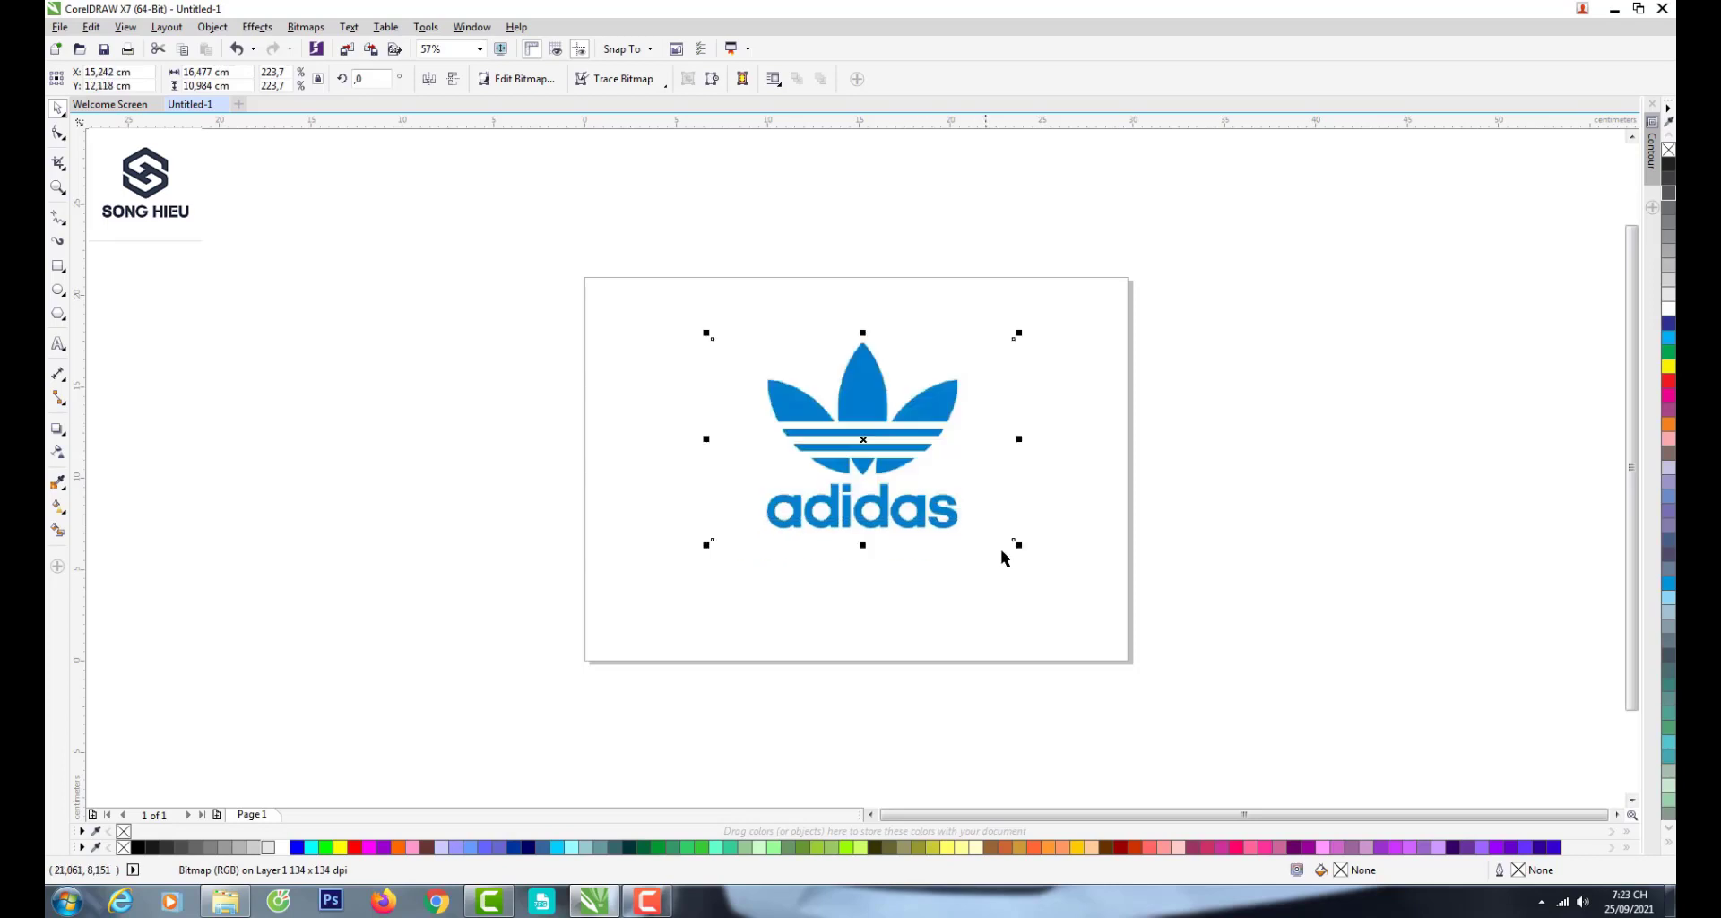
- Enlarge the adidas logo bitmap to about 20.2 cm wide and centre it on the page
left_click_drag(1016, 543, 1083, 643)
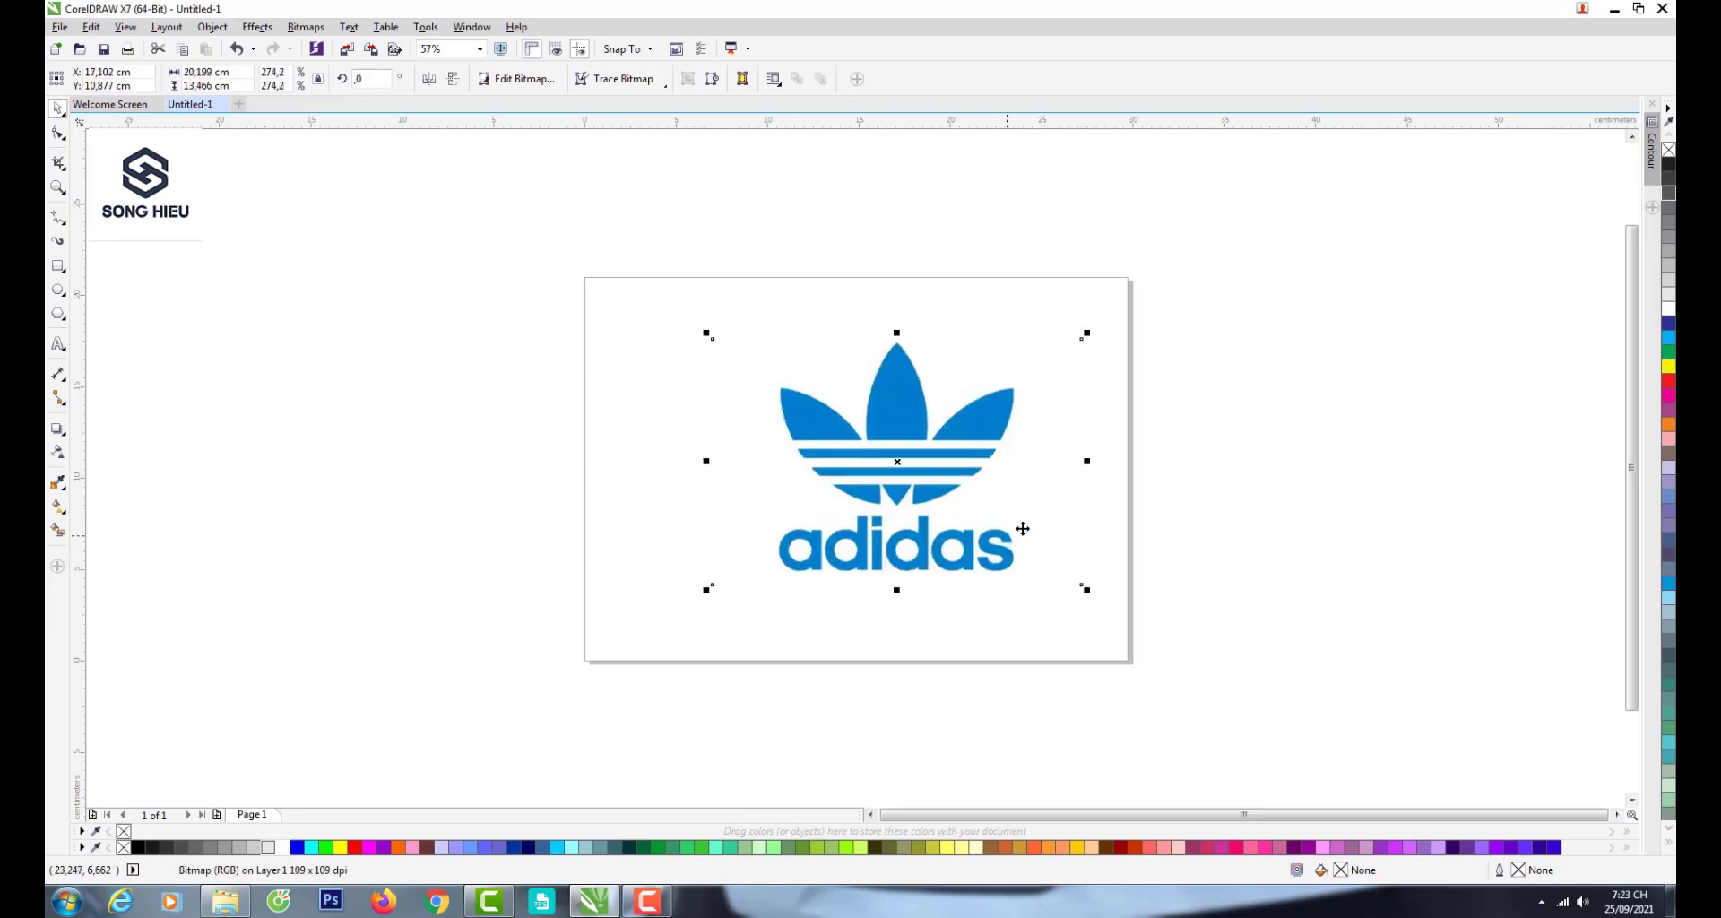
key("p")
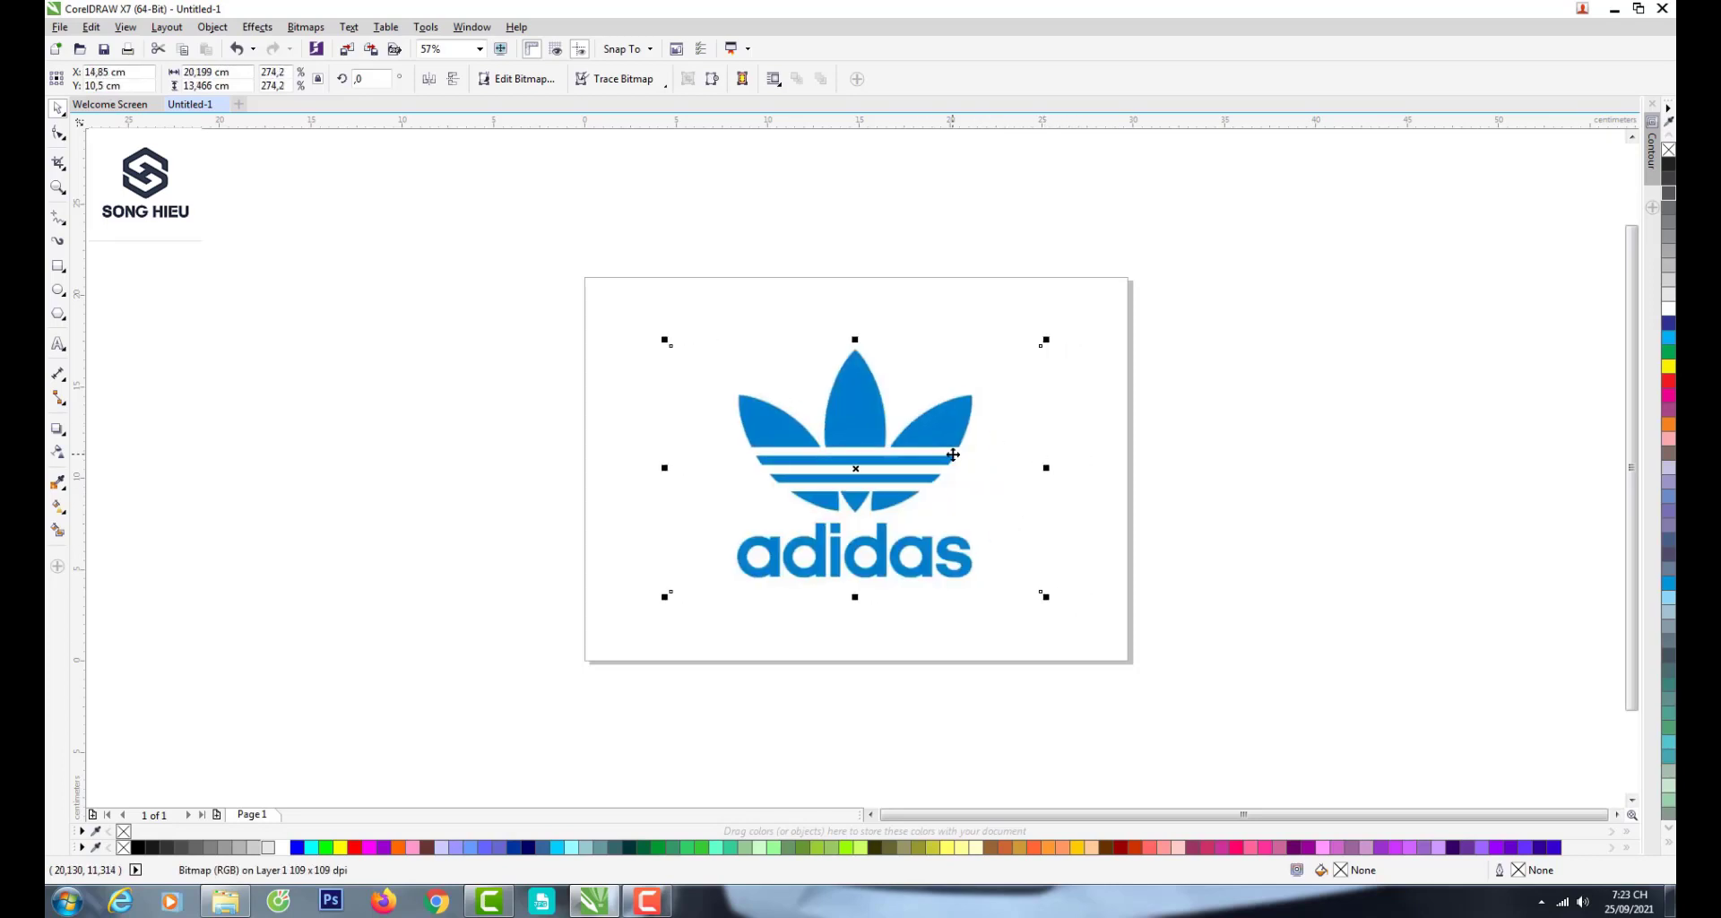
scroll(953, 454, "up", 1)
left_click(1191, 567)
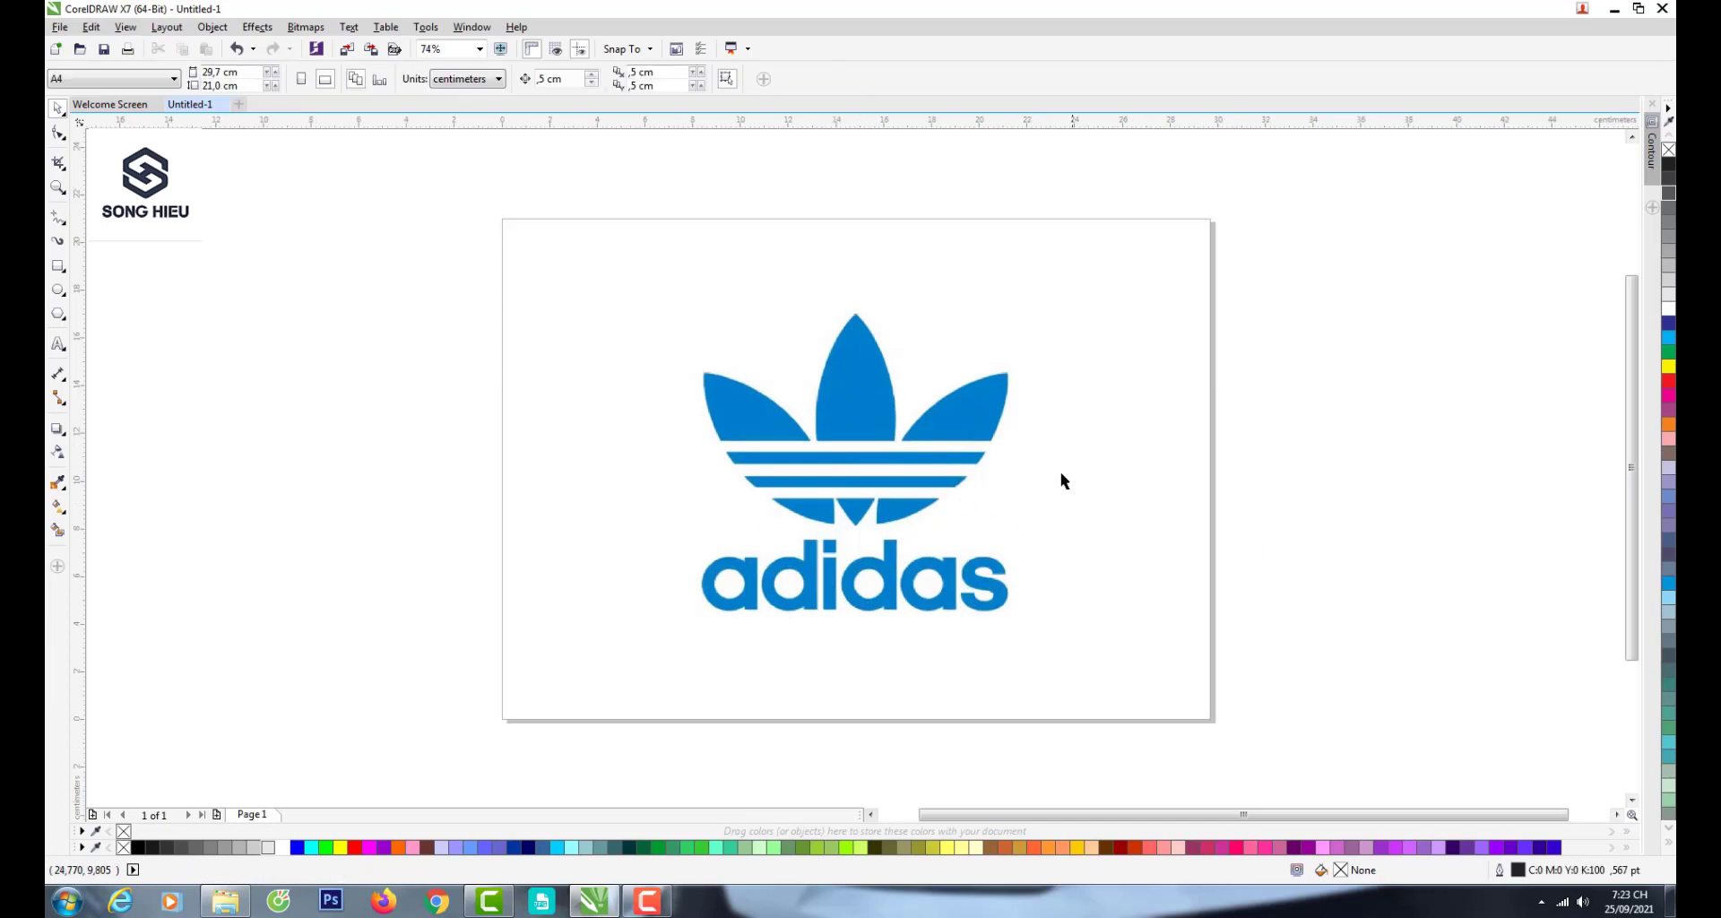
scroll(895, 438, "up", 2)
scroll(895, 438, "down", 2)
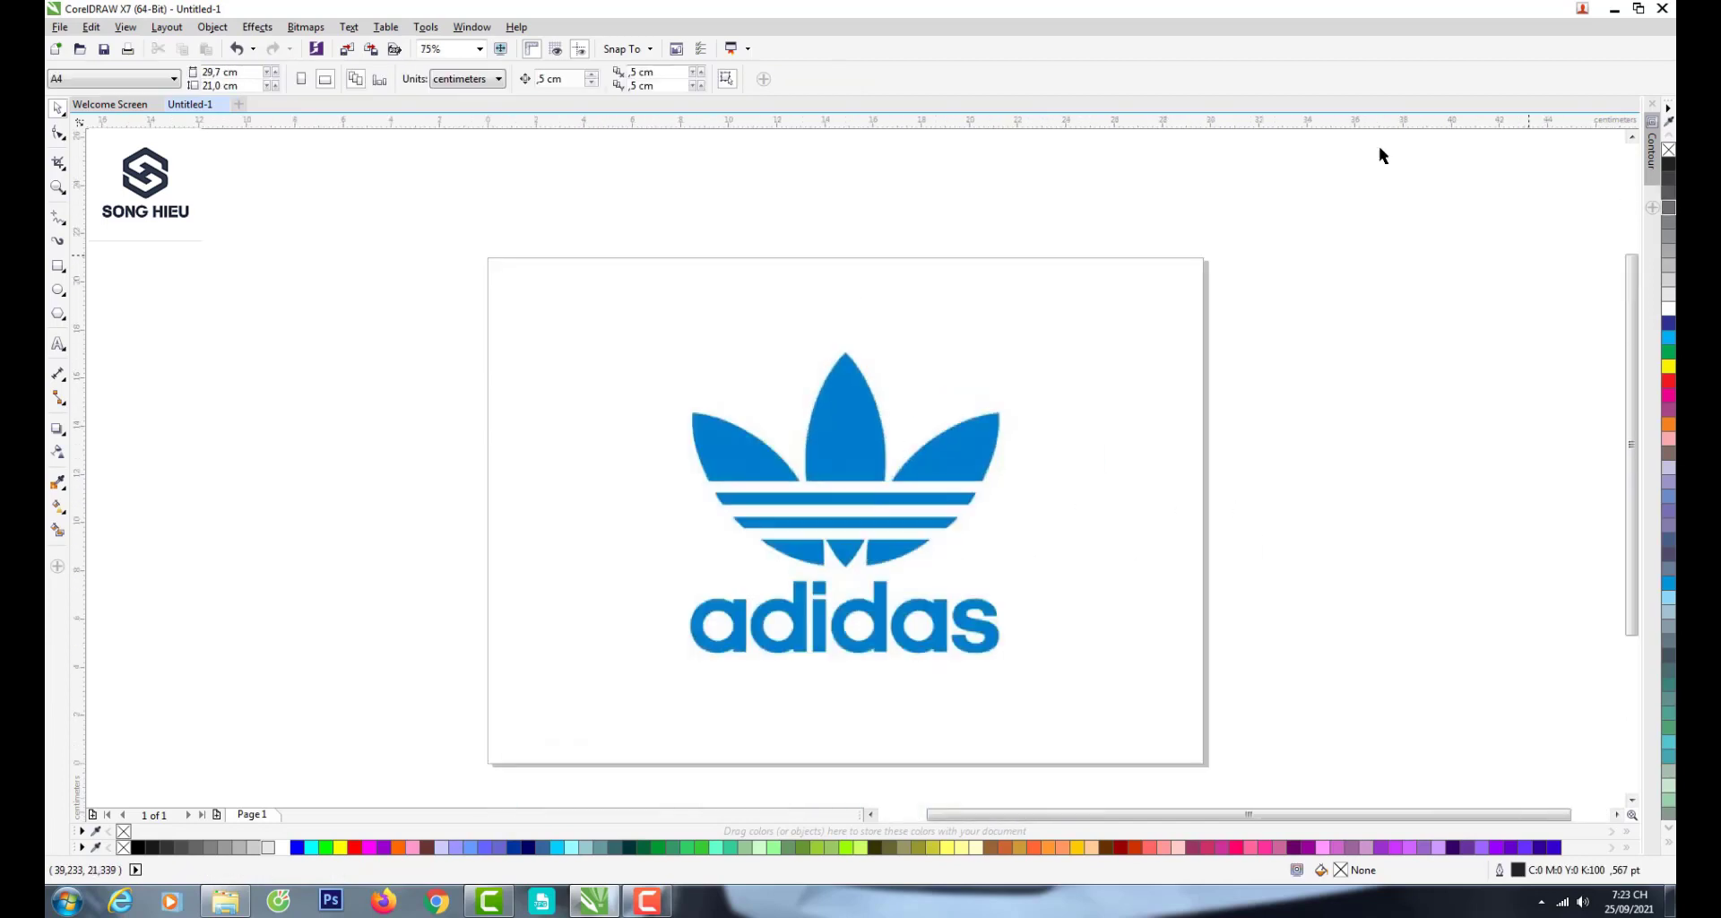
left_click(57, 290)
left_click_drag(610, 293, 880, 578)
key("space")
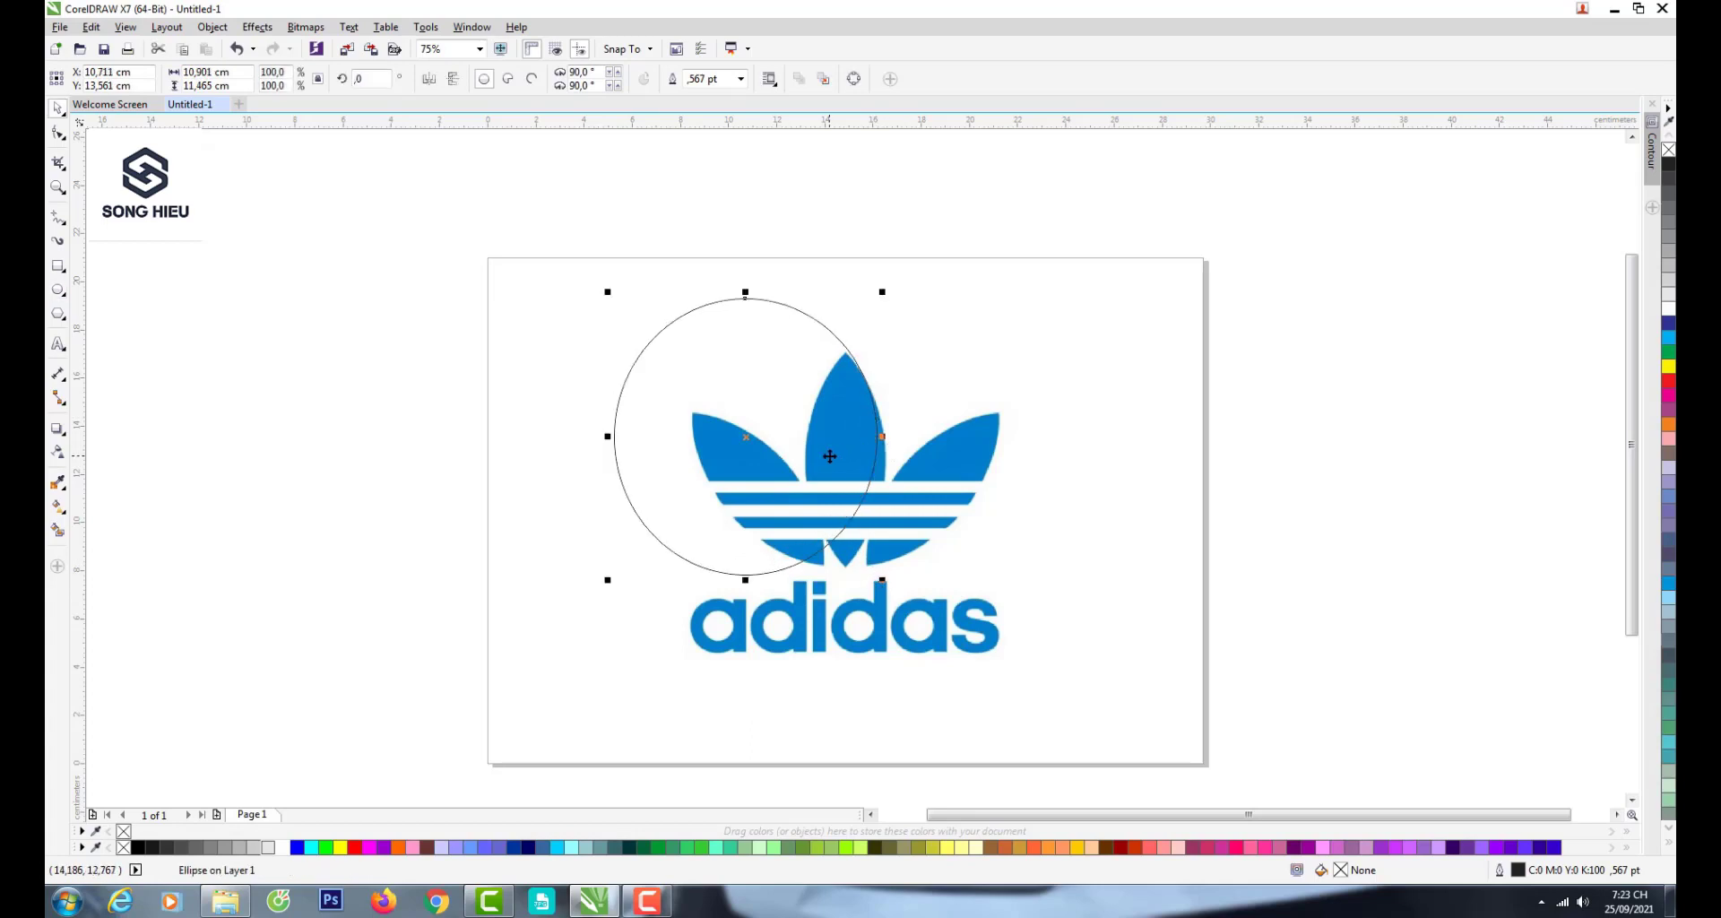
key("Delete")
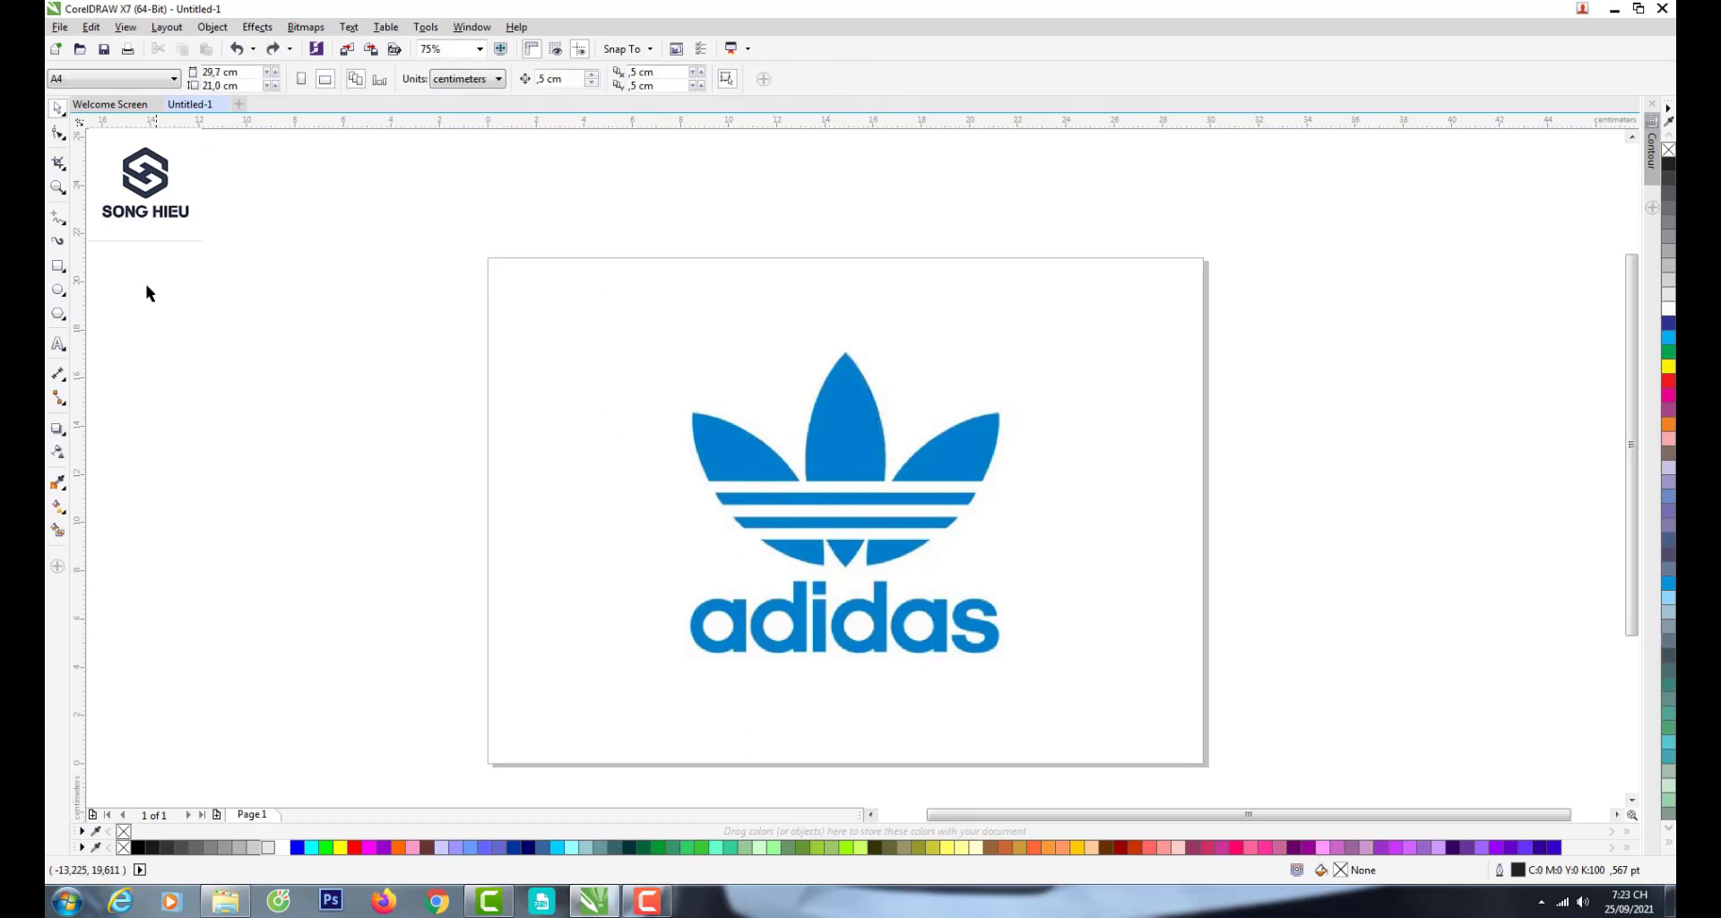
- Draw a circle about 11.8 cm in diameter and move it over the logo's trefoil
left_click(57, 289)
left_click_drag(641, 349, 764, 488)
key("space")
left_click_drag(641, 349, 844, 430)
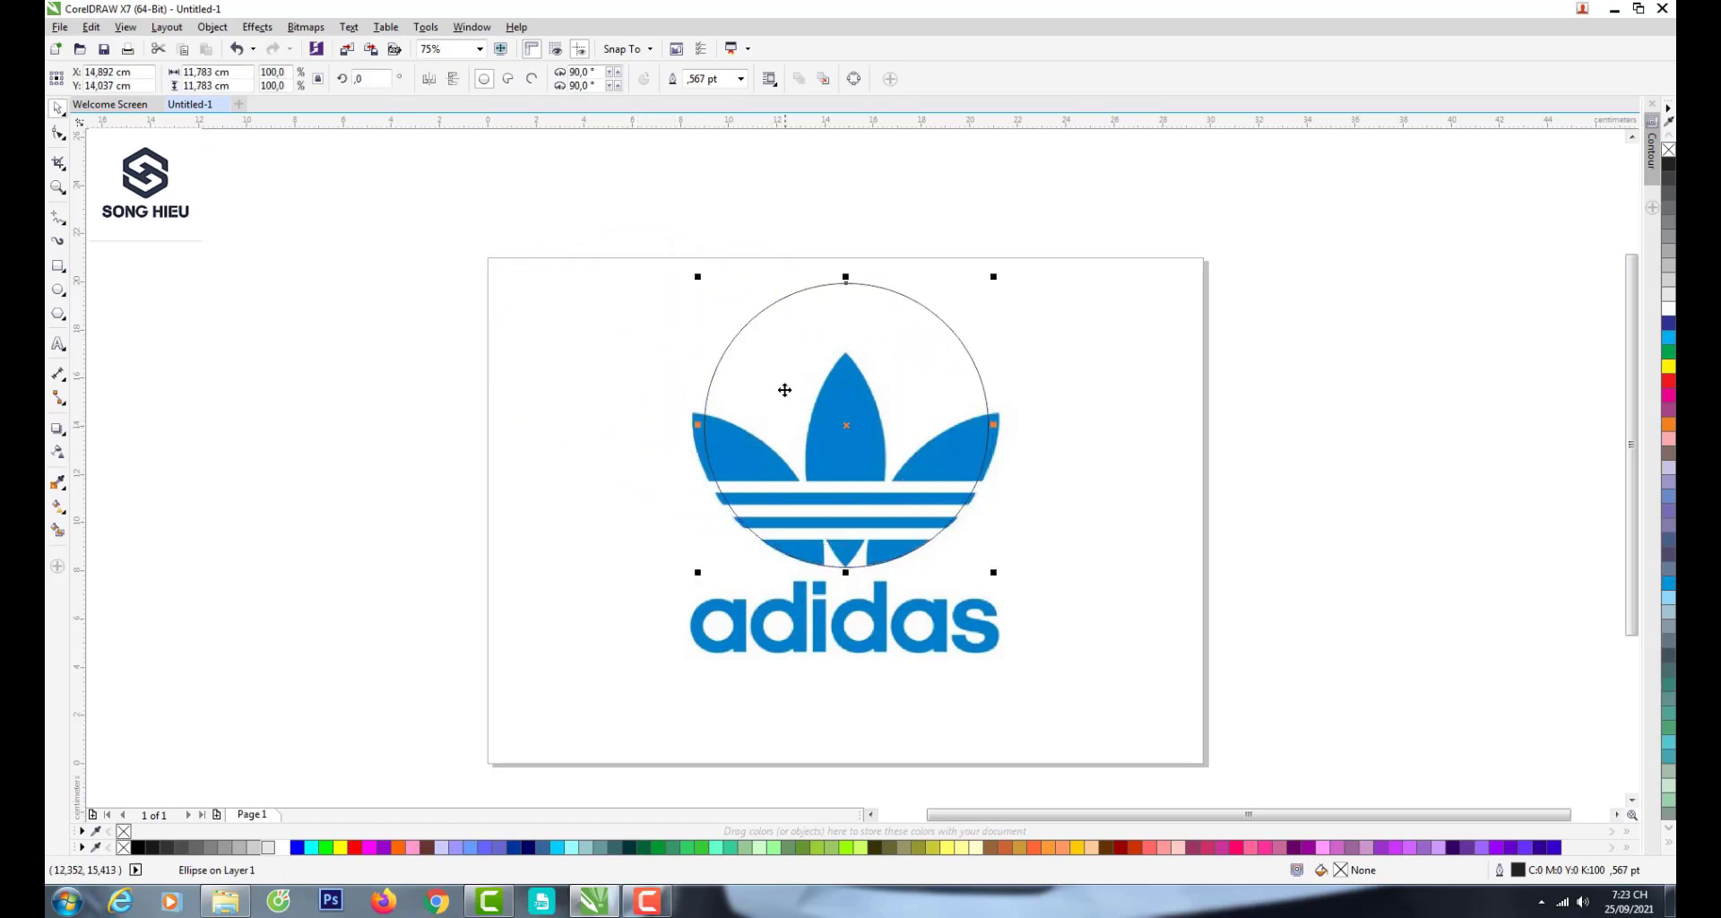
- Resize the circle proportionally to about 12.77 cm so it matches the trefoil's outer curve and outer leaf tips
left_click_drag(699, 283, 686, 269)
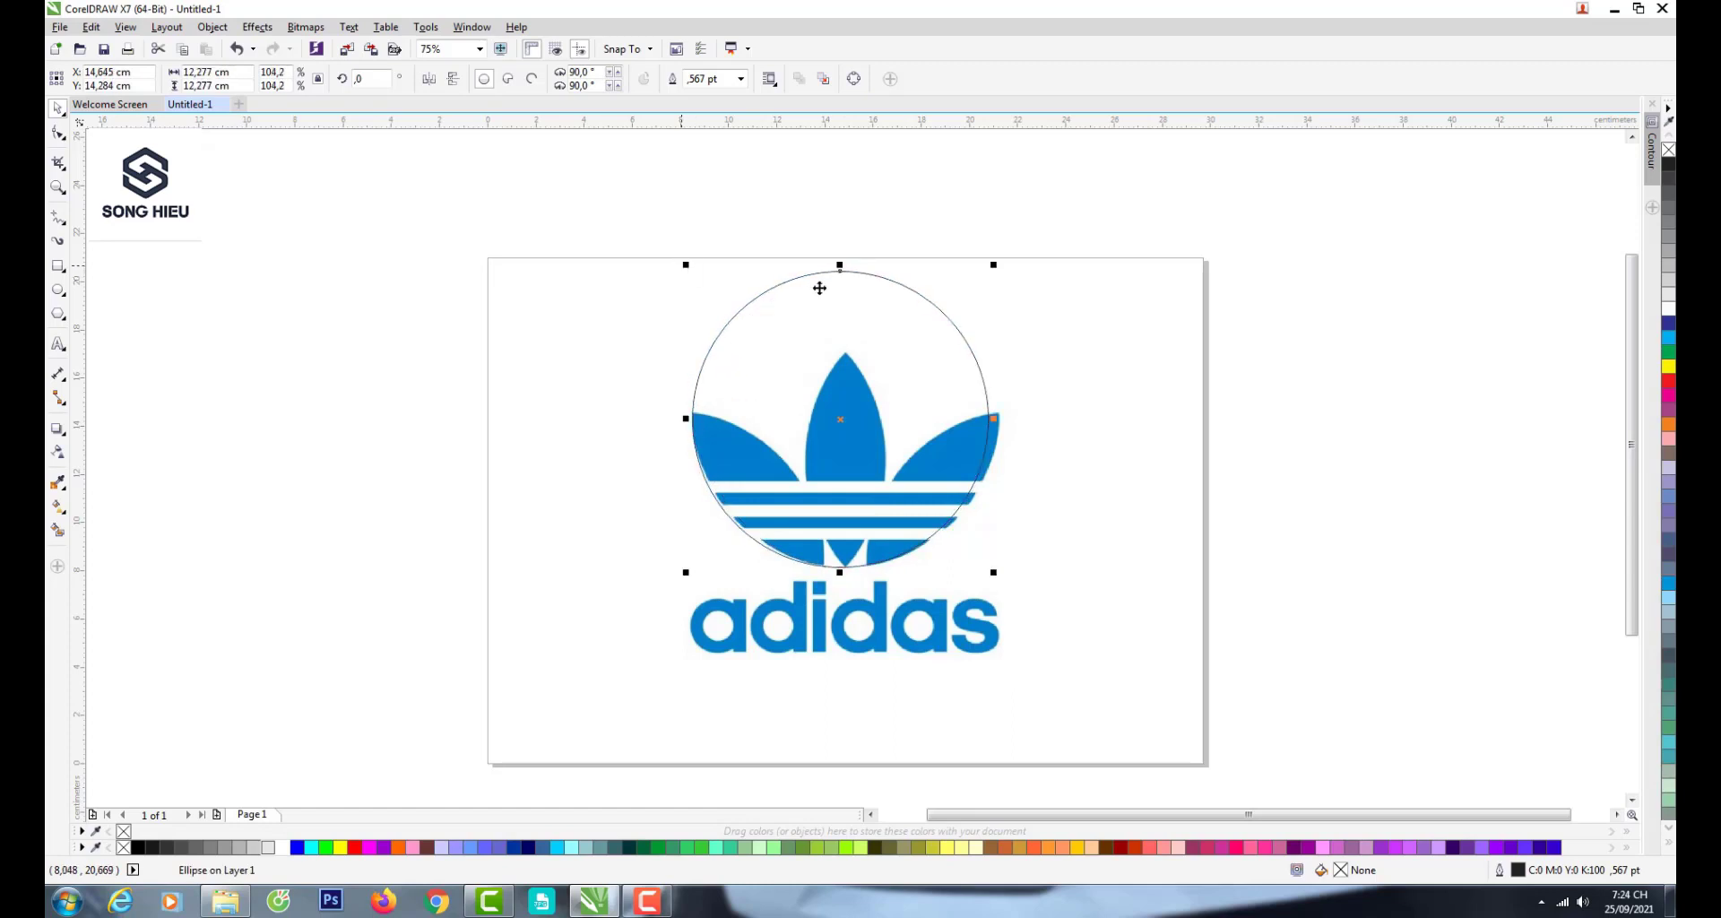
left_click_drag(994, 264, 1029, 251)
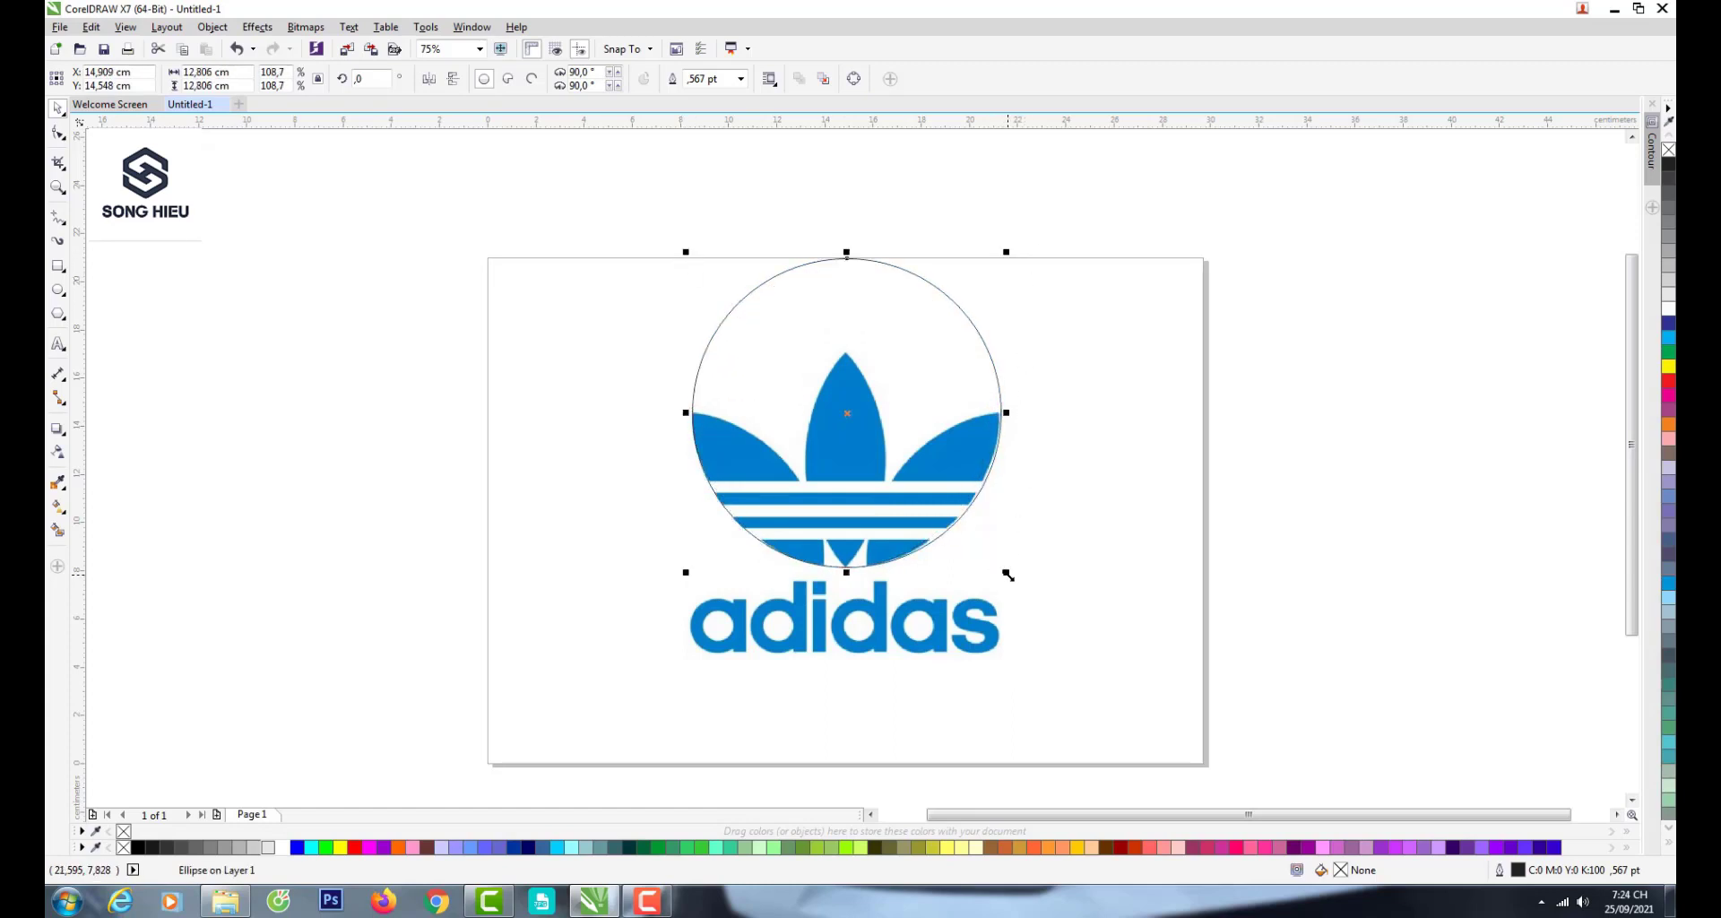
left_click_drag(1008, 575, 1007, 573)
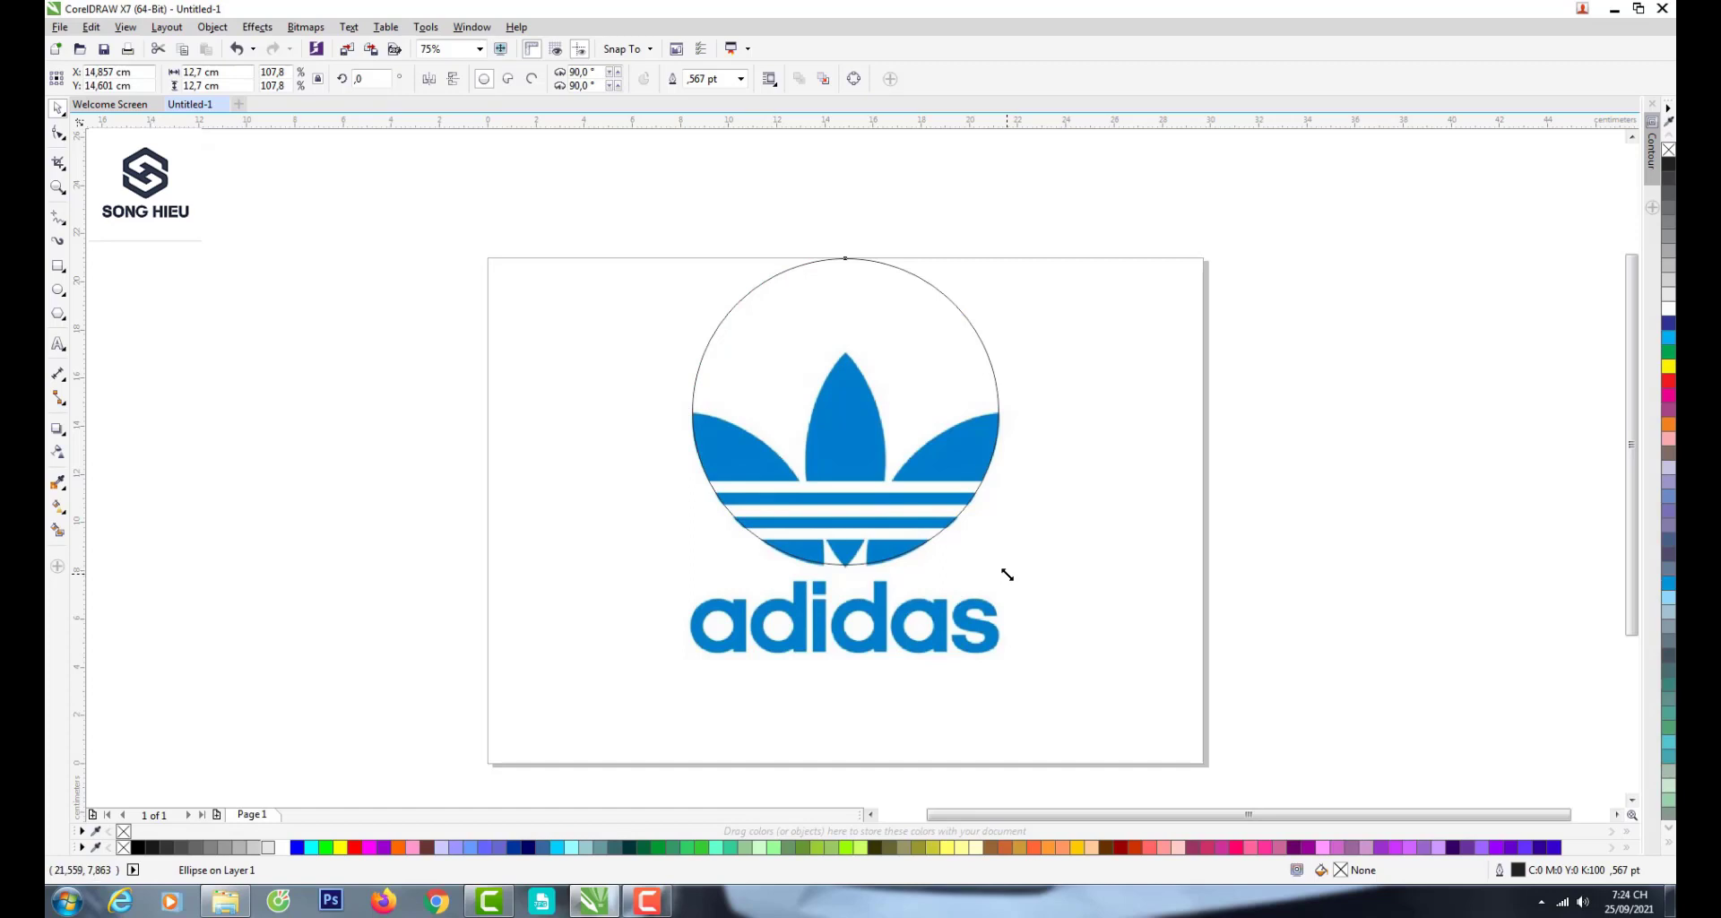
left_click_drag(1007, 573, 1009, 576)
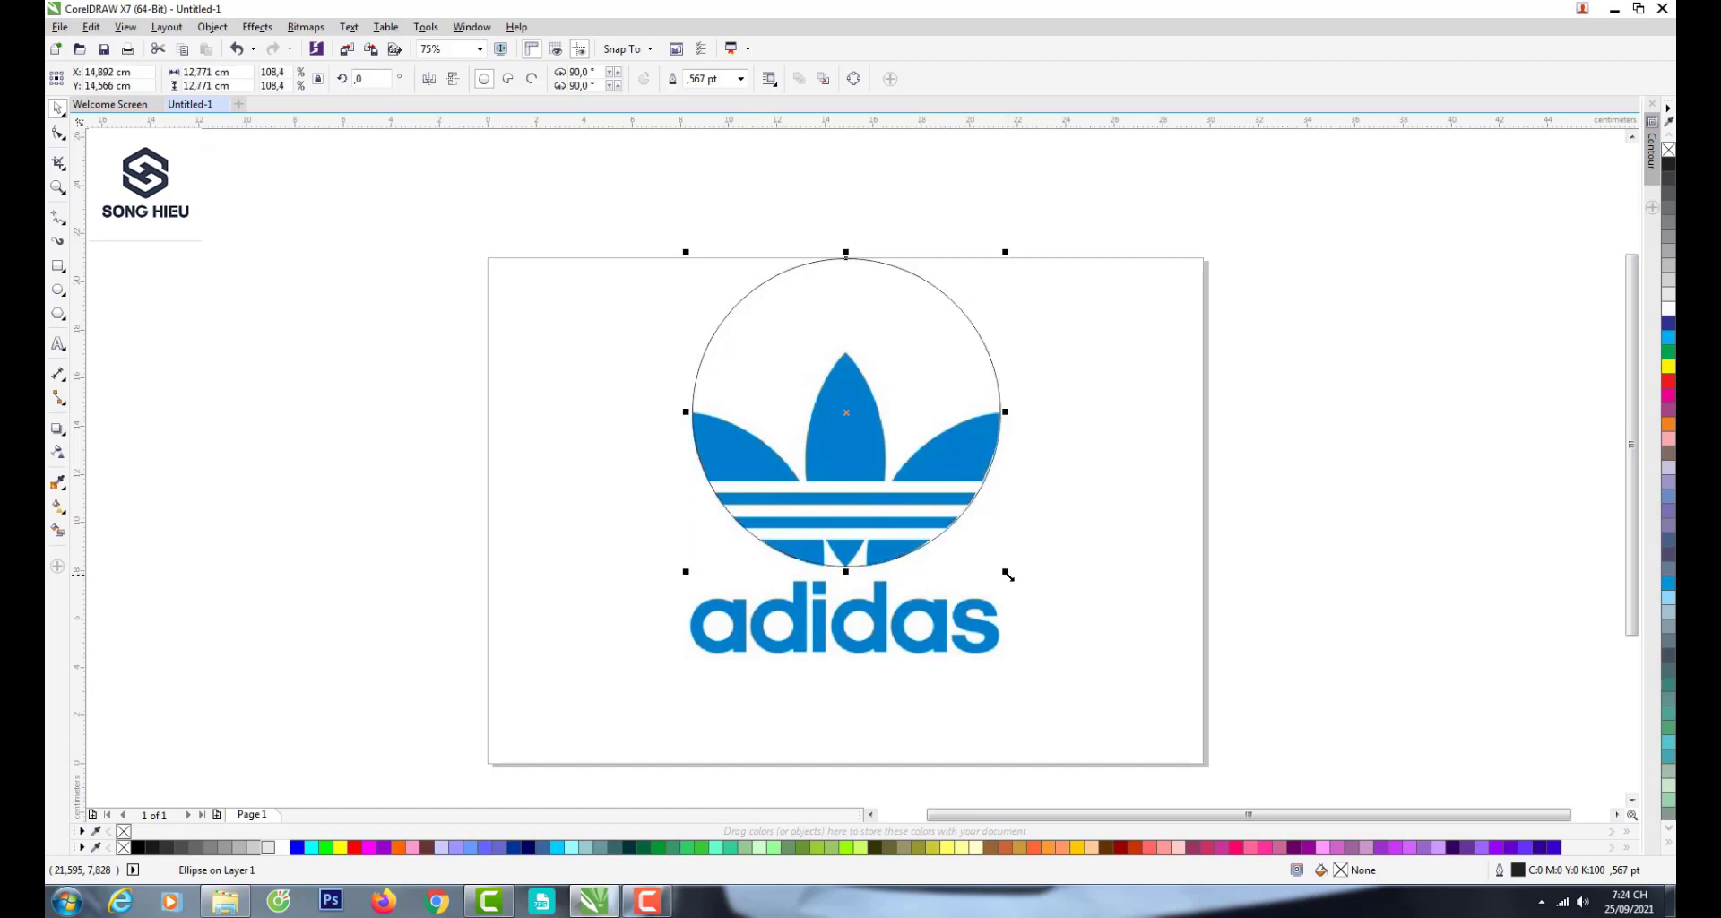
- Align the circle's vertical centre line with the centre of the logo bitmap
left_click(942, 625, "shift")
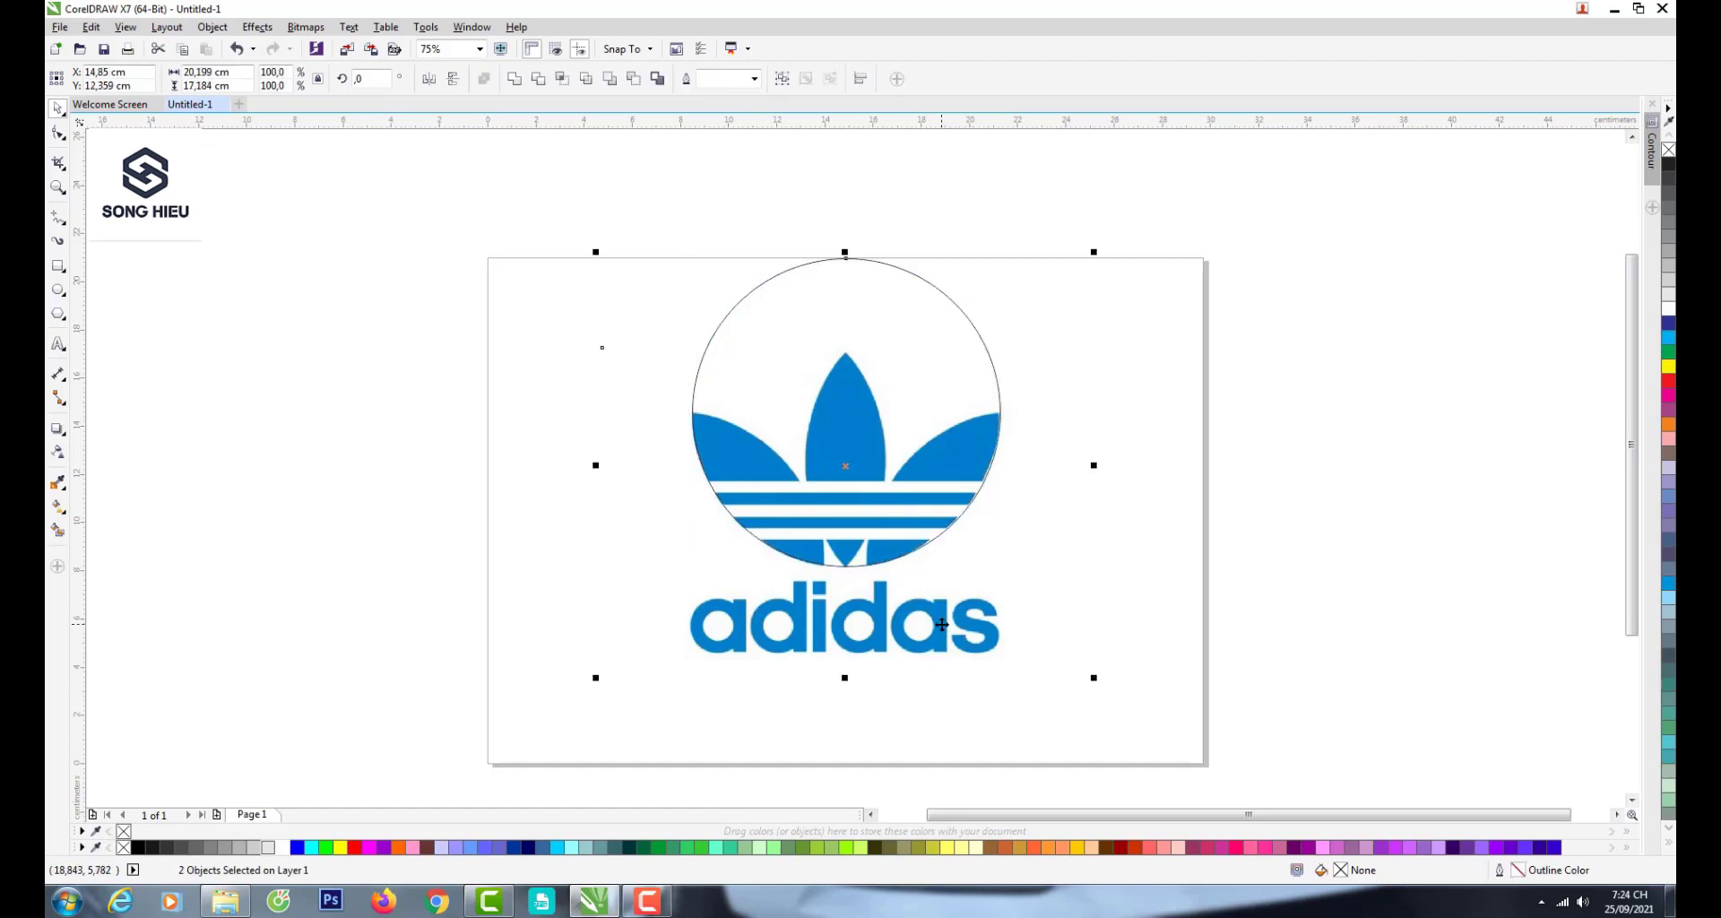
key("c")
left_click(1085, 530)
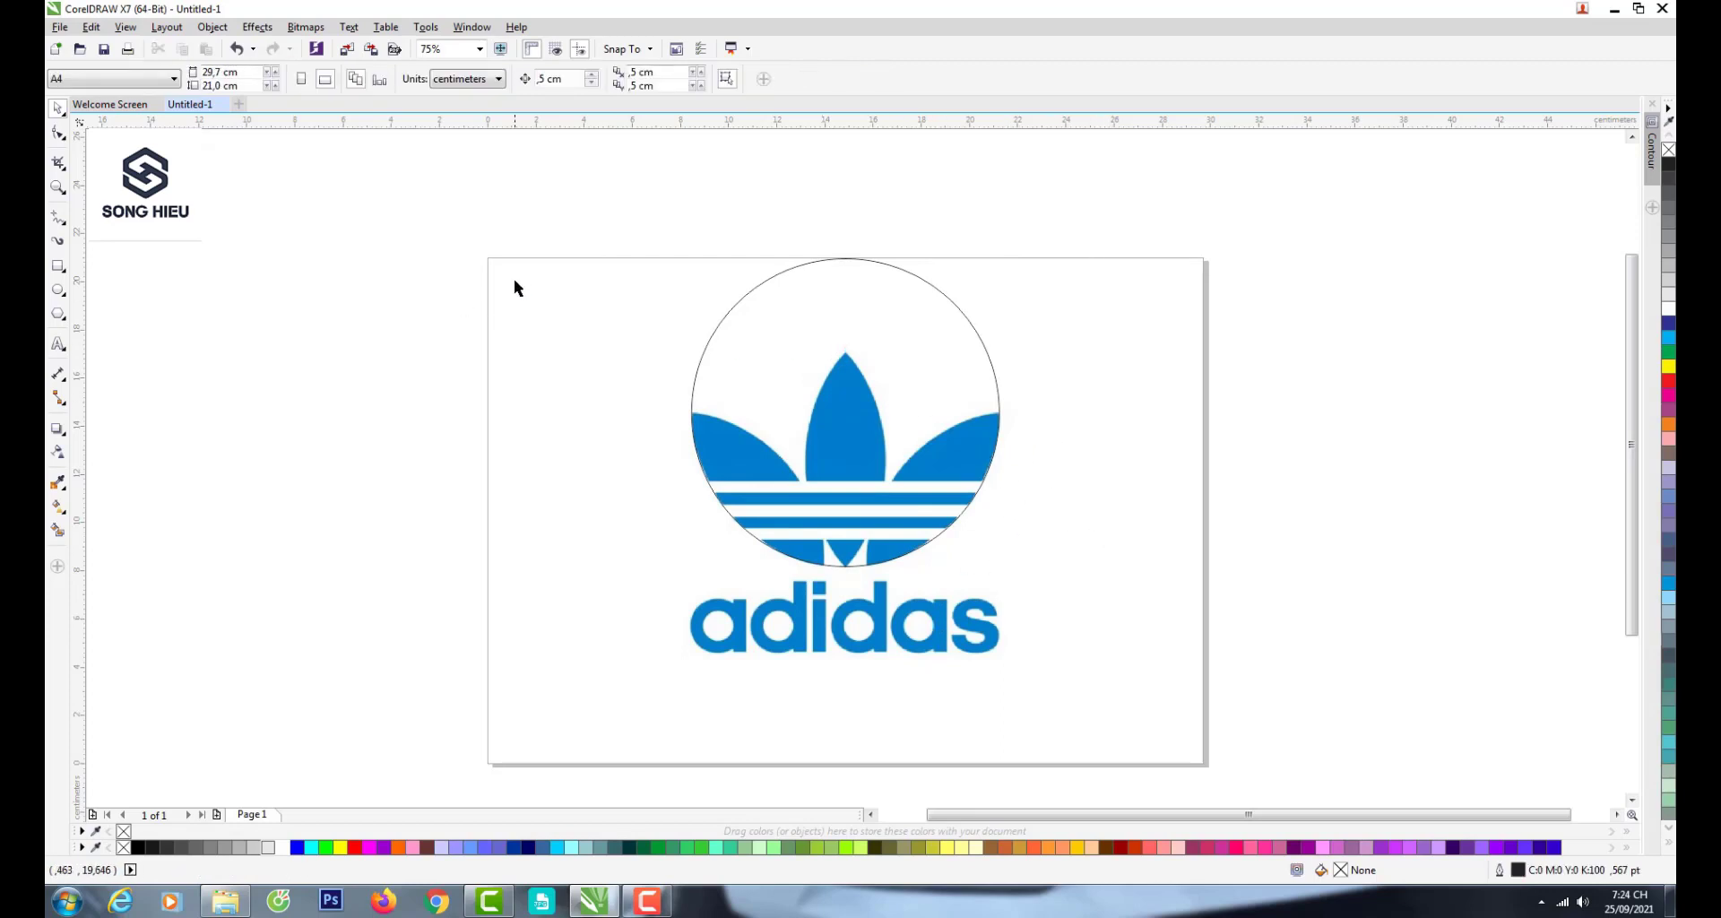
- Enable snapping to objects and place a horizontal and a vertical guideline through the circle's centre
left_click_drag(843, 368, 846, 392)
left_click(648, 50)
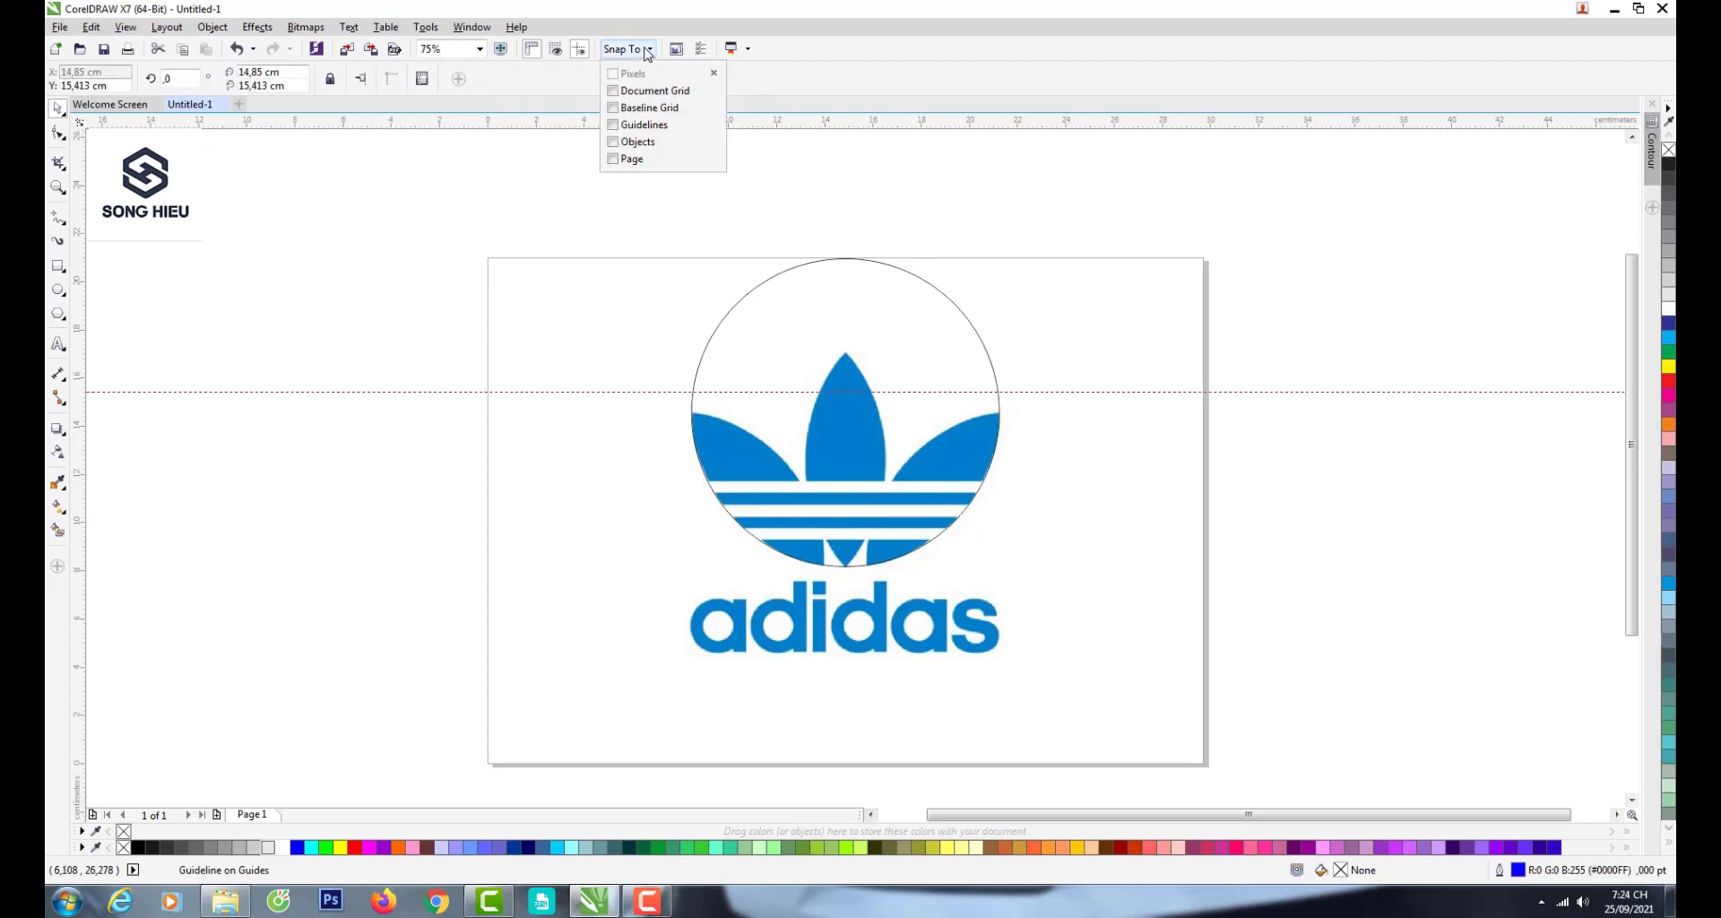
left_click(617, 142)
mouse_move(836, 390)
left_mouse_down()
mouse_move(846, 428)
mouse_move(848, 414)
left_mouse_up()
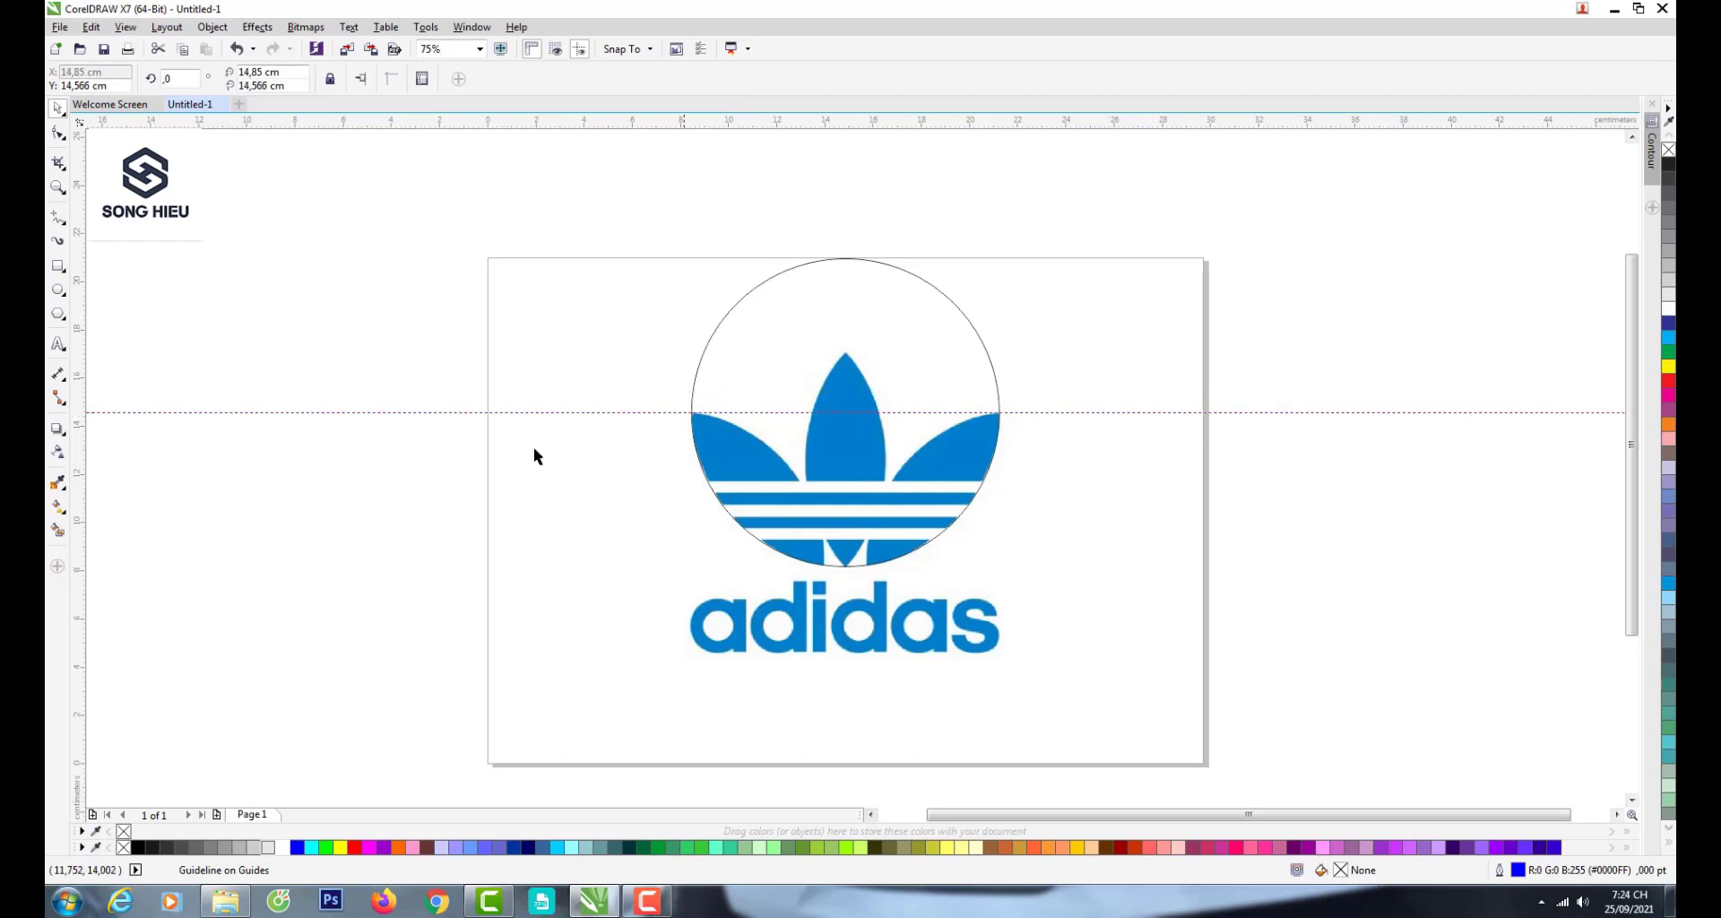
left_click_drag(85, 437, 845, 410)
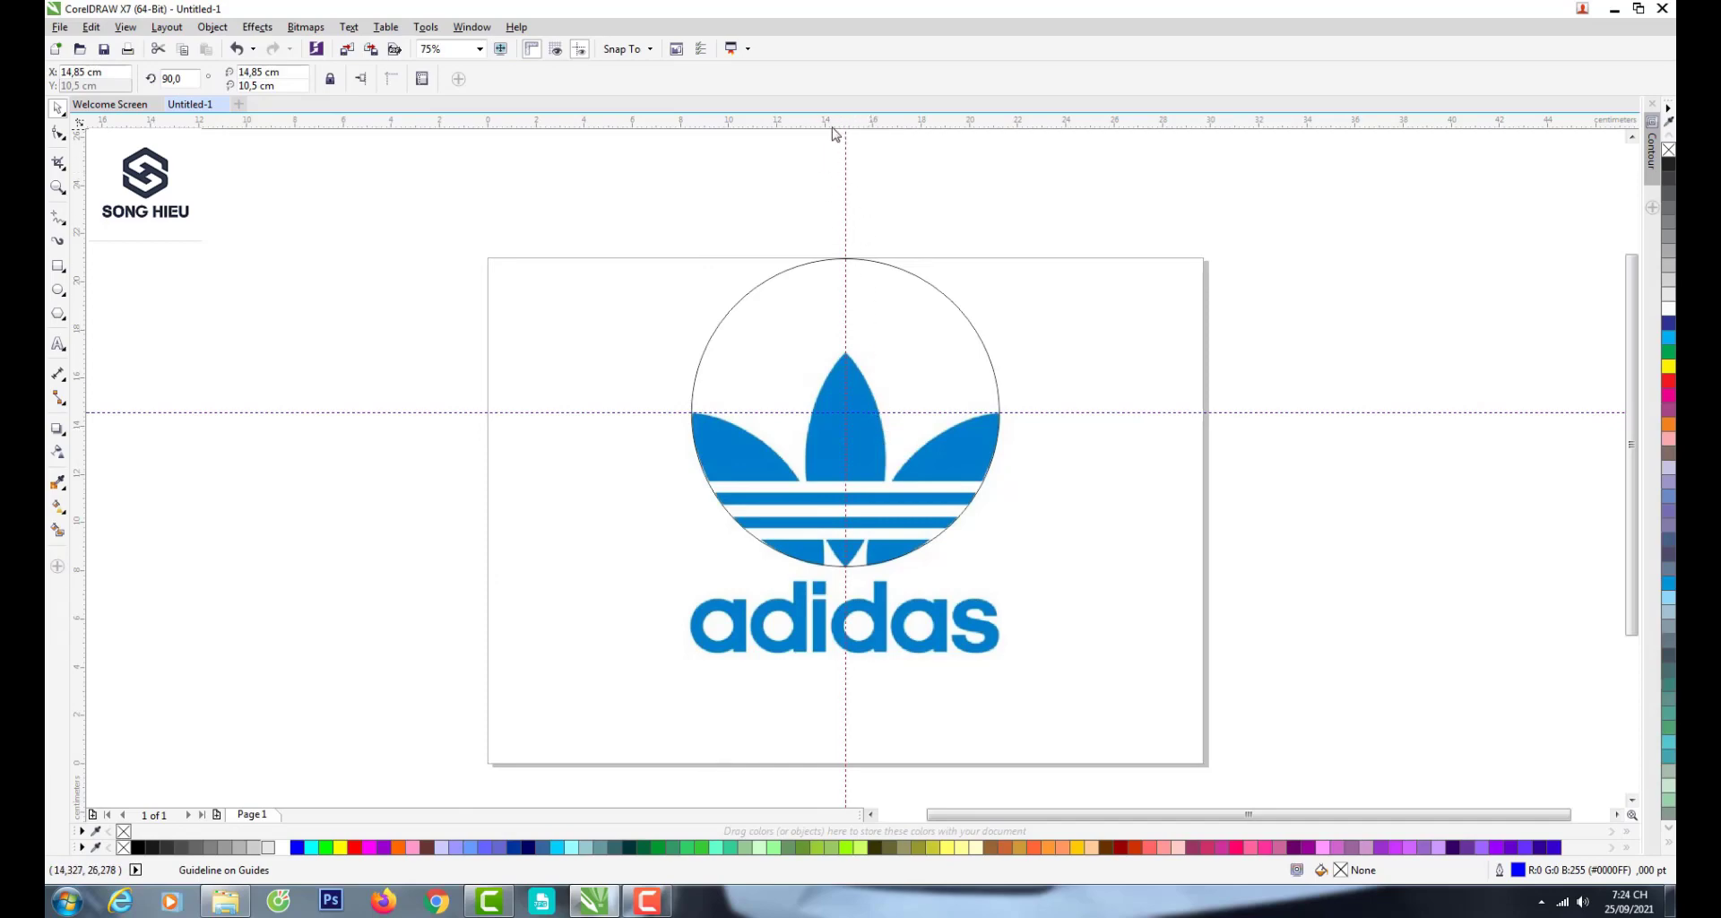
- Add a horizontal guideline at the middle leaf's tip, at about Y 17.07 cm, with object snapping turned off
left_click_drag(833, 131, 849, 358)
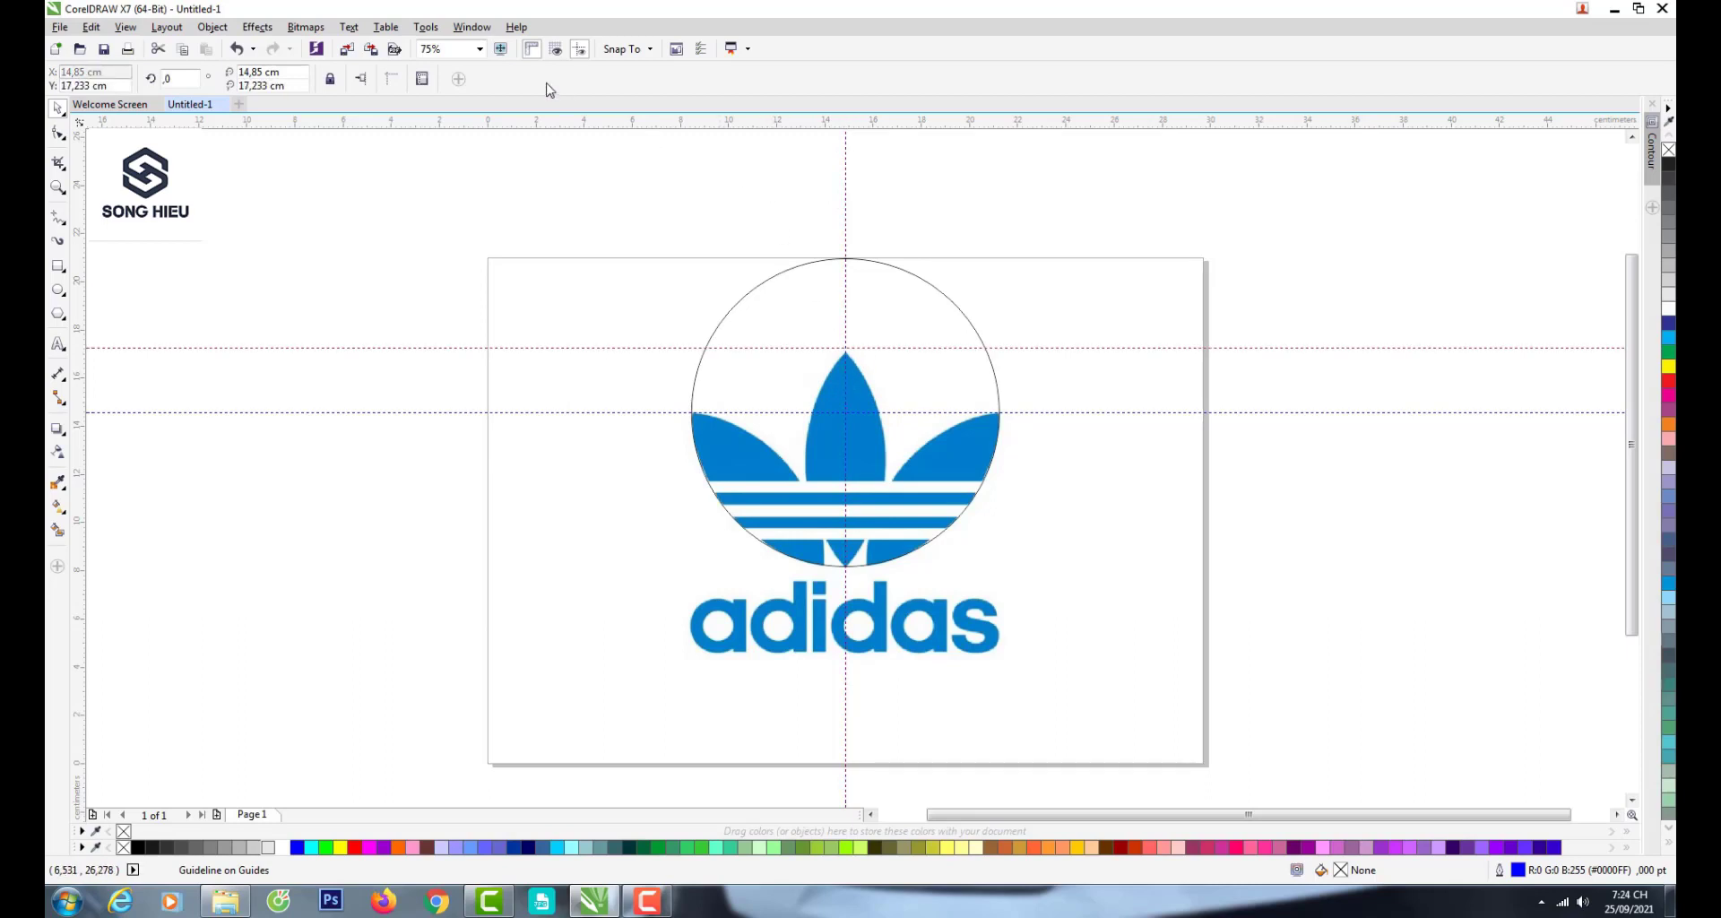
left_click(651, 50)
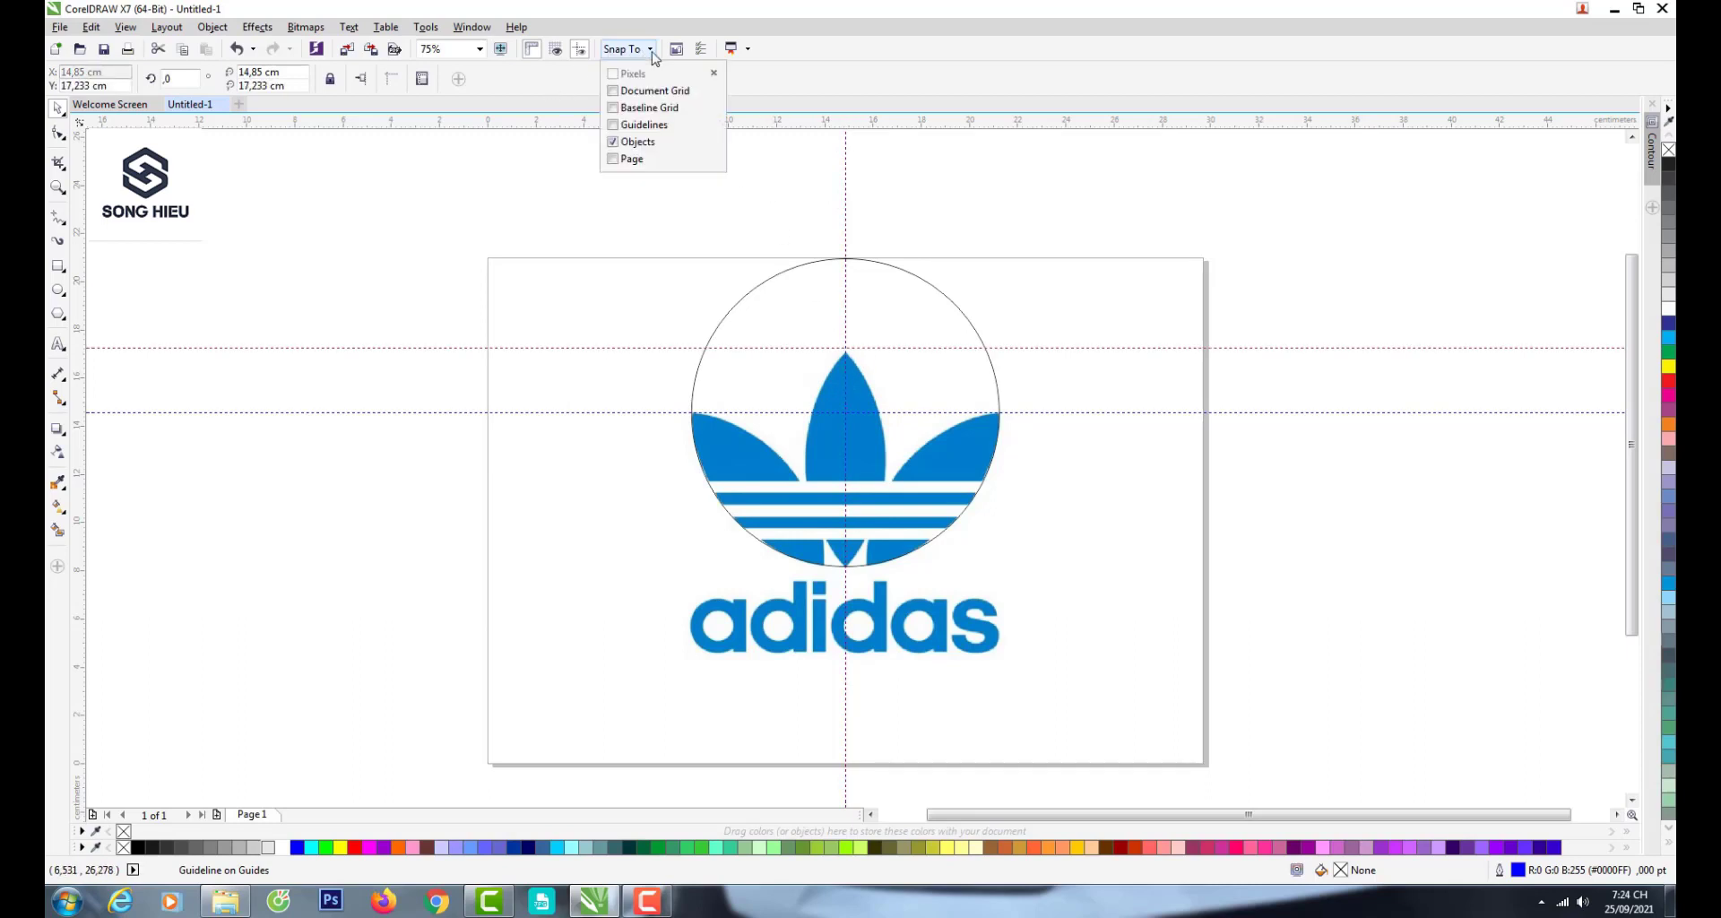
left_click(642, 142)
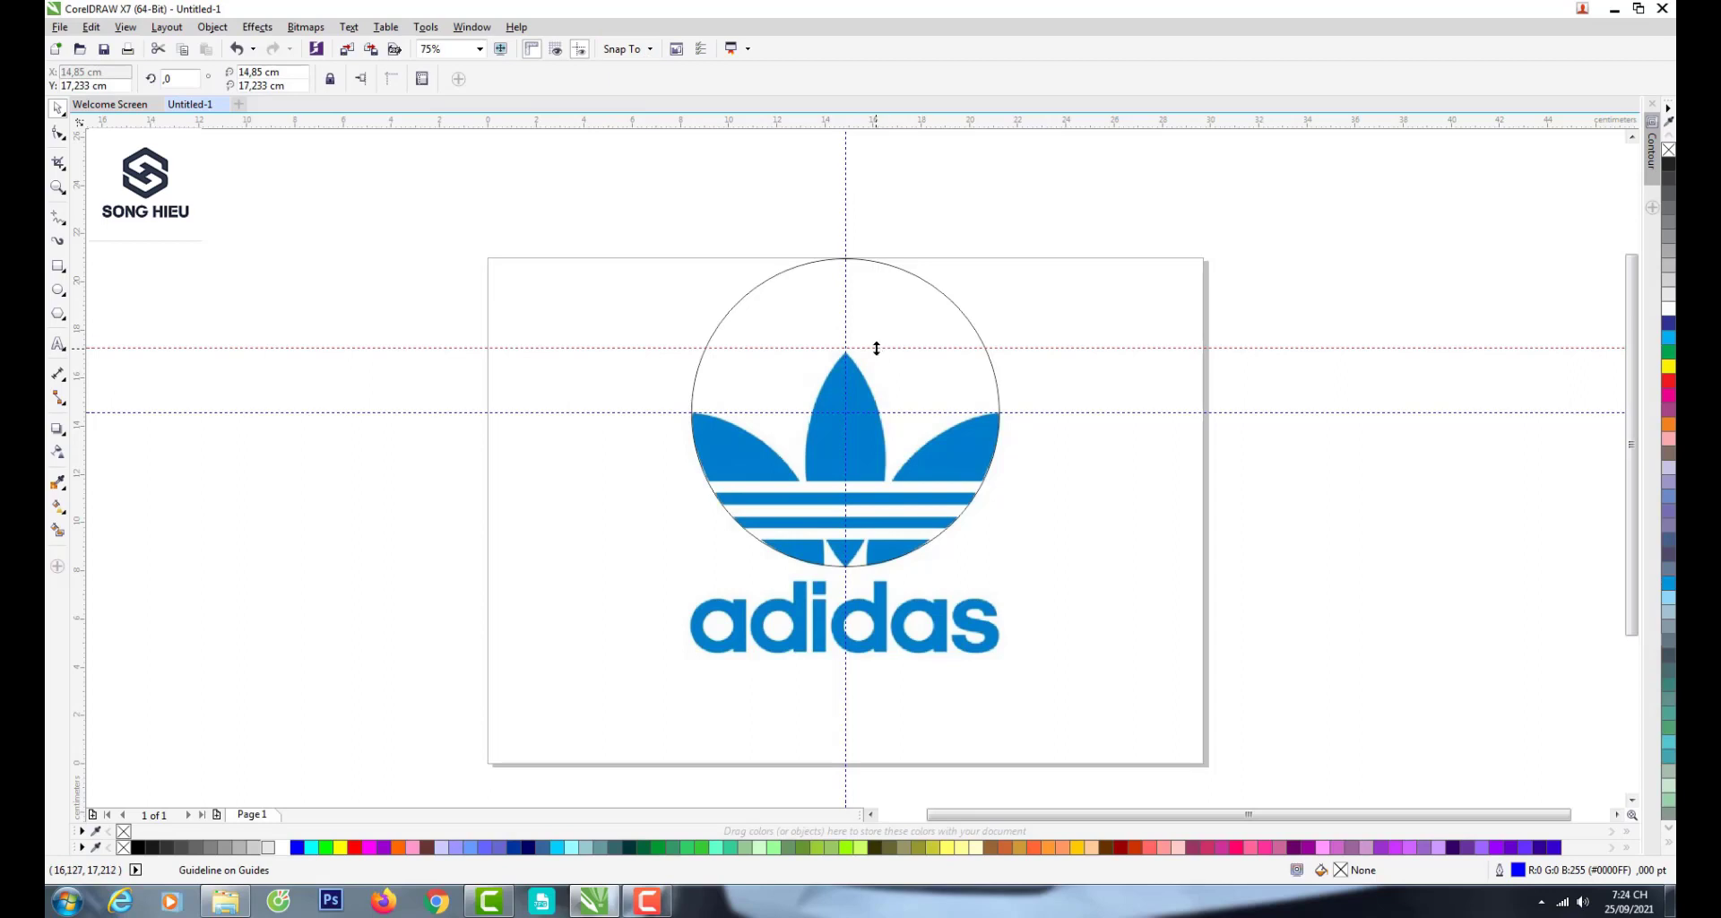
left_click_drag(877, 347, 875, 352)
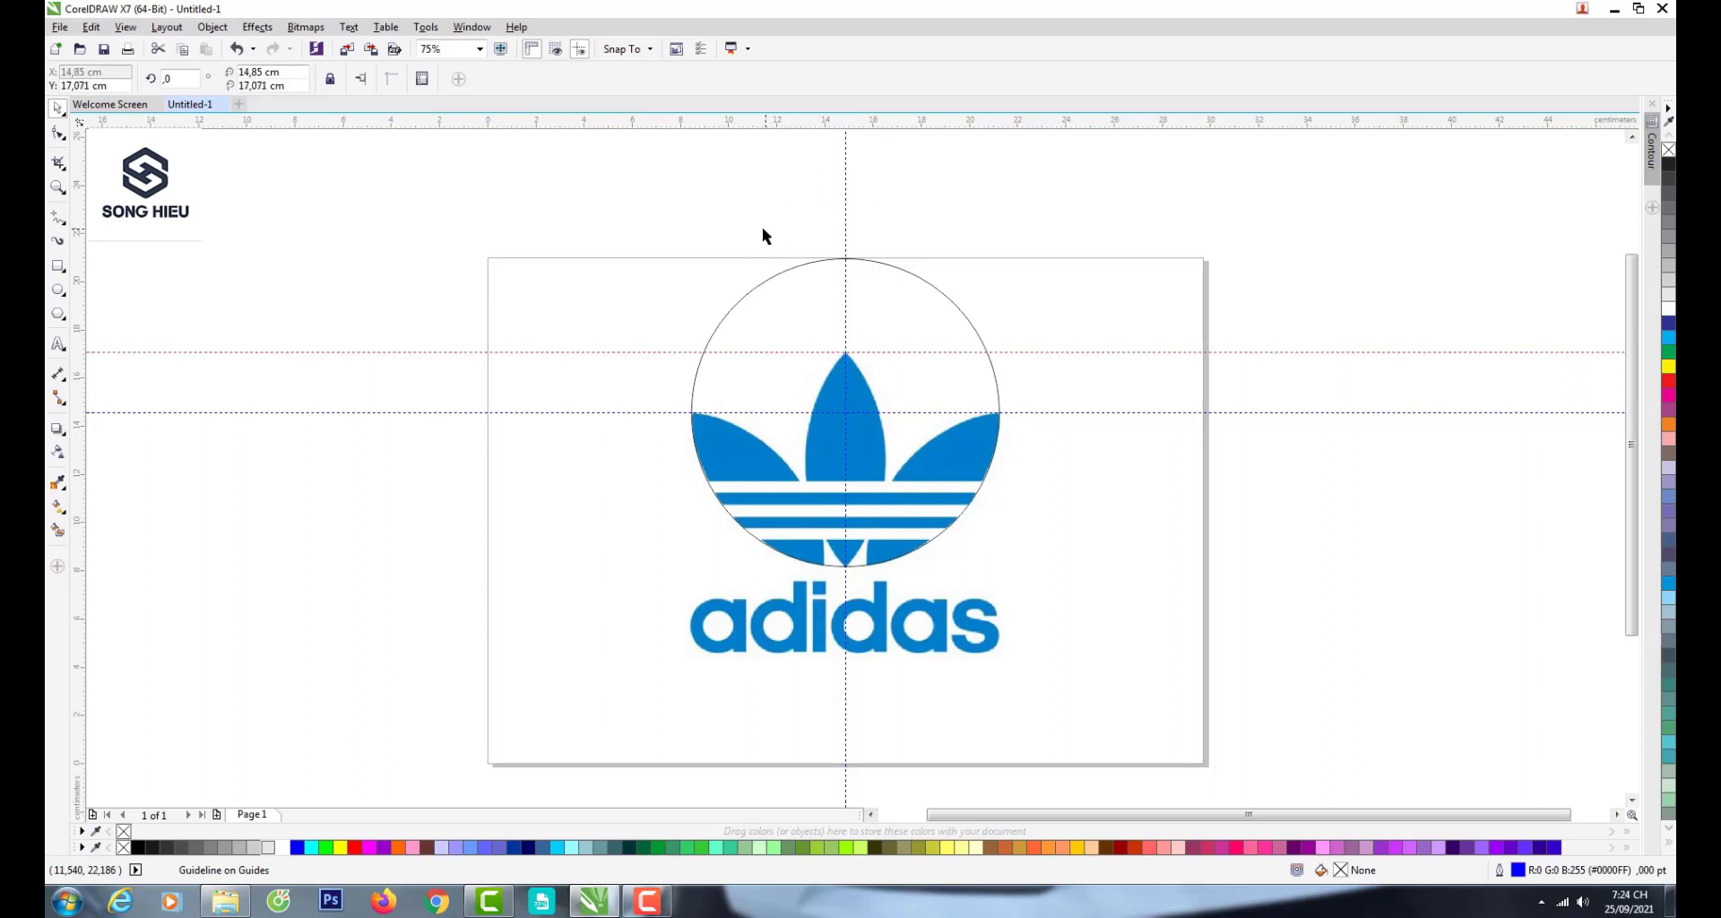
left_click(883, 303)
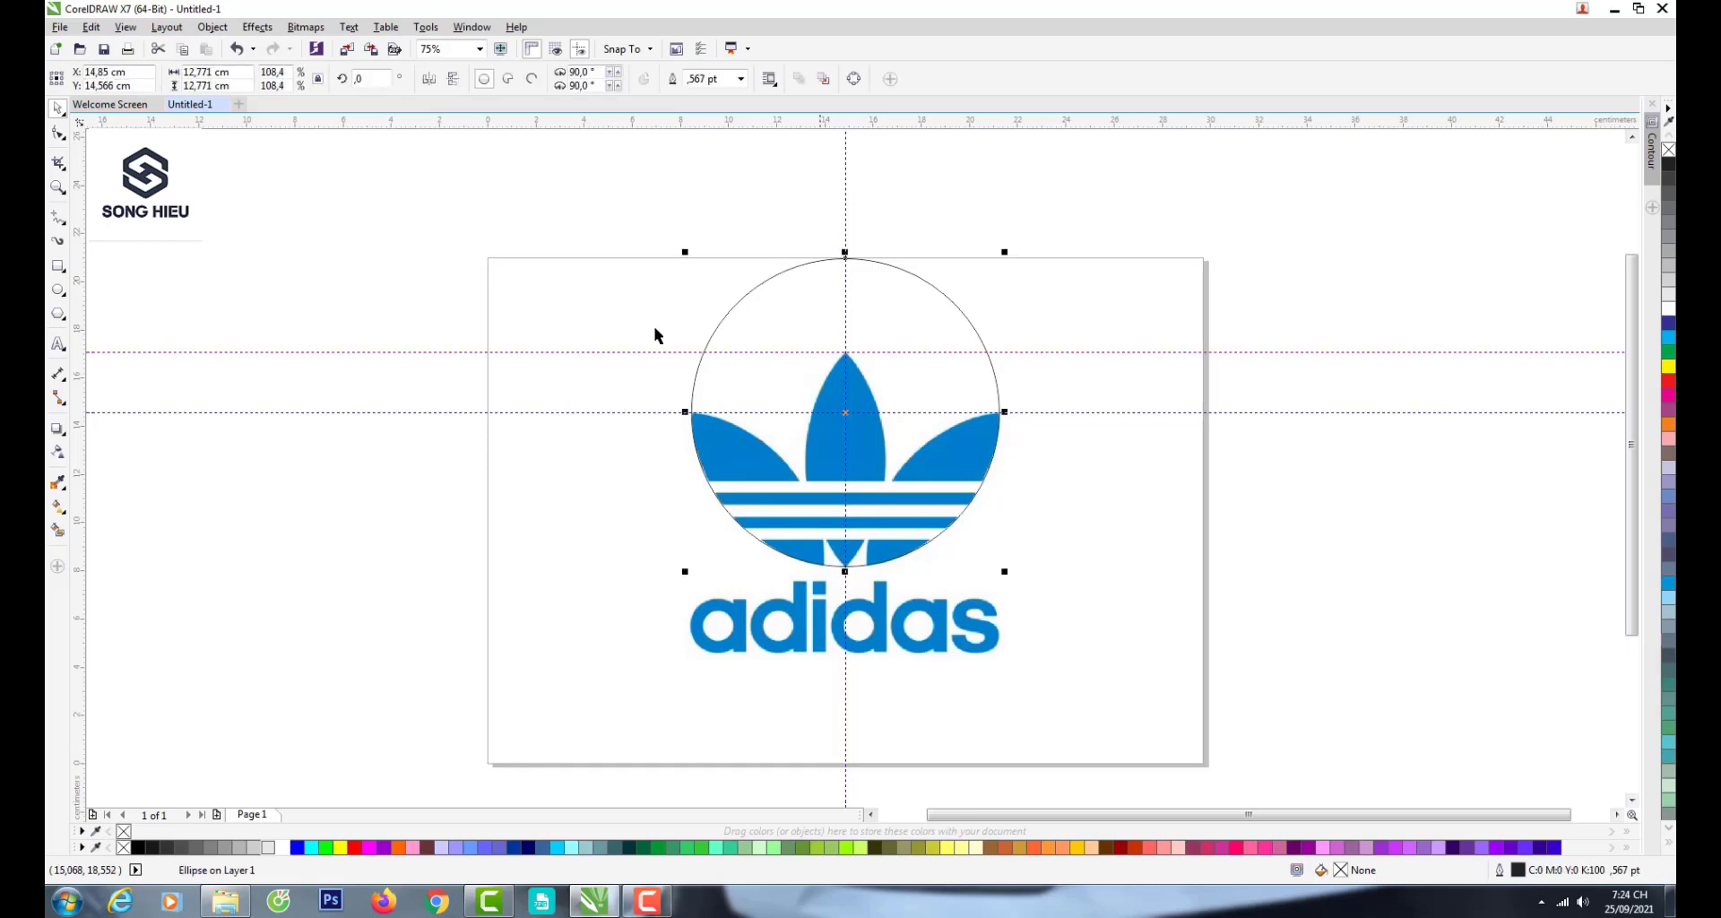
- Draw a 3-sided polygon about 6.2 by 6.1 cm beside the logo and mirror it vertically to point down
left_click(58, 313)
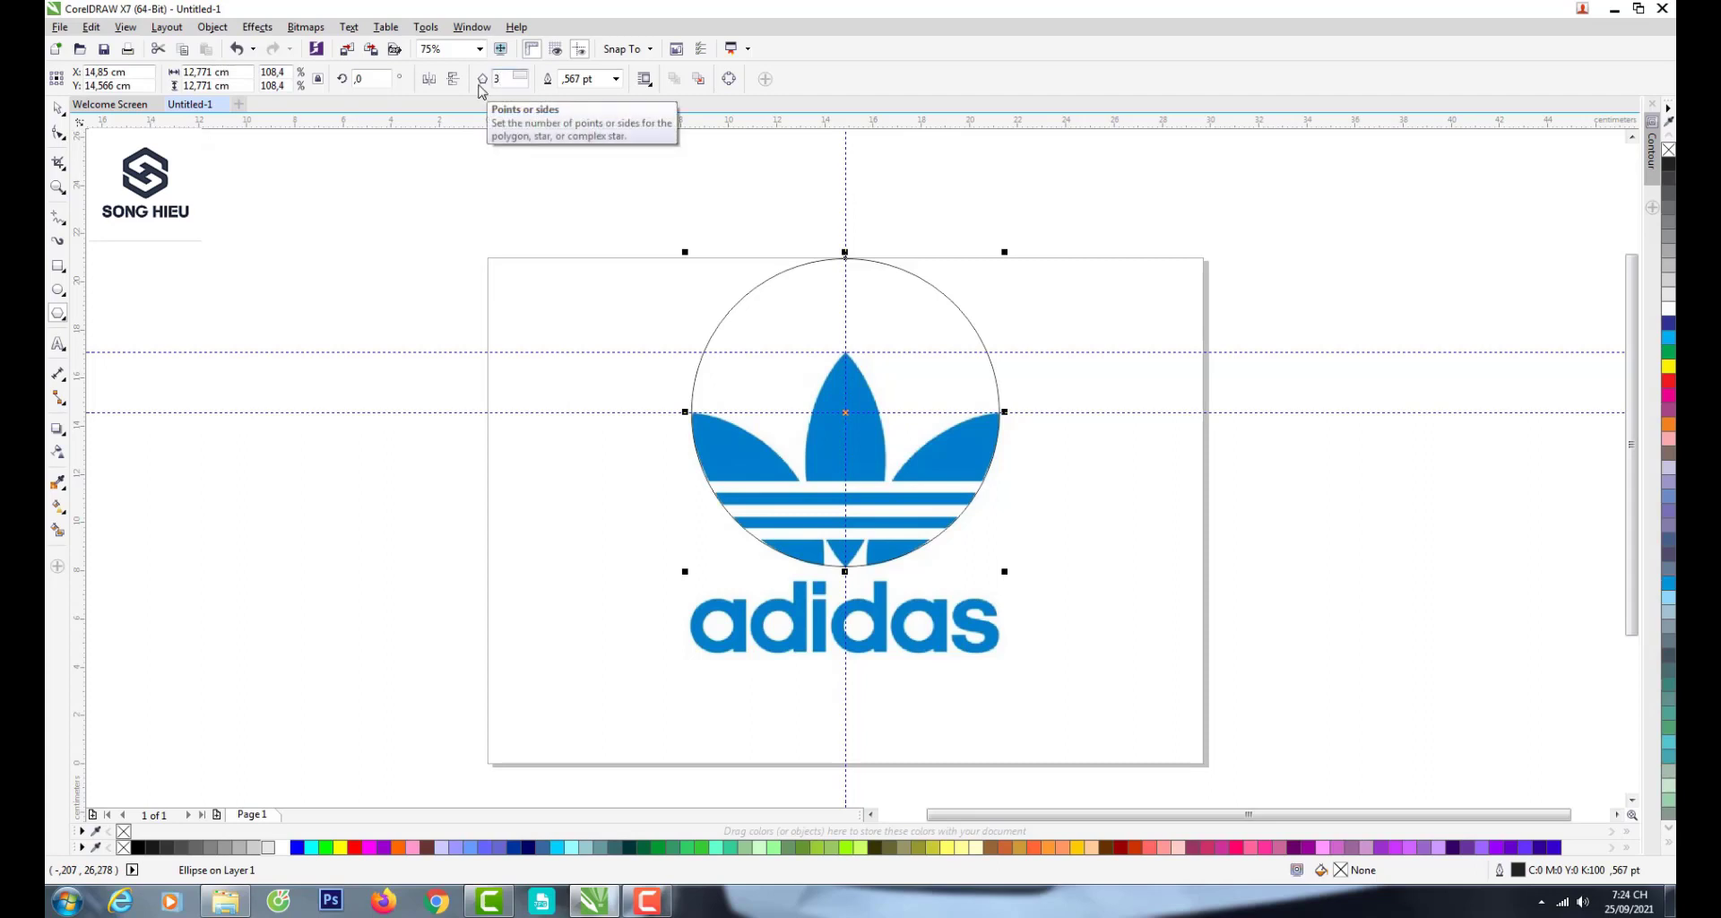
left_click_drag(443, 327, 584, 465)
left_click_drag(605, 524, 598, 477)
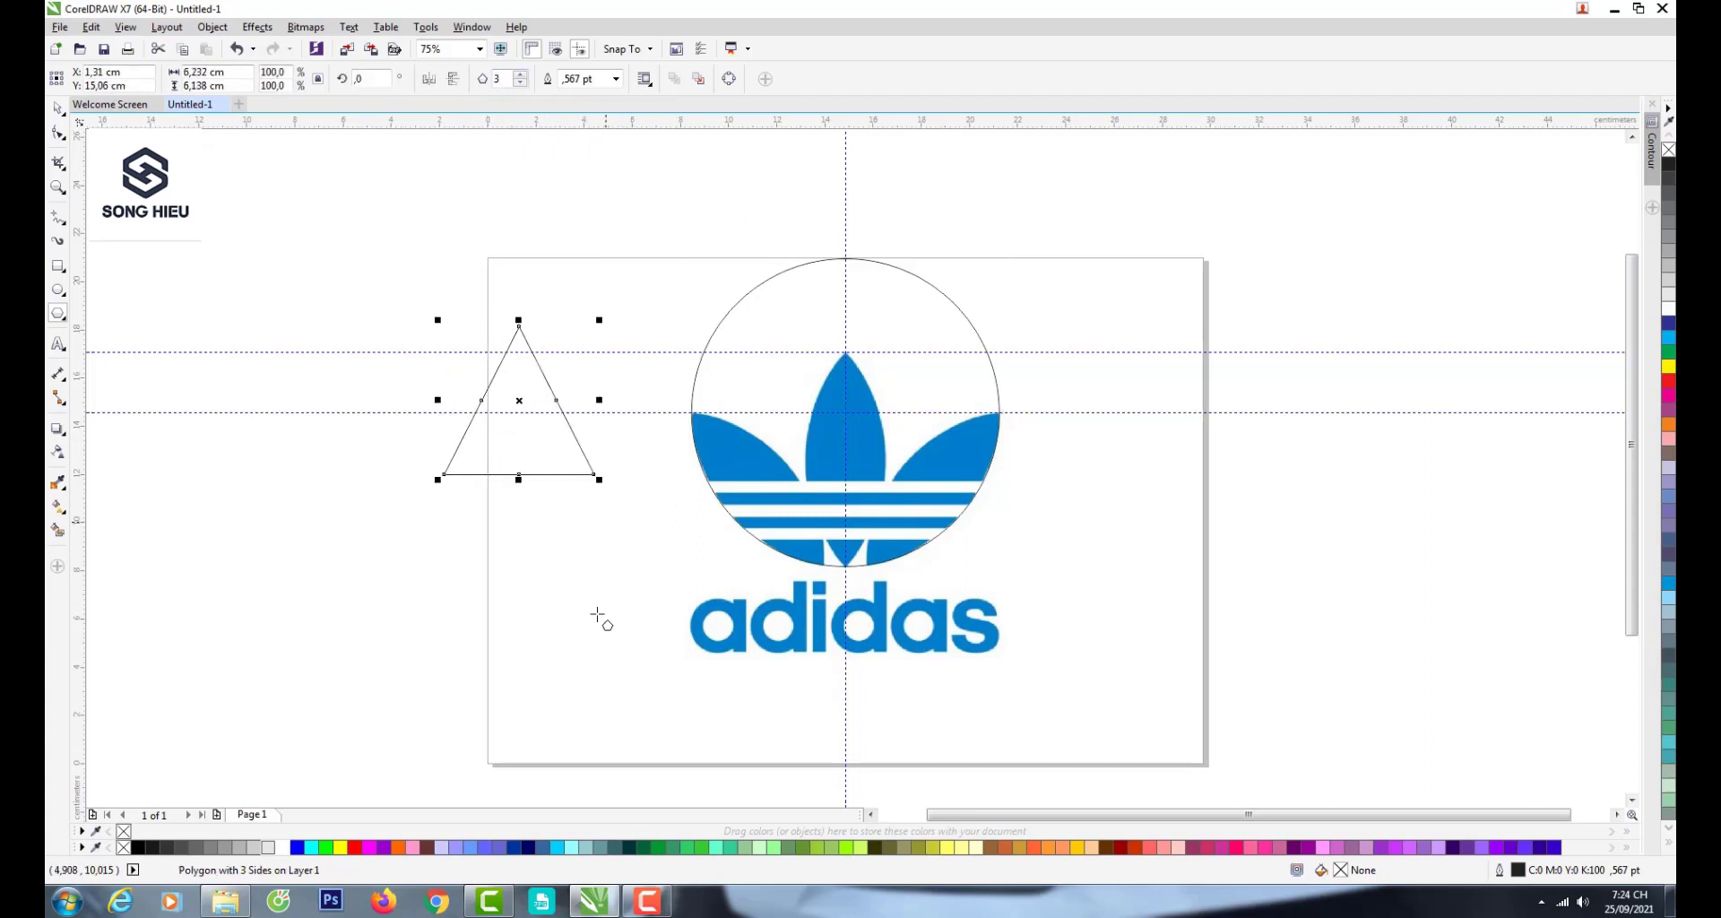
left_click(57, 109)
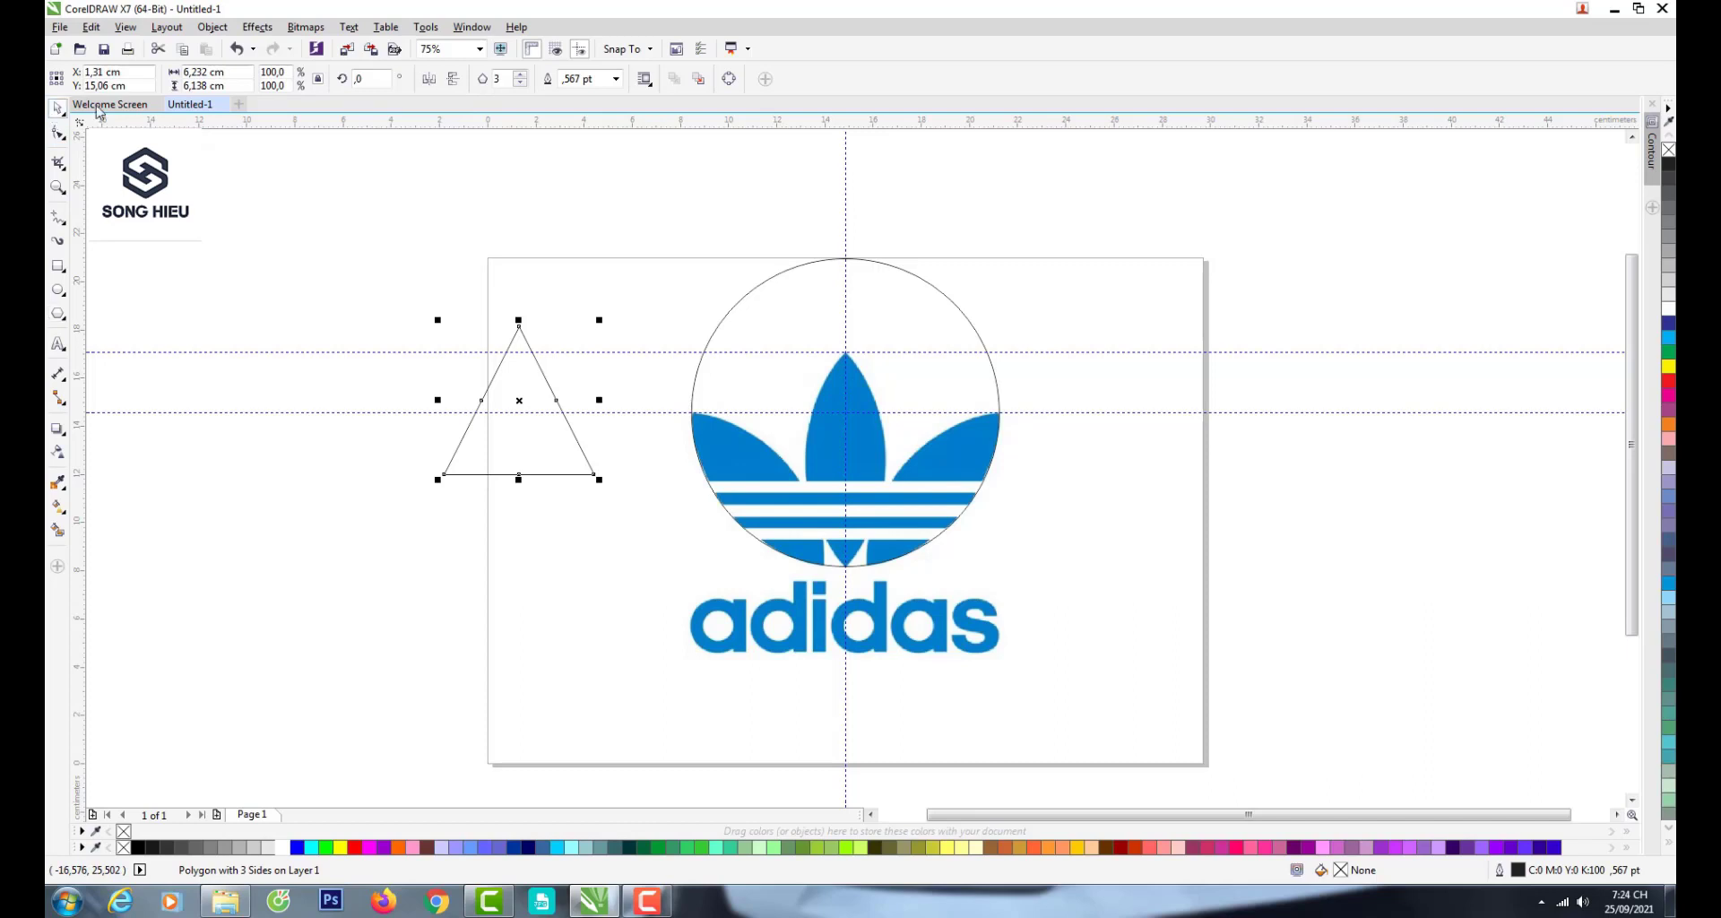
left_click(454, 80)
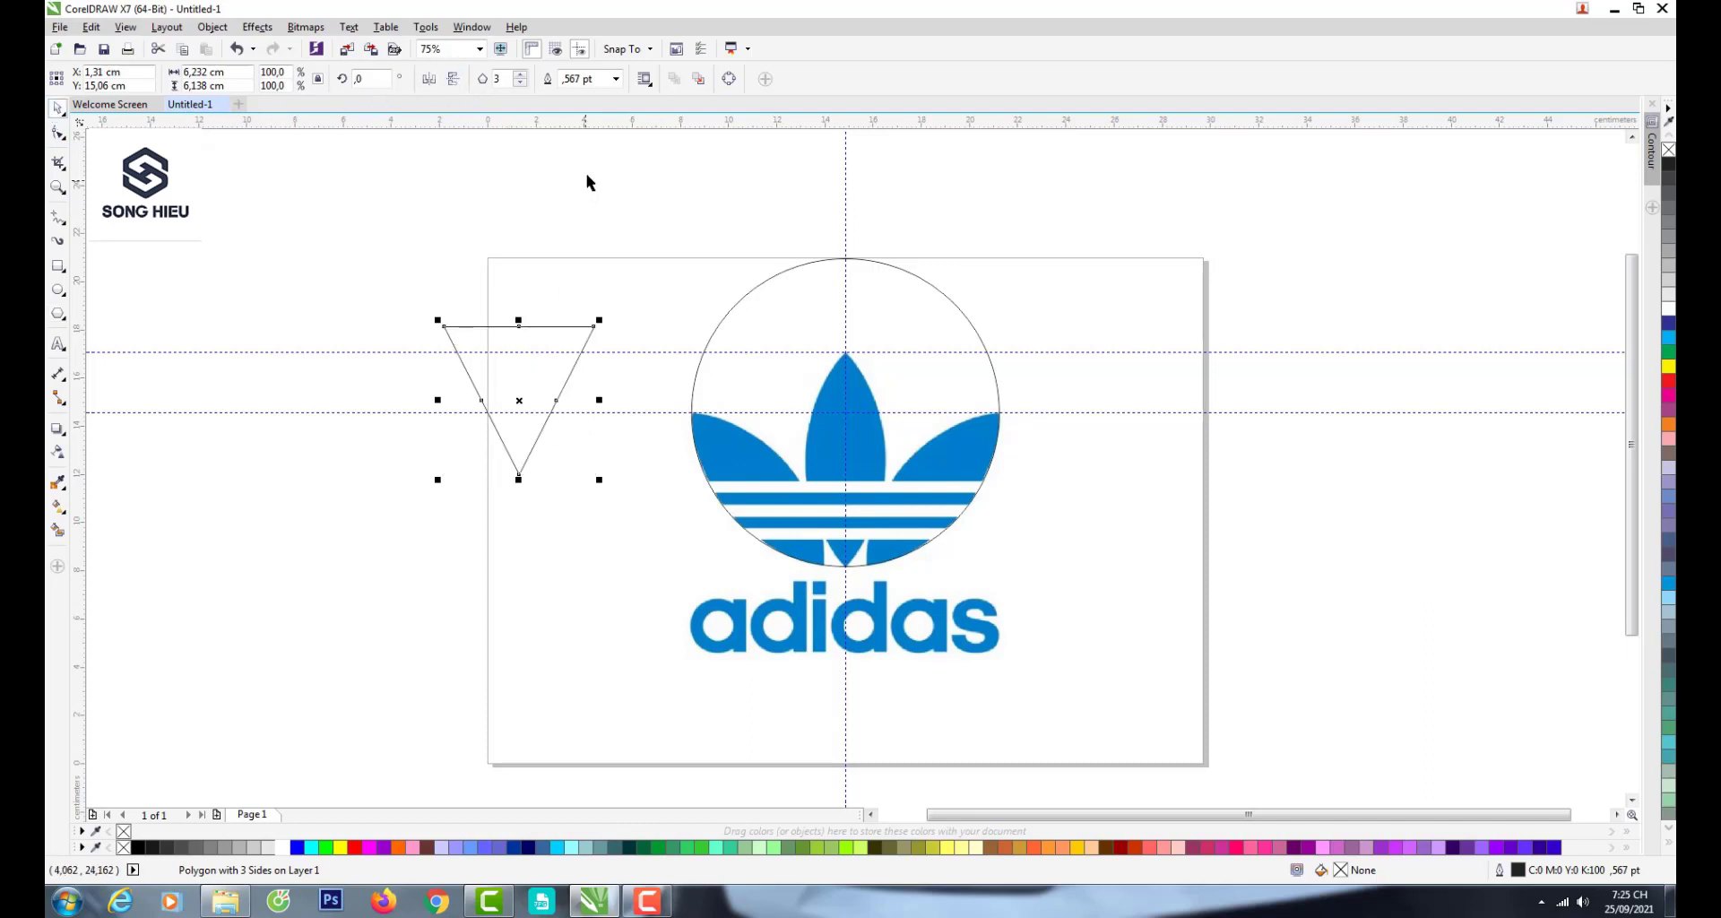
- With object snapping on, fit the triangle's upper edge across the circle's diameter and stretch it to about 7.37 cm high
left_click(648, 51)
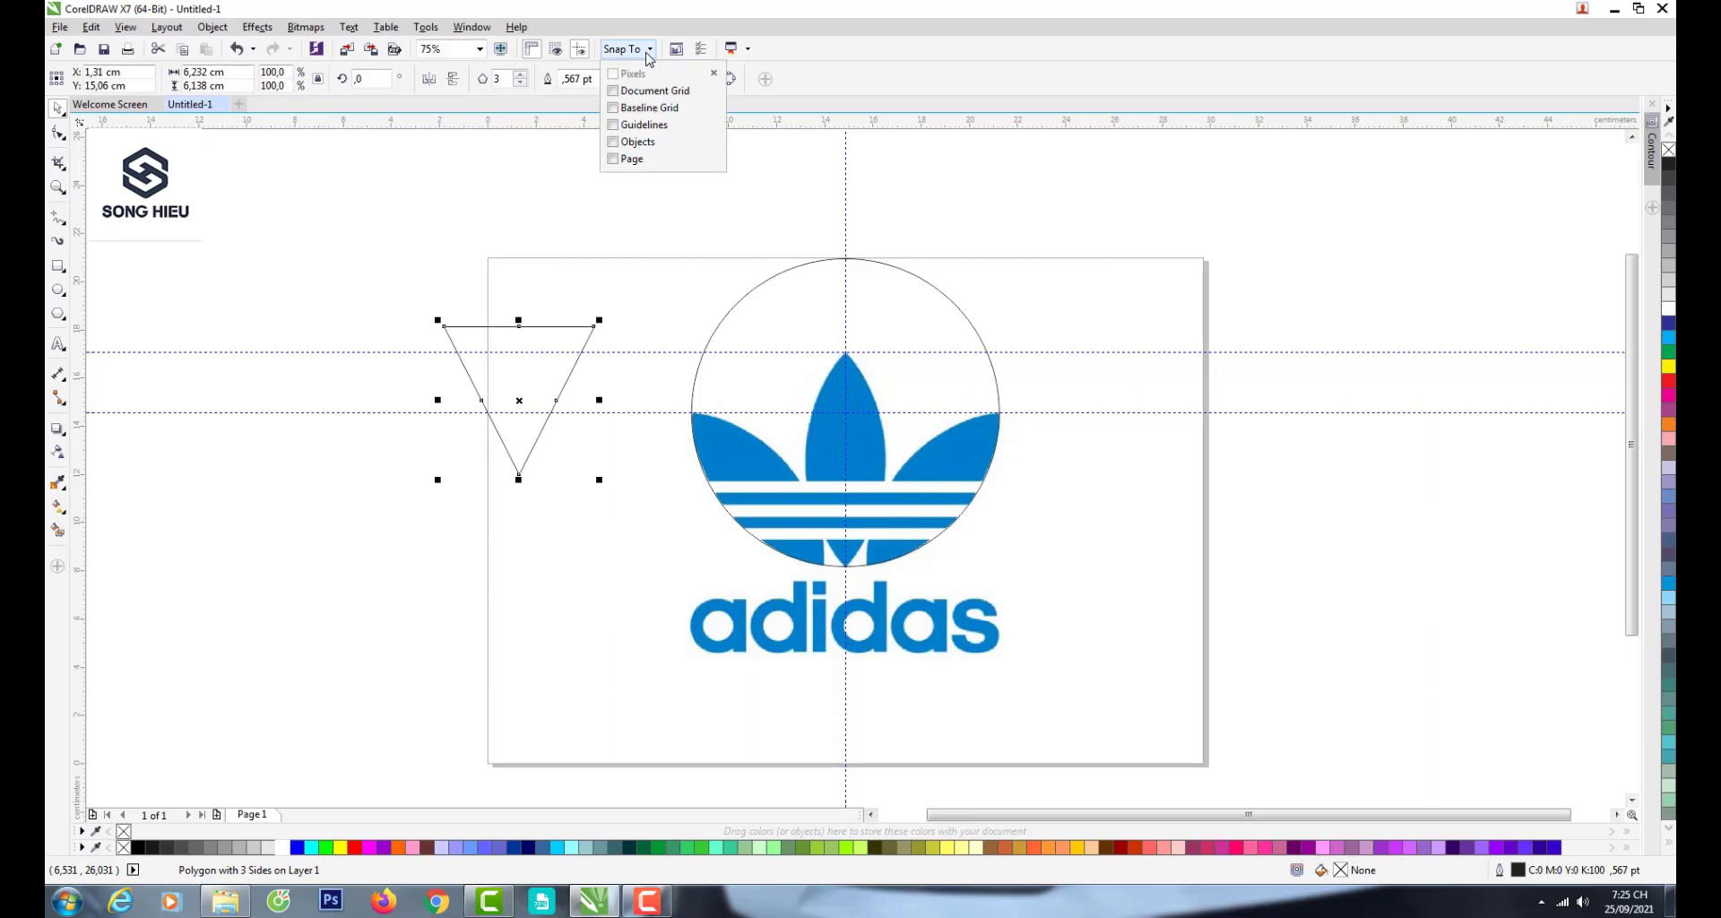
left_click(615, 145)
left_click_drag(446, 330, 691, 413)
left_click_drag(848, 488, 1000, 416)
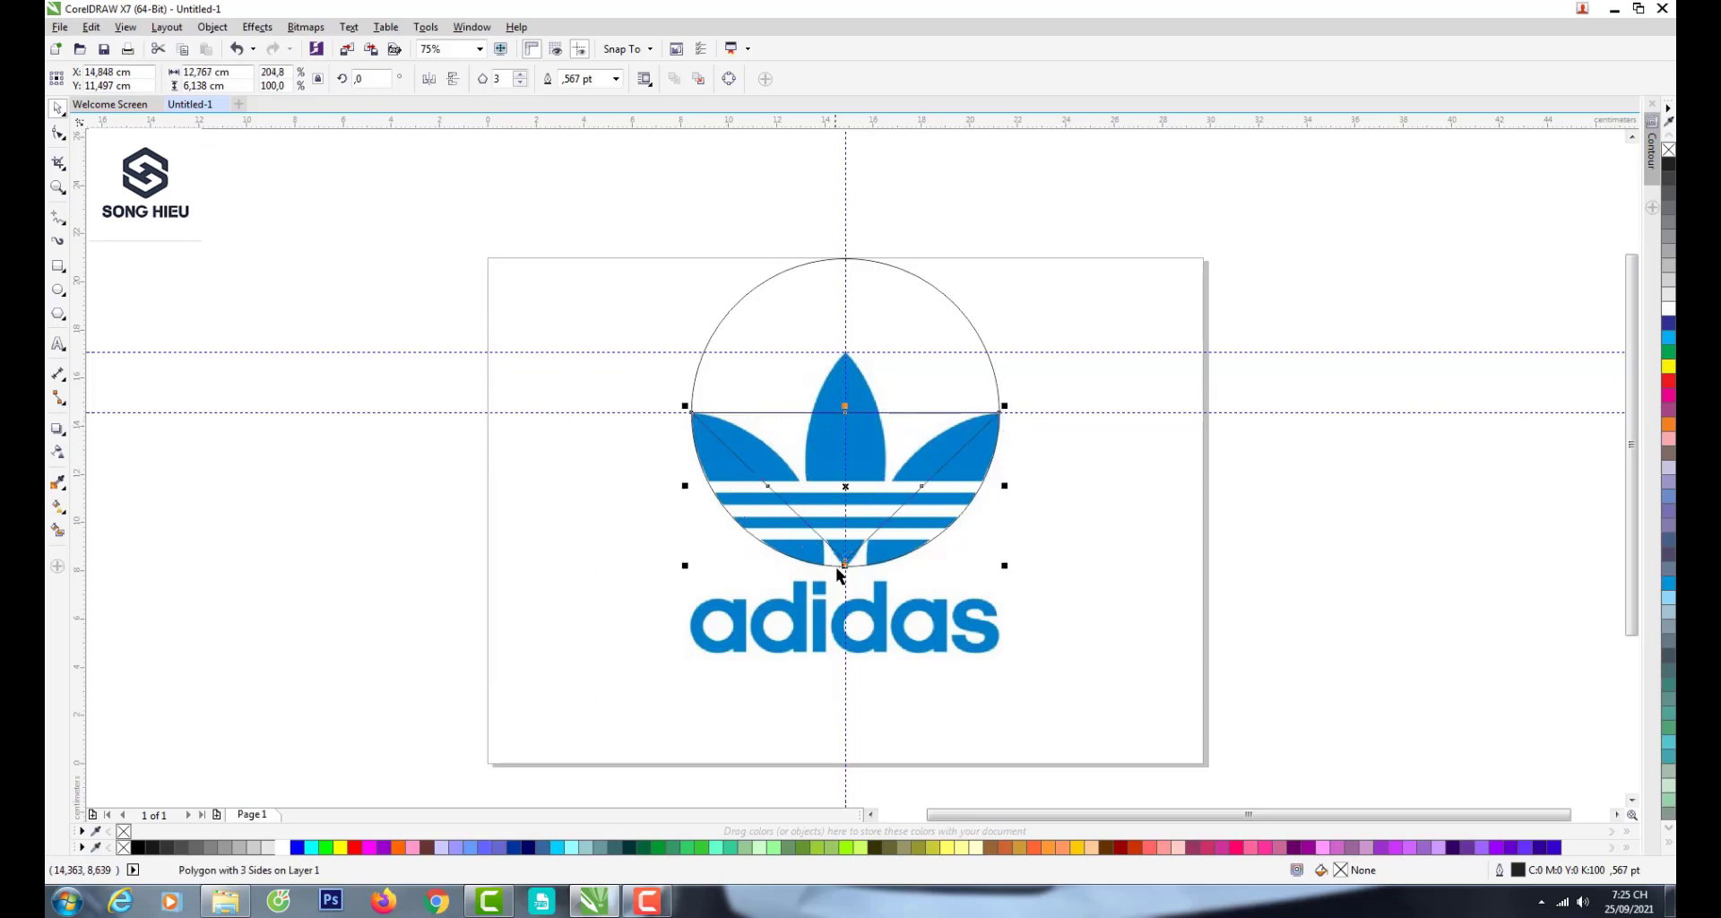
left_click_drag(846, 566, 846, 592)
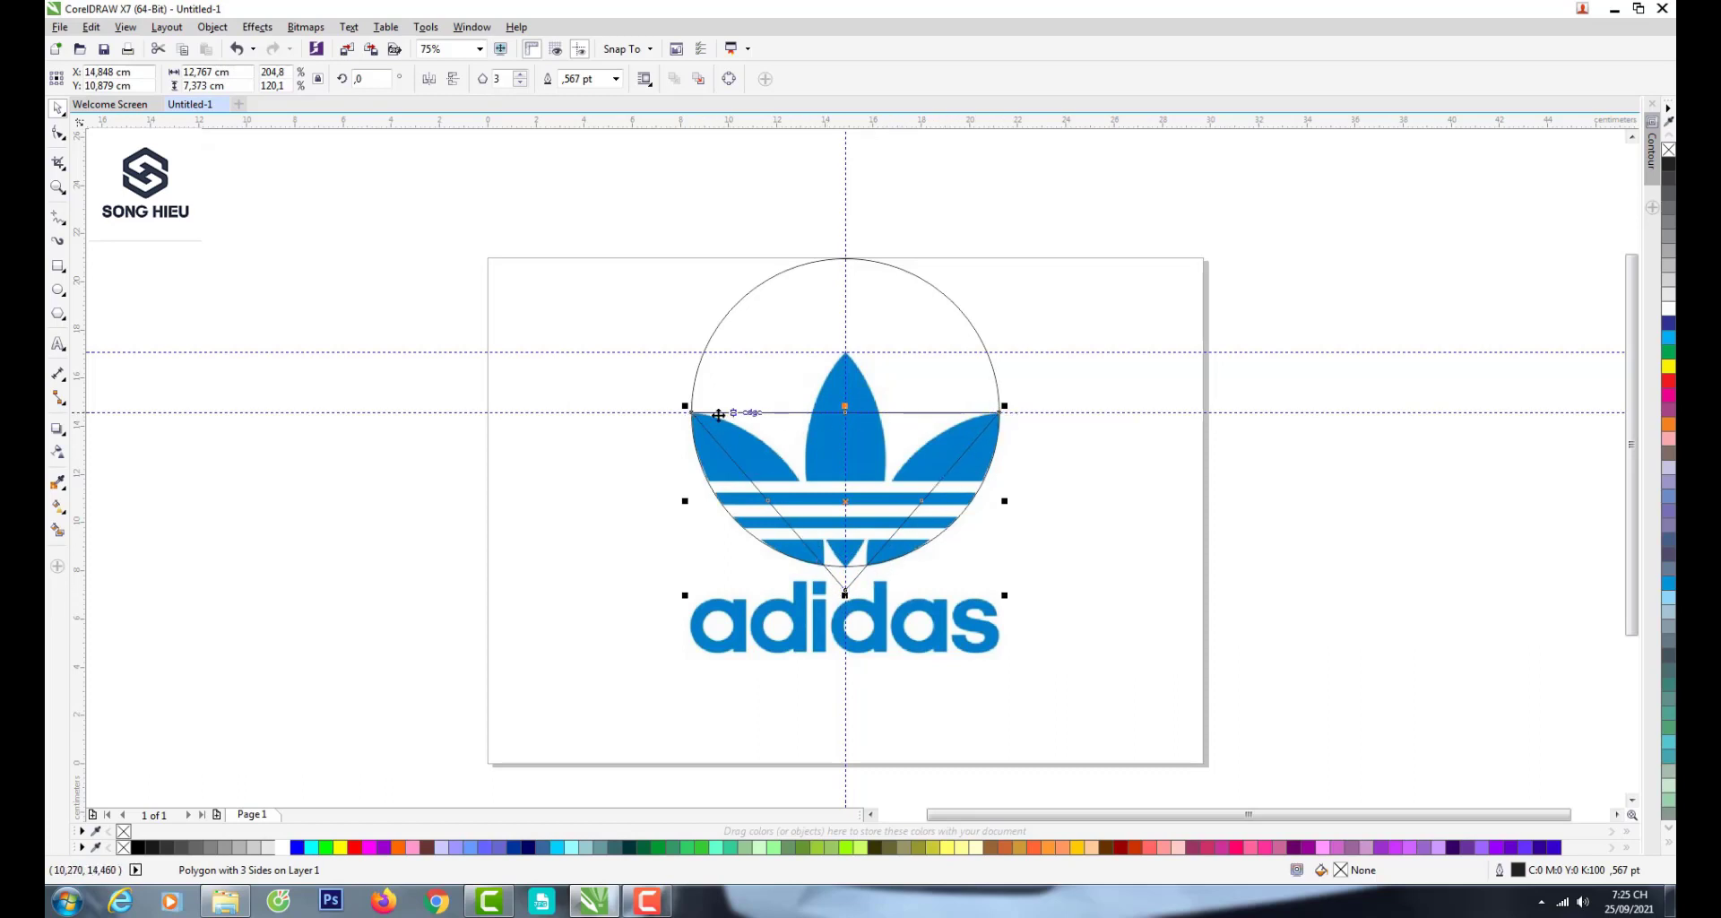
left_click(623, 288)
- Rotate a copy of the circle to about 278.4° around the triangle's lower vertex so it follows the right leaf's inner edge
left_click(895, 300)
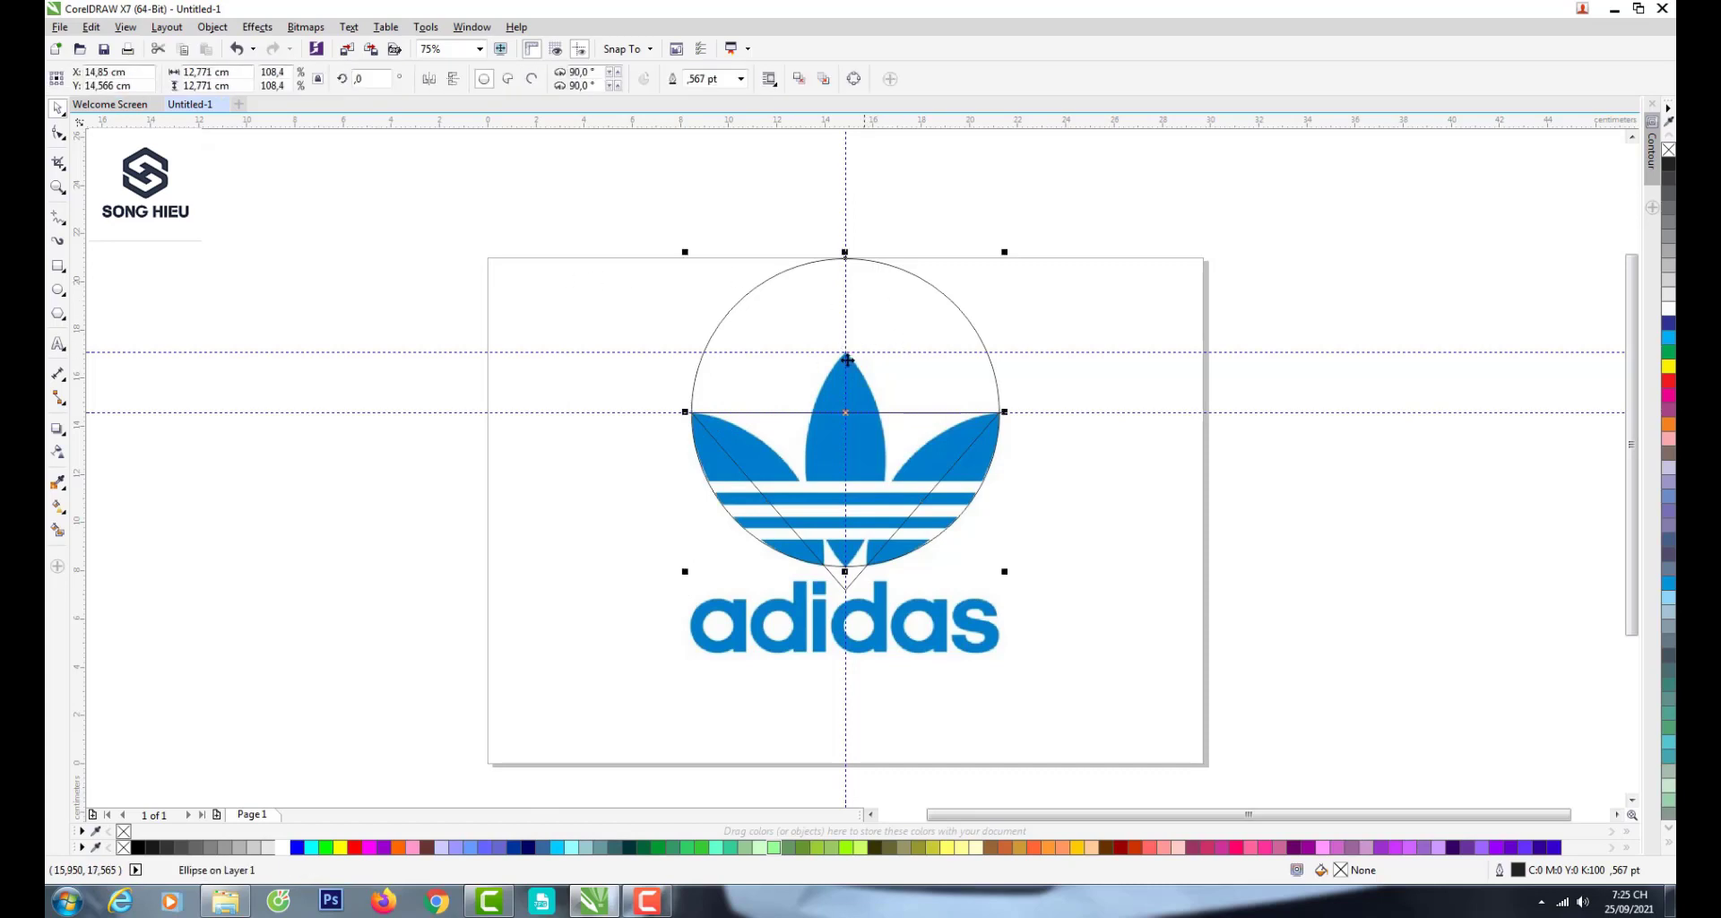
left_click(843, 409)
left_click_drag(845, 412, 845, 589)
left_click_drag(1008, 253, 1219, 708)
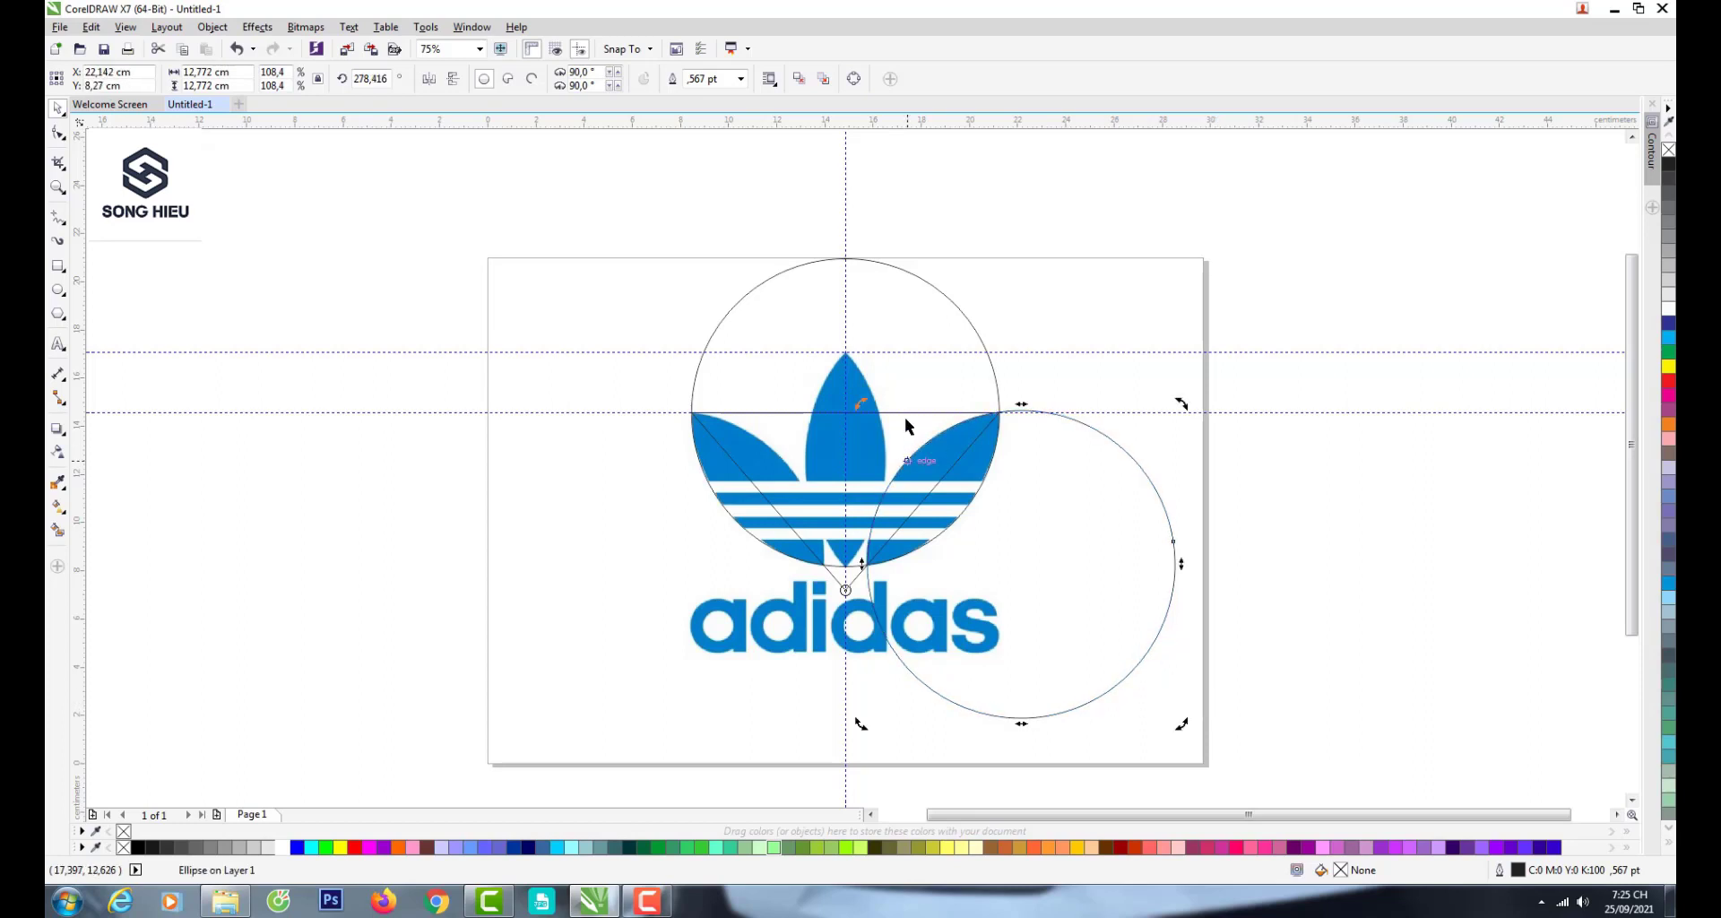
- Intersect the two circles to create the right leaf shape, and delete the rotated circle
left_click(892, 303, "shift")
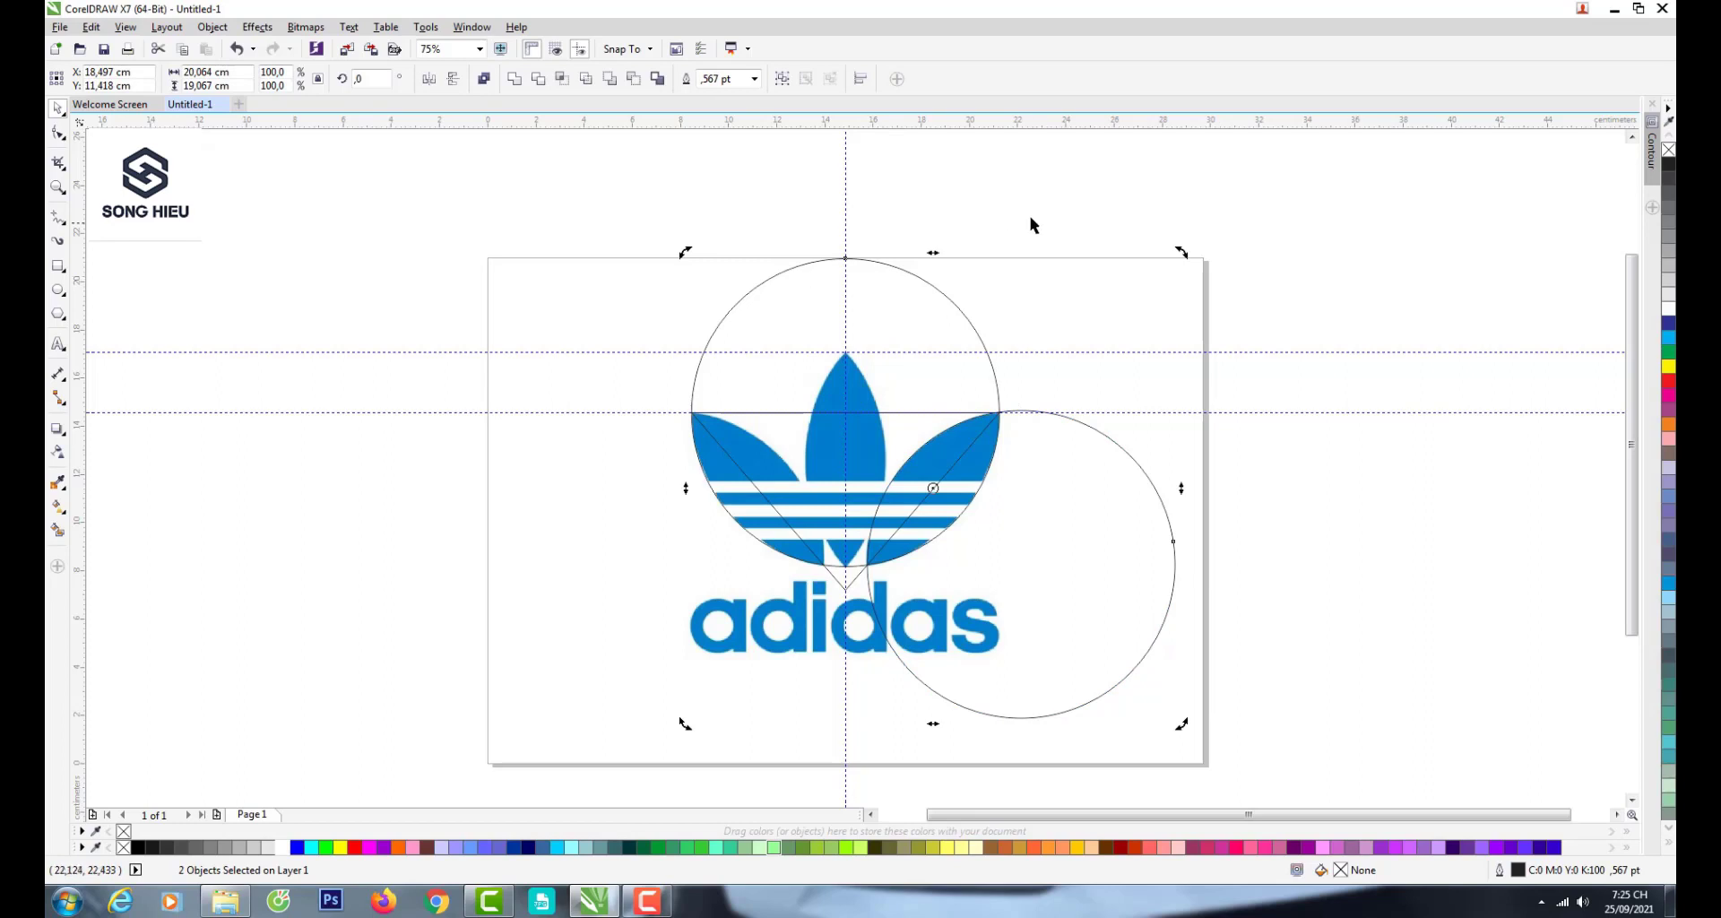
left_click(1058, 449)
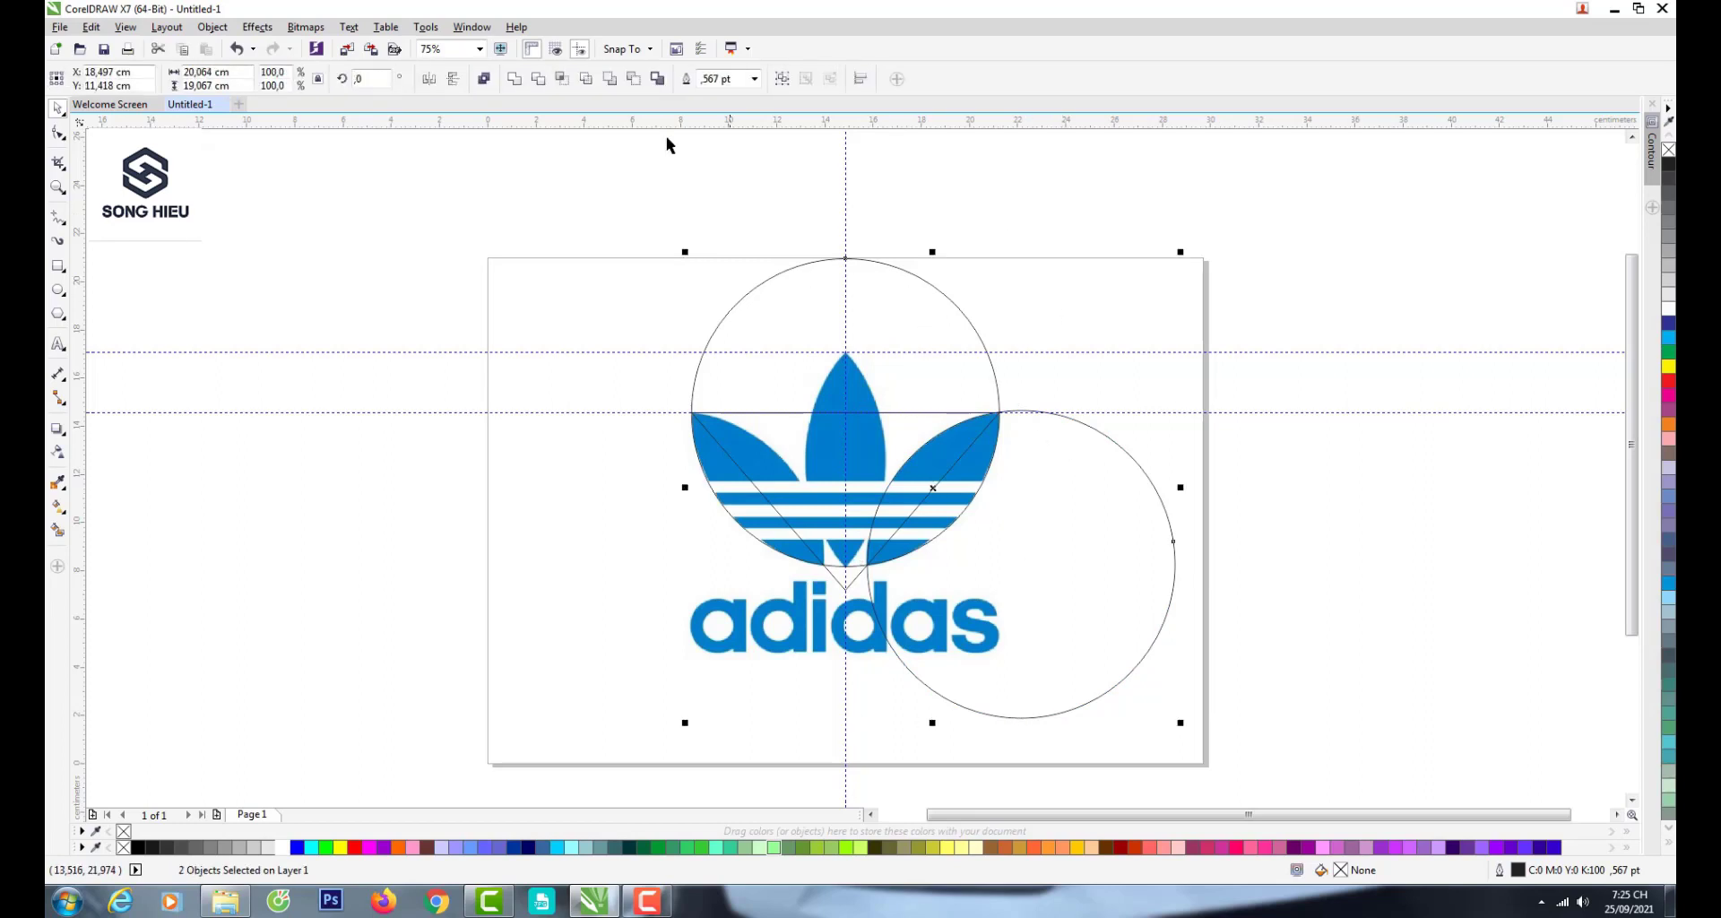
left_click(562, 79)
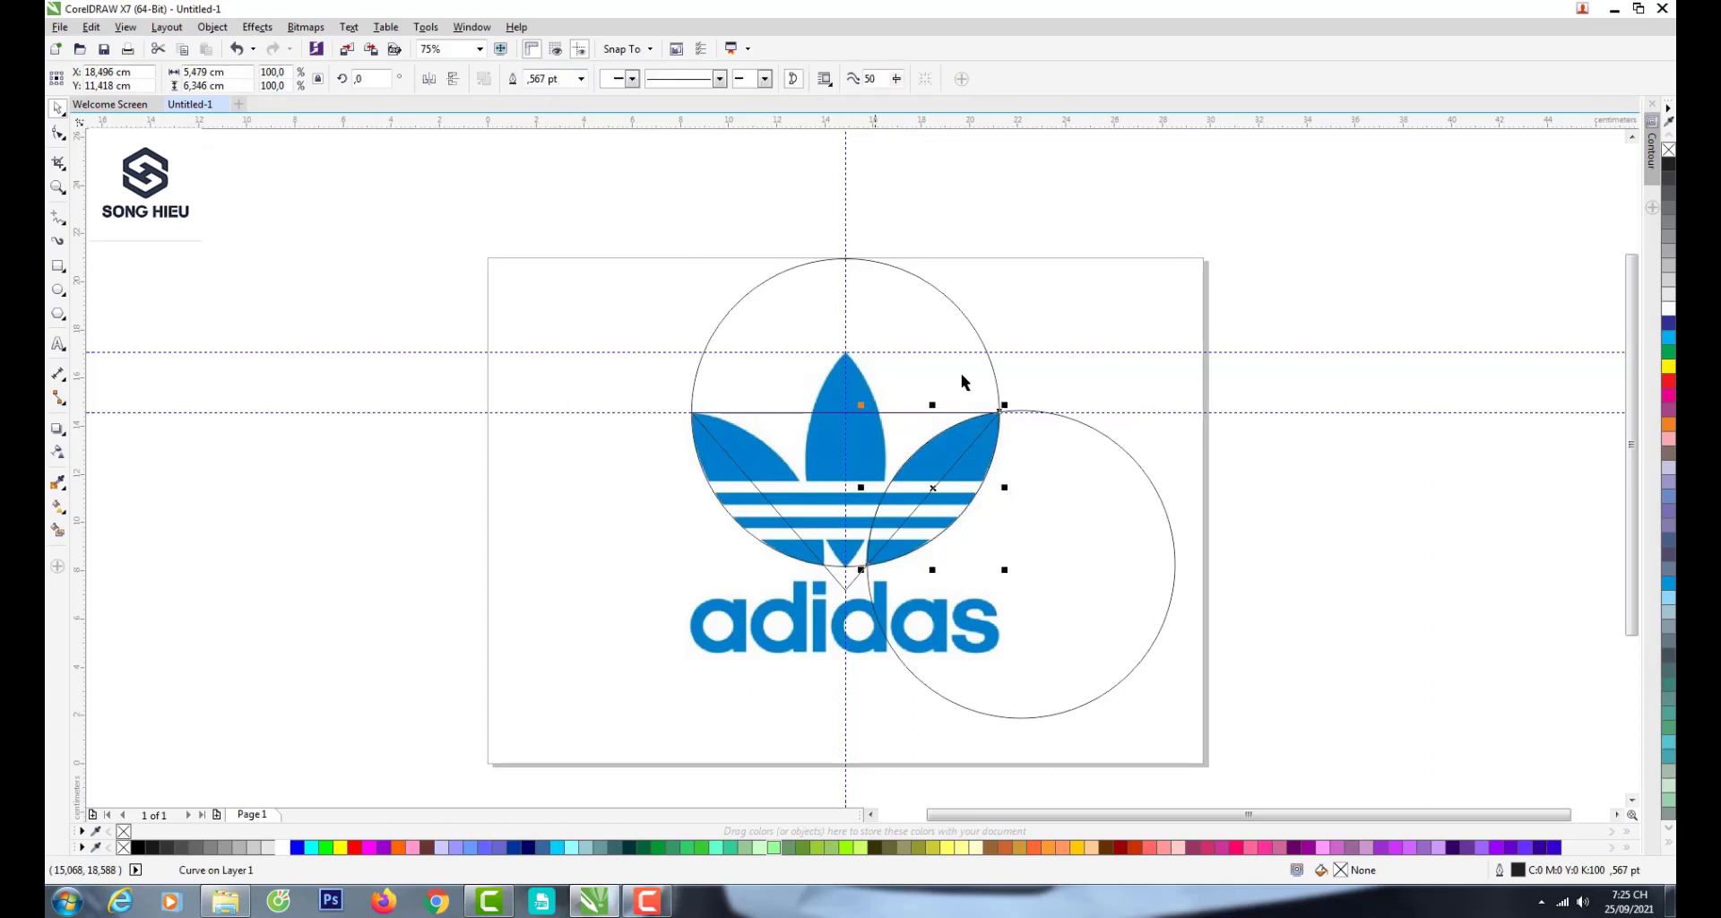
left_click(1059, 508)
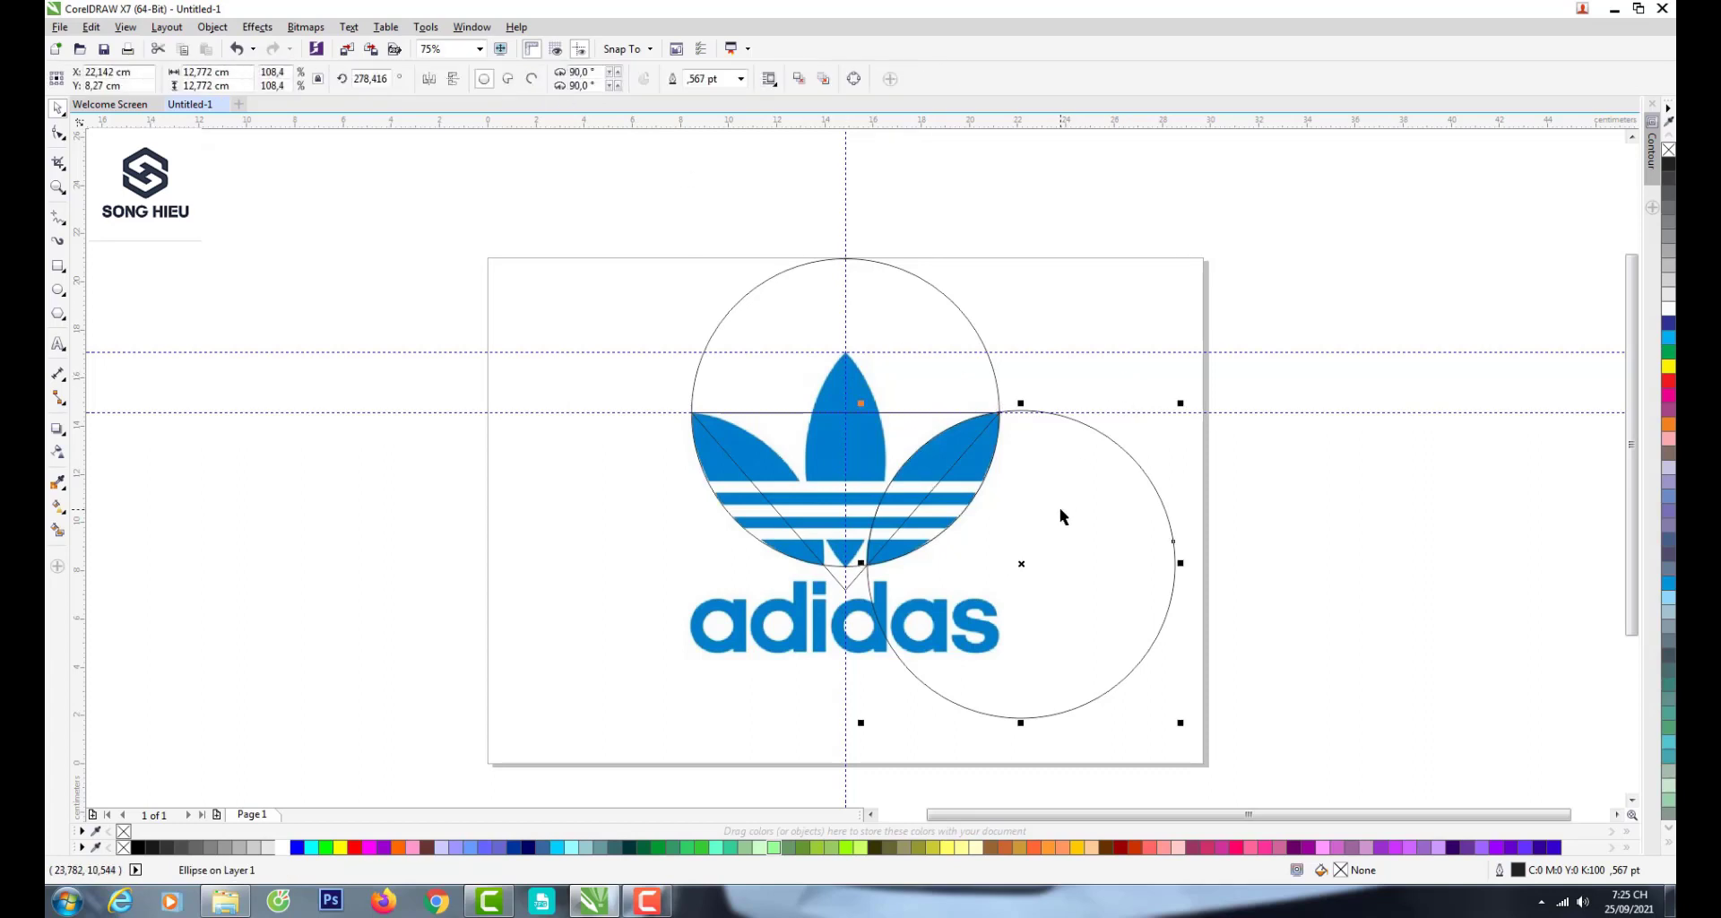
key("Delete")
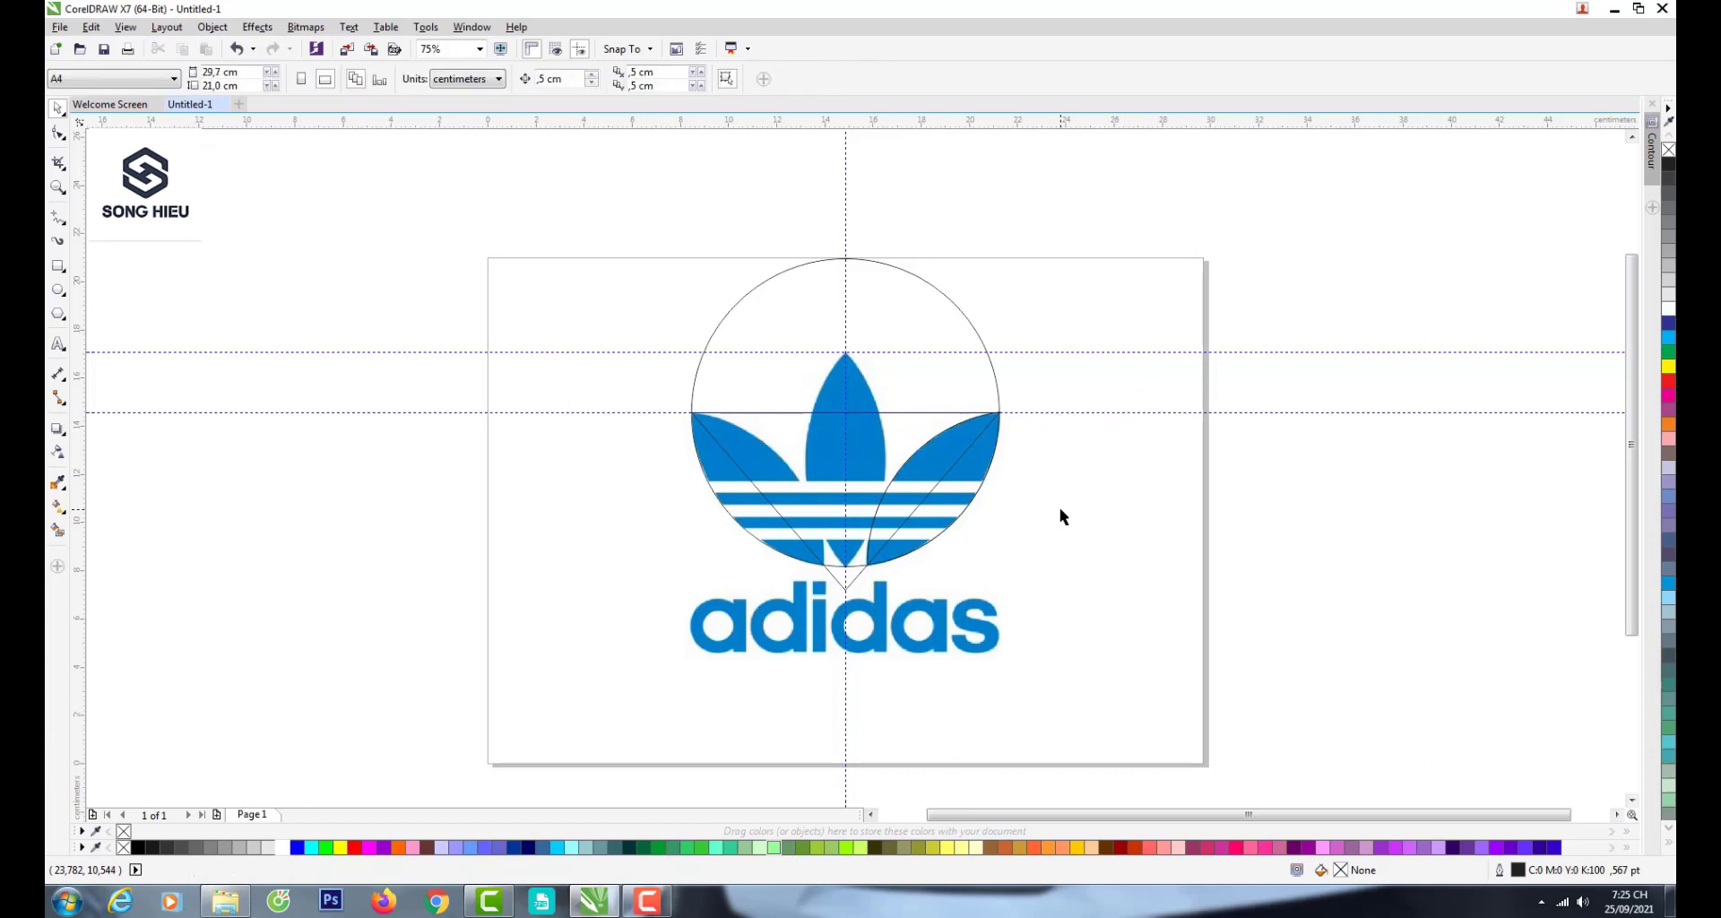
- Draw a vertical helper line about 3.18 cm long along the centre guideline by the triangle's lower vertex
left_click(961, 496)
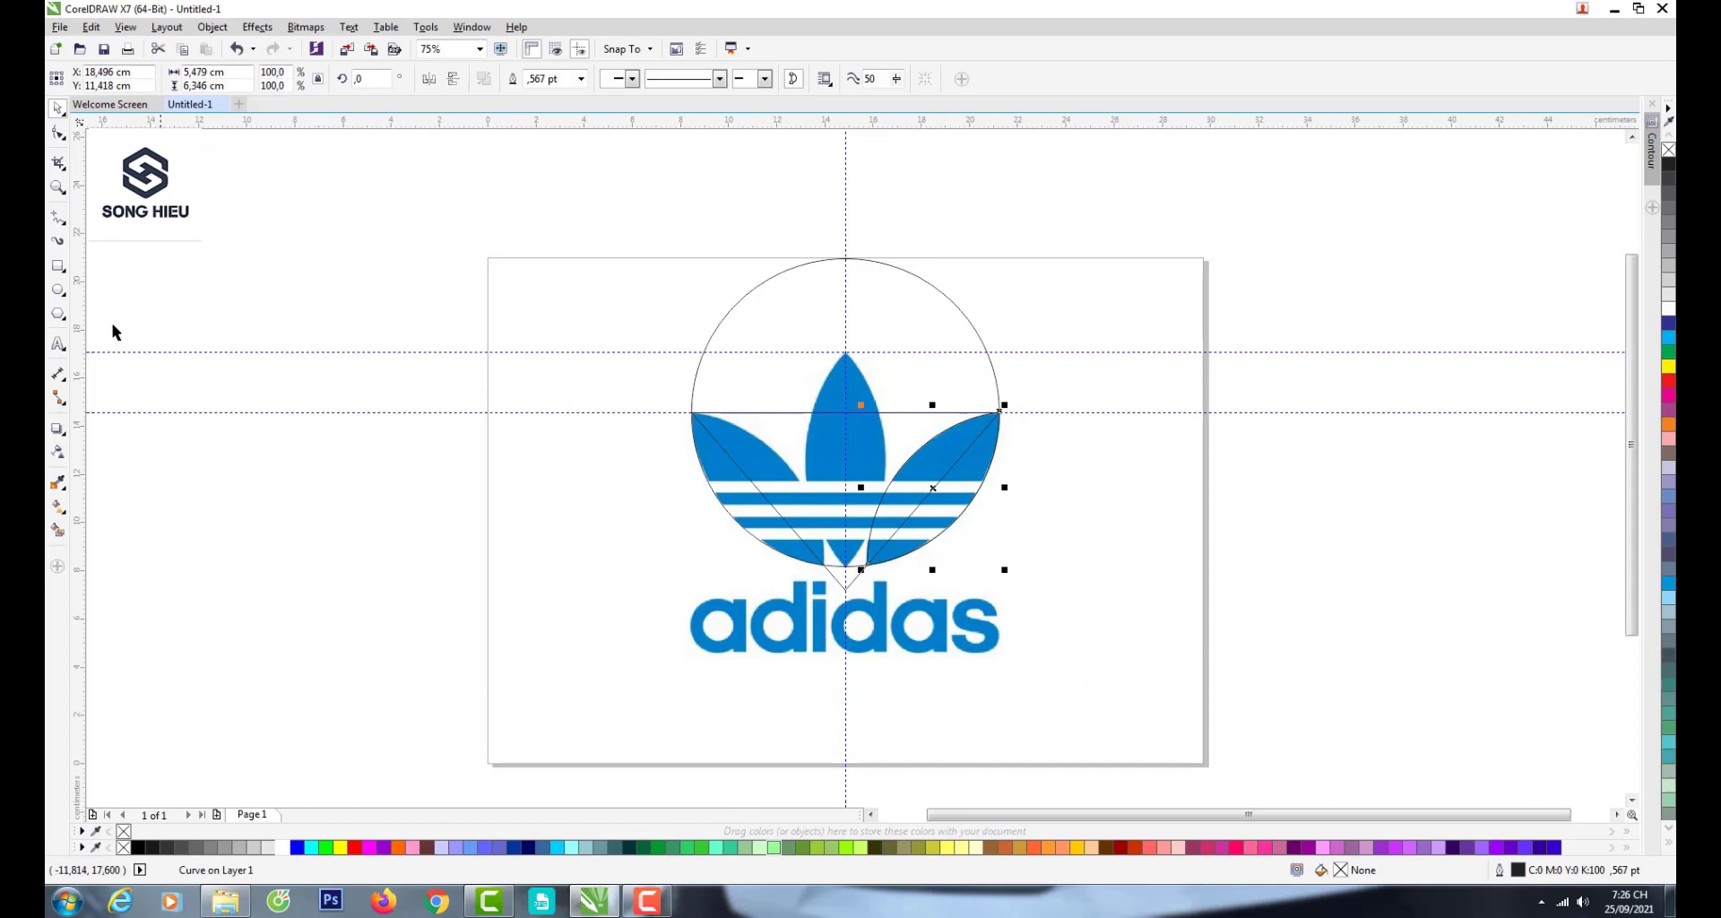
left_click(58, 218)
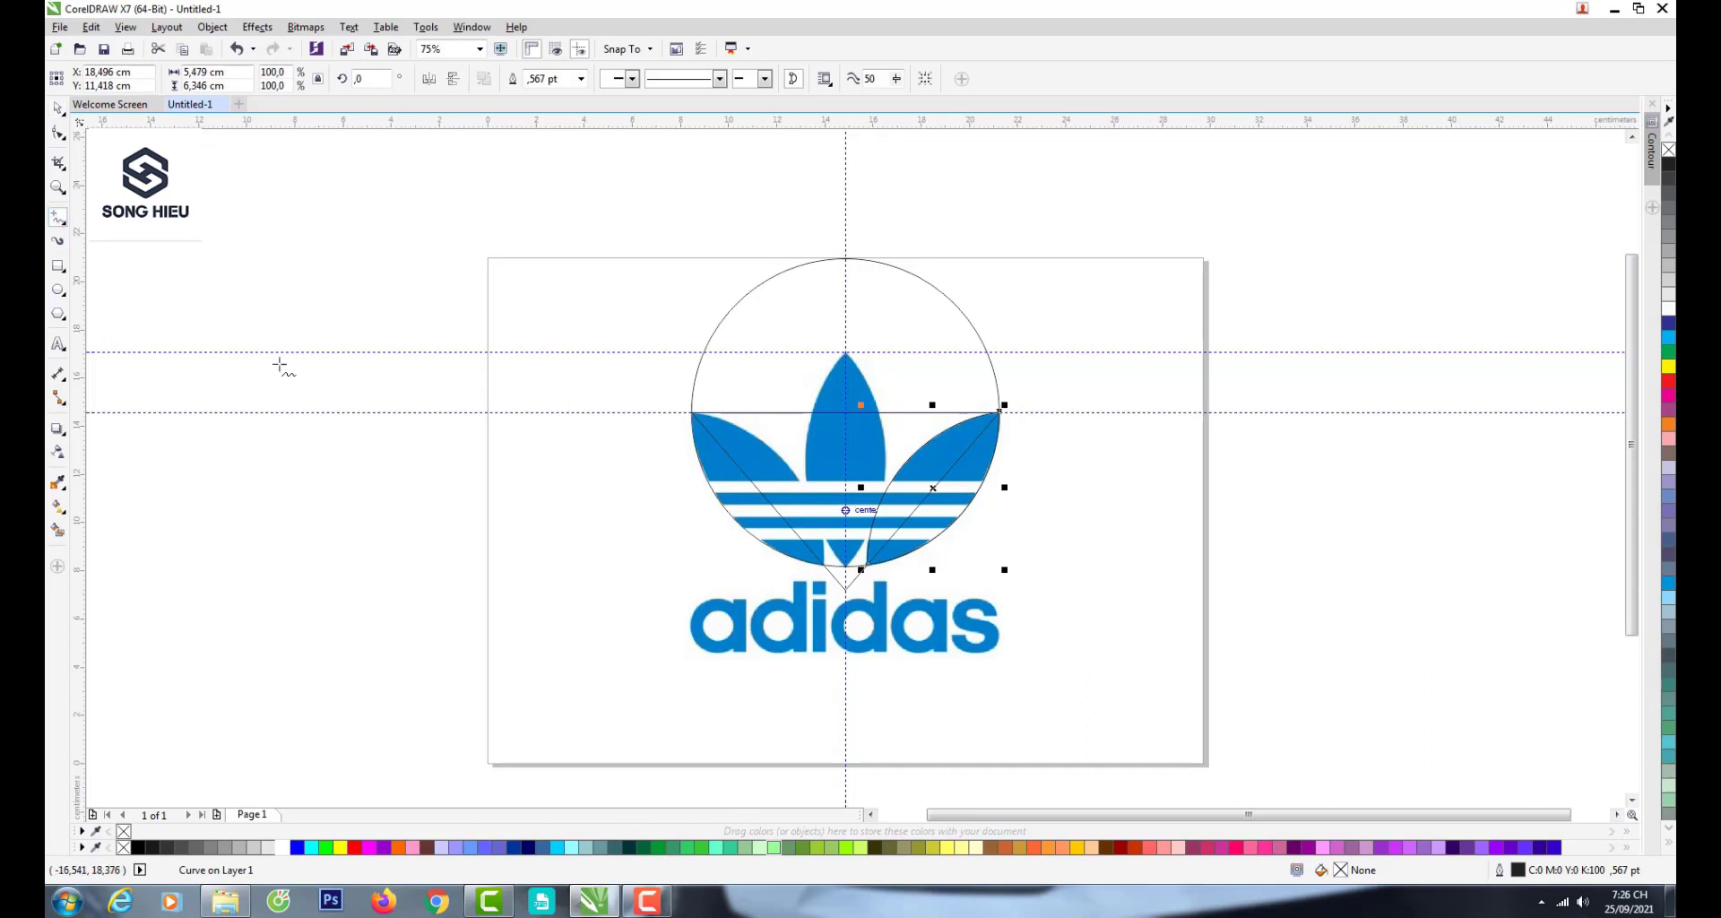
left_click(846, 590)
left_click(845, 653)
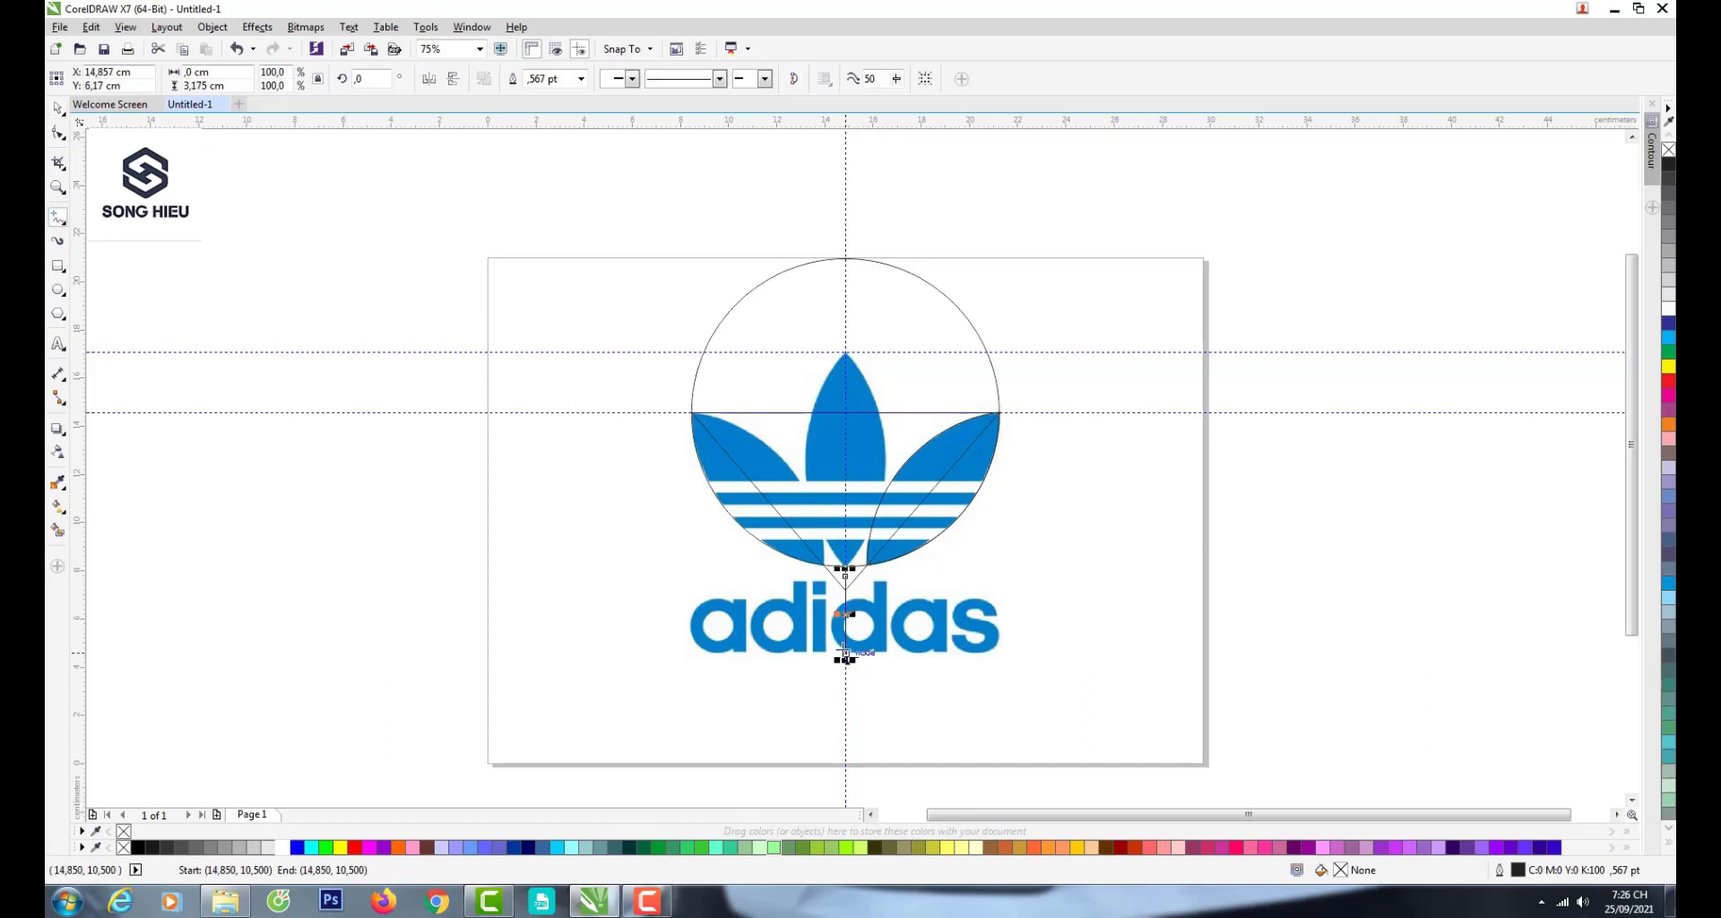
- Select the helper line with the right leaf shape and mirror a copy of them horizontally about the centre to form the left leaf
key("space")
left_click(919, 536, "shift")
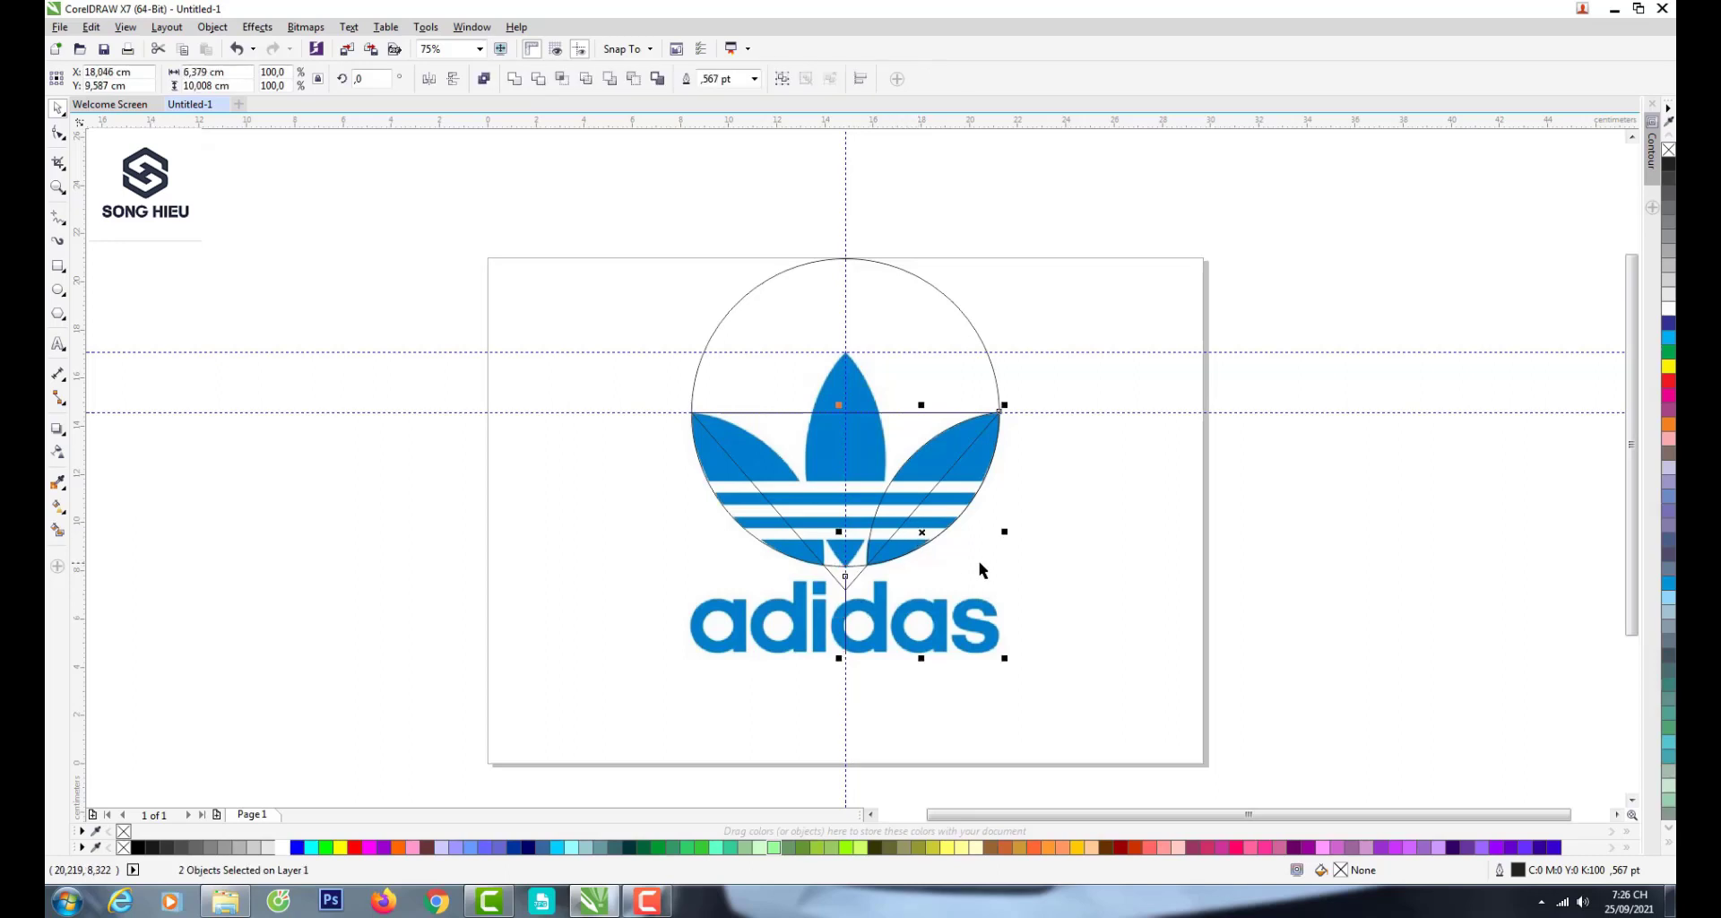
left_click_drag(1006, 538, 769, 552)
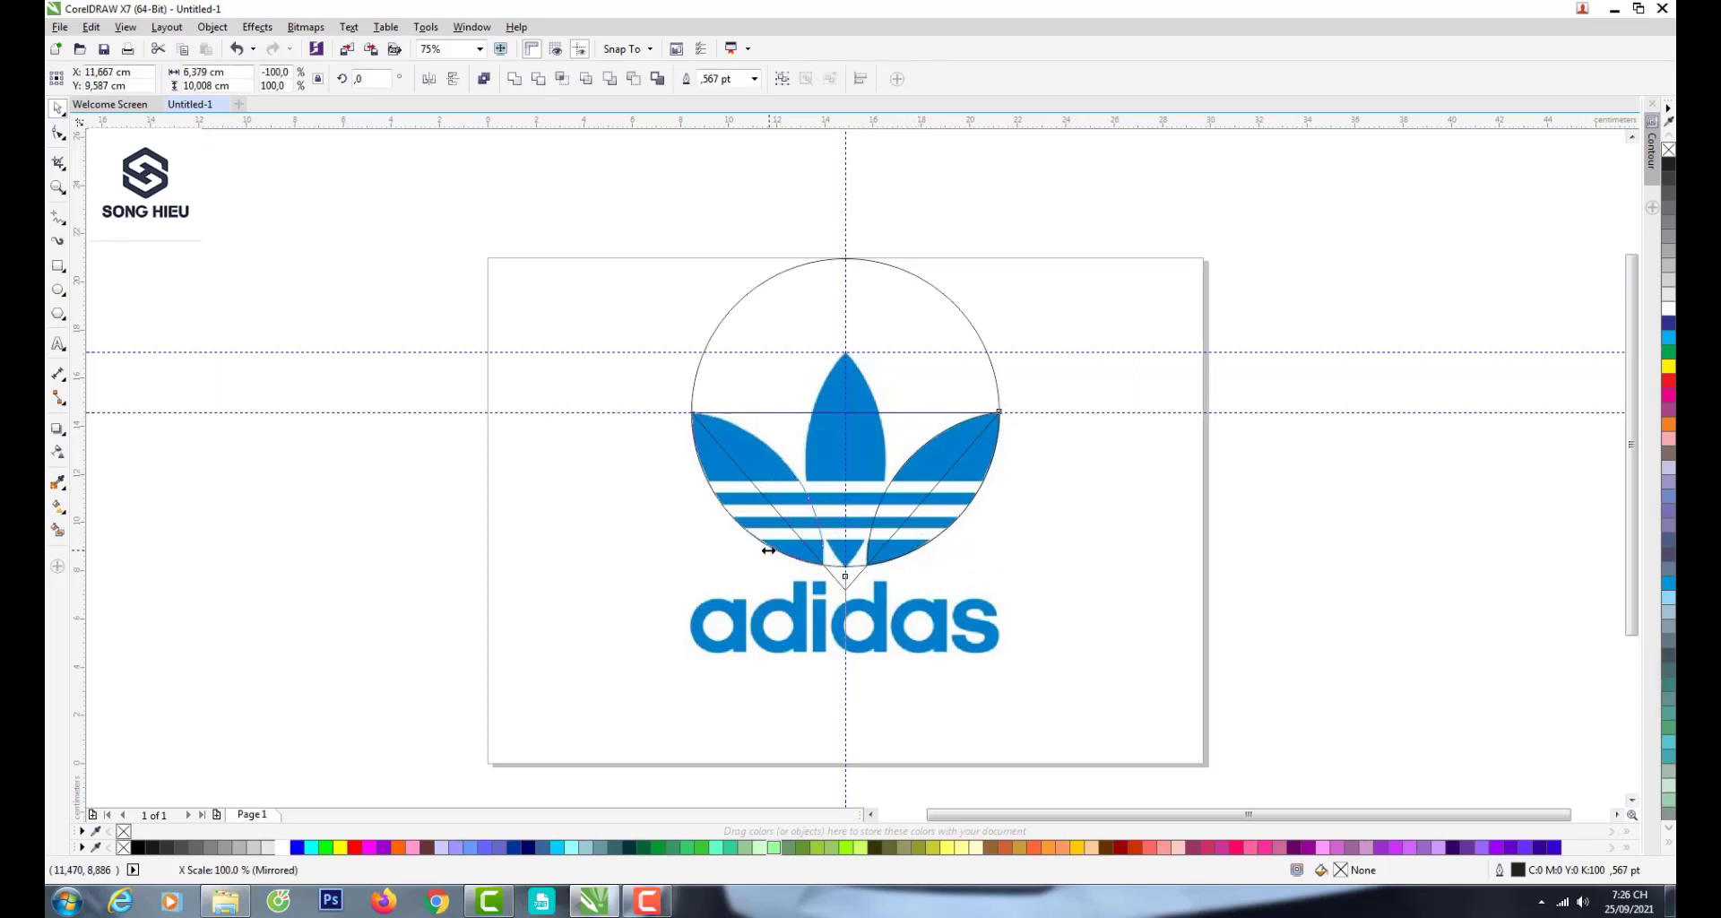
left_click(850, 684)
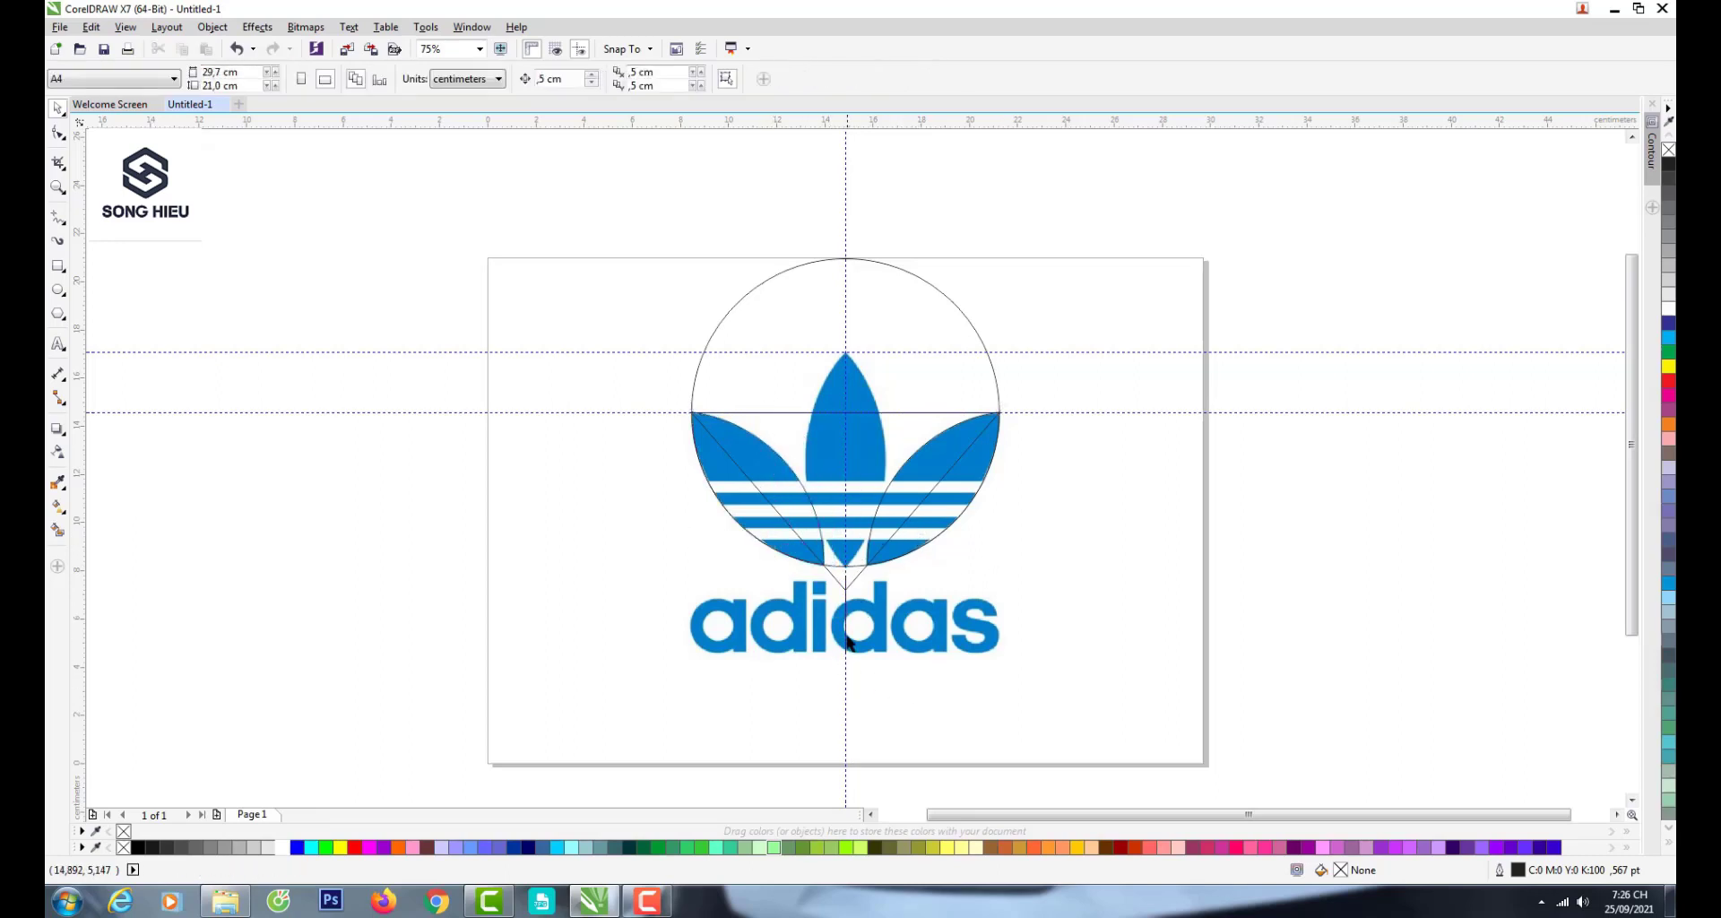
left_click(847, 639)
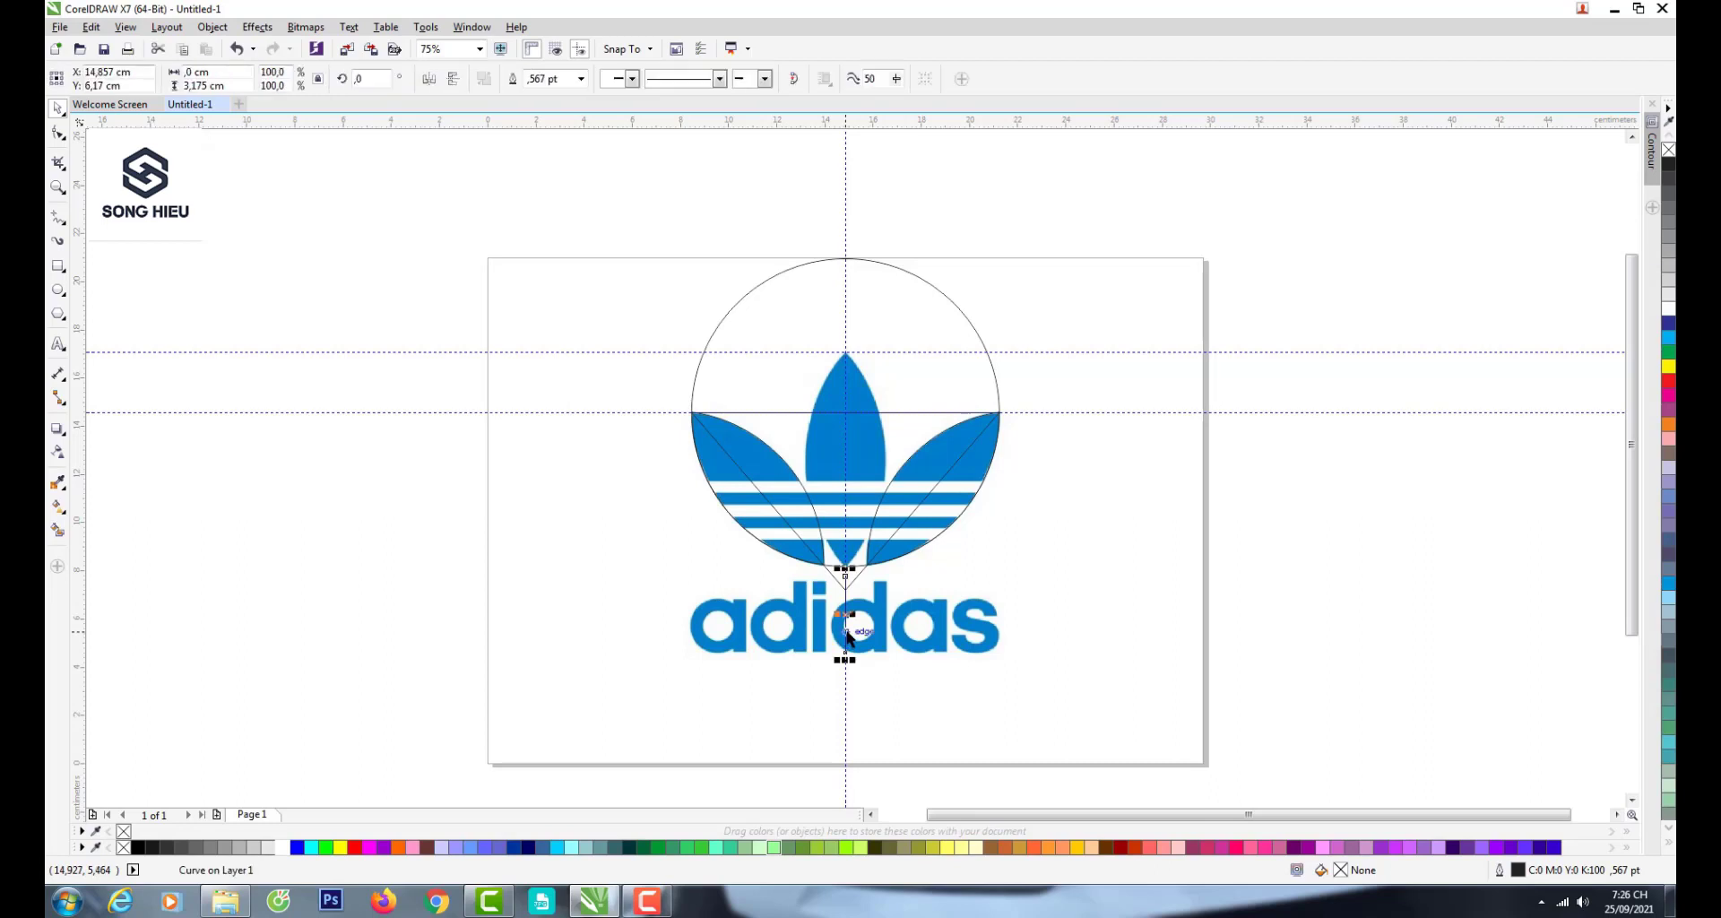
key("Escape")
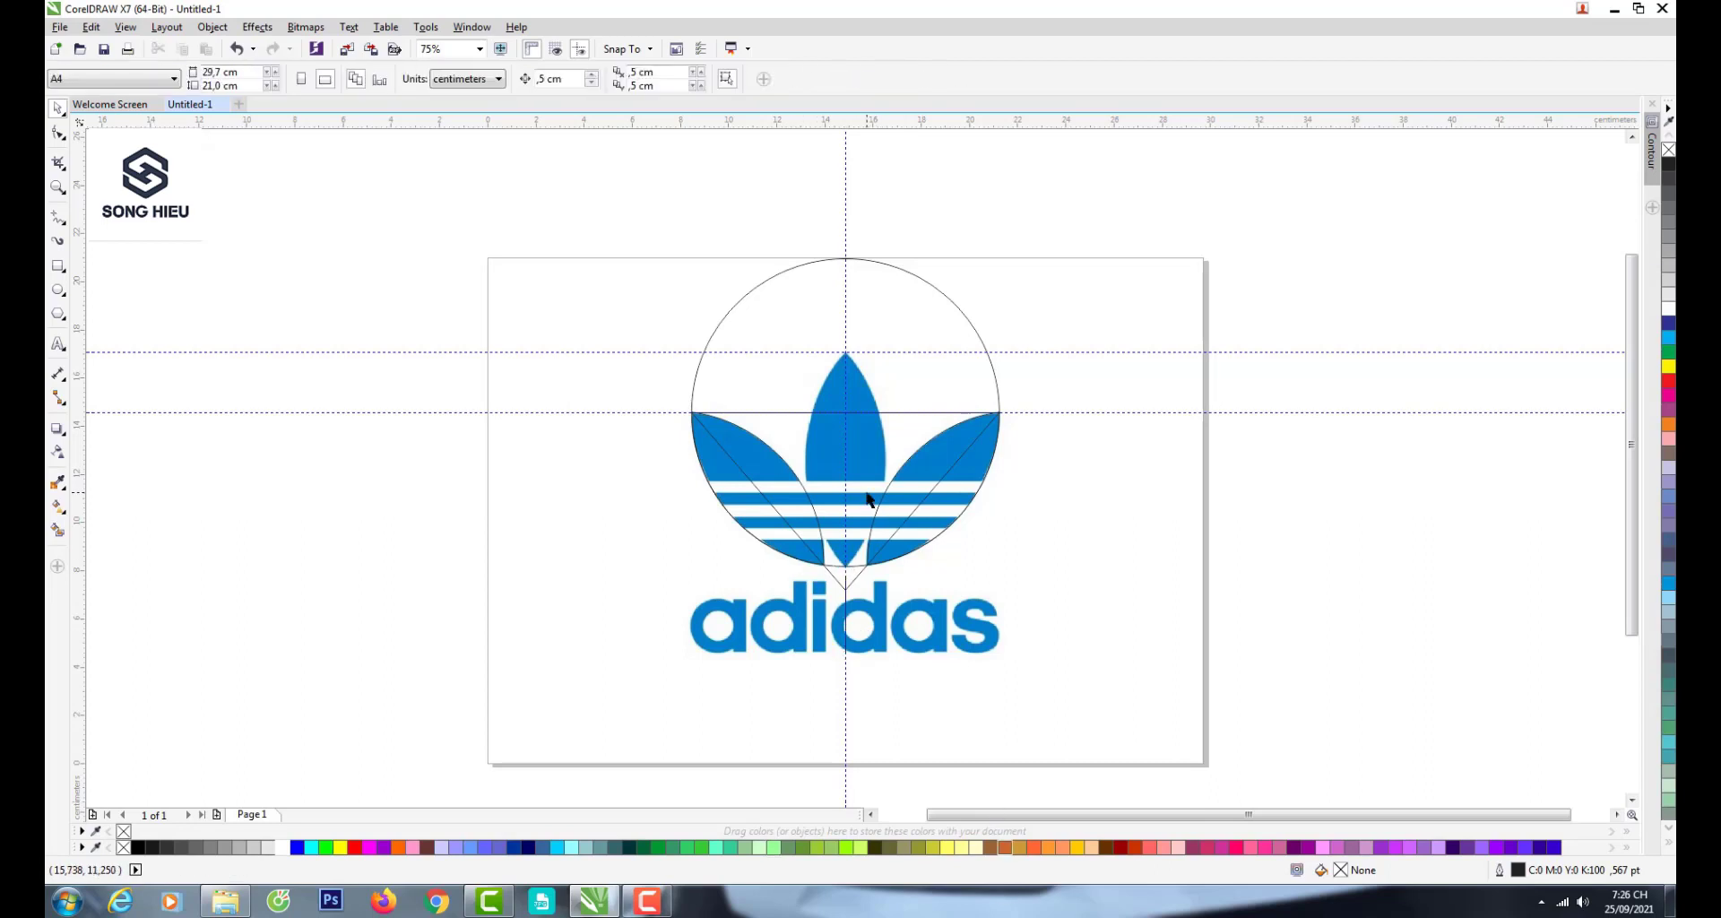
- Make a copy of the main circle enlarged to about 14.32 cm and move it over the left half of the logo
left_click(917, 369)
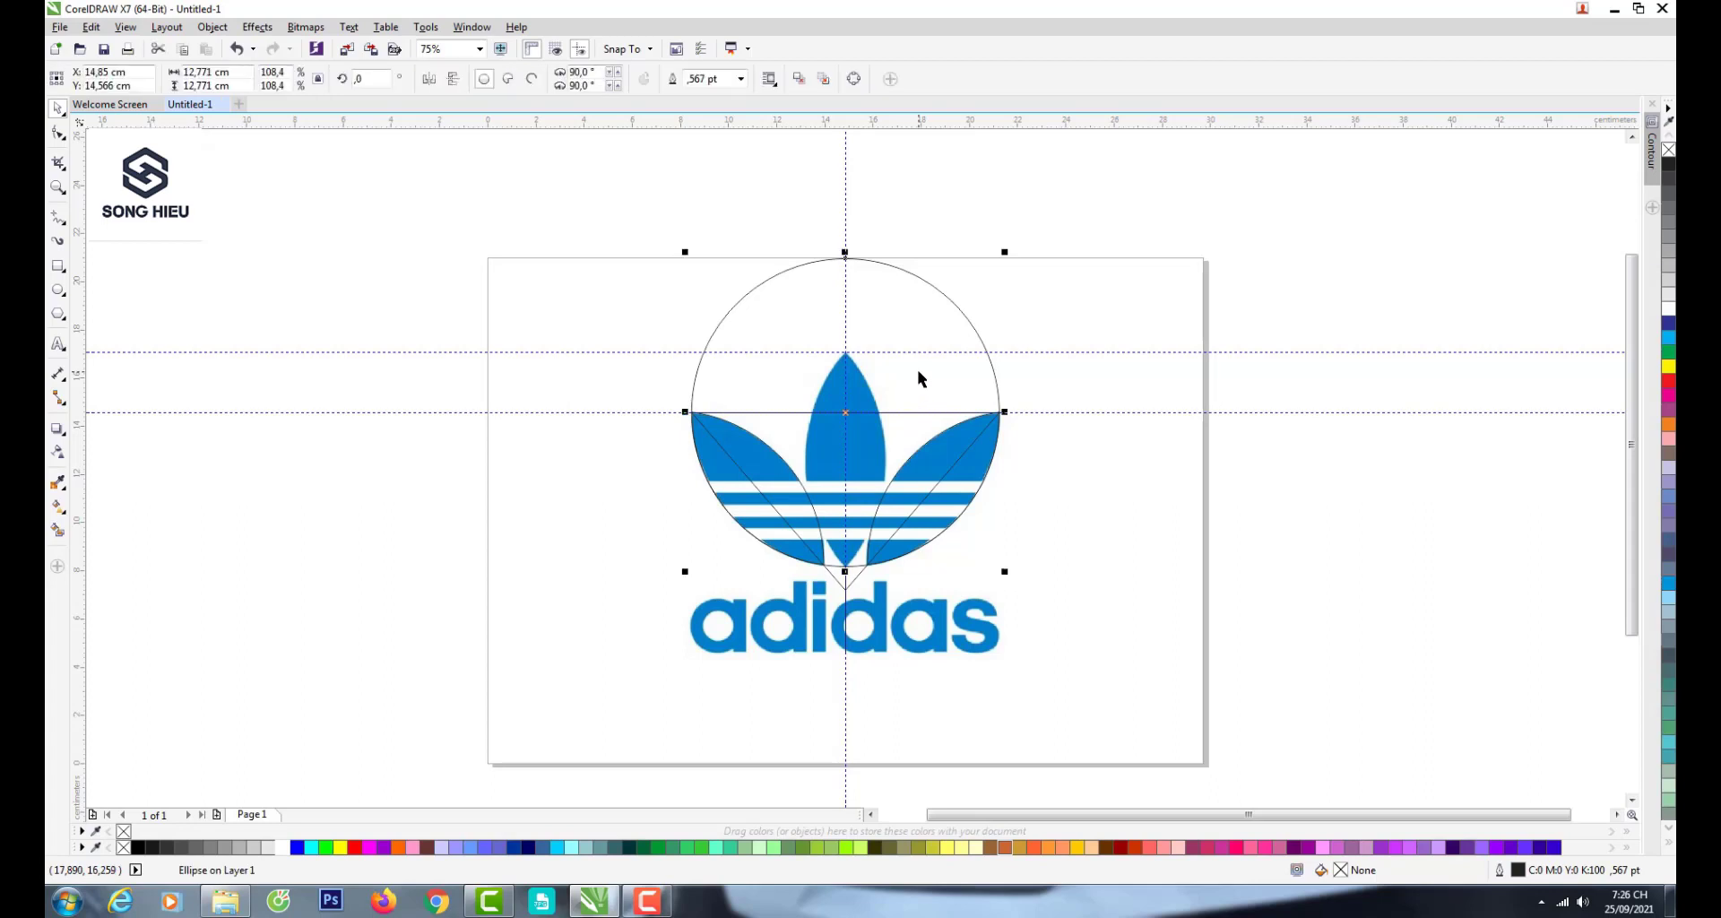
left_click_drag(687, 253, 632, 215)
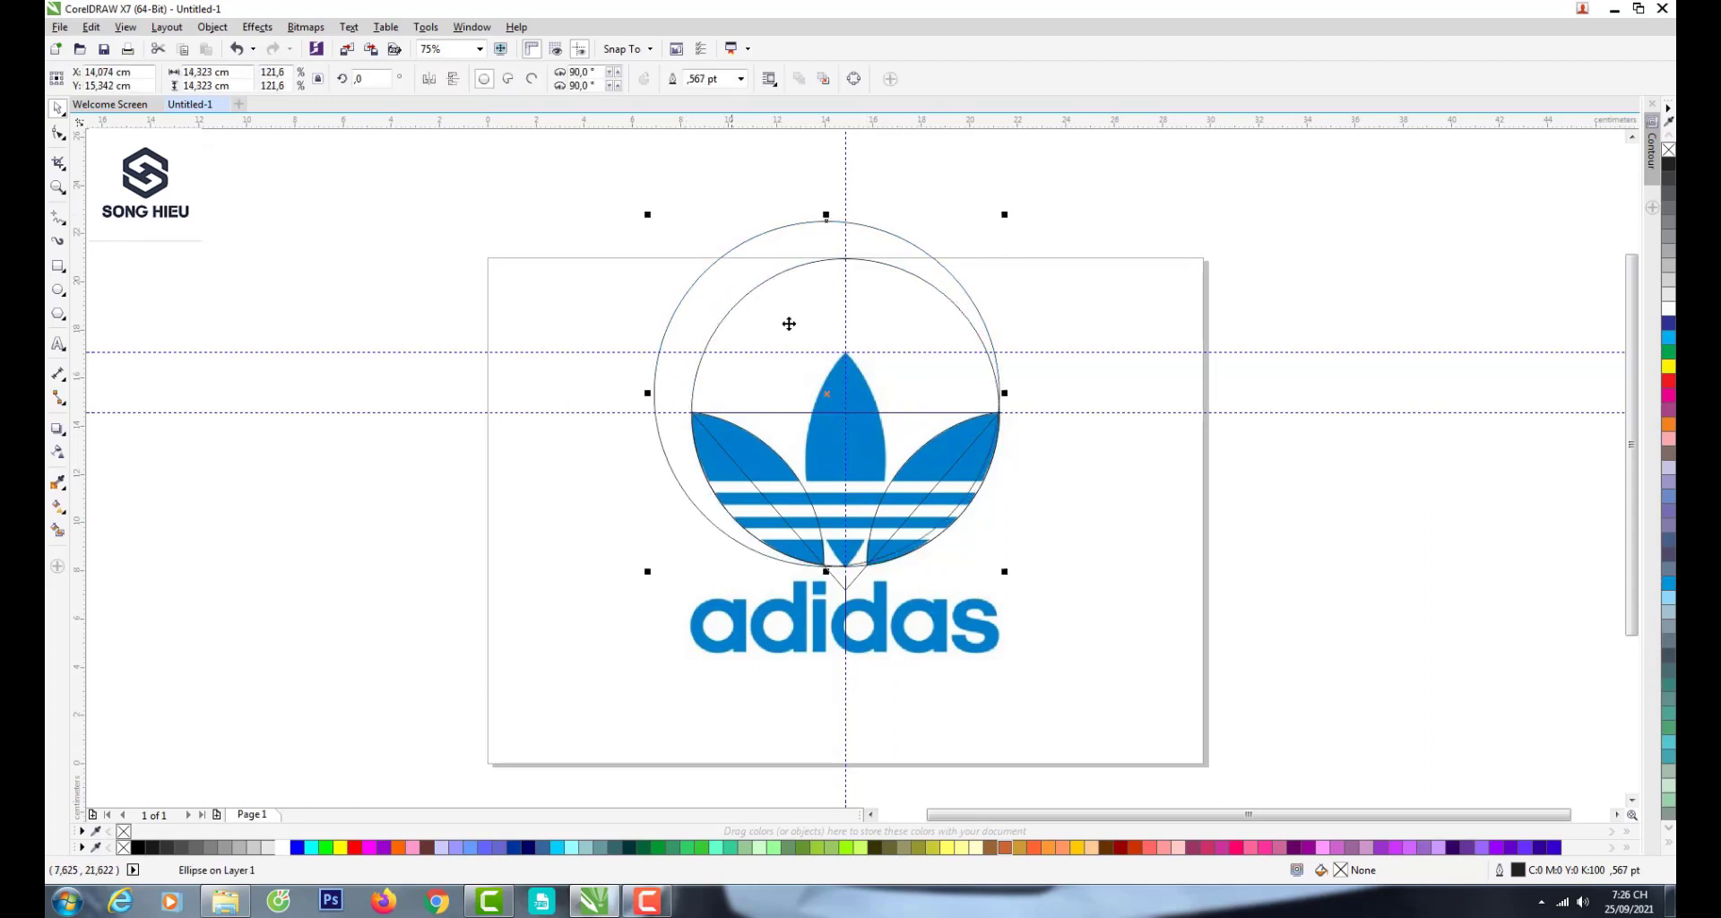
left_click_drag(821, 396, 725, 444)
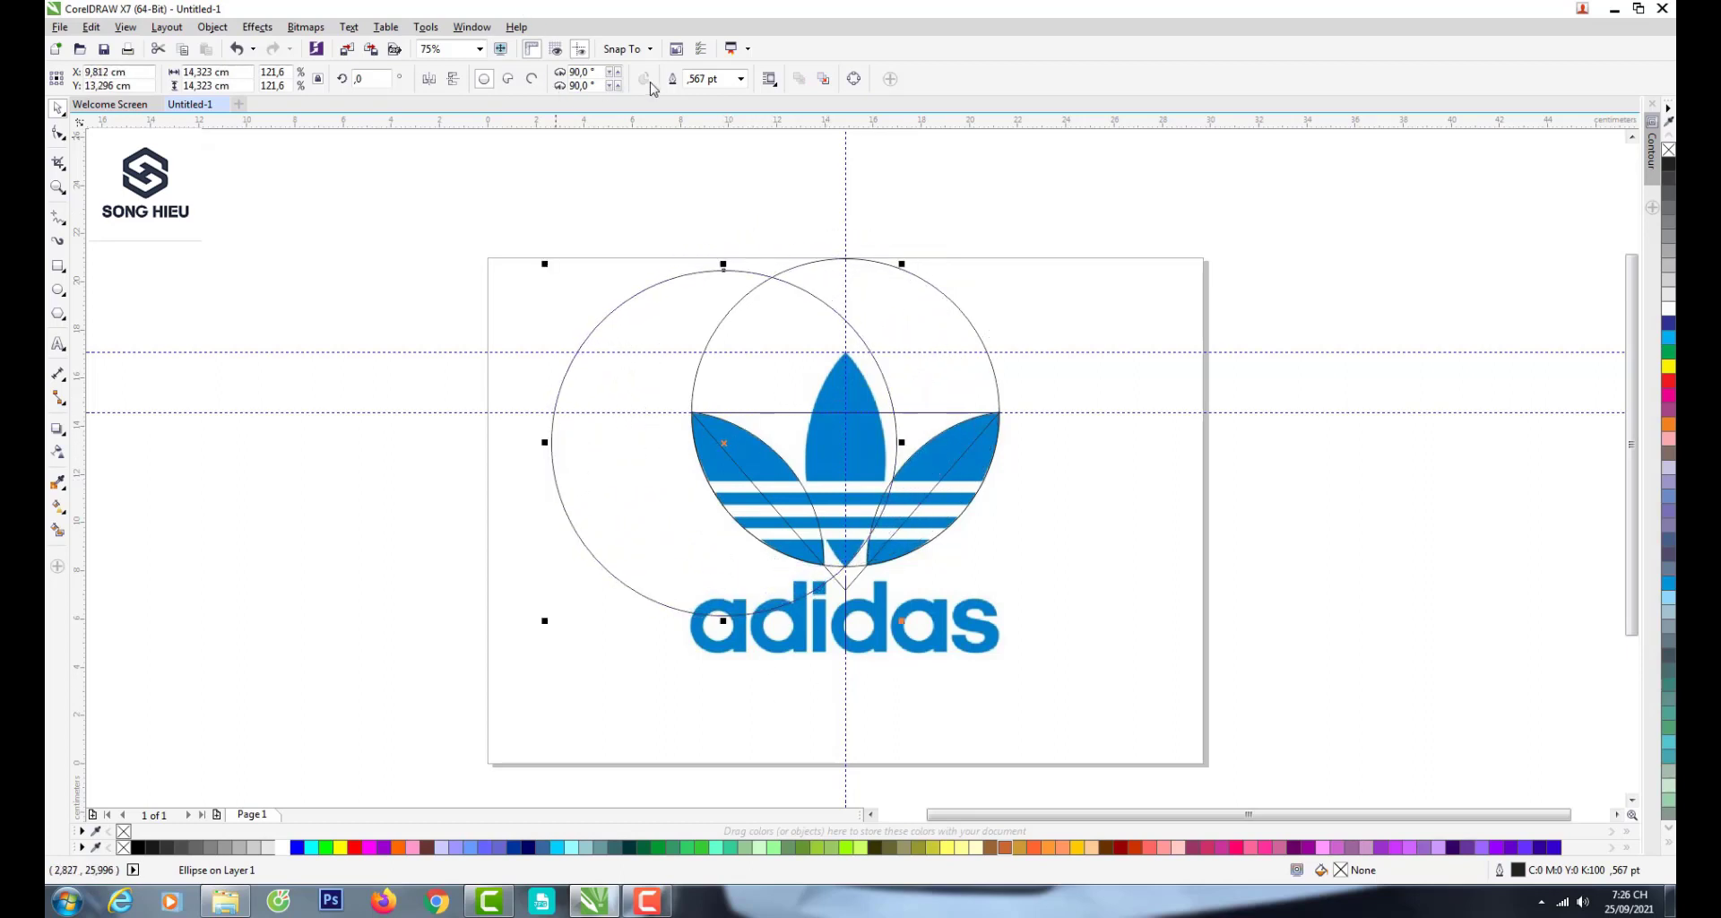
left_click(650, 49)
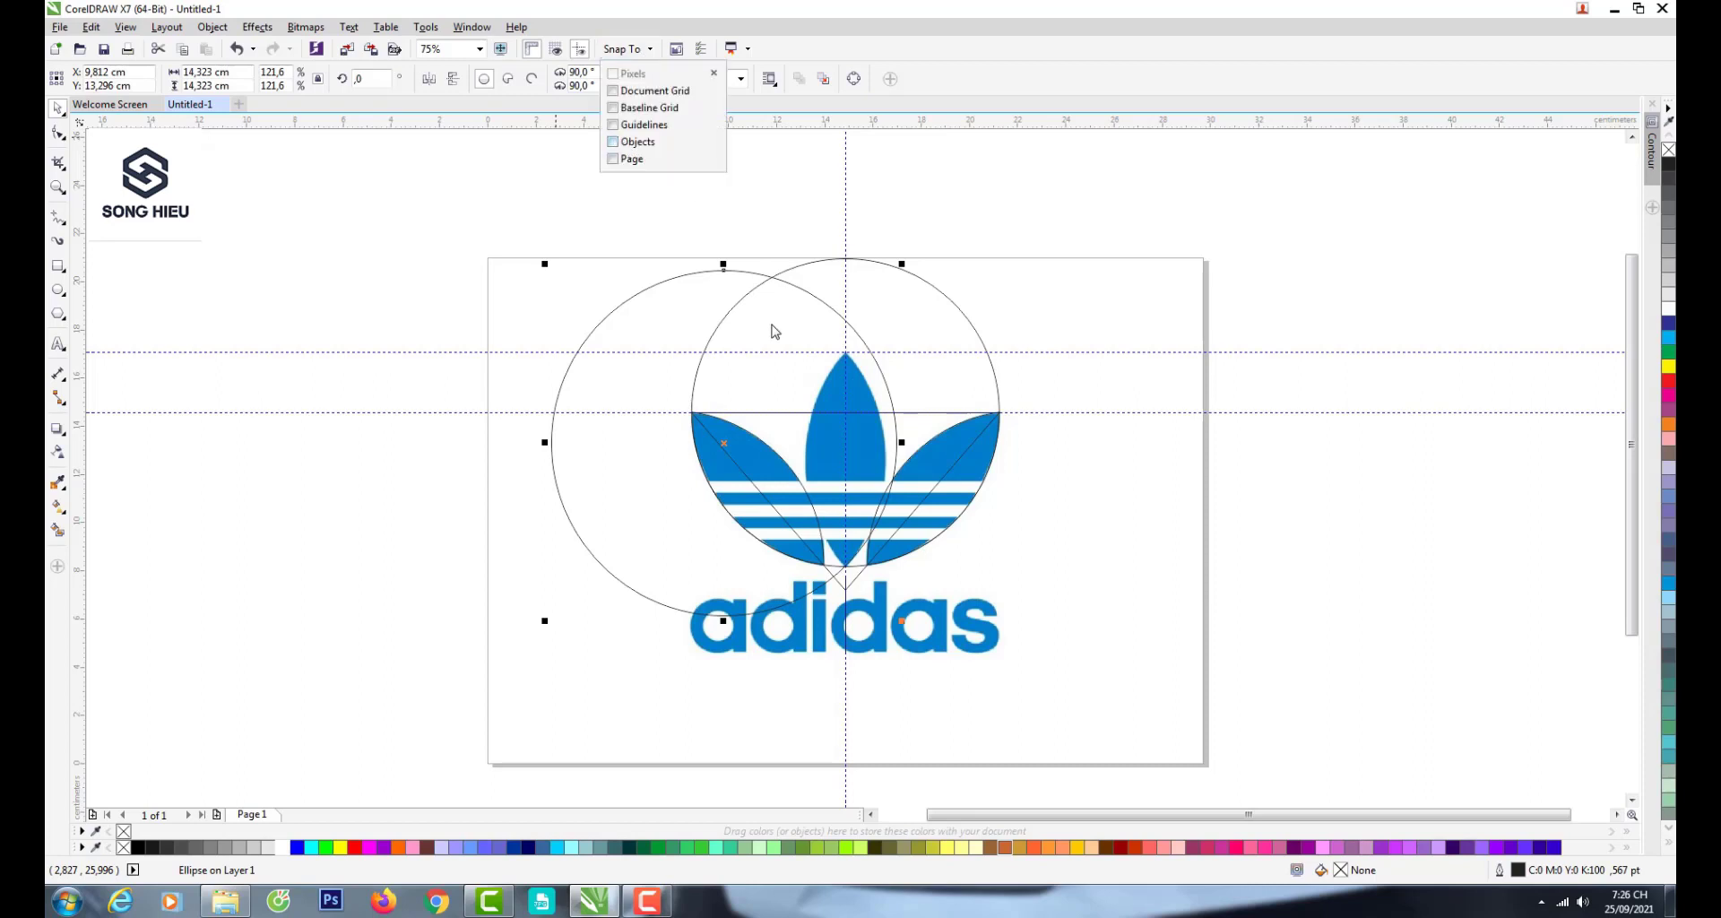
left_click(642, 239)
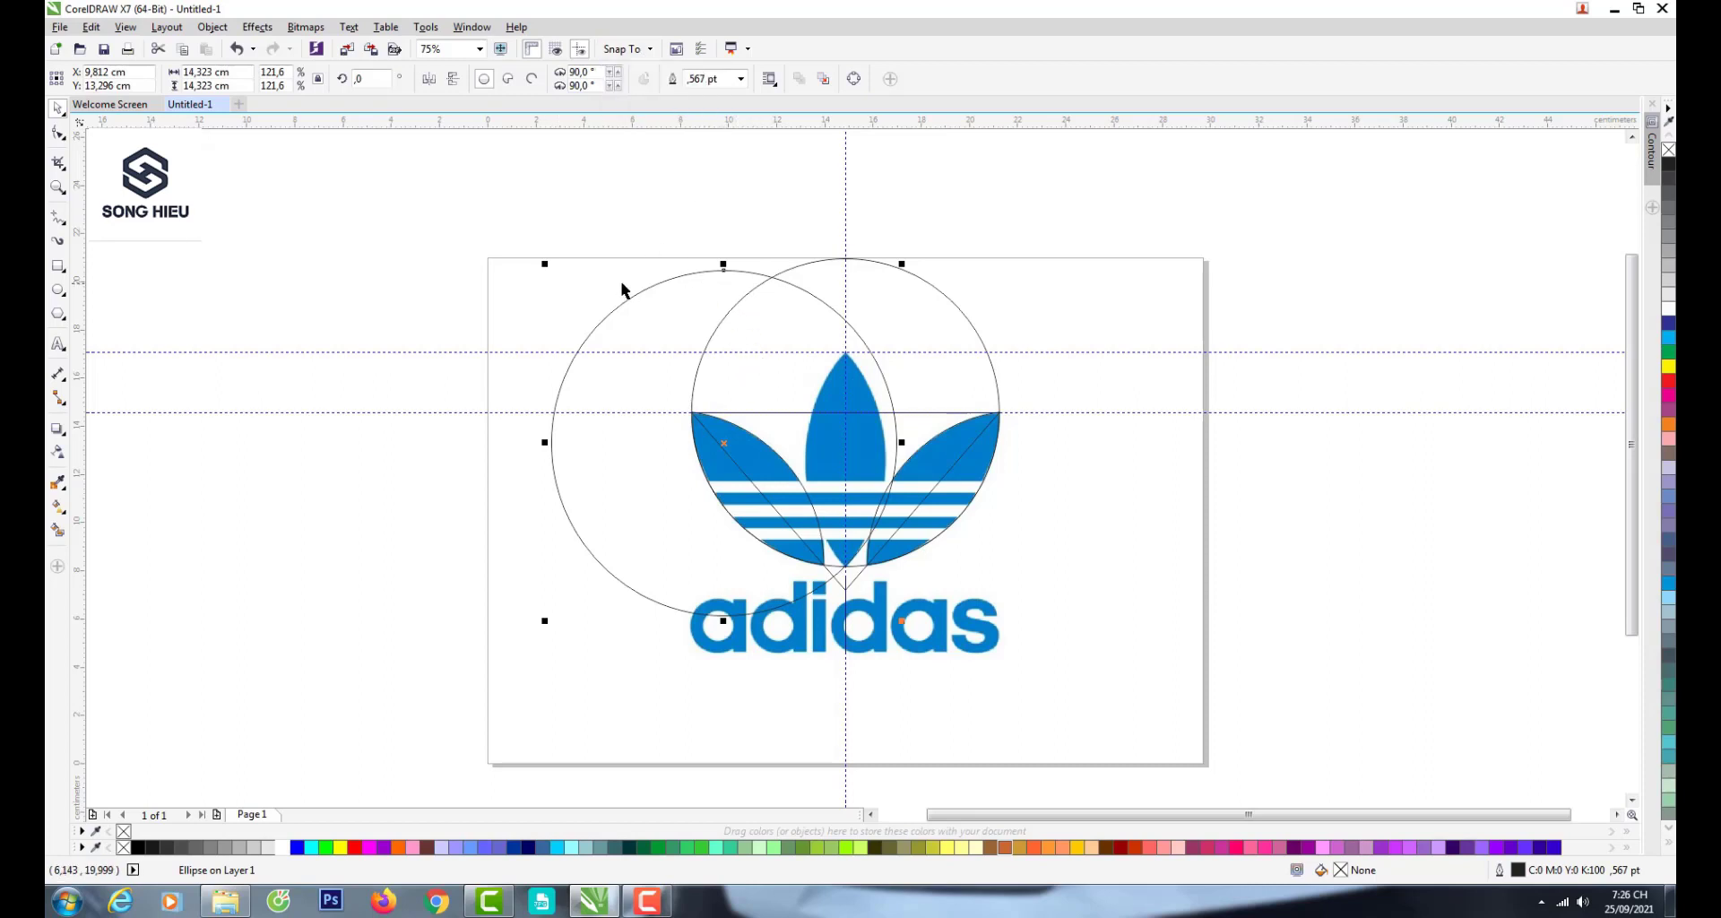
- Resize the copied circle to about 13.83 cm and reposition it so its arc follows the right edge of the central leaf
left_click_drag(545, 261, 585, 305)
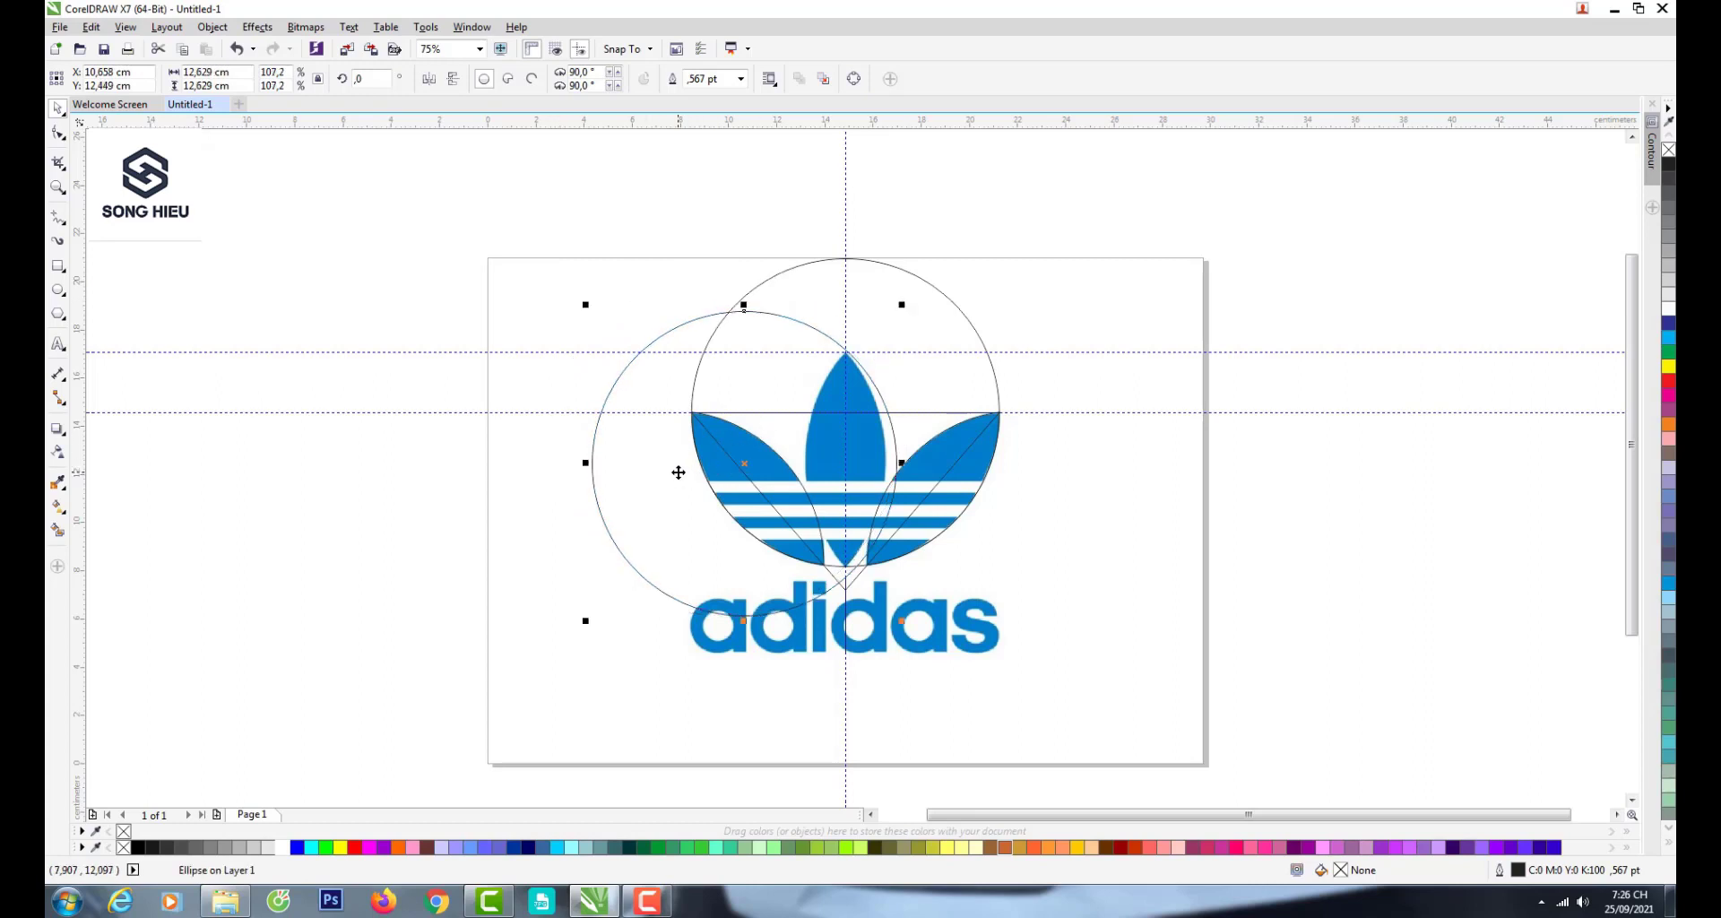
left_click_drag(676, 469, 672, 463)
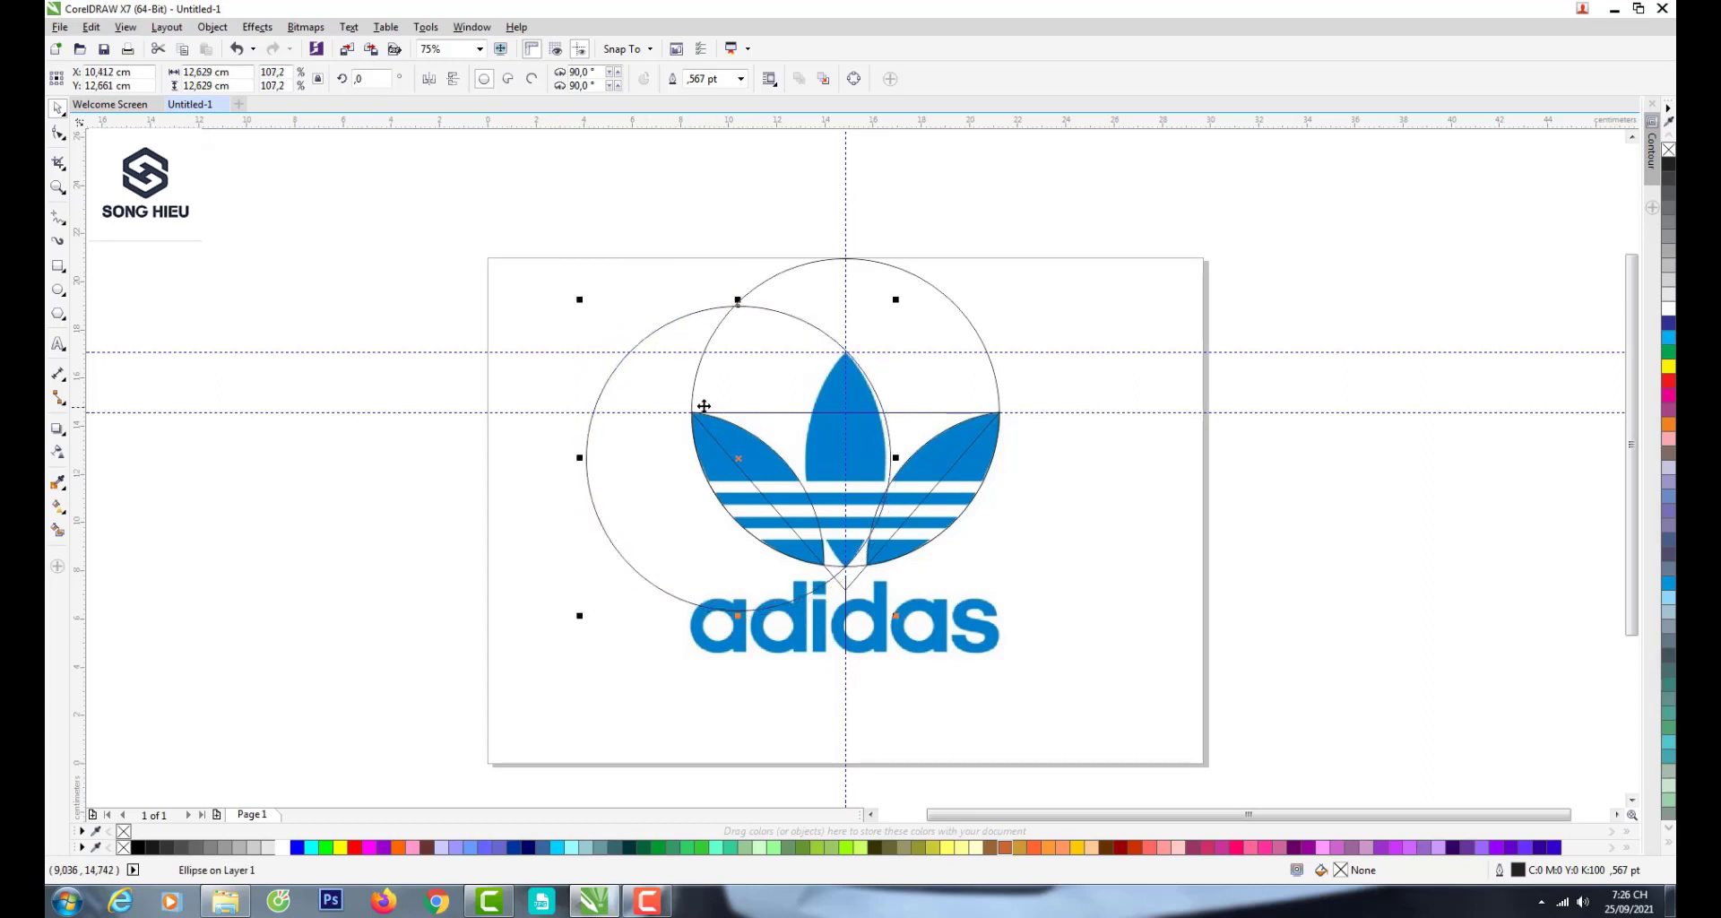
left_click_drag(578, 300, 553, 255)
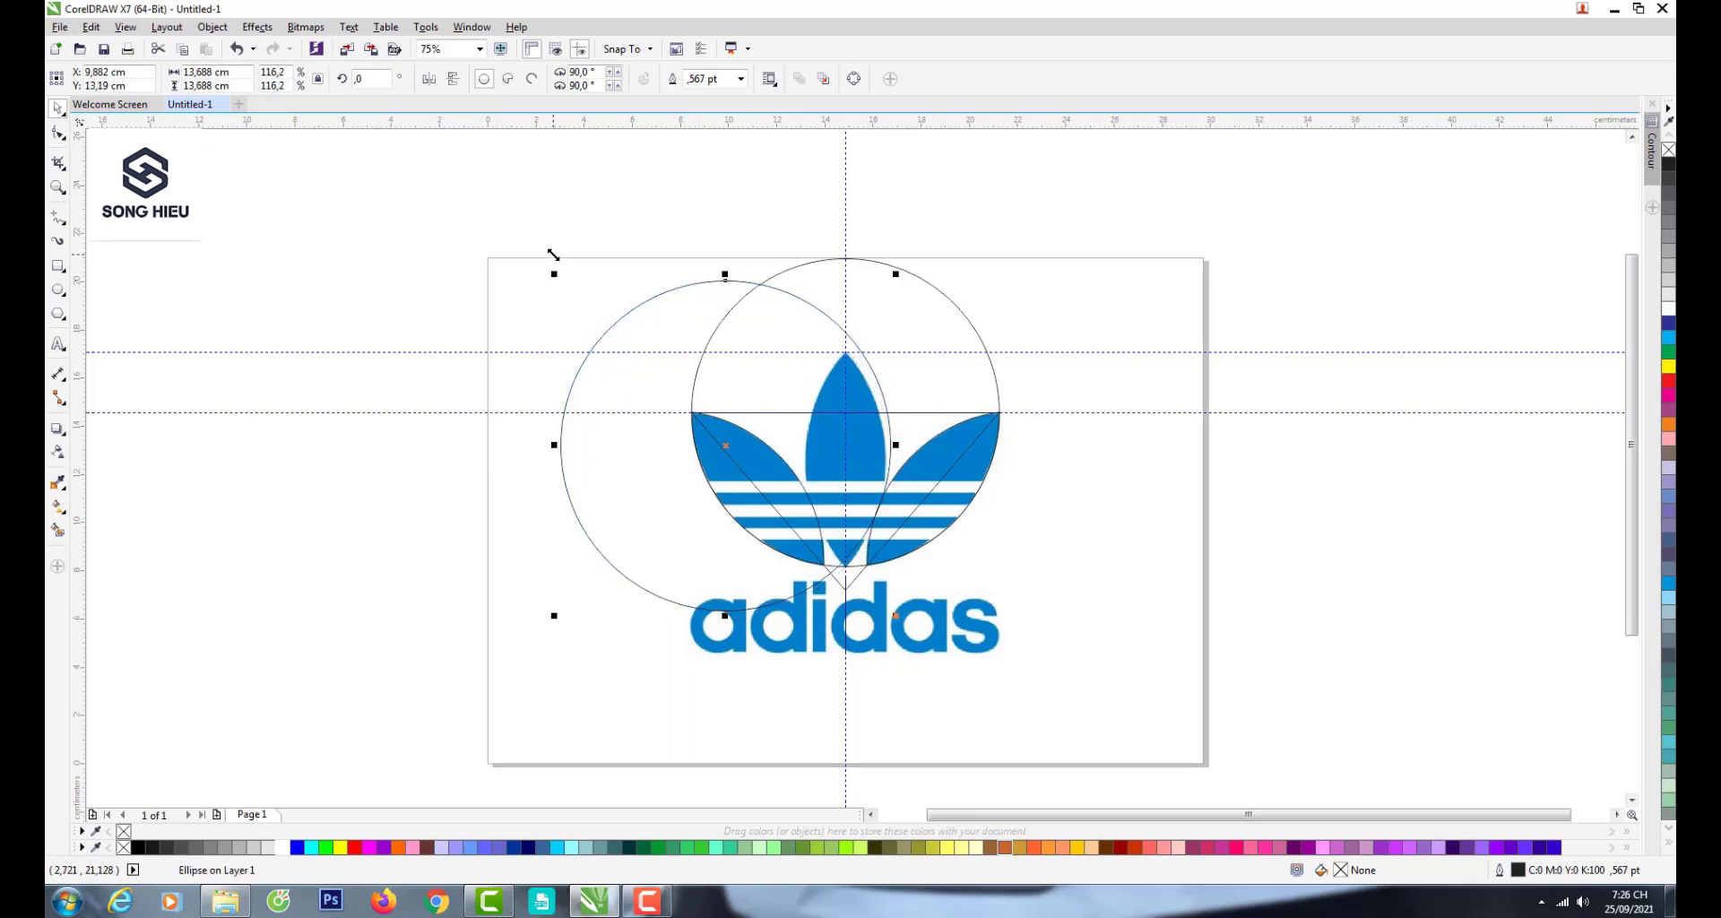
left_click_drag(652, 384, 644, 385)
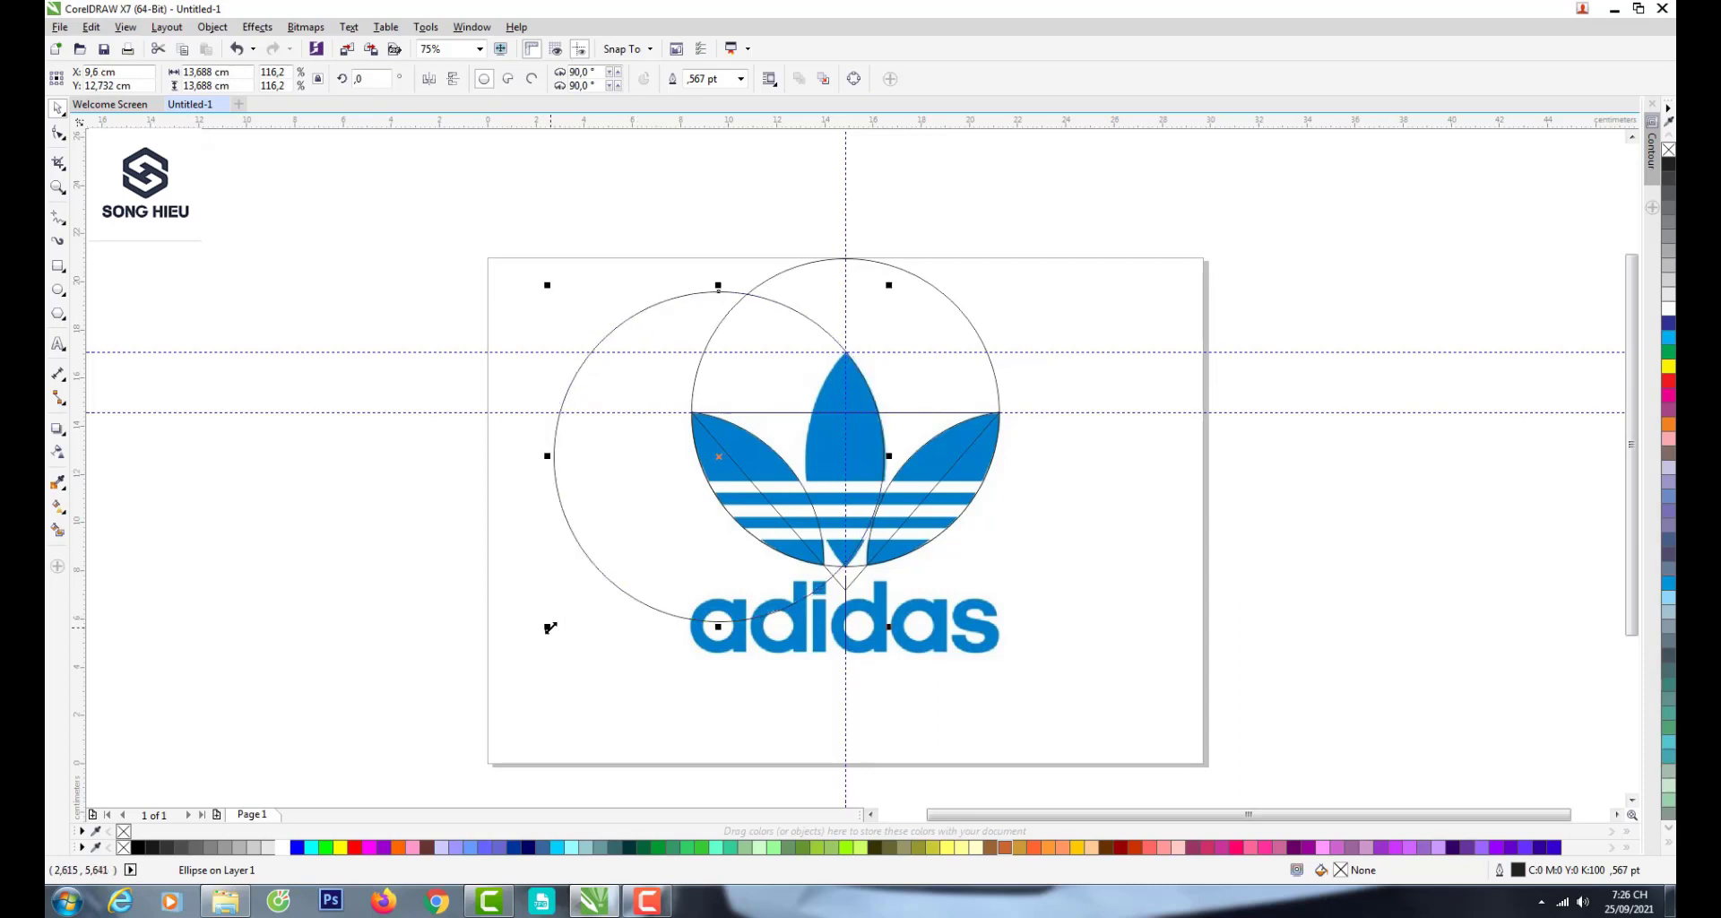
left_click_drag(551, 628, 544, 633)
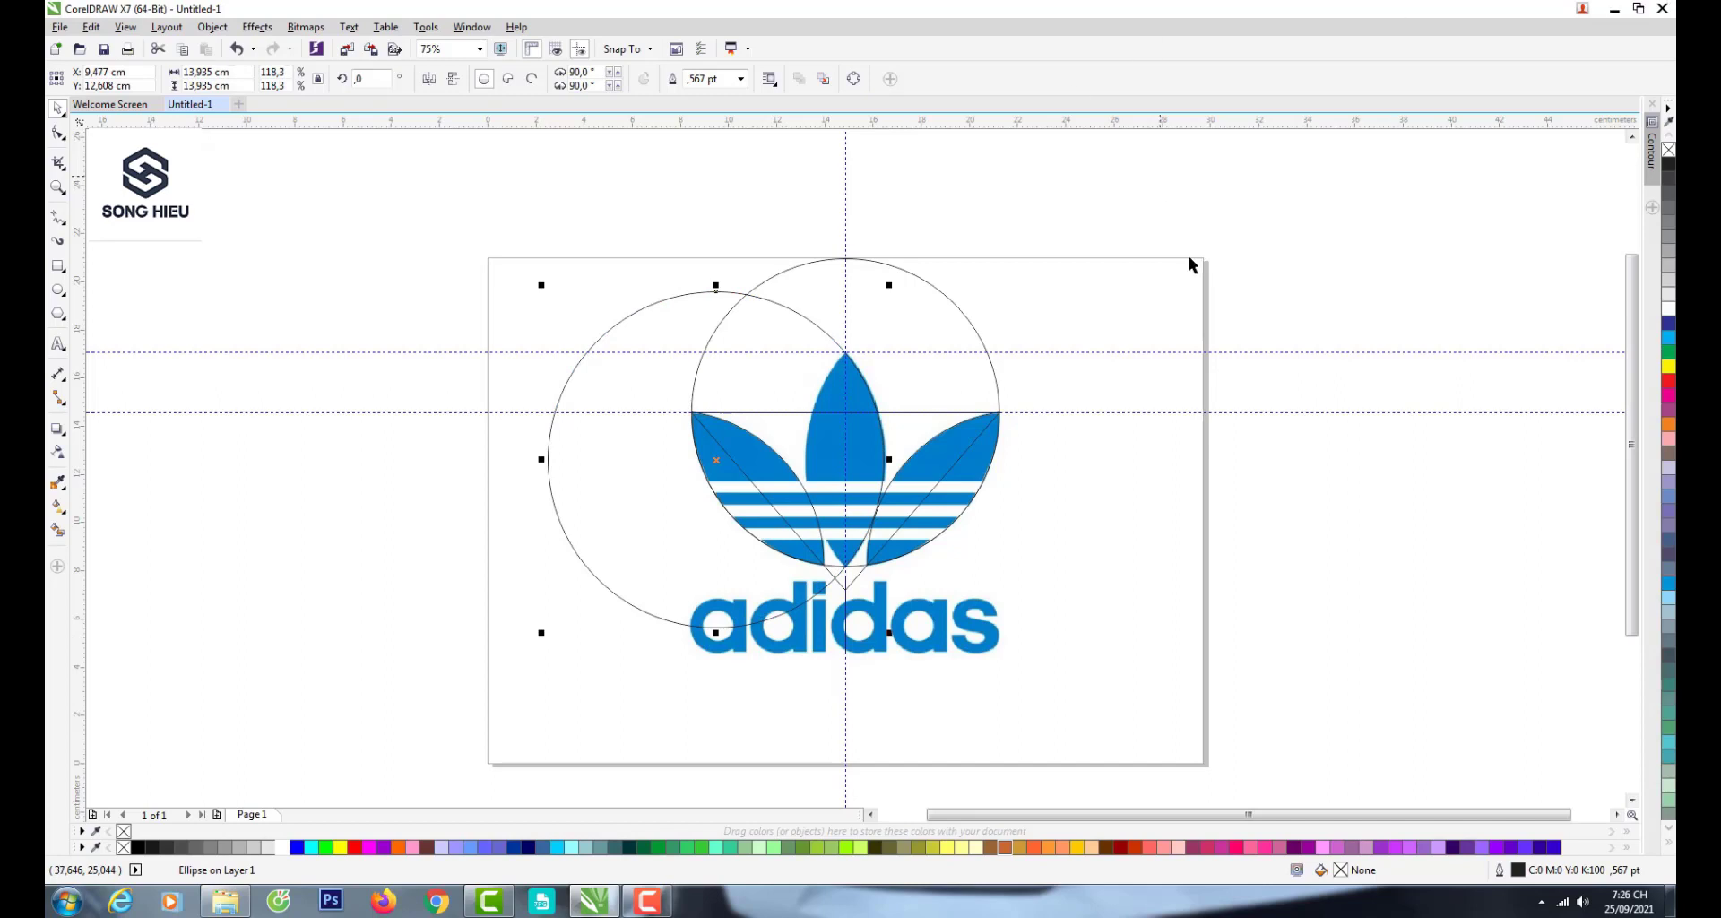
scroll(860, 454, "up", 2)
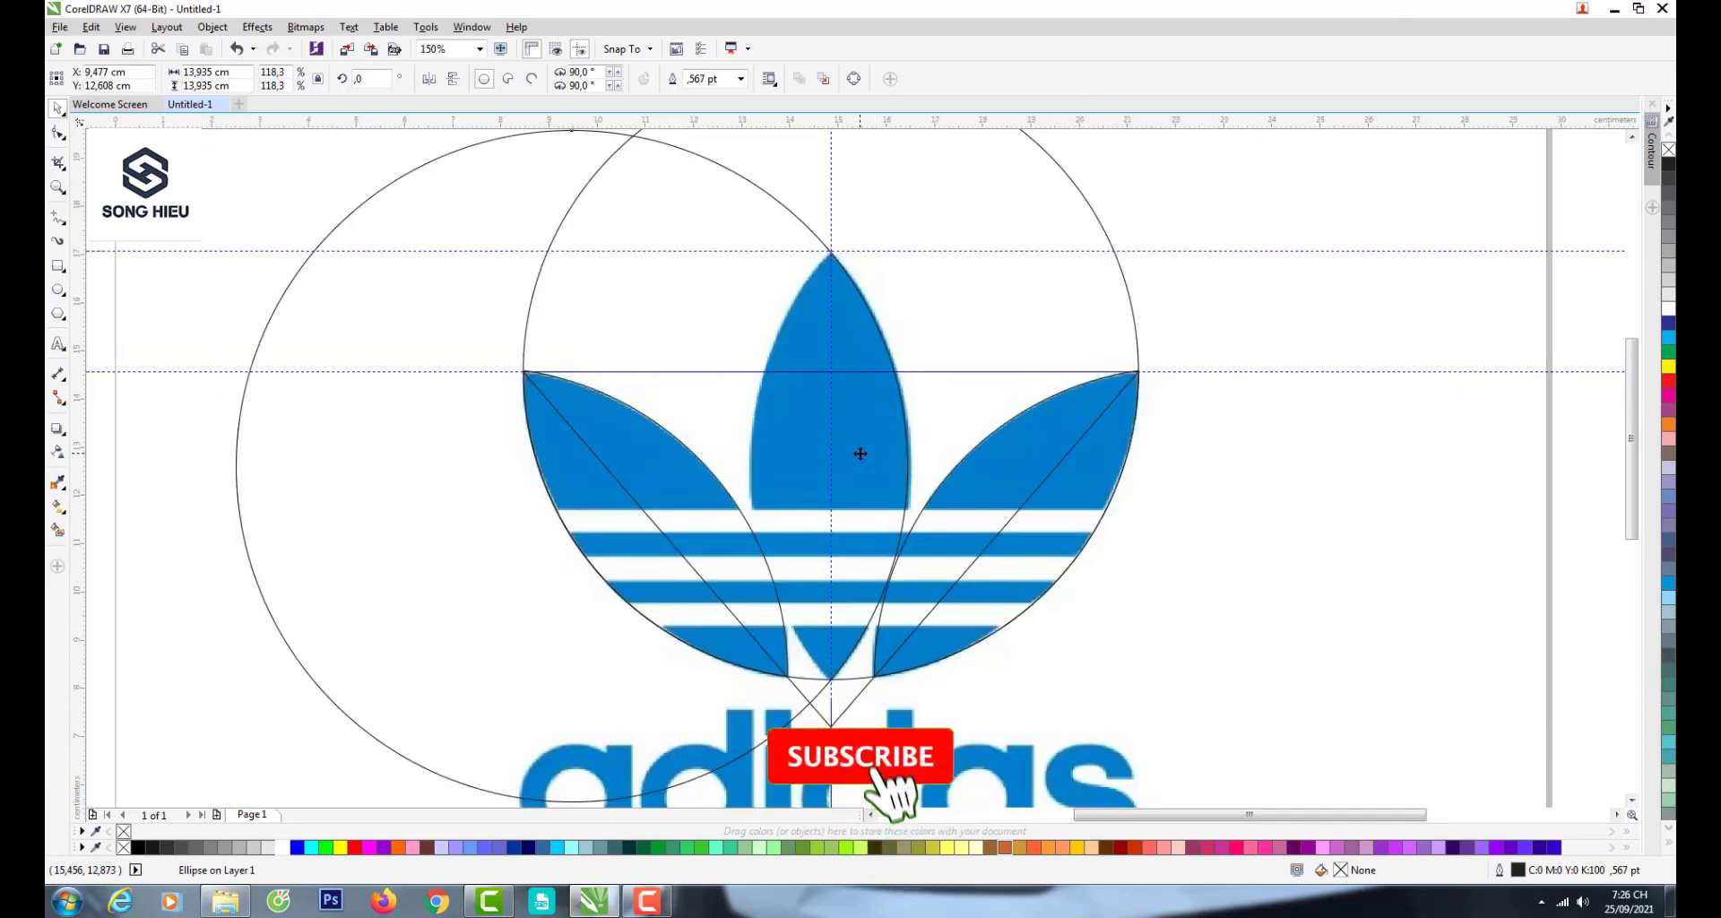
left_click_drag(862, 447, 863, 452)
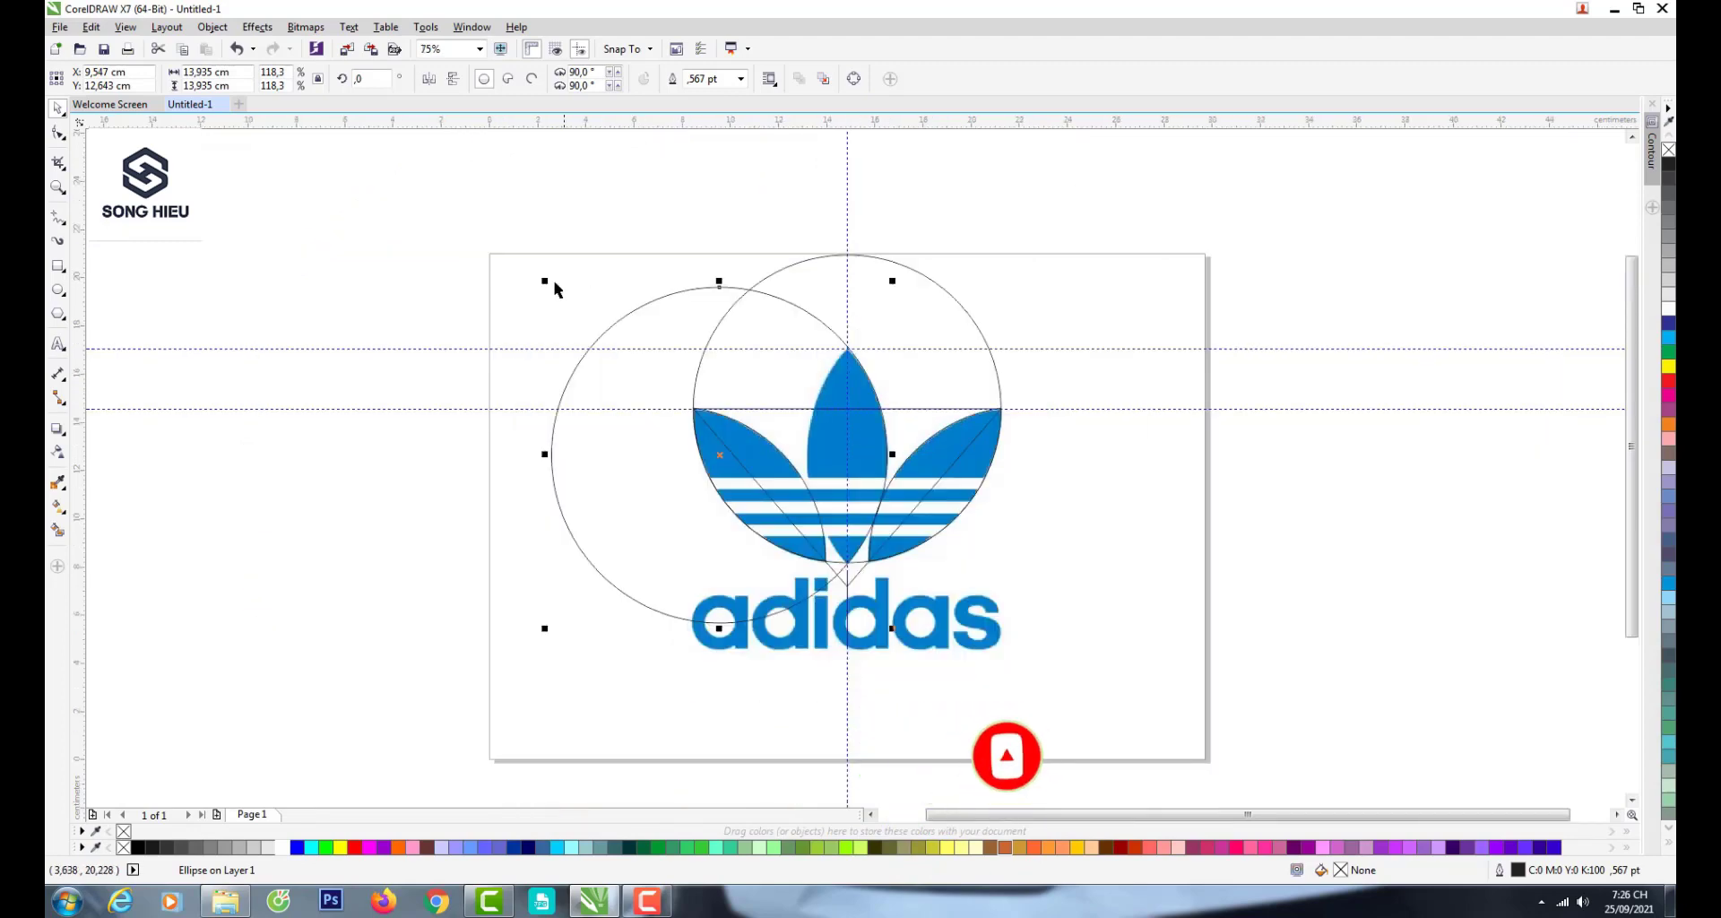
left_click_drag(551, 283, 548, 282)
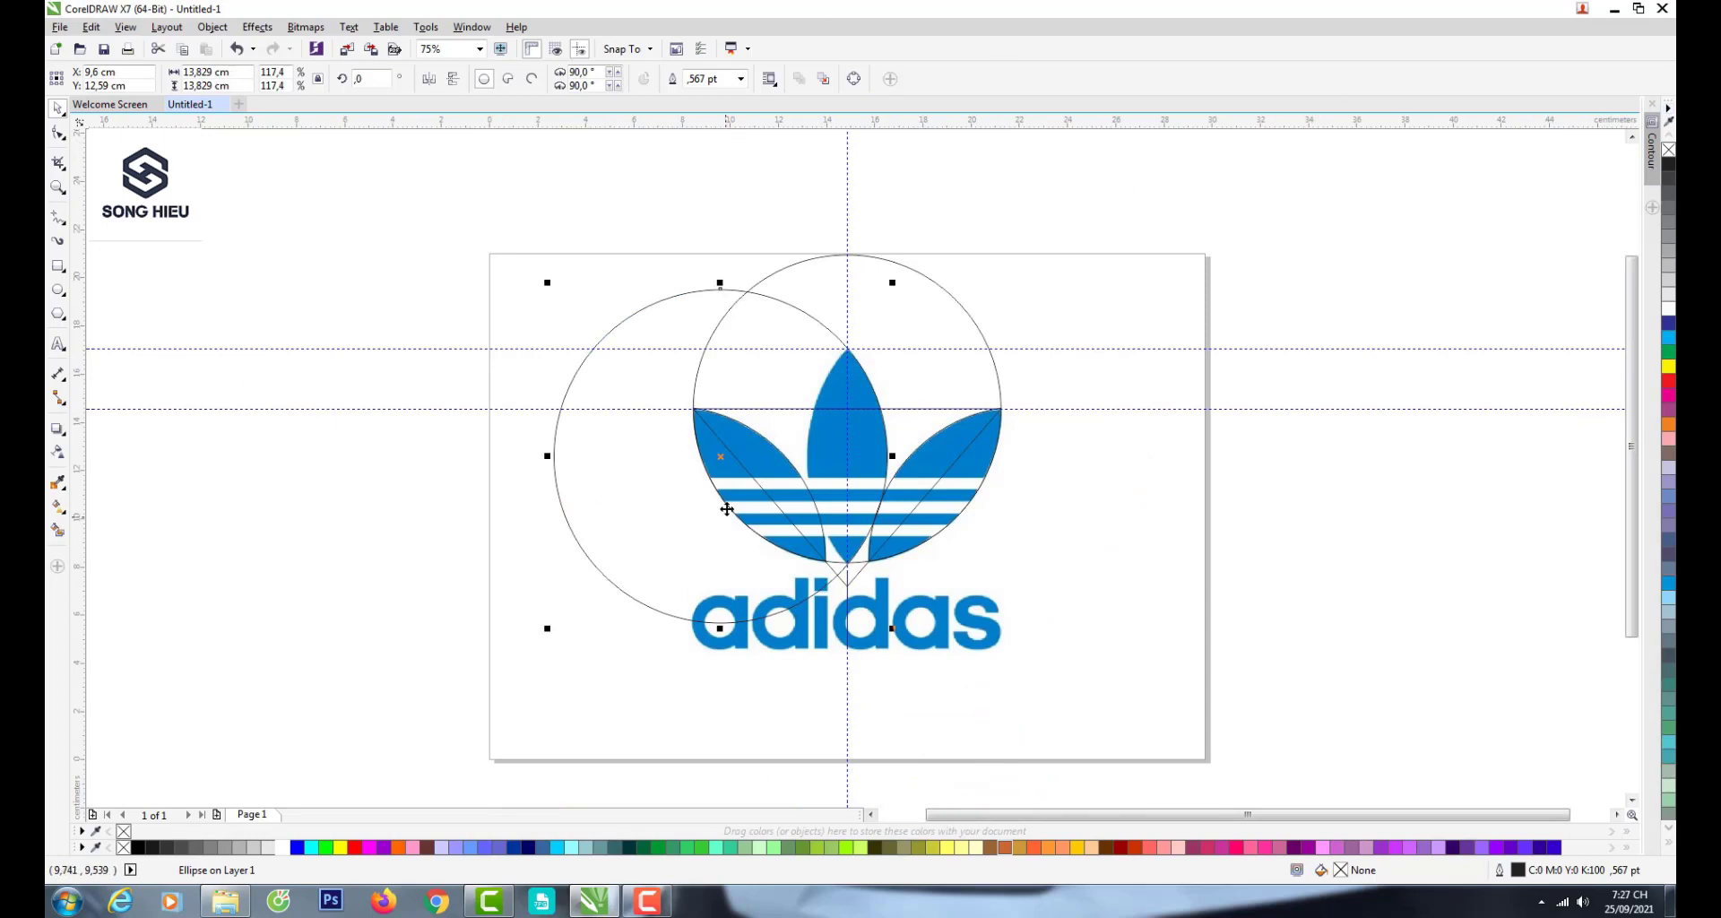
- Place a second copy of the 13.83 cm circle on the other side so both circles cross at the central leaf's tip
left_click_drag(722, 457, 975, 458)
scroll(892, 343, "up", 5)
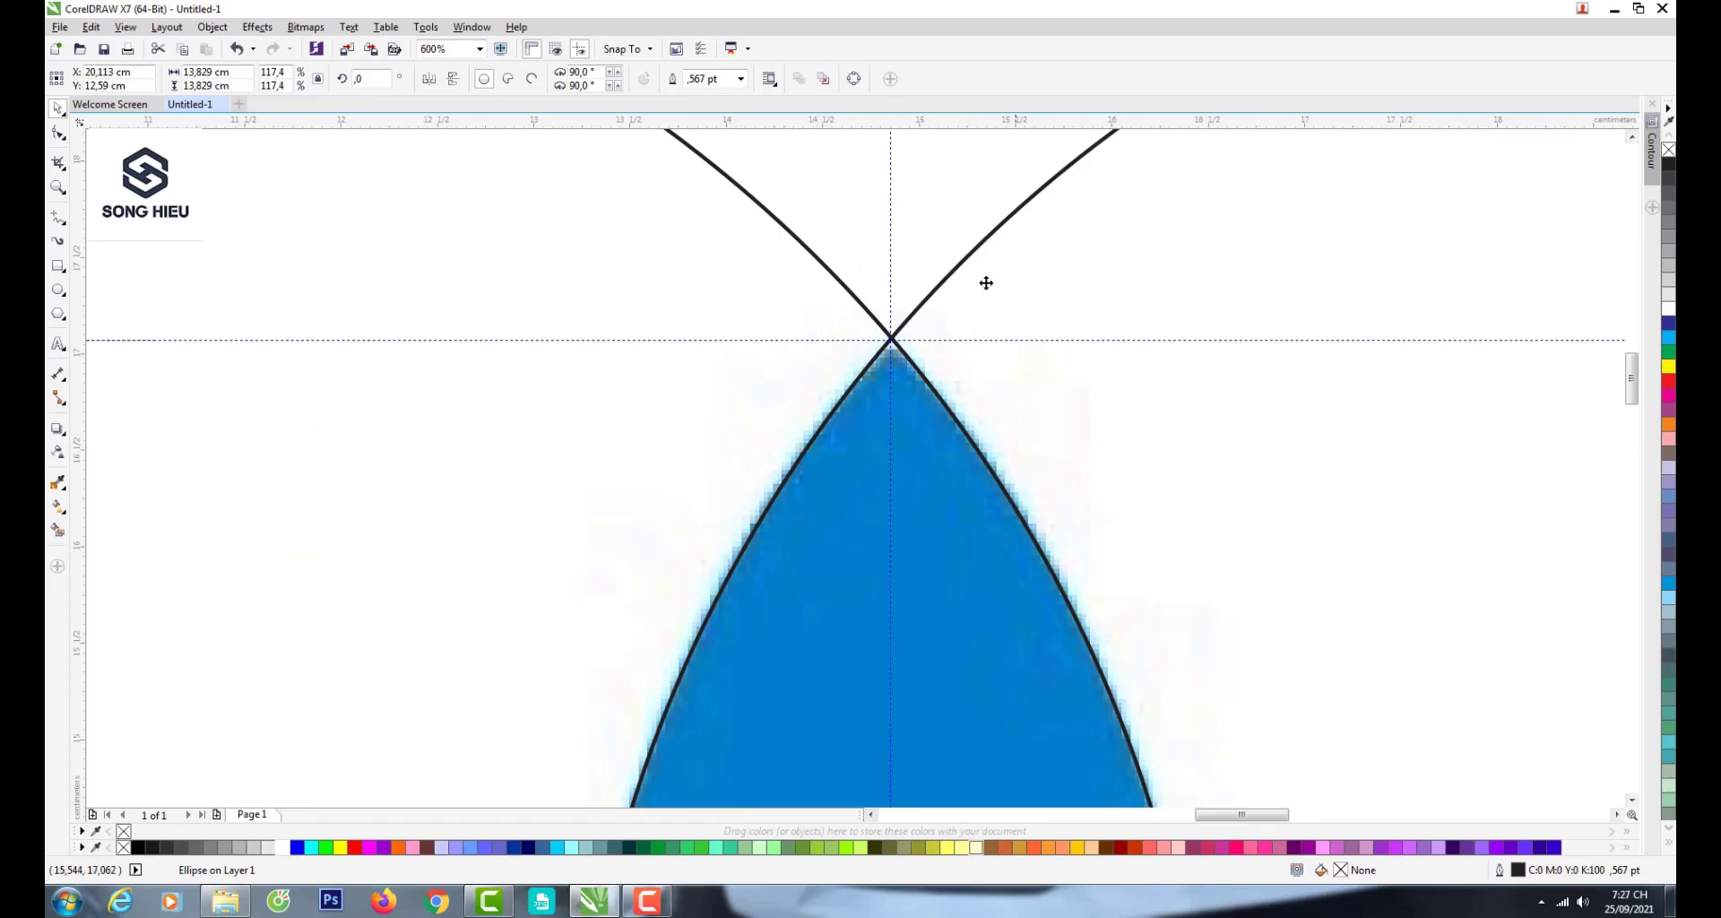
scroll(808, 382, "down", 5)
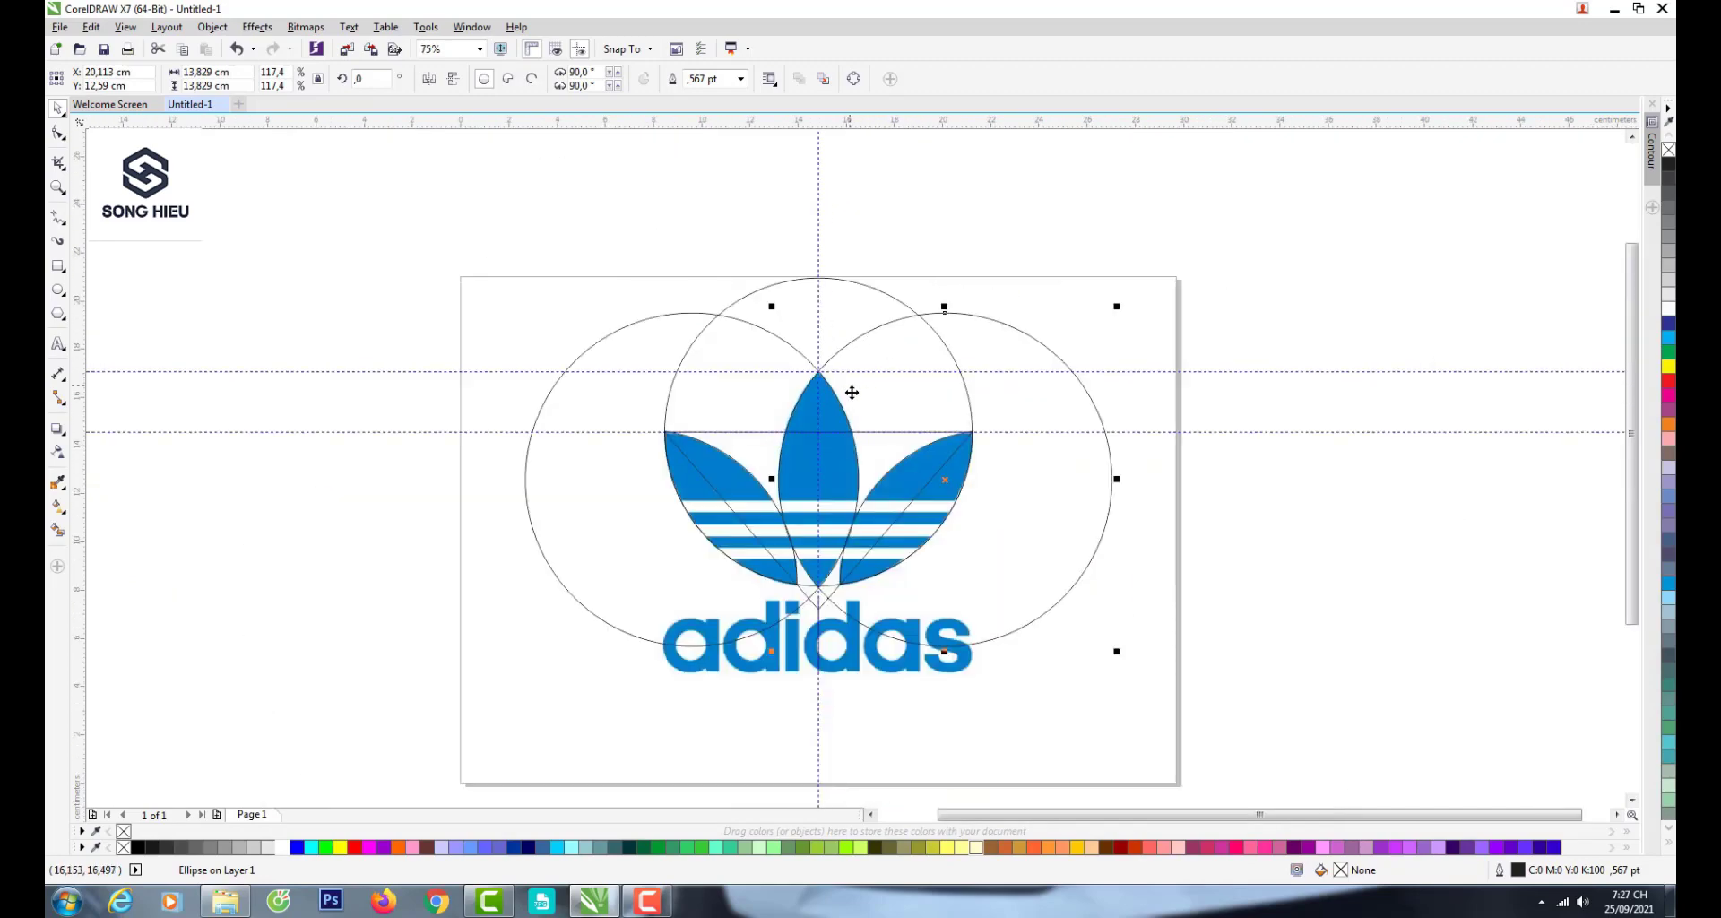
- Intersect the two side circles to create the central leaf shape, and delete both circles
left_click(644, 320, "shift")
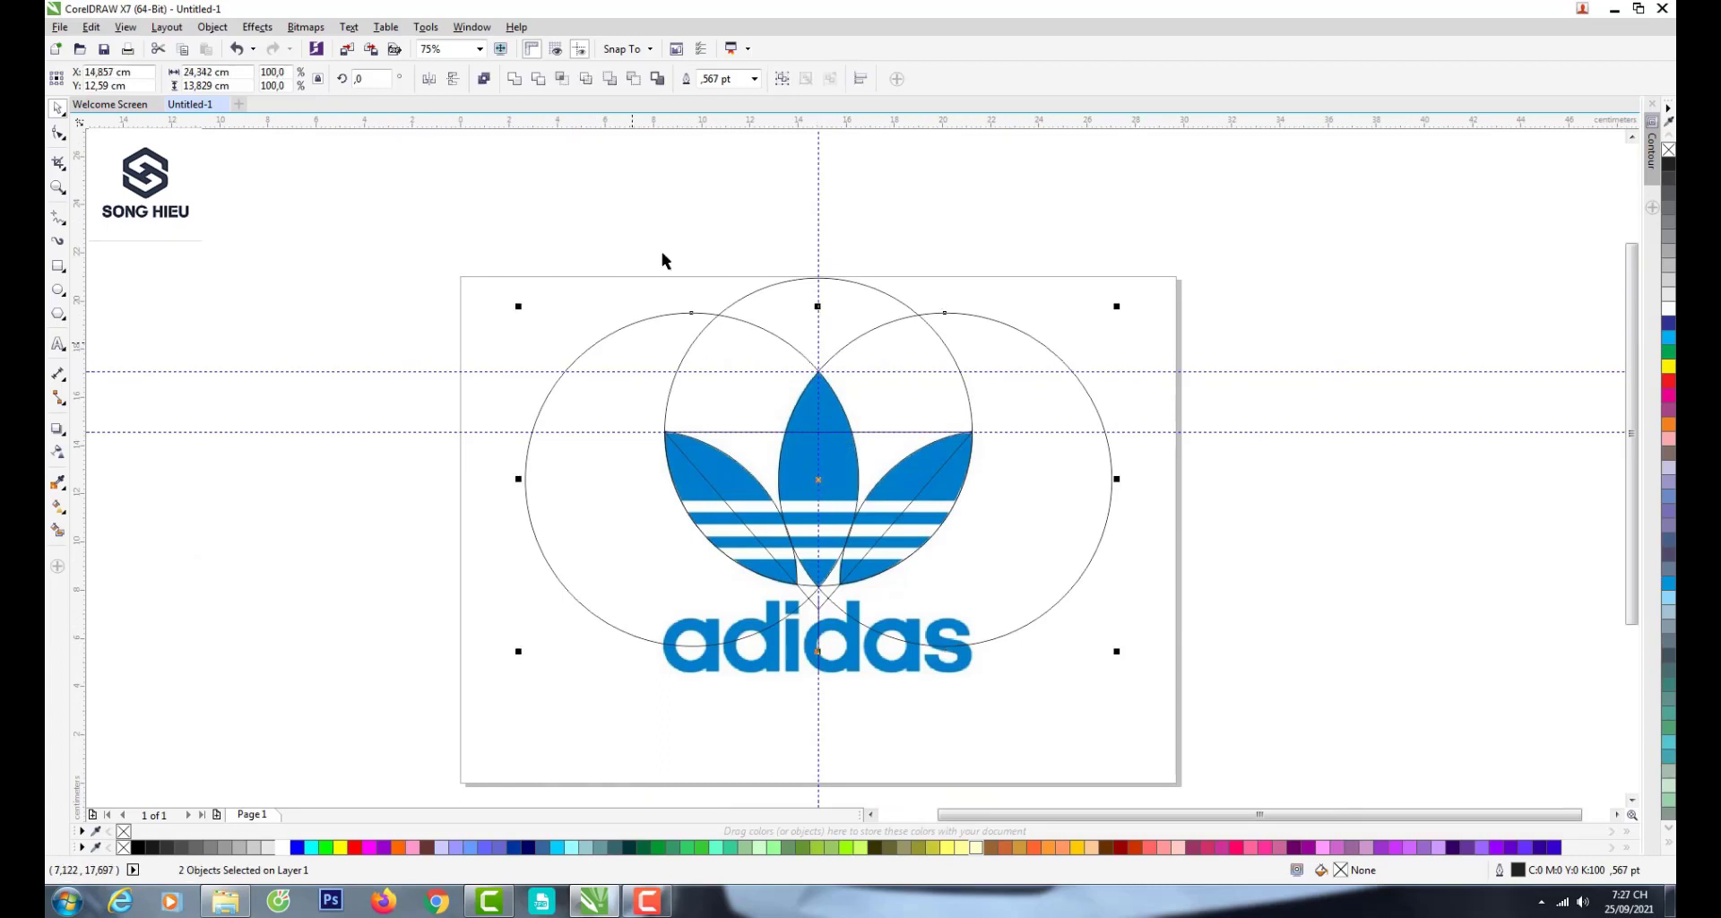
left_click(562, 79)
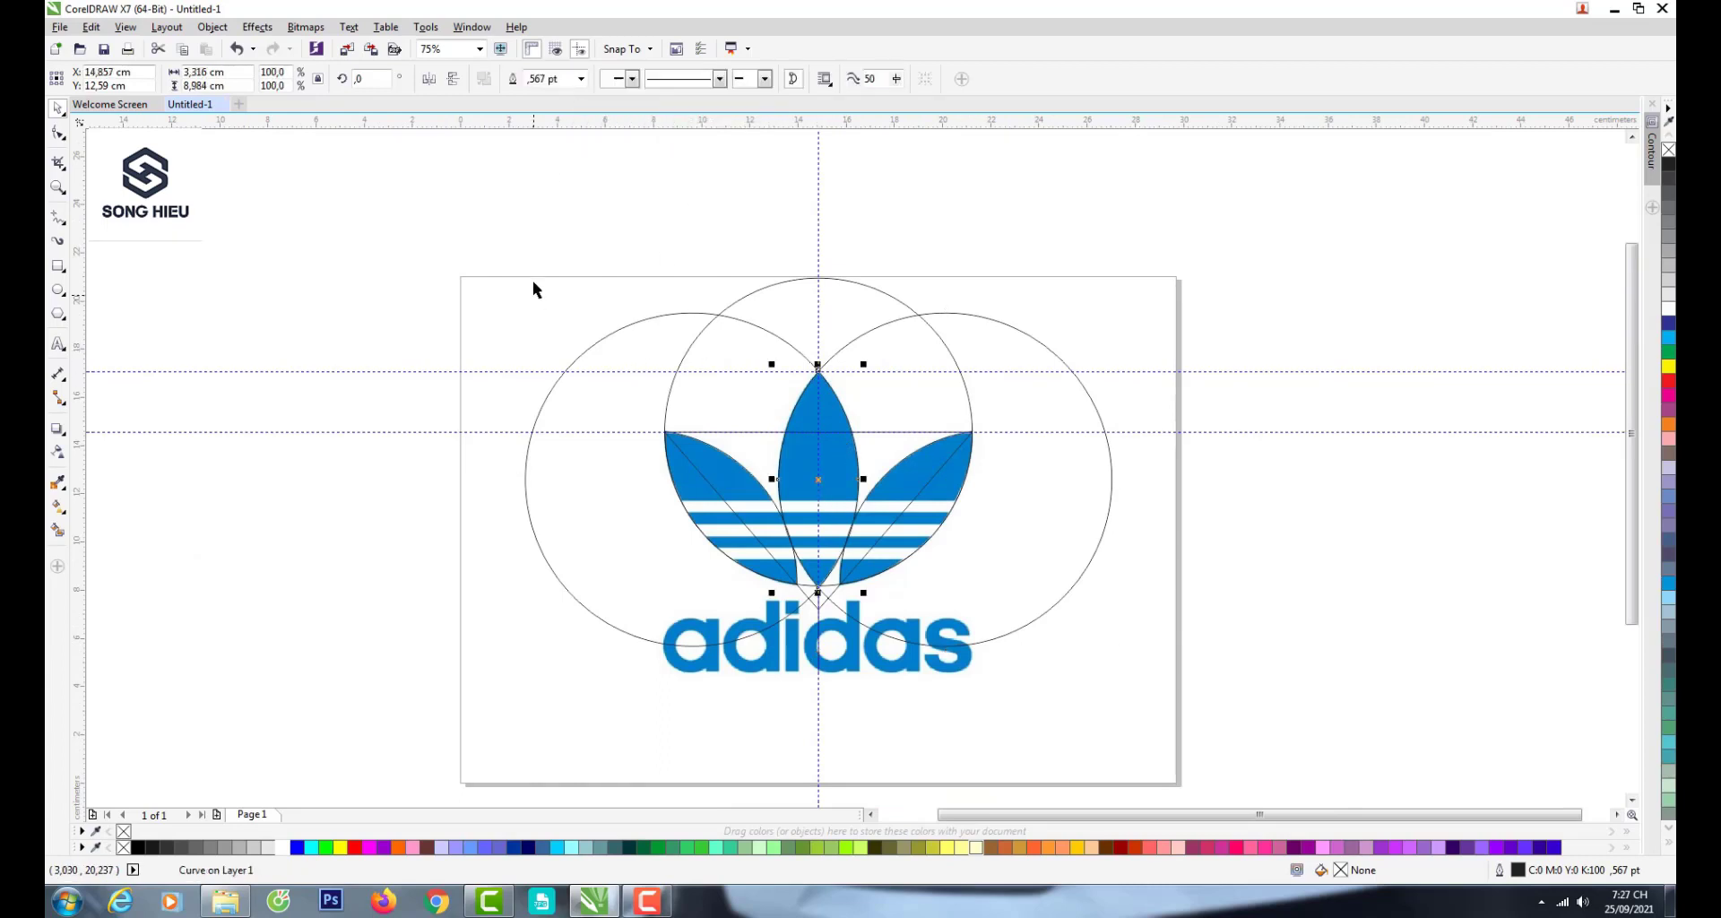
left_click(926, 355)
left_click(997, 348)
key("Delete")
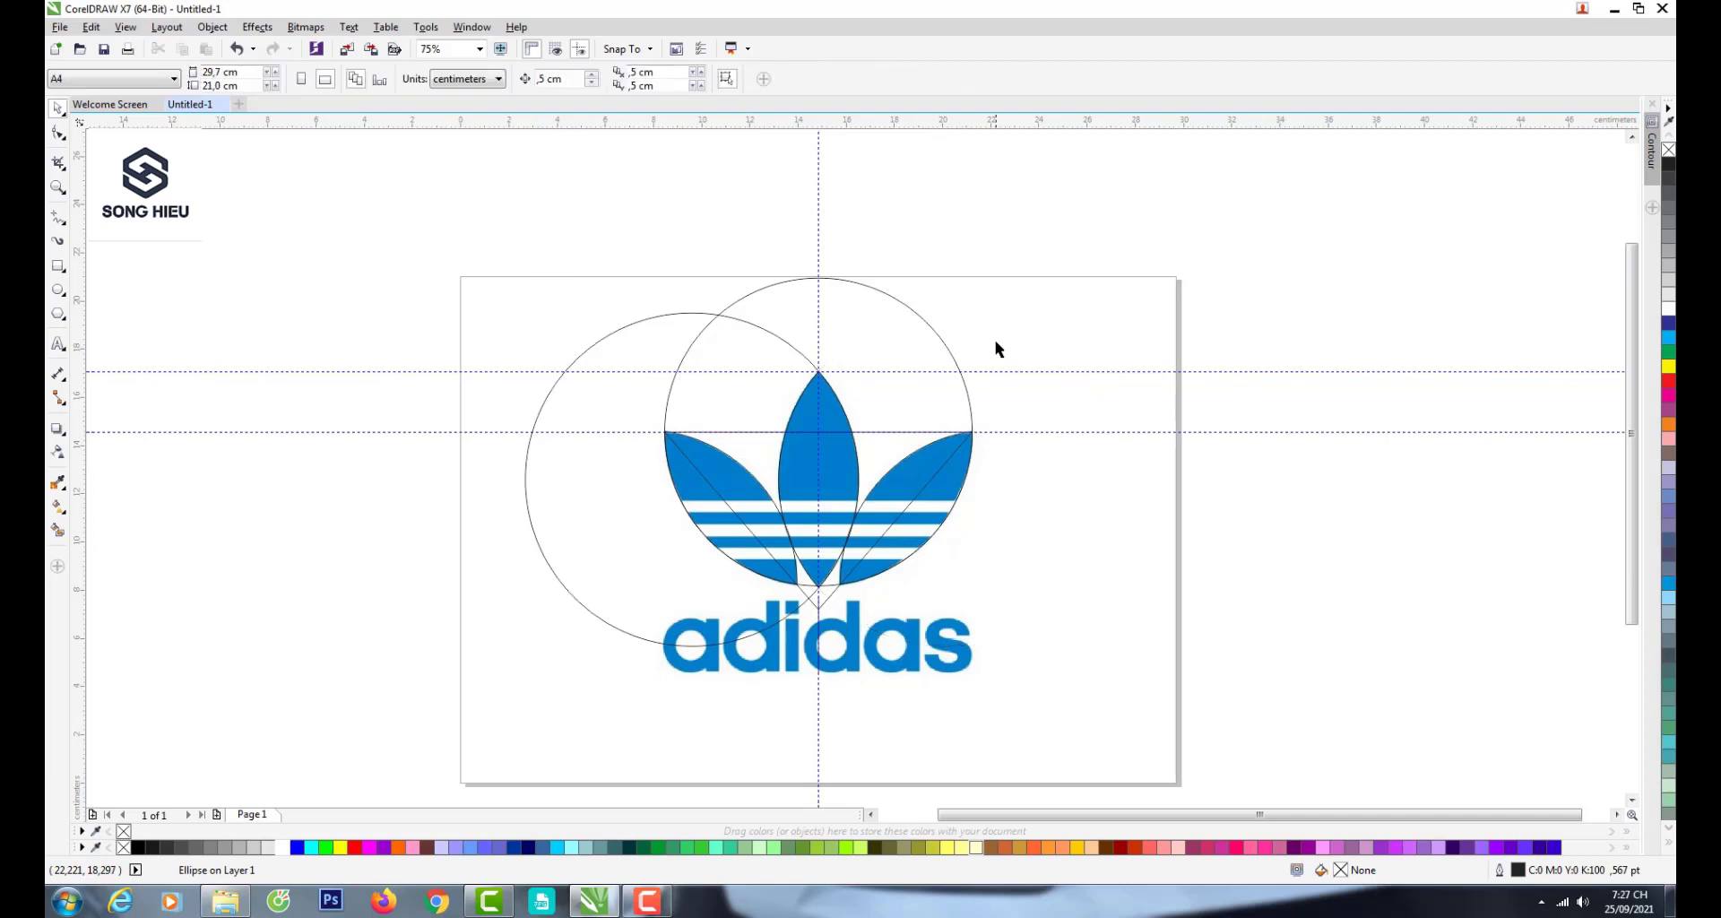
left_click(642, 341)
key("Delete")
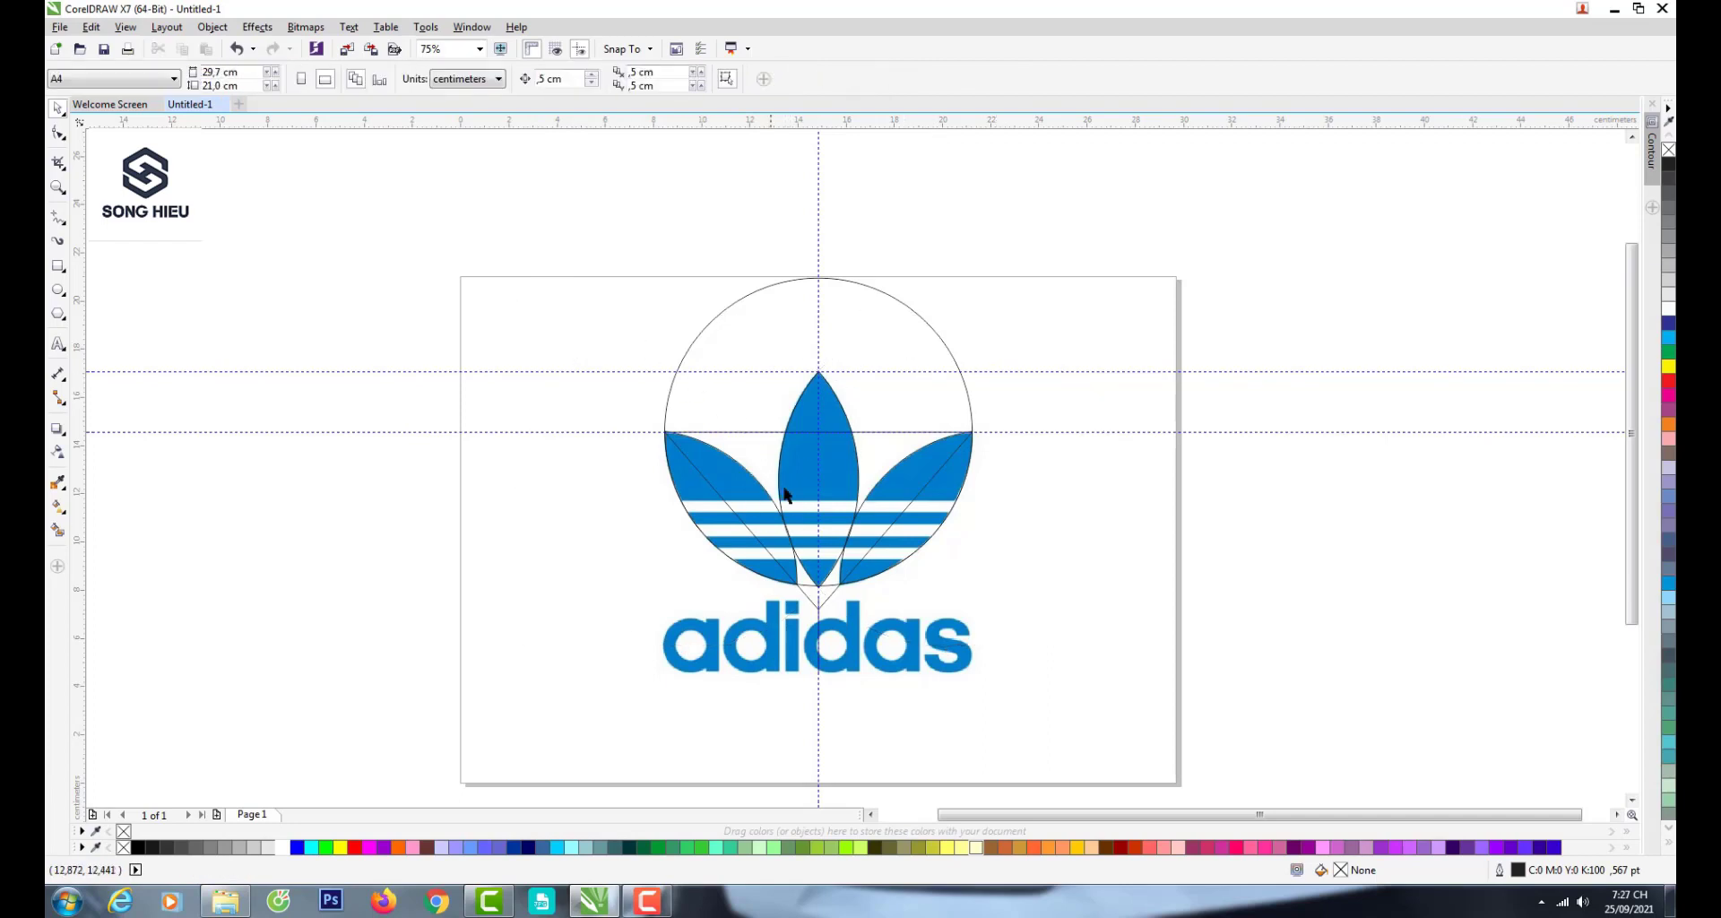
- Draw a thin rectangle about 10.02 by 0.51 cm over the lowest white stripe of the logo
scroll(875, 518, "up", 2)
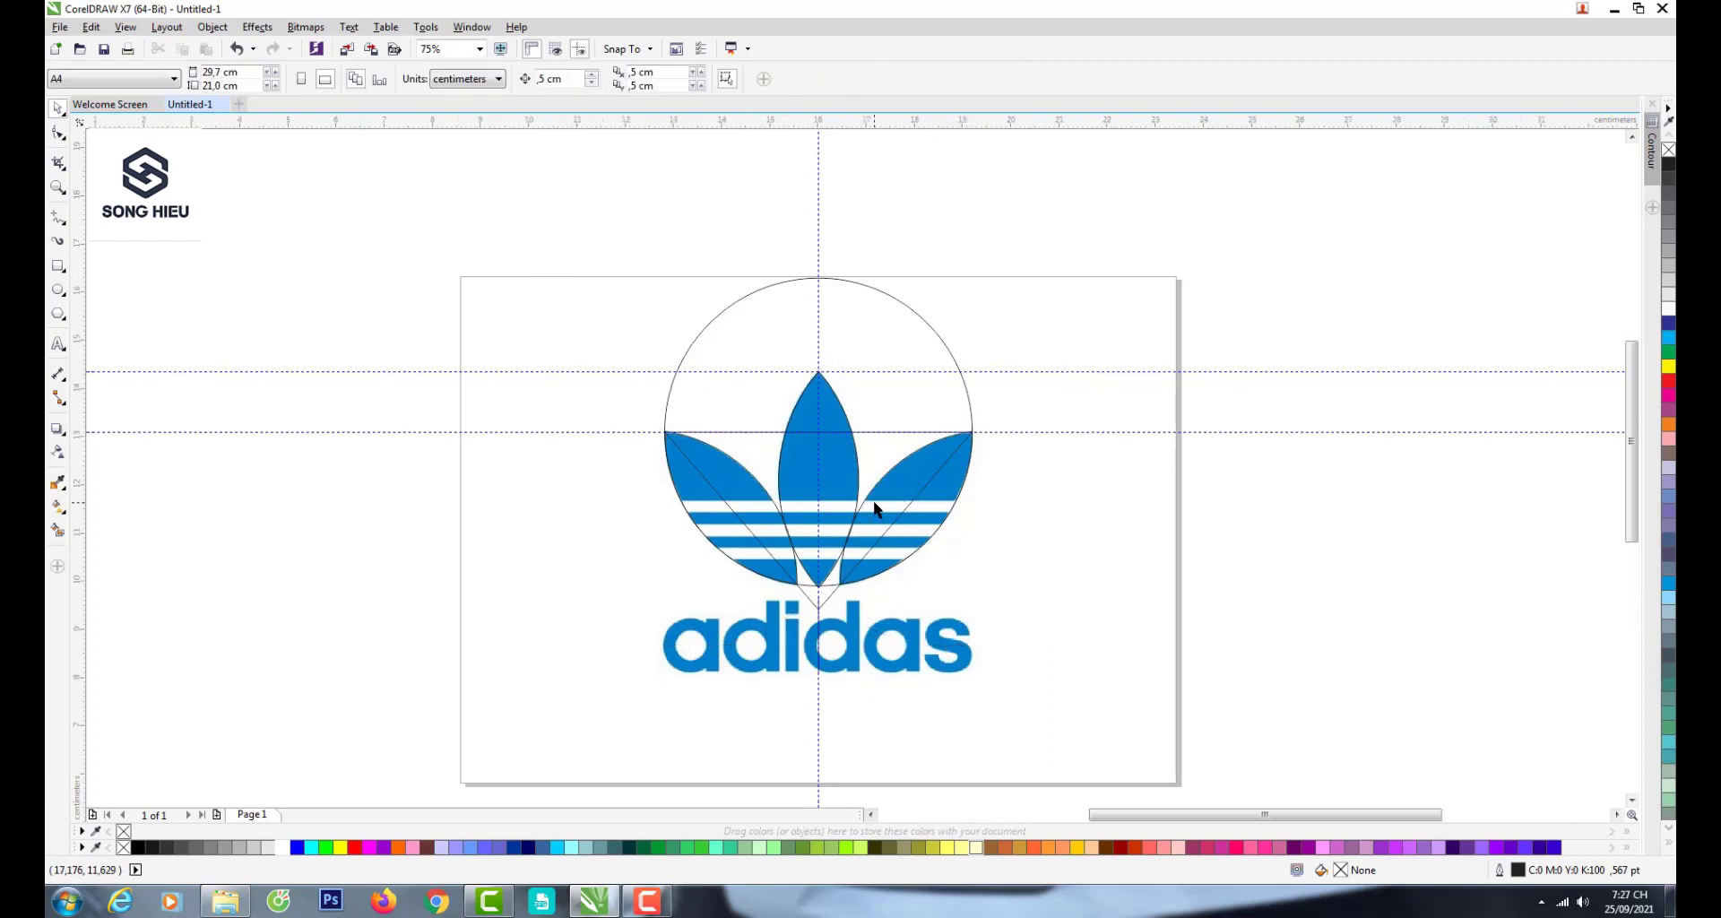
scroll(875, 518, "down", 2)
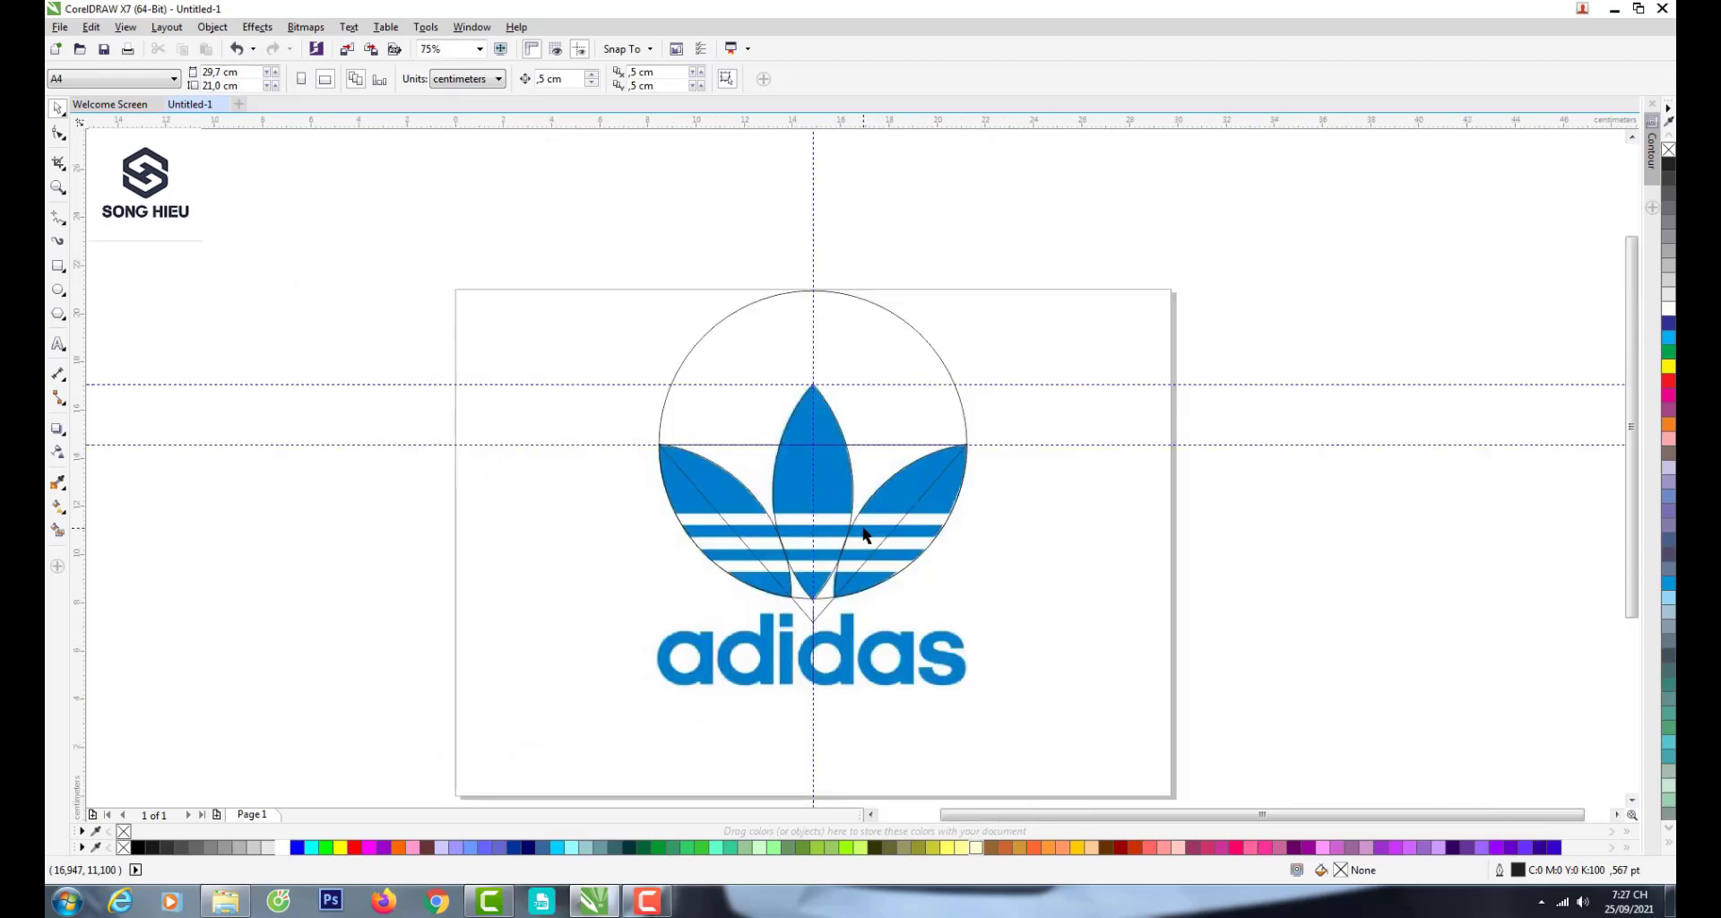
left_click(58, 265)
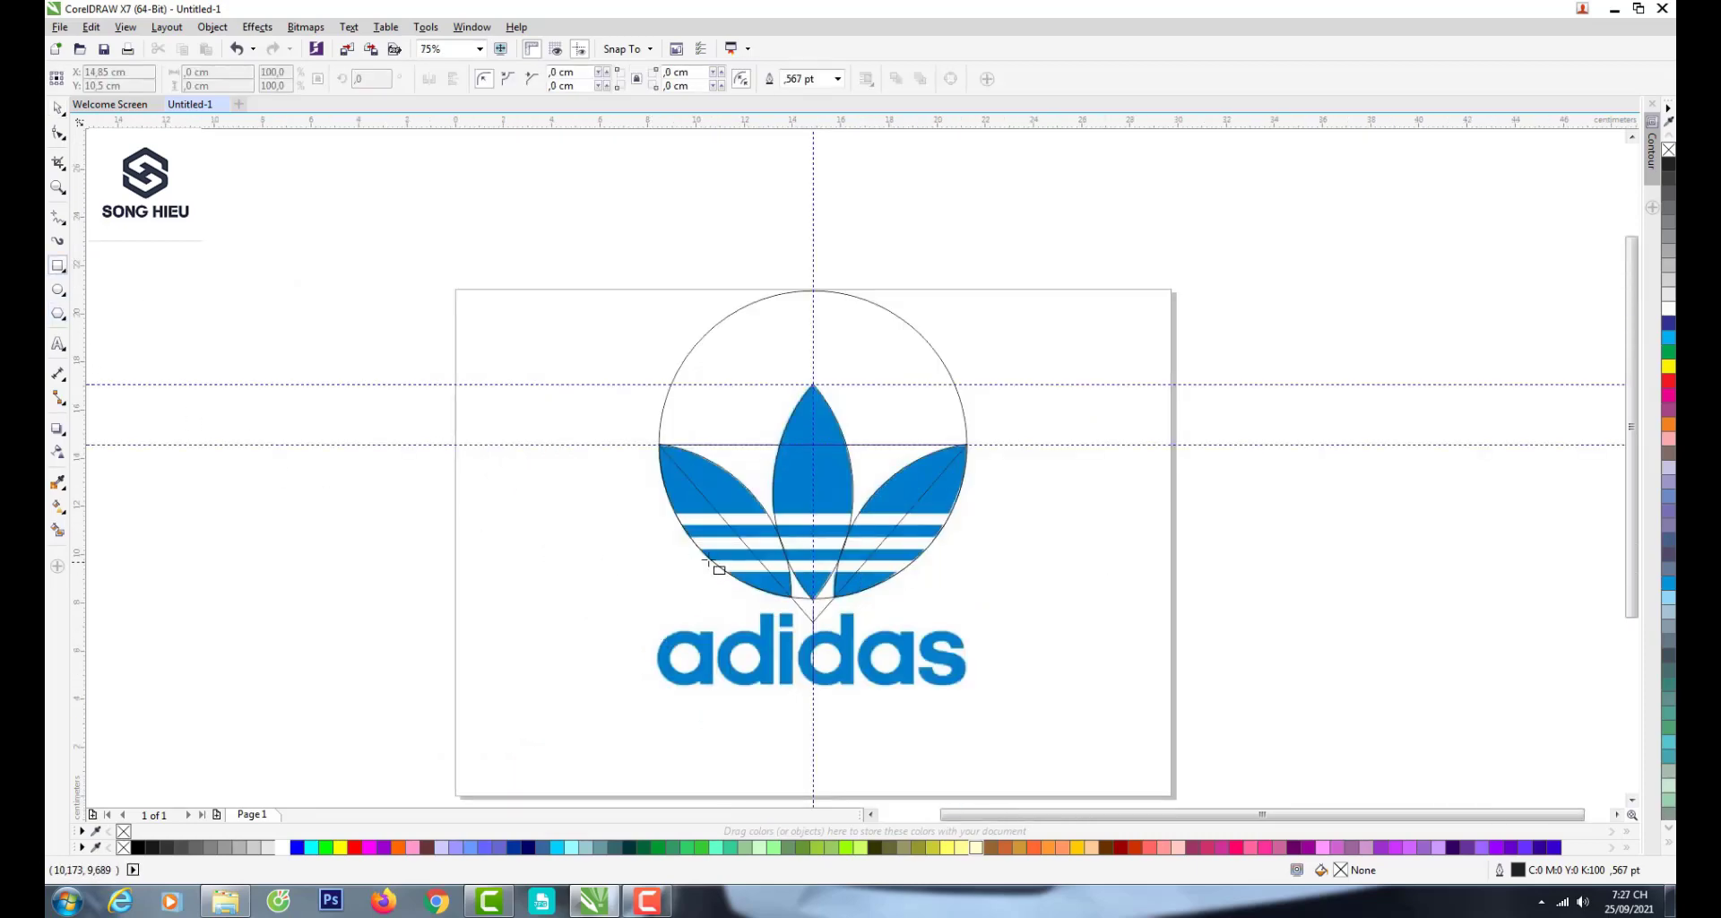
scroll(712, 571, "up", 2)
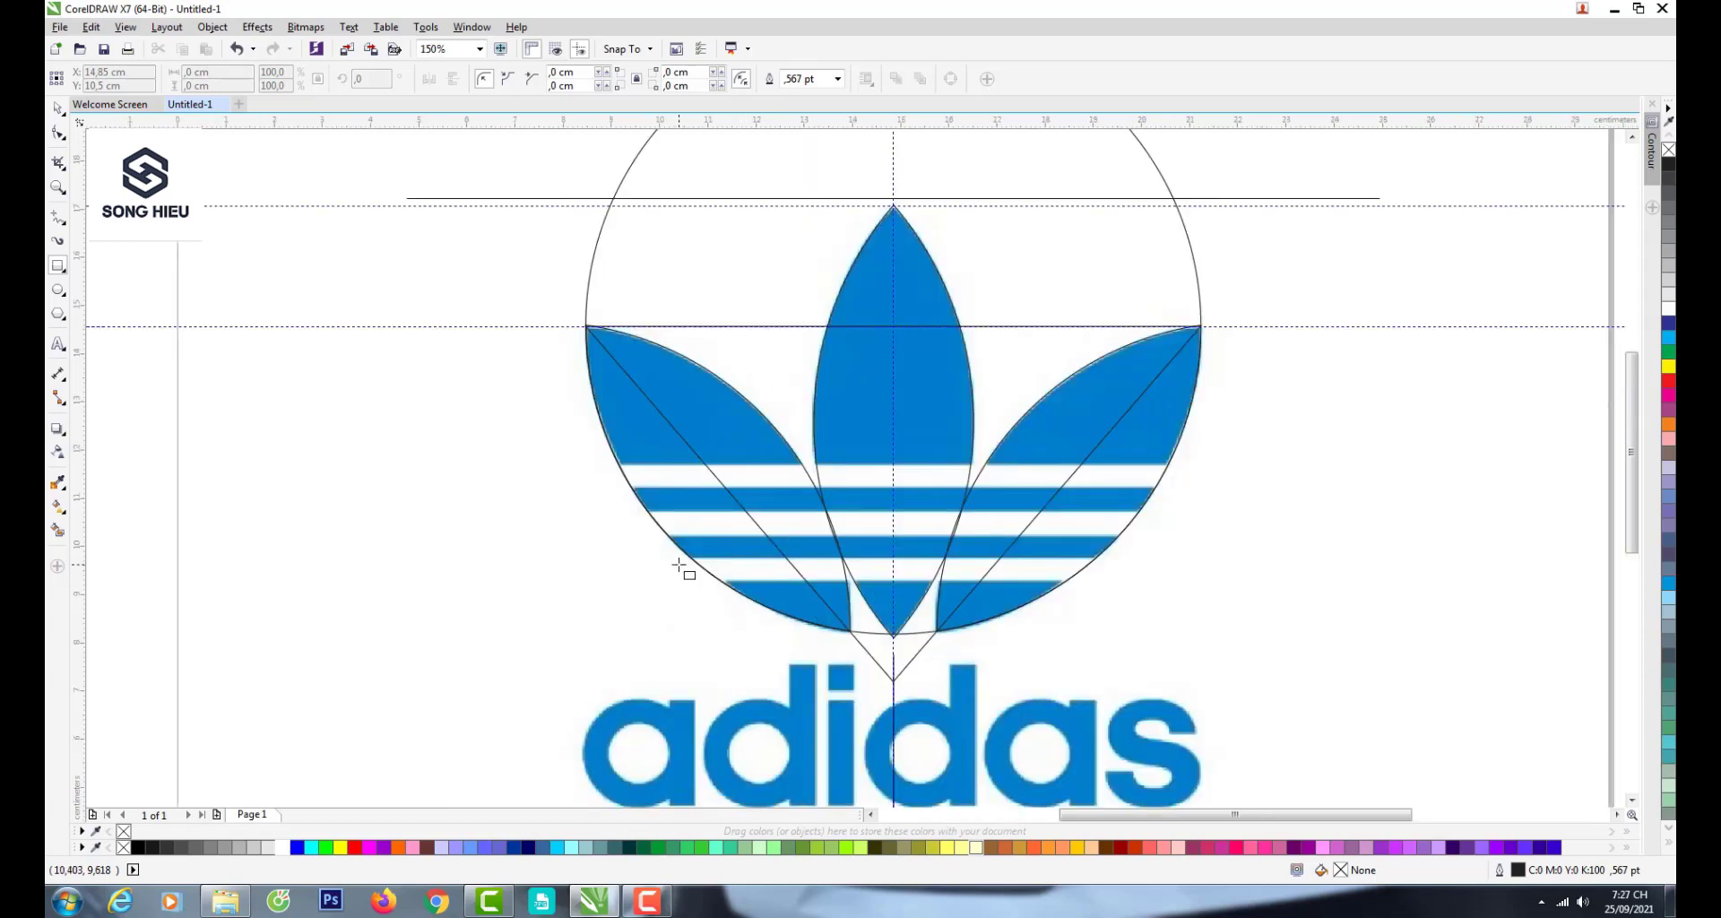
left_click_drag(670, 558, 1154, 583)
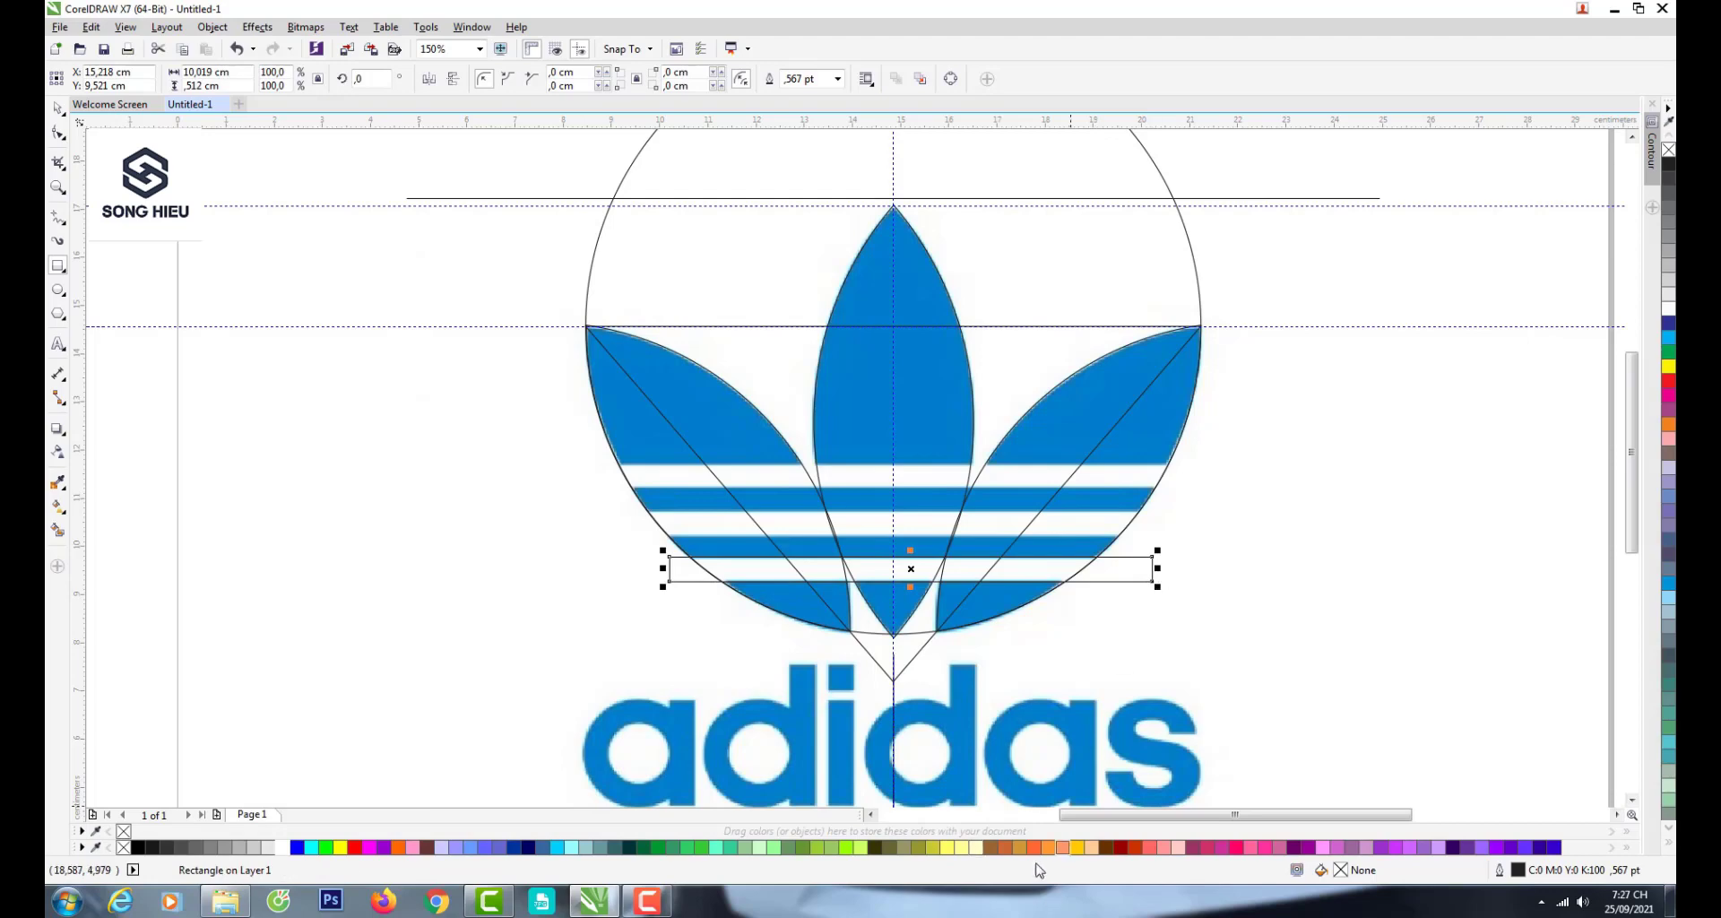
- Stack four copies of the rectangle directly above it, up to the highest white stripe
key("space")
left_click_drag(911, 589, 916, 480)
scroll(822, 462, "down", 2)
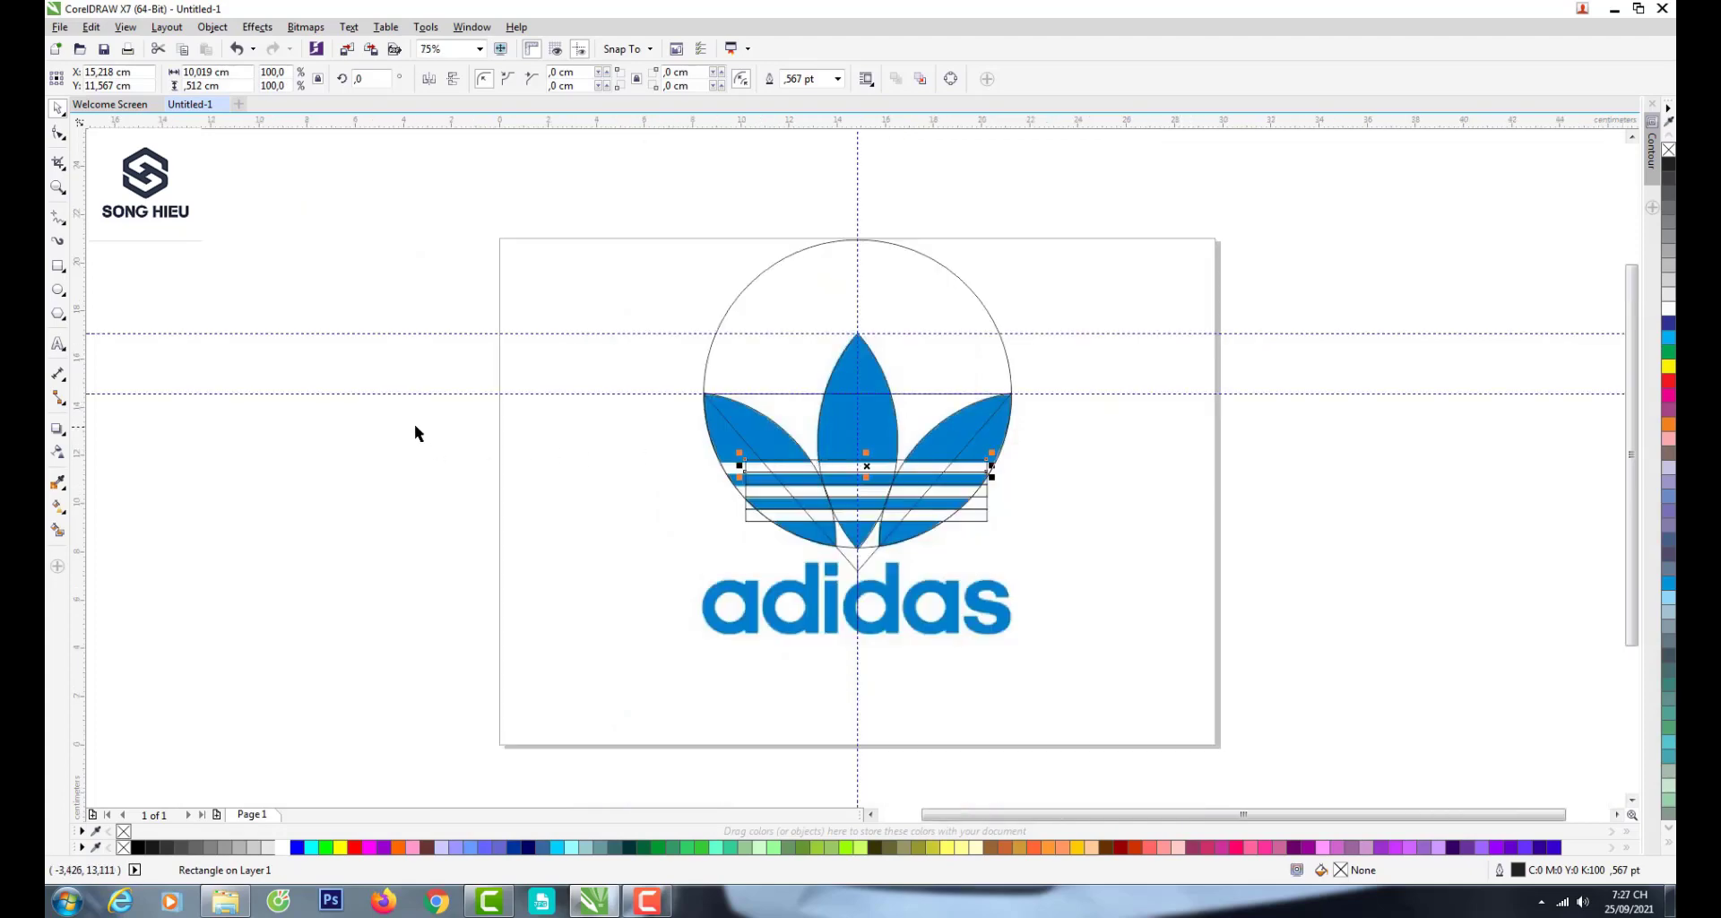
- Select all five stripe rectangles and stretch them leftward to about 12.49 cm wide, past the left leaf's edge
left_click_drag(414, 429, 1072, 538)
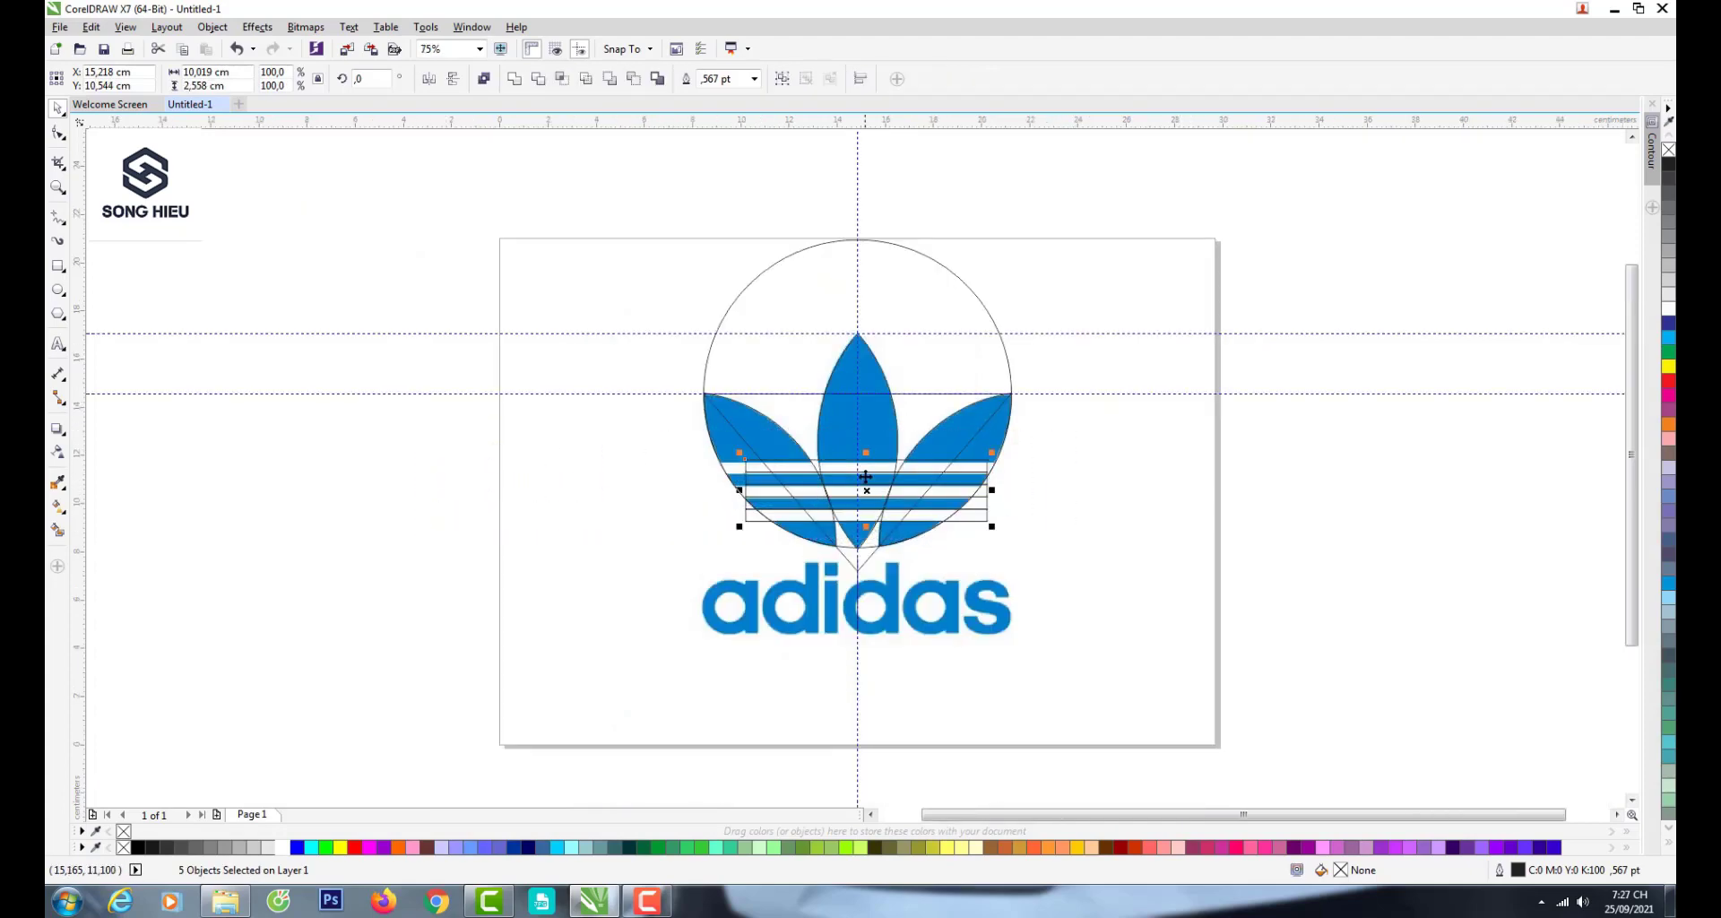
scroll(865, 477, "up", 2)
left_click_drag(618, 507, 500, 506)
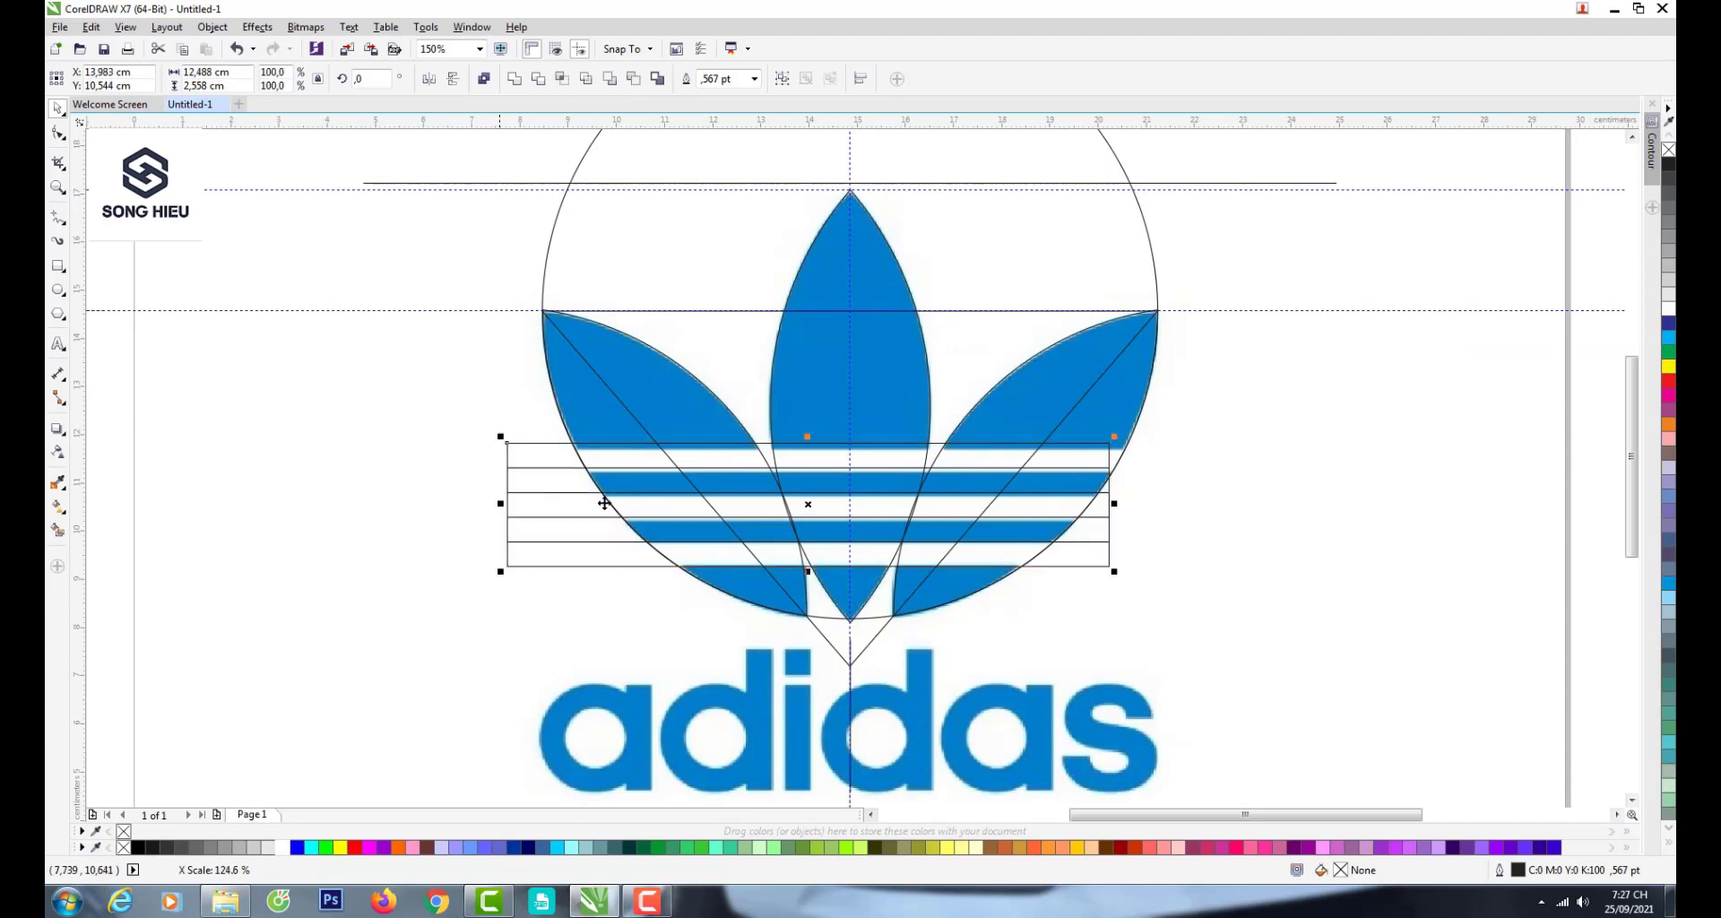
- Stretch the five stripe rectangles rightward to about 13.92 cm wide, and lower their top edge to an overall height of about 2.46 cm
left_click_drag(1113, 505, 1182, 505)
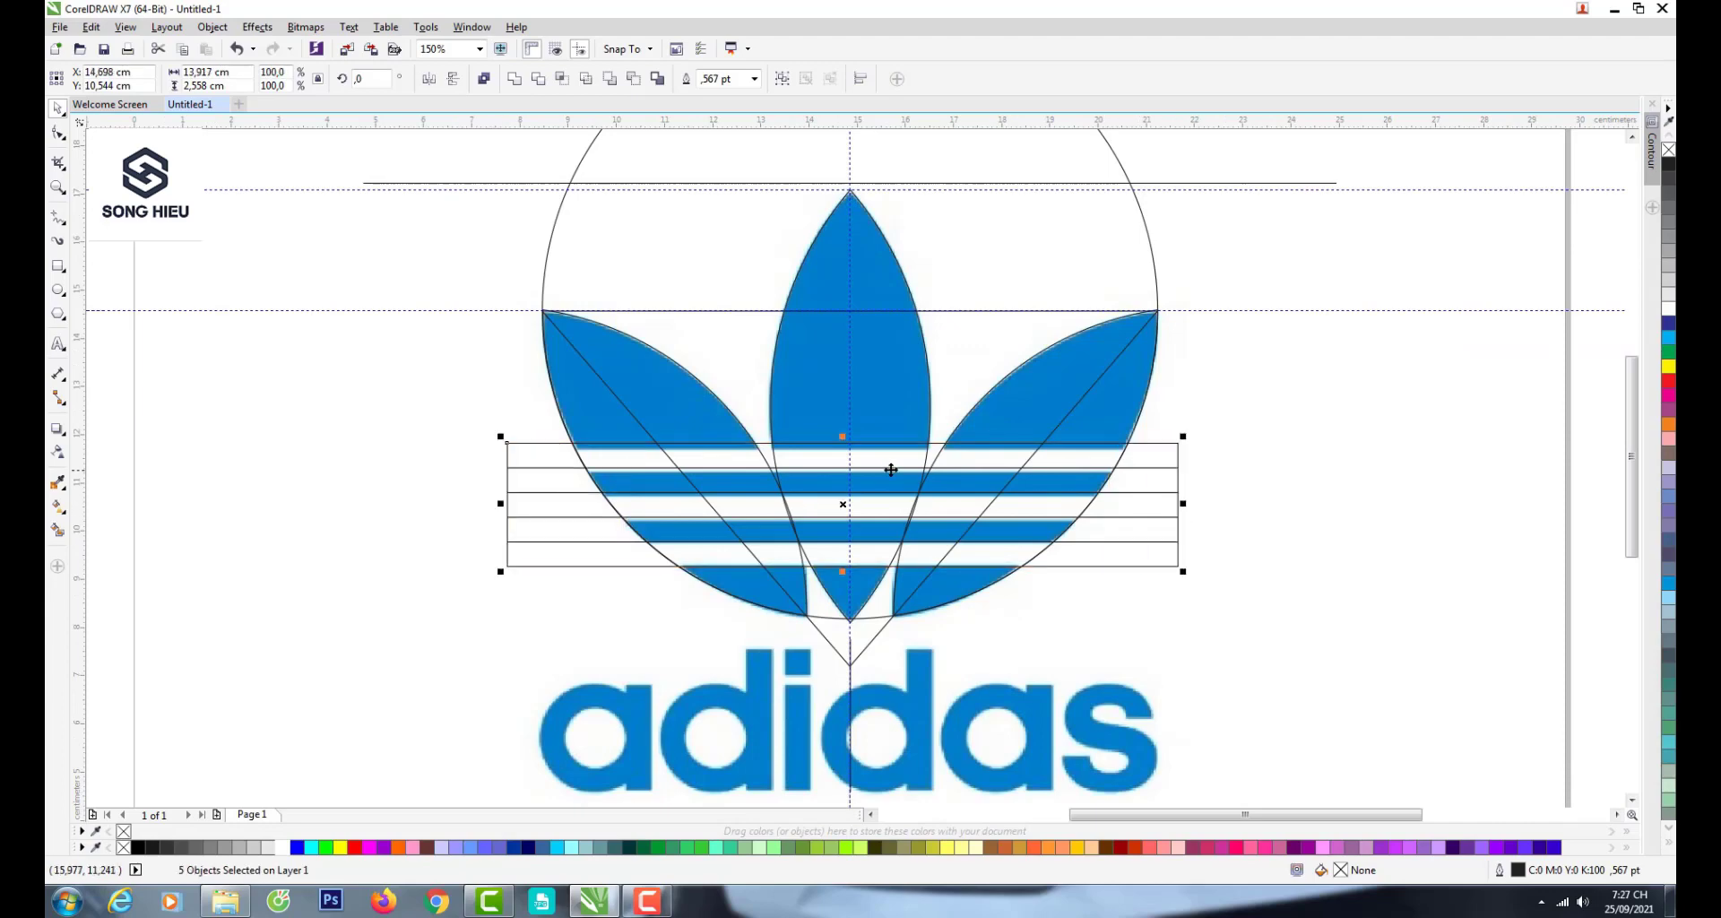
scroll(891, 464, "up", 2)
left_click_drag(798, 415, 798, 424)
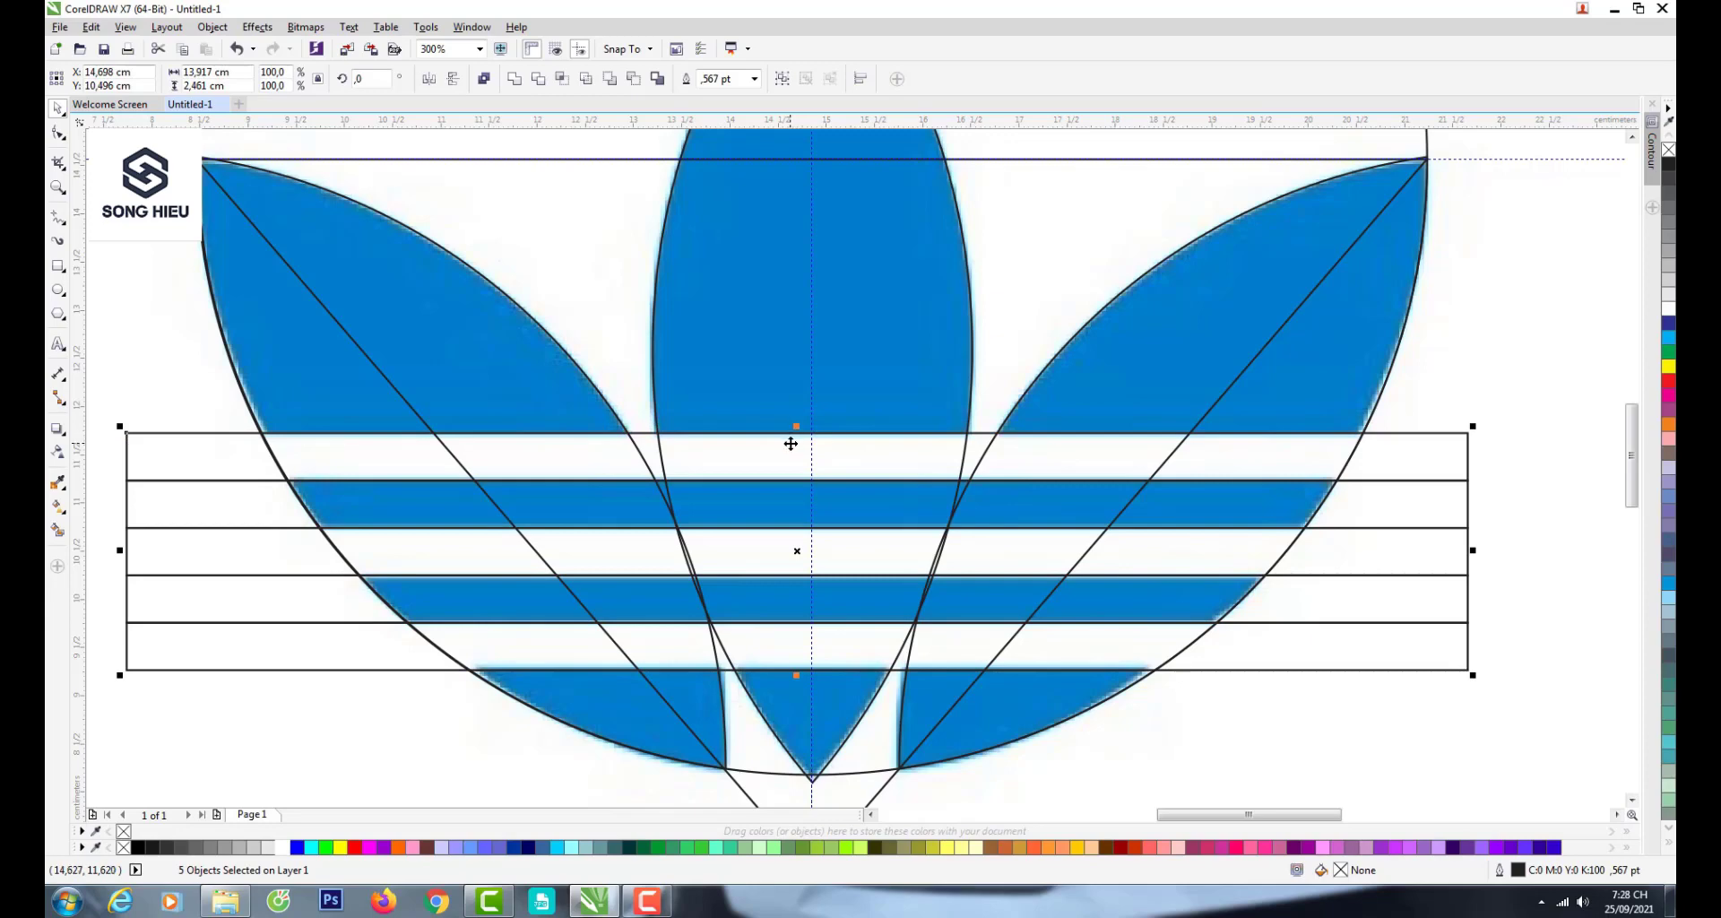
scroll(791, 444, "down", 2)
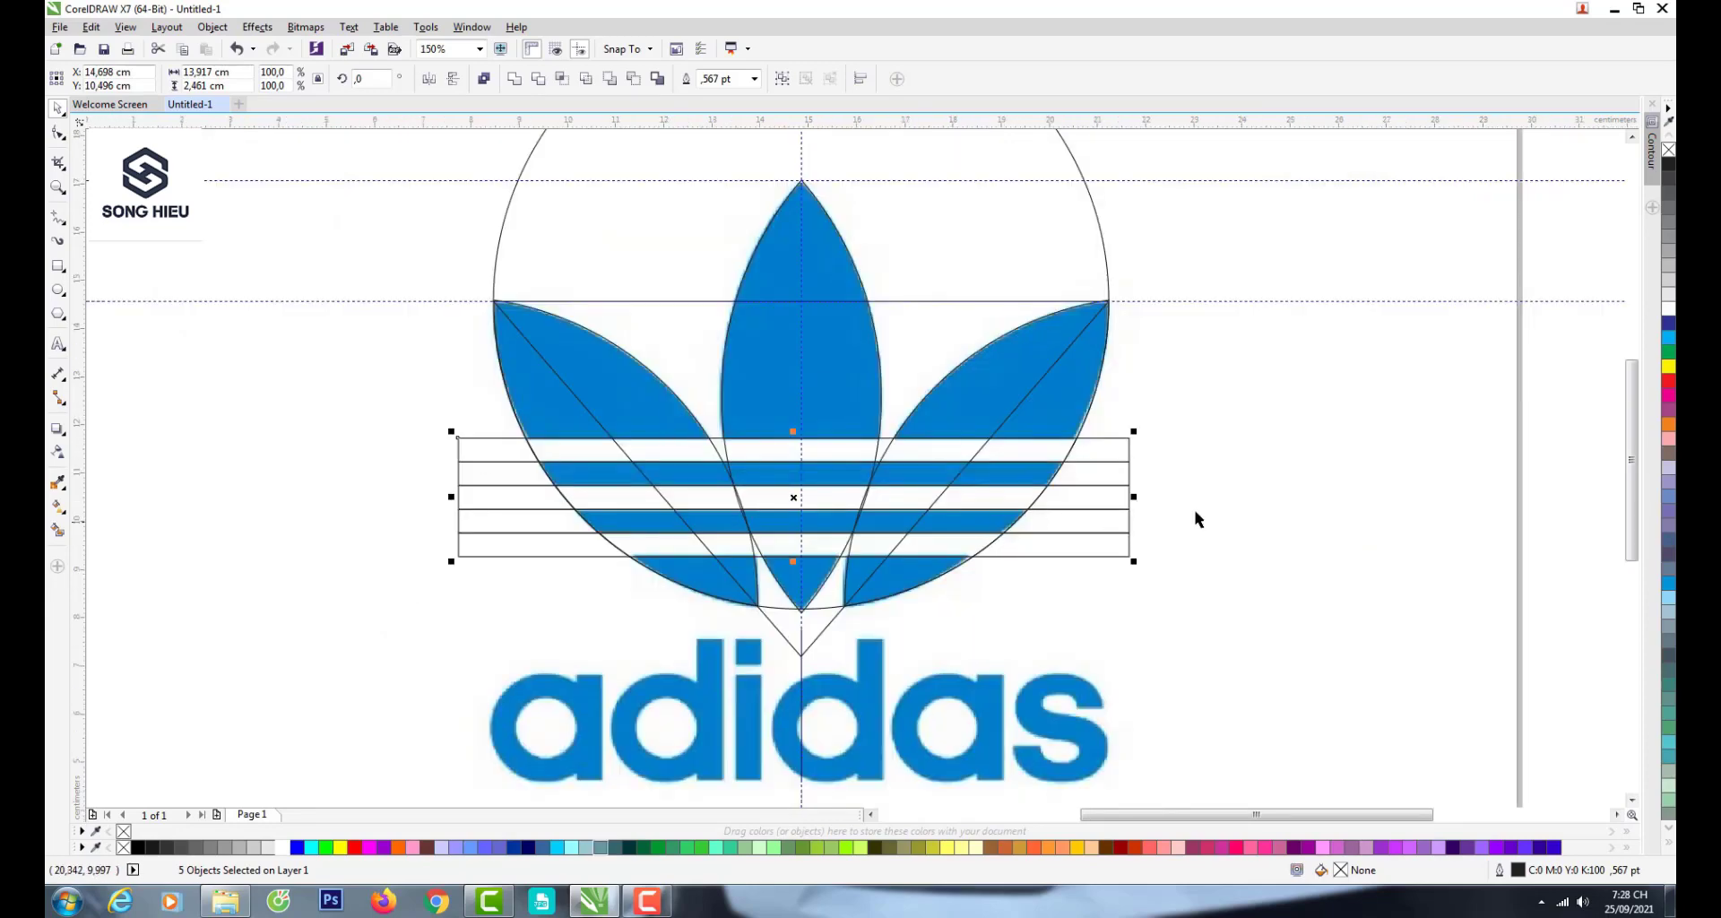
- Delete the second and fourth stripe rectangles, which cover the blue bands of the logo
left_click(1107, 530)
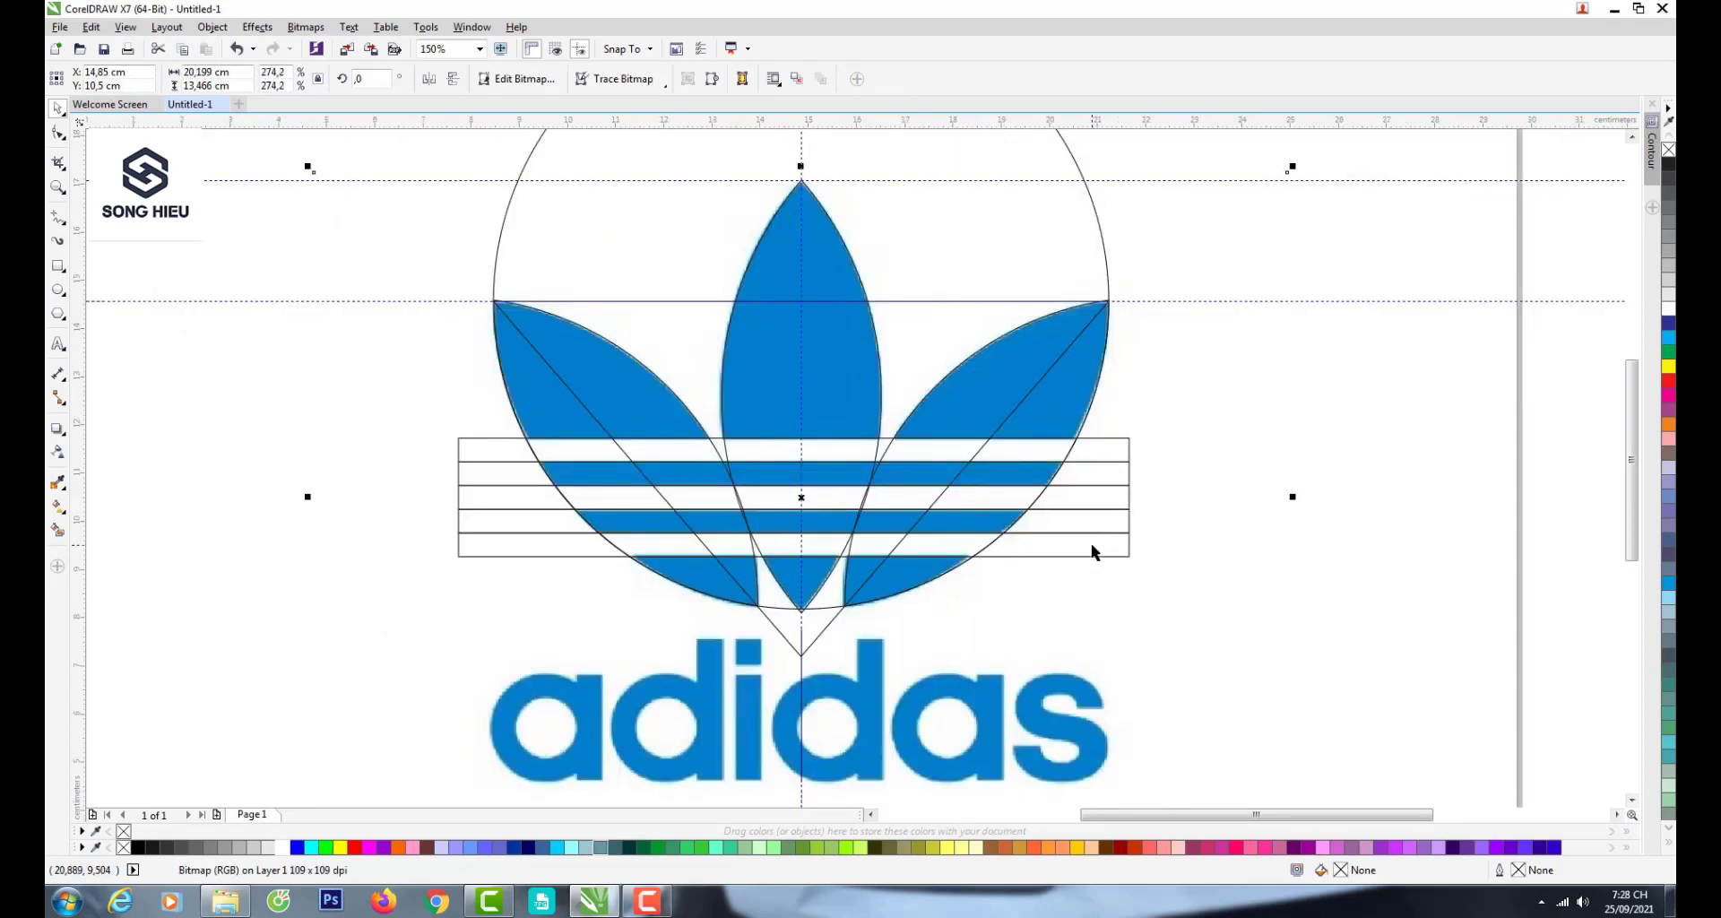
left_click(1099, 527)
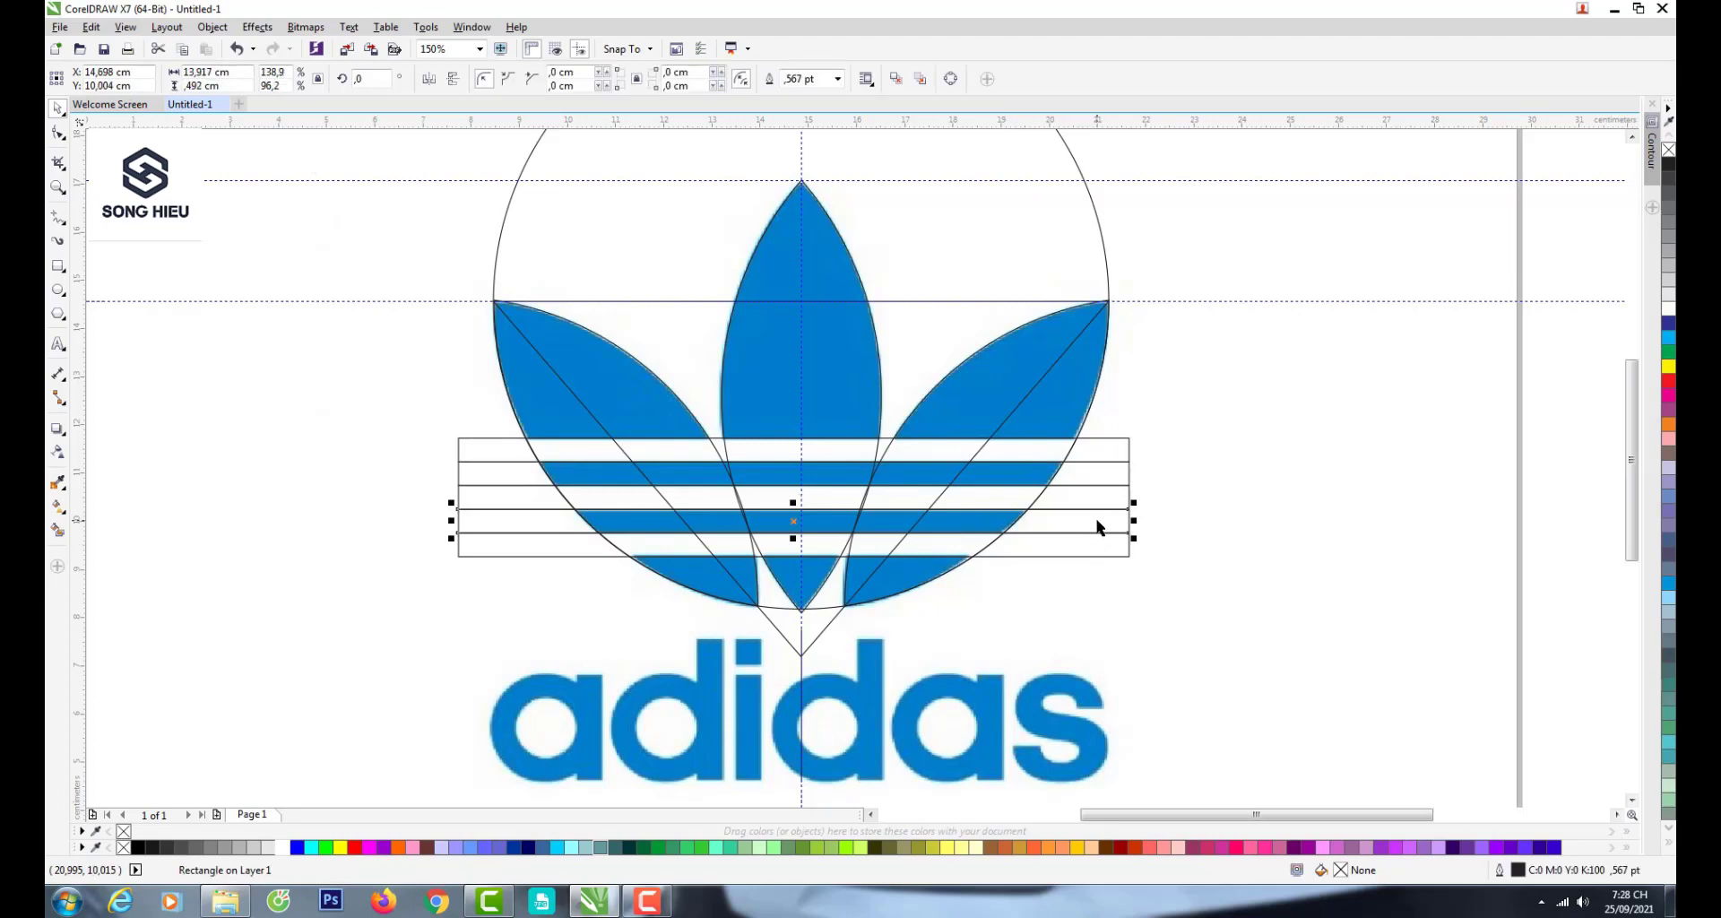
key("Delete")
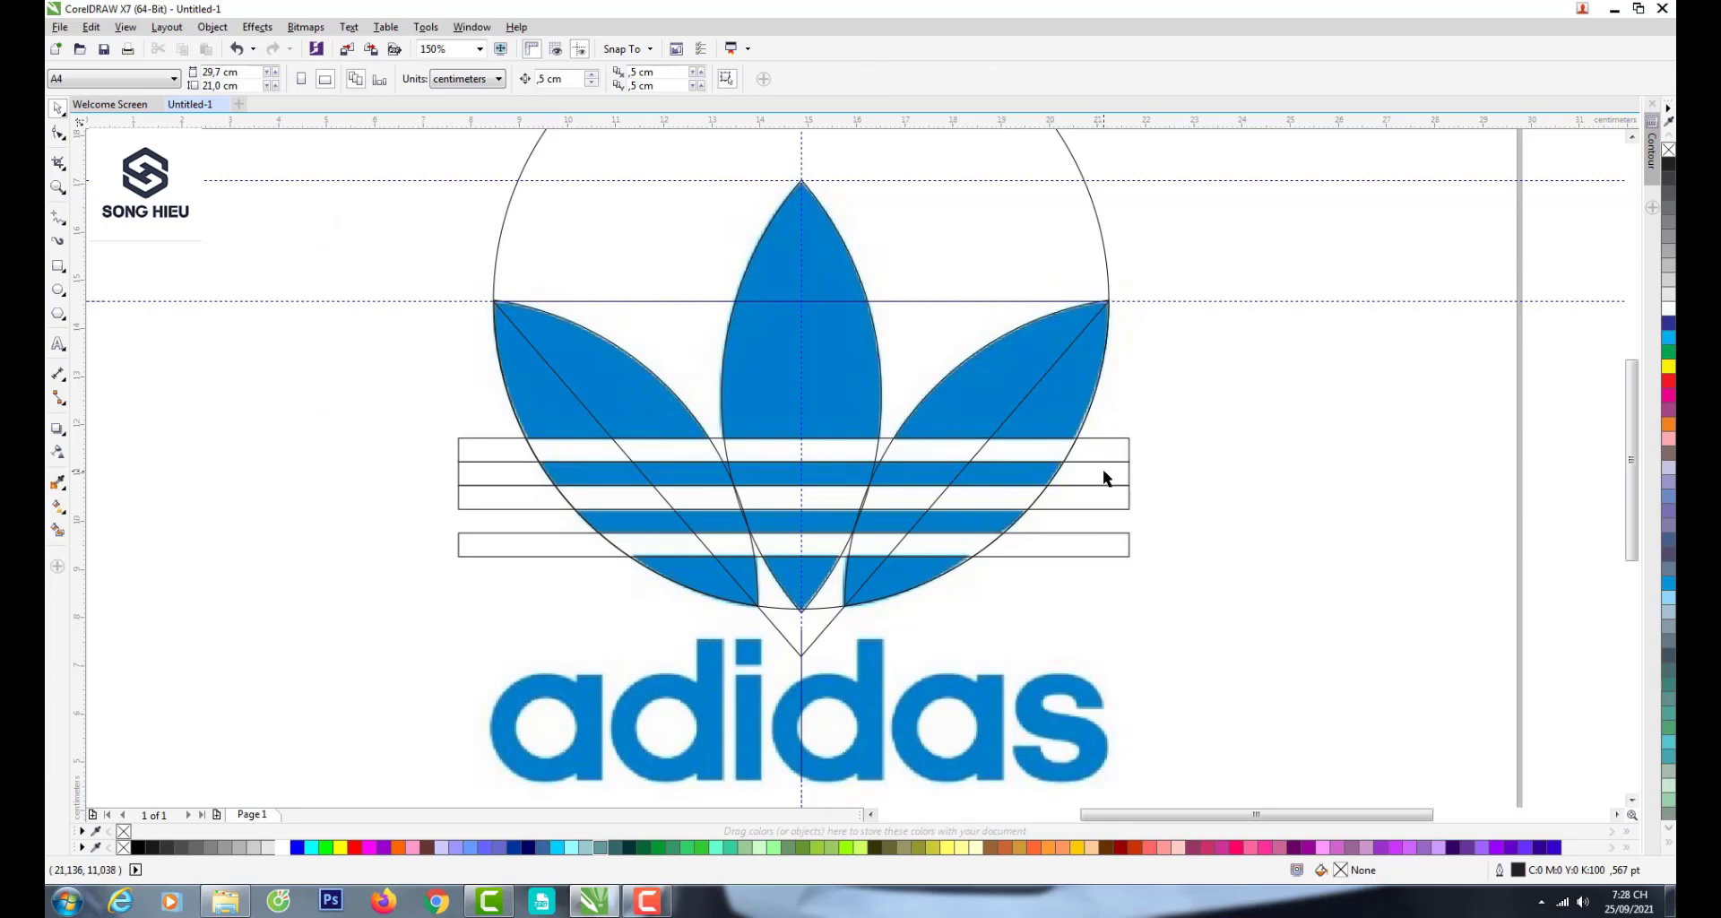
- Combine the three remaining stripe rectangles into a single object
left_click(1101, 496)
left_click(1092, 538, "shift")
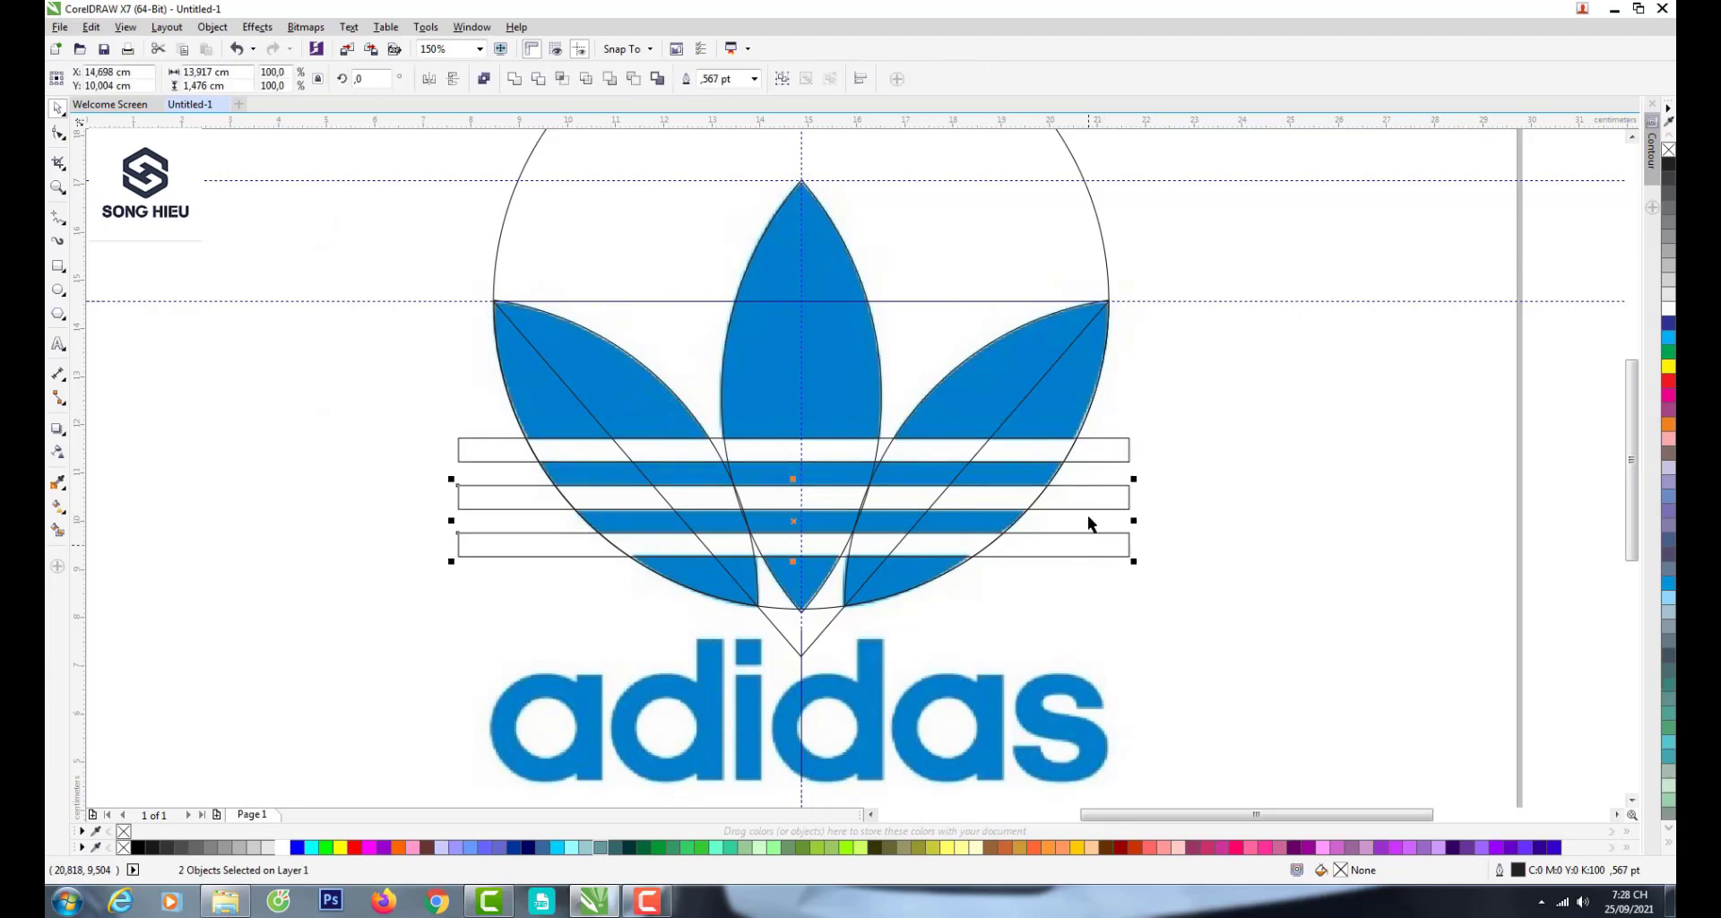
left_click(1110, 453, "shift")
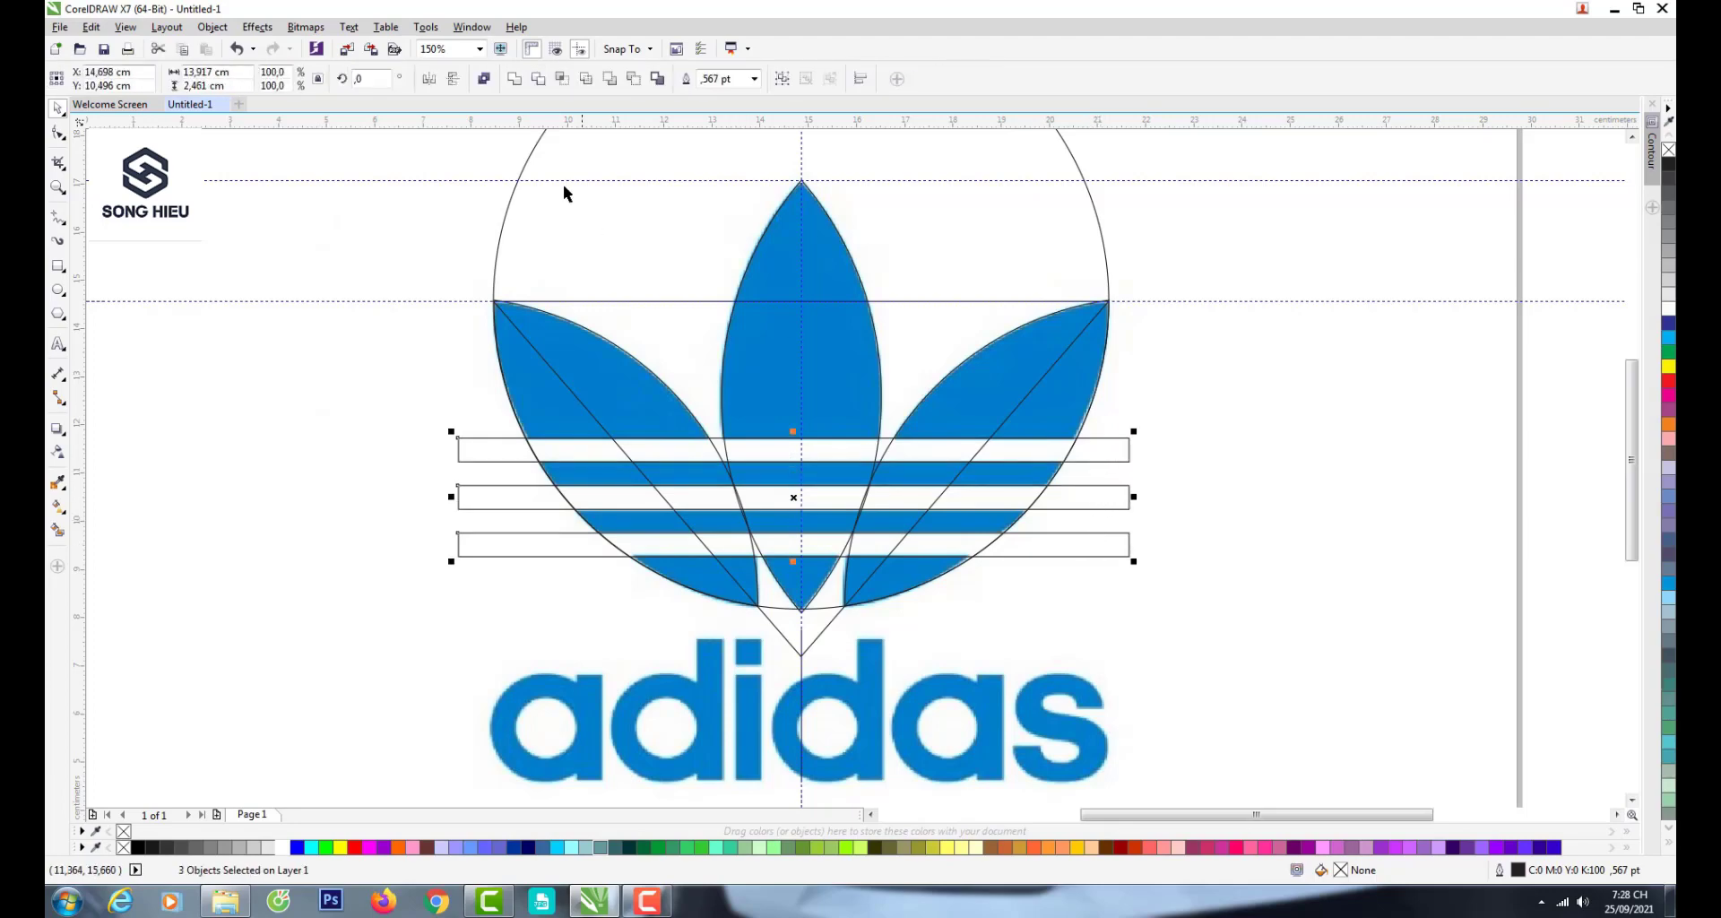
left_click(483, 79)
left_click(986, 393)
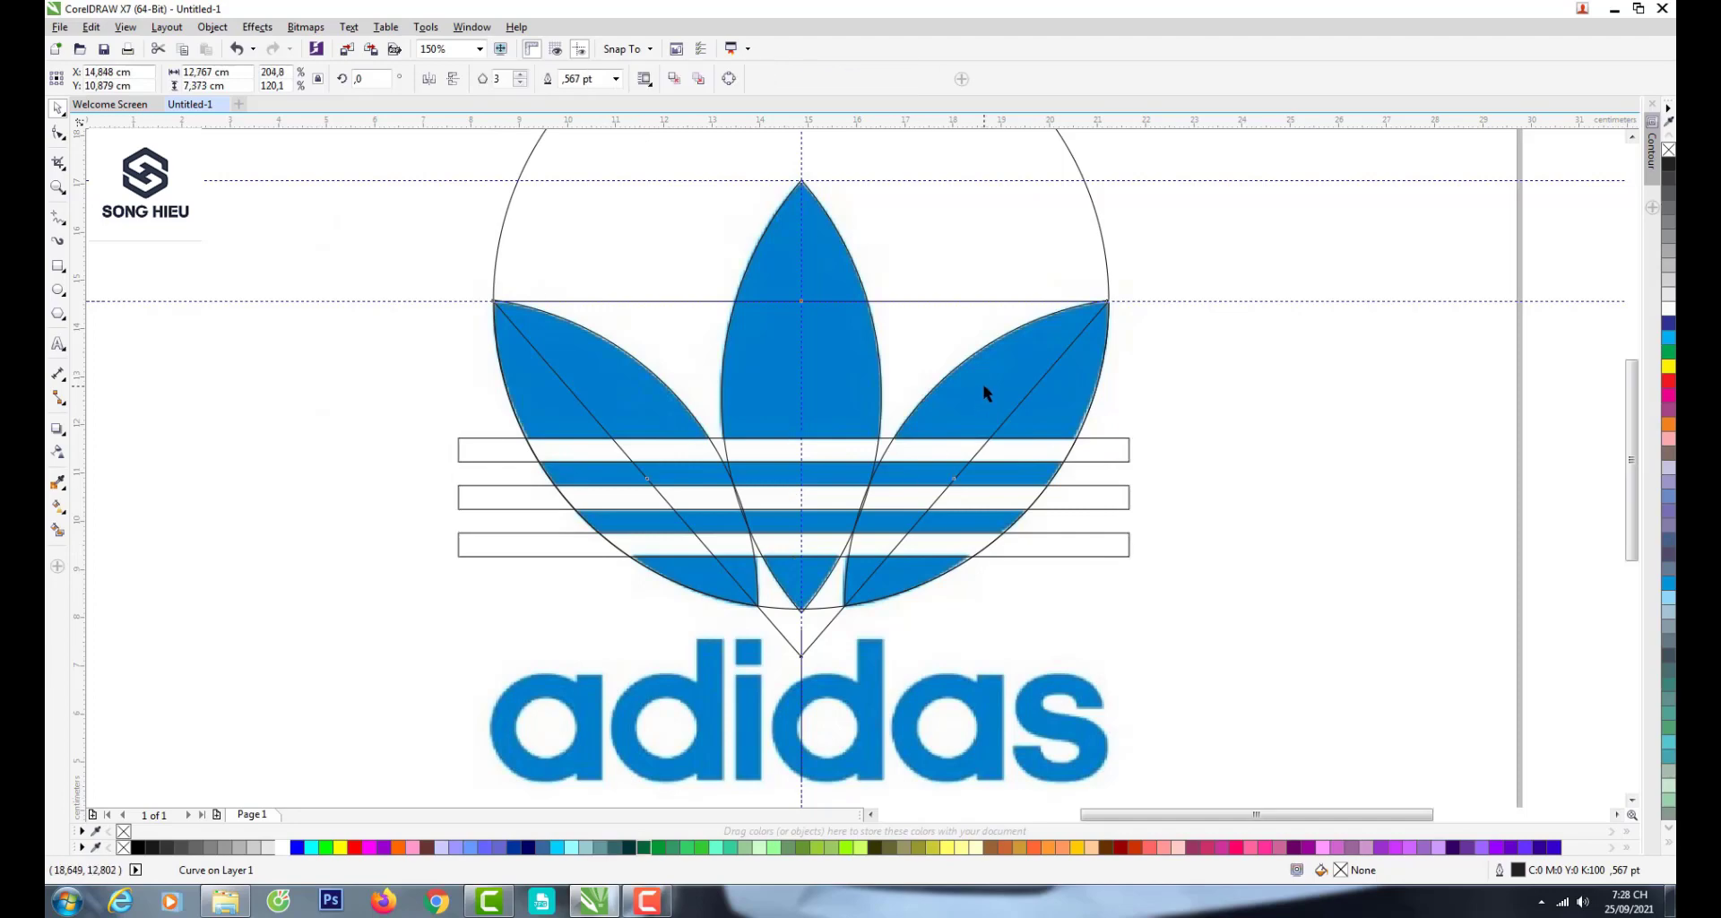
left_click(839, 280, "shift")
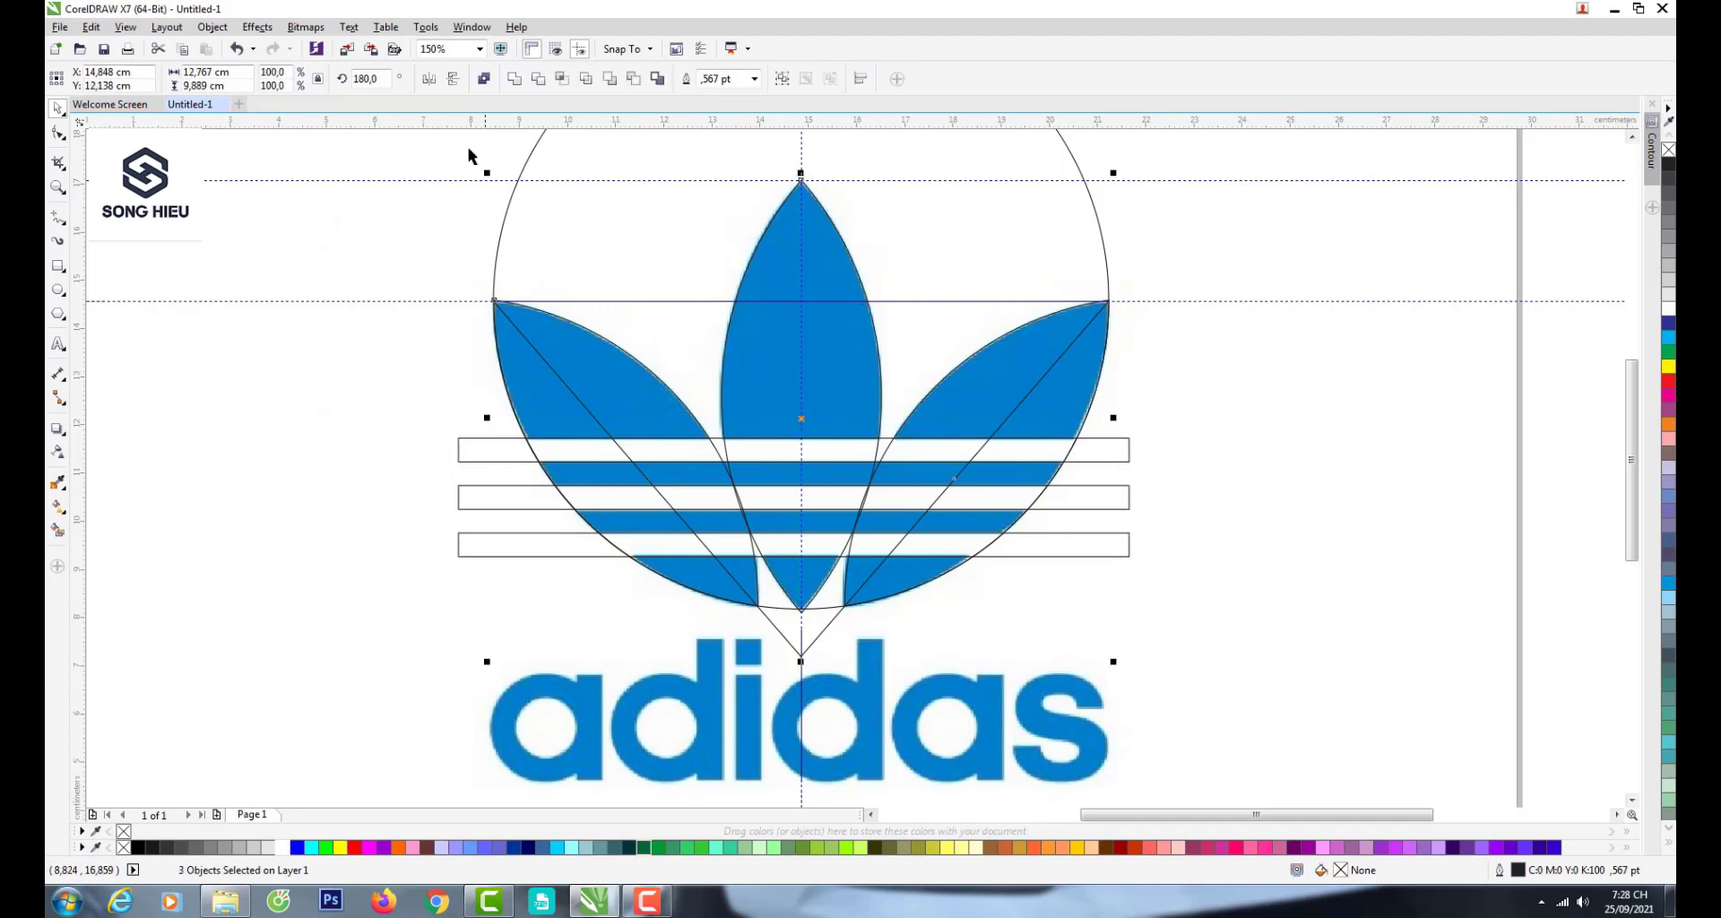
left_click(483, 79)
left_click(1241, 457)
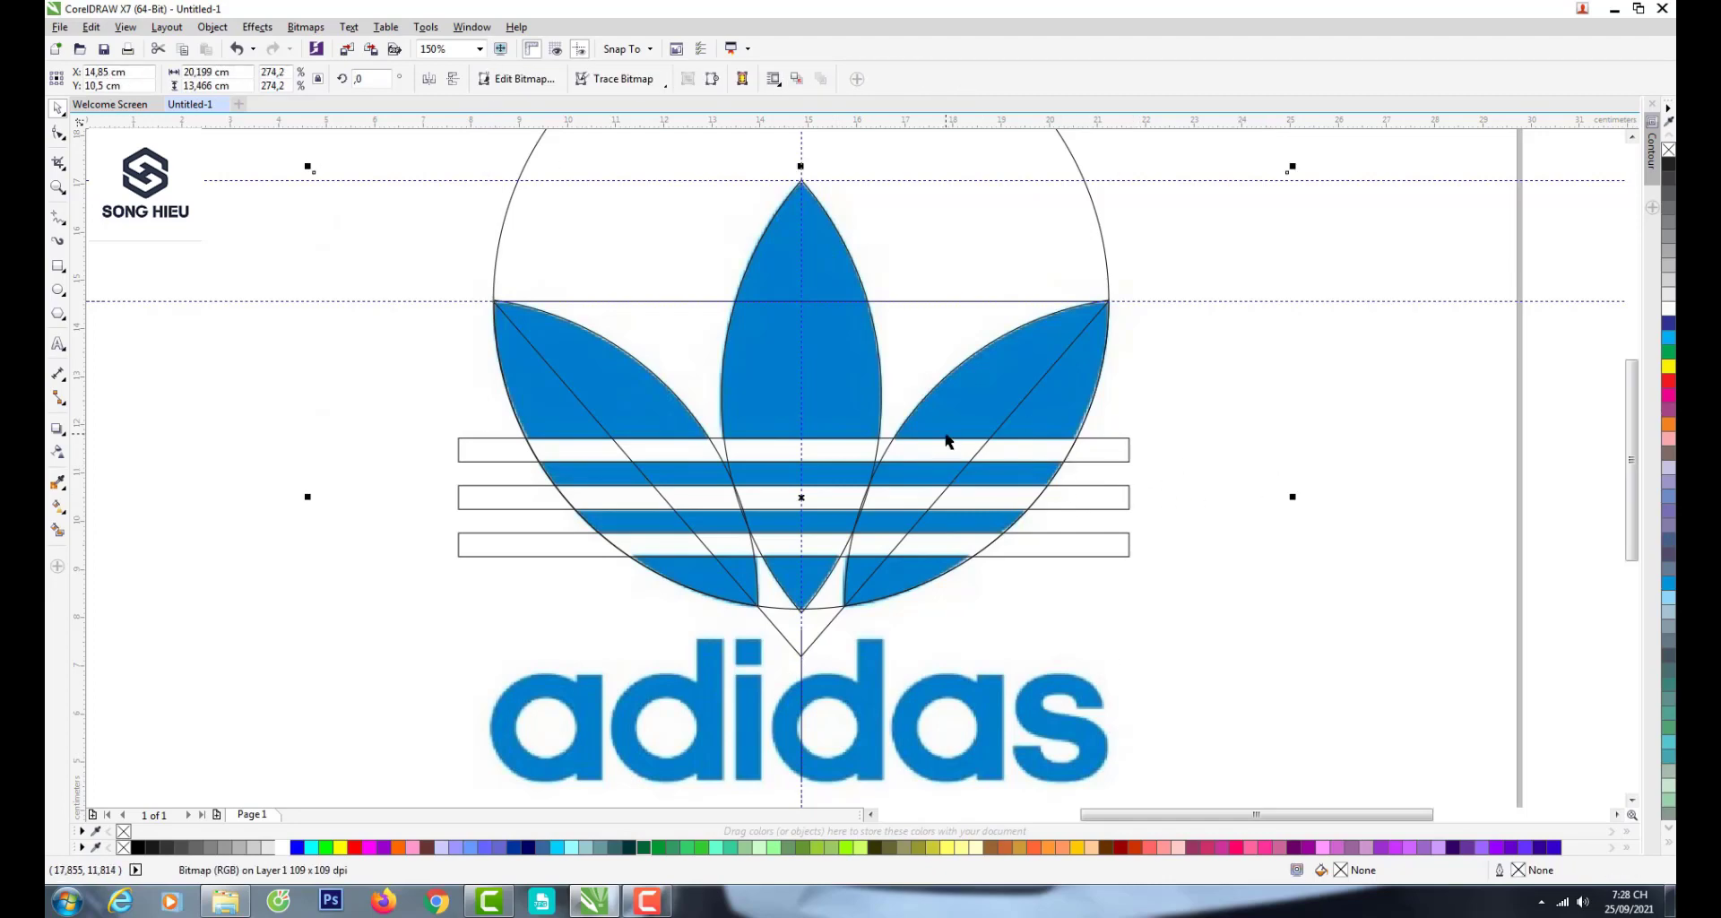
key("ctrl+z")
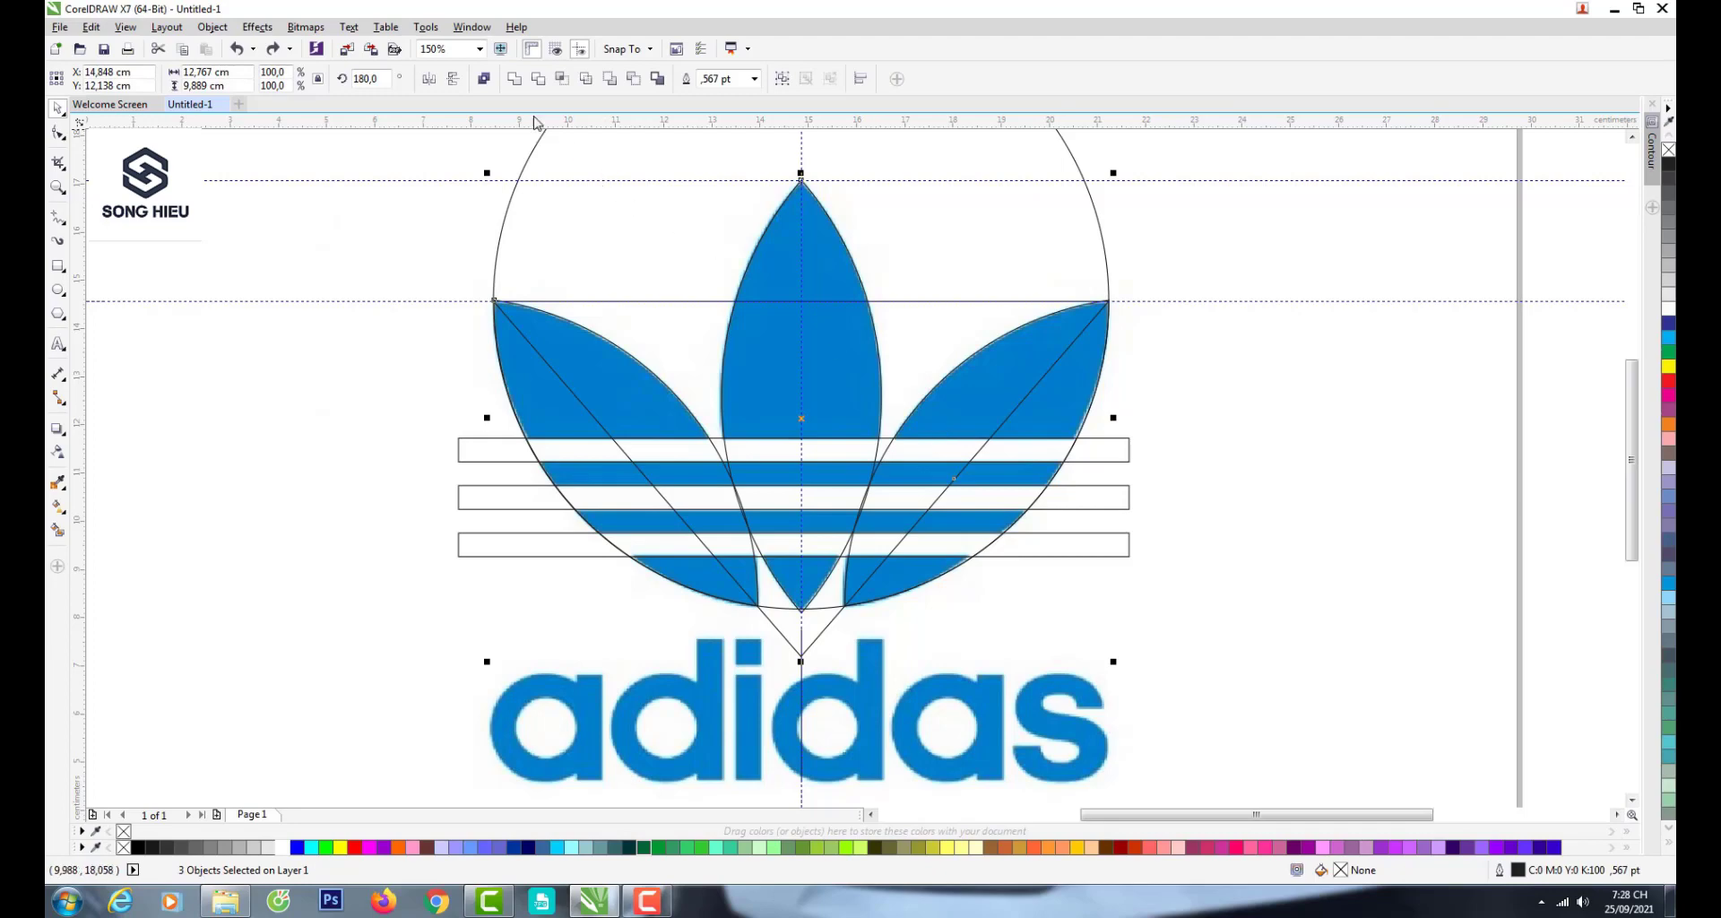
left_click(516, 79)
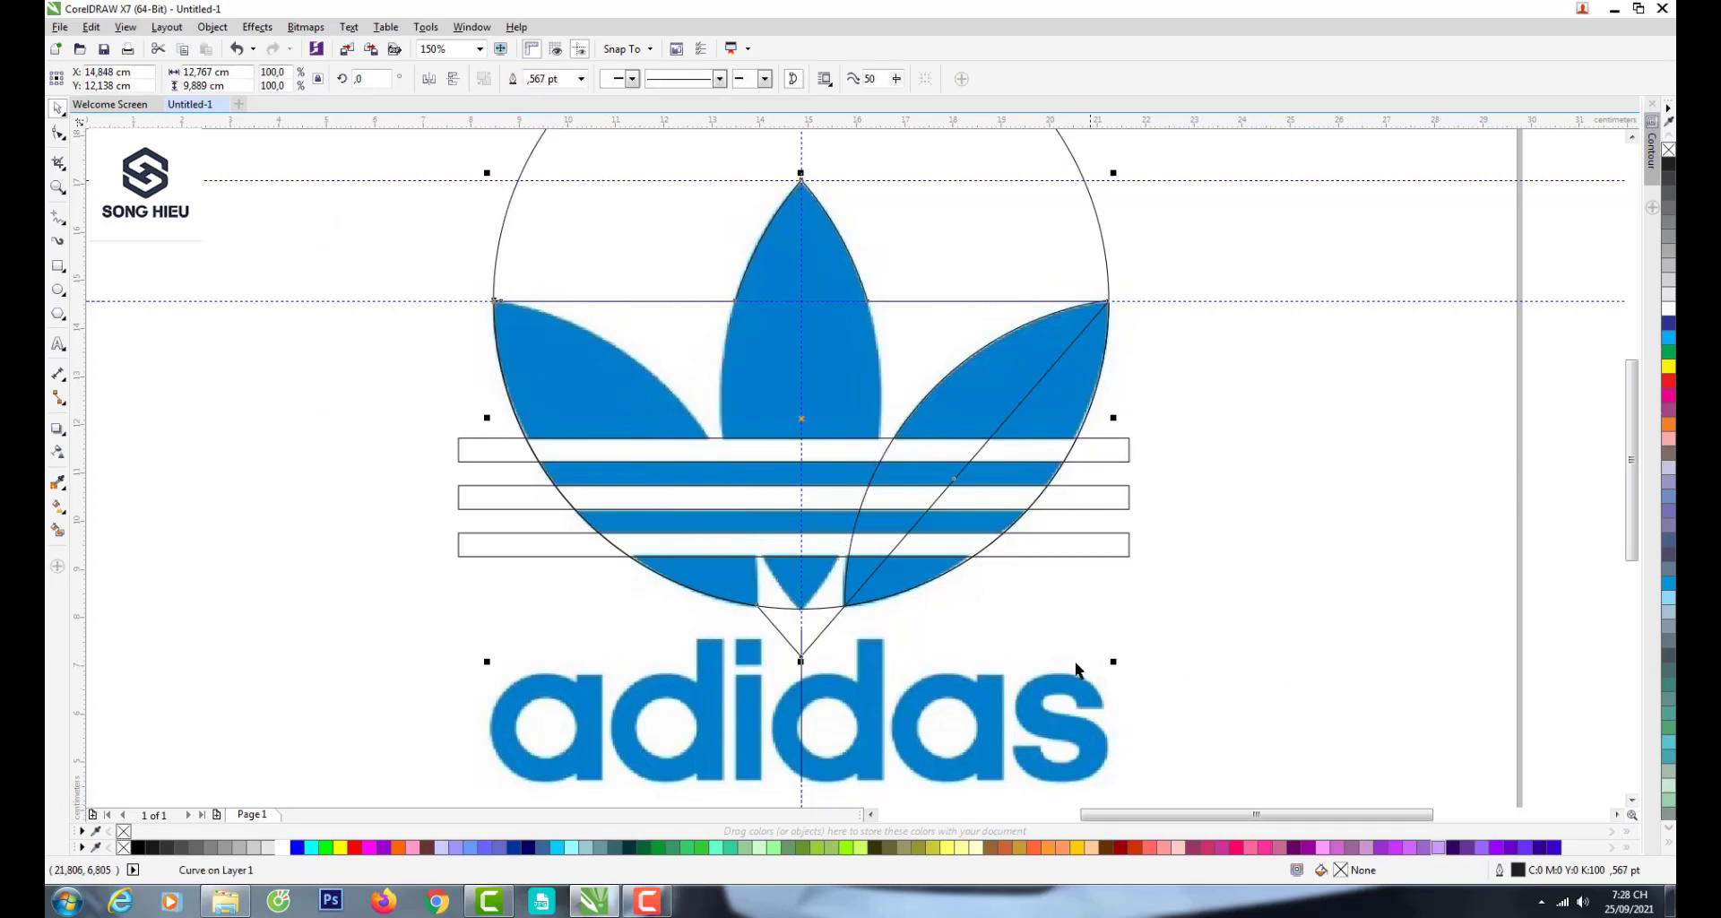
key("ctrl+z")
left_click(1115, 426)
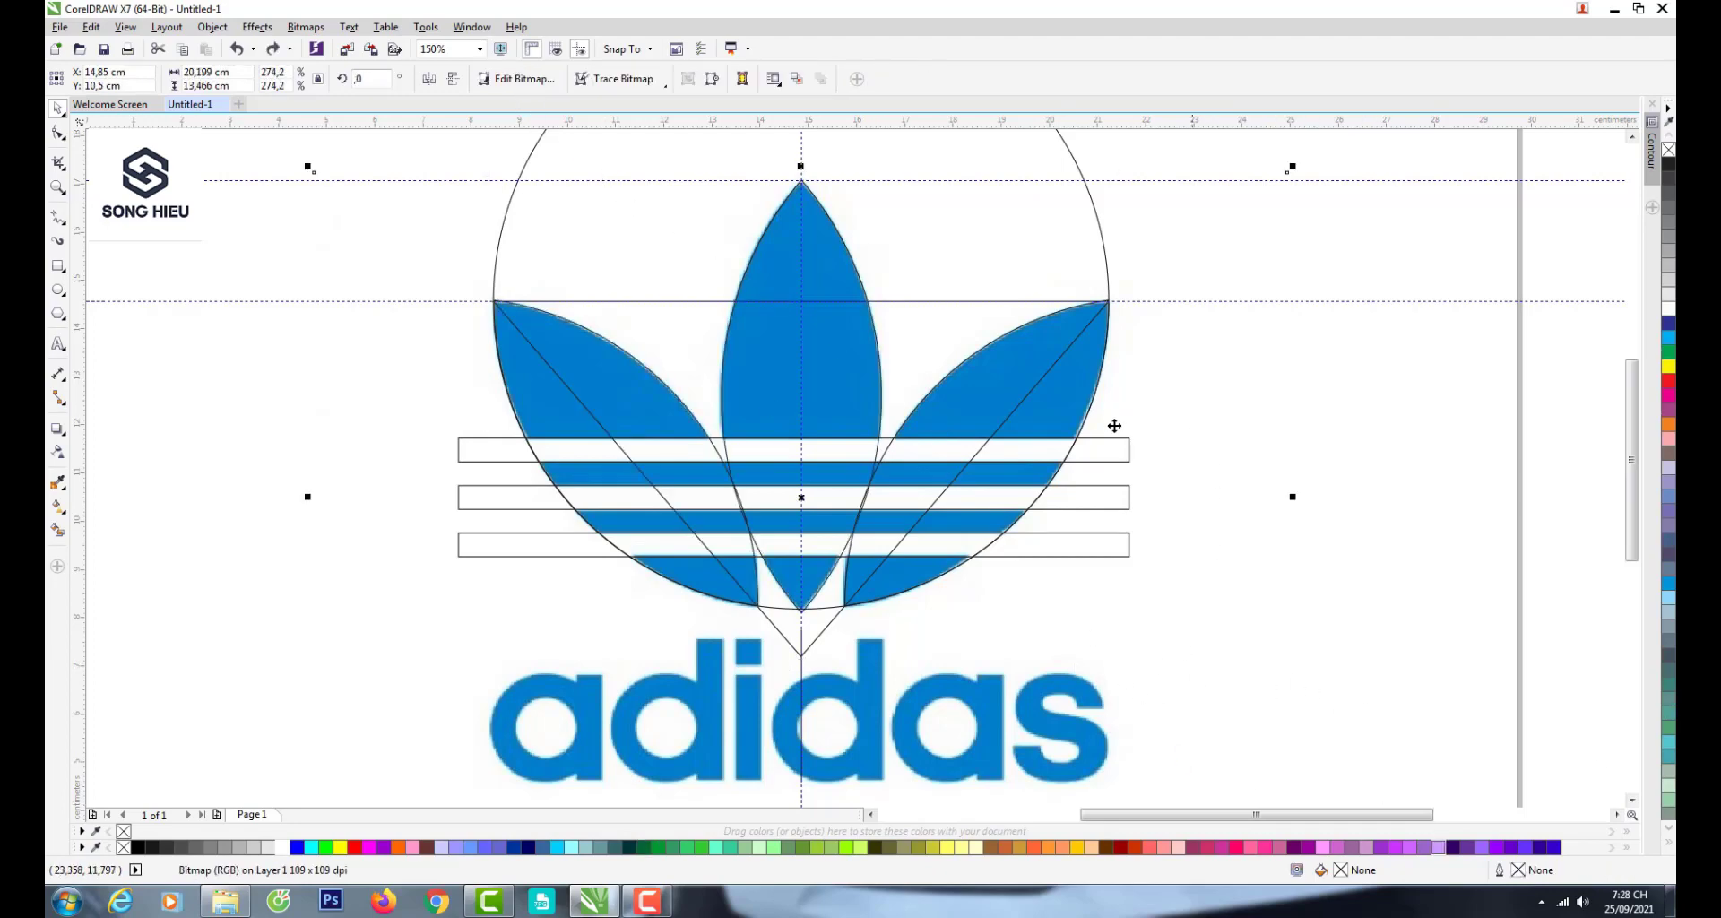
- Weld the left, central and right leaf shapes into one outline
left_click(1065, 395)
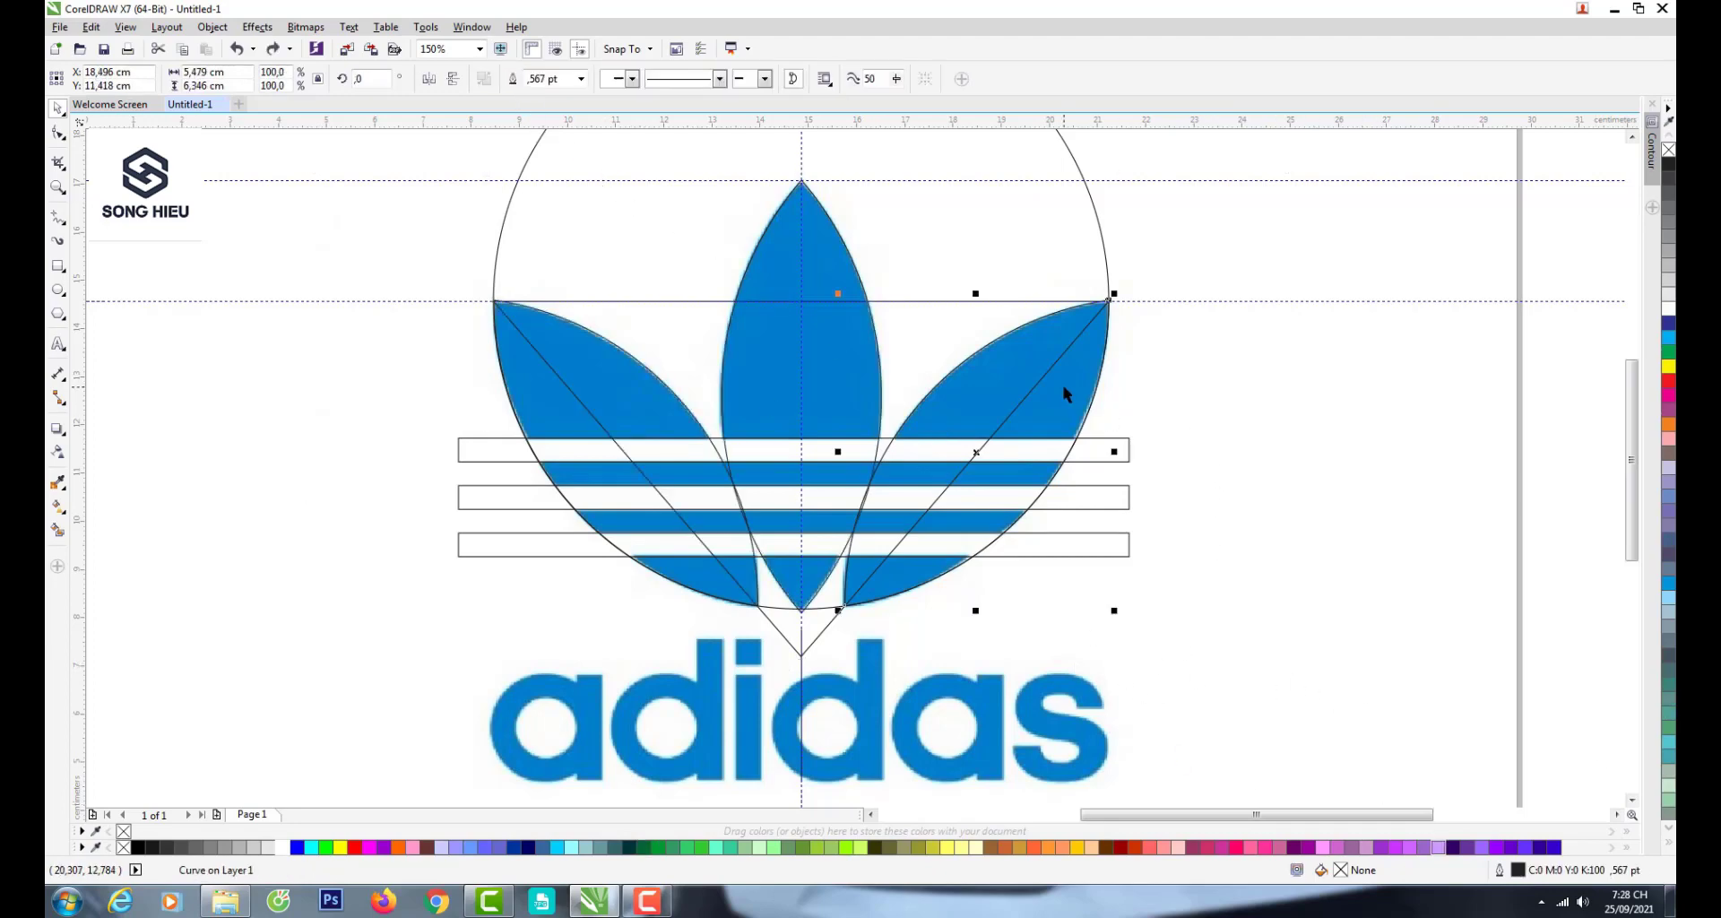
left_click(874, 322, "shift")
left_click(662, 383, "shift")
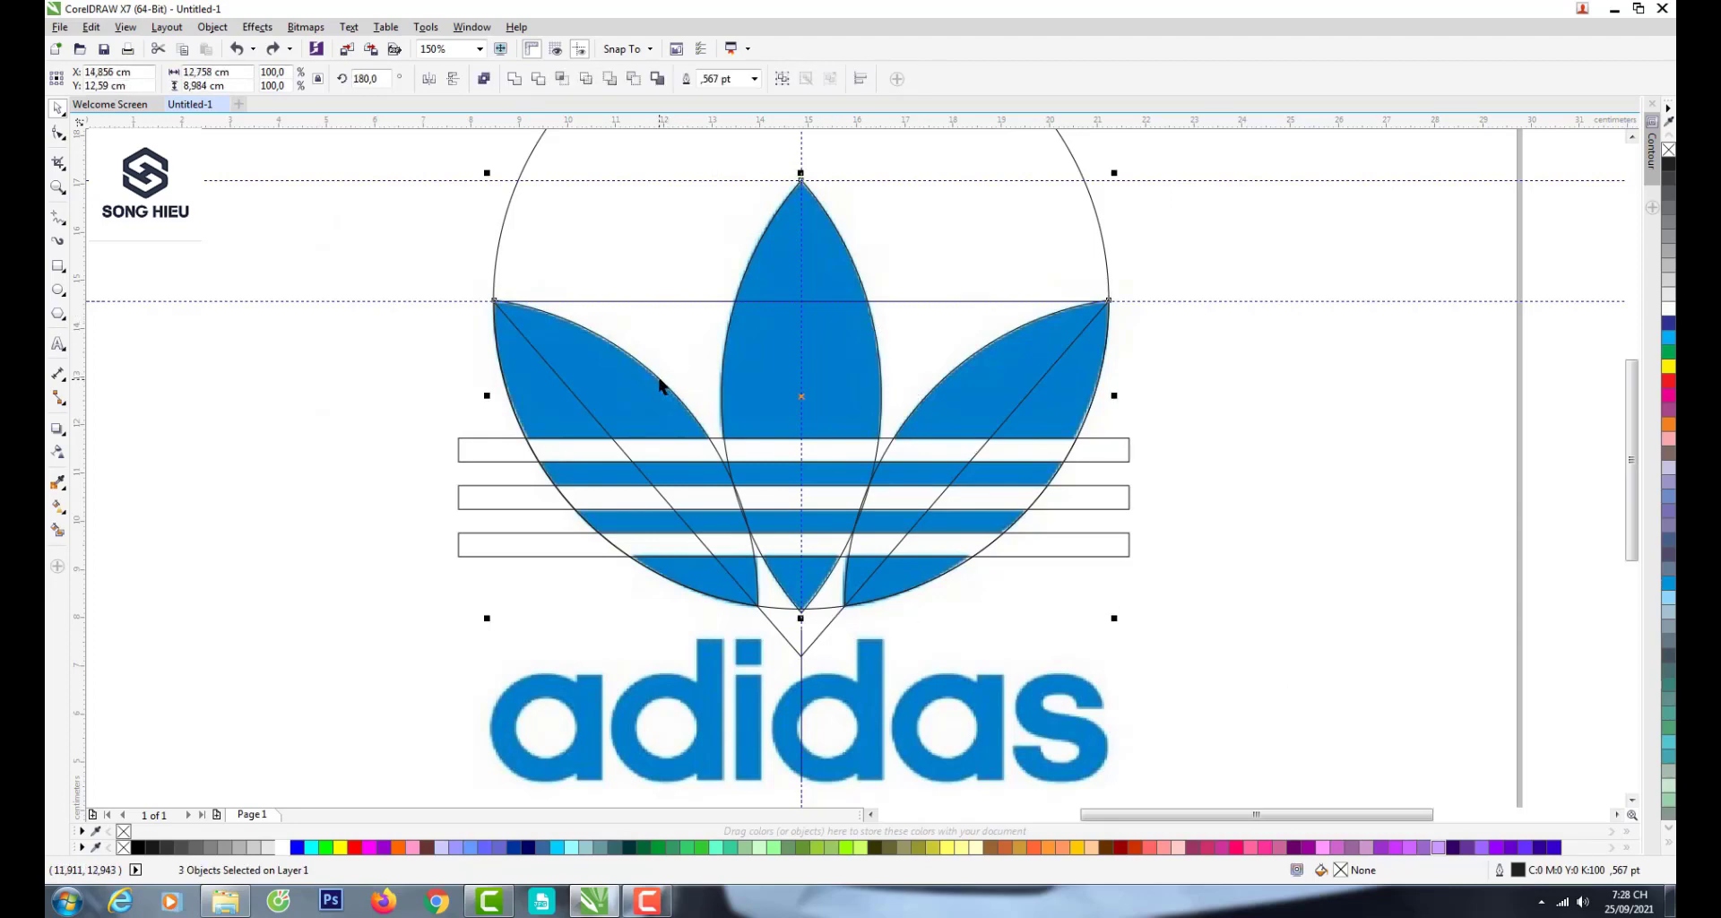
left_click(515, 80)
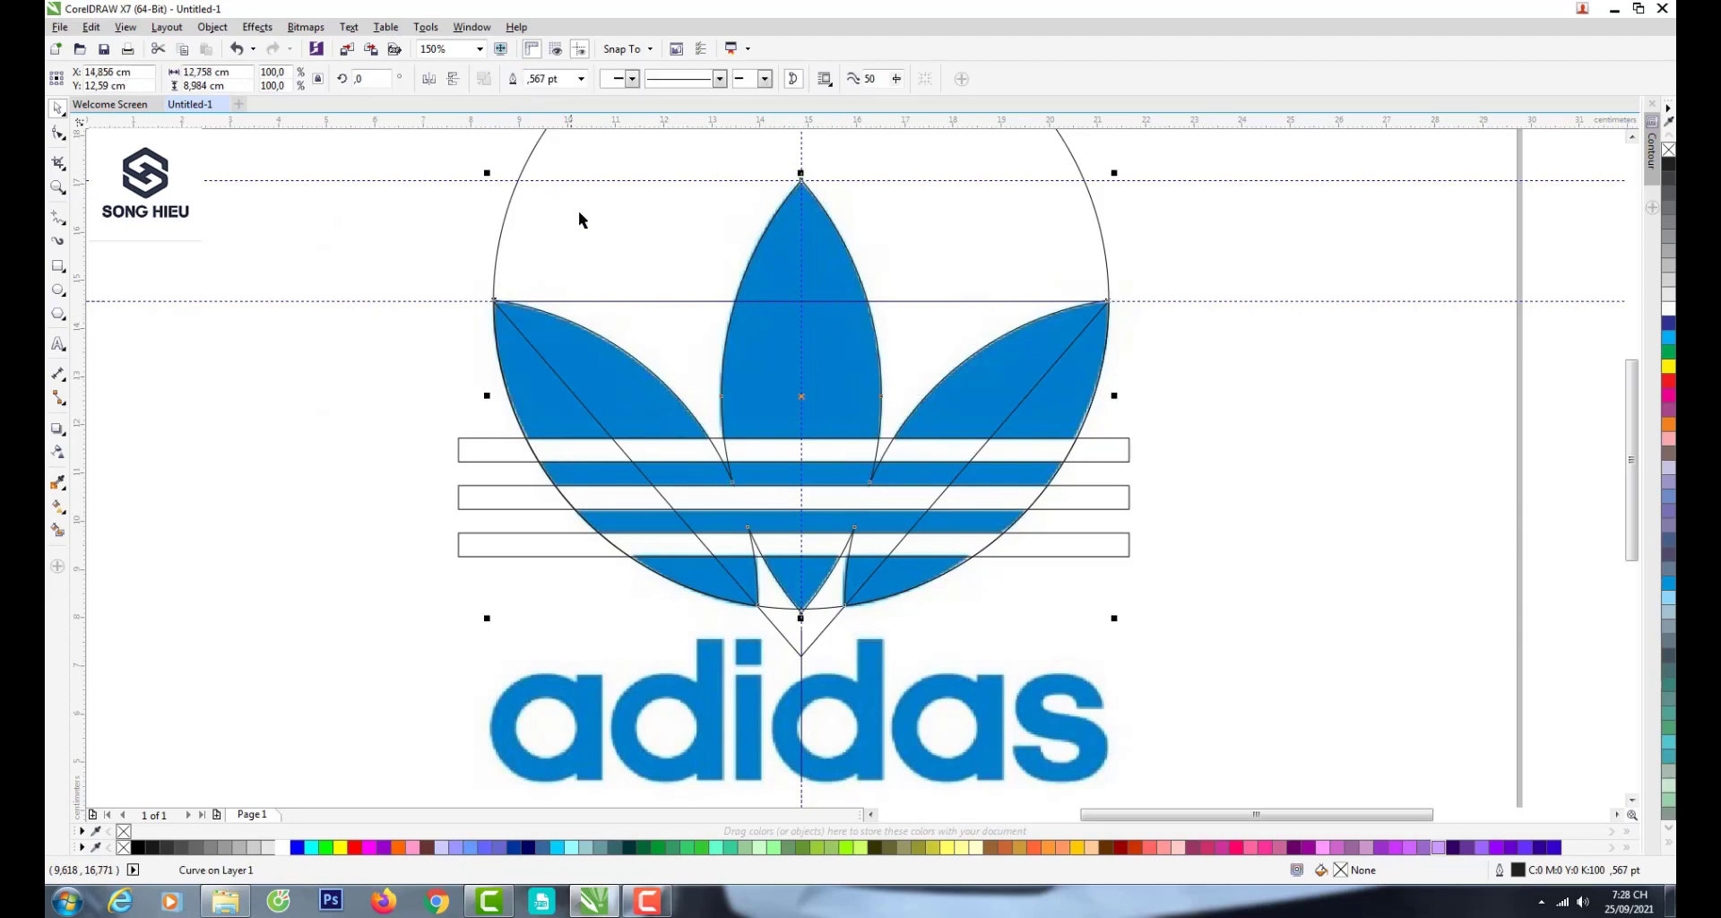
left_click(1126, 510)
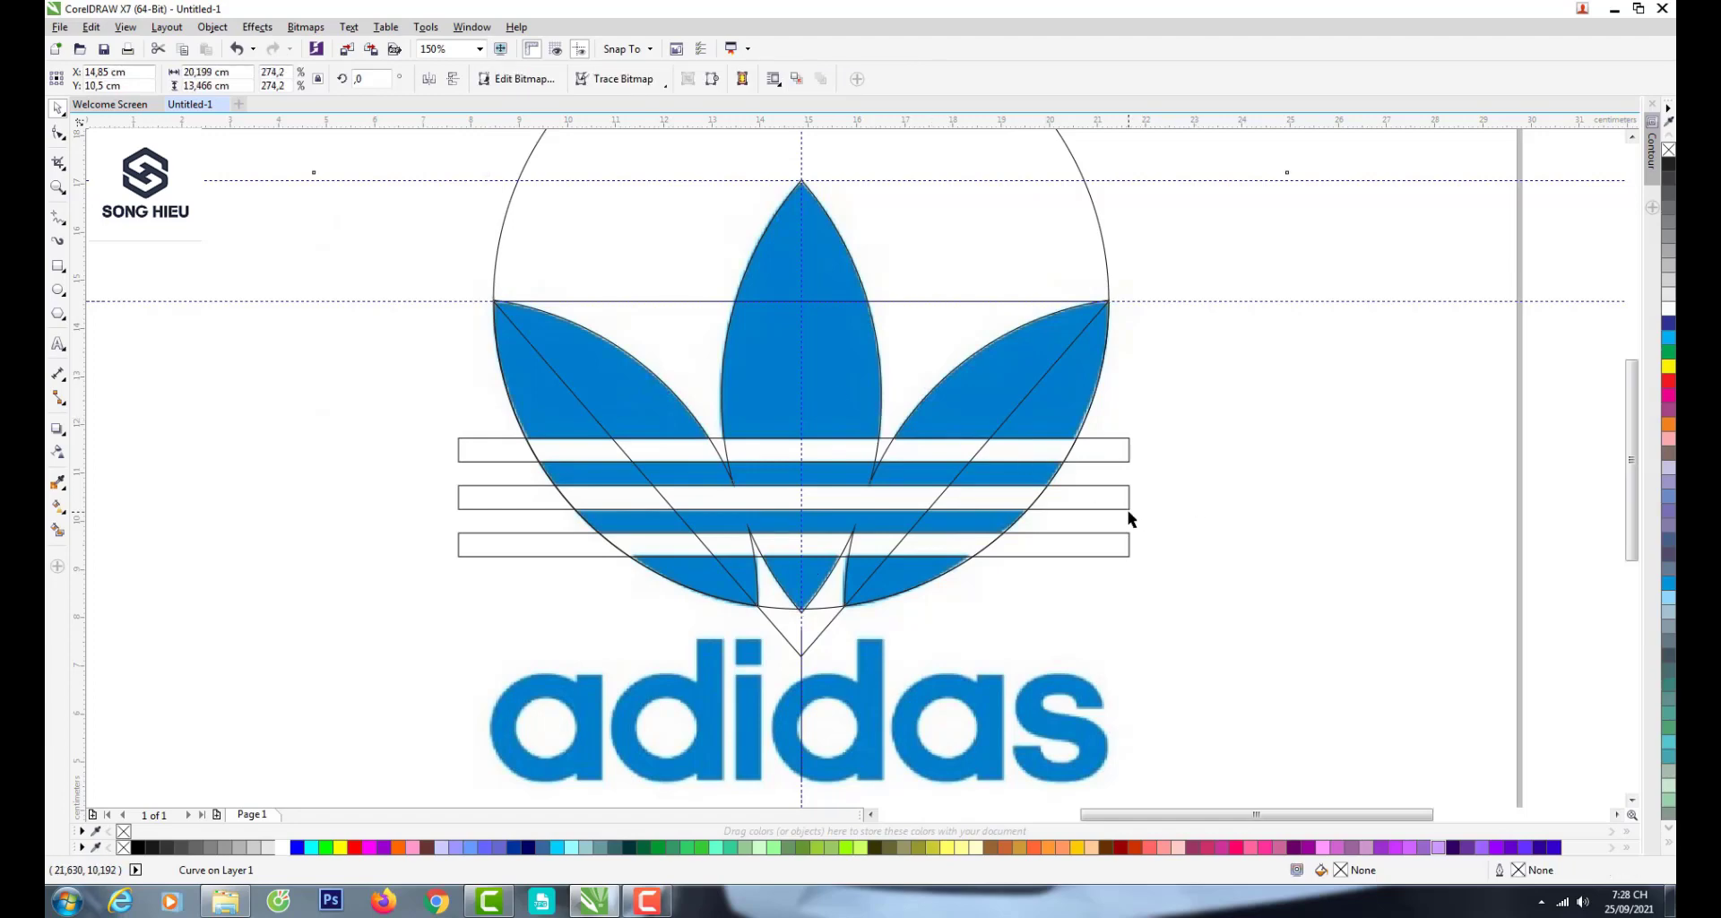
- Trim the welded leaf outline with the combined stripes, and delete the stripe object
left_click(1122, 504)
left_click(1013, 364, "shift")
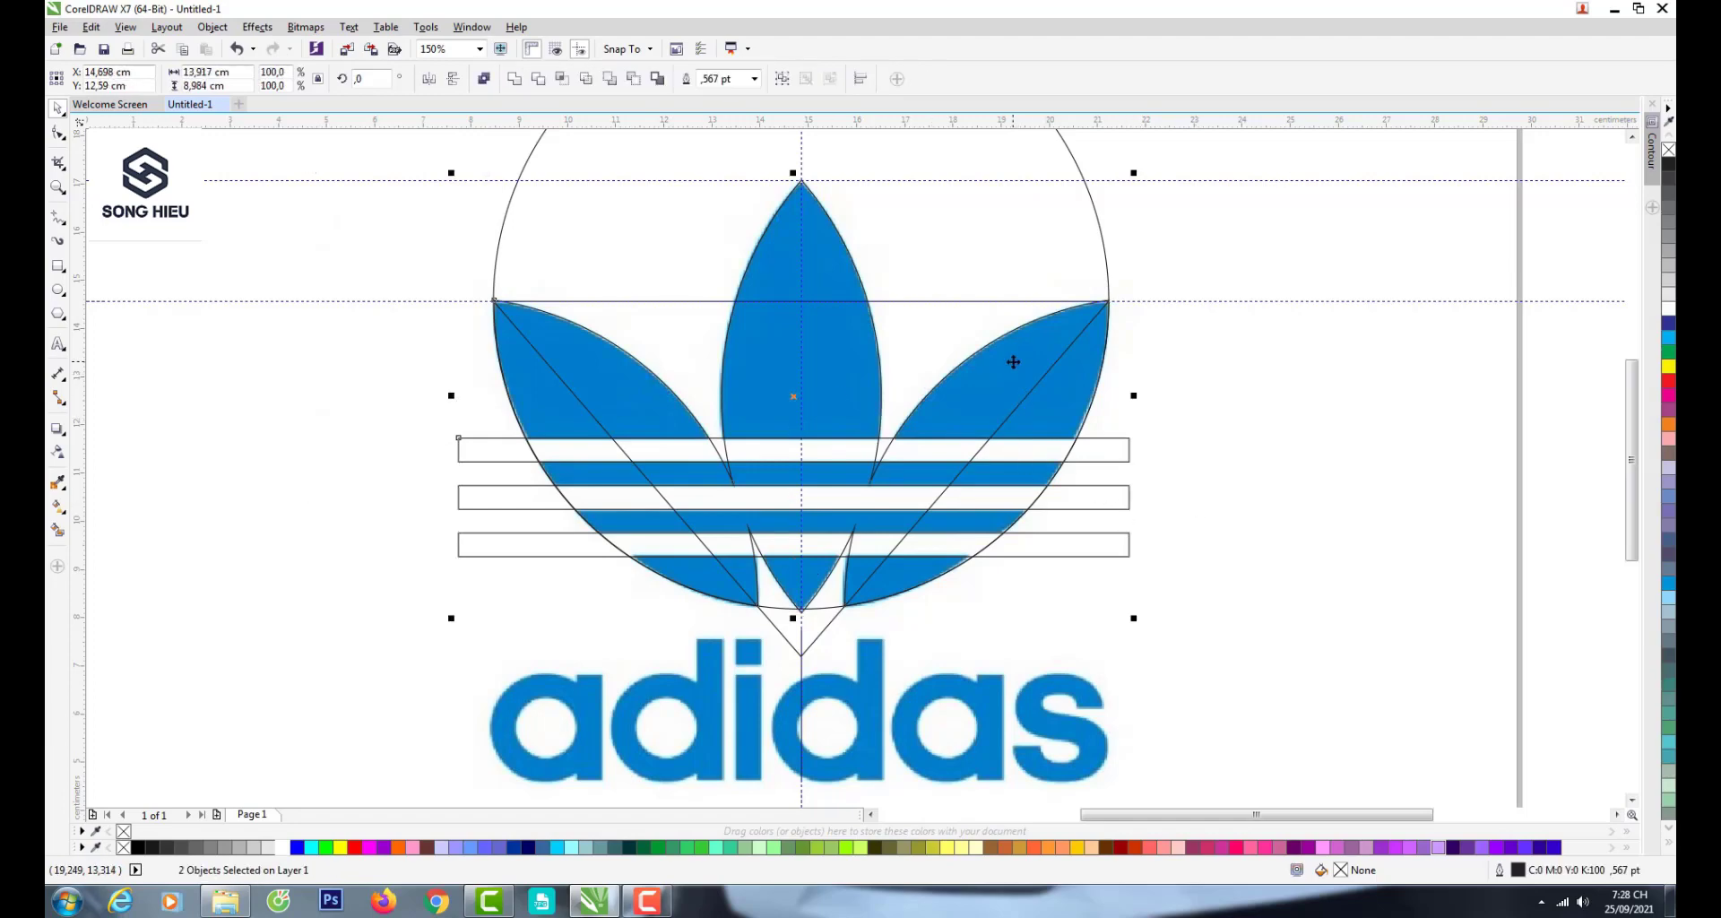
left_click(542, 84)
key("F3")
left_click(1039, 466)
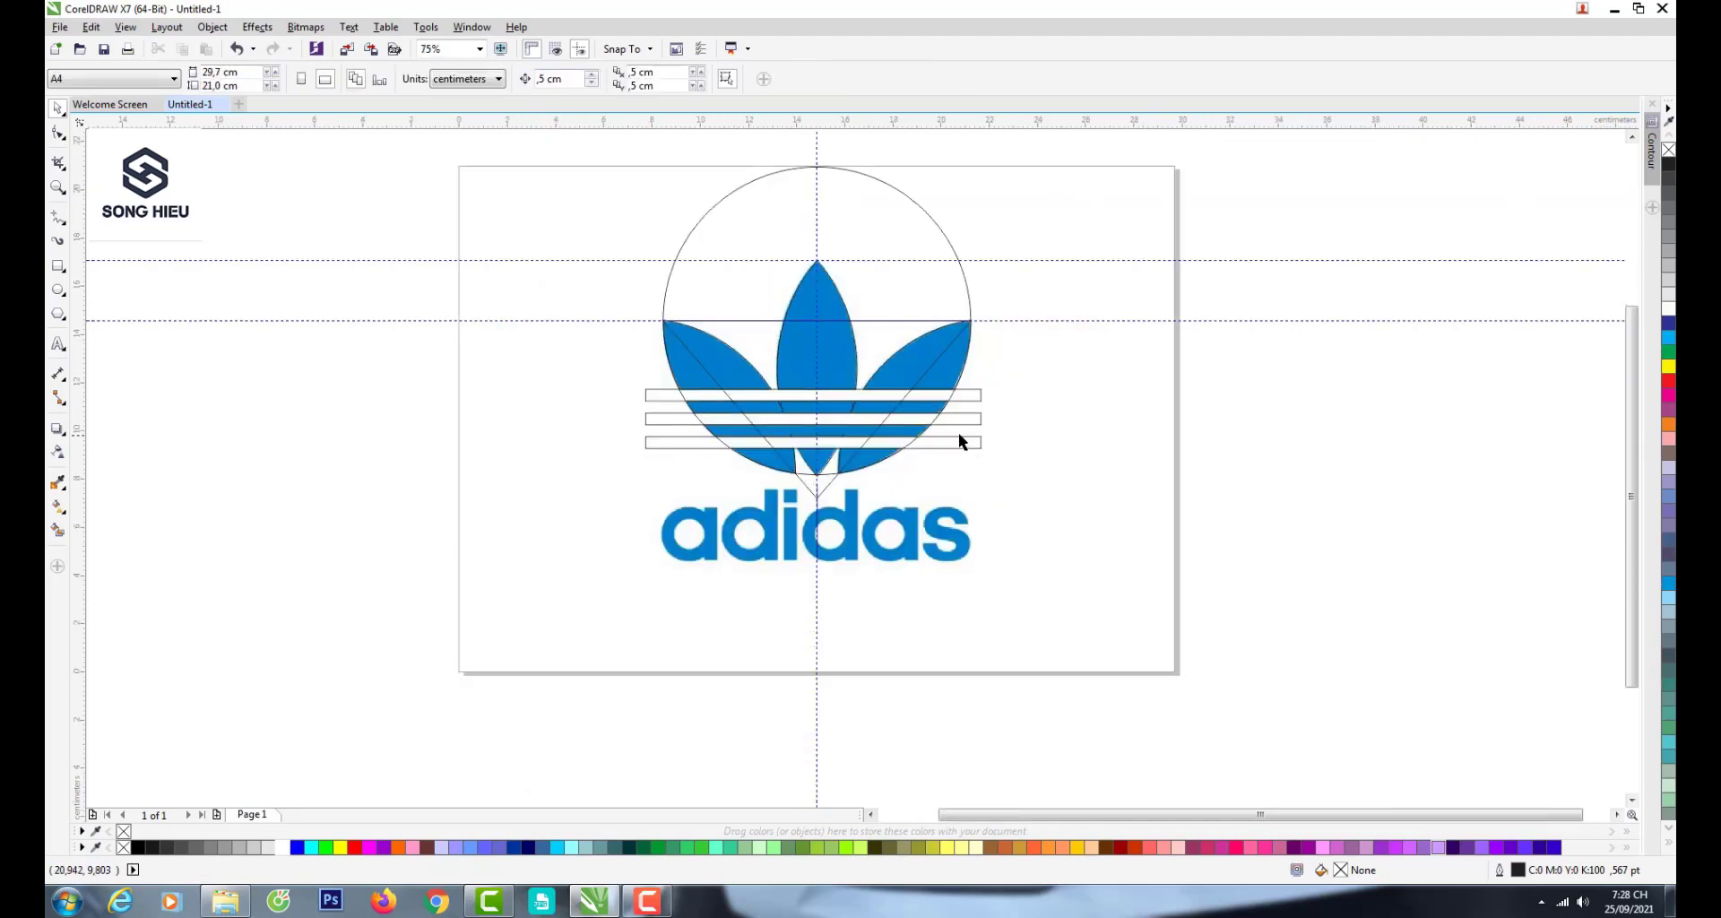
left_click(966, 431)
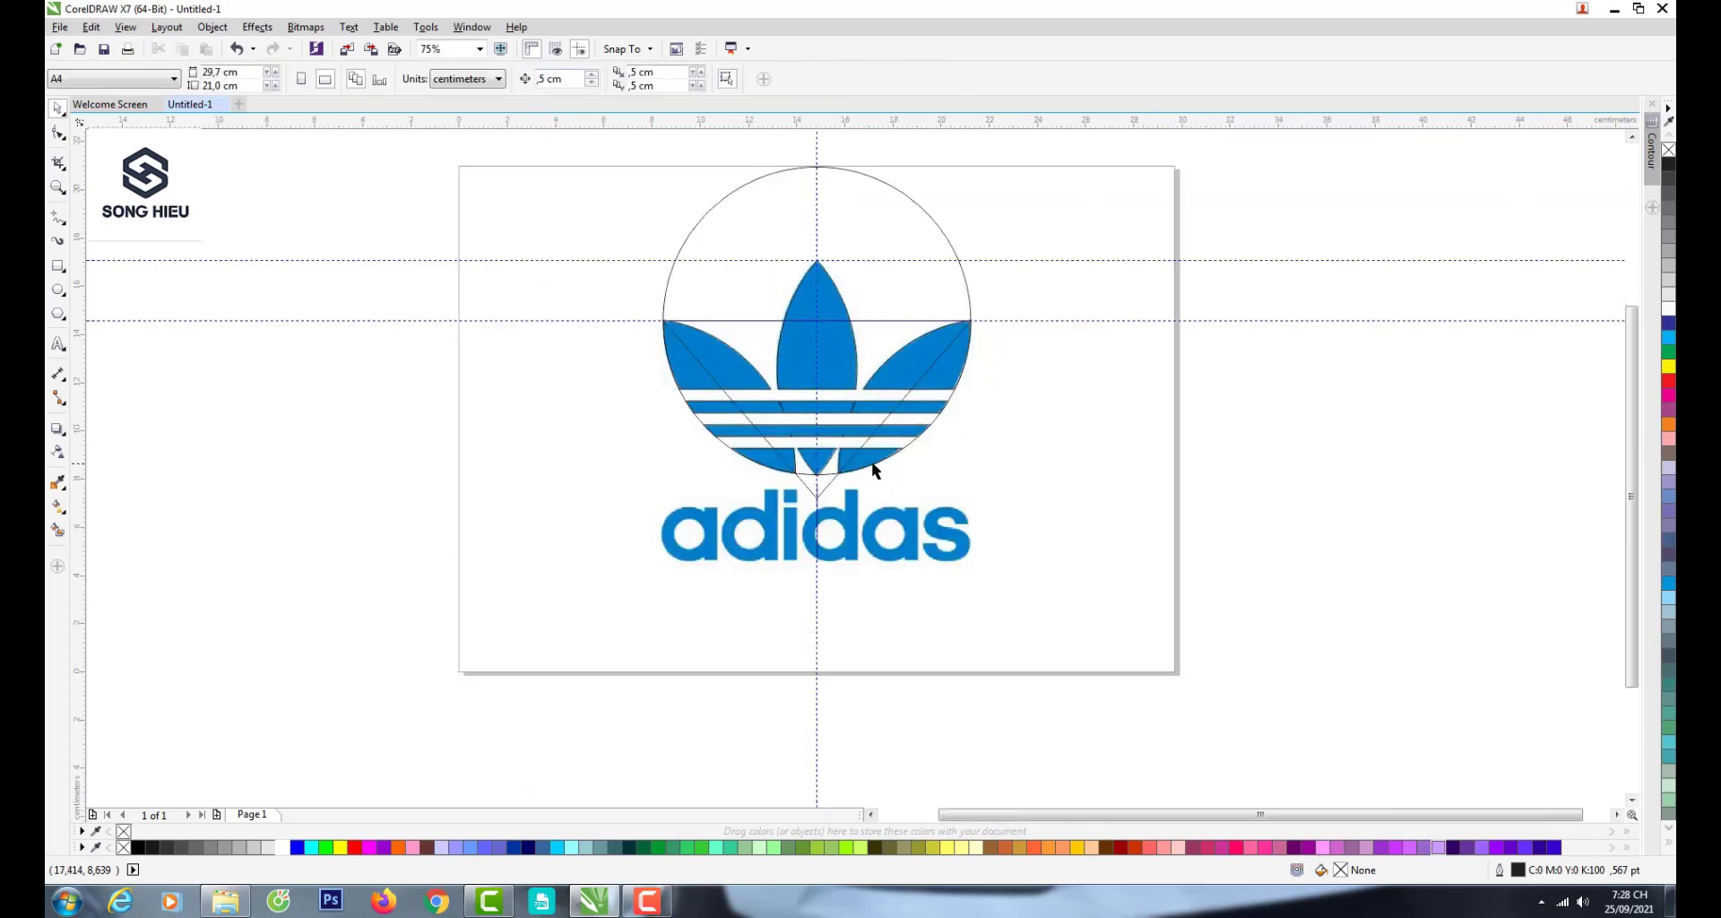
left_click(840, 478)
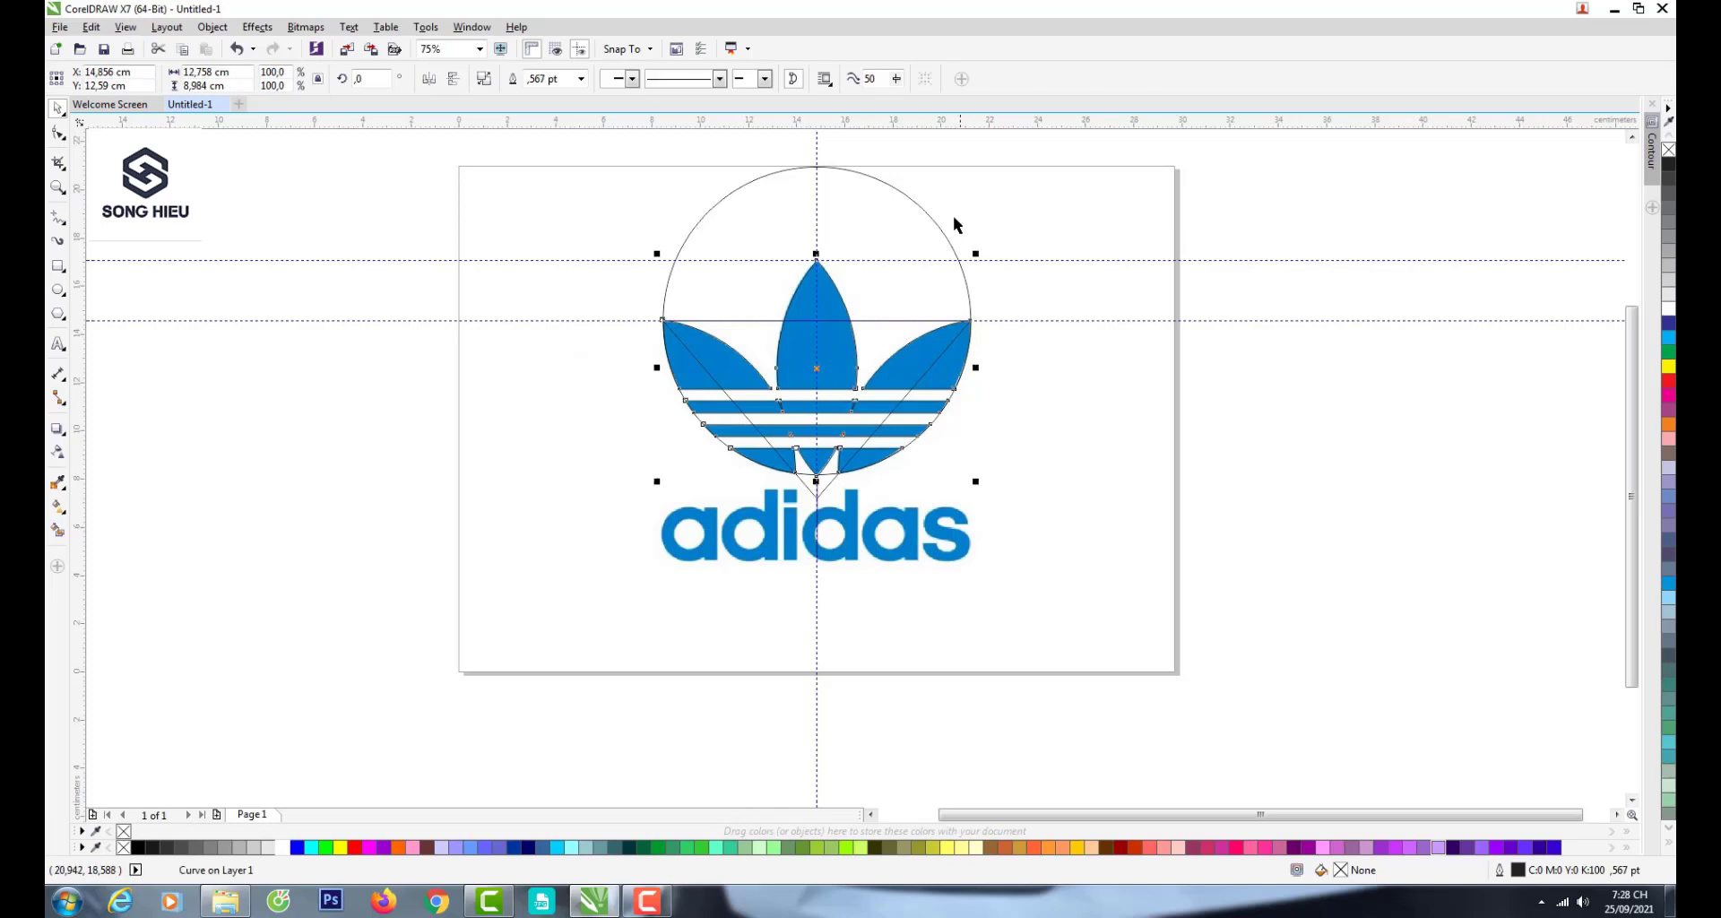
- Delete the large construction circle and the construction triangle around the trefoil
left_click(928, 213)
key("Delete")
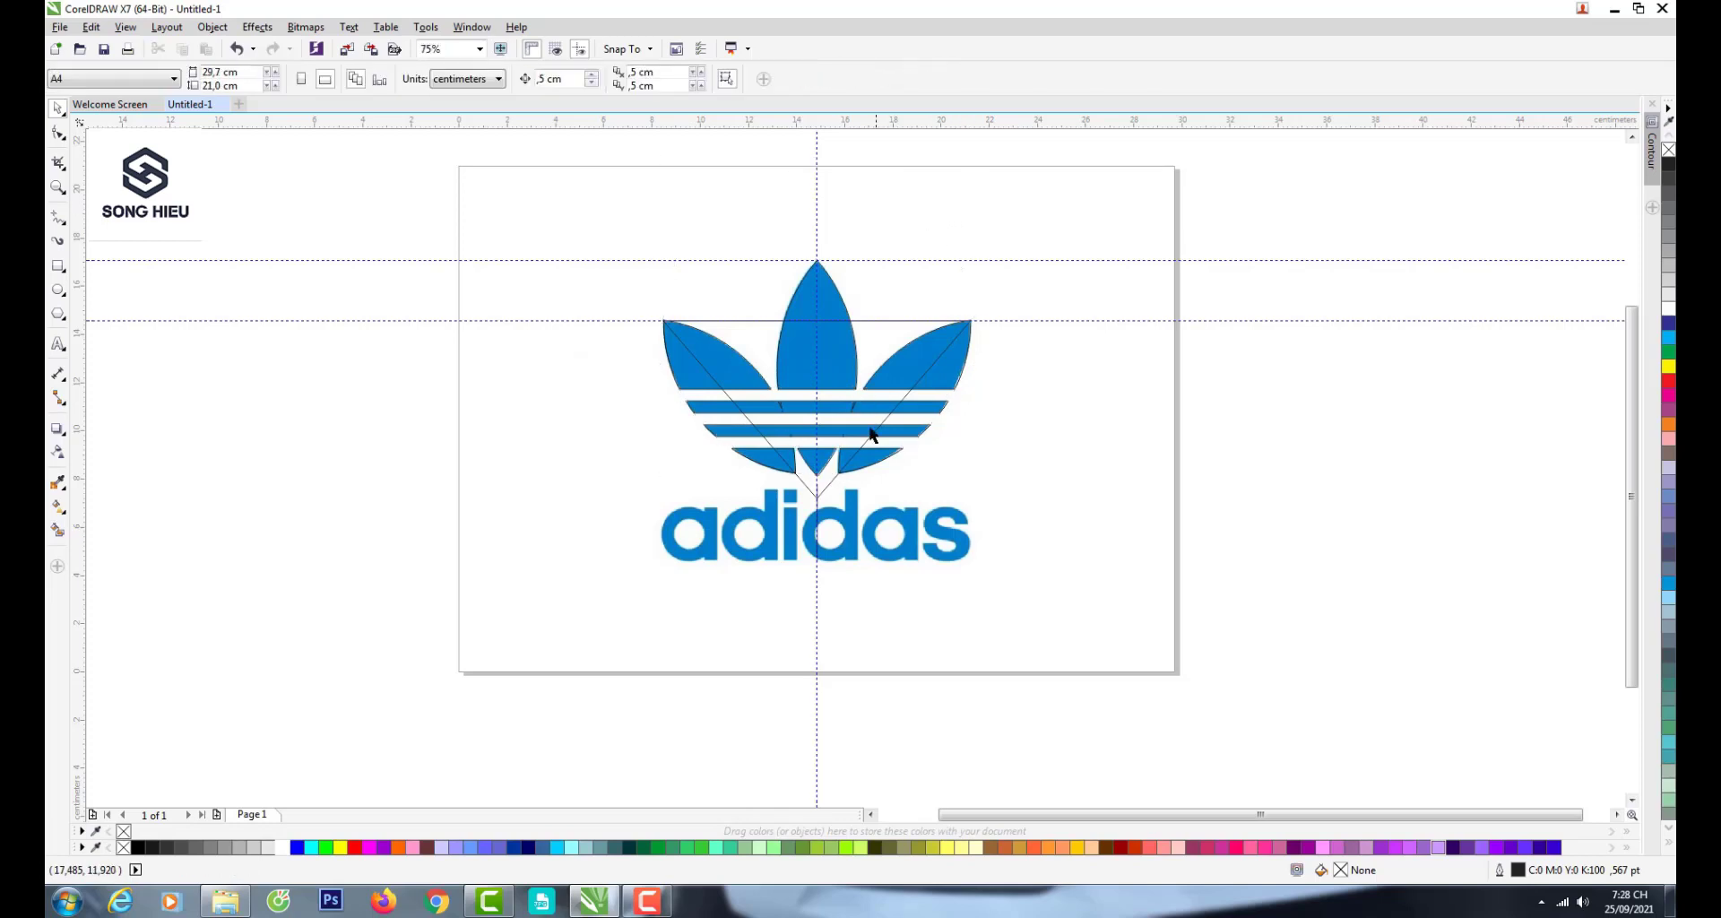
left_click(831, 471)
key("Delete")
- Add the artistic text "adidas" below the bitmap wordmark and set its font to UTM Avo
left_click(58, 345)
left_click(702, 609)
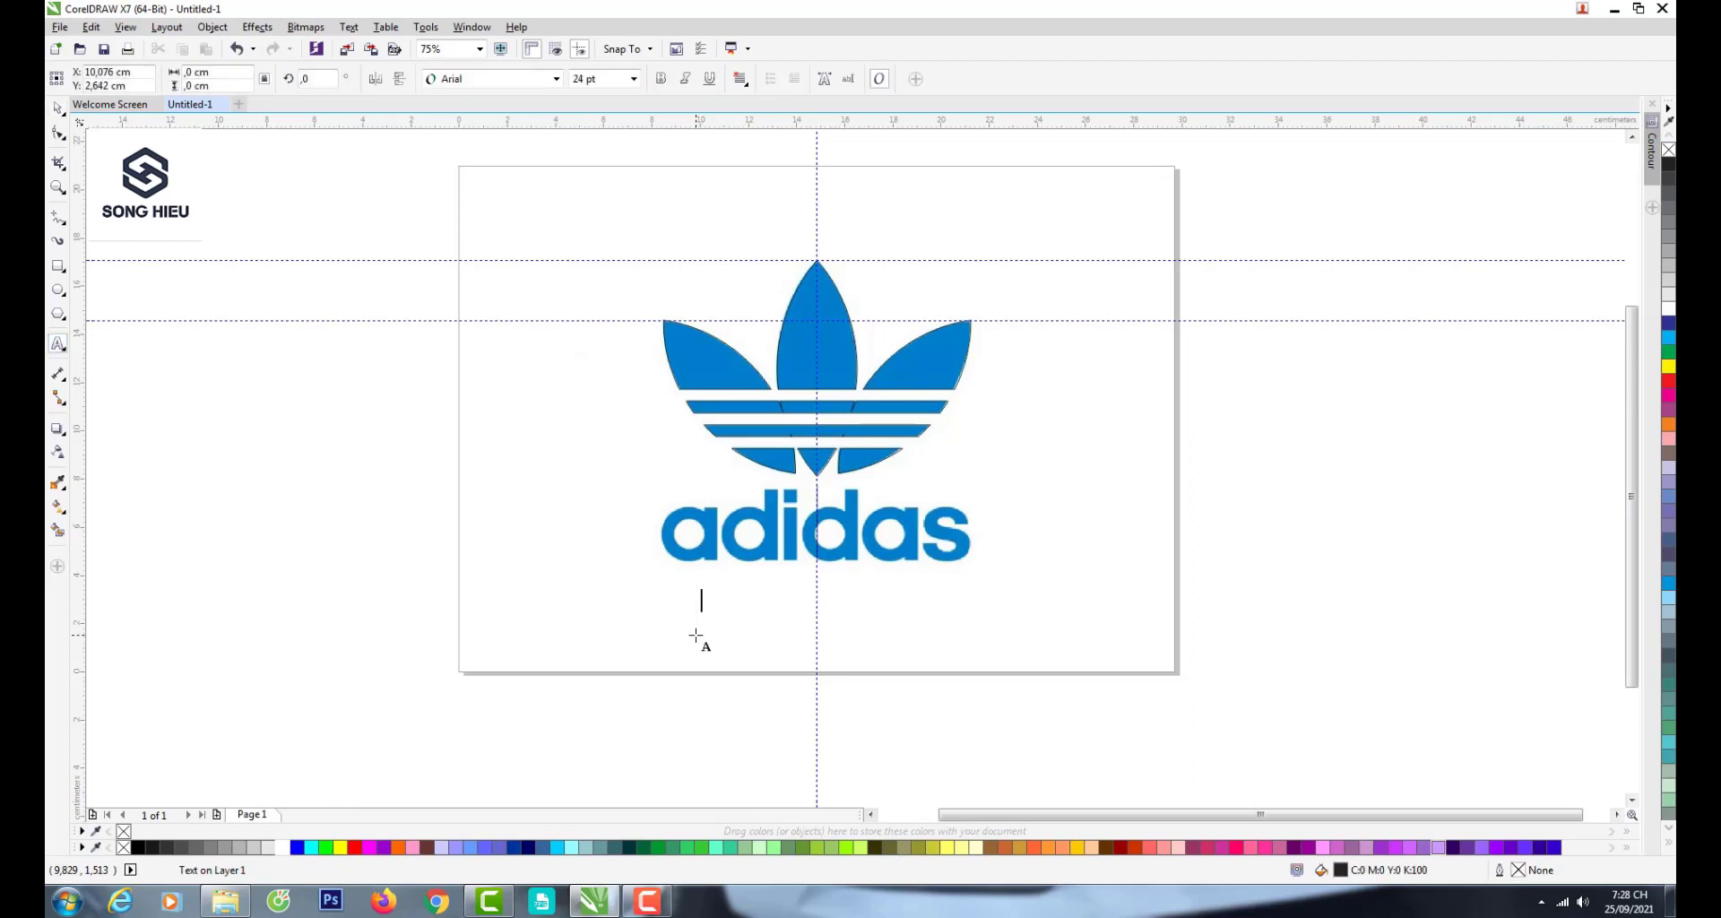
type("ad")
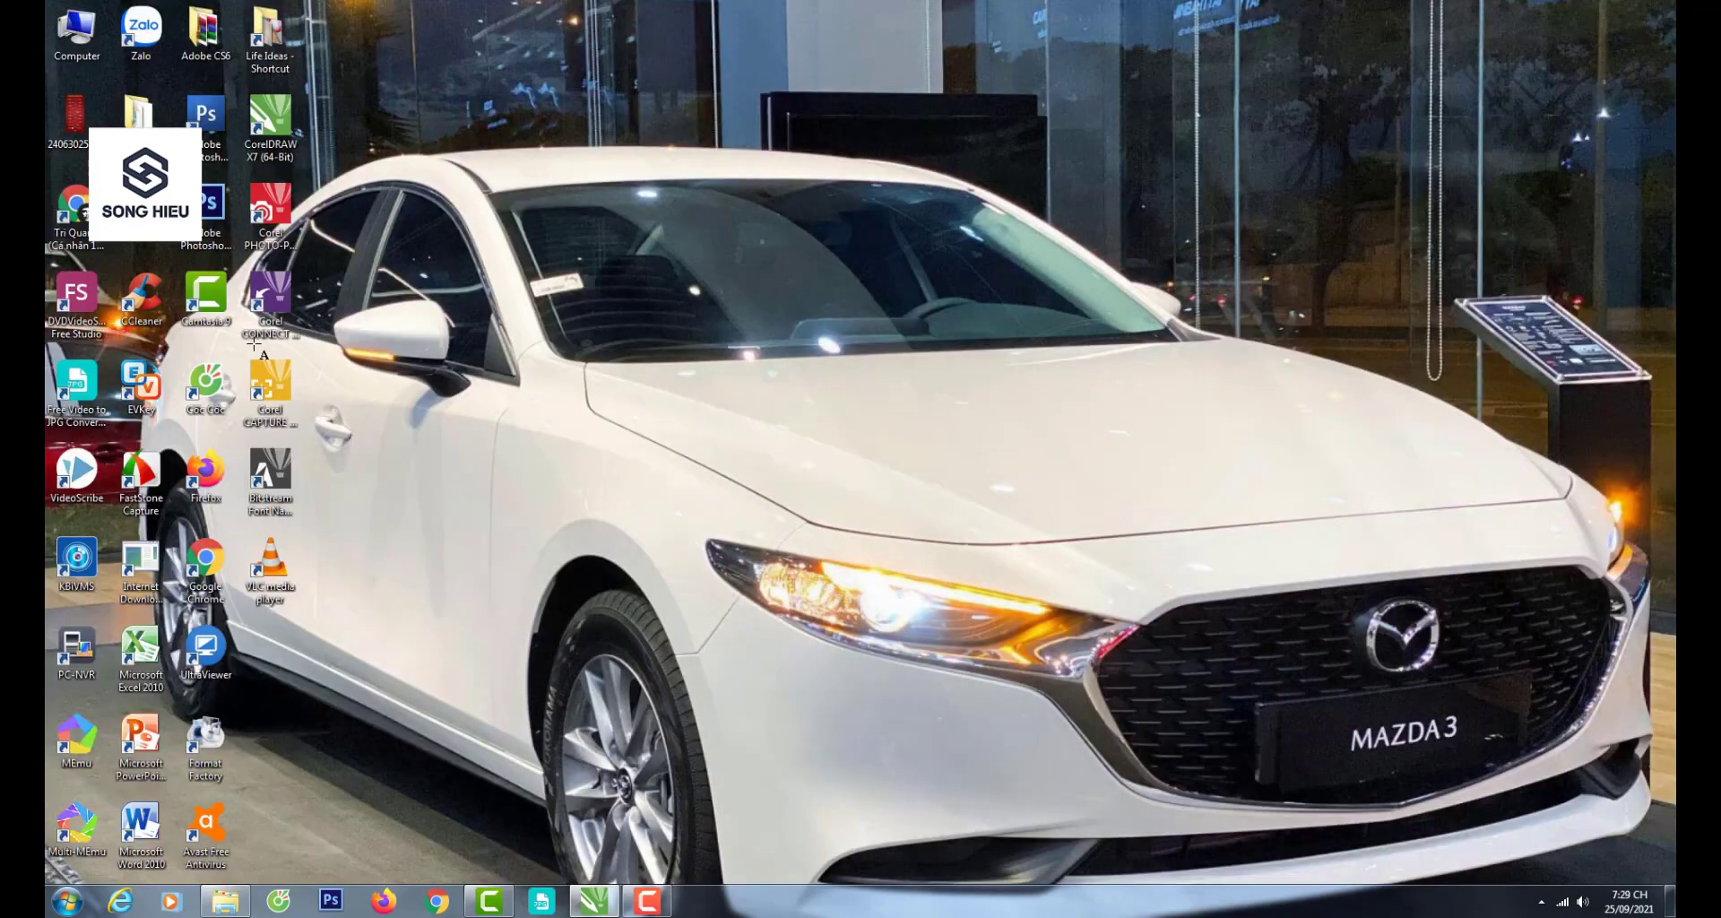
key("ctrl+space")
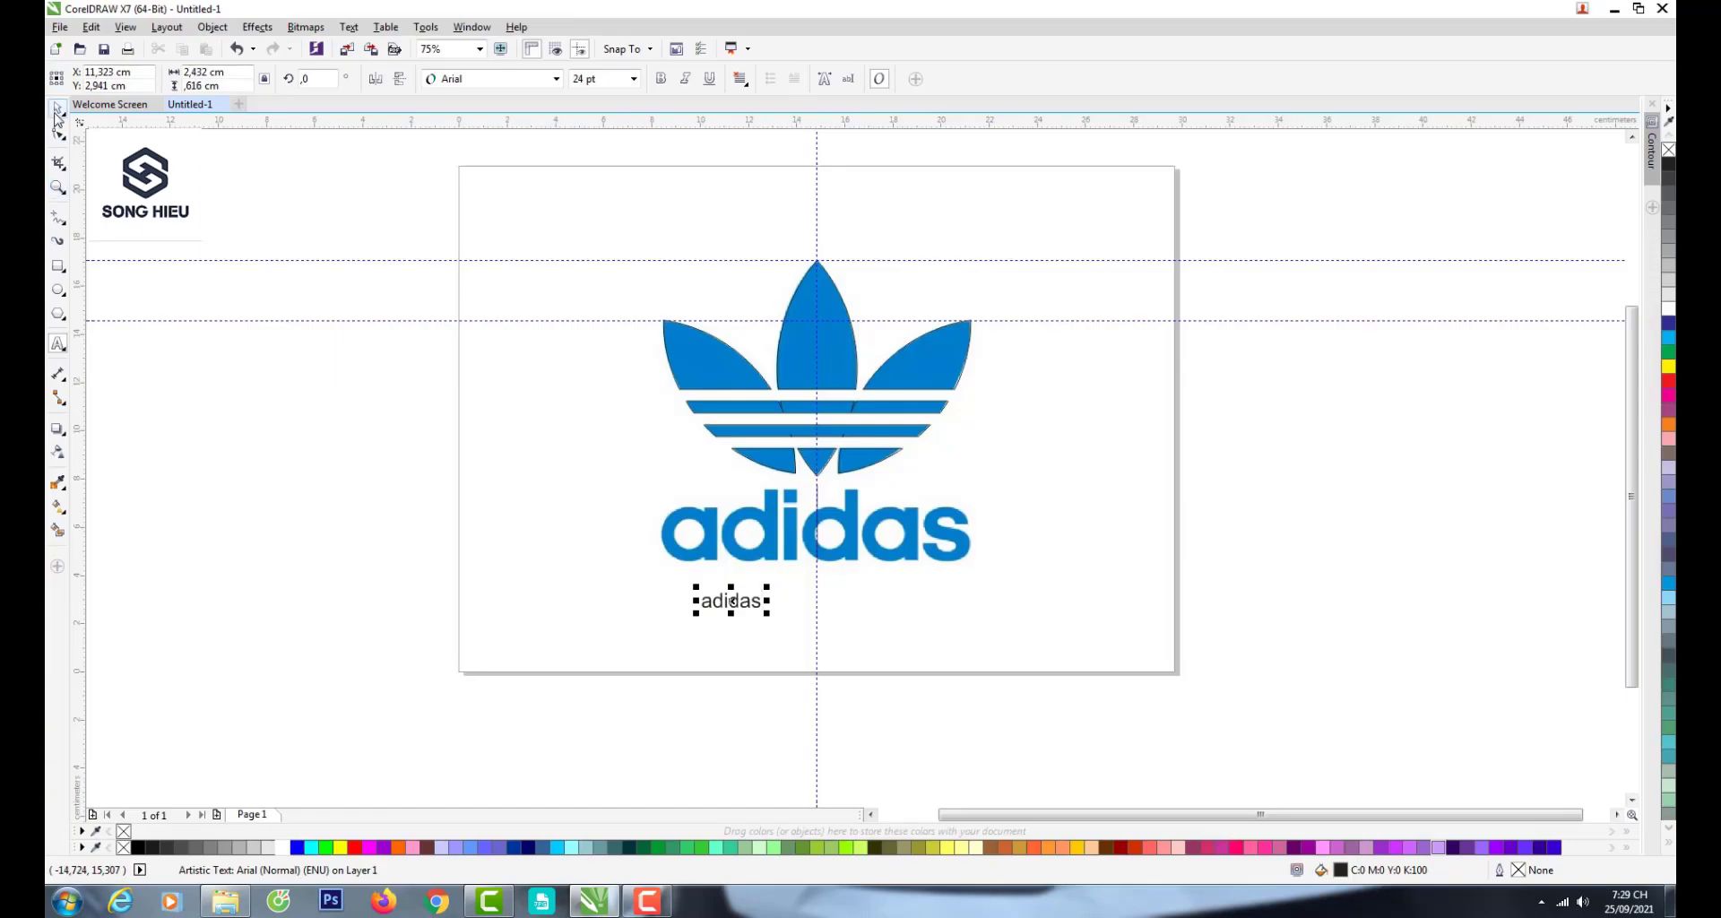
left_click(542, 78)
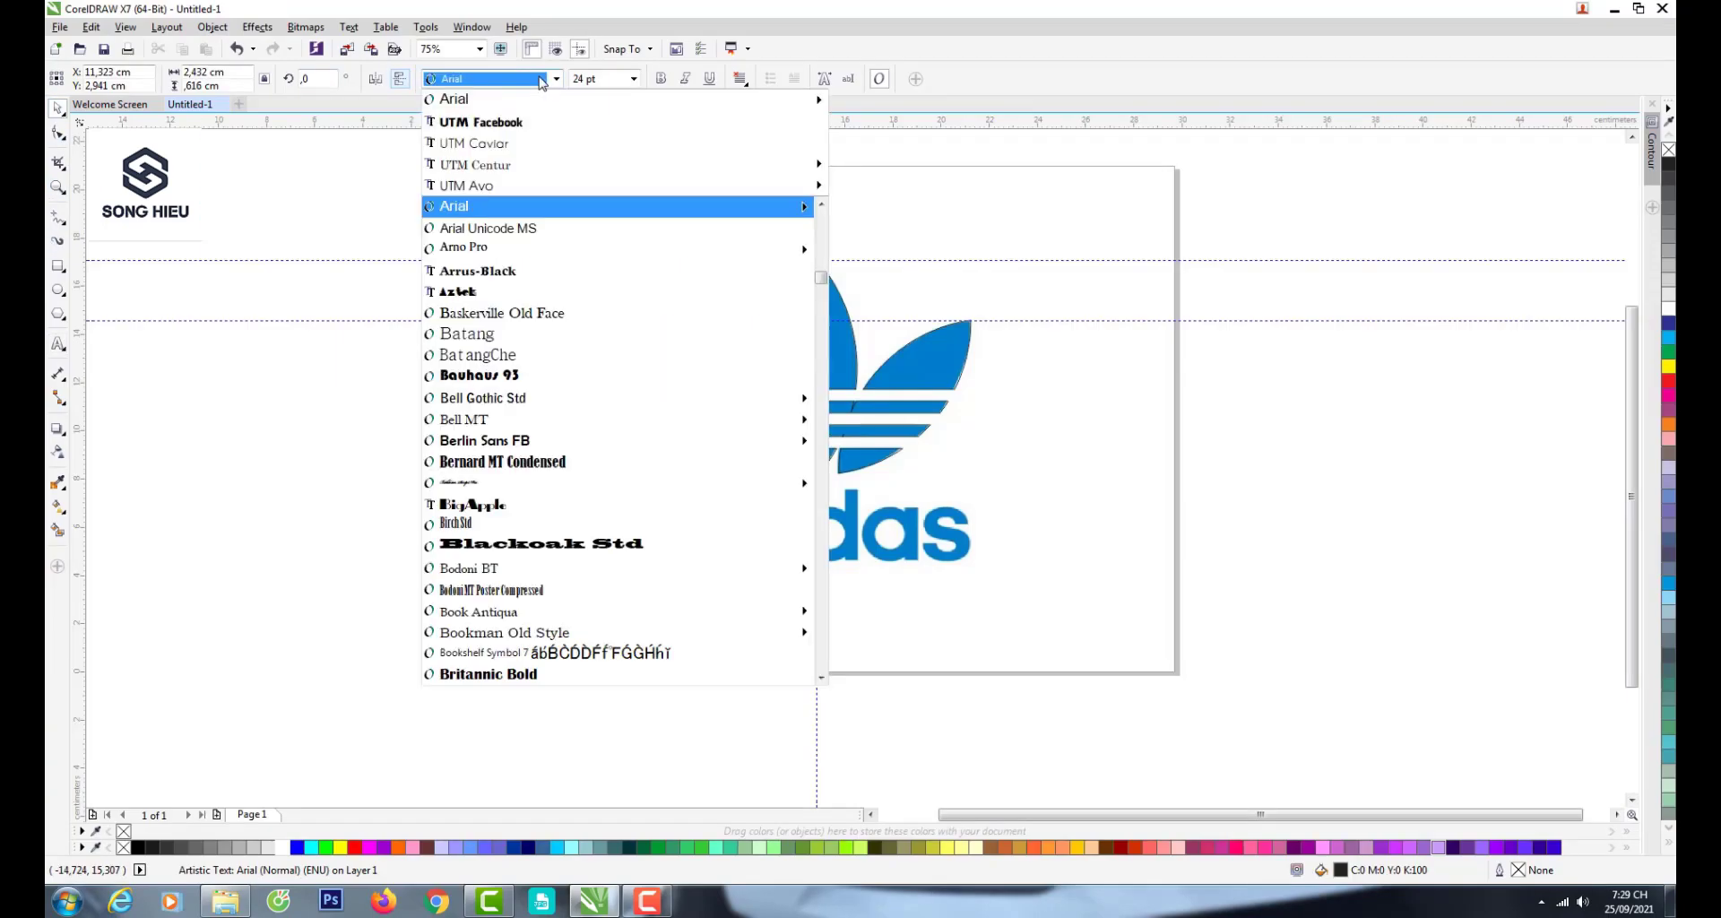
left_click(503, 188)
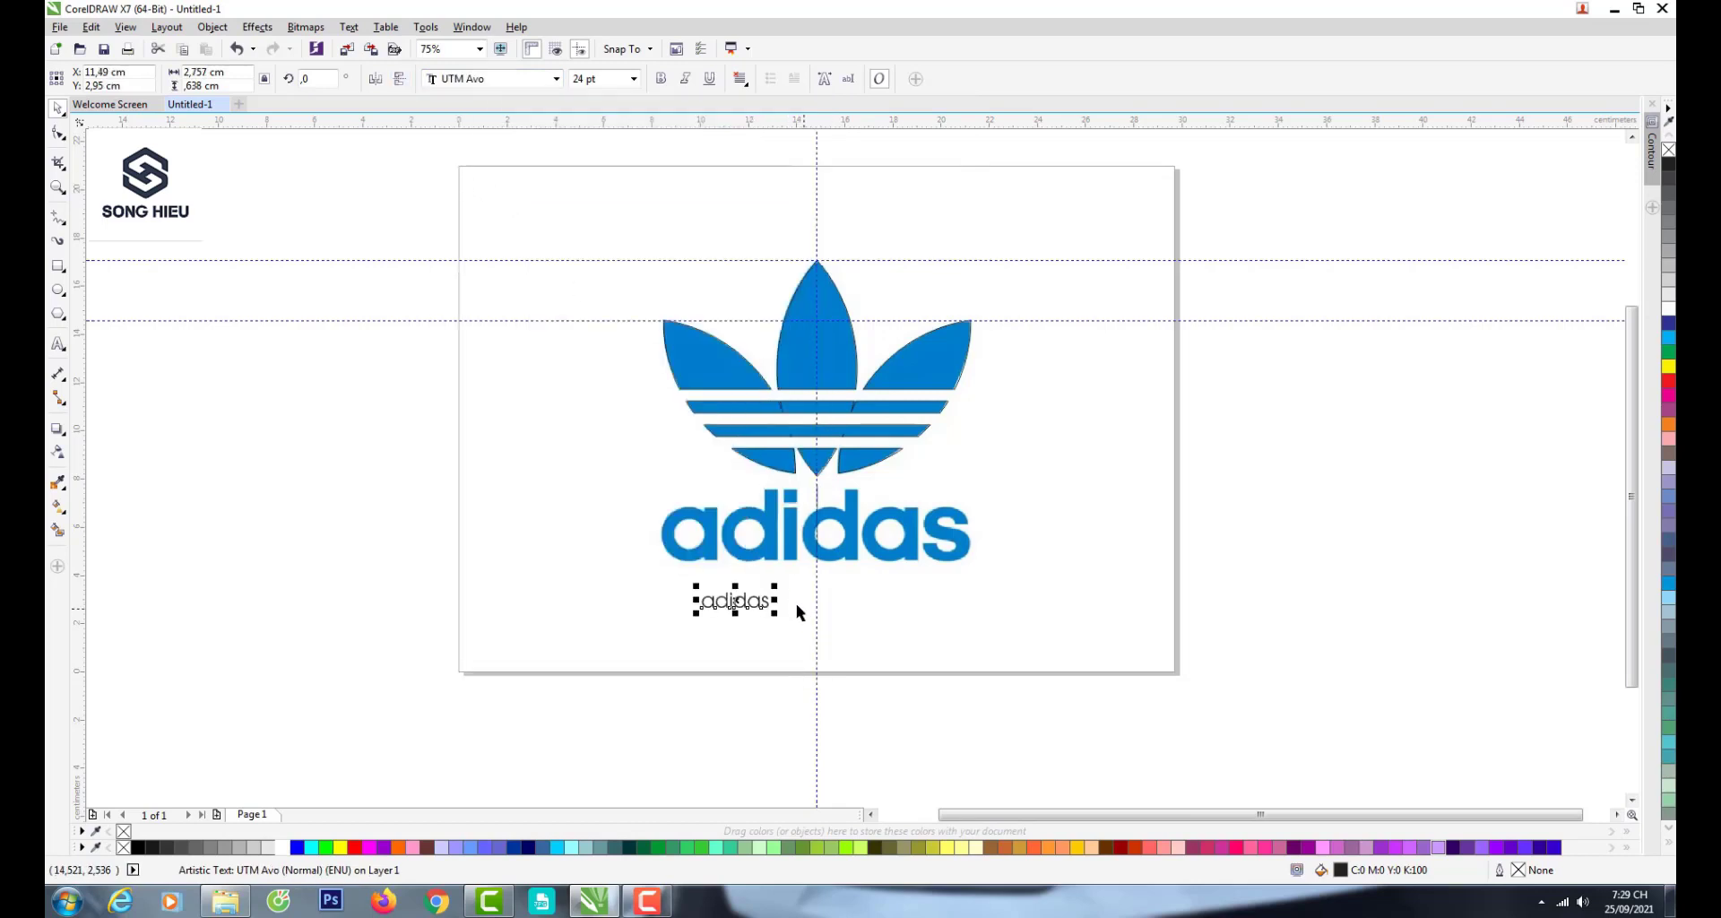
- Enlarge the text to about 106 pt in bold, and move it over the bitmap's adidas wordmark
left_click_drag(775, 585, 1000, 516)
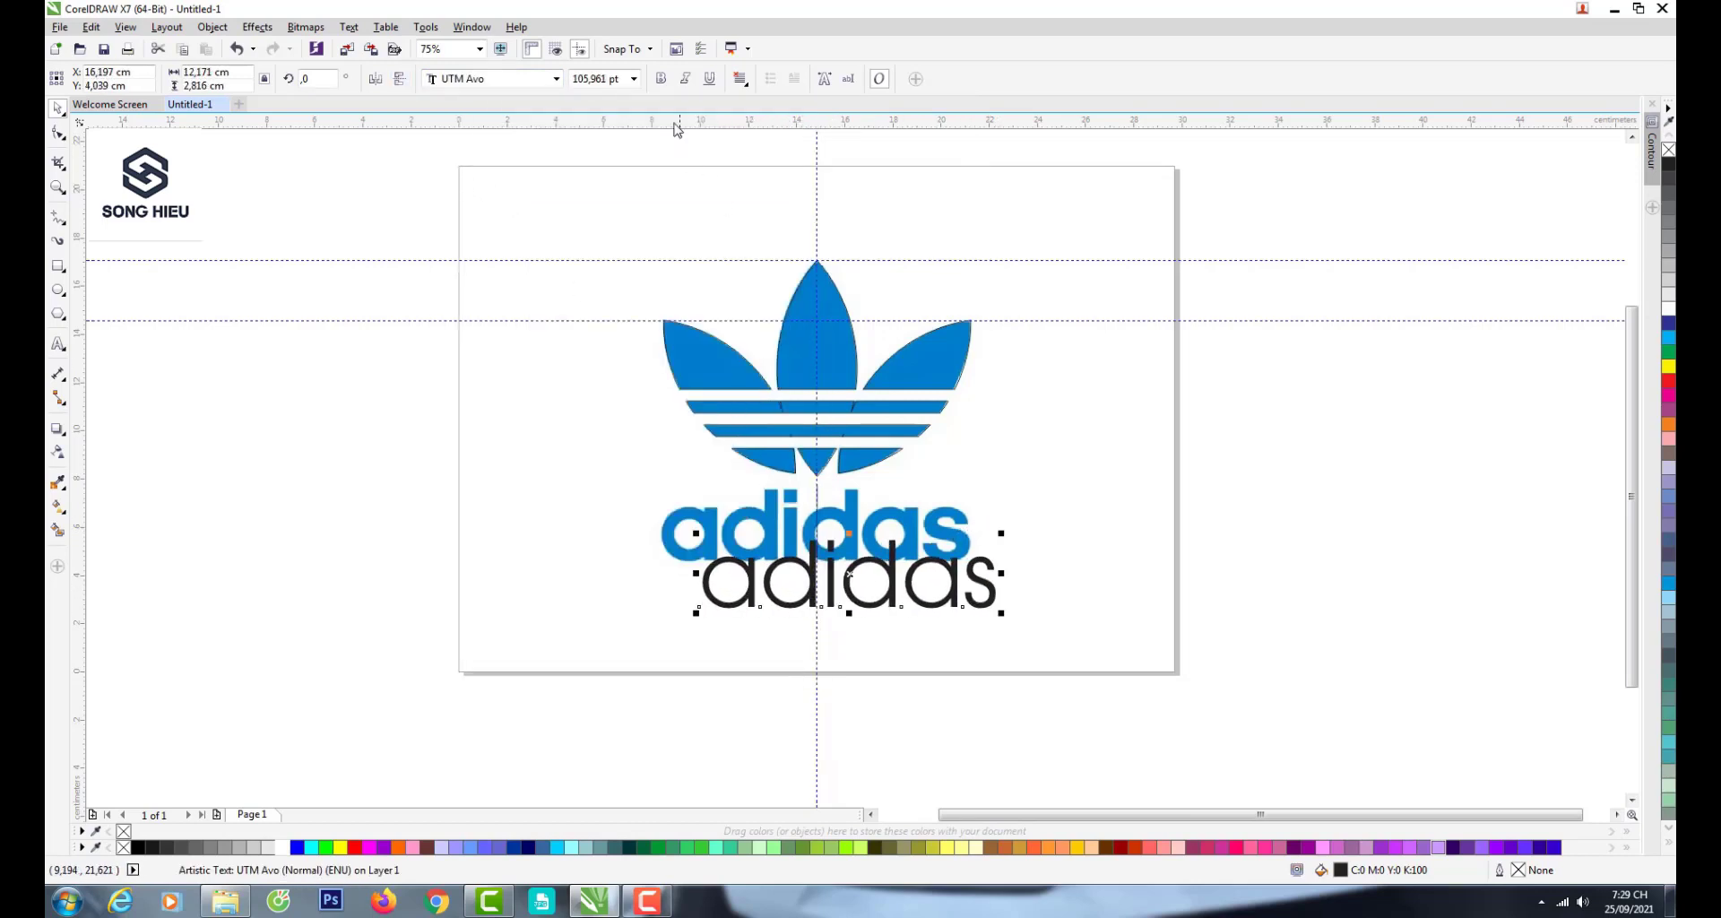
left_click(661, 78)
left_click_drag(744, 570, 705, 521)
- Narrow the text to about 12.87 cm, and scale it up proportionally to about 108 pt to match the wordmark's height
scroll(993, 551, "up", 1)
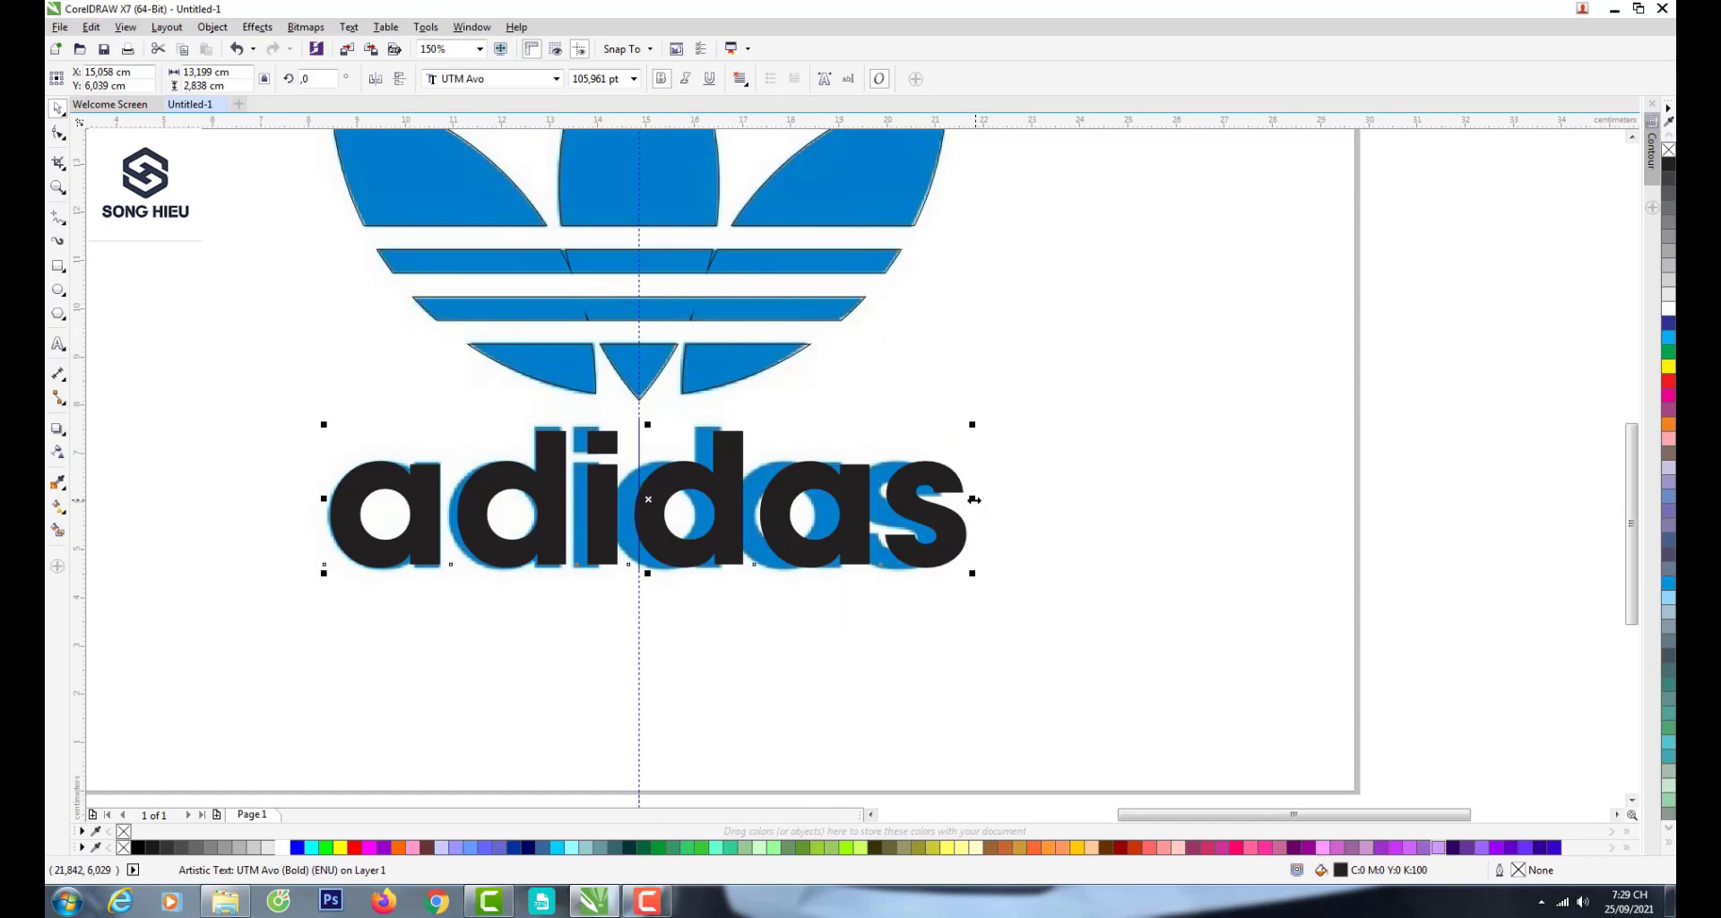
left_click_drag(973, 499, 956, 499)
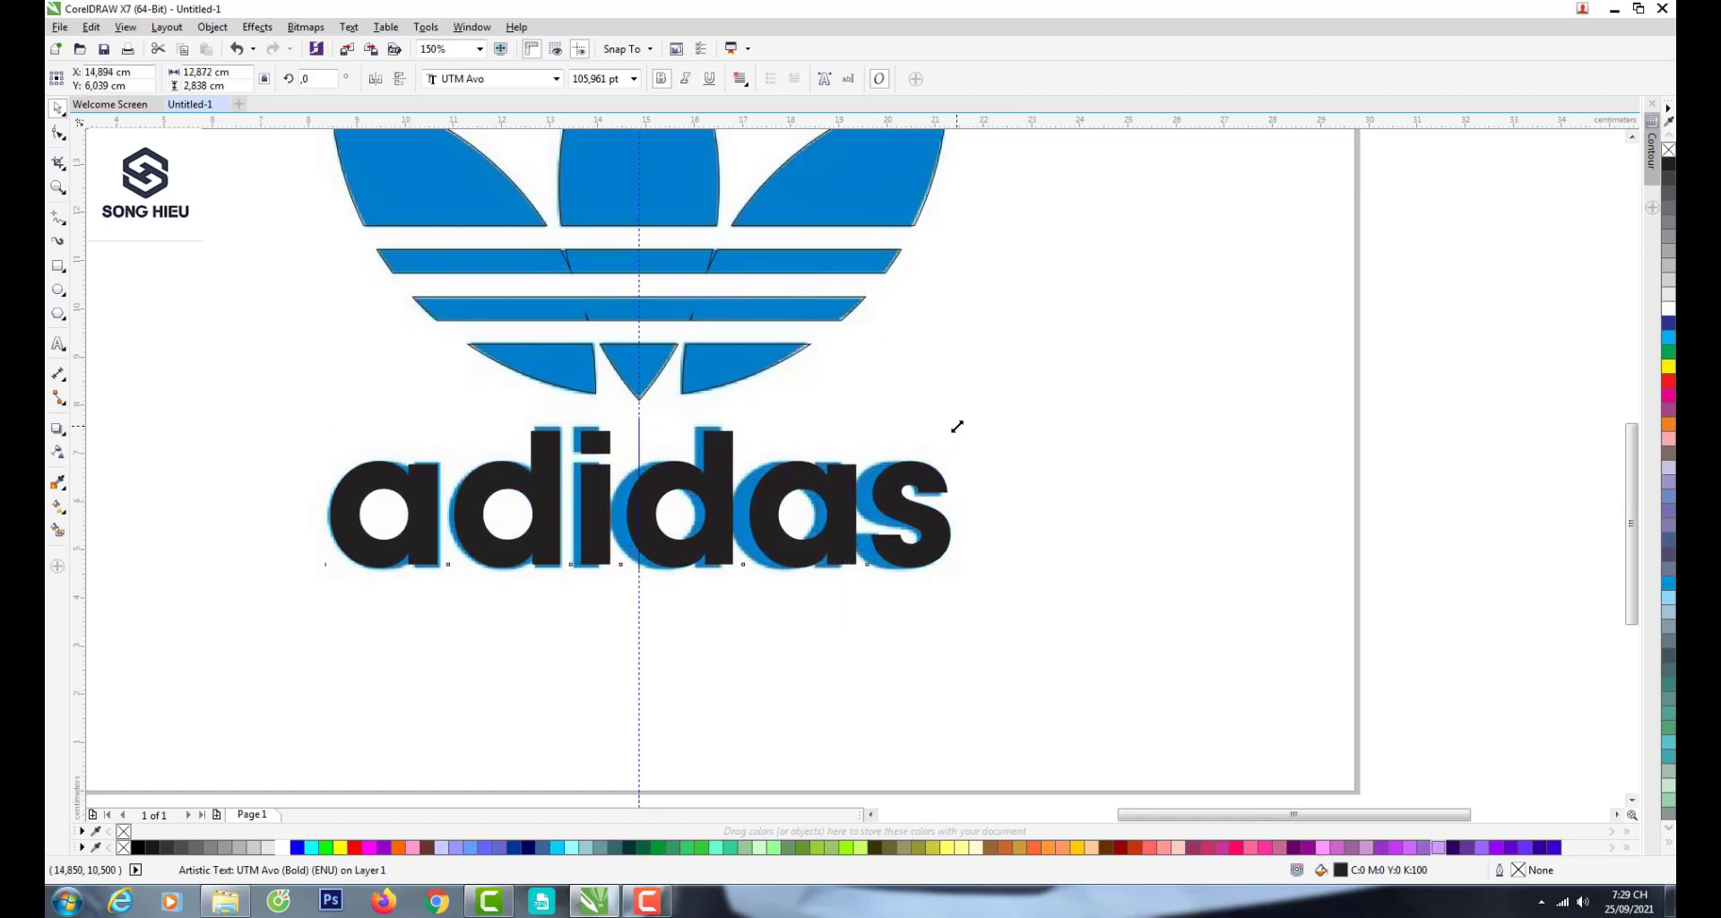
left_click_drag(956, 429, 969, 415)
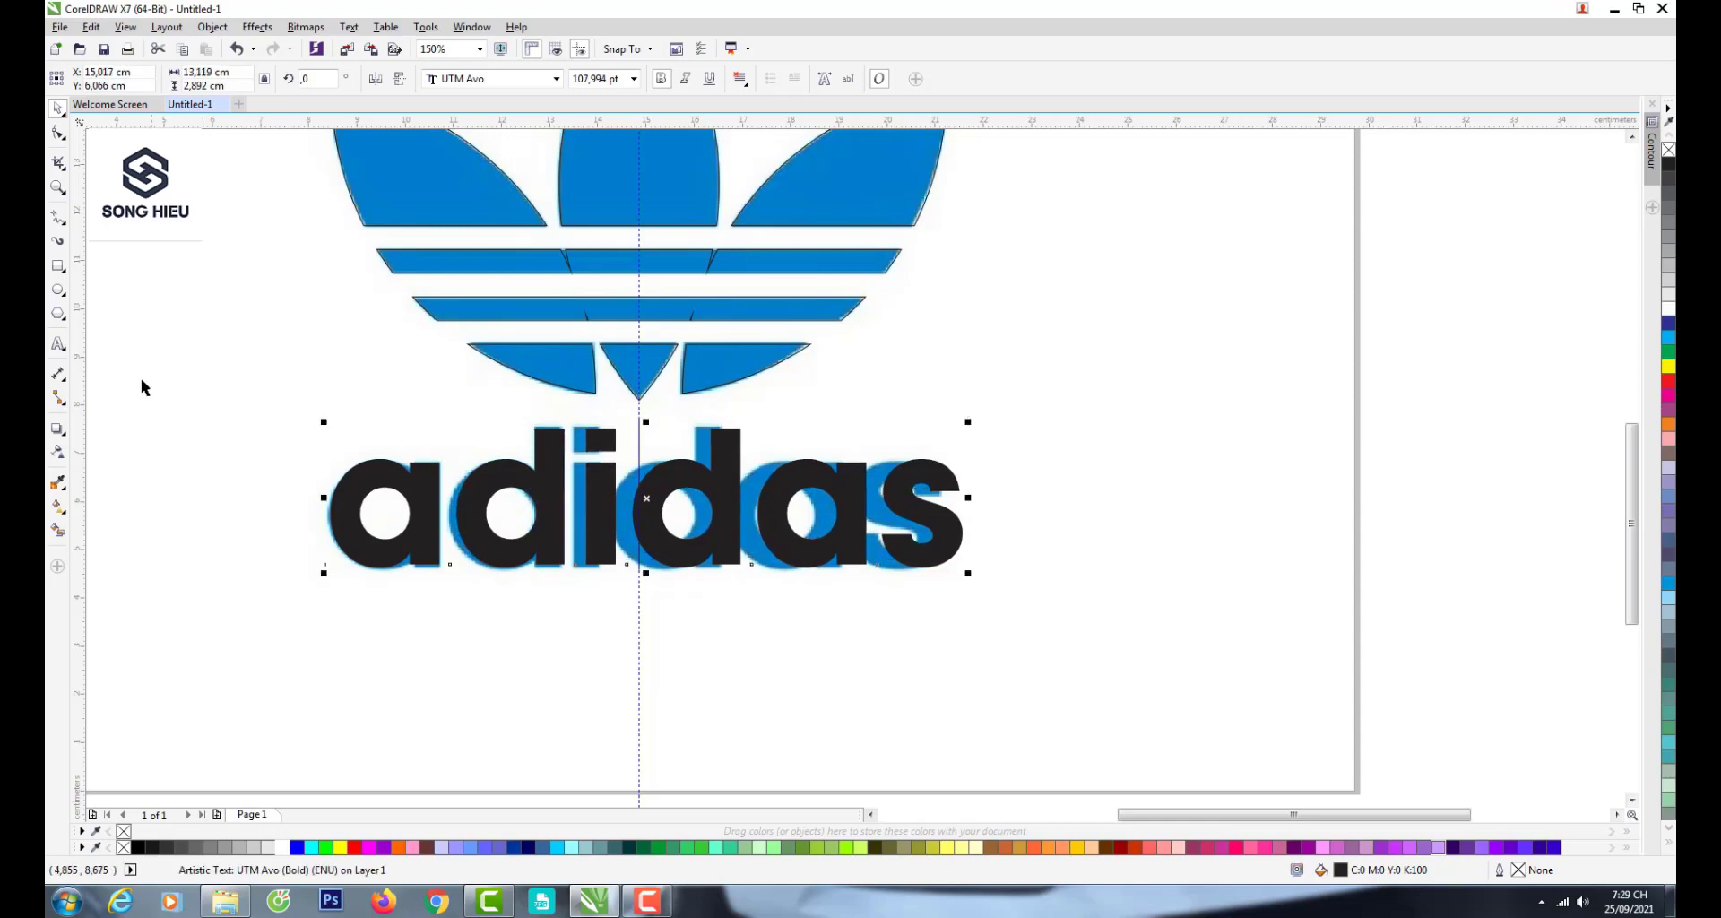
- Tighten the text's letter spacing with the Shape tool until it is about 12.47 cm wide, aligning the letters with the wordmark
left_click(58, 133)
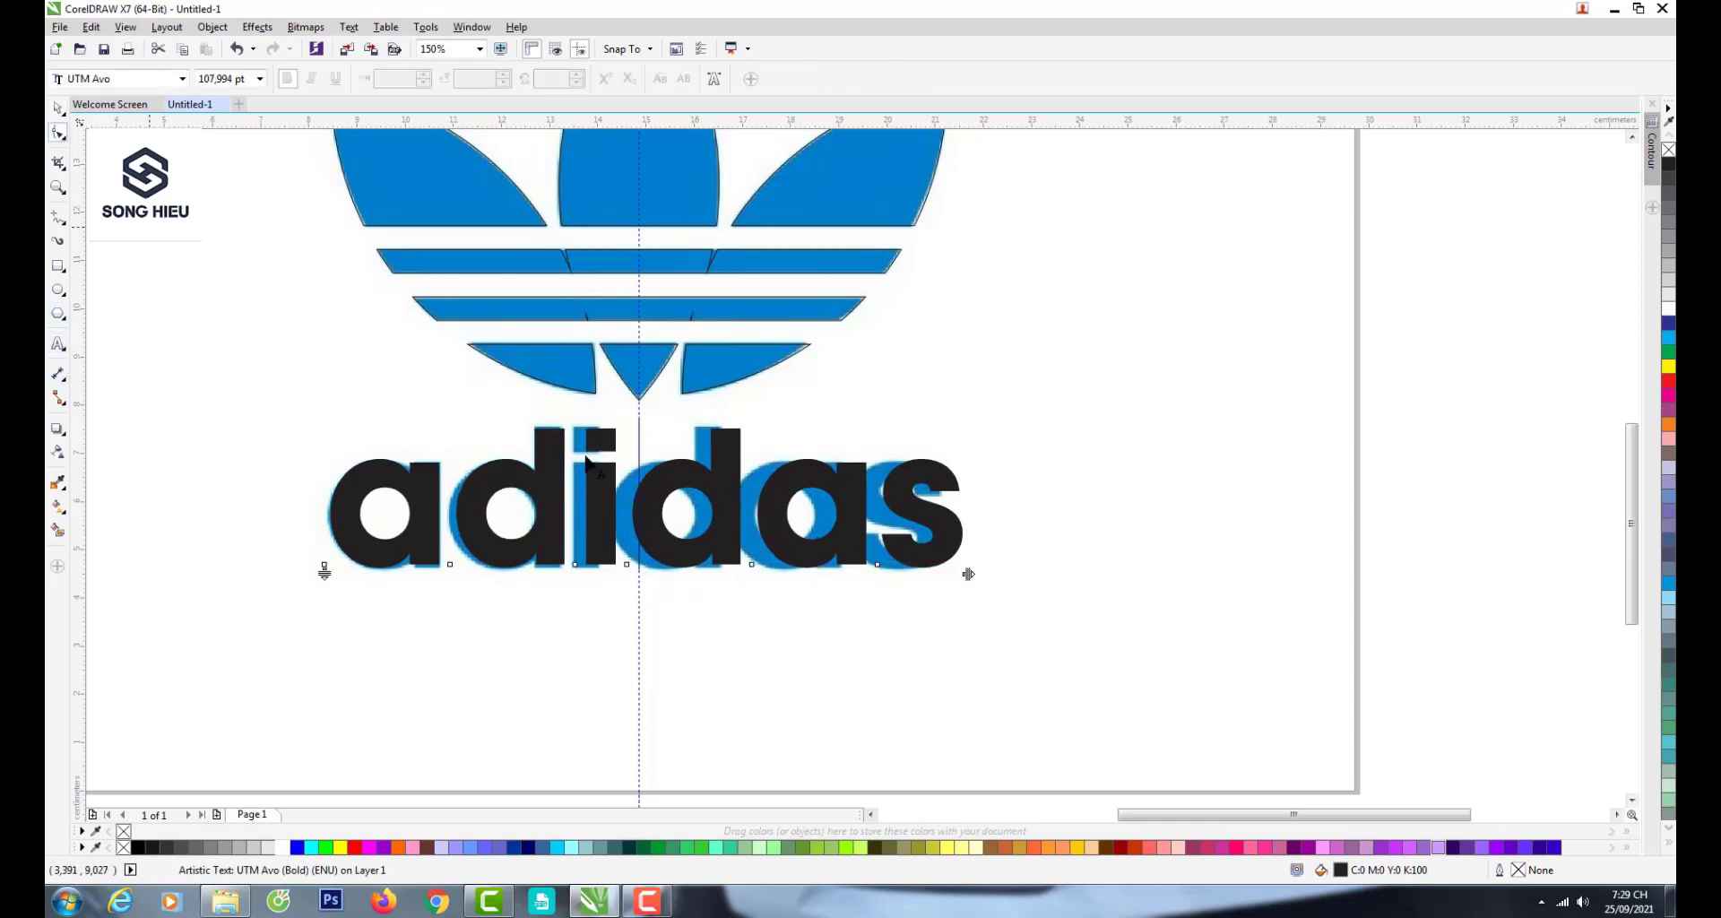
left_click_drag(970, 575, 931, 583)
key("space")
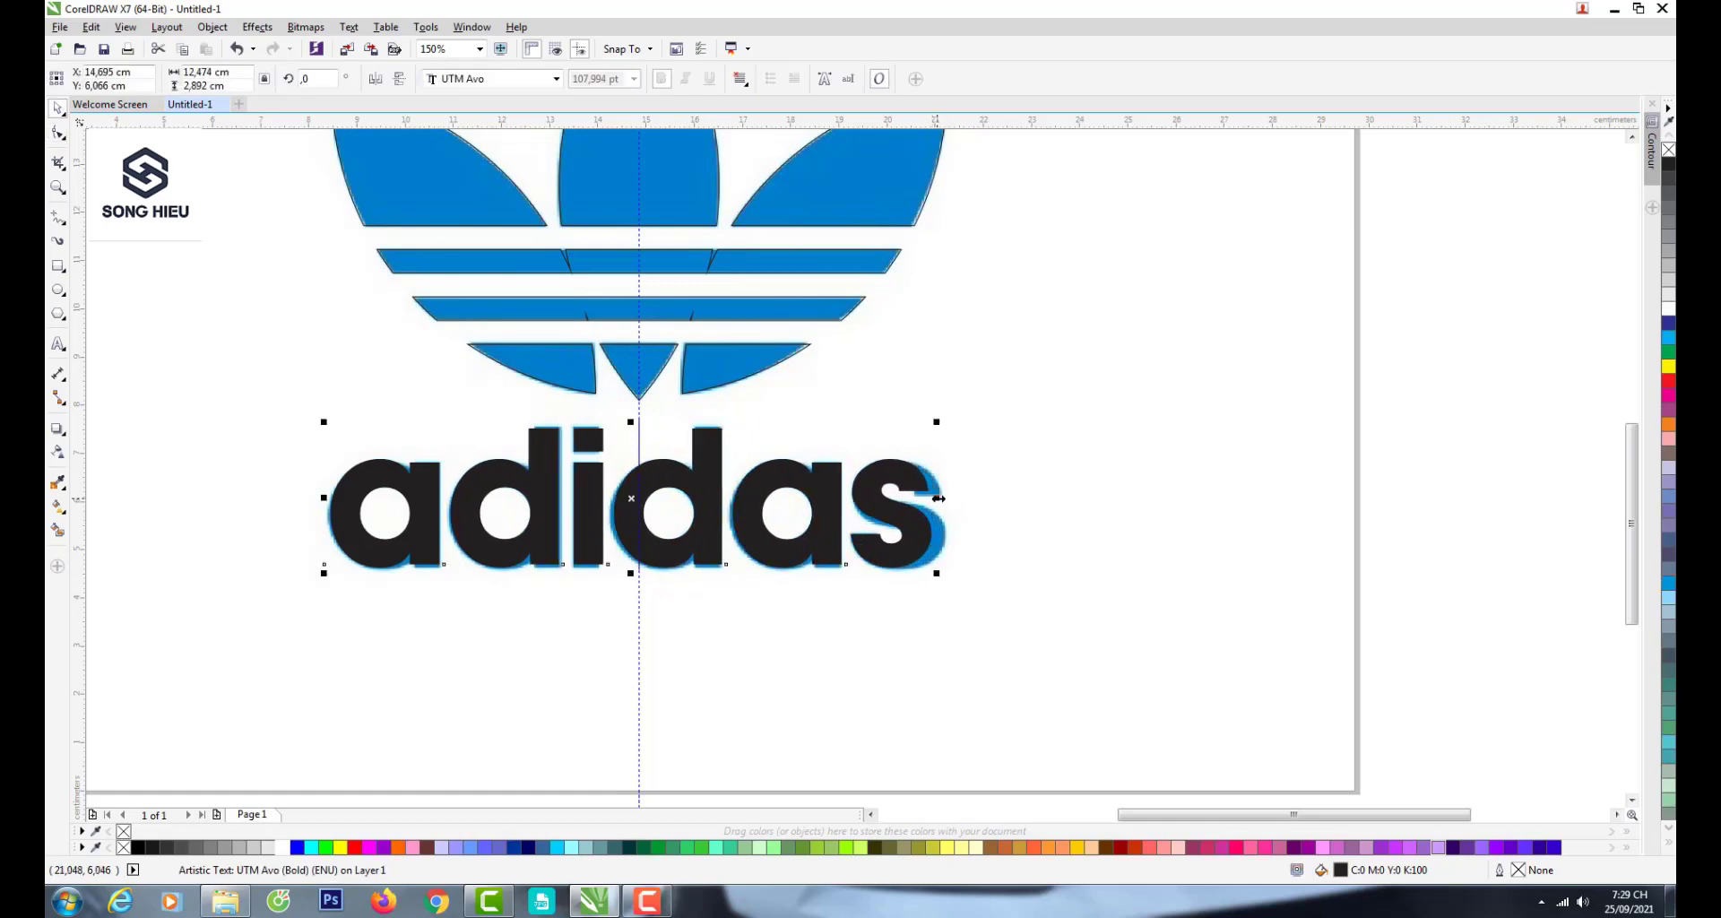
- Move the reference bitmap off the page, to the left of the redrawn logo
left_click_drag(938, 498, 597, 492)
scroll(912, 556, "down", 4)
left_click(940, 509)
left_click(1028, 489)
left_click(930, 492)
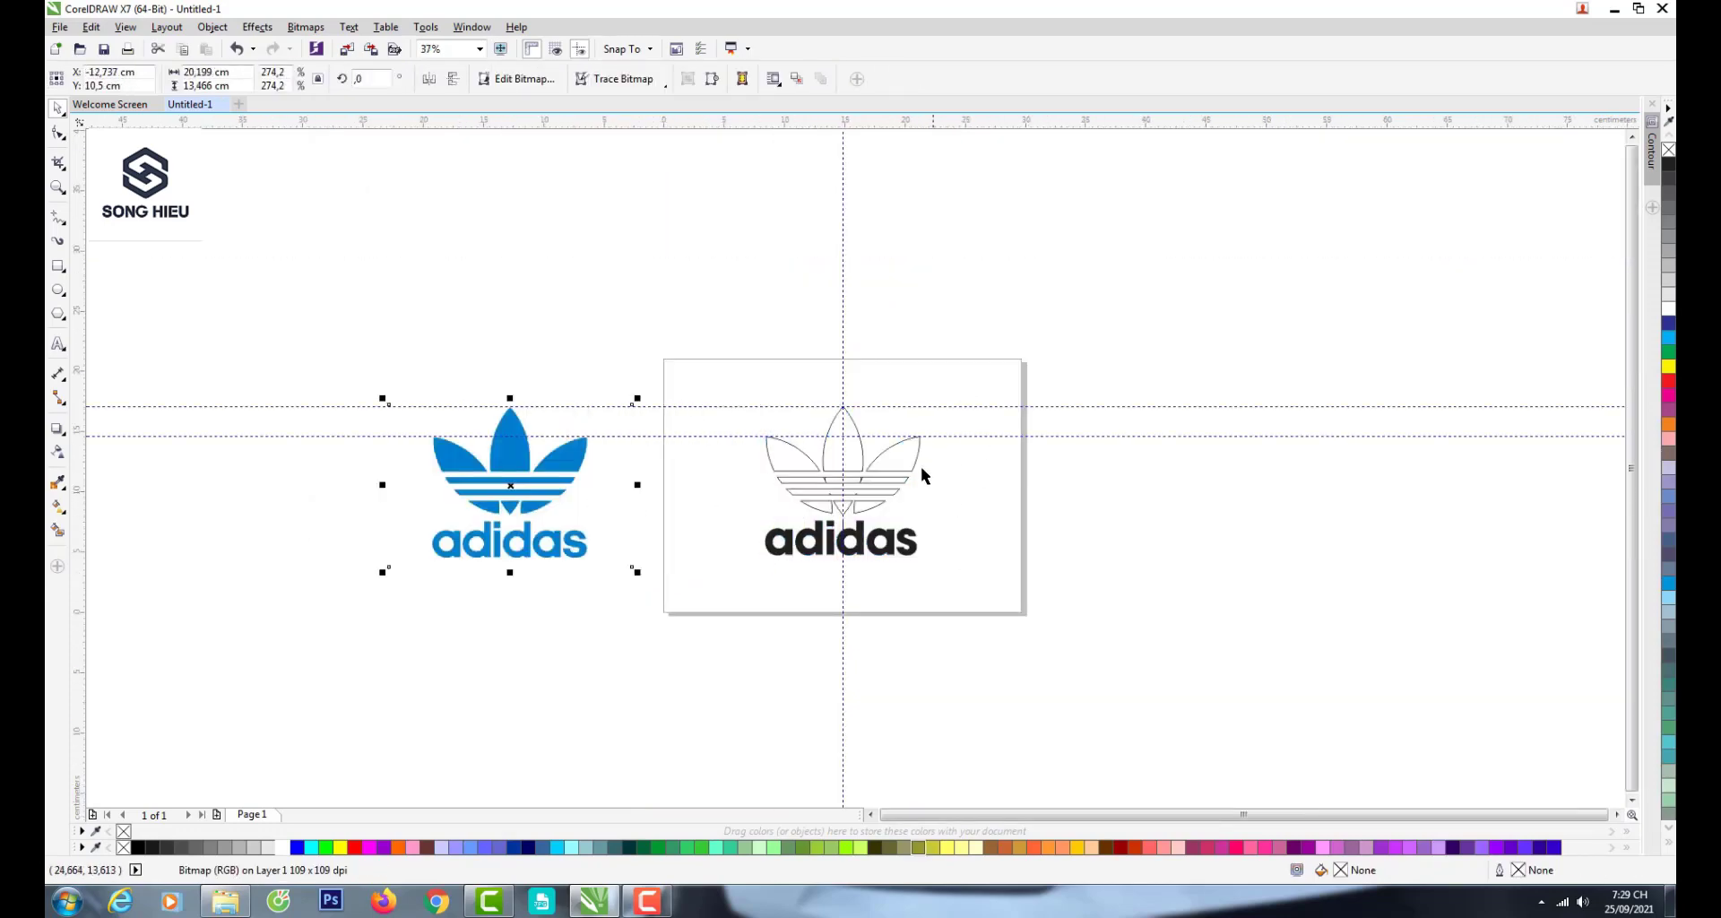
- Sample the blue from the reference bitmap, and fill the redrawn trefoil and the adidas text with it
left_click(1068, 496)
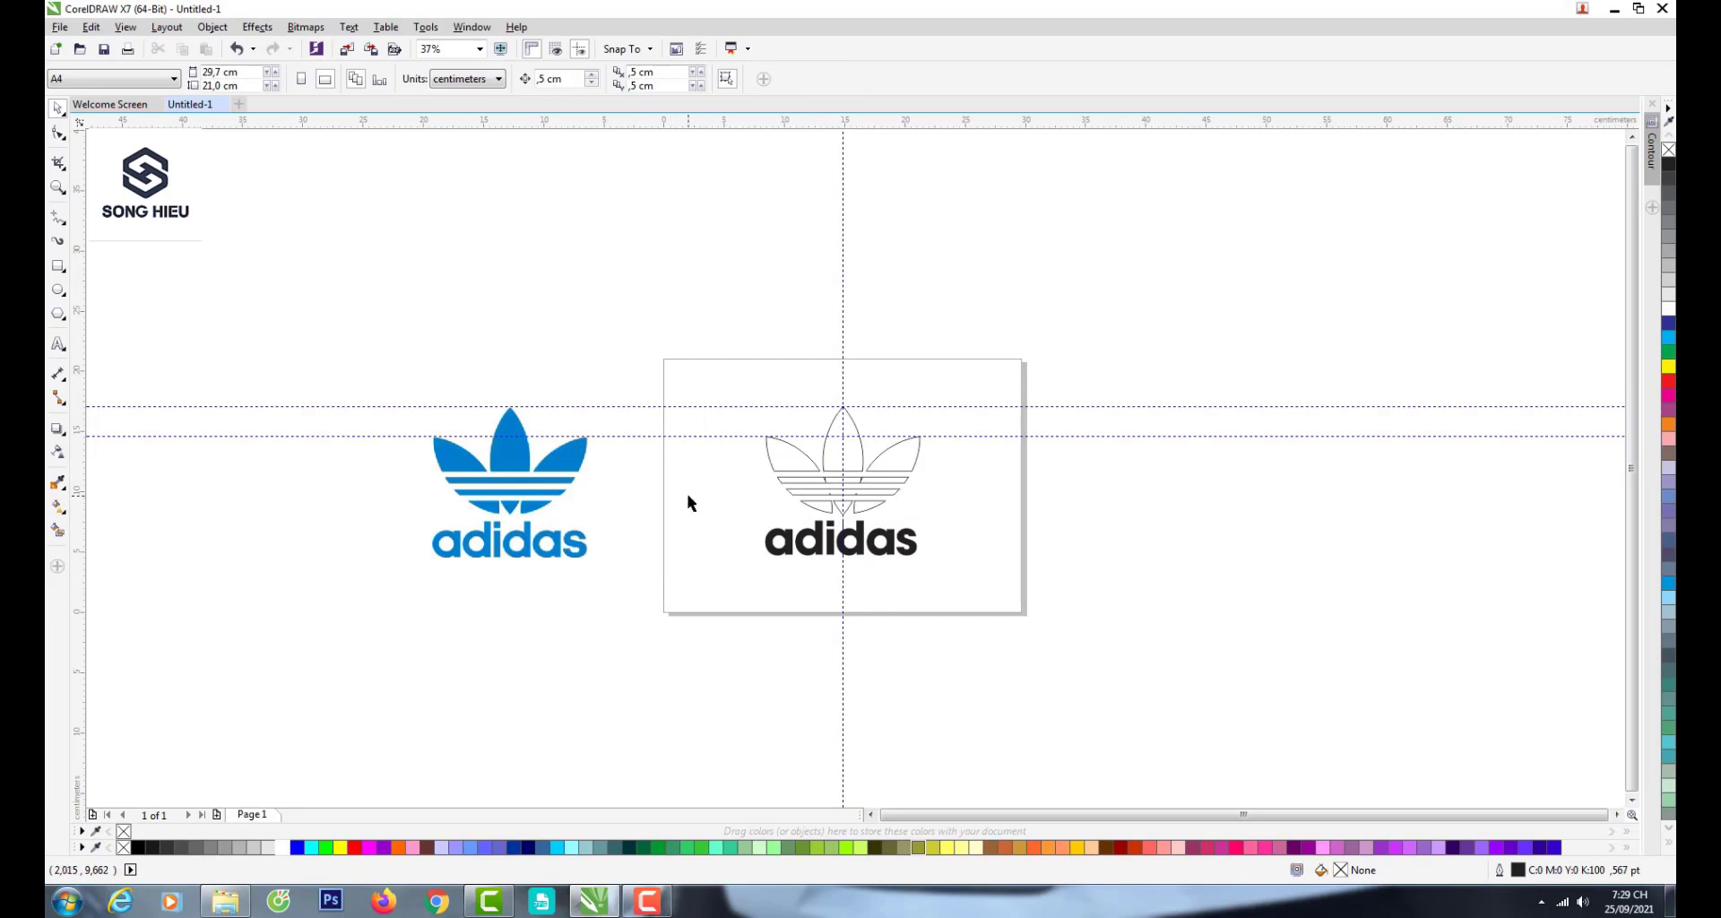
left_click(58, 483)
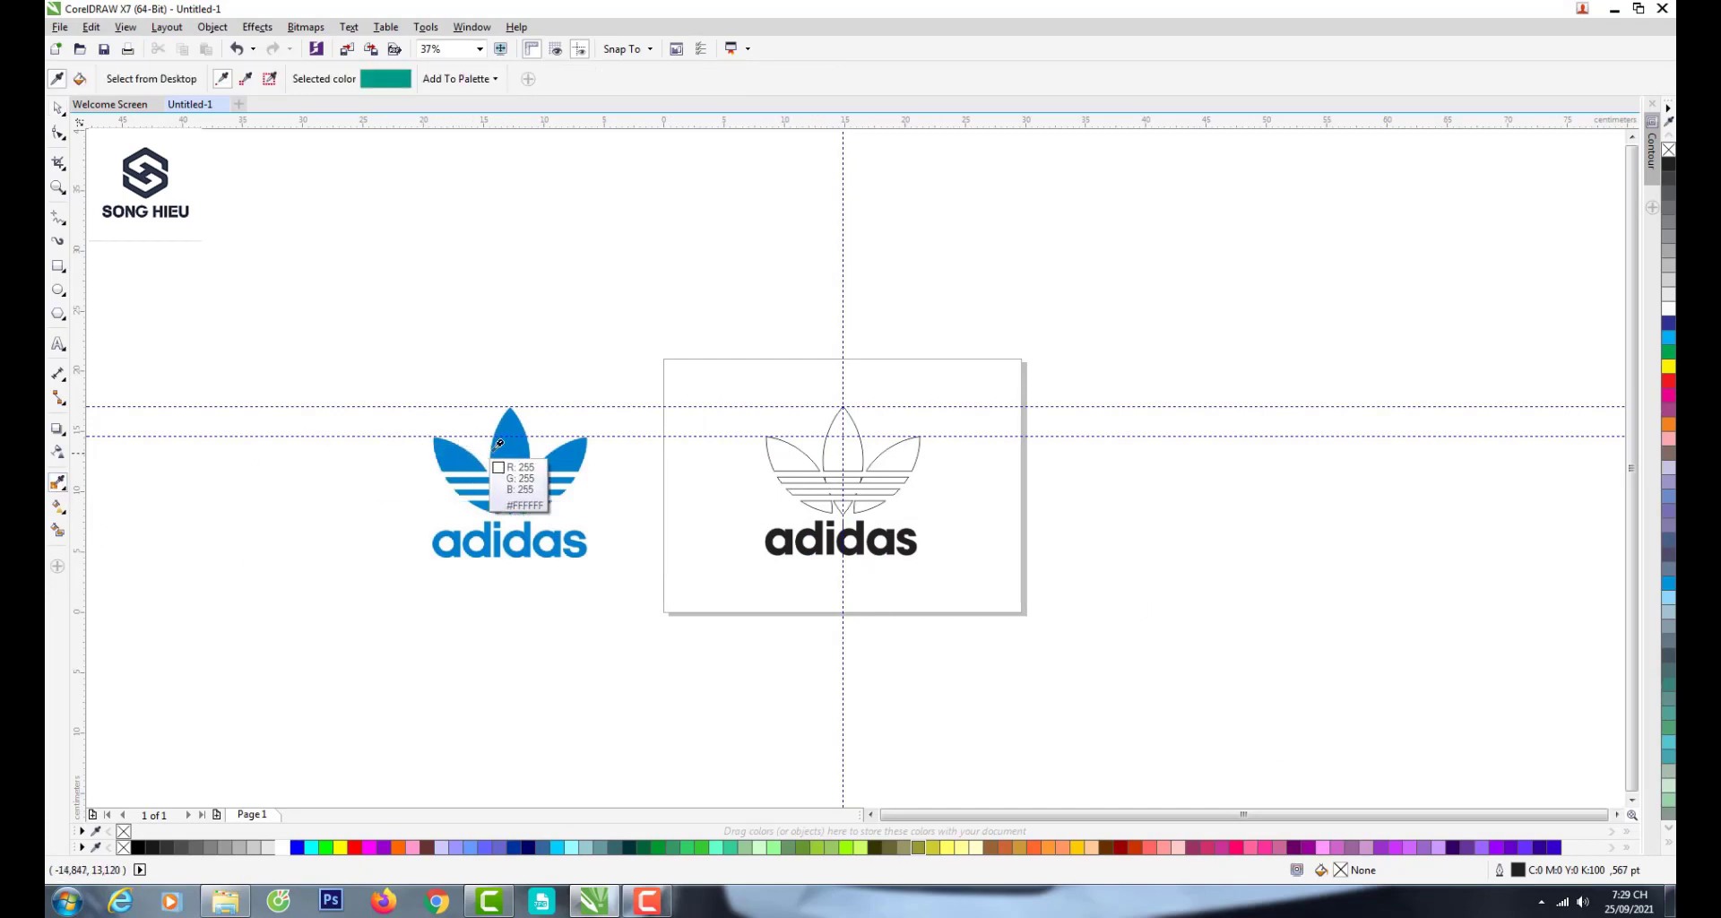
left_click(533, 466)
left_click(829, 453)
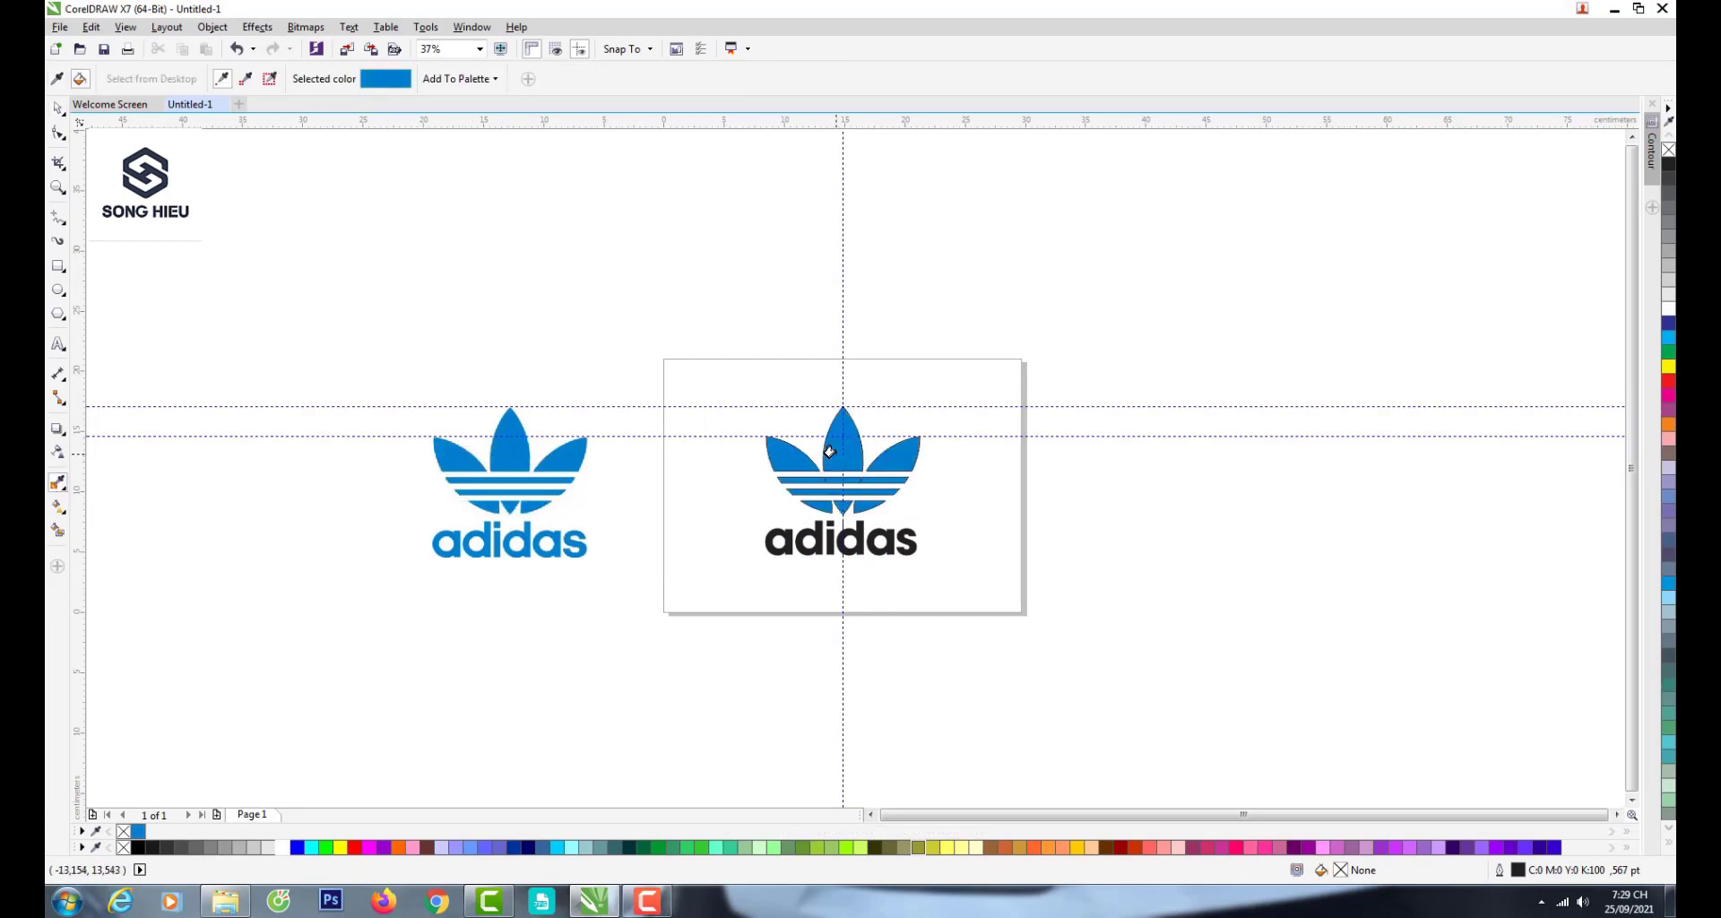
scroll(863, 547, "up", 5)
left_click(859, 540)
scroll(859, 540, "down", 5)
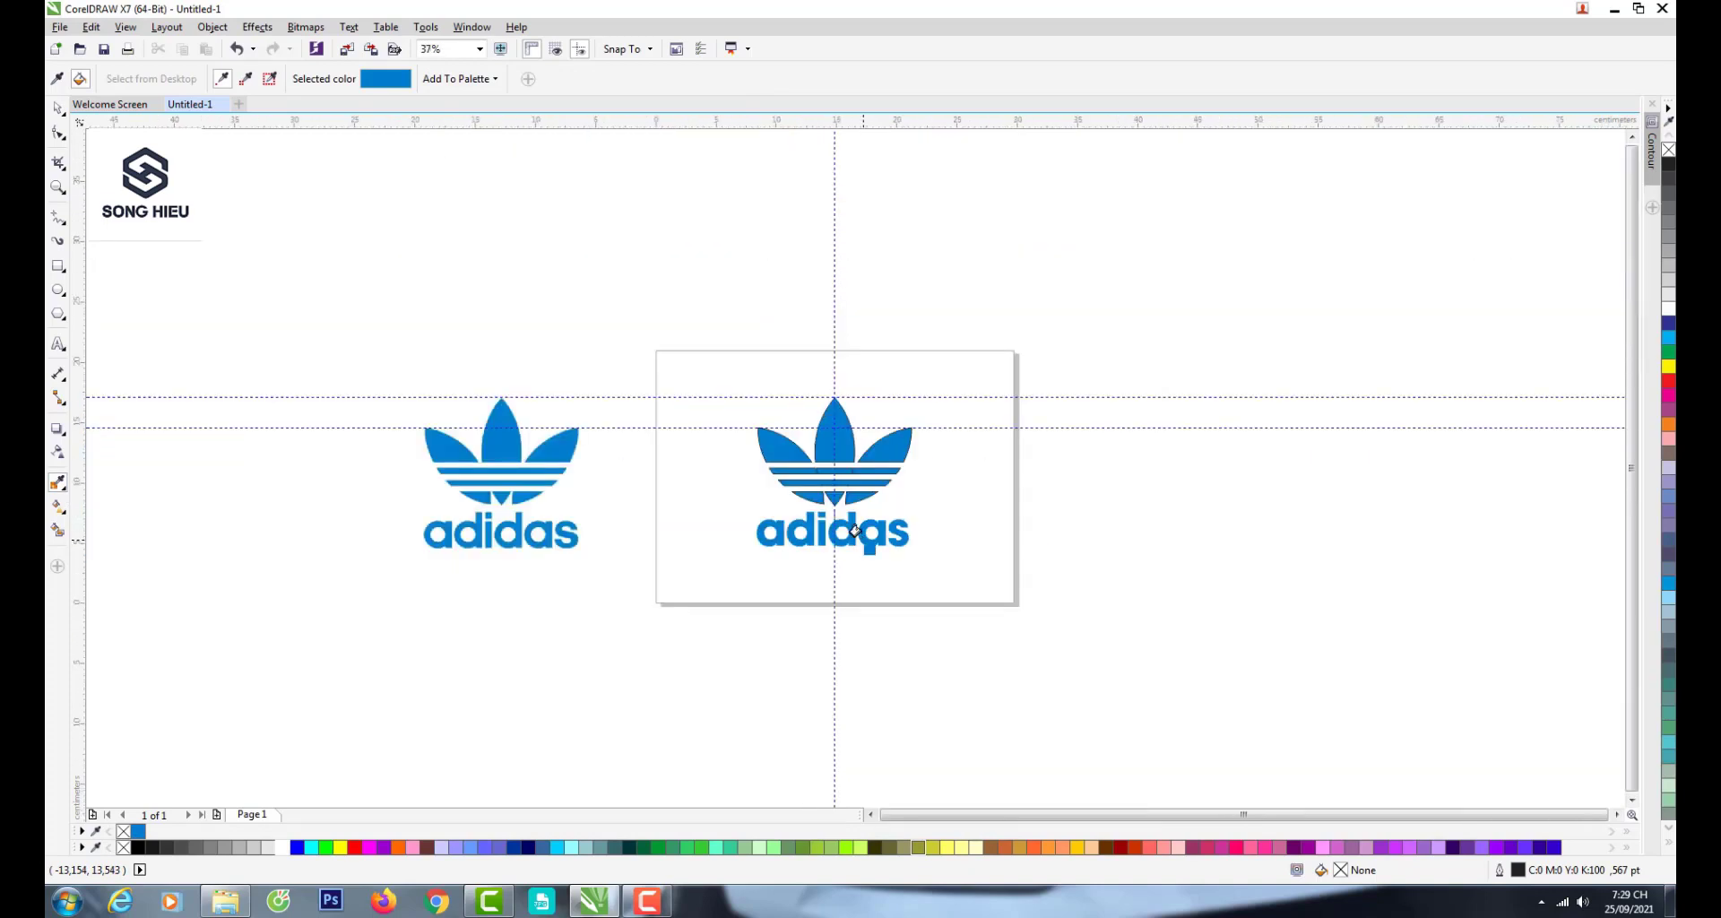
- Delete the two horizontal guidelines and the vertical guideline through the logo's centre
key("space")
left_click(952, 428)
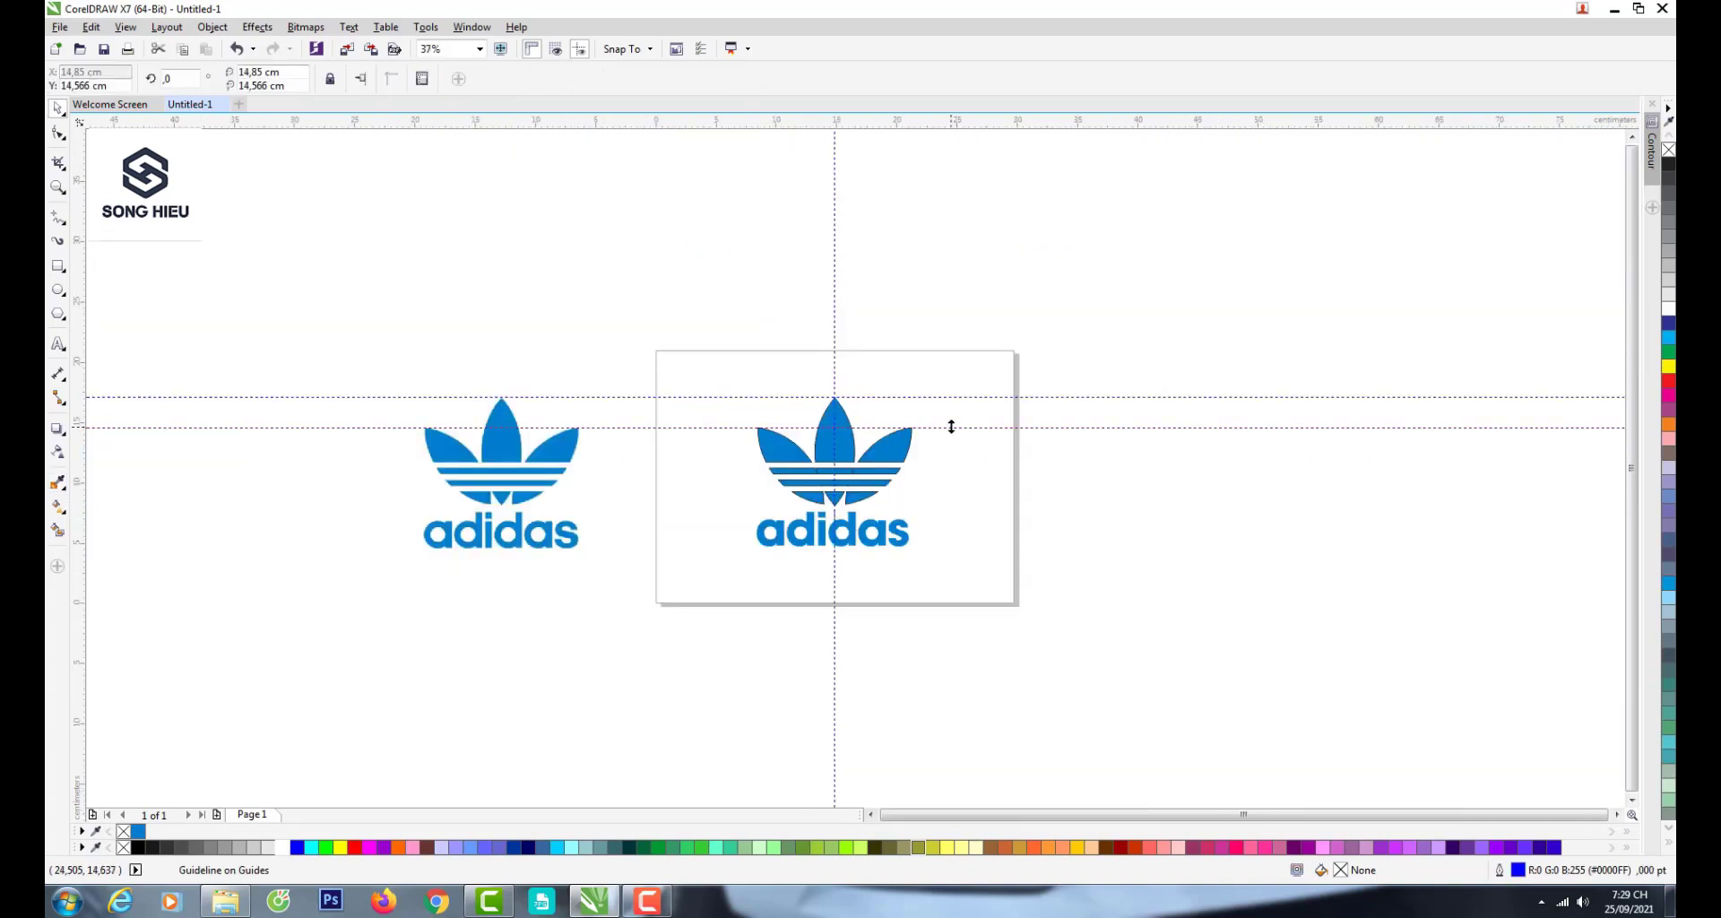
key("Delete")
left_click(948, 396)
key("Delete")
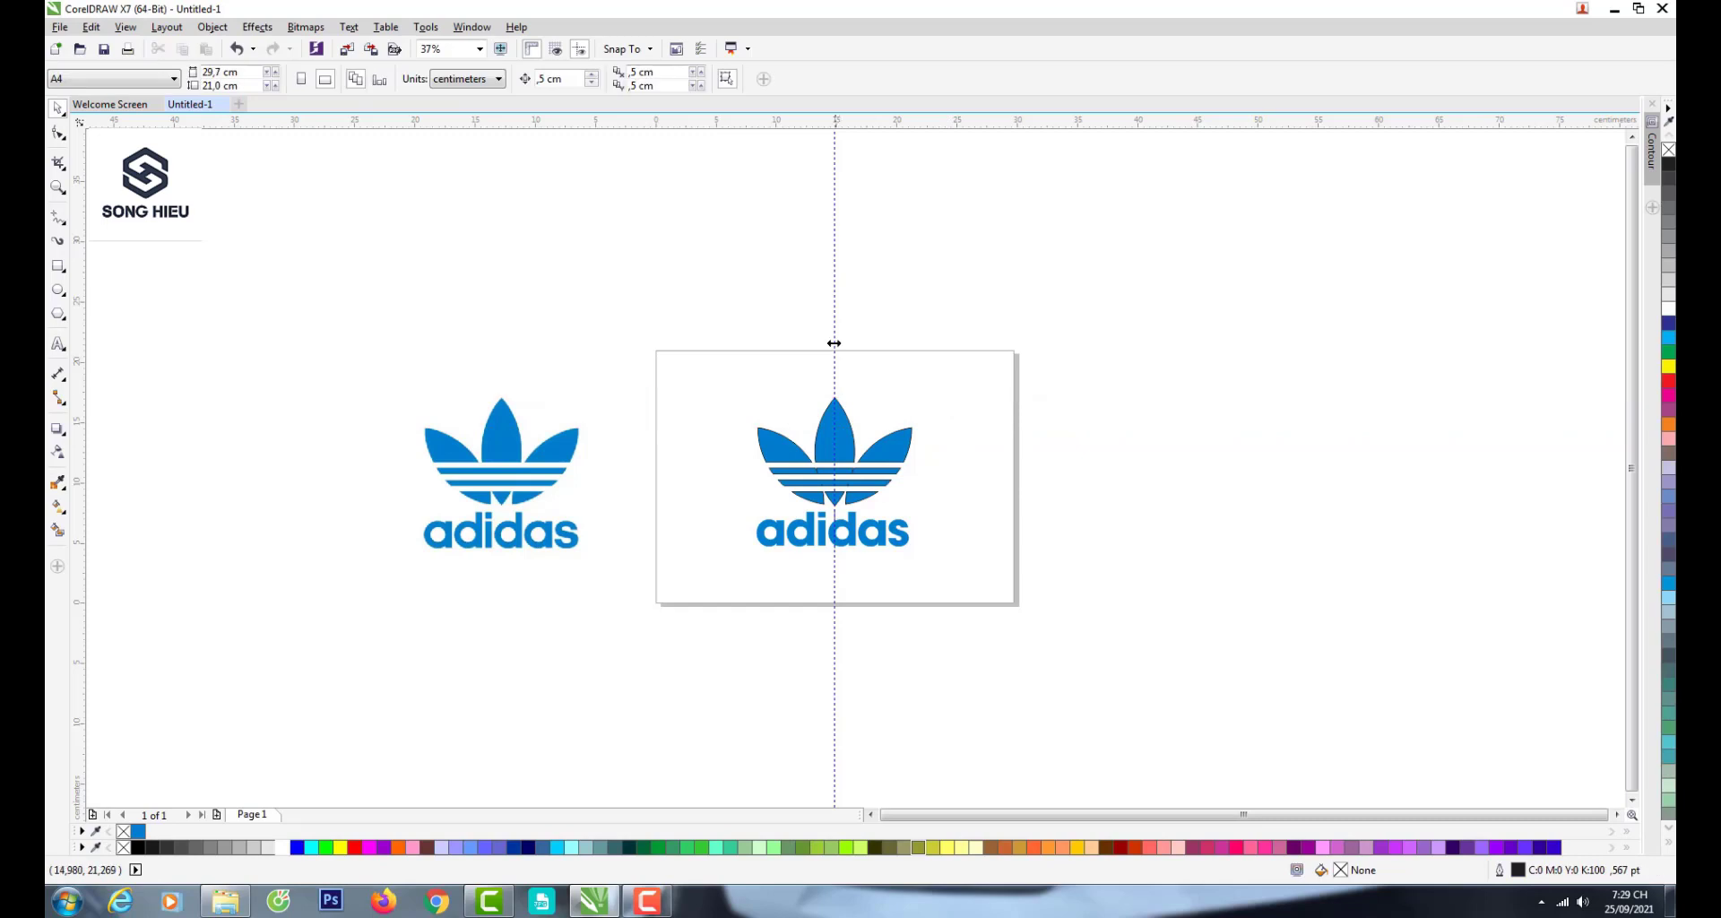
left_click(835, 341)
key("Delete")
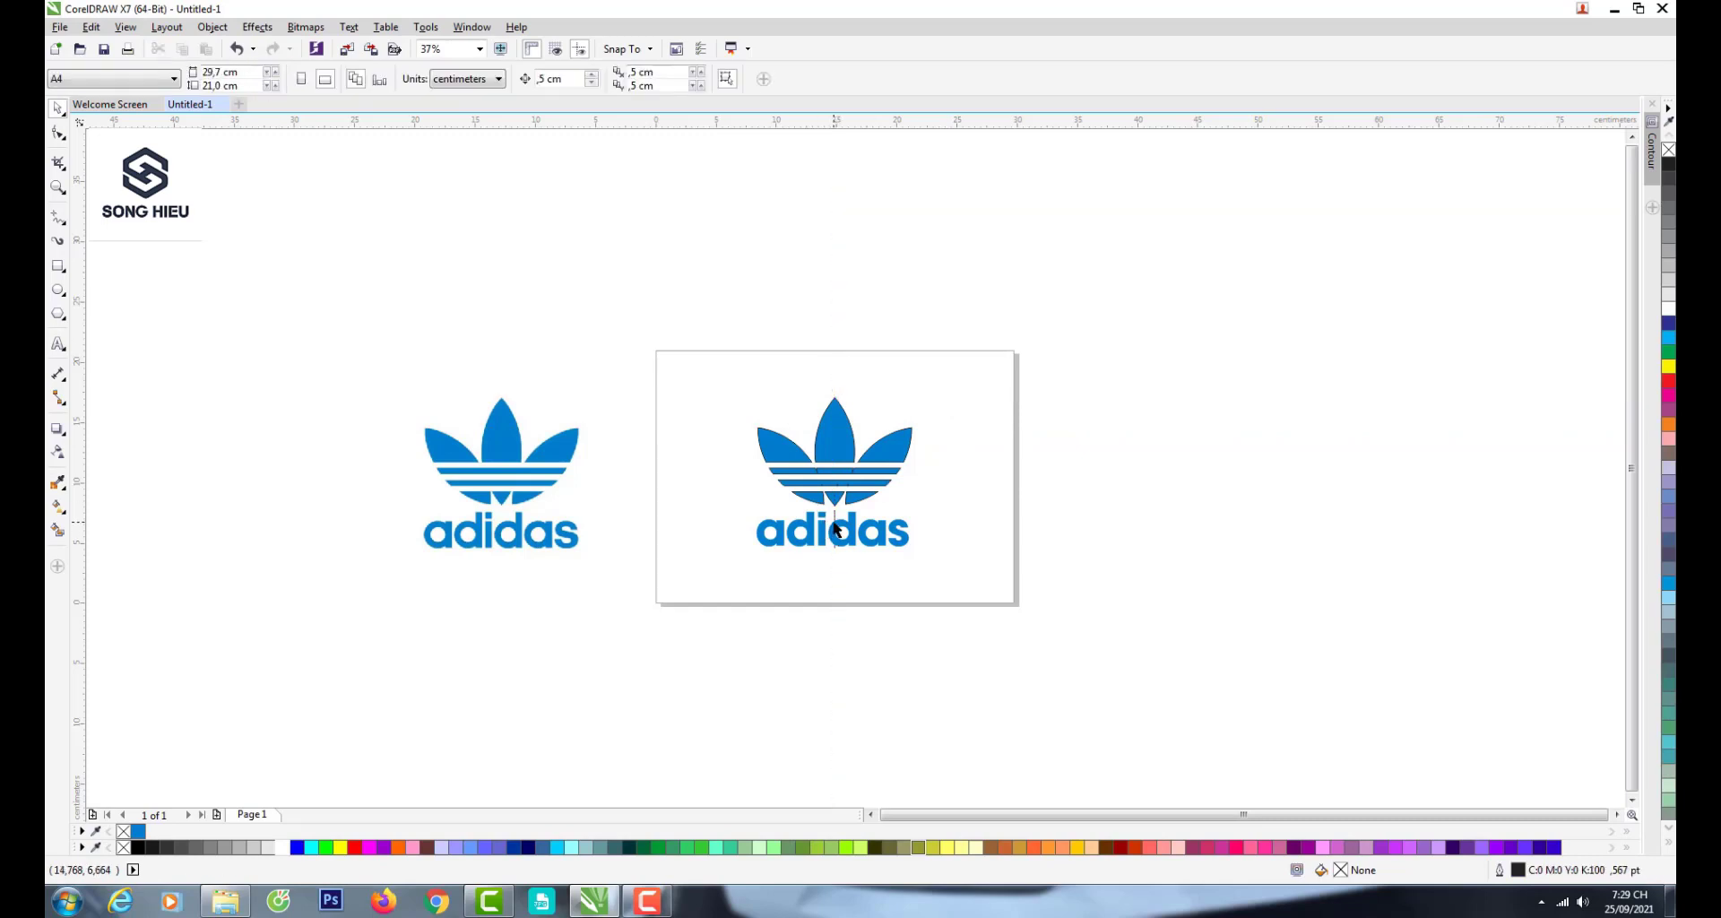
- Remove the outline from the redrawn trefoil and the adidas text
left_click(830, 527)
left_click(794, 482)
left_click_drag(676, 320, 927, 638)
right_click(1670, 151)
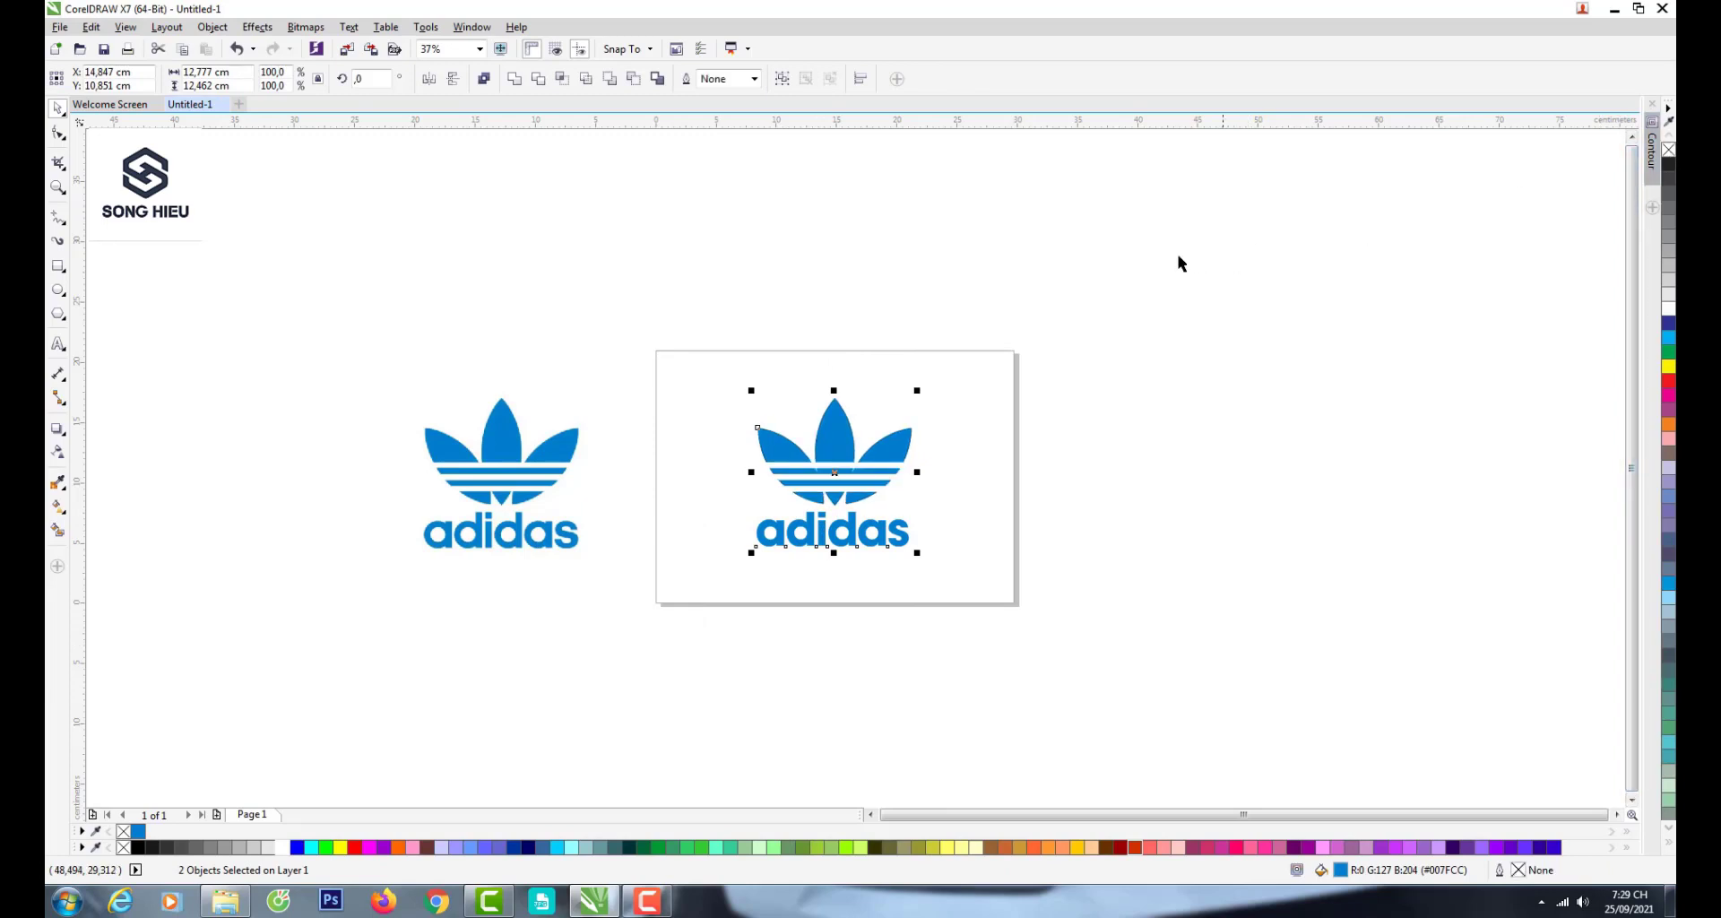
left_click_drag(610, 312, 1040, 643)
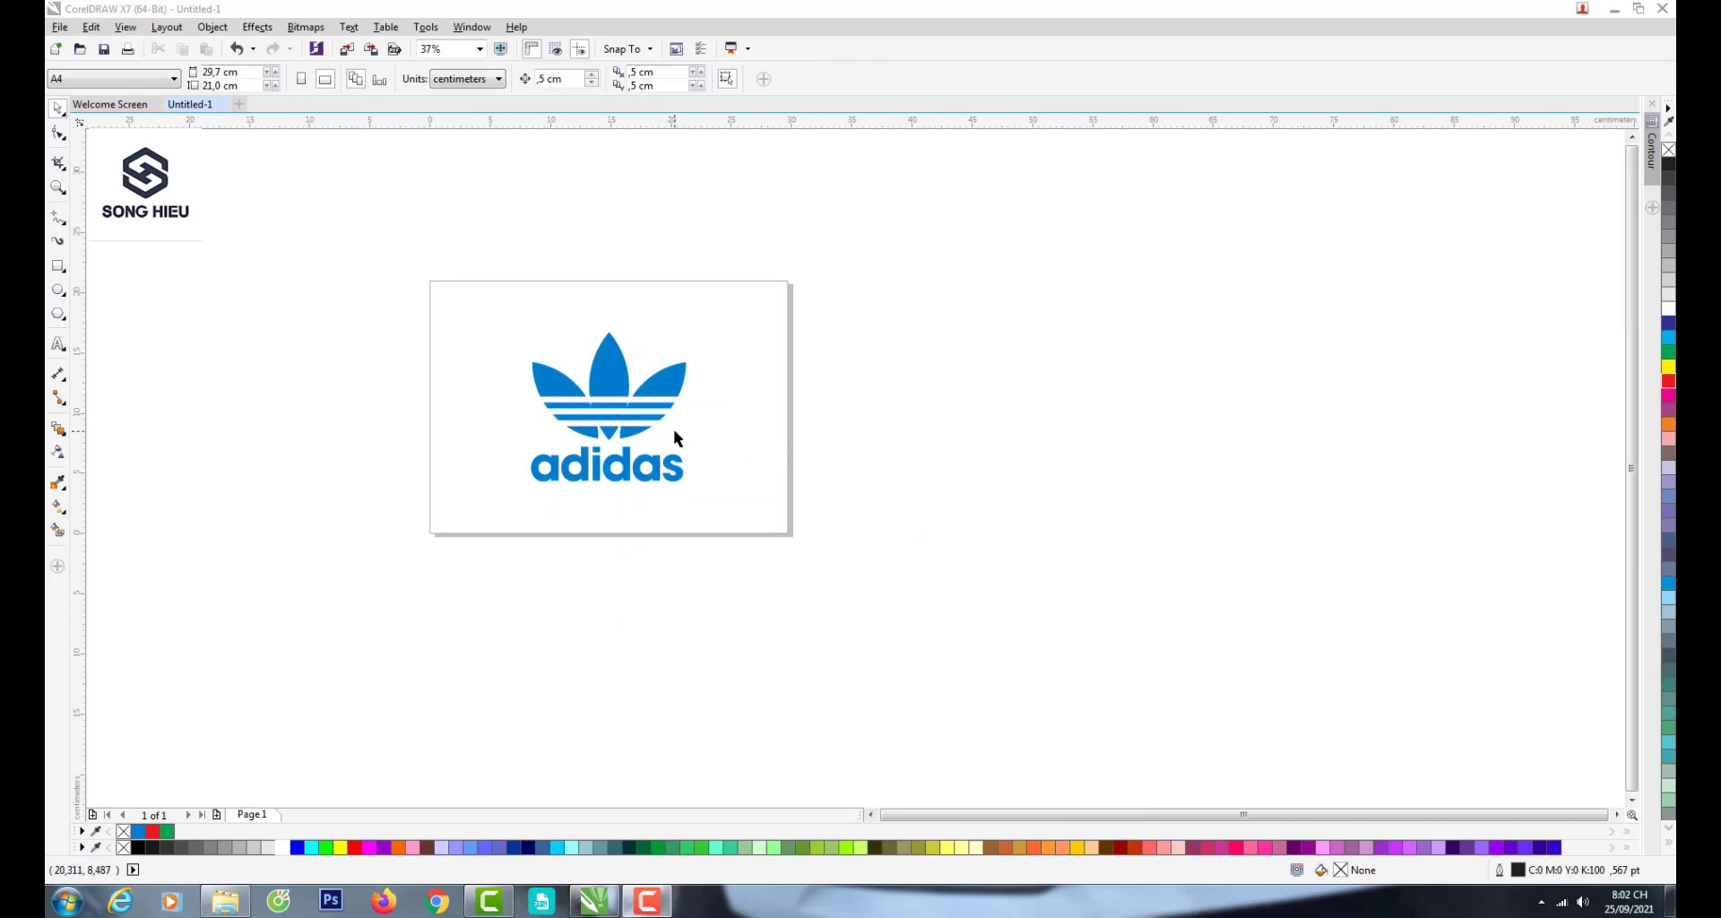
- Move the finished blue logo off the page to its left, and import adidas-logo.jpg from the Logo Corel folder
left_click_drag(626, 408, 332, 392)
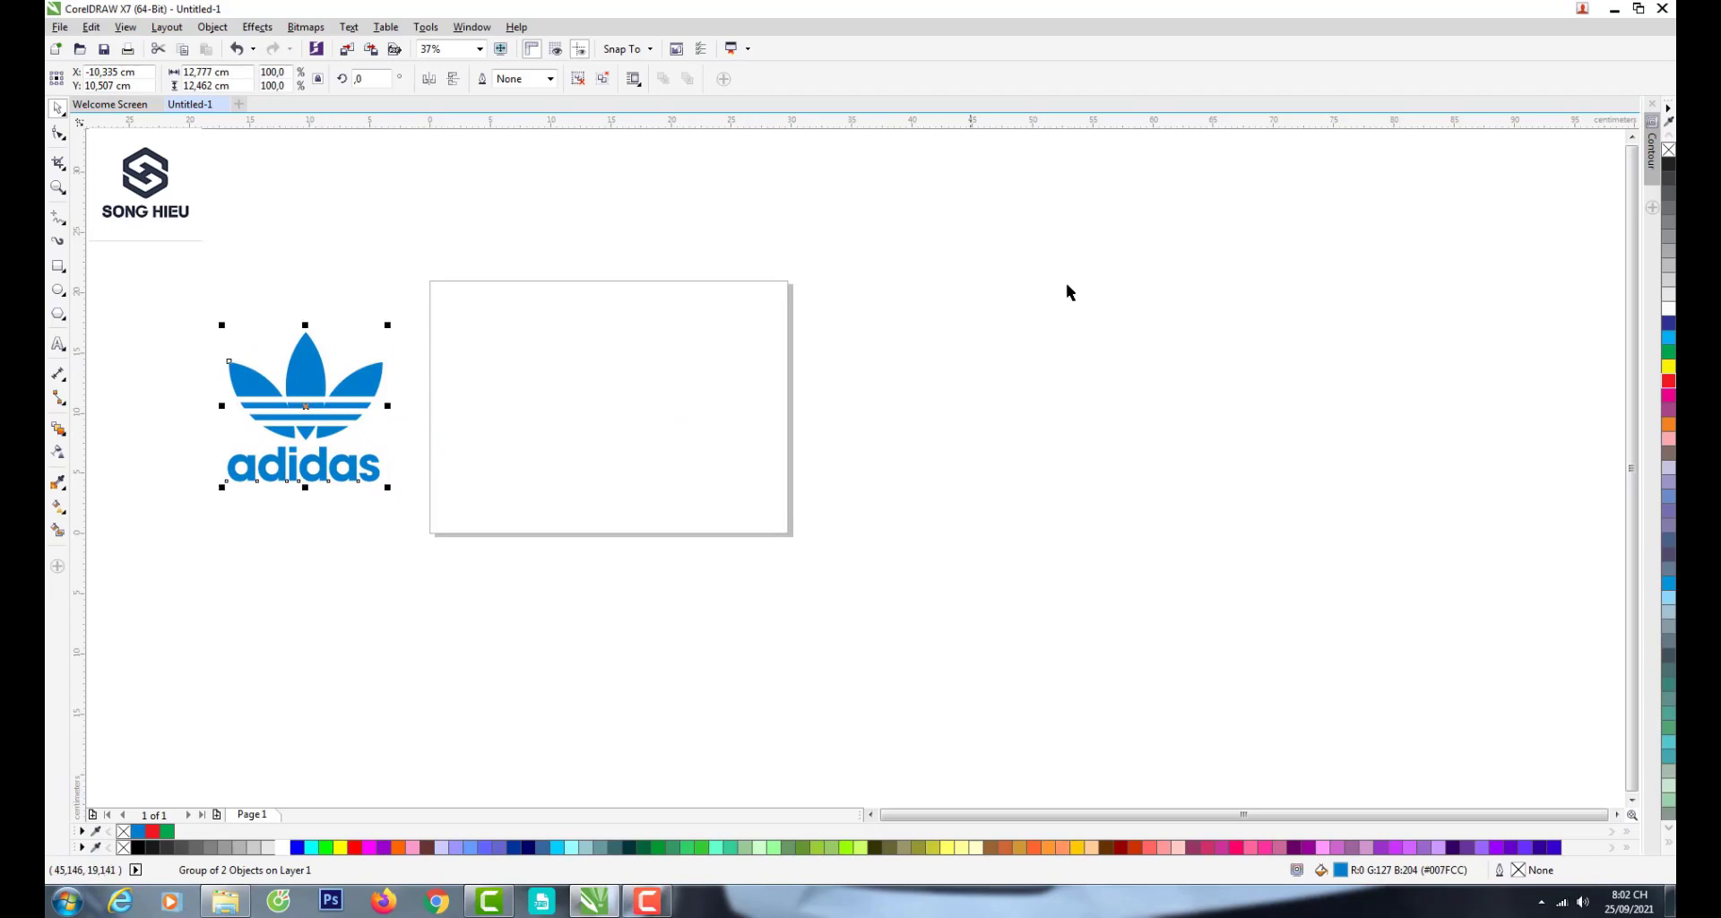
left_click(225, 901)
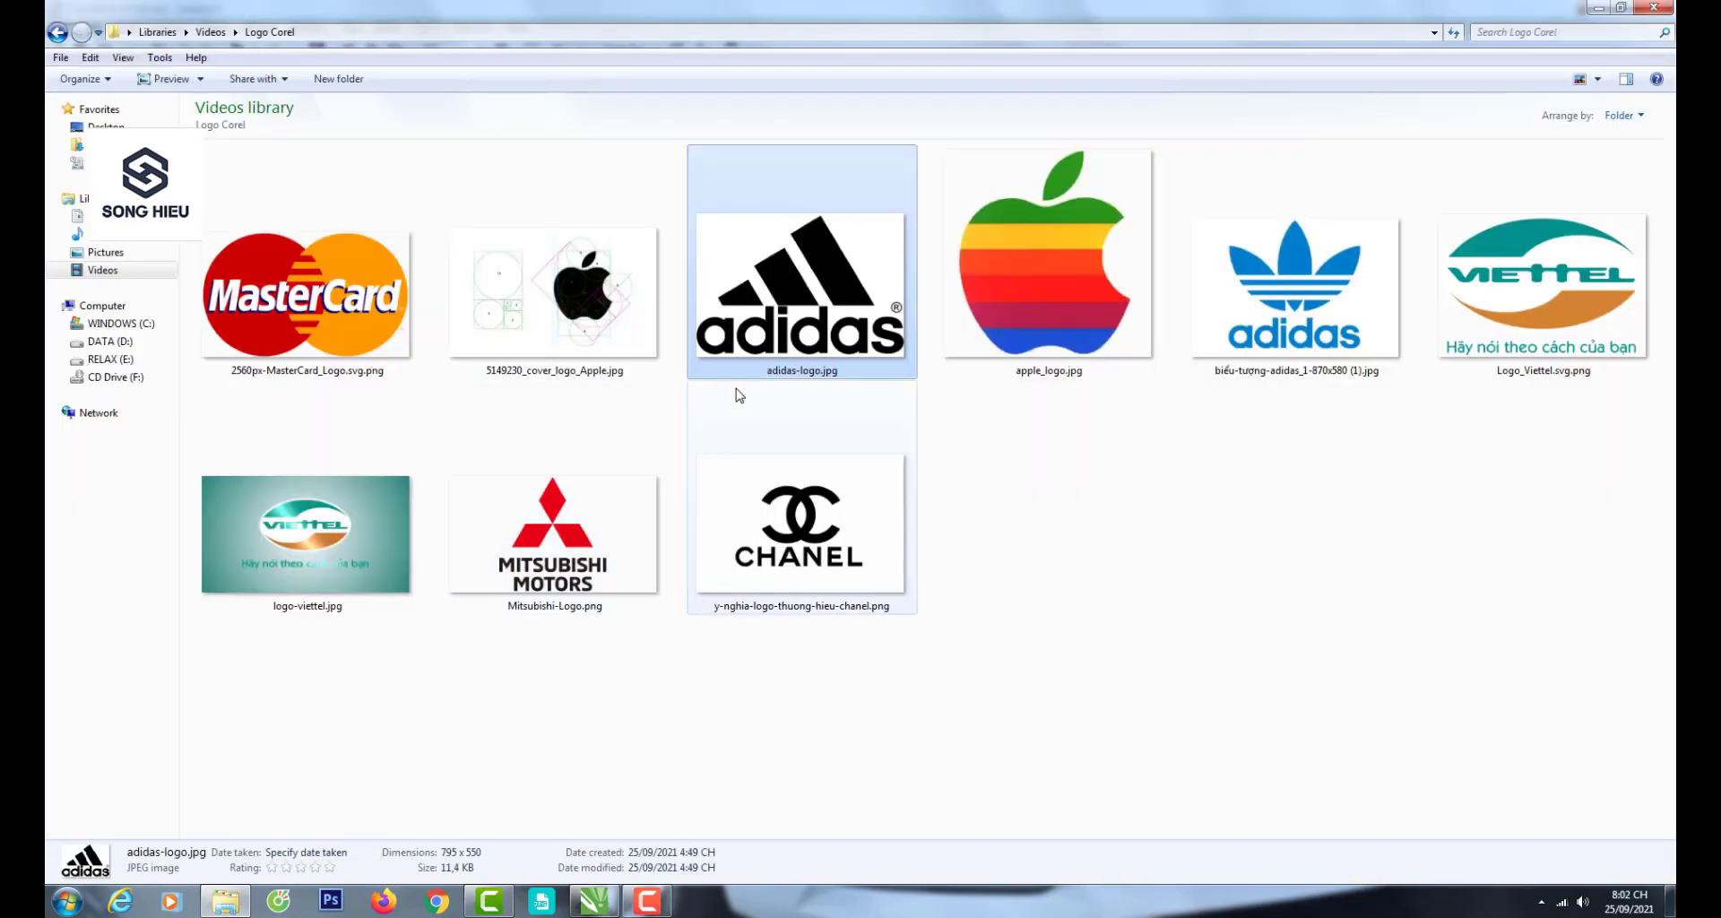
left_click_drag(767, 296, 632, 440)
scroll(632, 443, "up", 2)
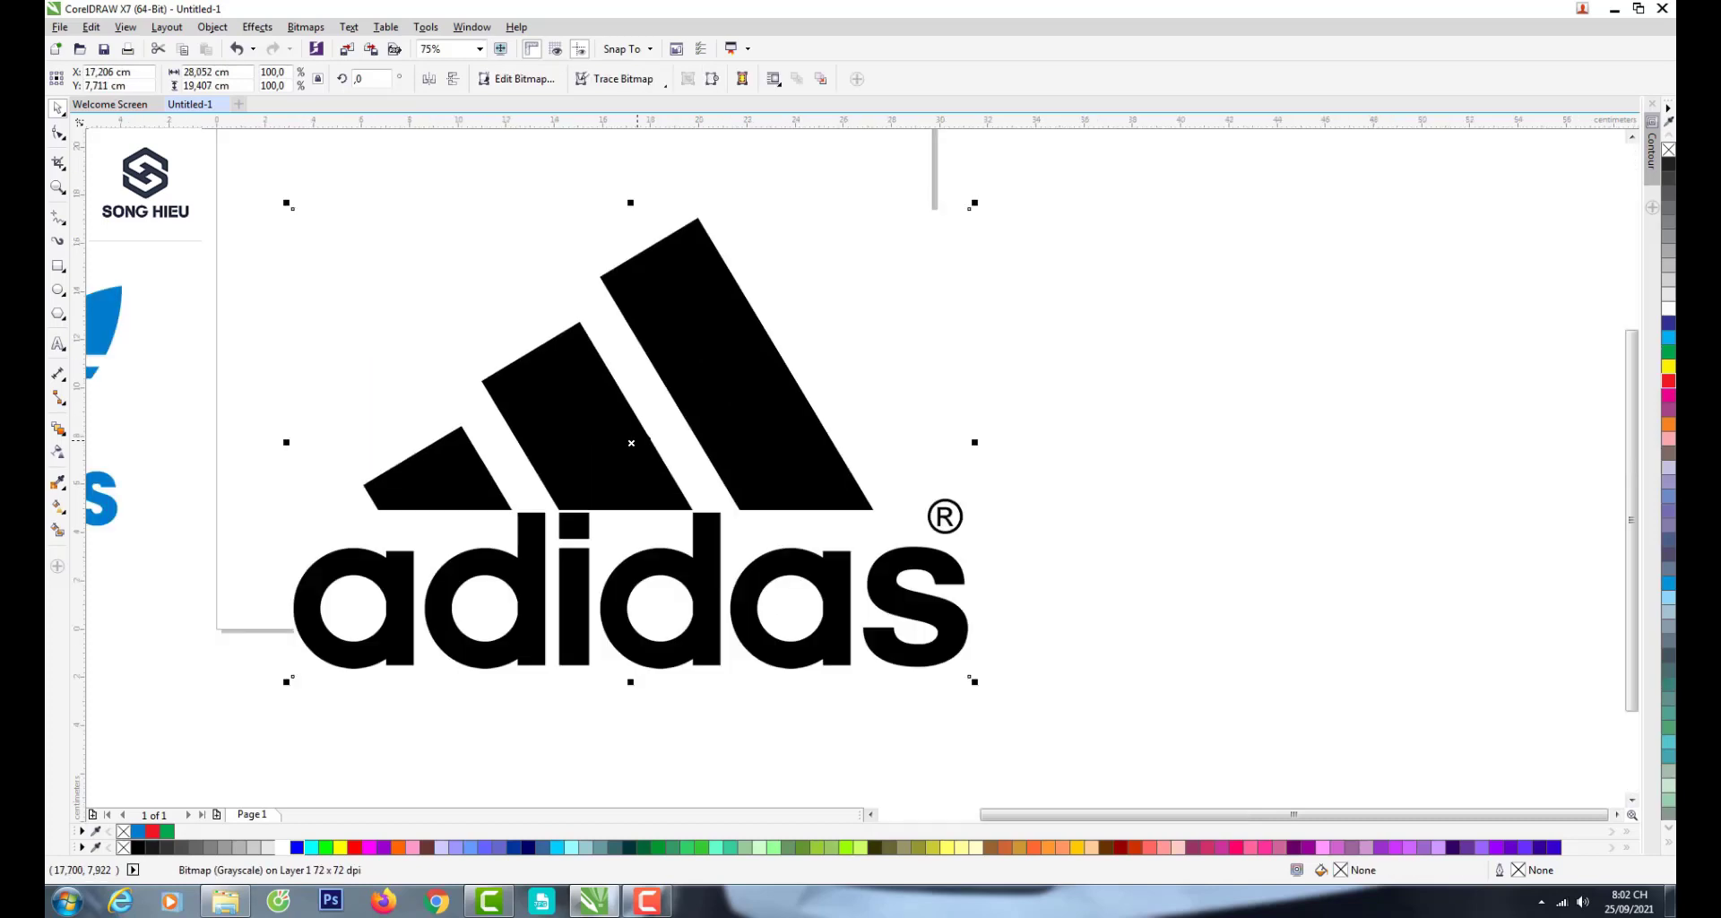
scroll(632, 442, "down", 2)
- Rotate the imported three-stripe bitmap by -31 degrees so that its stripes stand upright
left_click(626, 252)
left_click(625, 368)
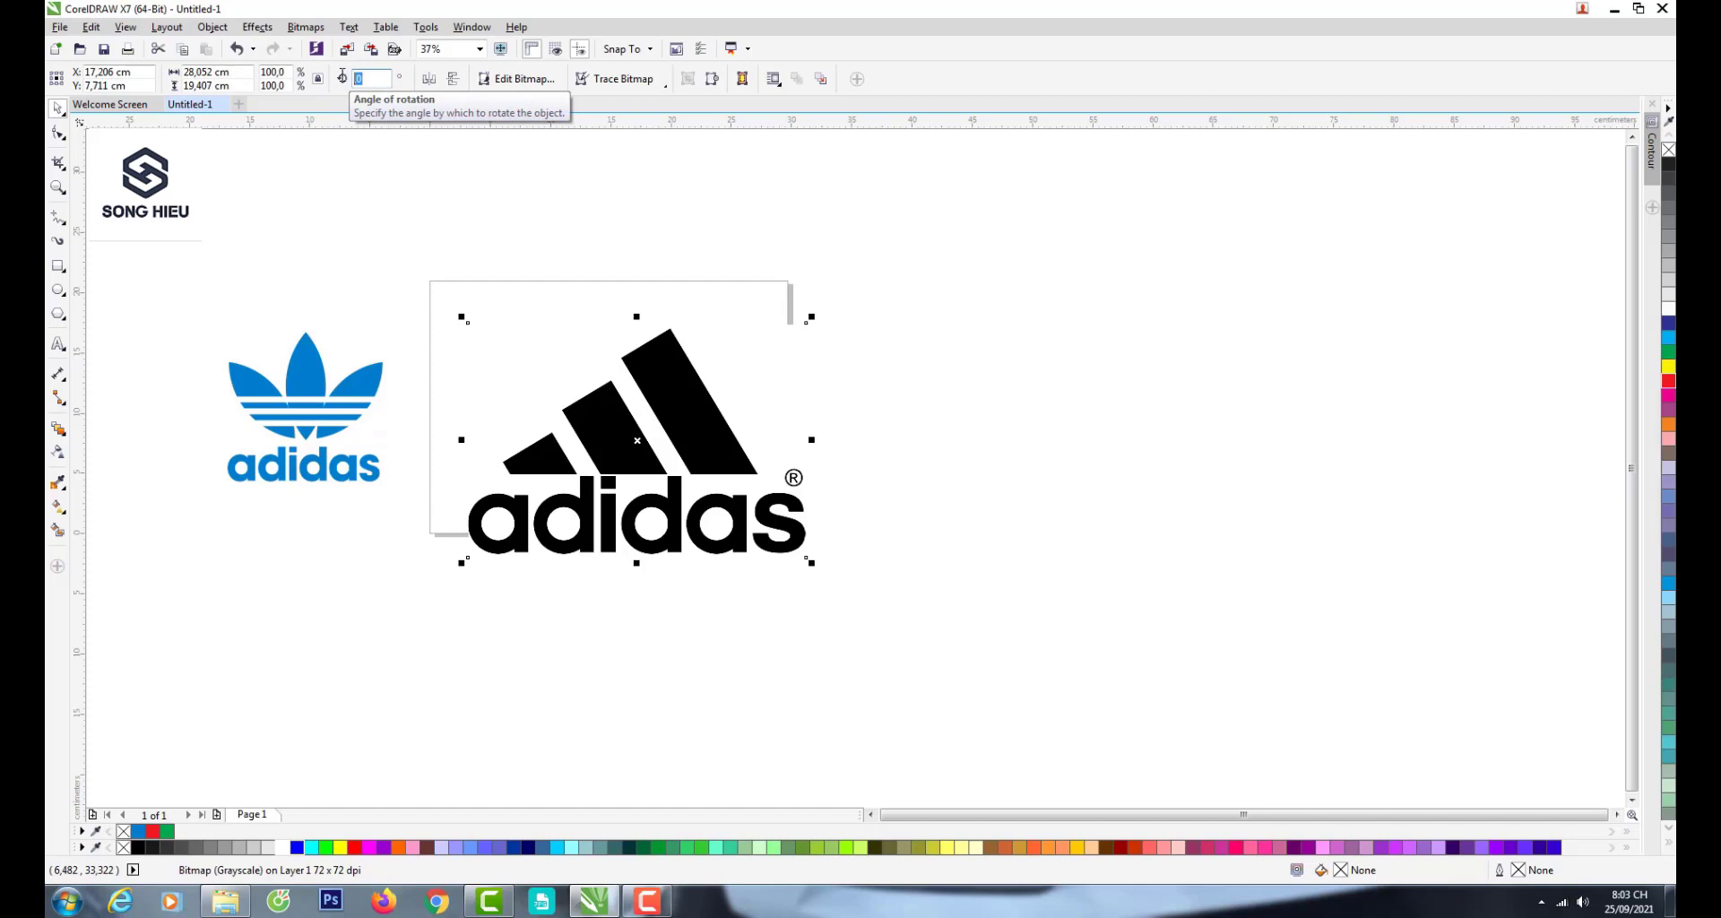
key("Return")
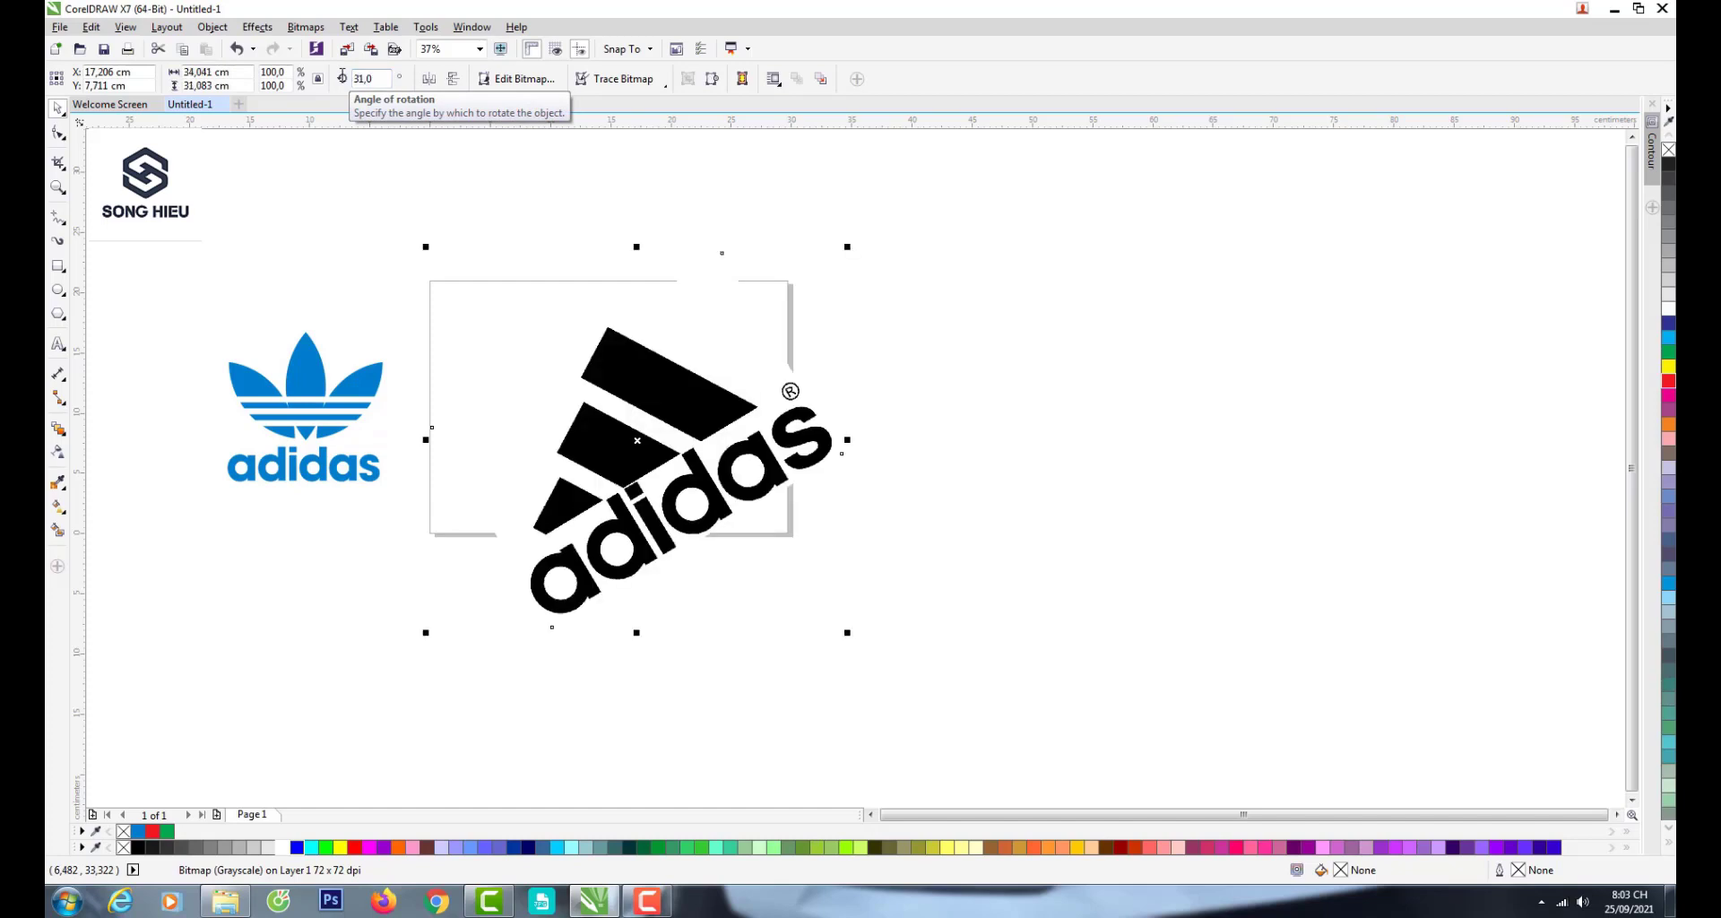
key("ctrl+z")
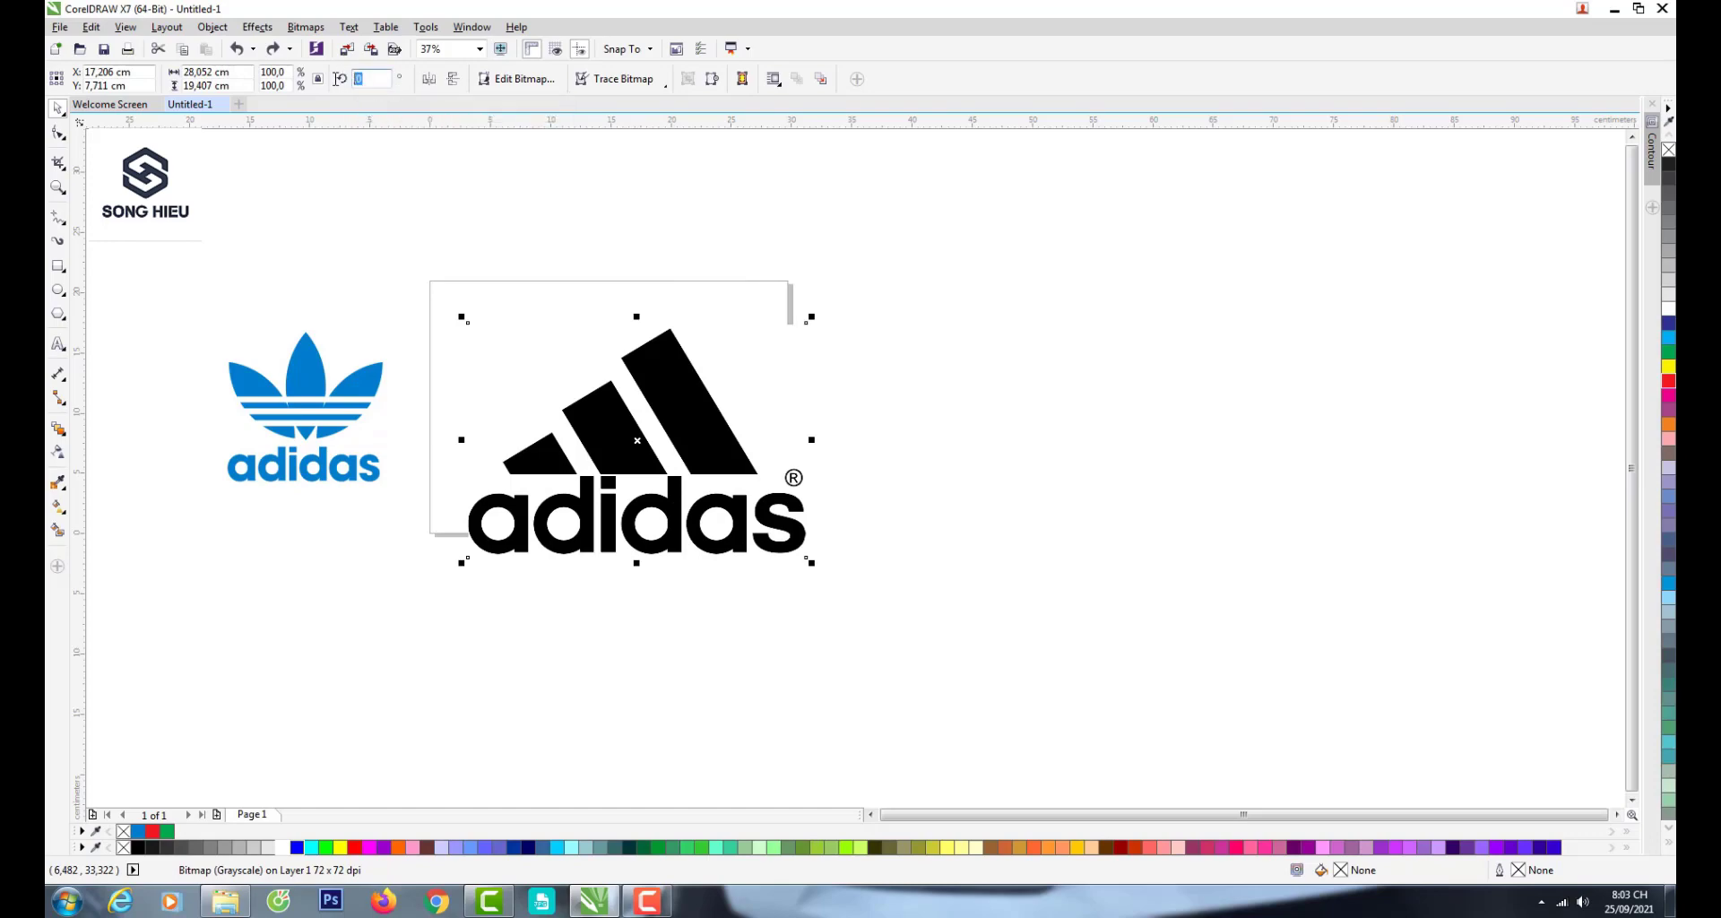
key("BackSpace")
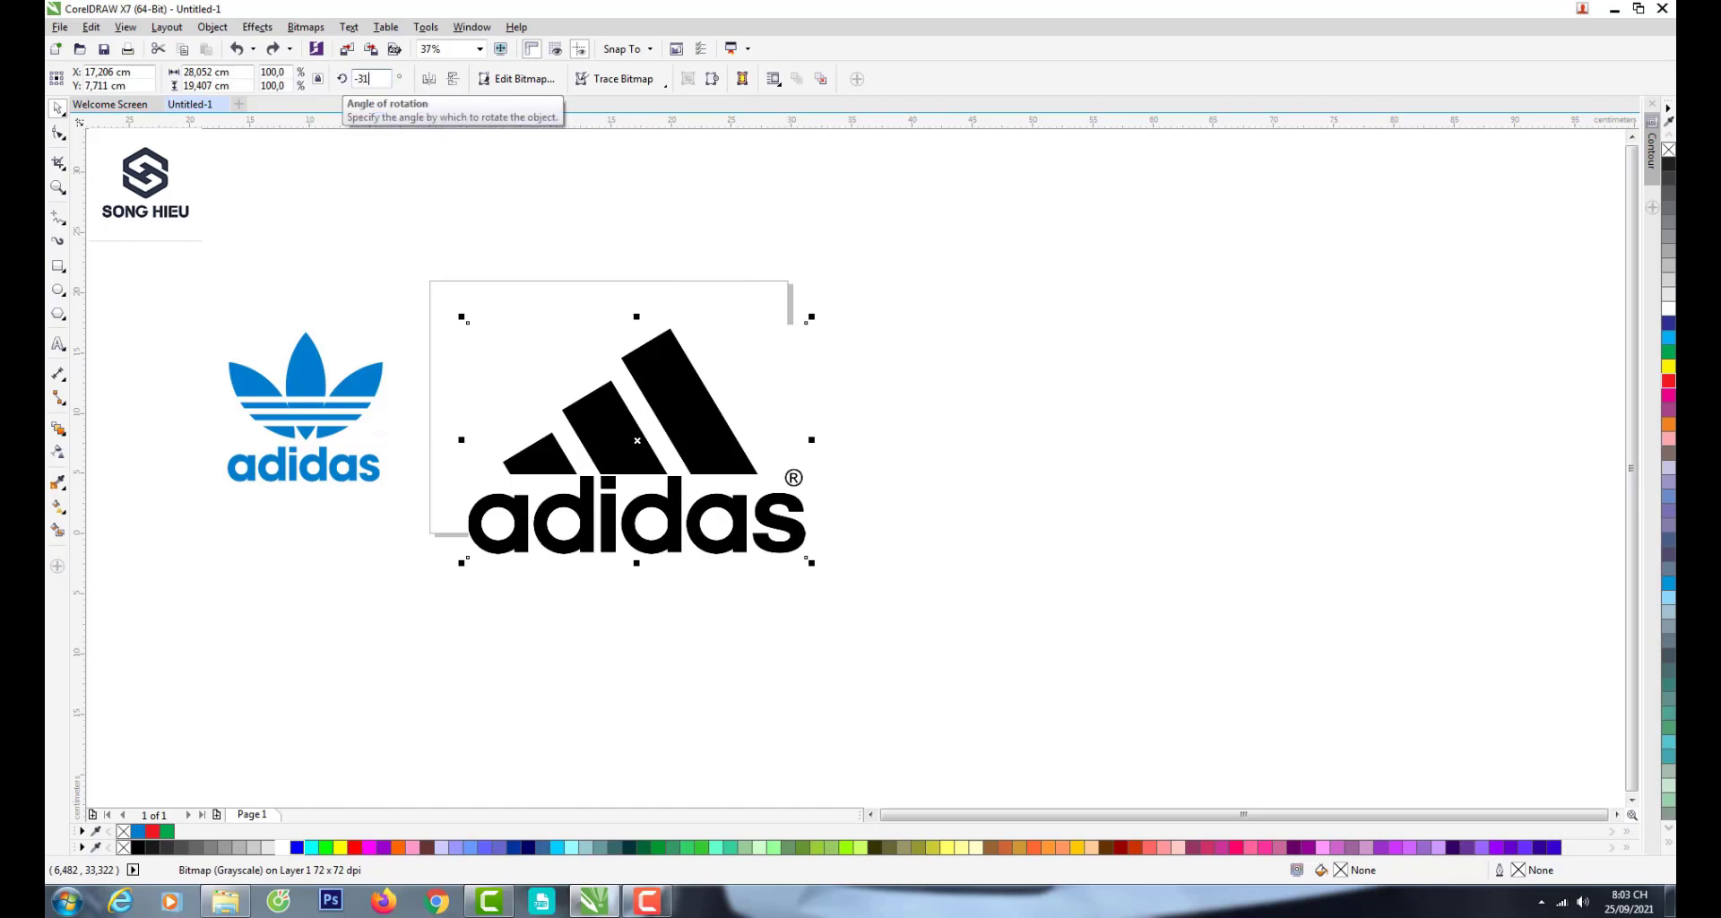
type("-31")
key("Return")
left_click(708, 305)
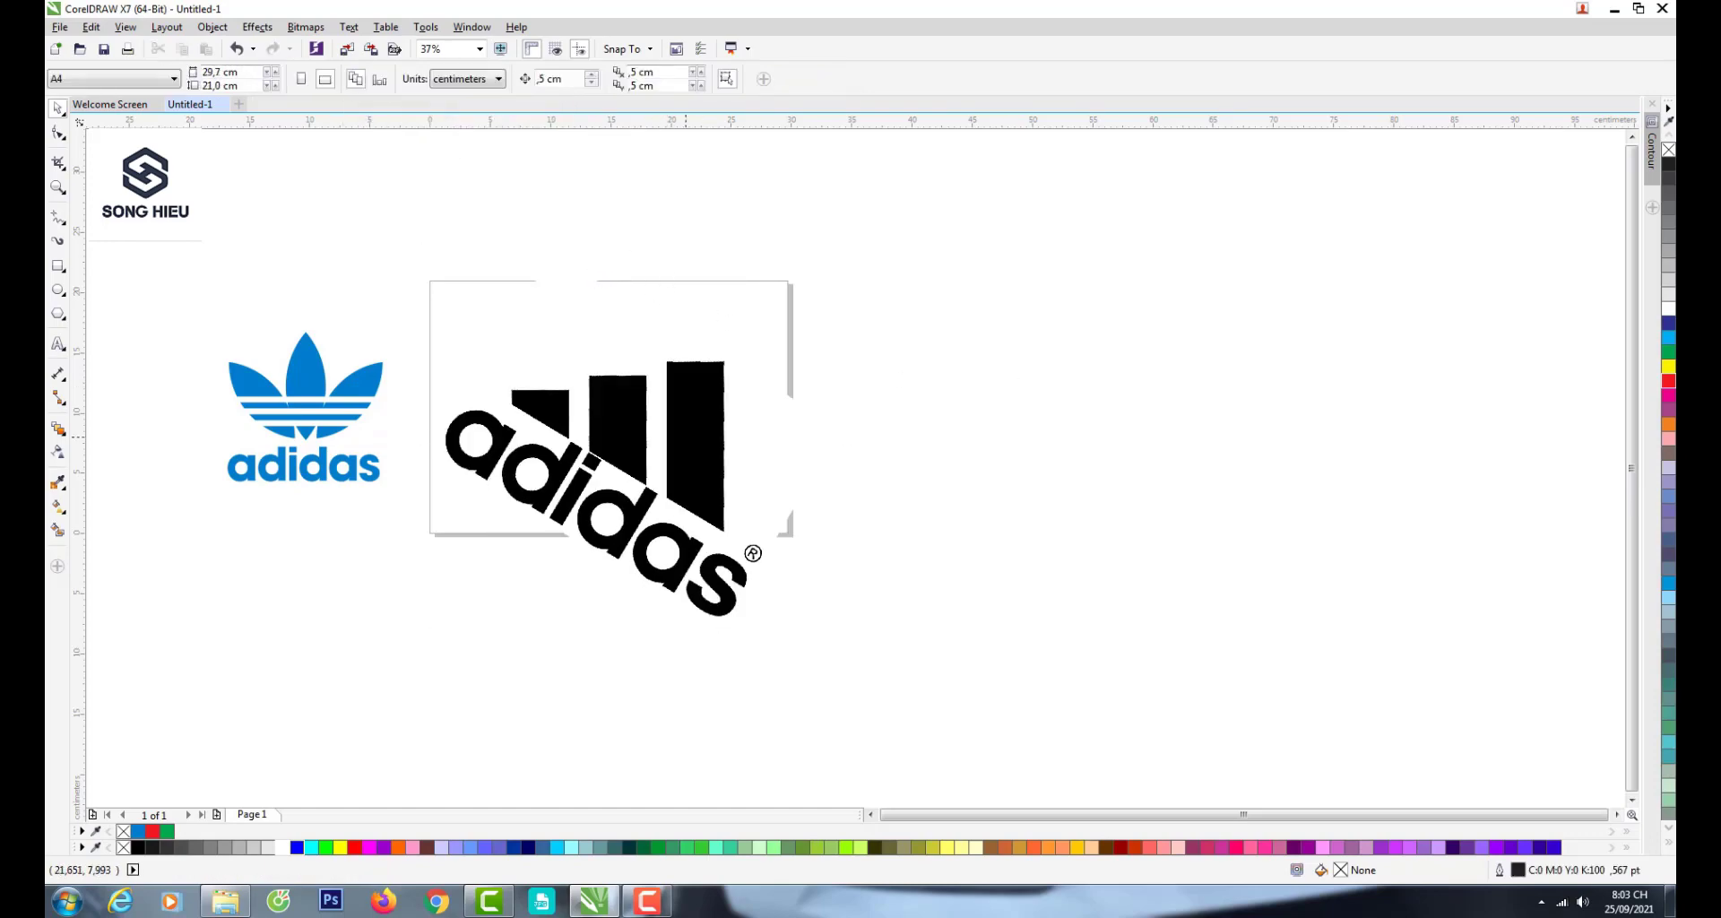
- Draw a rectangle about 4.76 by 17.39 cm over the tallest stripe, and place copies of it over the other two stripes
scroll(667, 429, "up", 1)
scroll(717, 467, "down", 1)
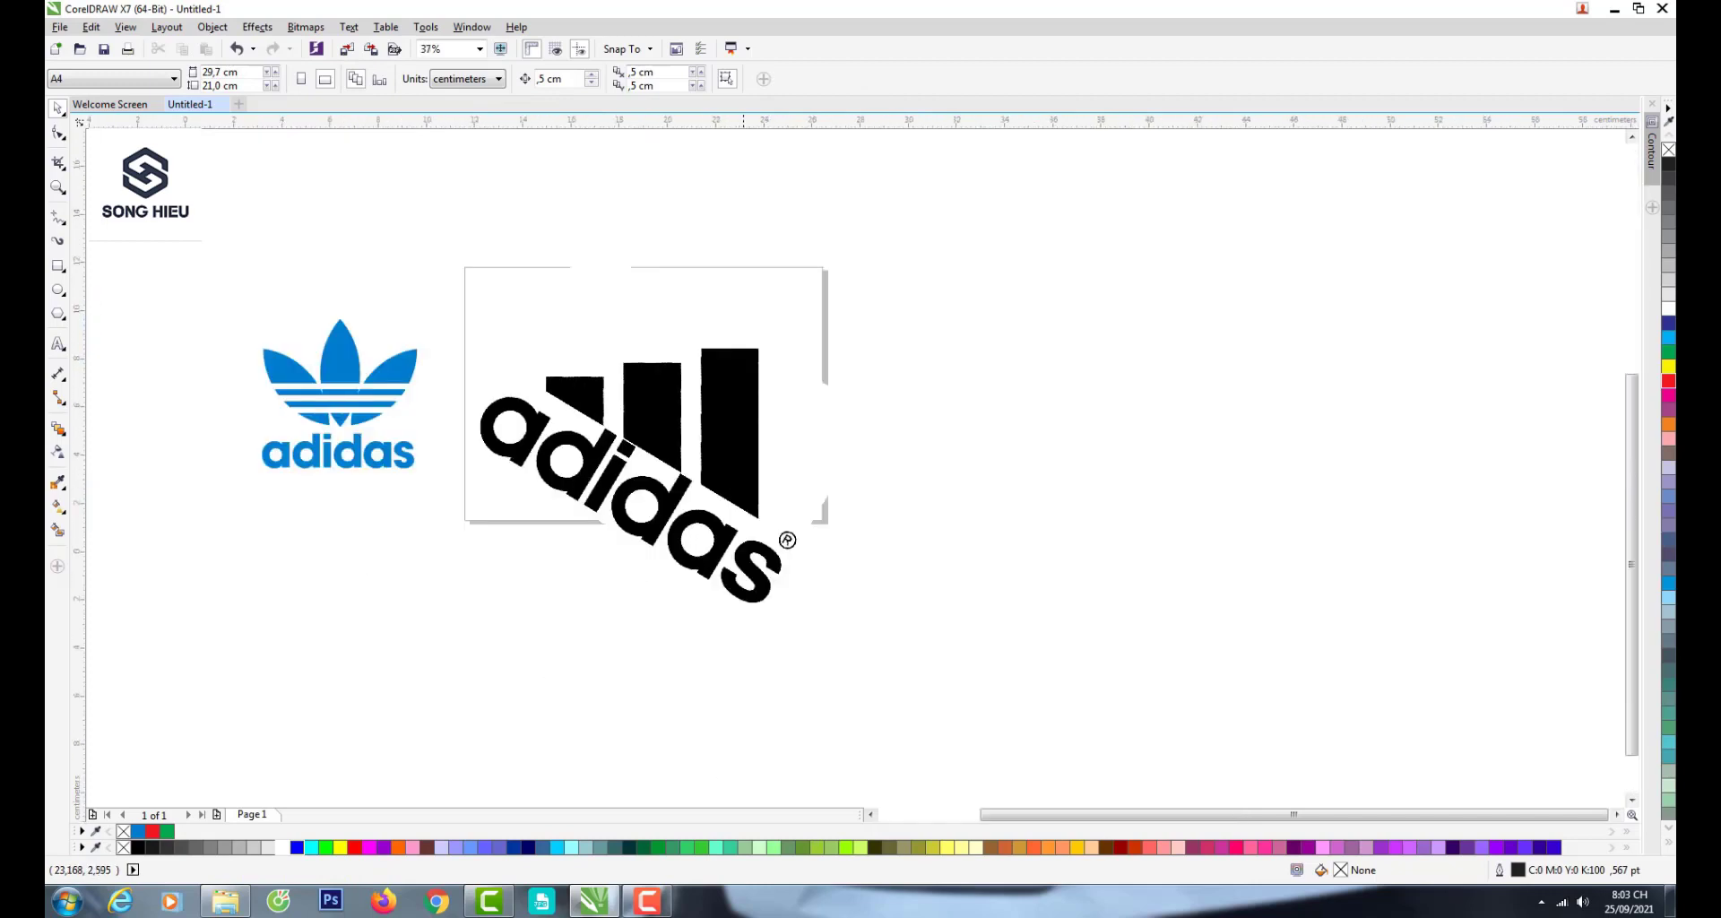
scroll(743, 489, "up", 1)
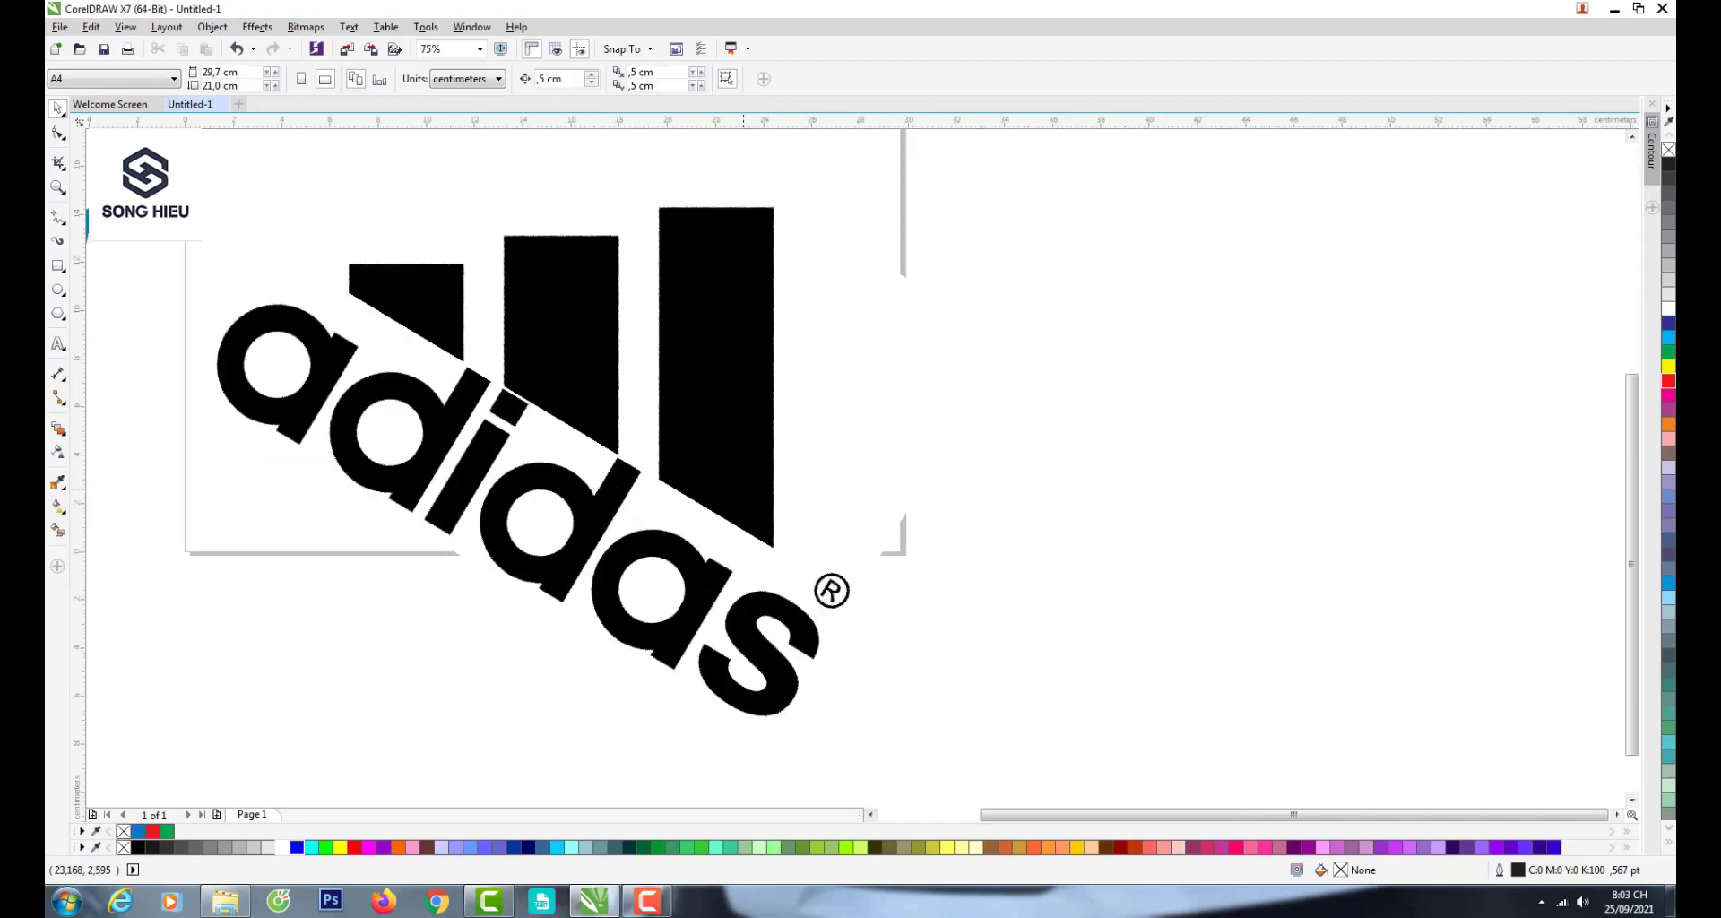
left_click(58, 266)
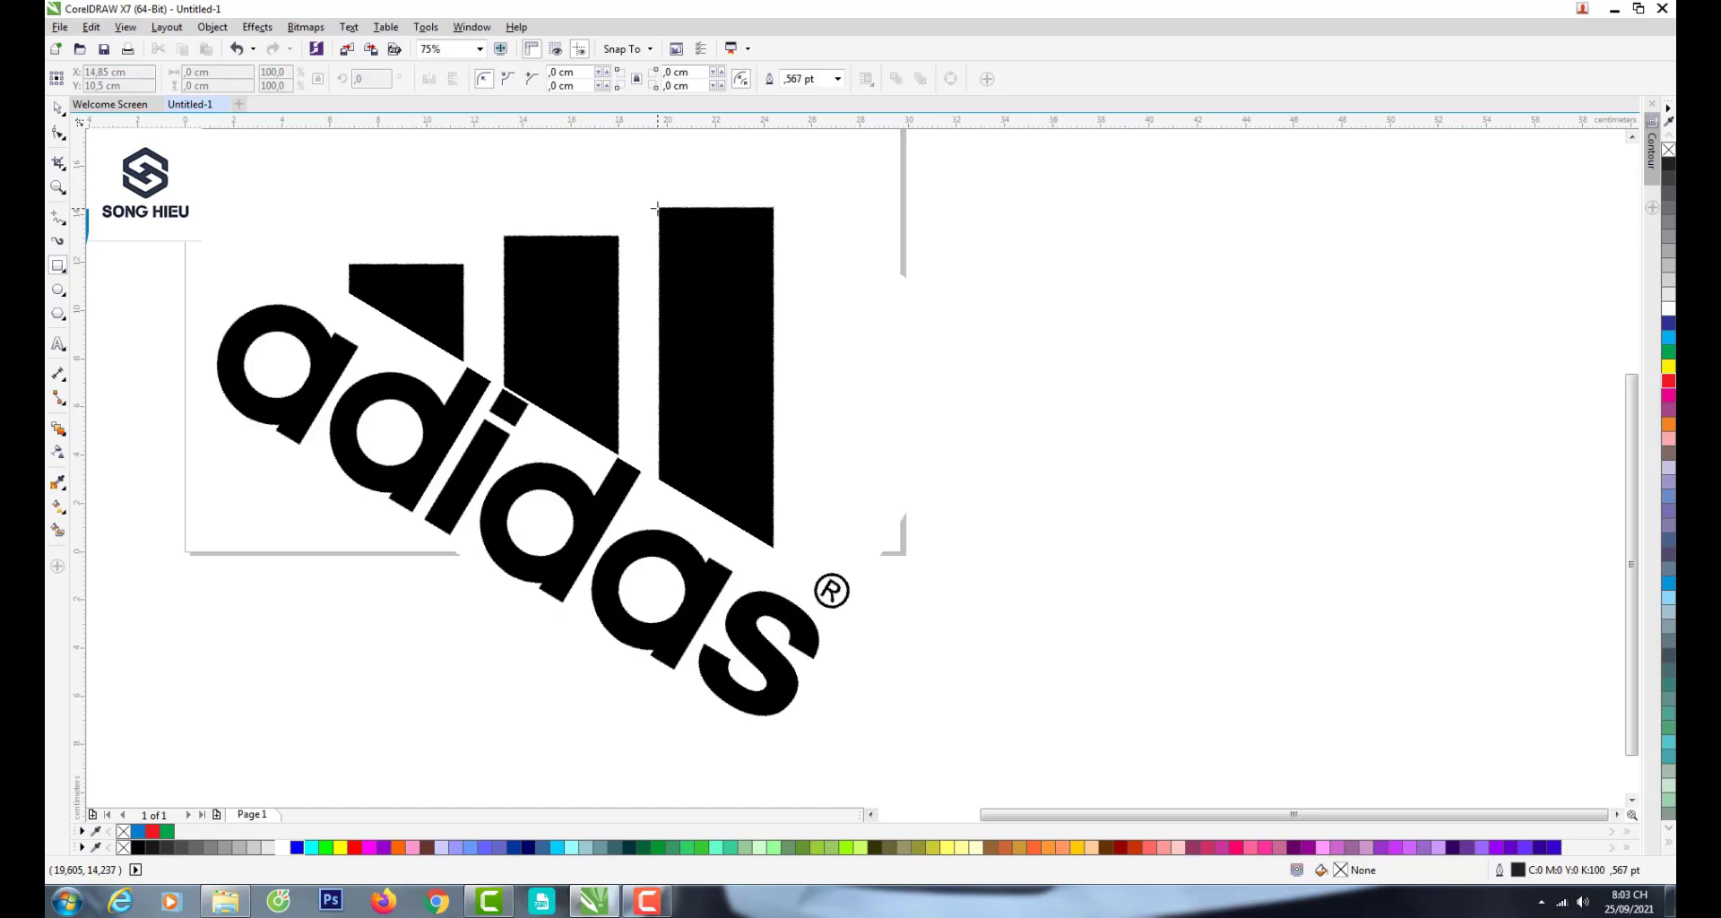
left_click_drag(658, 207, 773, 627)
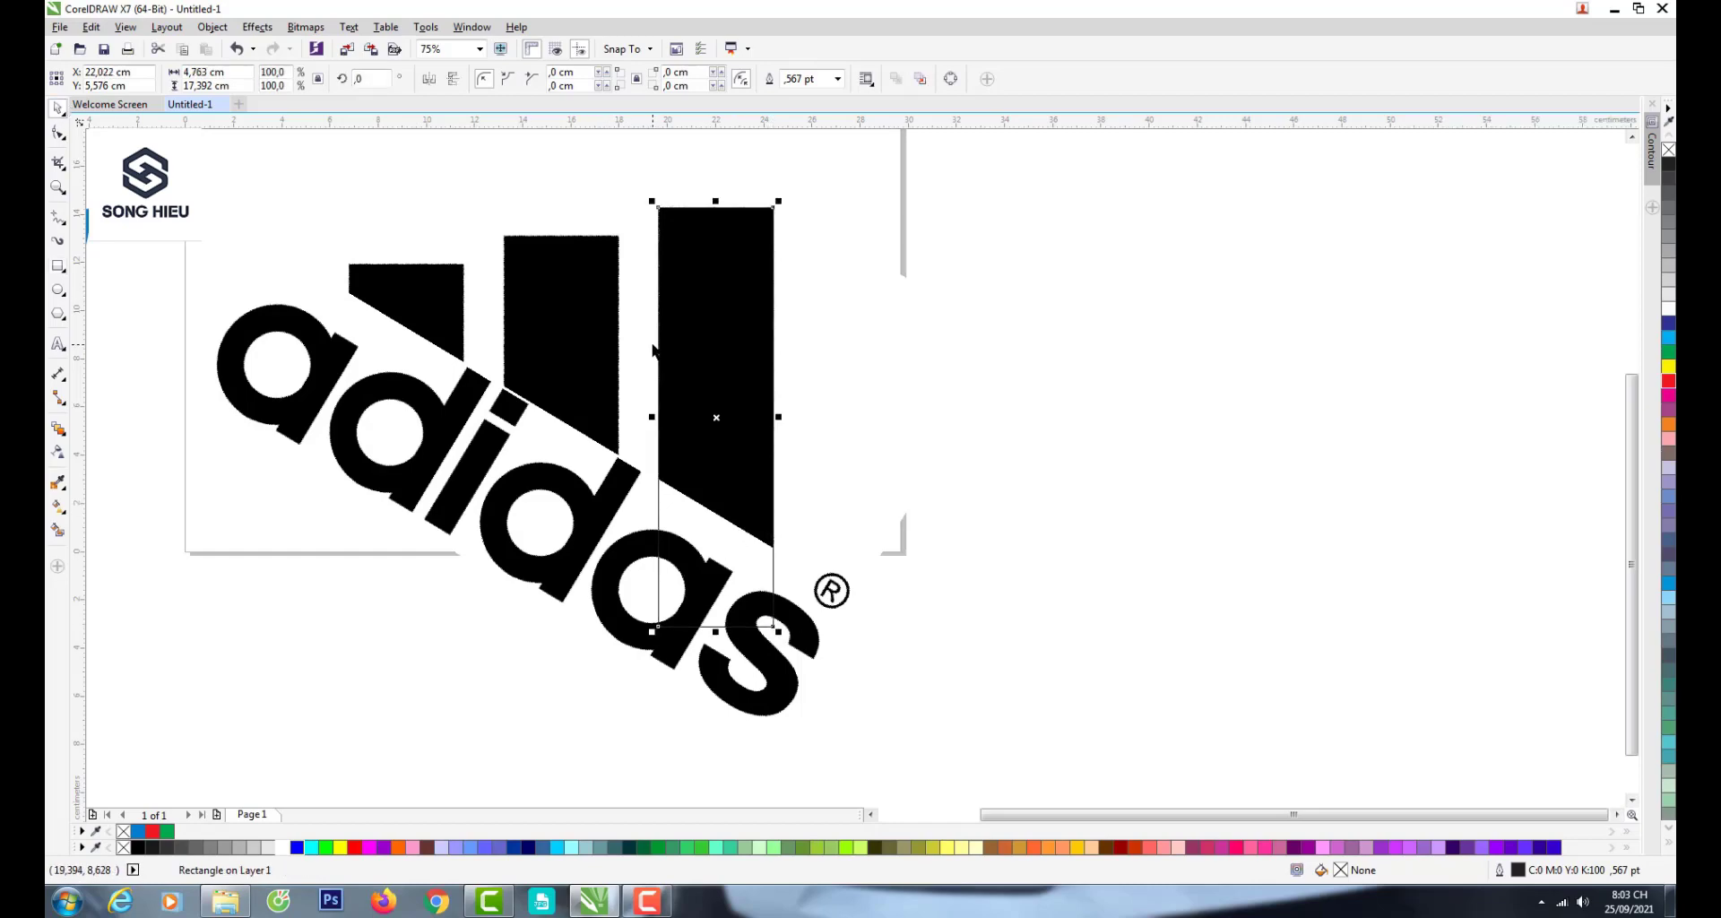
left_click_drag(716, 416, 407, 421)
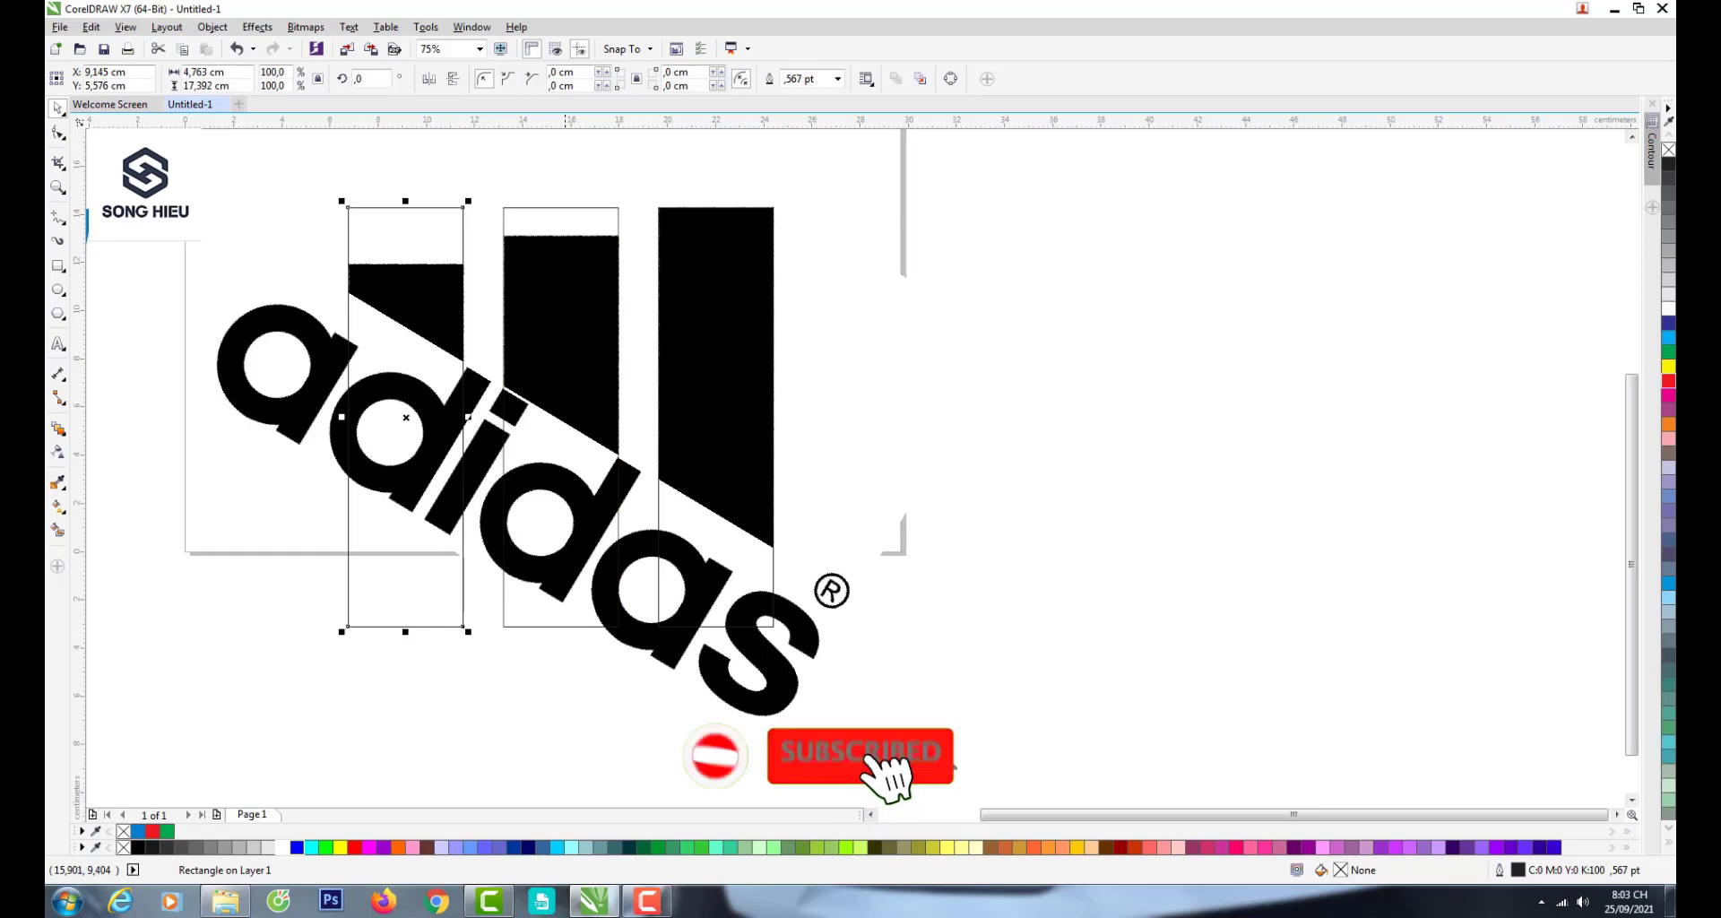
- Lower the top edges of the middle and shortest stripes' rectangles to the tops of their stripes, making the shortest about 15.06 cm high
left_click(562, 207)
left_click_drag(561, 201, 558, 236)
left_click(401, 207)
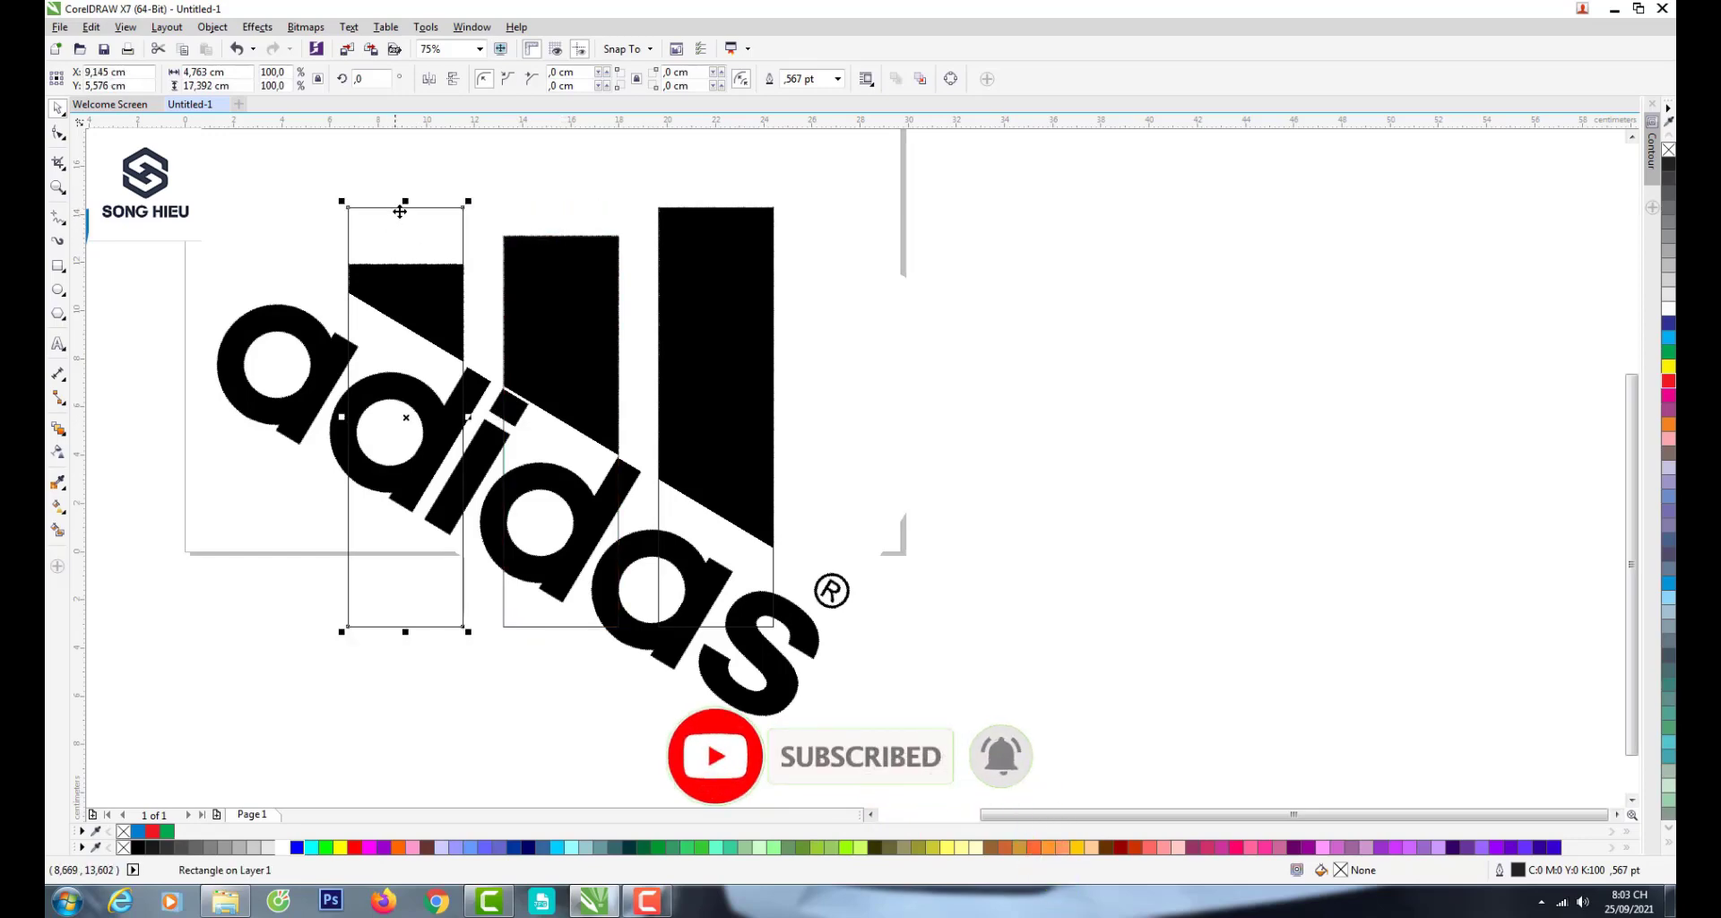
left_click_drag(405, 207, 408, 262)
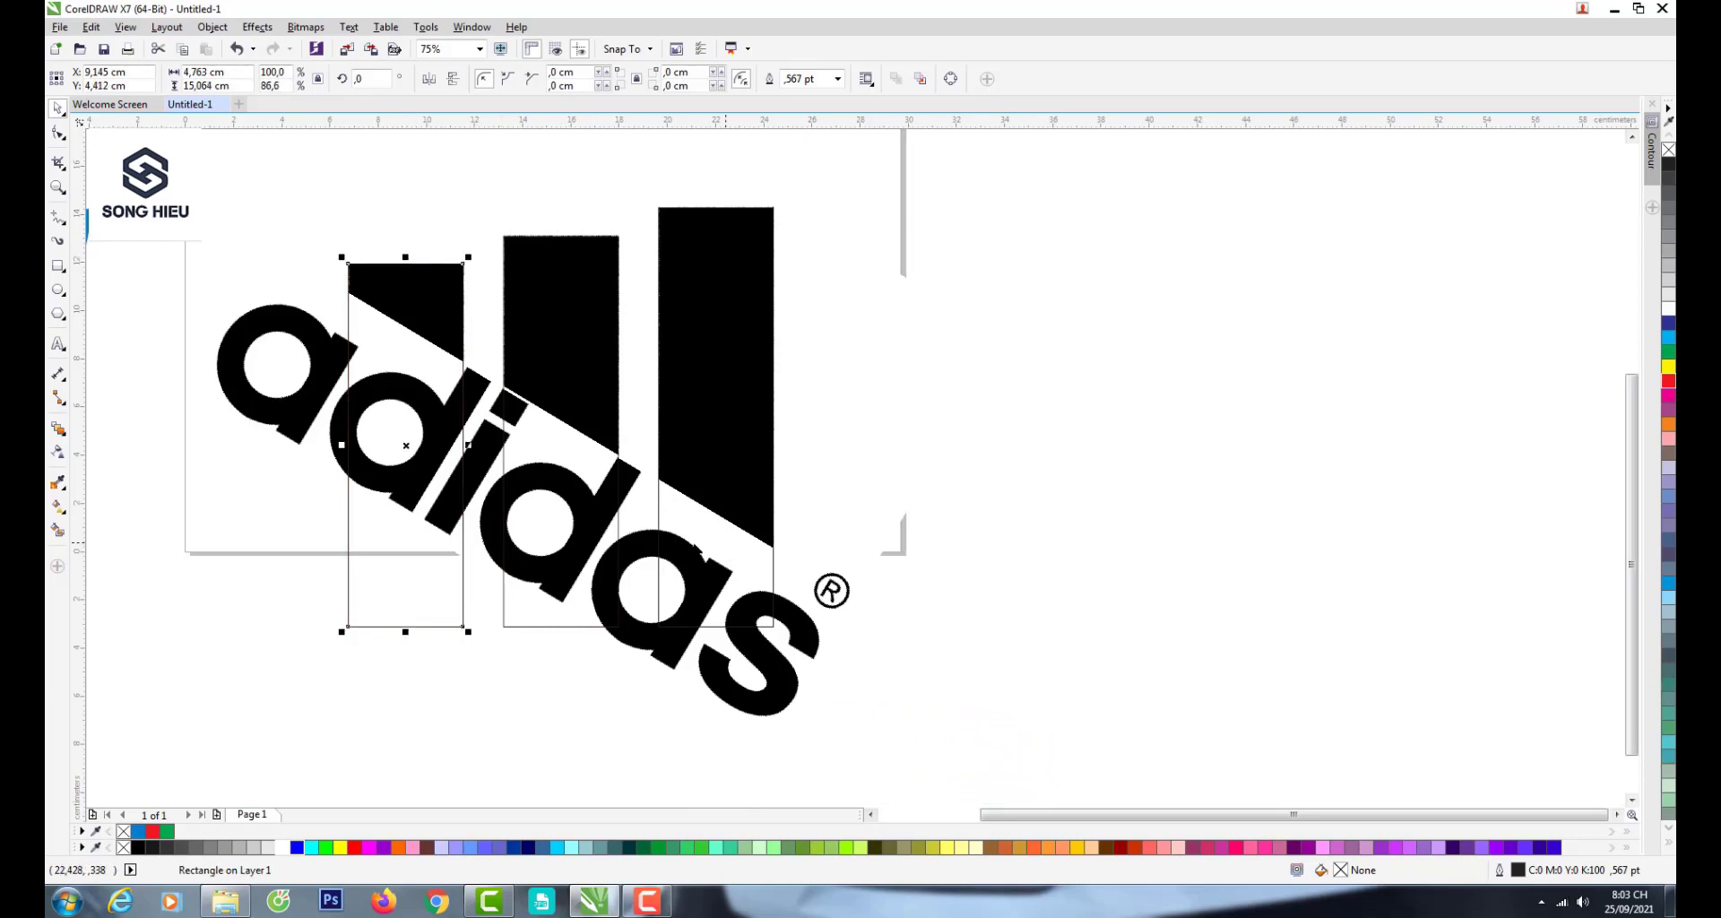
- Combine the three stripe rectangles into one curve
left_click(563, 615, "shift")
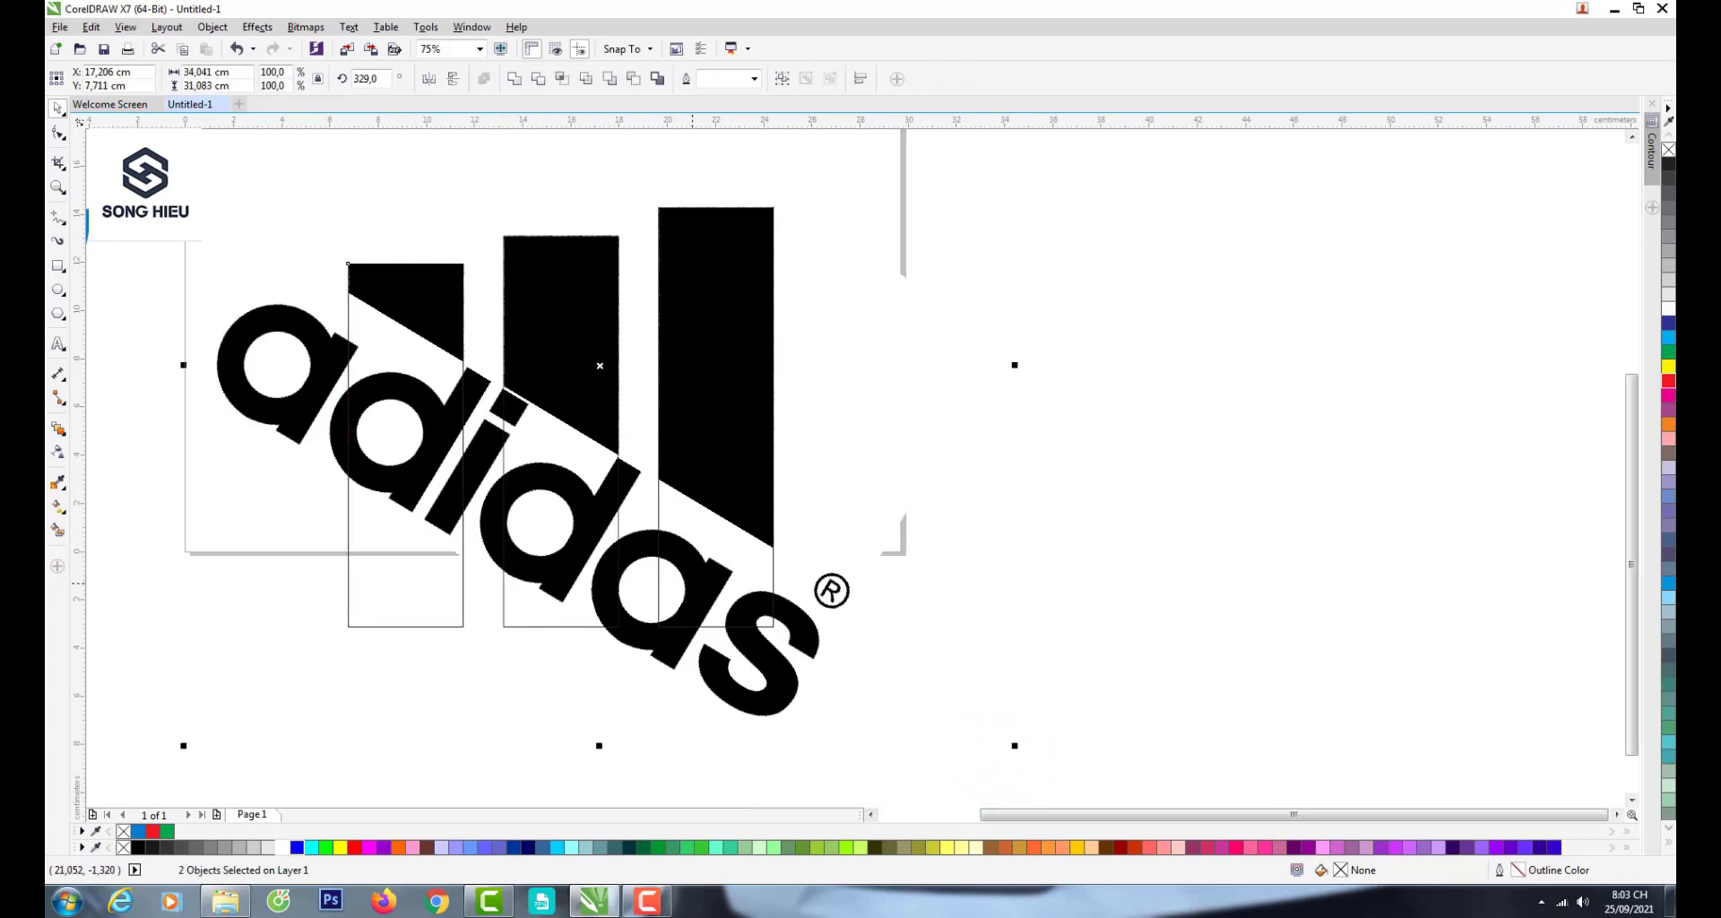
left_click(1176, 551)
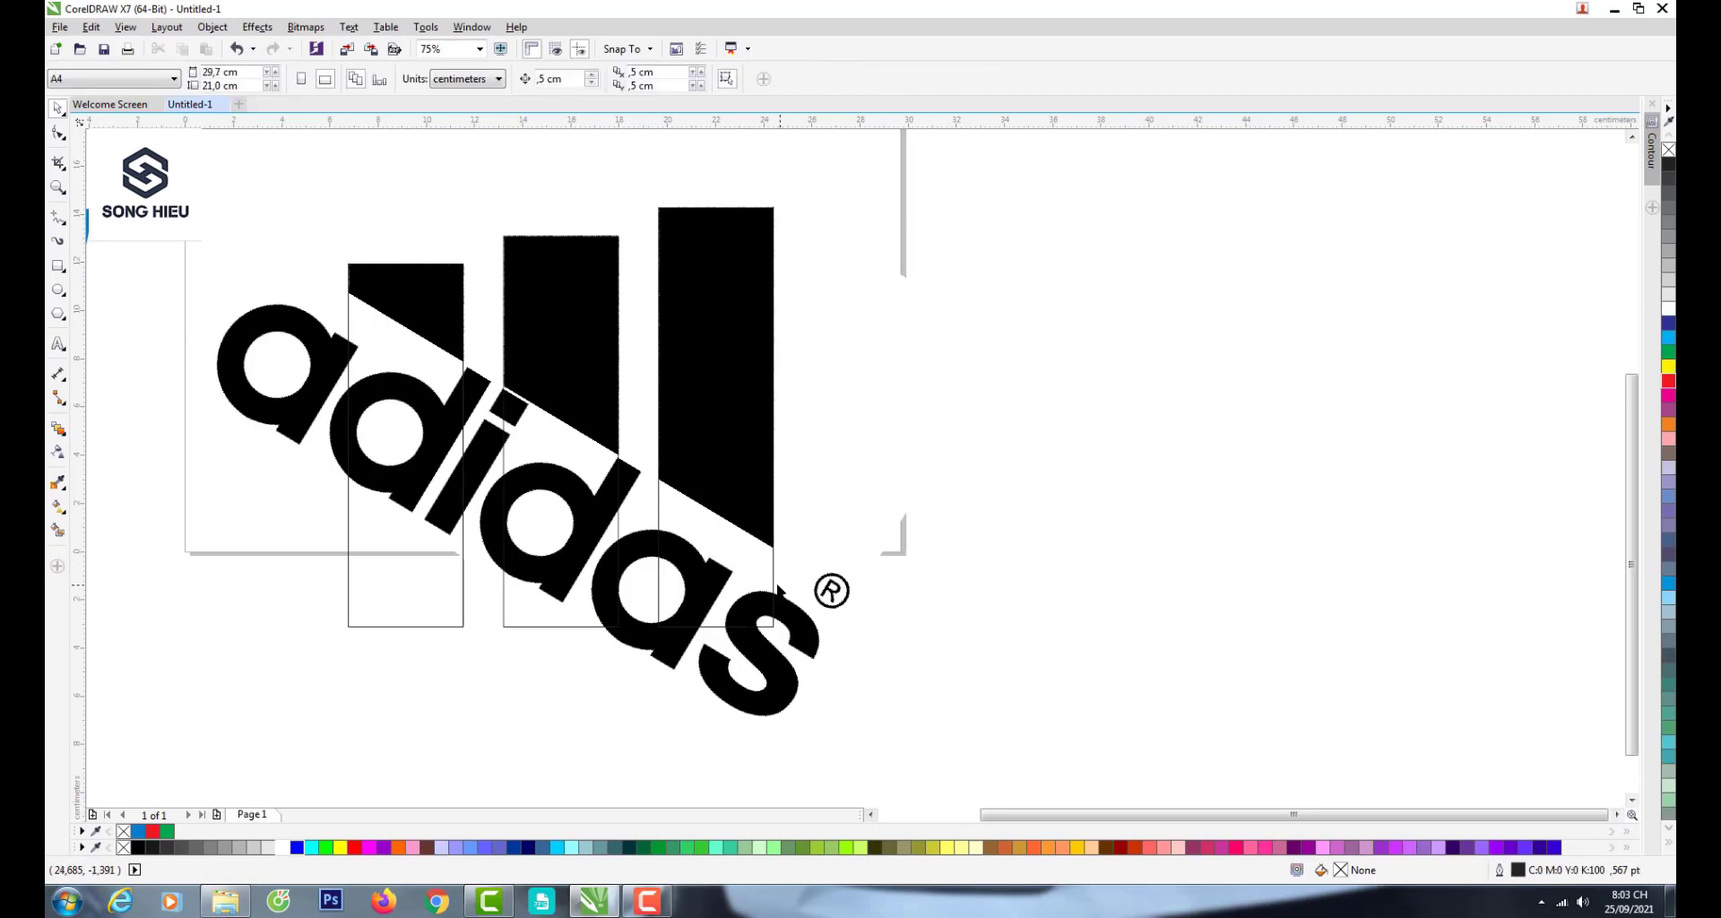
left_click(773, 583)
left_click(563, 626, "shift")
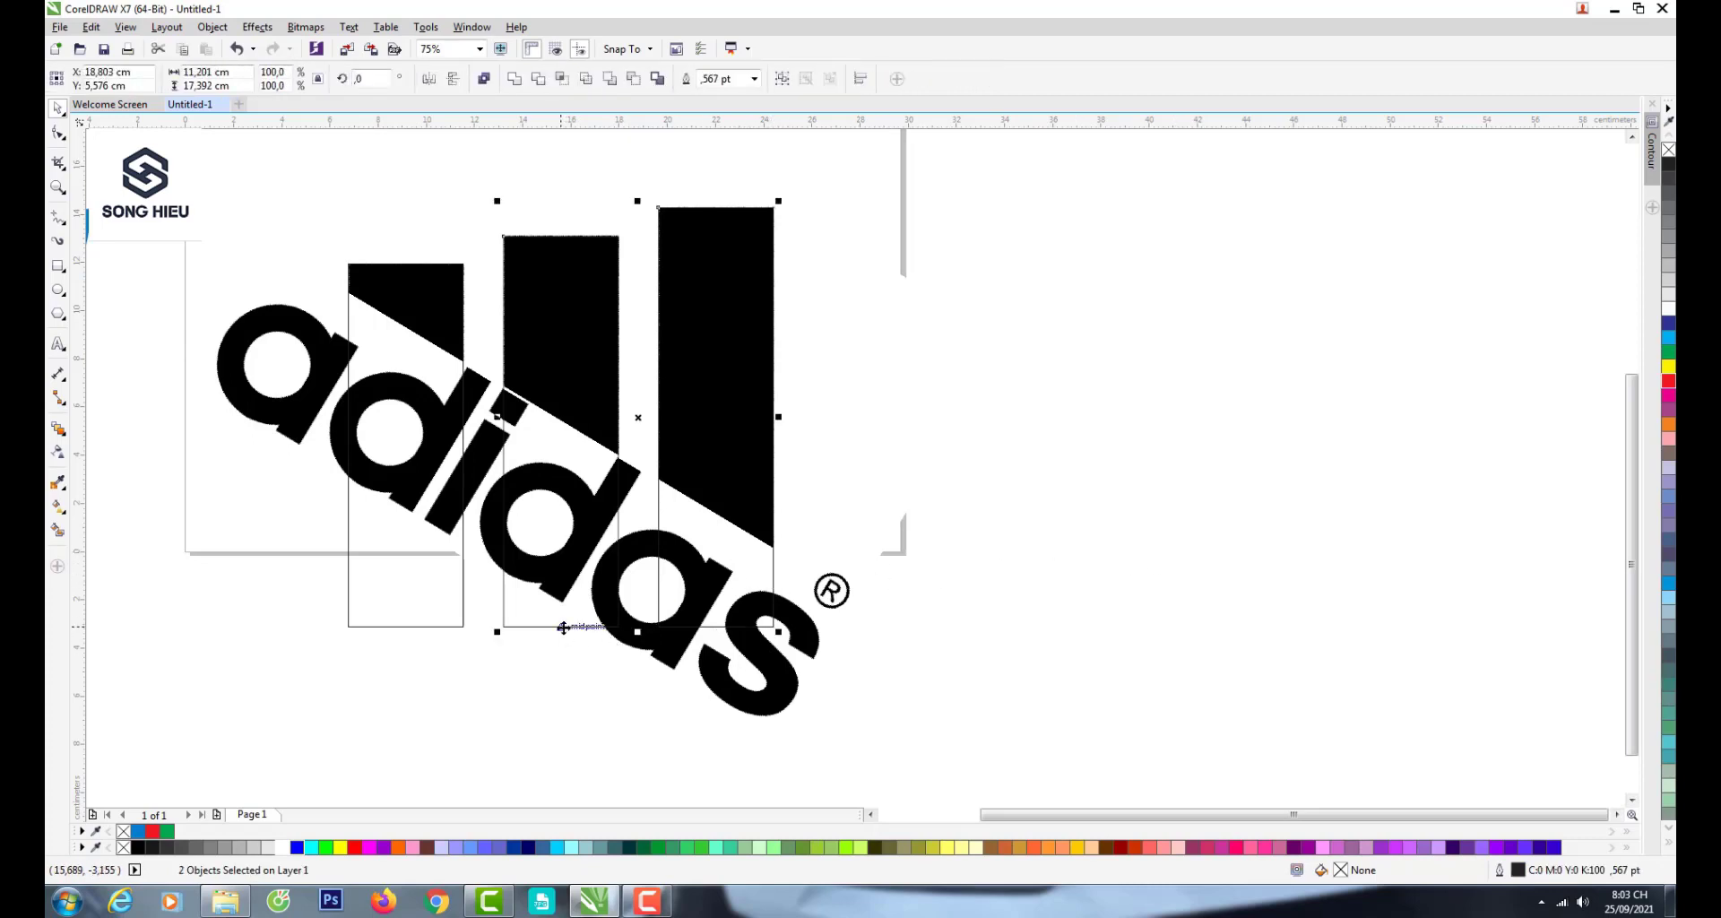
left_click(452, 626, "shift")
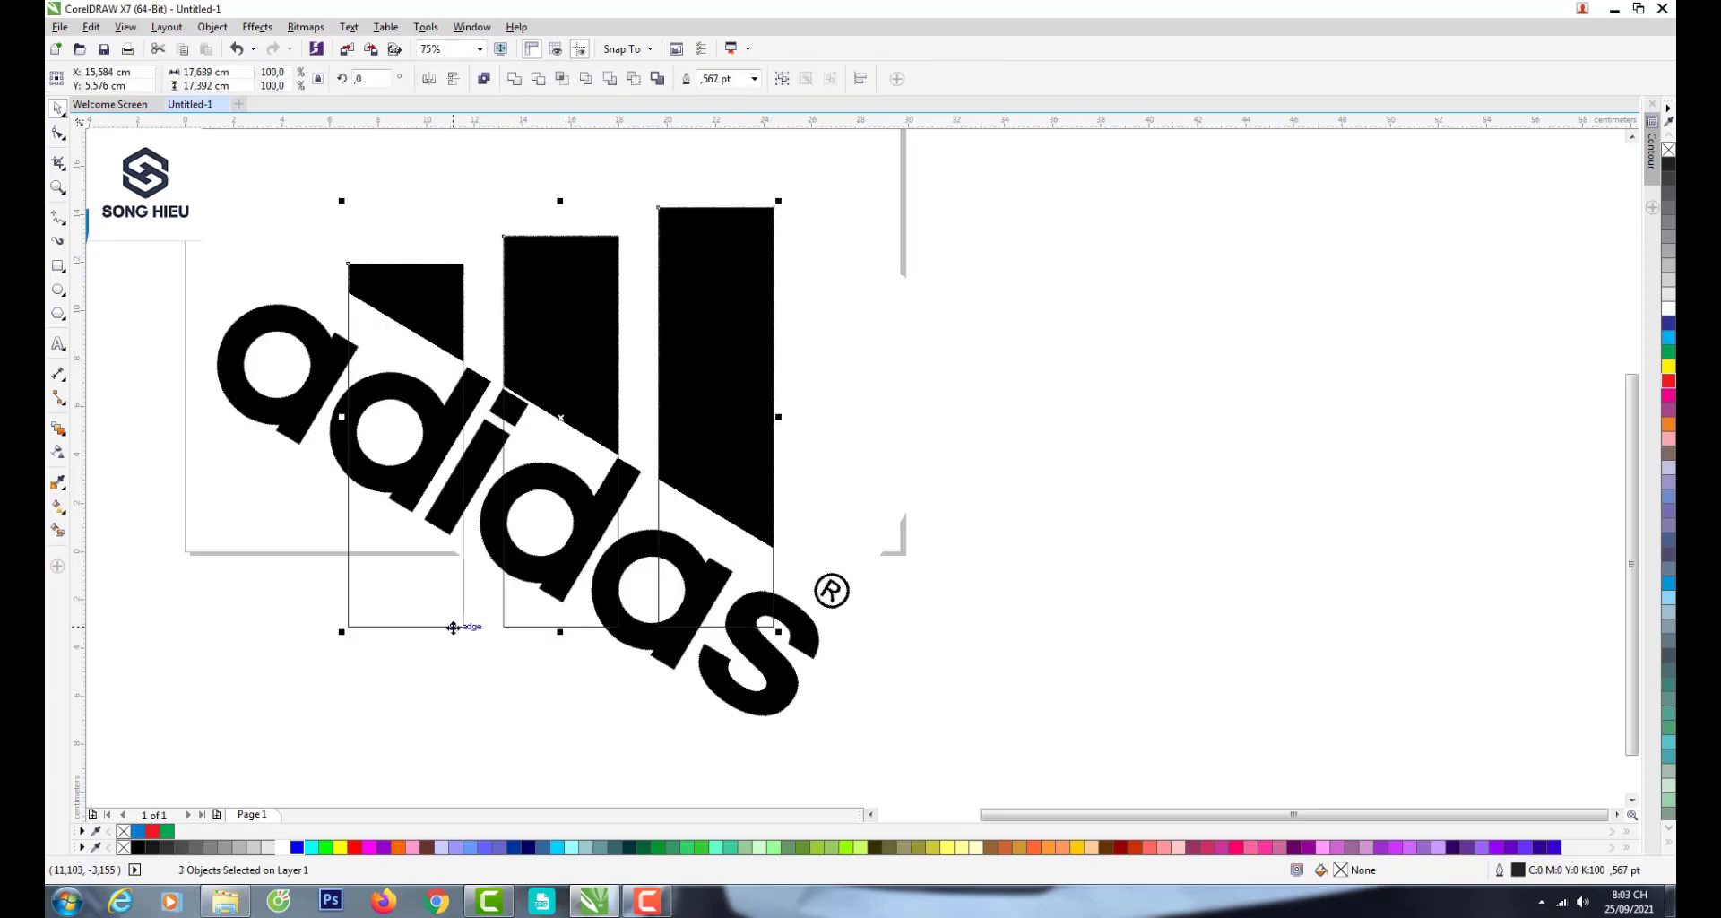
left_click(484, 79)
- Draw a wide rectangle about 50.87 by 11.29 cm below the bitmap, and rotate it by -31 degrees
scroll(618, 206, "down", 2)
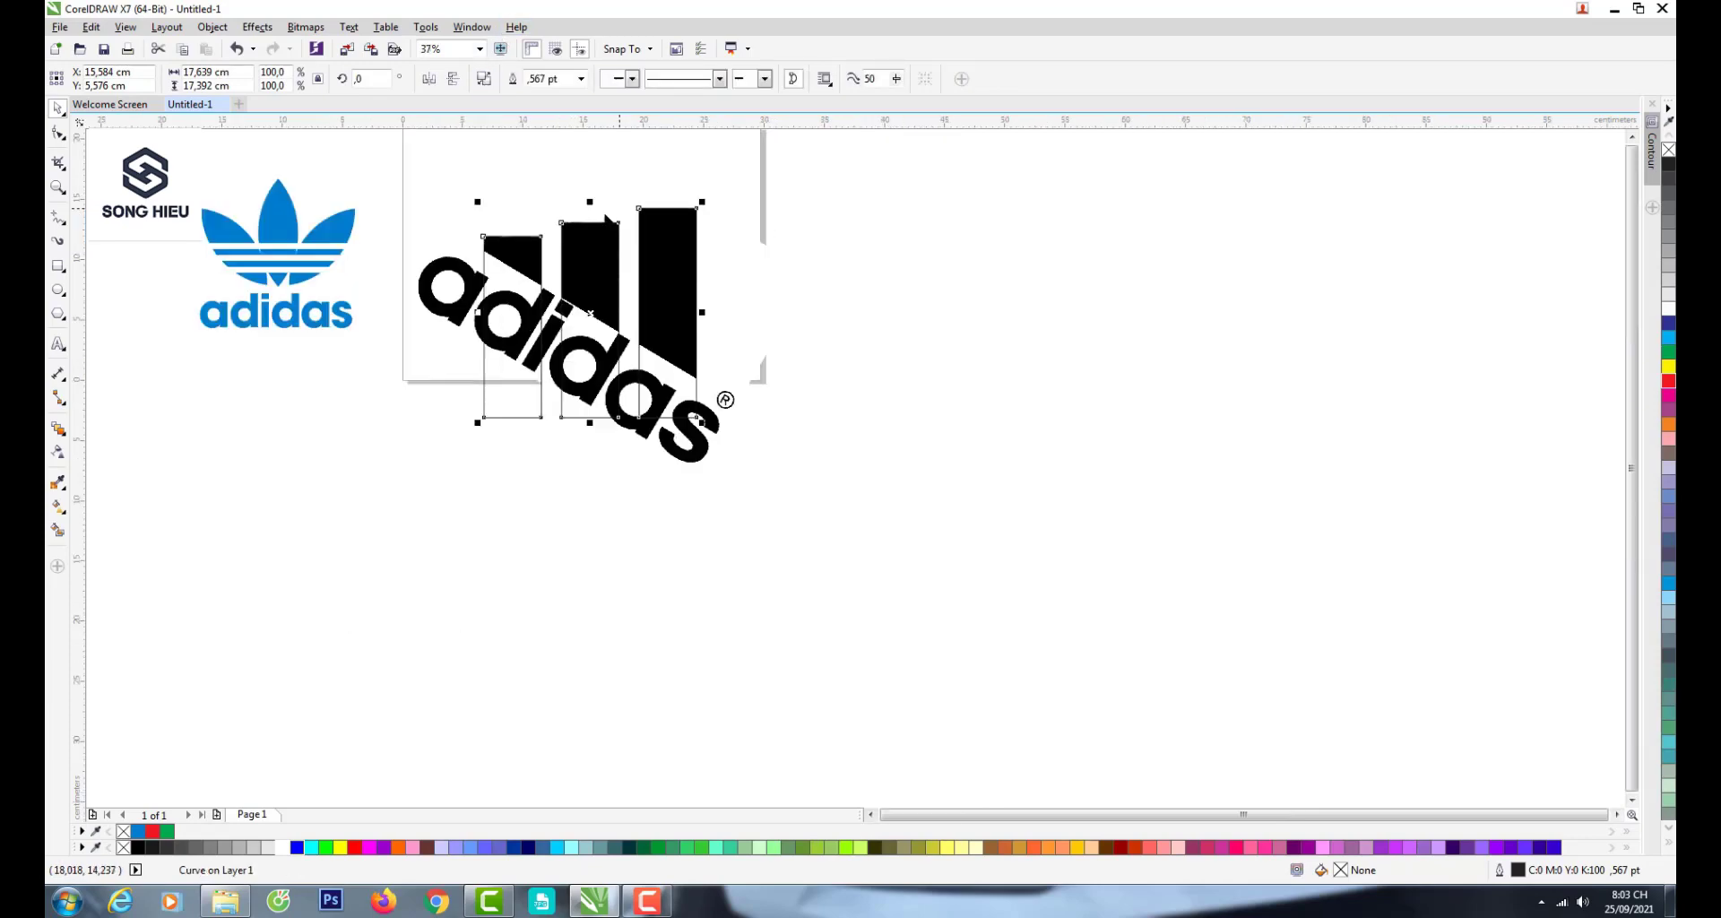
left_click(330, 423)
left_click(58, 266)
left_click_drag(426, 496, 1040, 631)
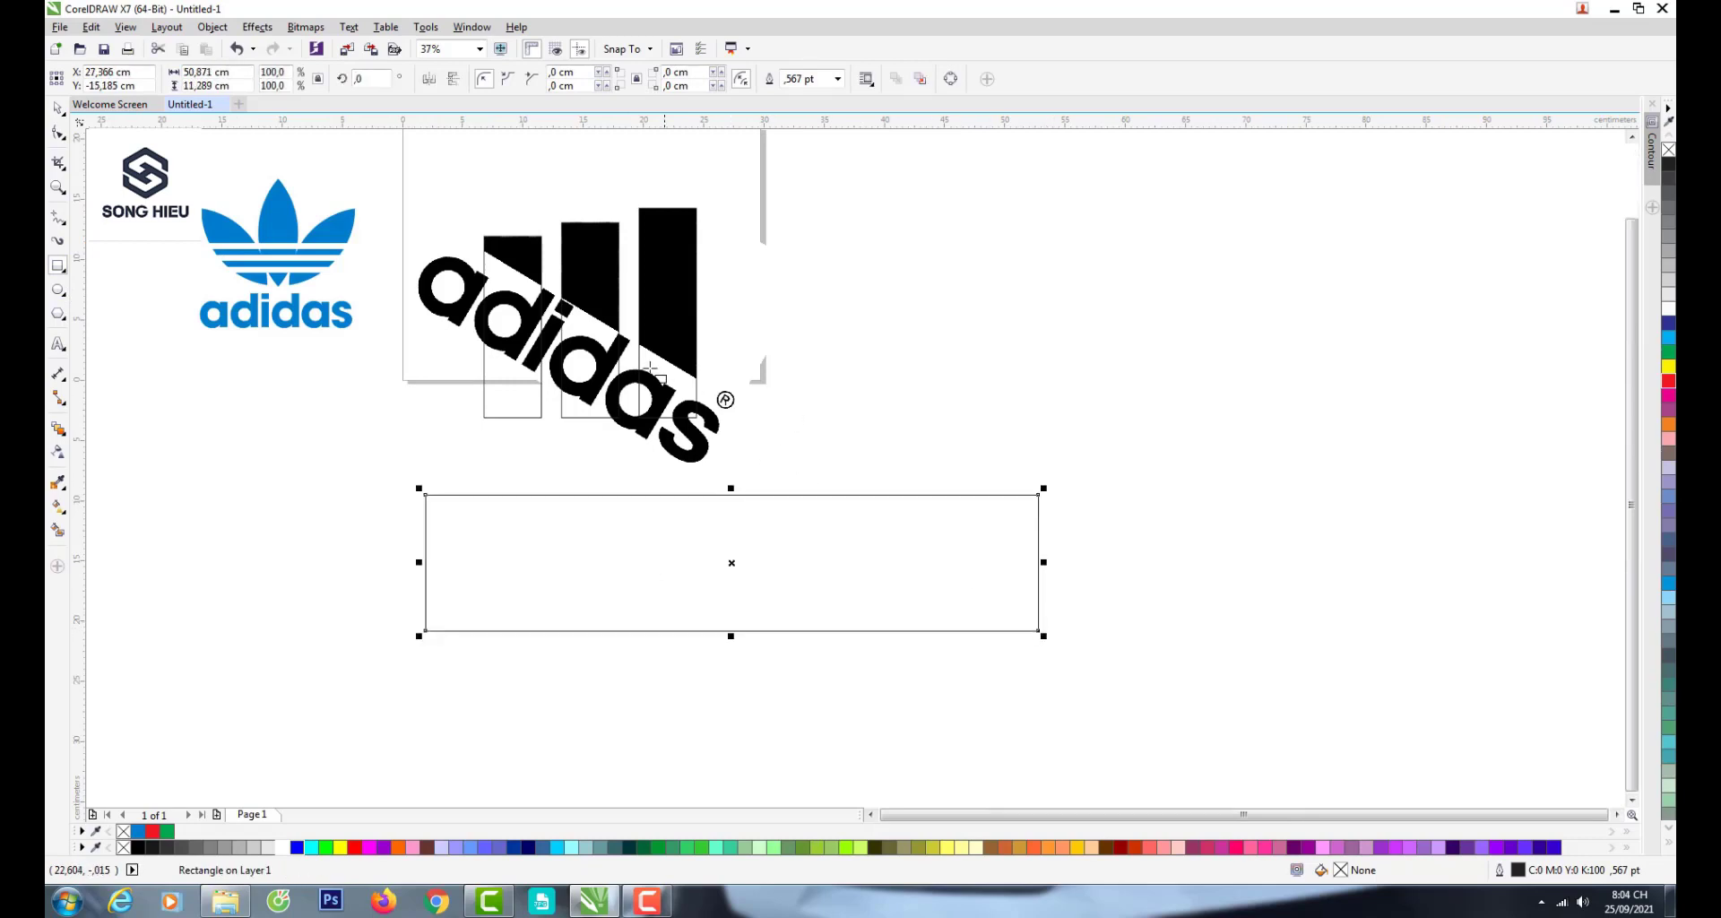
left_click(351, 80)
key("BackSpace")
type("-3")
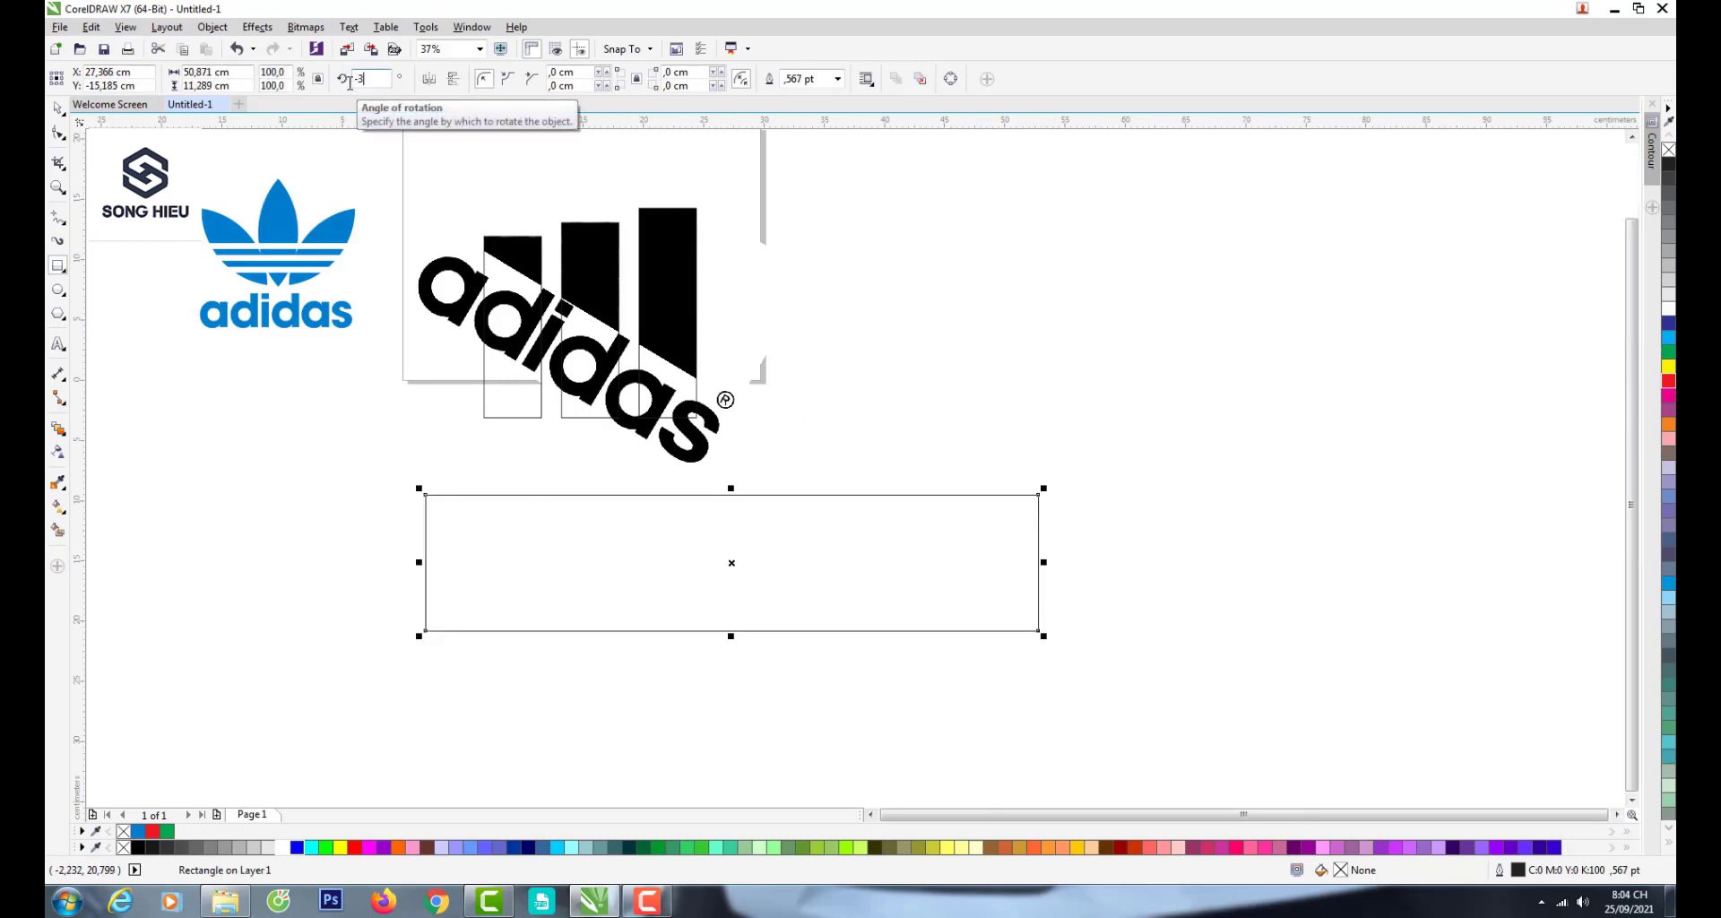
type("1")
key("Return")
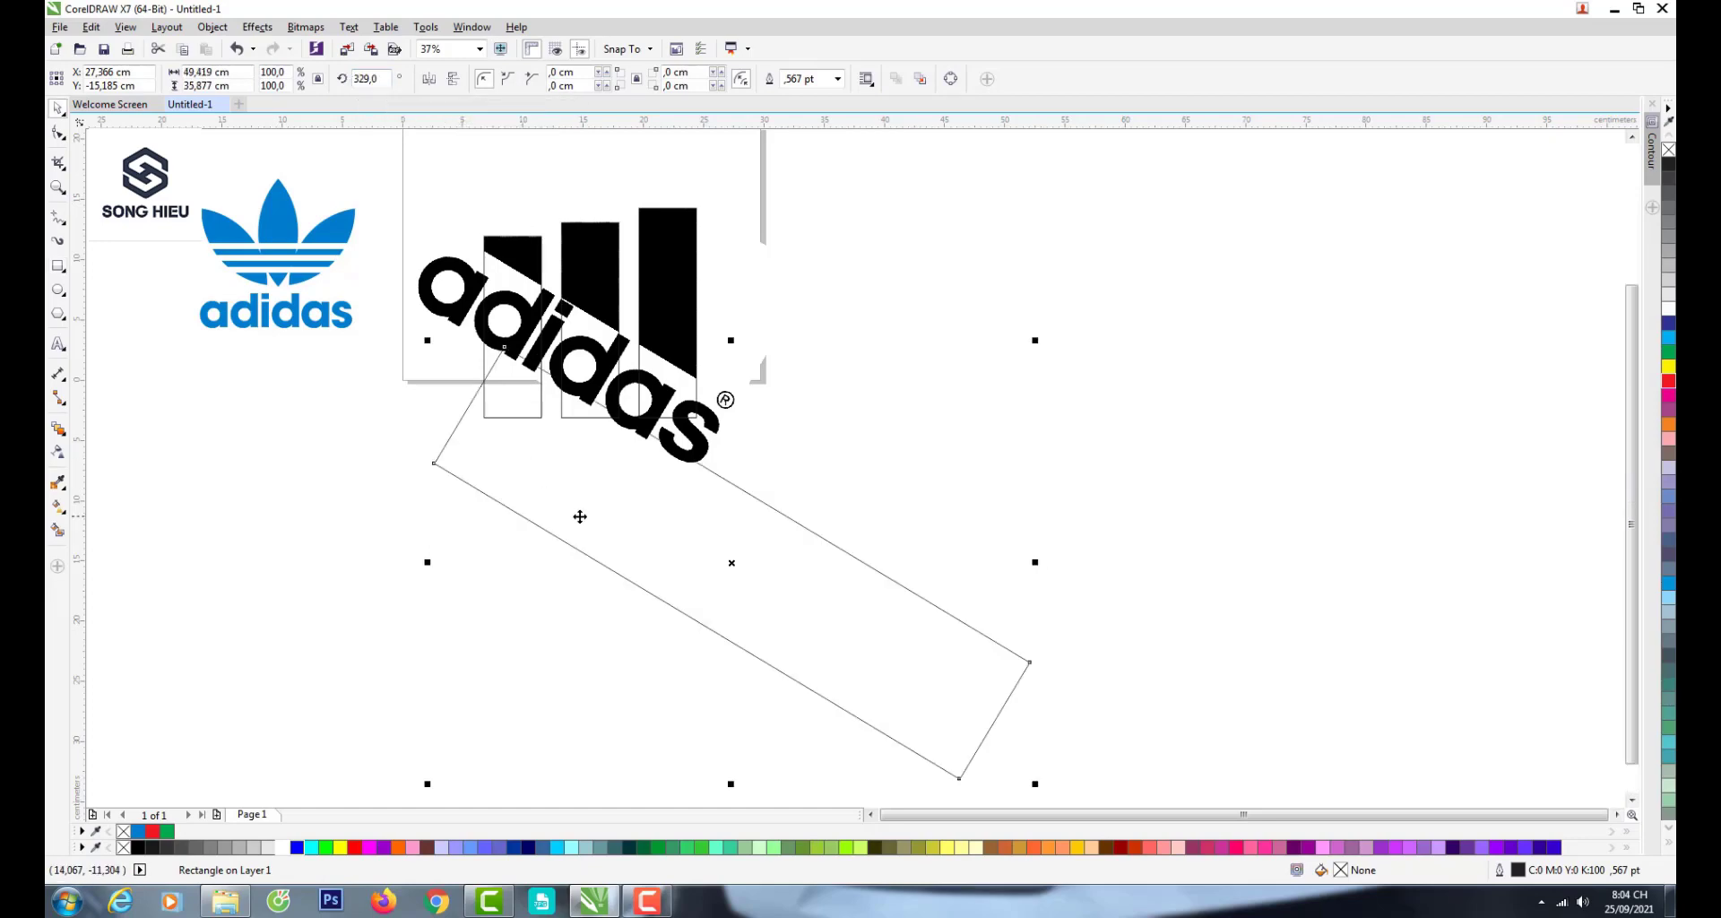
- Align the rotated rectangle's upper edge with the slanted lower ends of the bitmap's stripes, and trim the combined stripe curve with it
left_click_drag(732, 563, 641, 450)
scroll(589, 398, "up", 1)
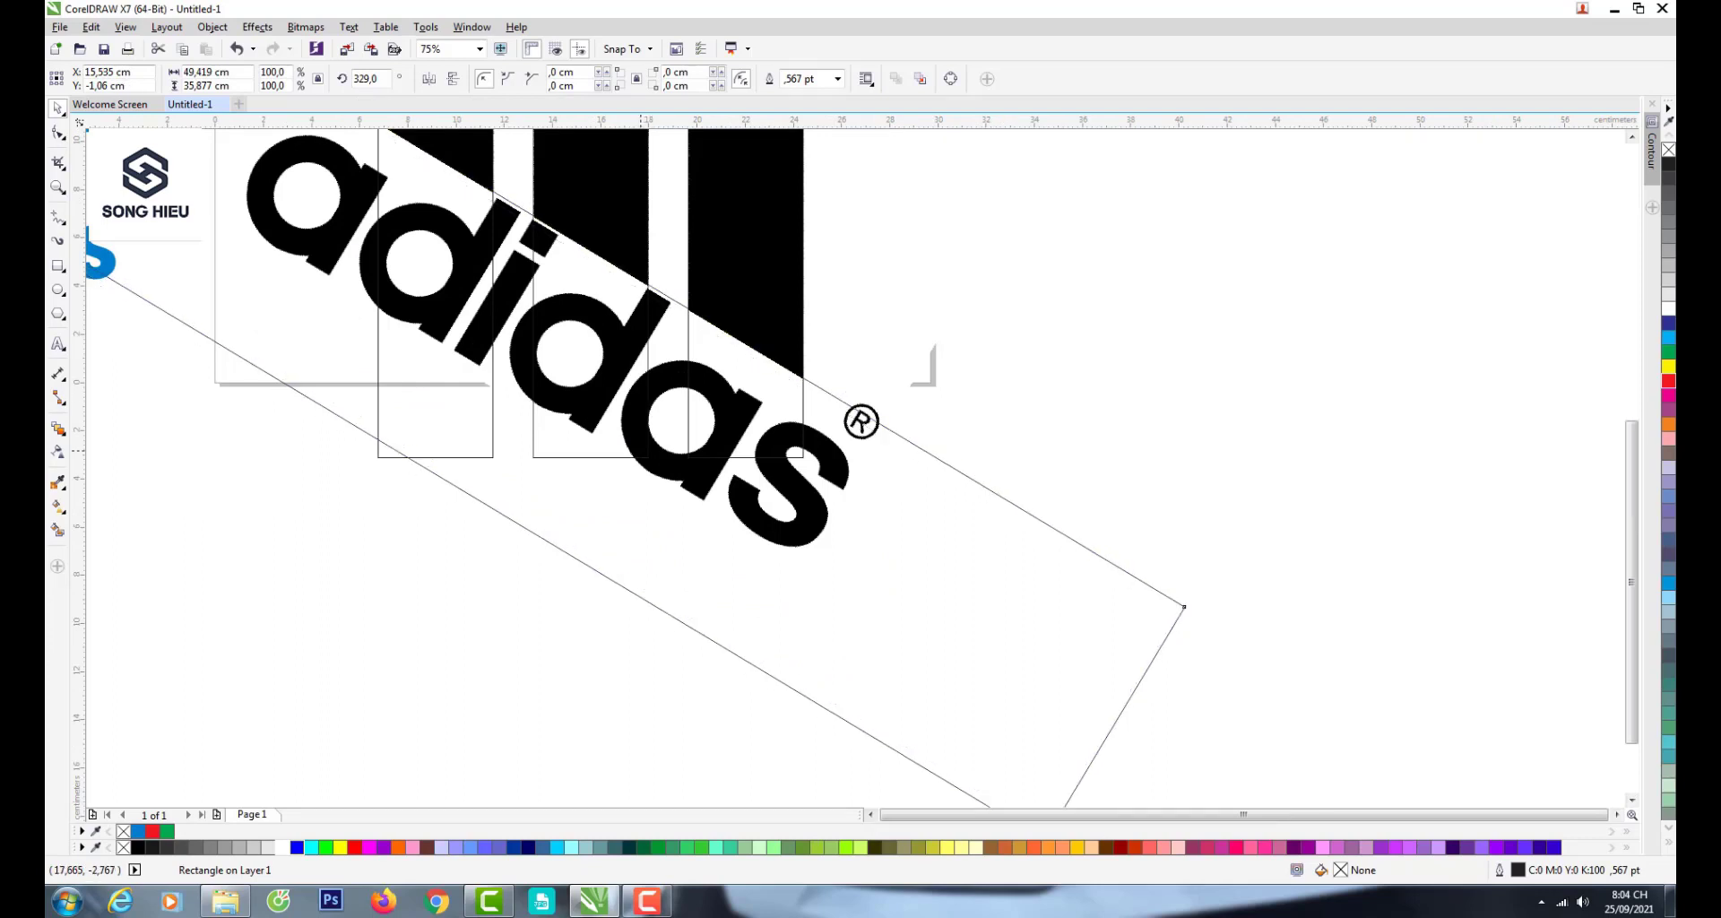
scroll(641, 452, "down", 1)
left_click(538, 296, "shift")
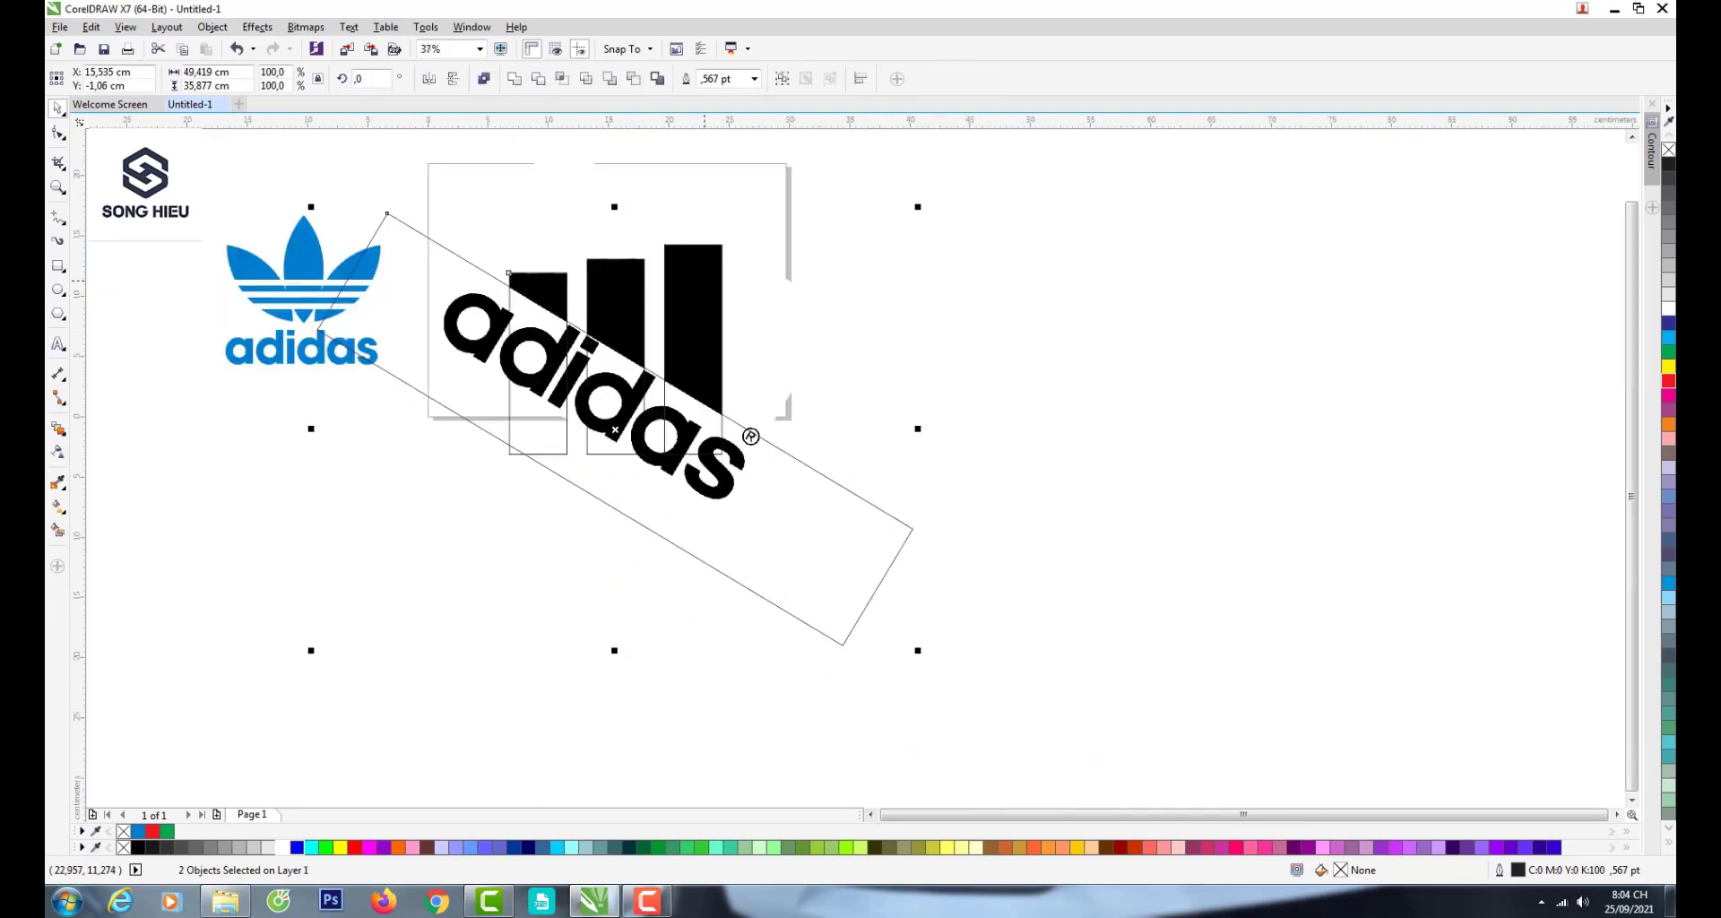
left_click(538, 79)
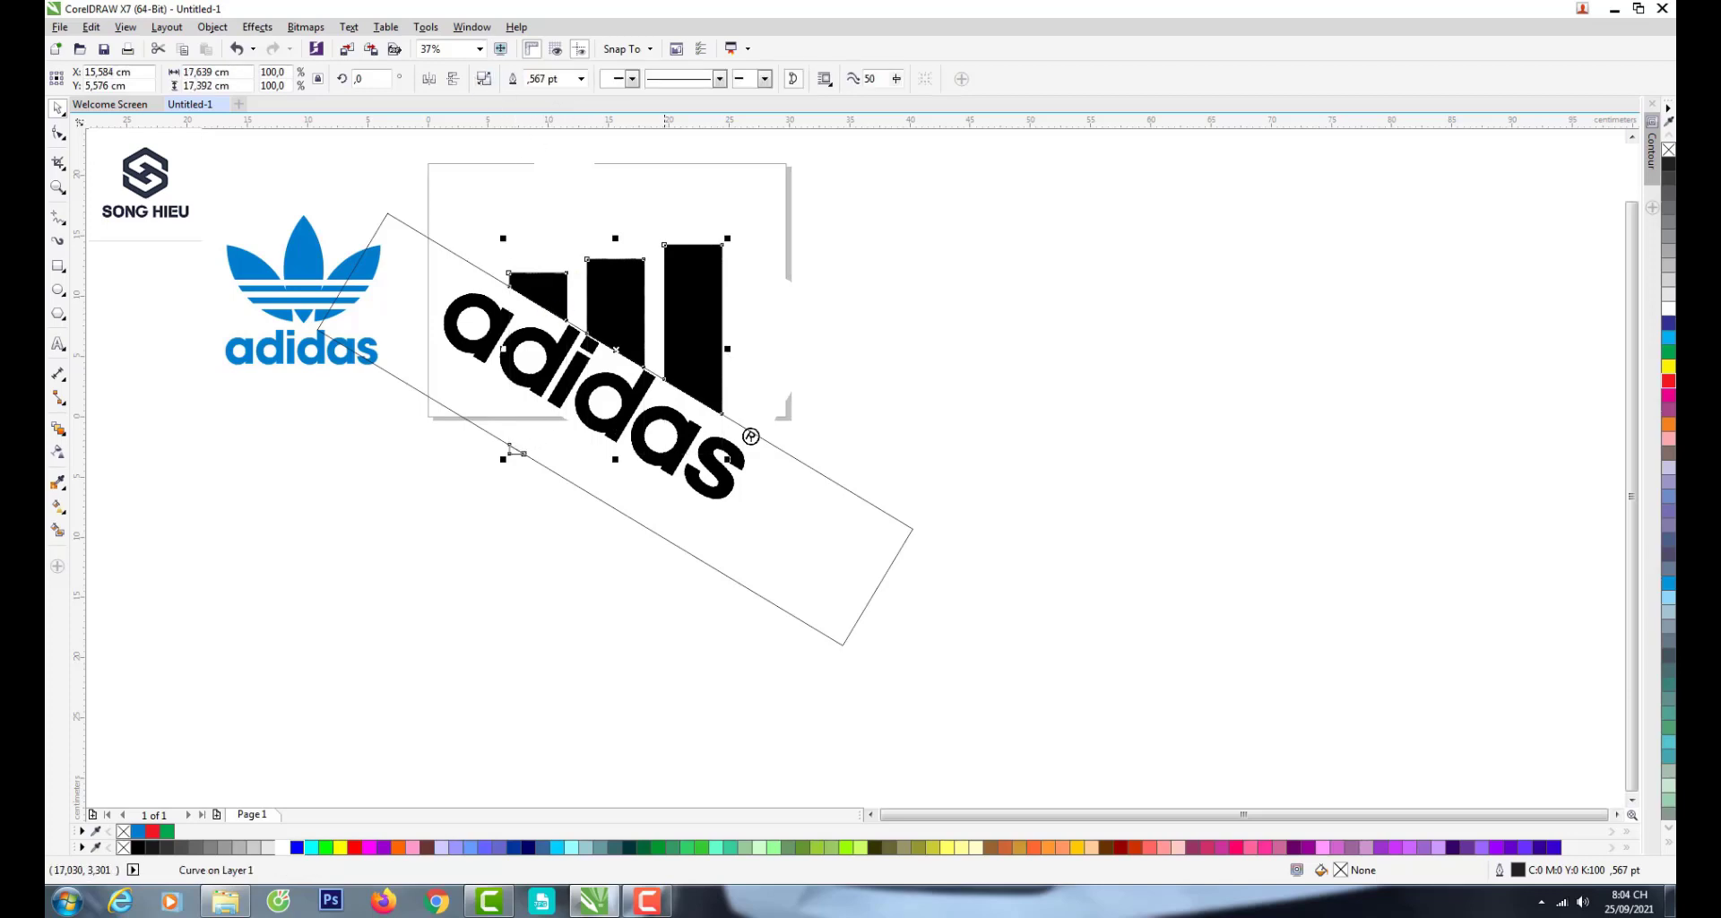
- Delete the rotated trimming rectangle, and break the stripe curve apart to remove the small leftover triangle below the wordmark
left_click(787, 486)
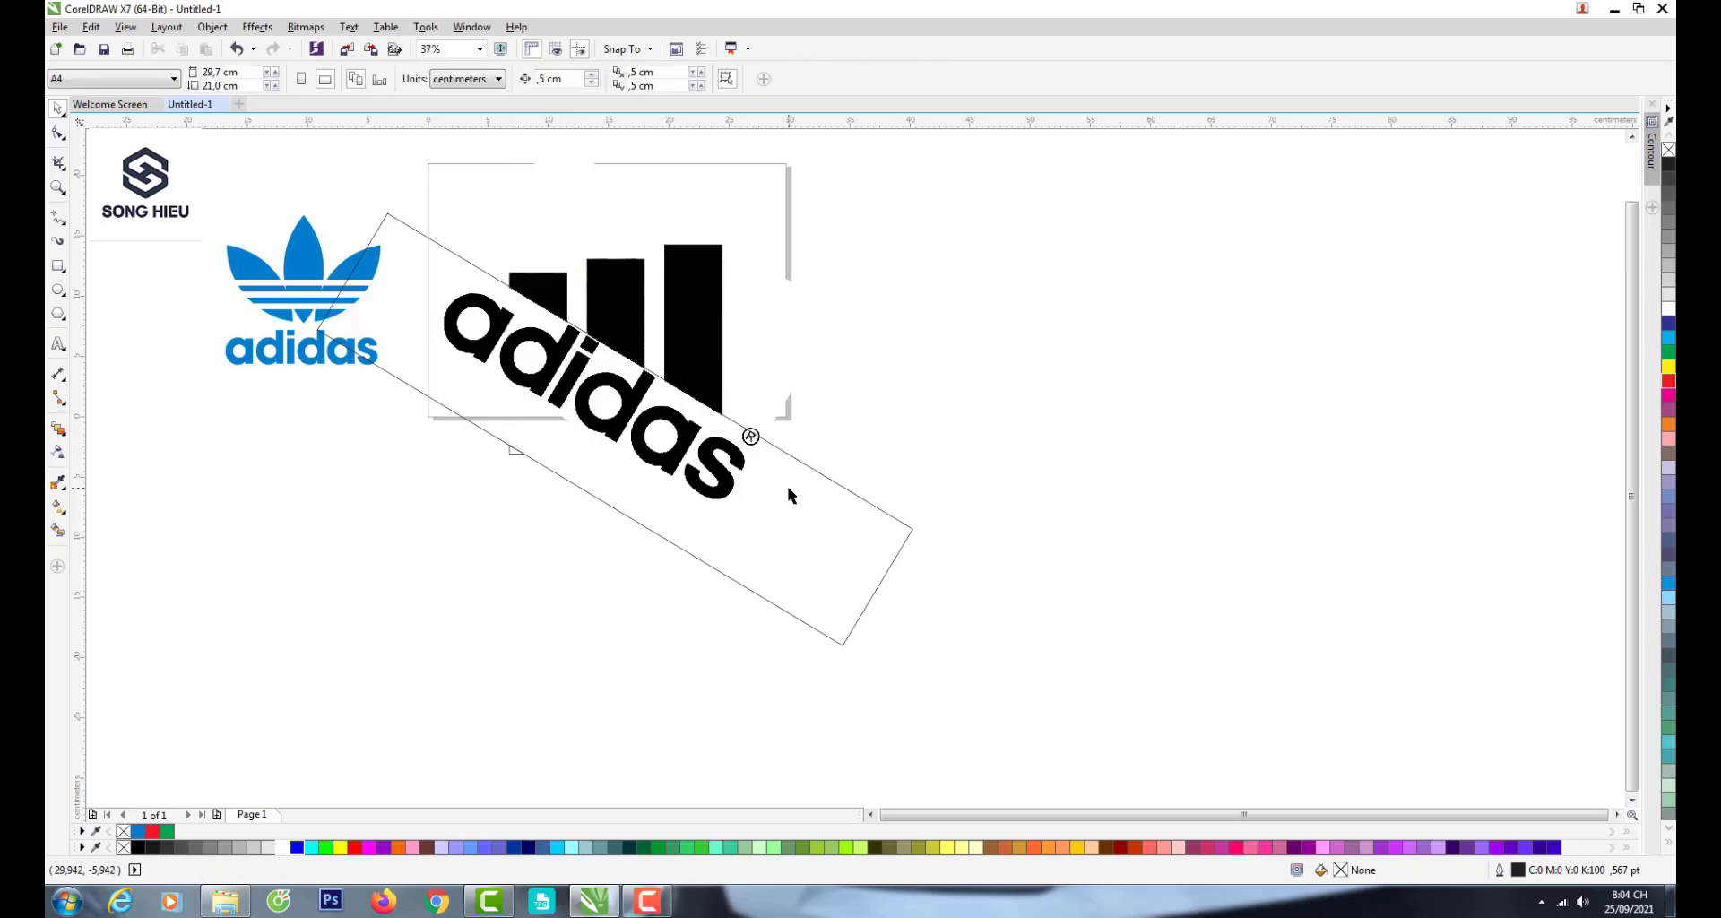
key("Delete")
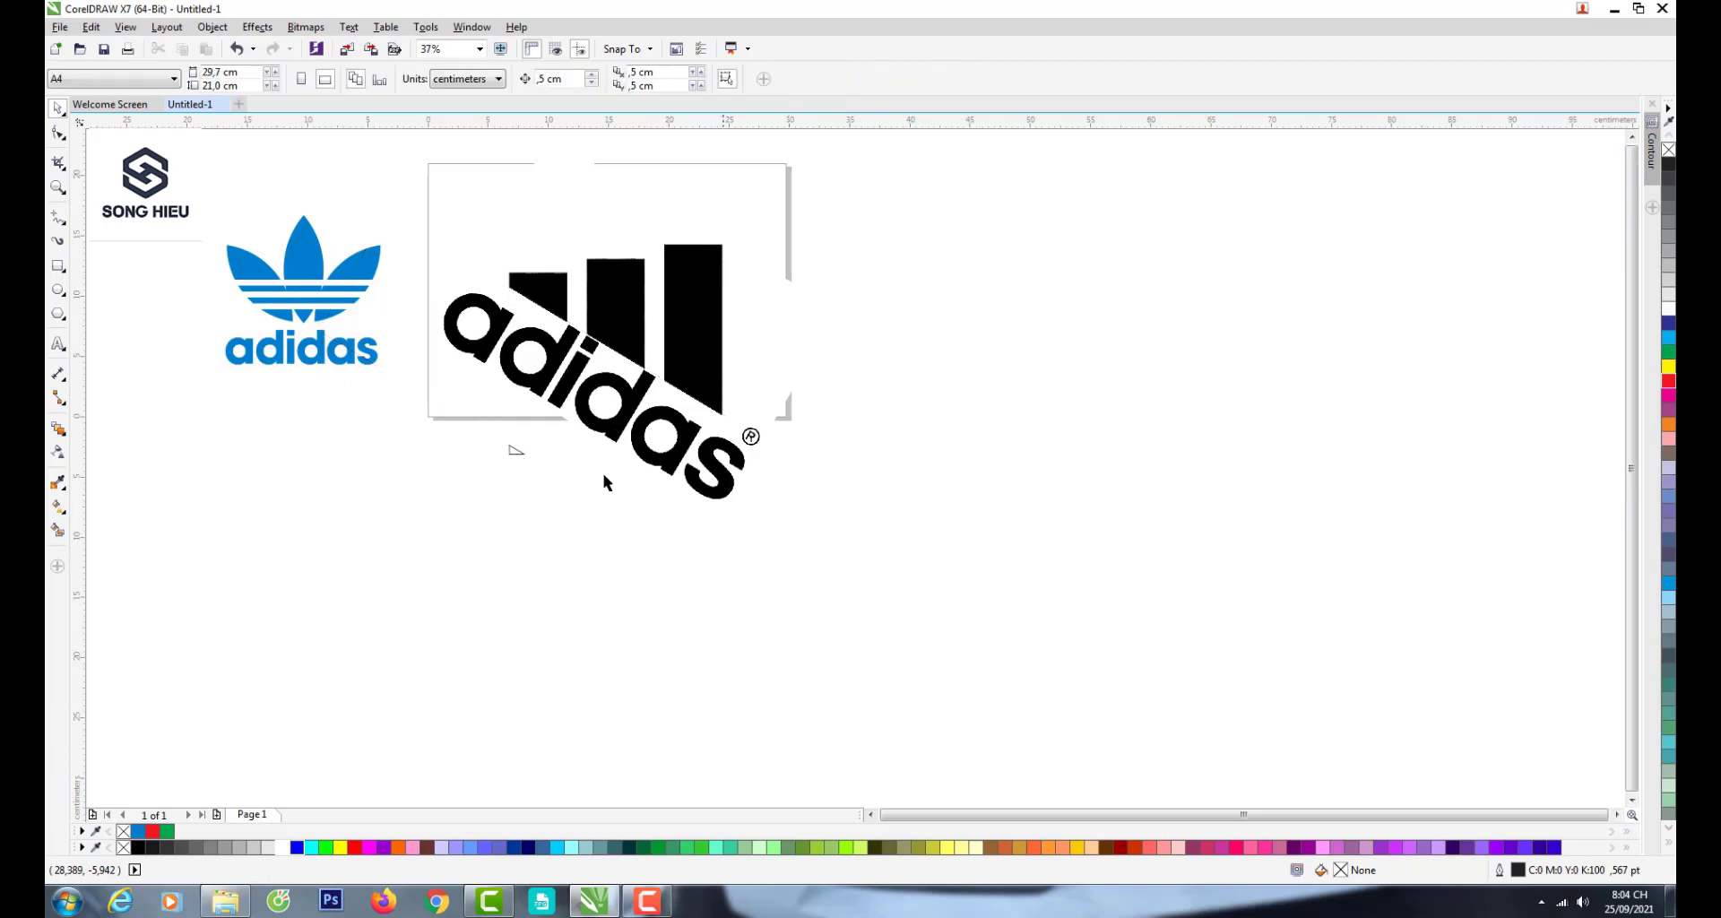
left_click(615, 305)
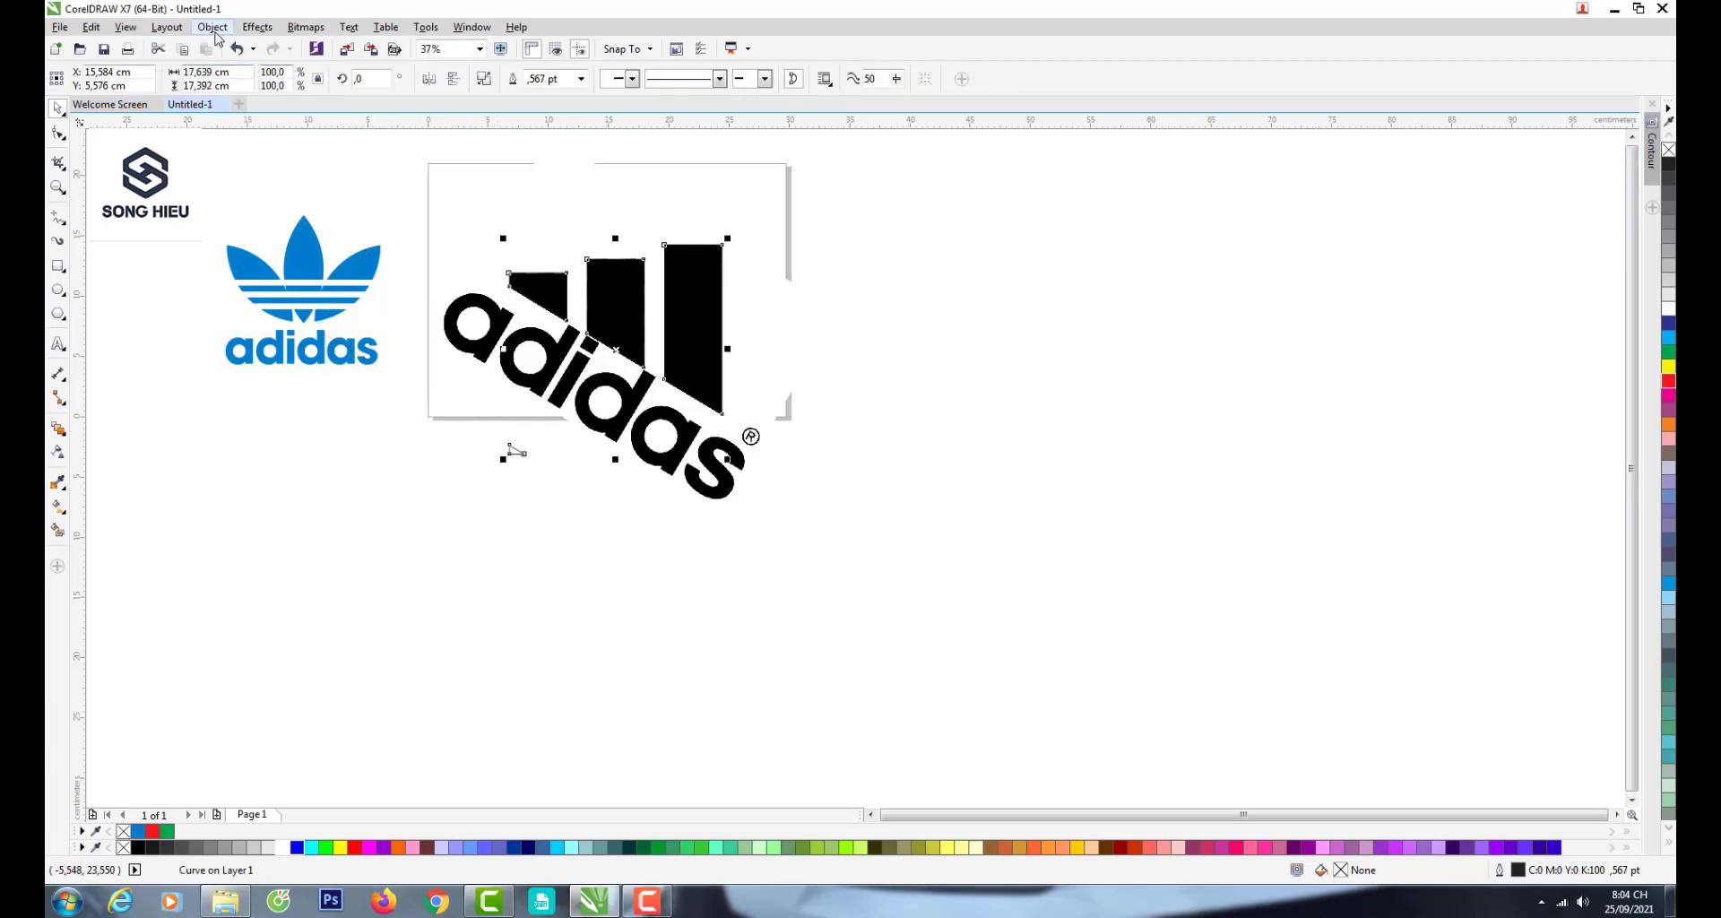
left_click(213, 27)
left_click(557, 557)
left_click_drag(588, 540, 468, 415)
key("Delete")
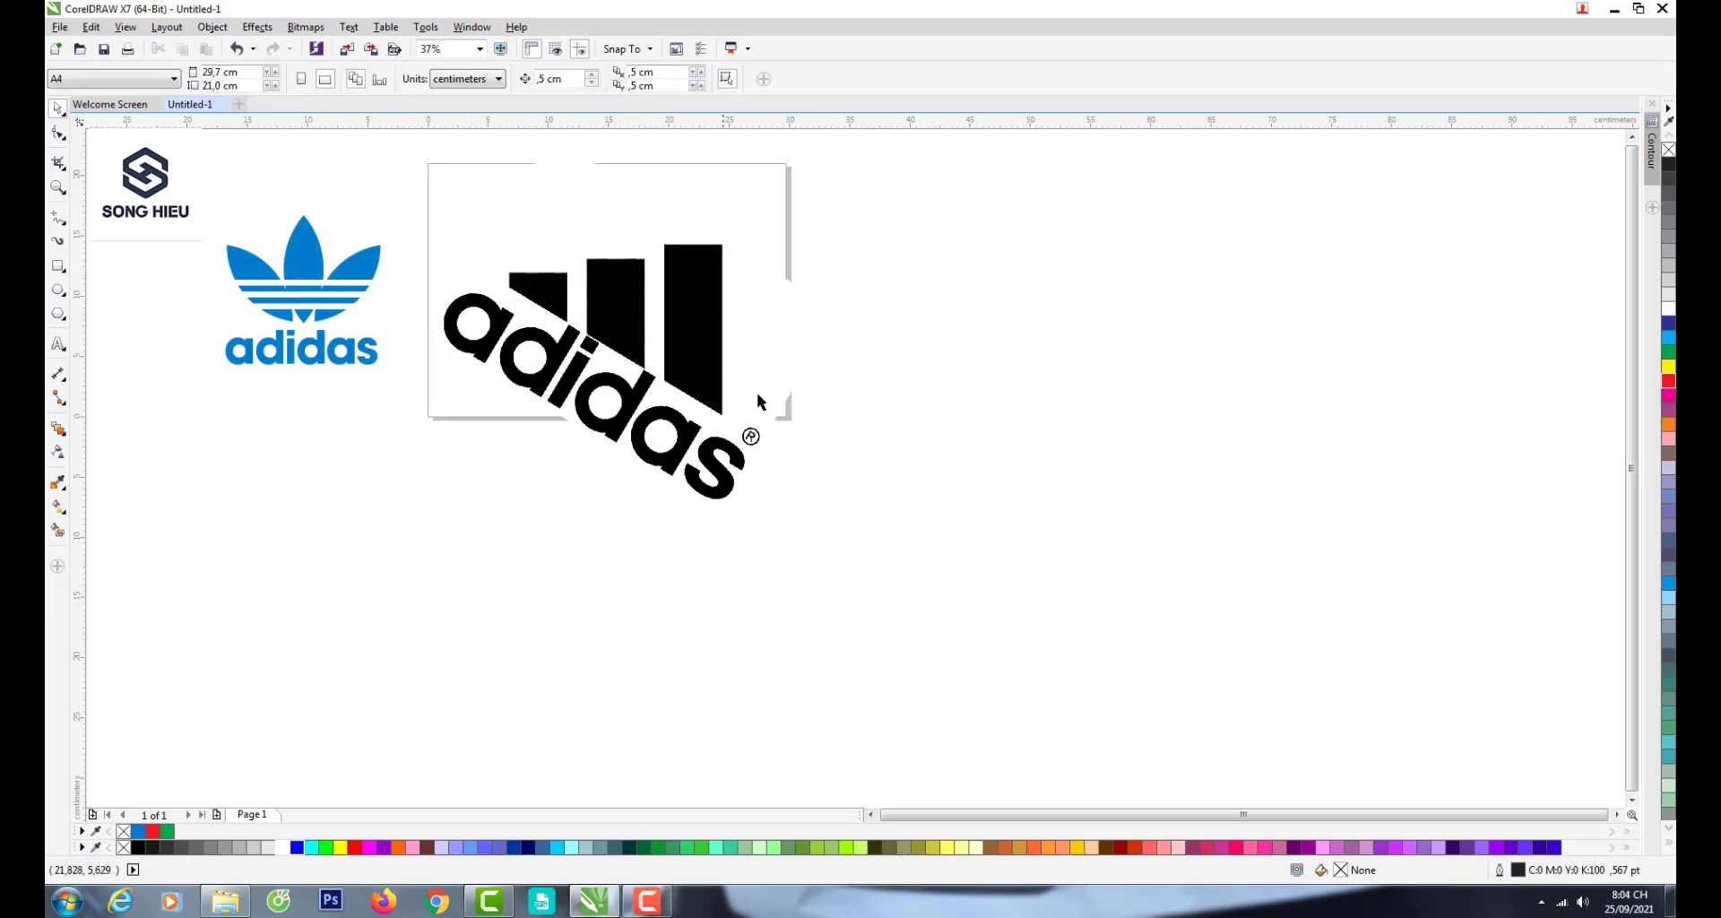
- Set the rotation of the bitmap and the three stripe shapes together to 0 degrees
left_click_drag(1017, 679, 377, 179)
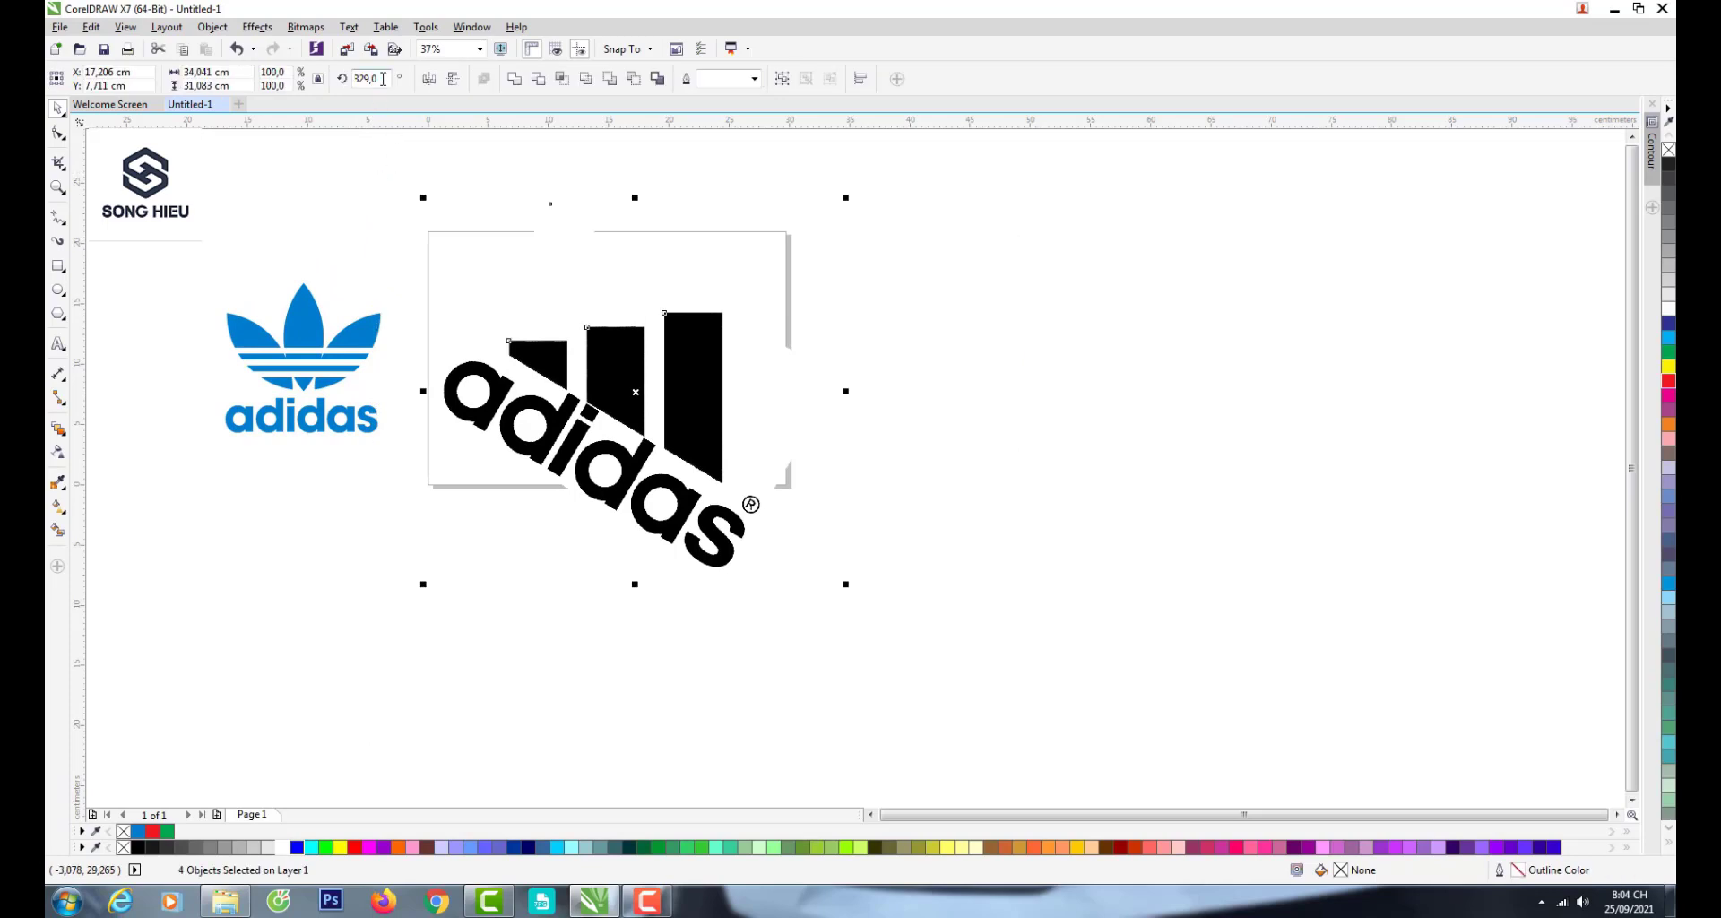
left_click_drag(383, 79, 355, 78)
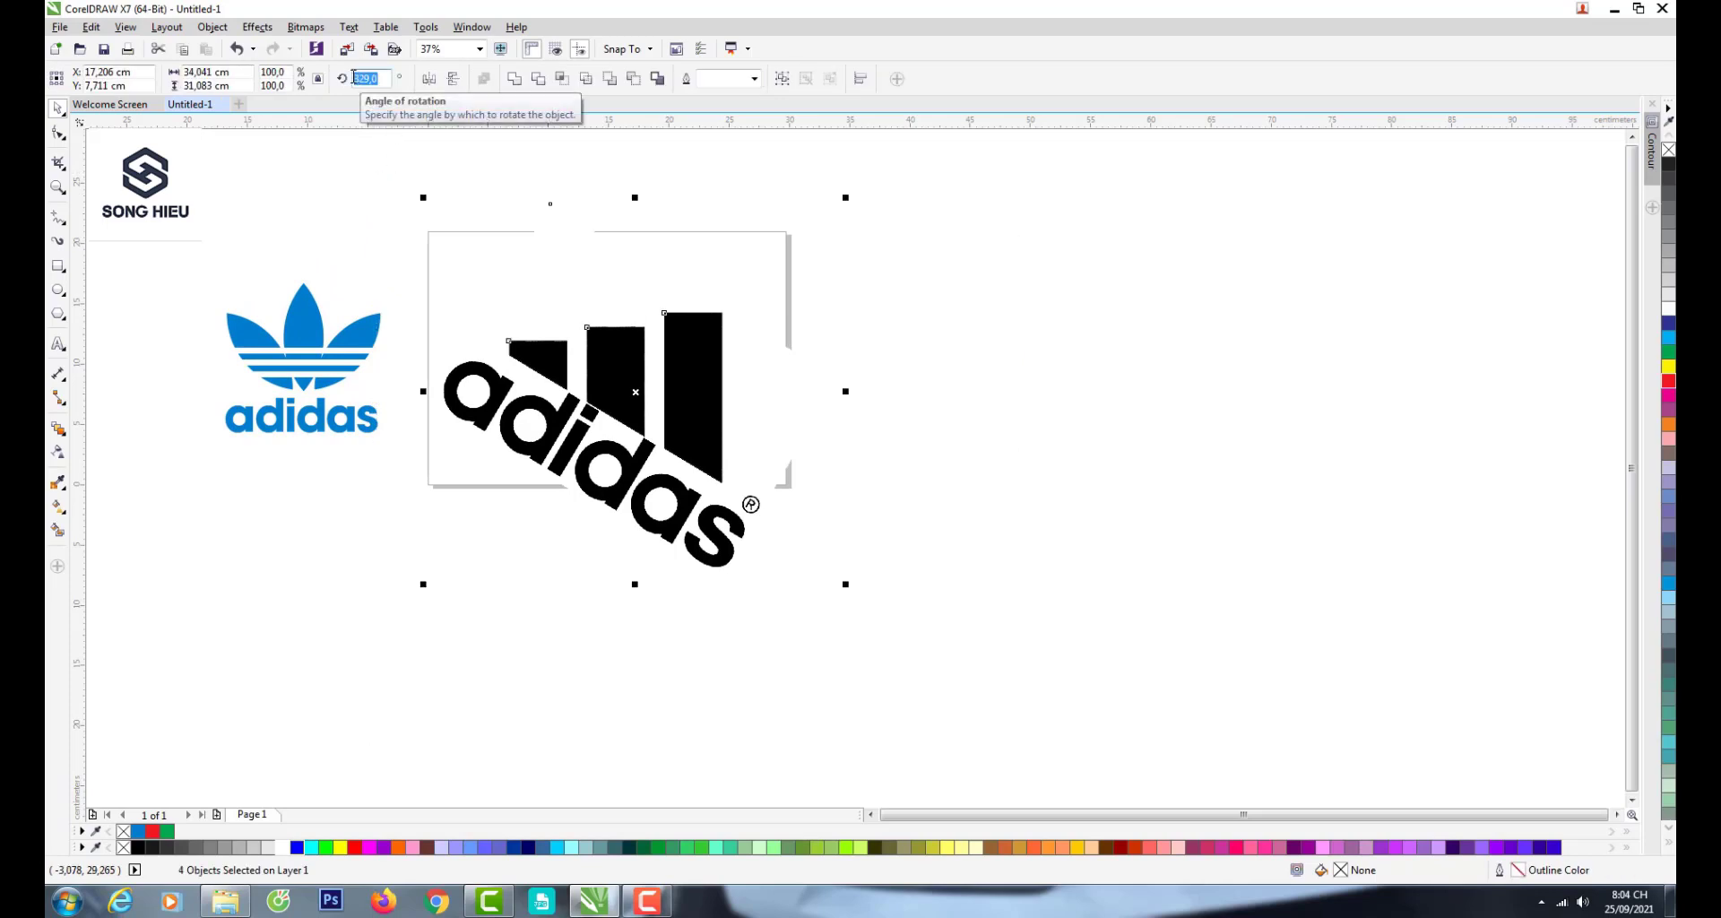
type("0")
key("Return")
left_click(712, 509)
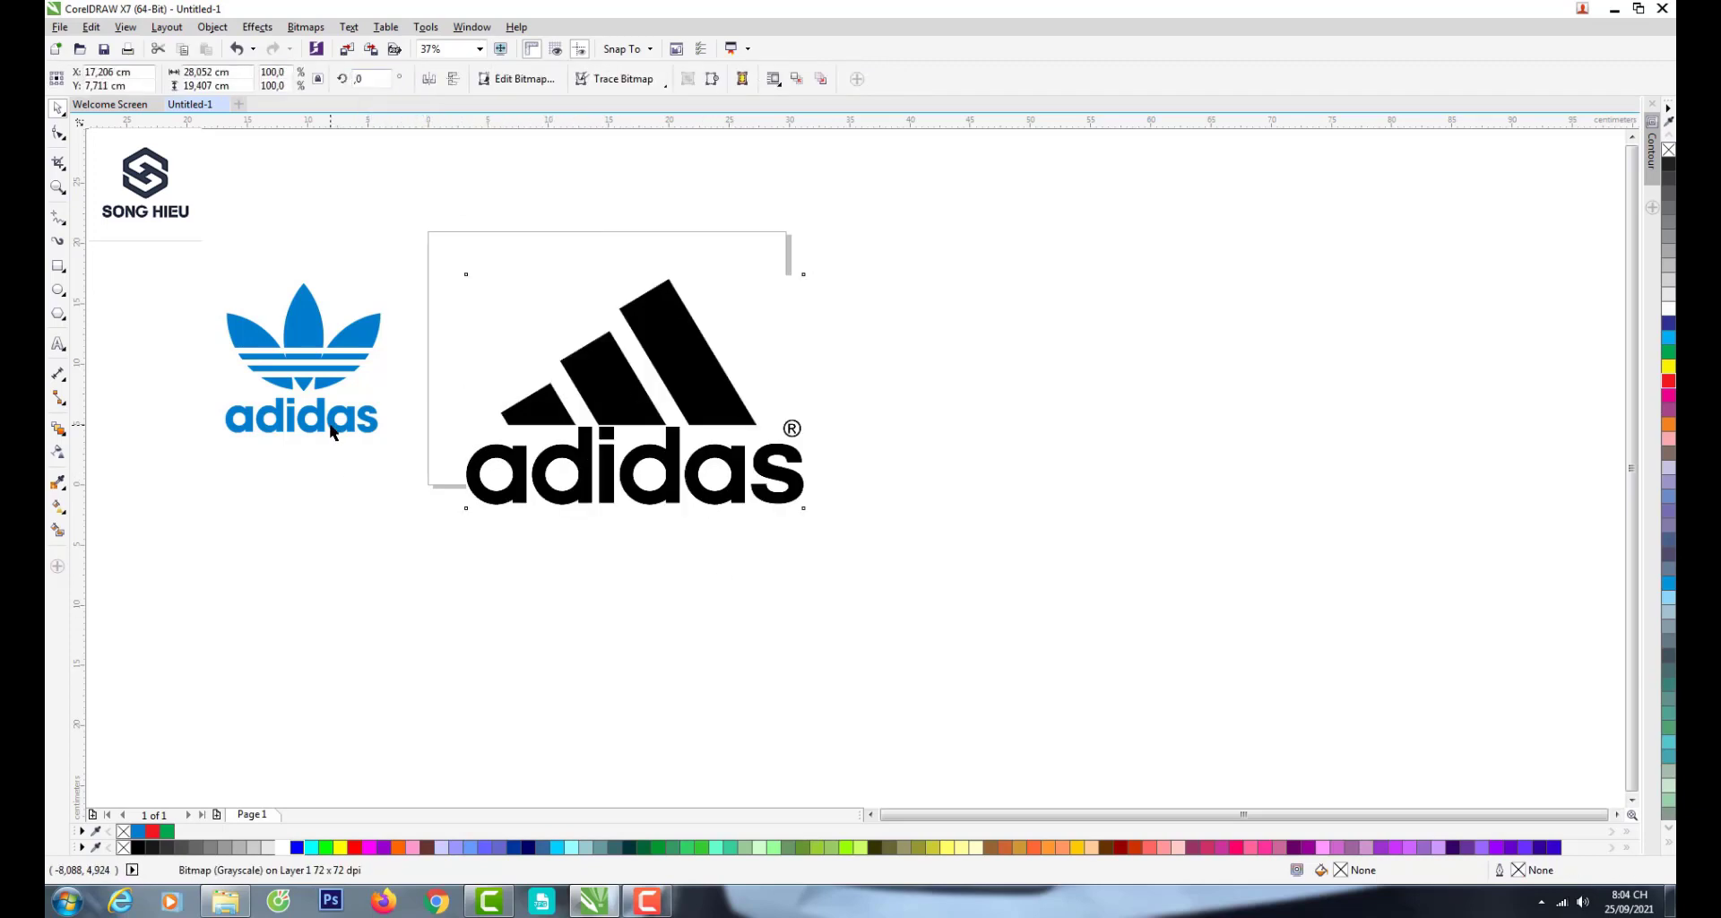
- Ungroup the blue trefoil logo and place a copy of its adidas text over the start of the bitmap's wordmark
left_click(303, 414)
left_click(578, 78)
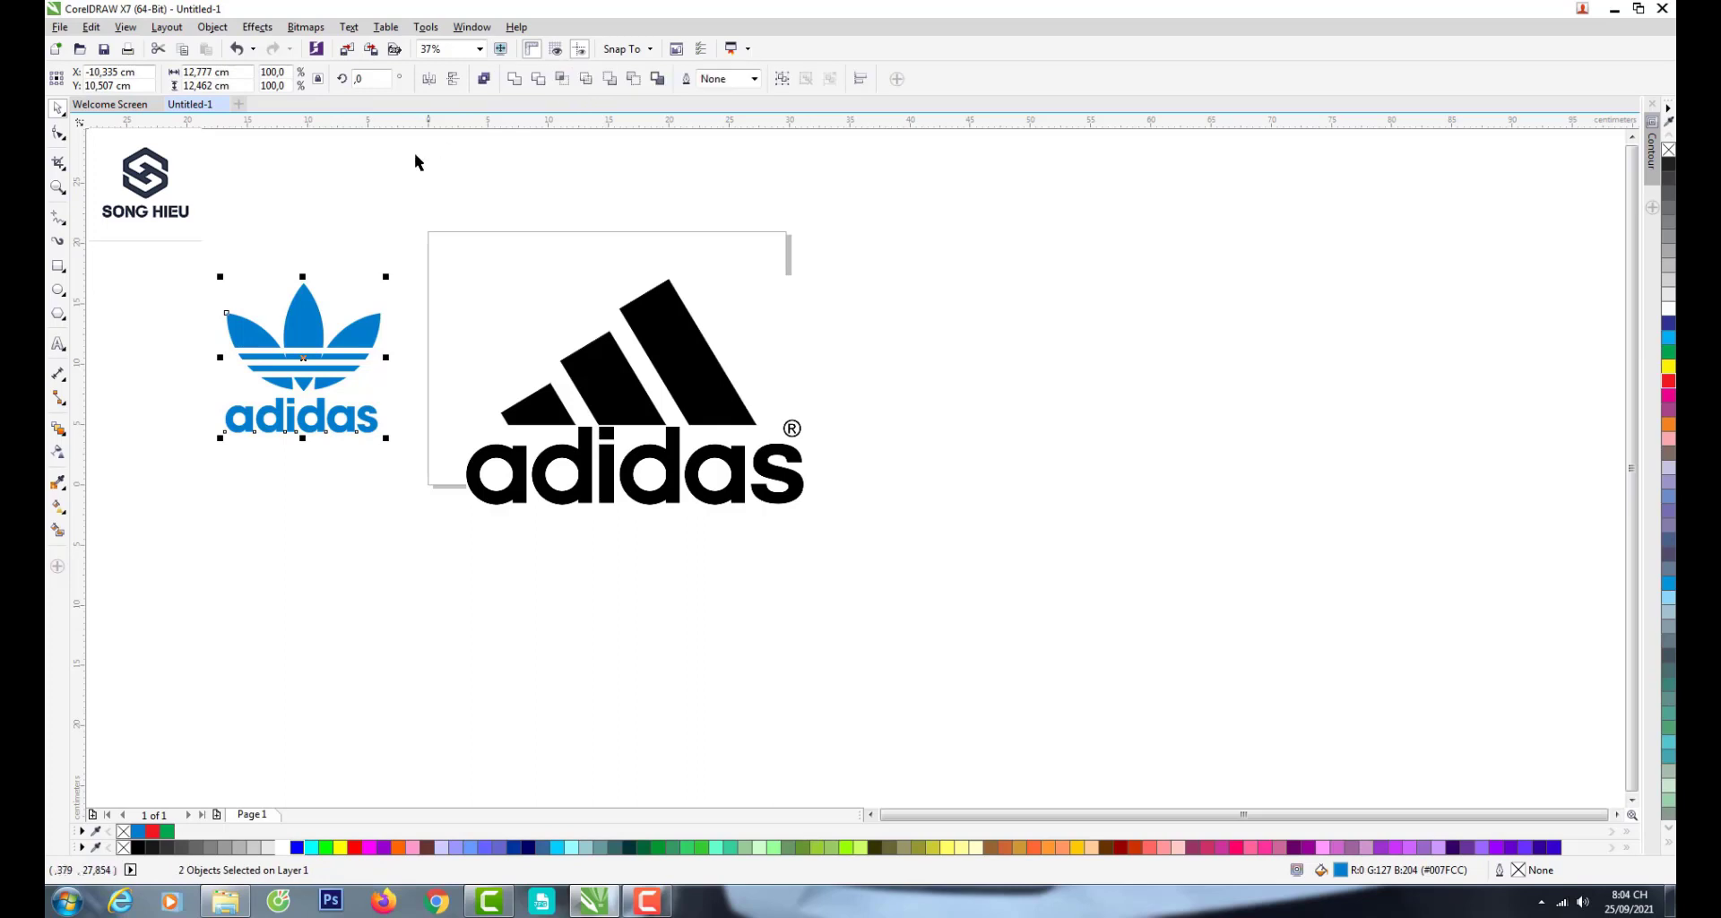
left_click(303, 416)
left_click_drag(303, 417, 527, 478)
scroll(530, 487, "up", 2)
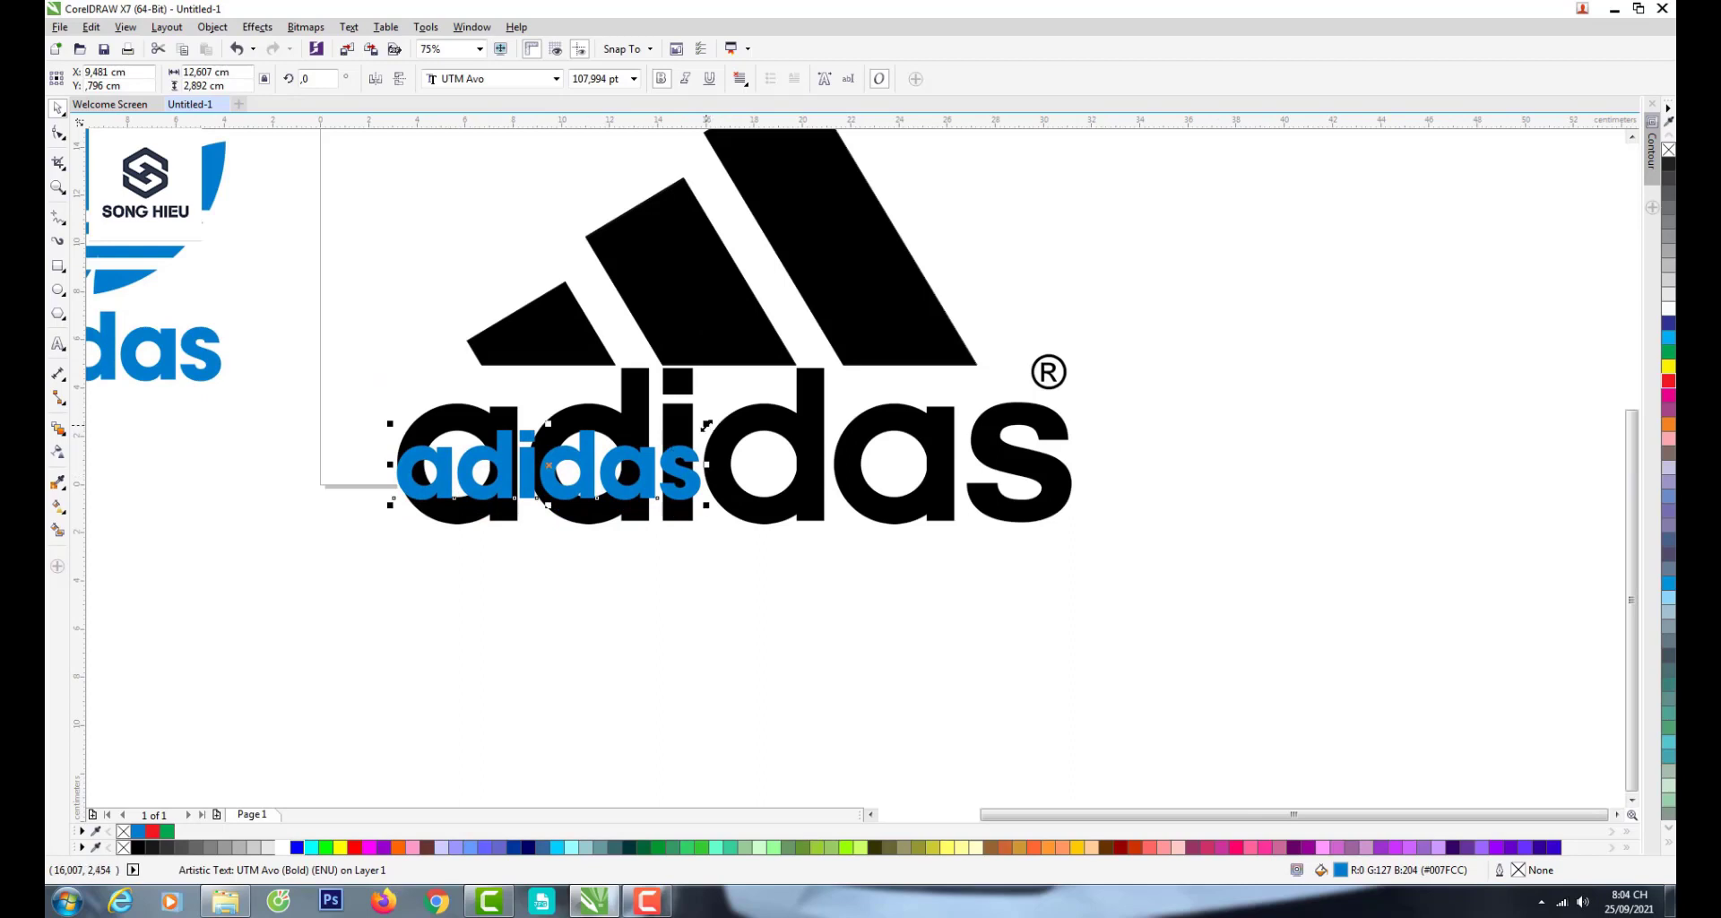
- Enlarge the copied text to the bitmap wordmark's height, about 6.72 cm, and tighten its letter spacing to about 27.80 cm overall width
left_click_drag(707, 425, 1111, 330)
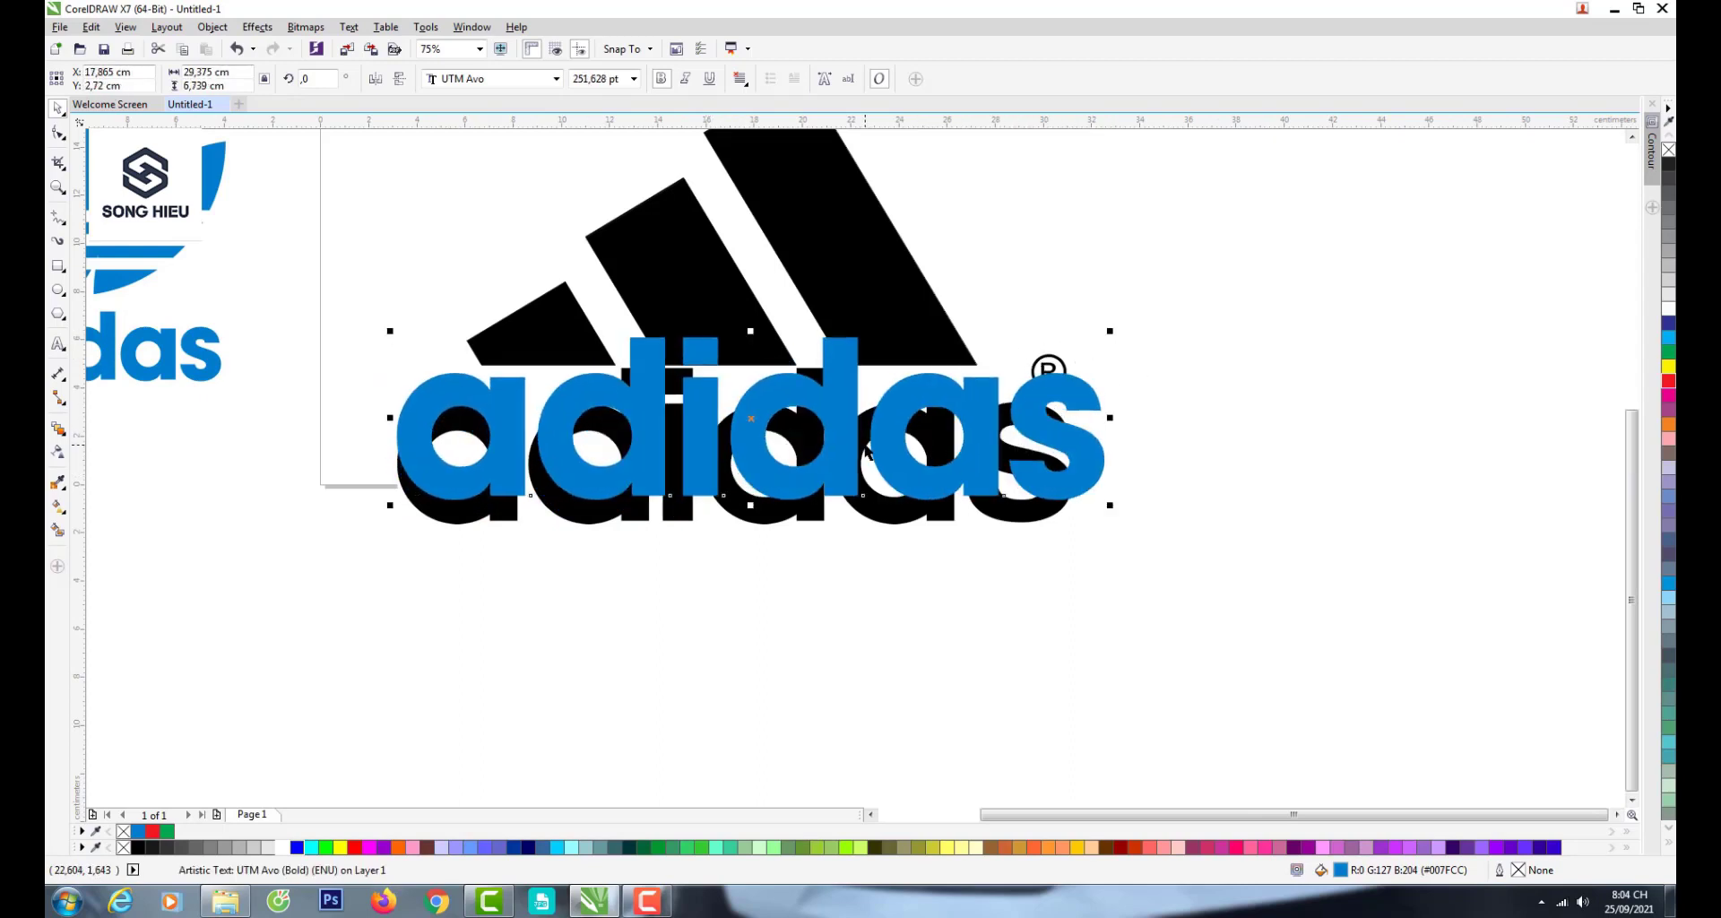
left_click_drag(873, 441, 872, 468)
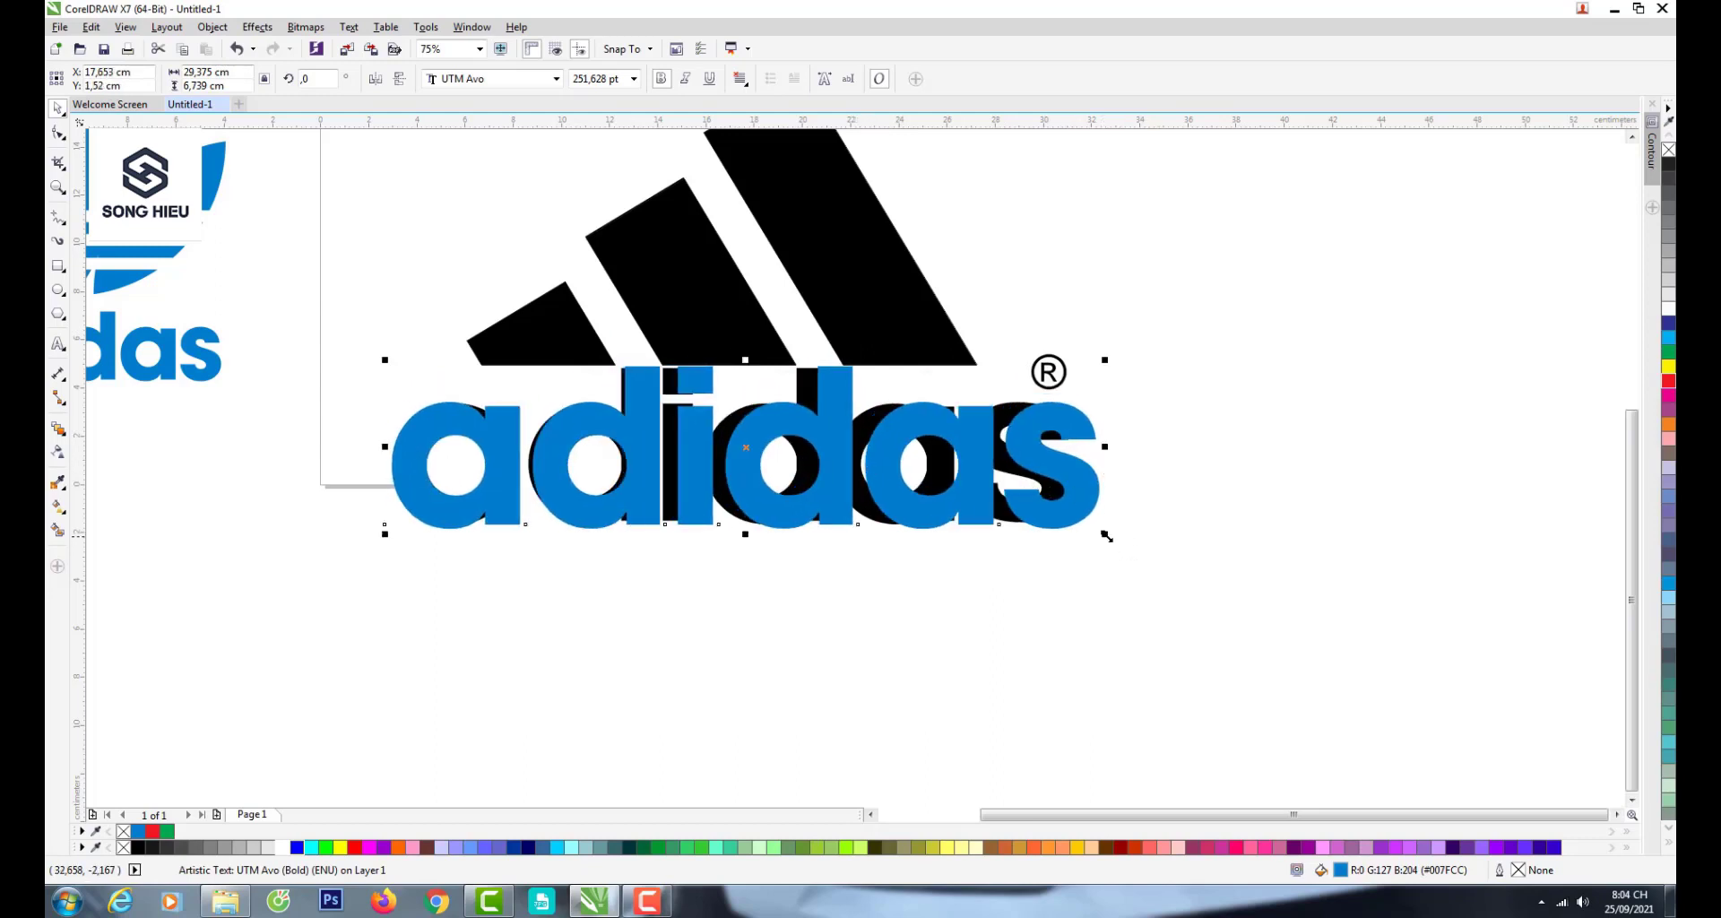
left_click_drag(1106, 534, 1102, 533)
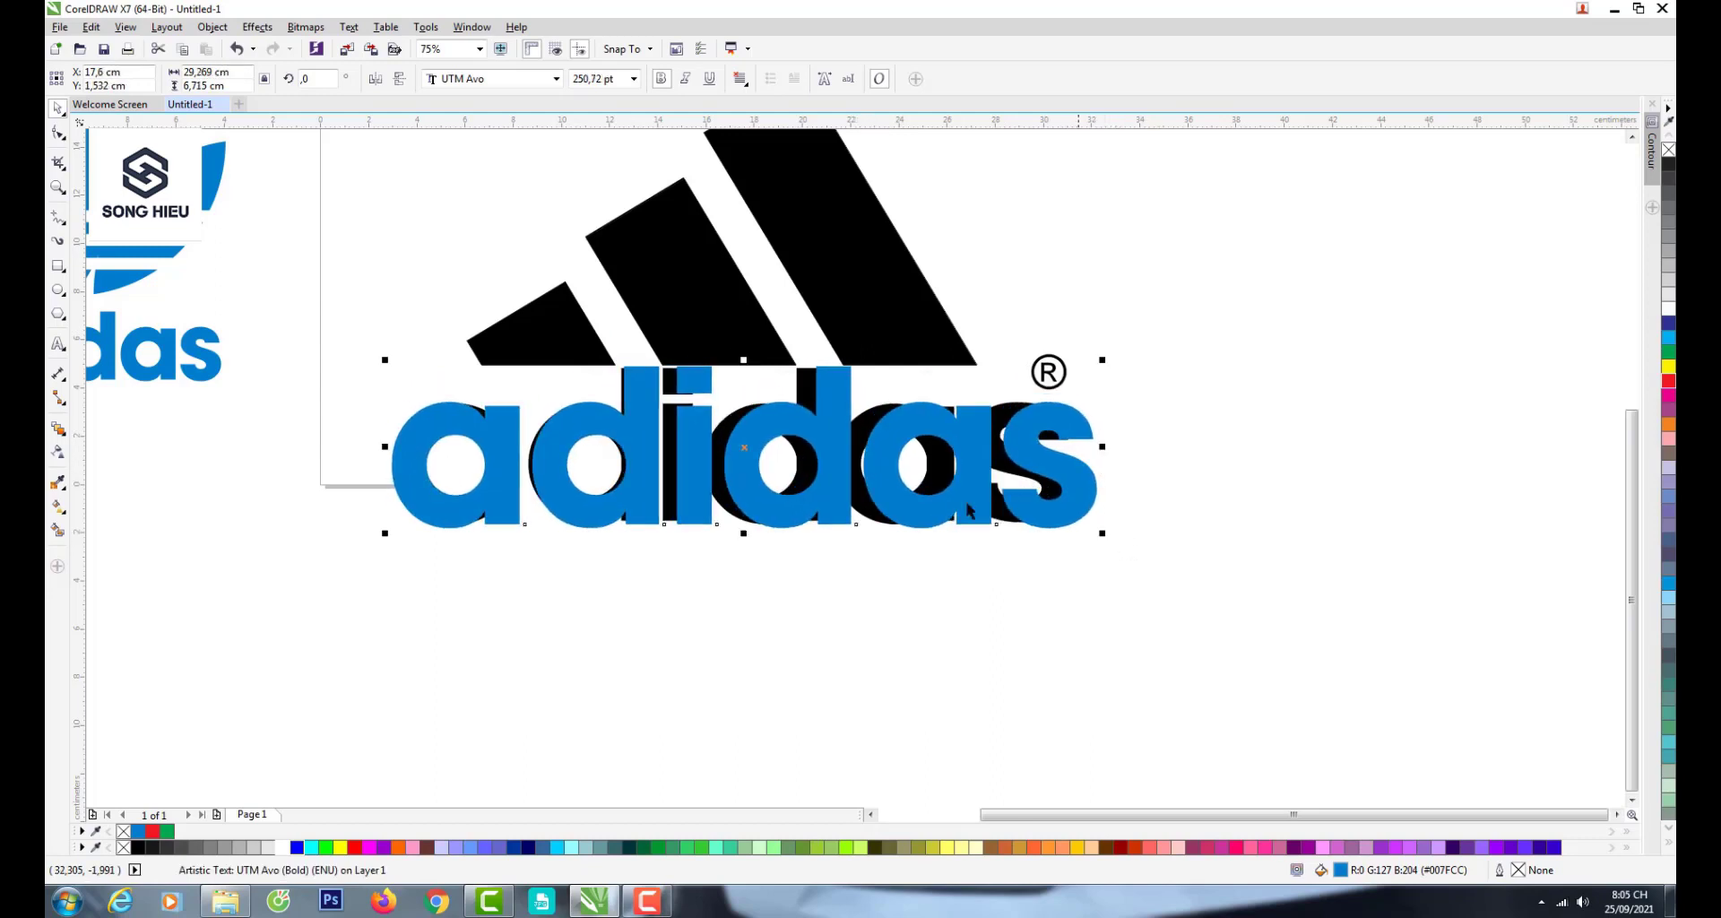
left_click(57, 133)
left_click_drag(1103, 534, 1068, 529)
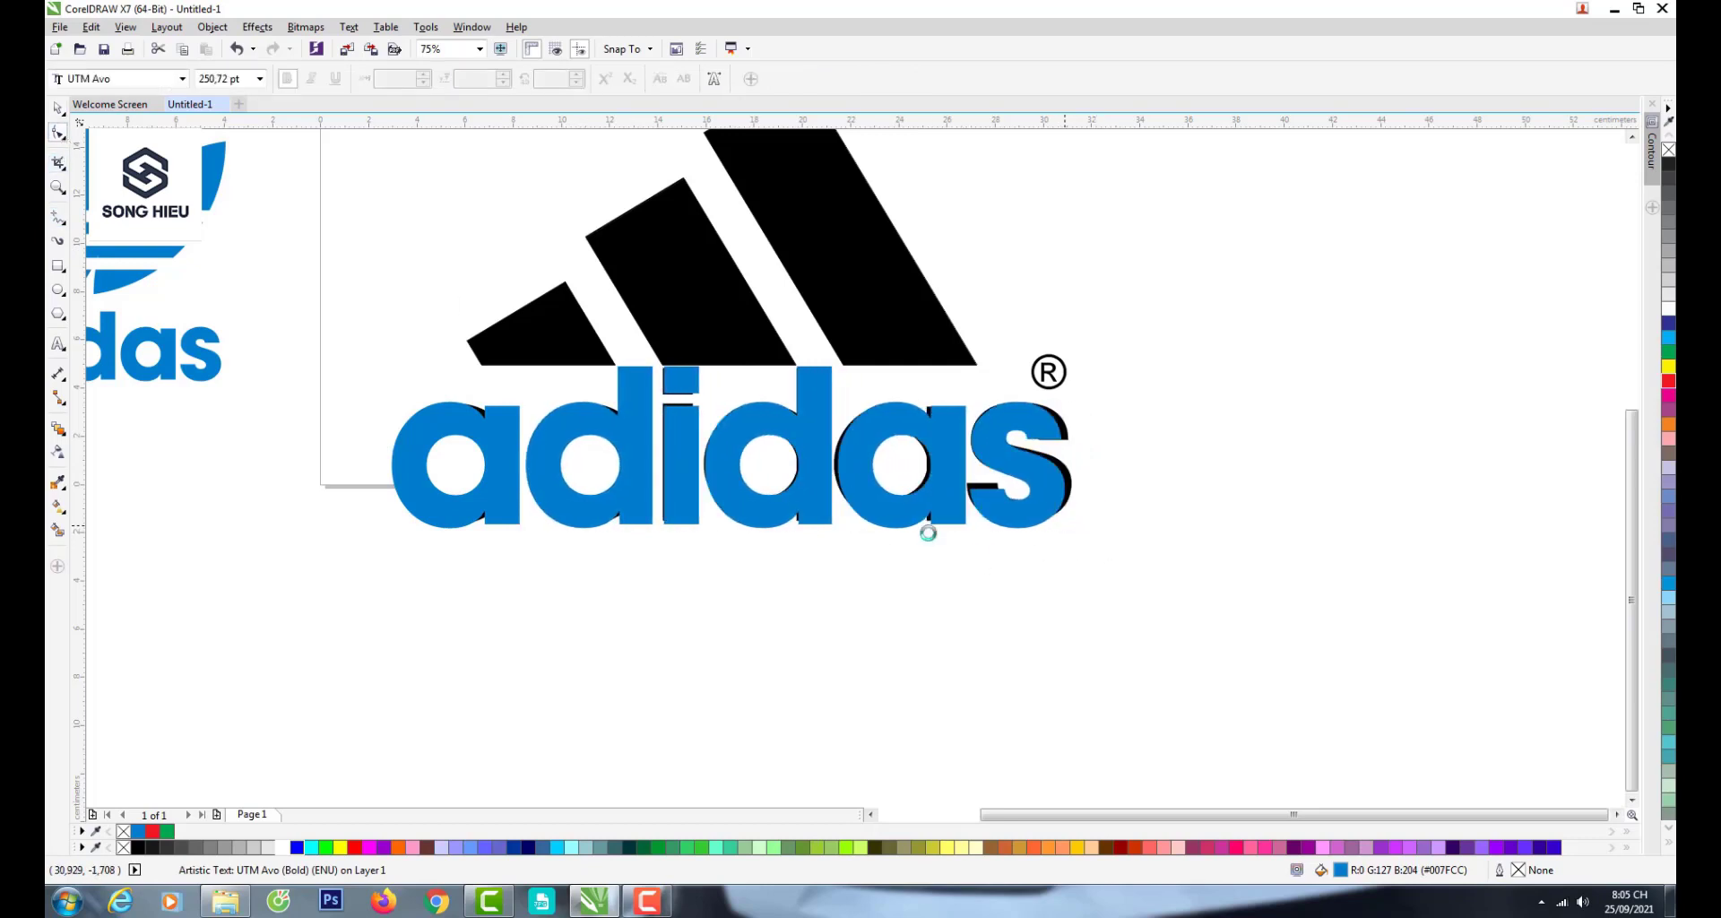
scroll(603, 530, "down", 2)
key("space")
- Move the reference bitmap off the redrawn stripes and text to the empty area beyond the page's right edge
left_click(812, 359)
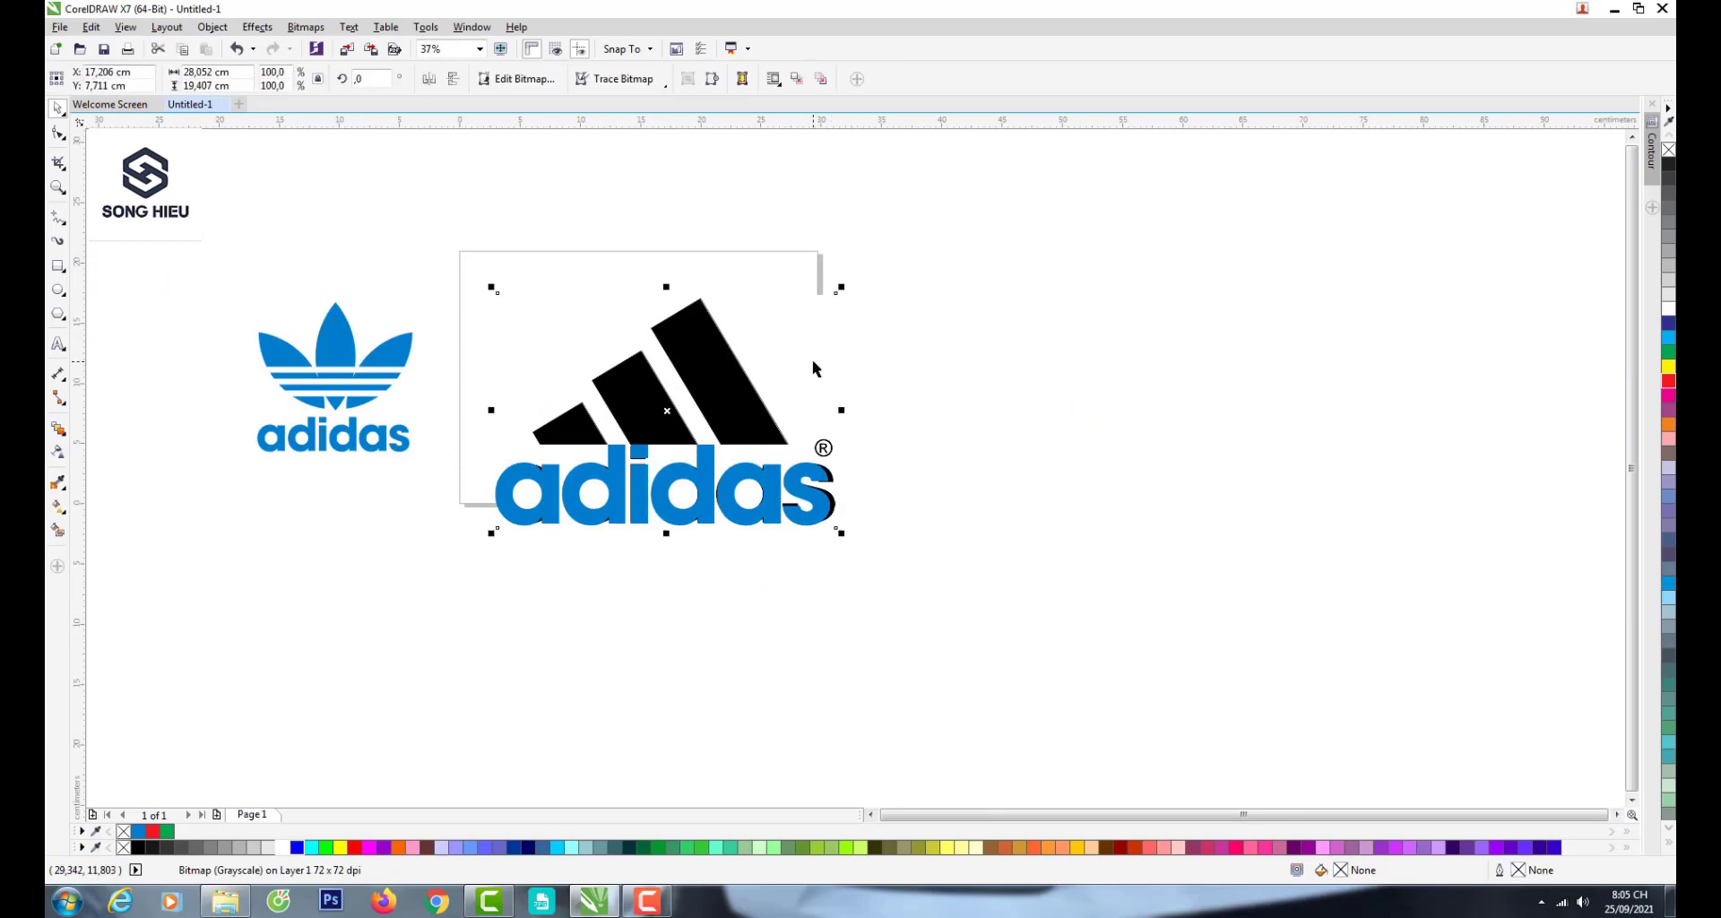
left_click_drag(812, 358, 1310, 371)
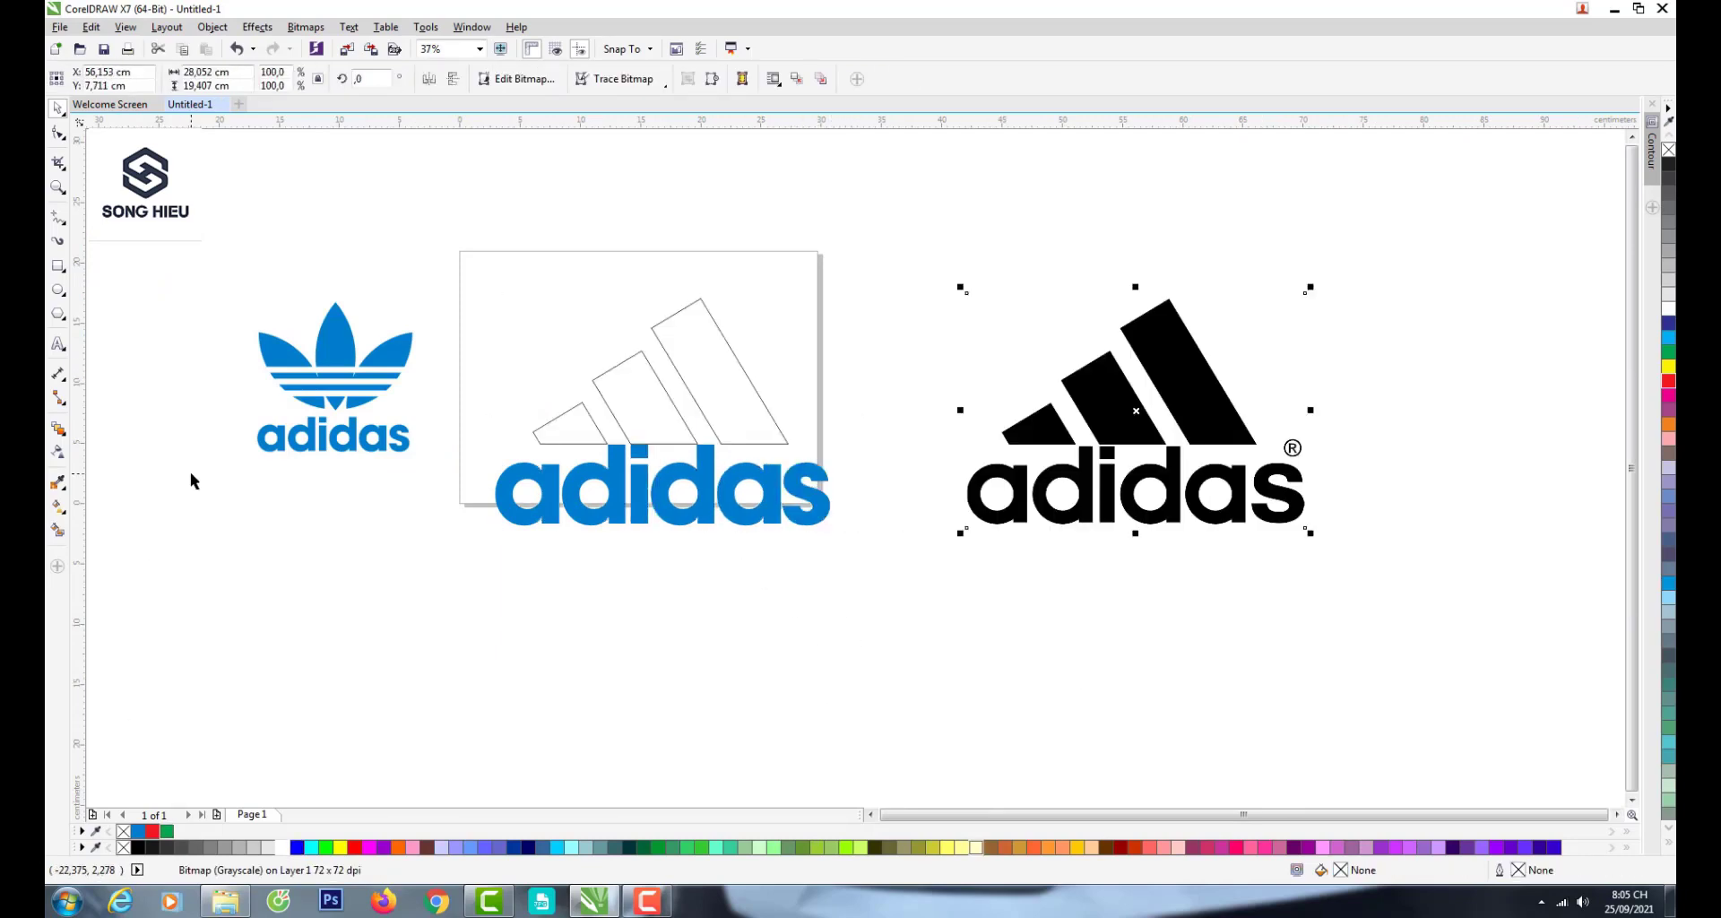
scroll(702, 491, "up", 2)
left_click(700, 470)
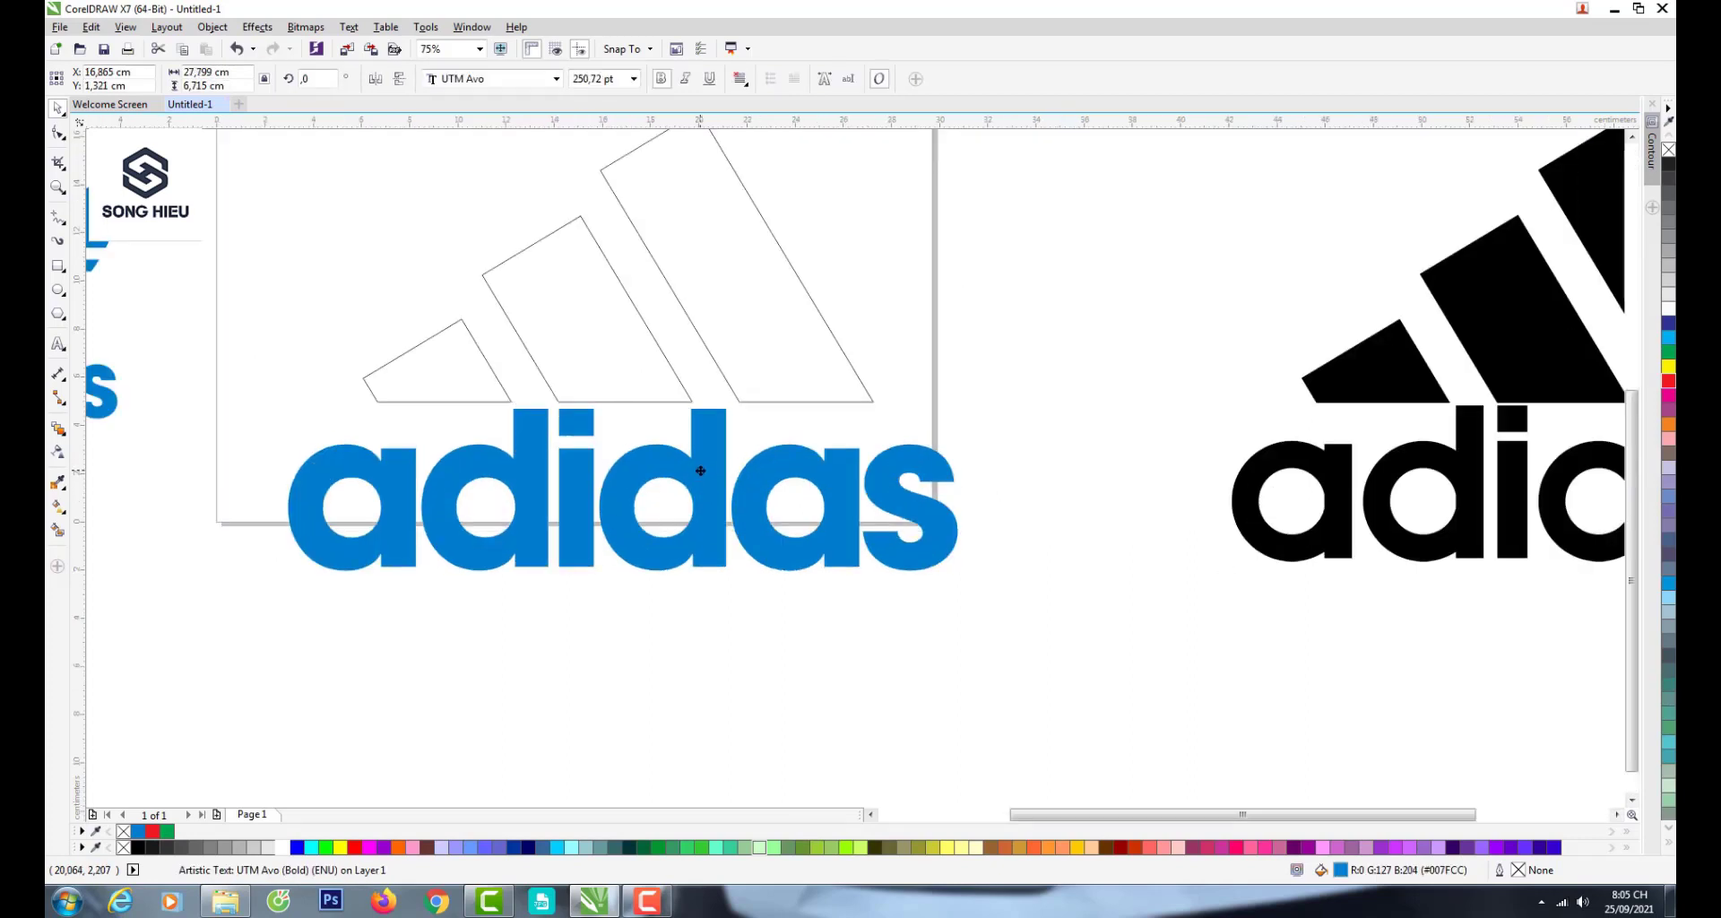
scroll(700, 470, "down", 2)
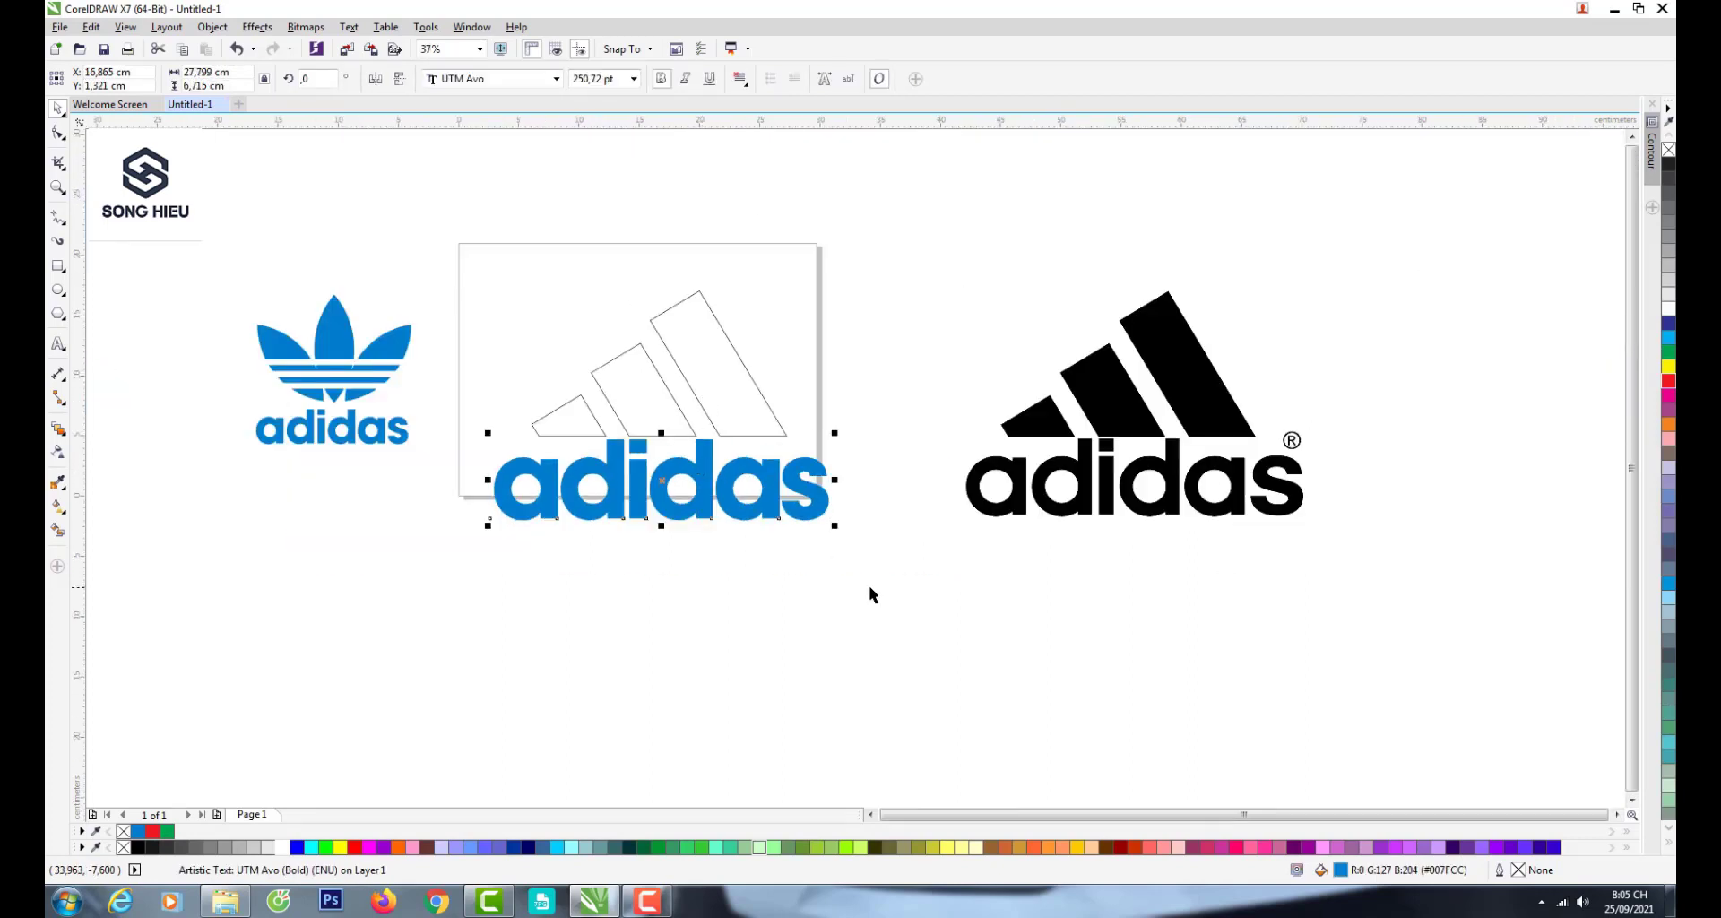
- Fill the three stripes and the adidas text with black, and group them
left_click_drag(869, 584, 483, 239)
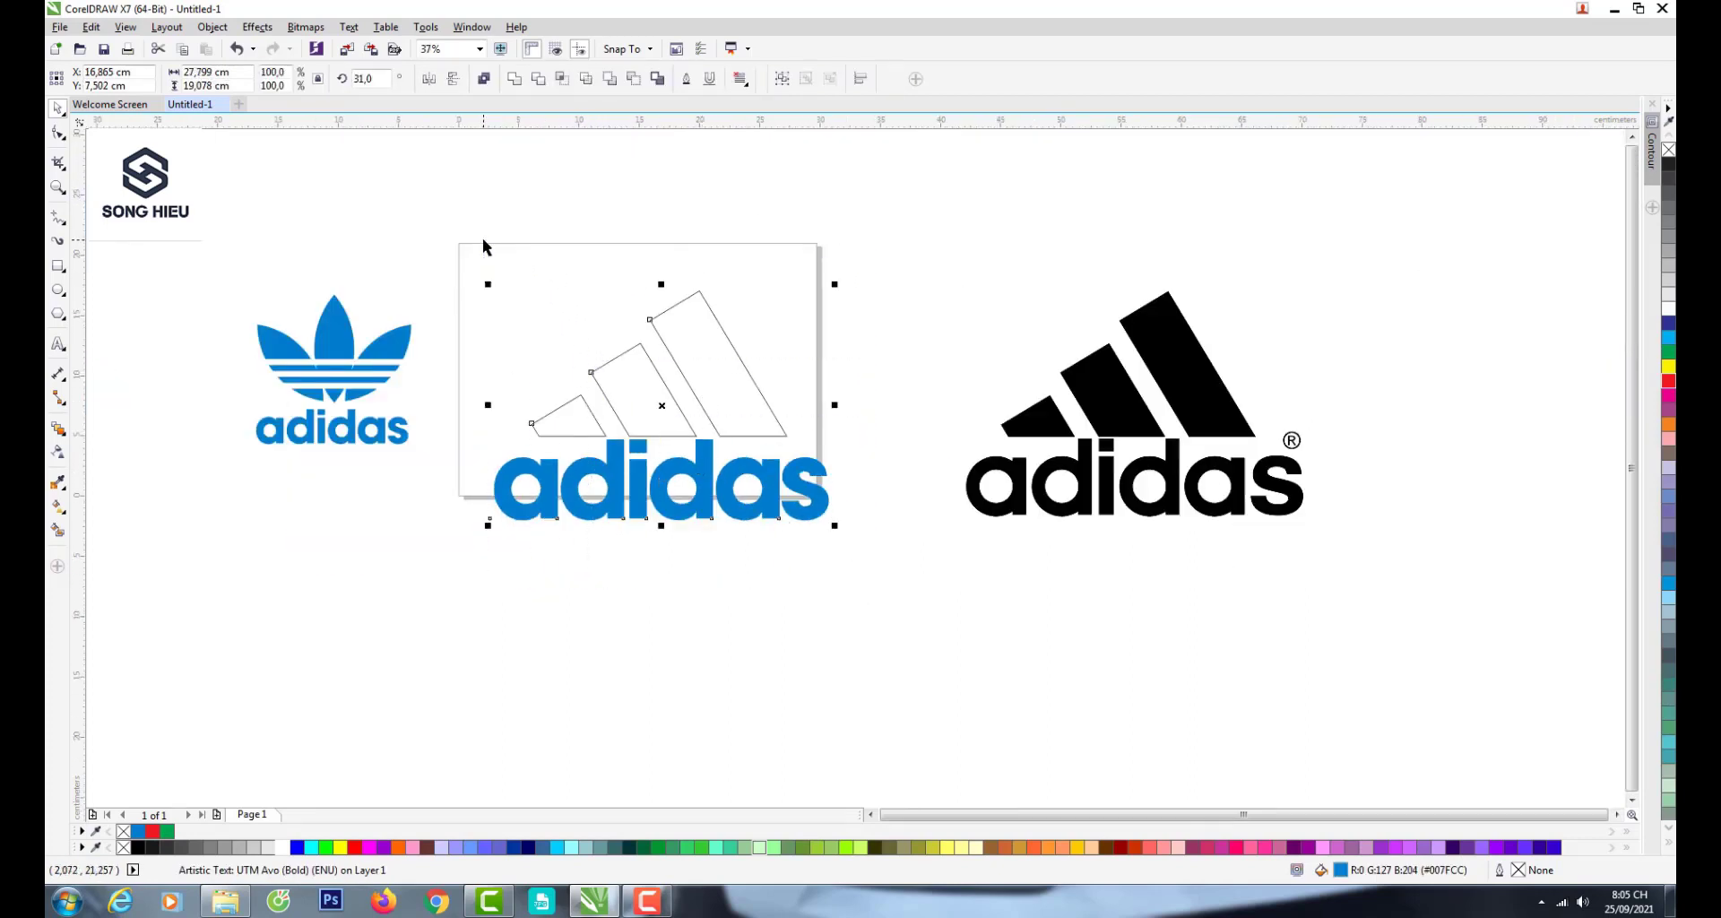
left_click(1669, 170)
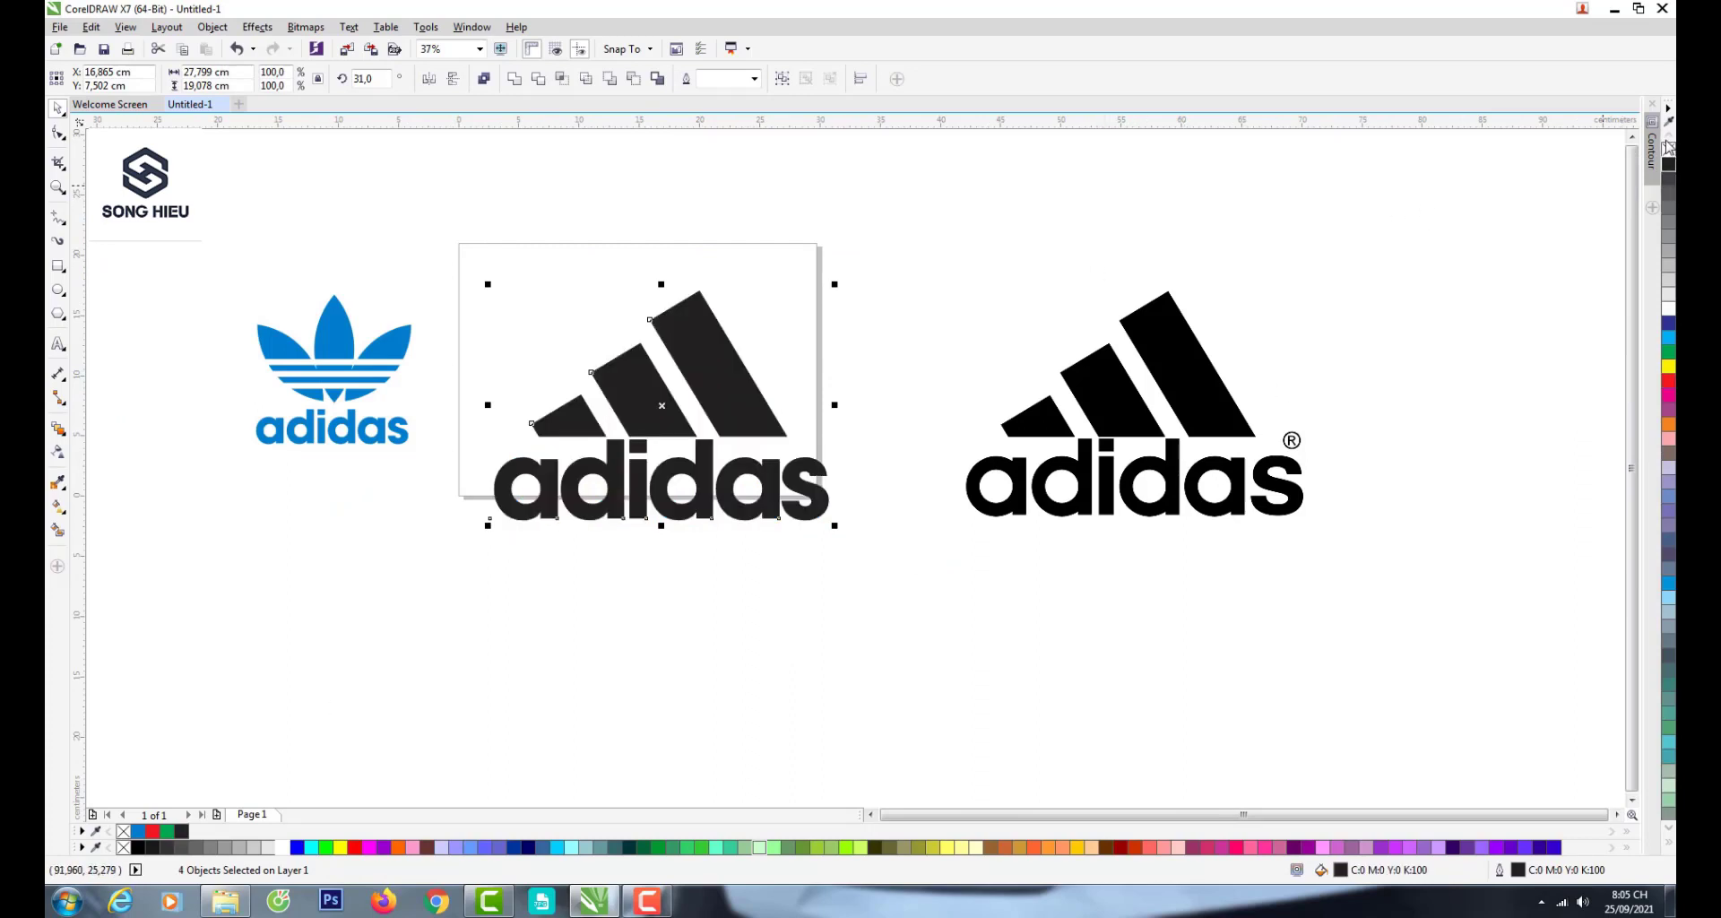
left_click(590, 320)
left_click_drag(455, 220, 885, 576)
left_click(781, 79)
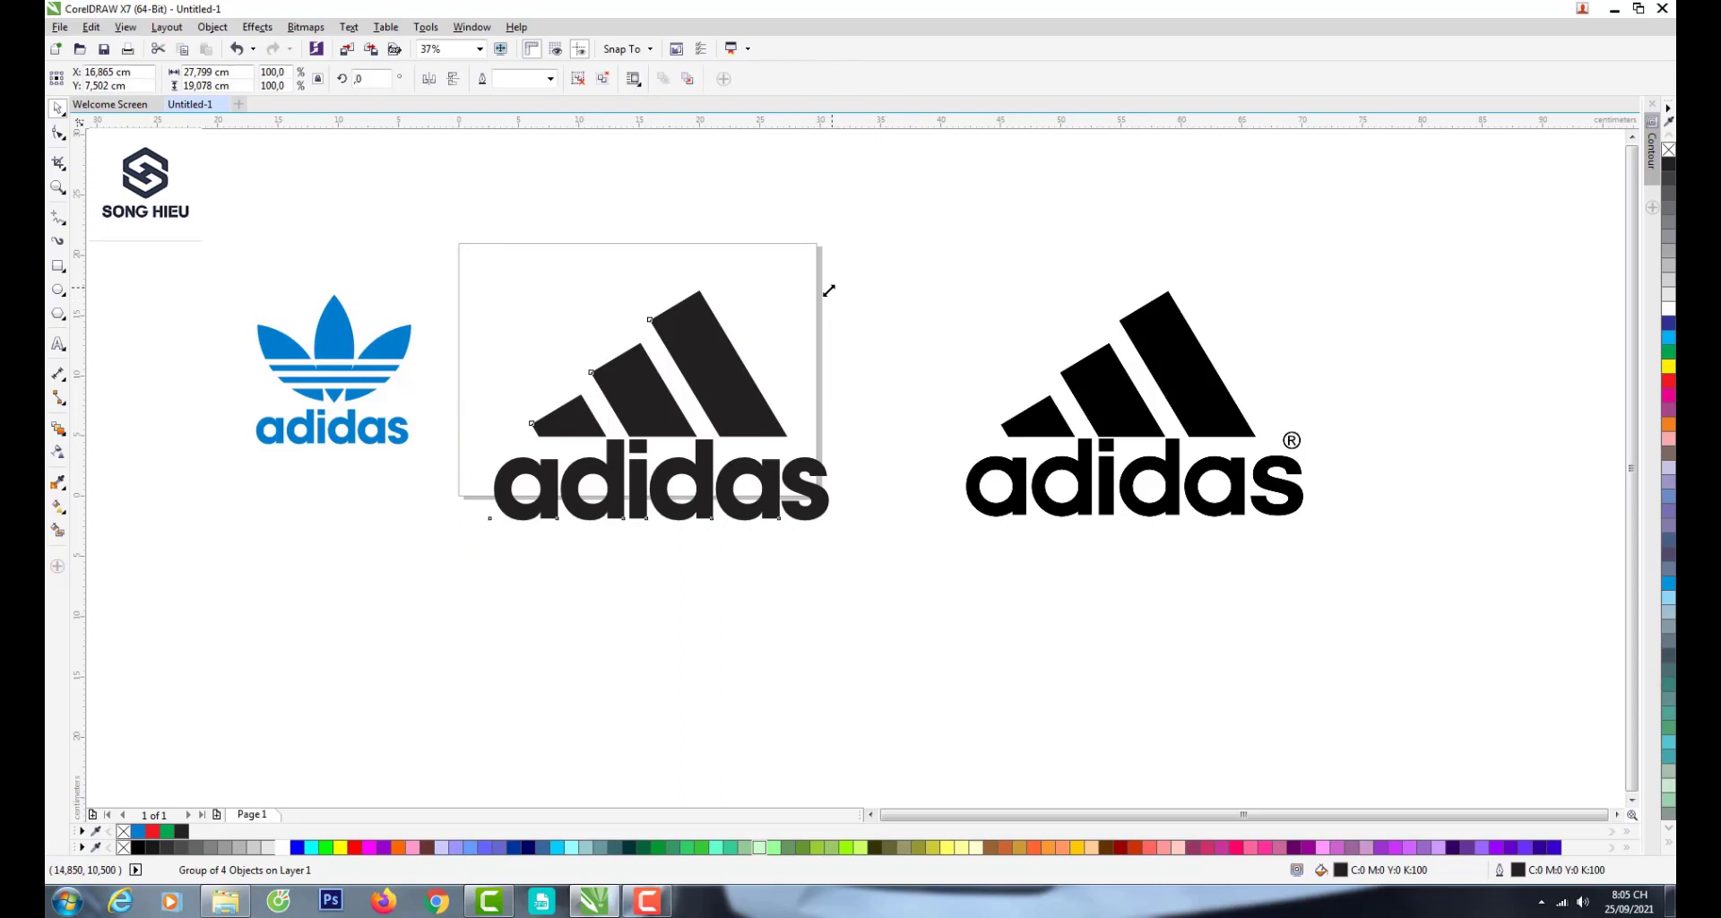
- Scale the black logo group down to about 18.29 by 12.55 cm and center it on the page
left_click_drag(829, 290, 773, 329)
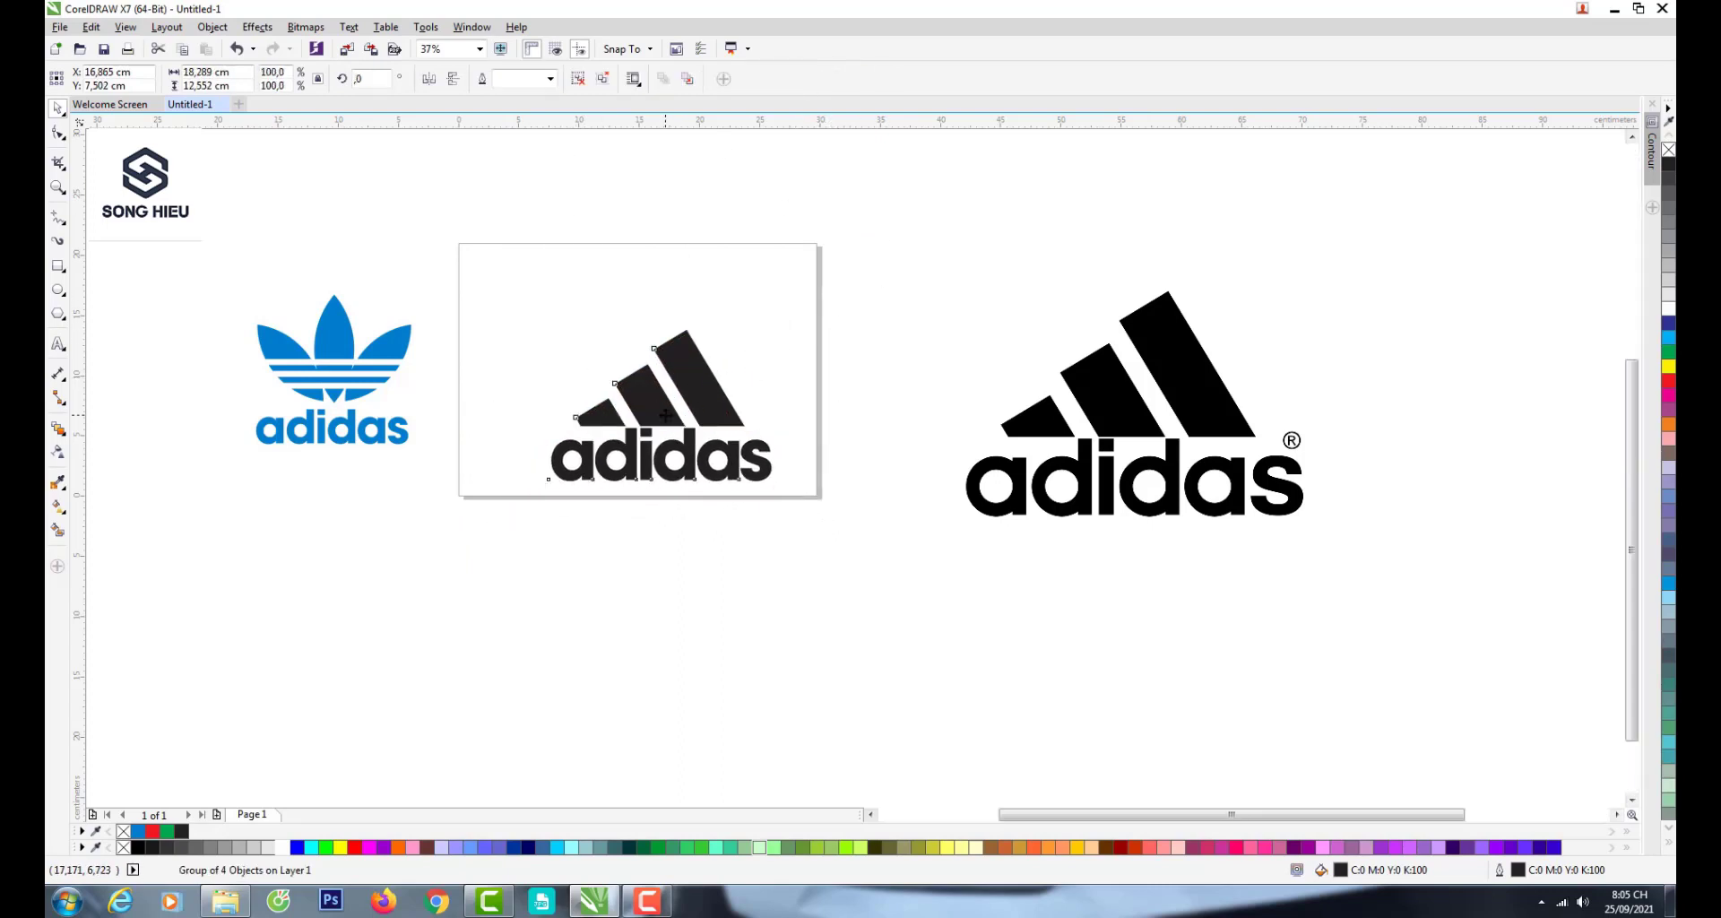
left_click_drag(664, 413, 651, 353)
scroll(650, 357, "up", 2)
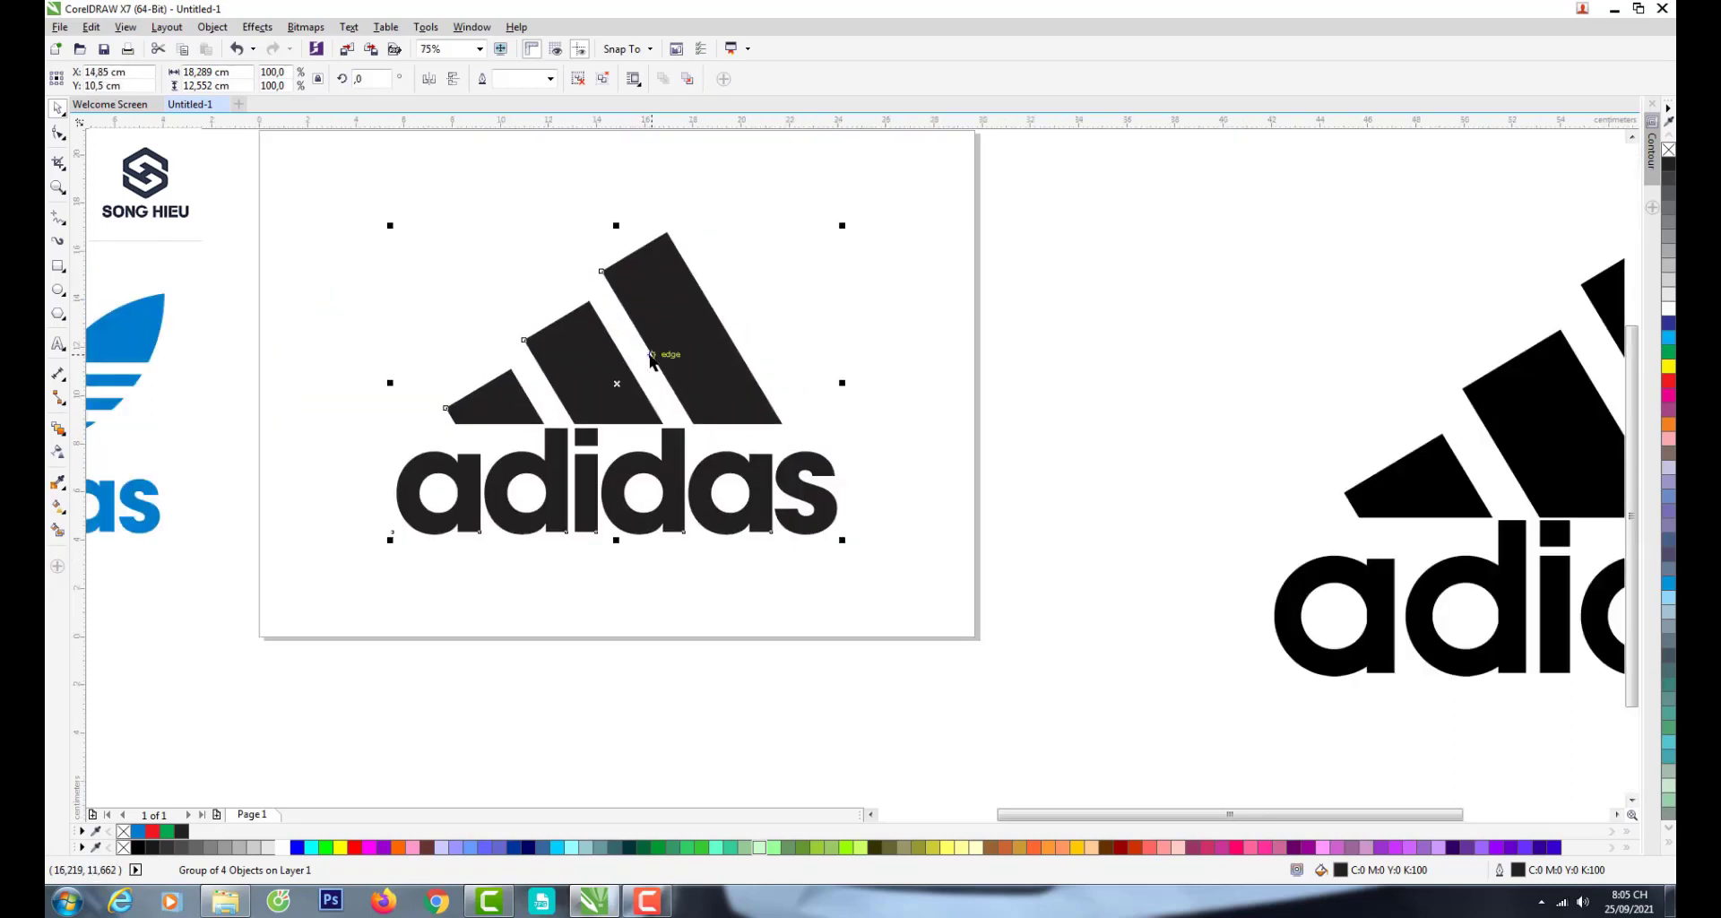
left_click(765, 285)
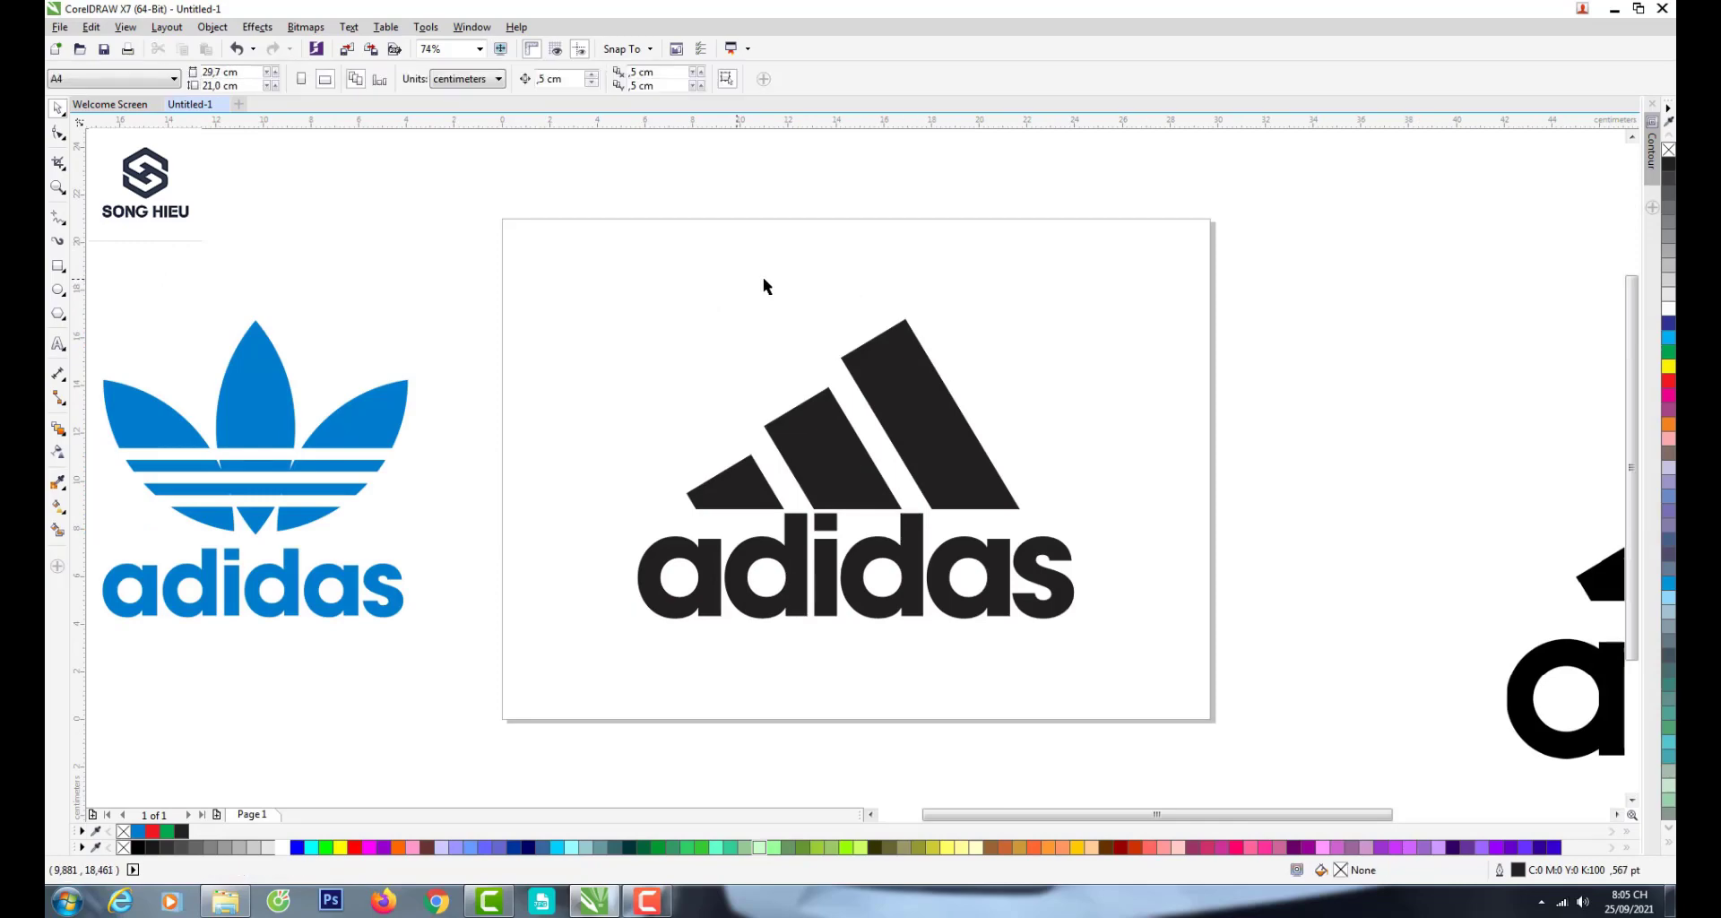
- Delete the three-stripe reference bitmap beside the page
scroll(815, 534, "down", 2)
left_click(1272, 528)
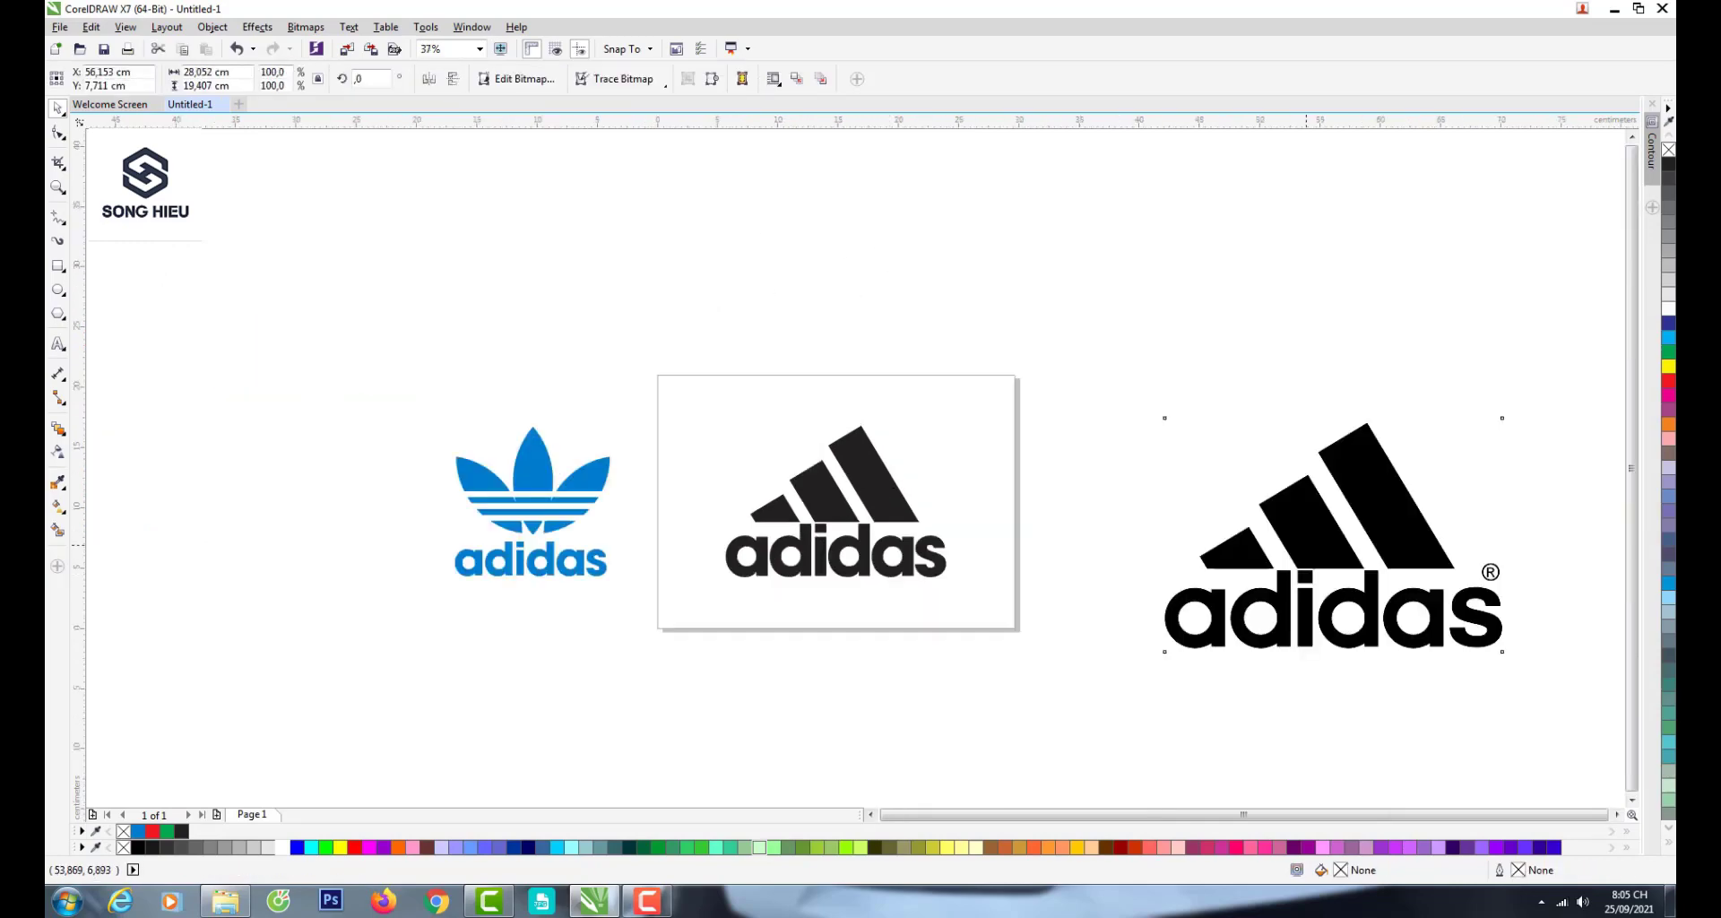
left_click_drag(1272, 528, 831, 292)
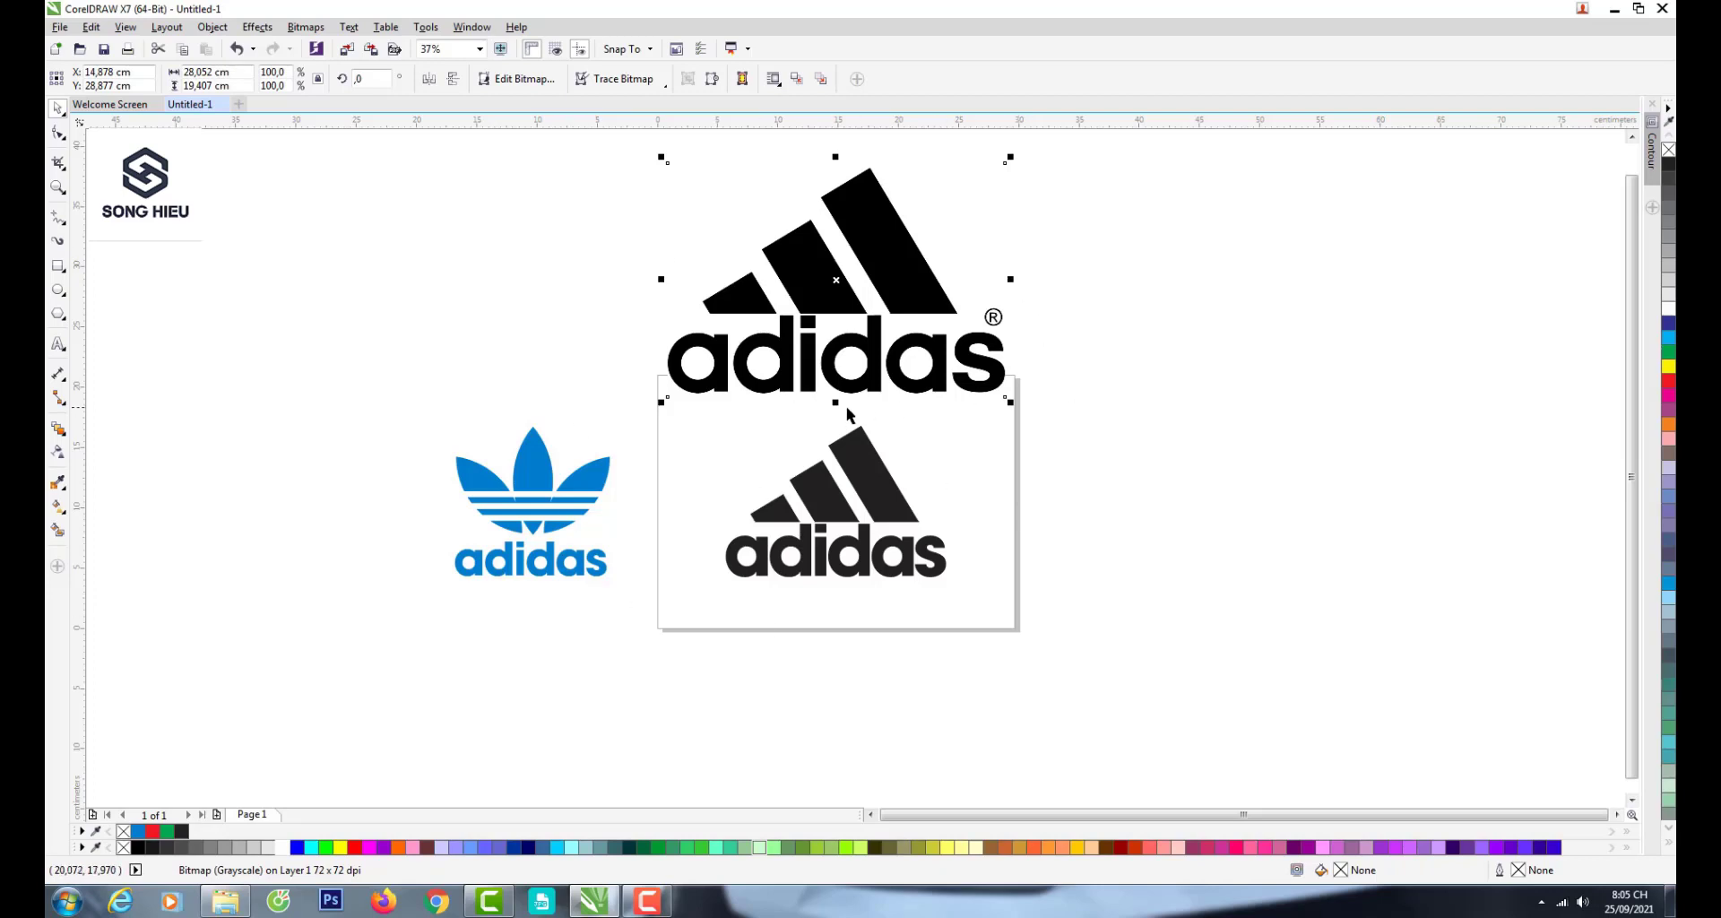
left_click_drag(857, 377, 1291, 529)
key("Delete")
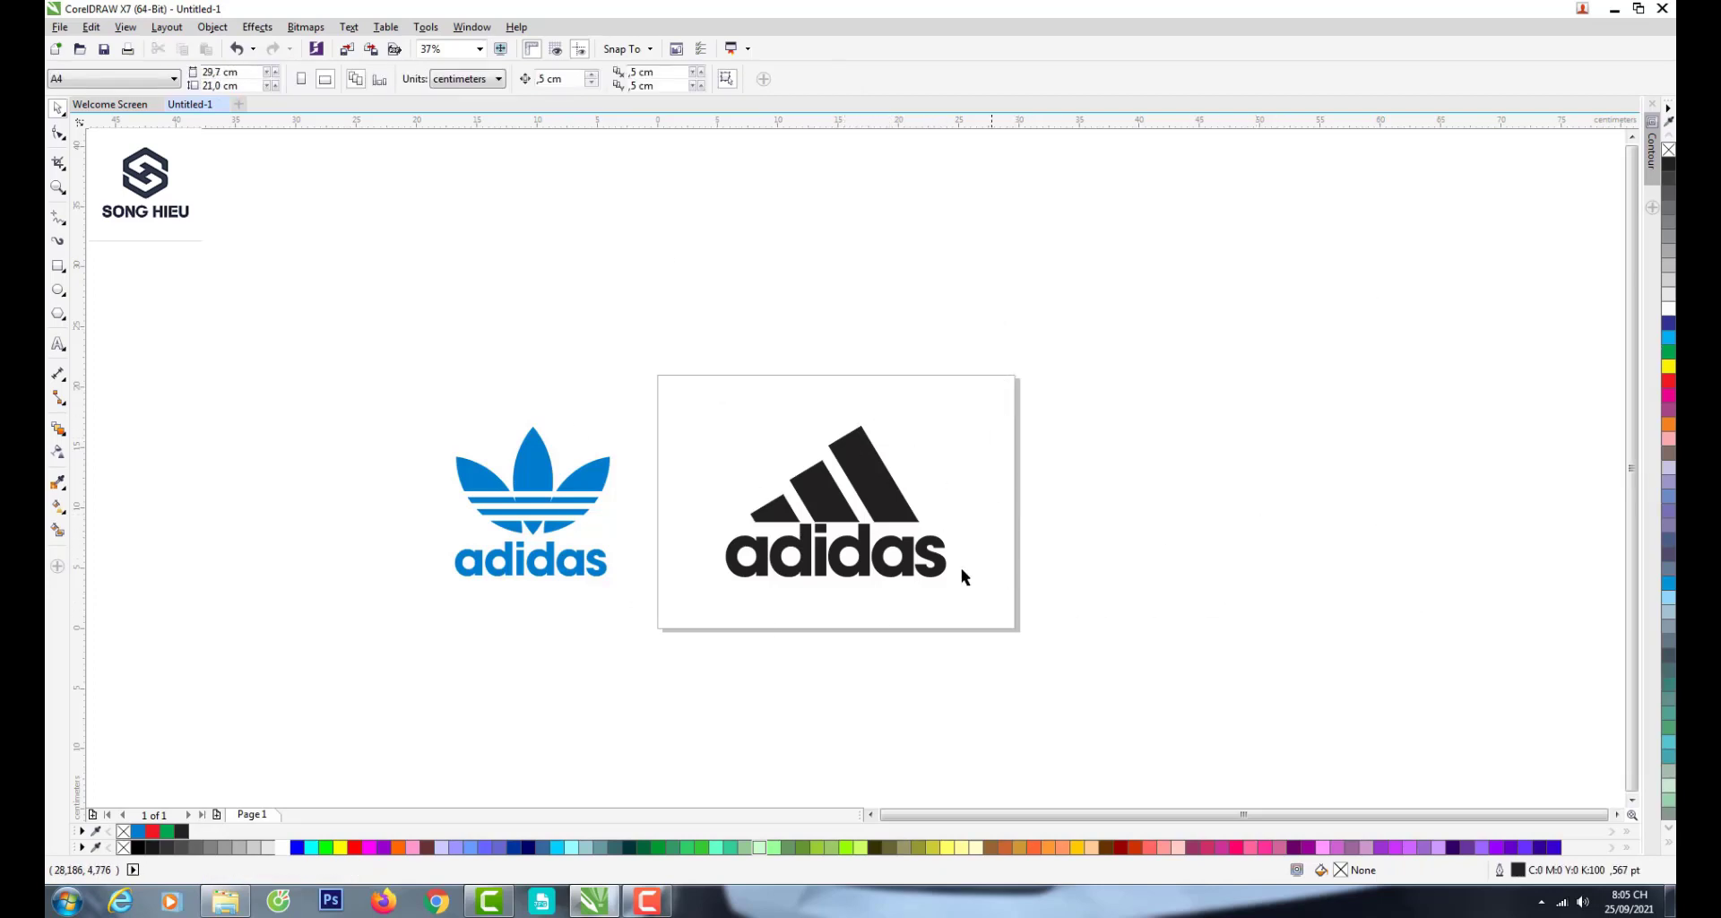
- Remove the fill from the grouped three-stripe logo and give it a black outline
scroll(879, 547, "up", 2)
left_click(845, 545)
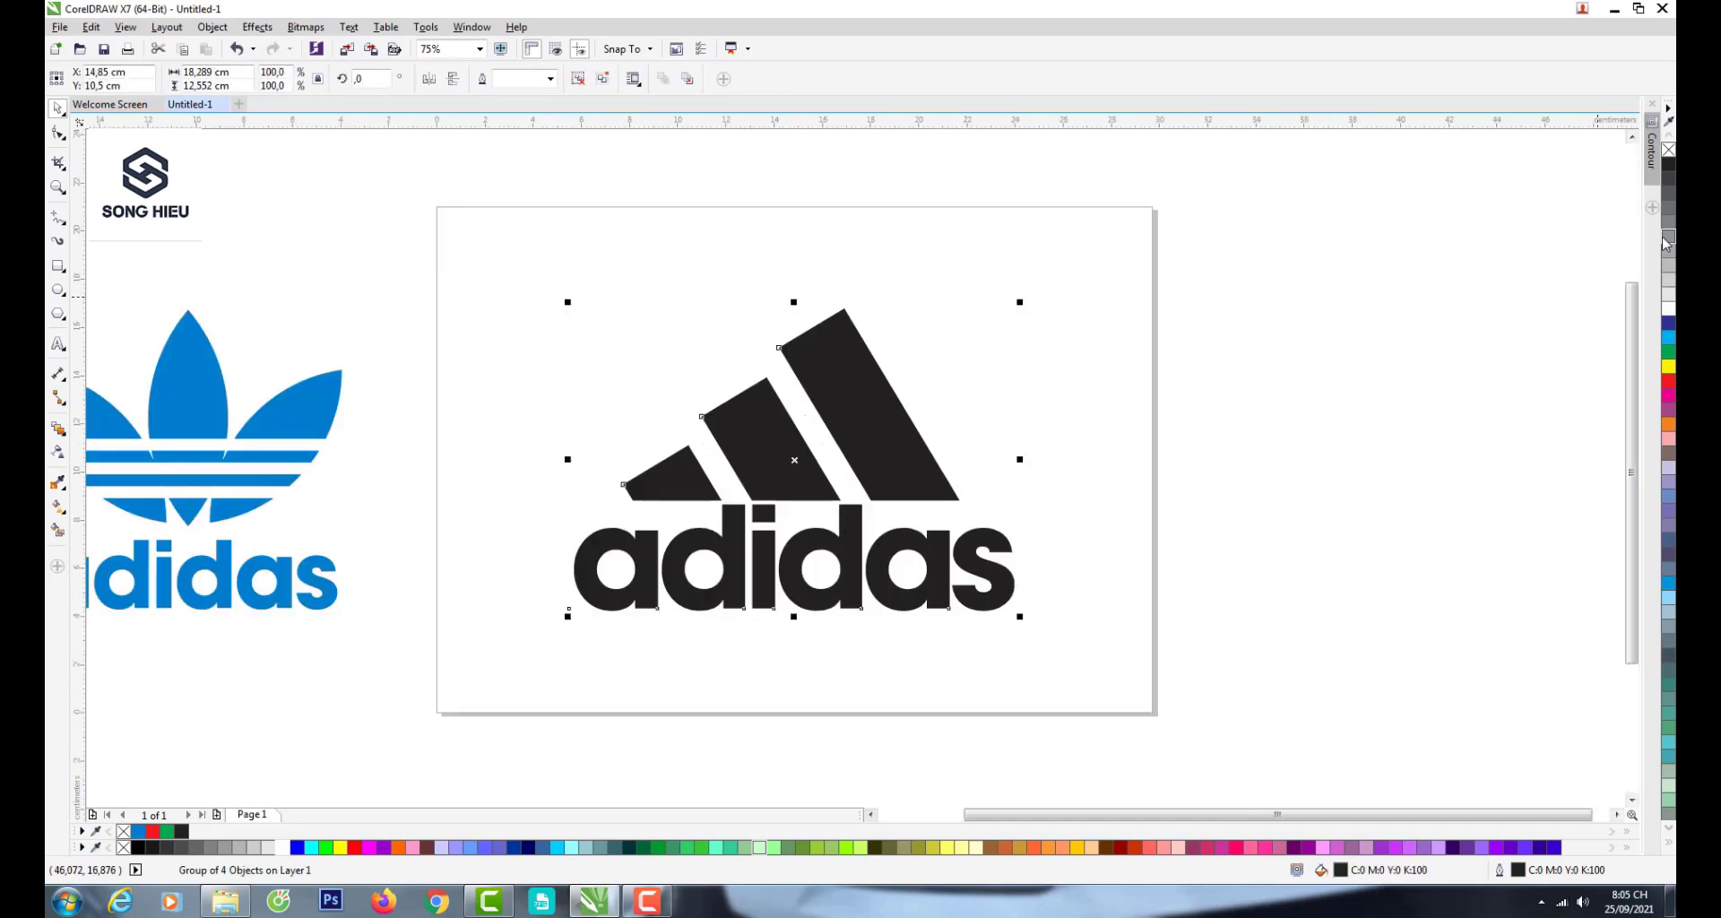
left_click(1670, 150)
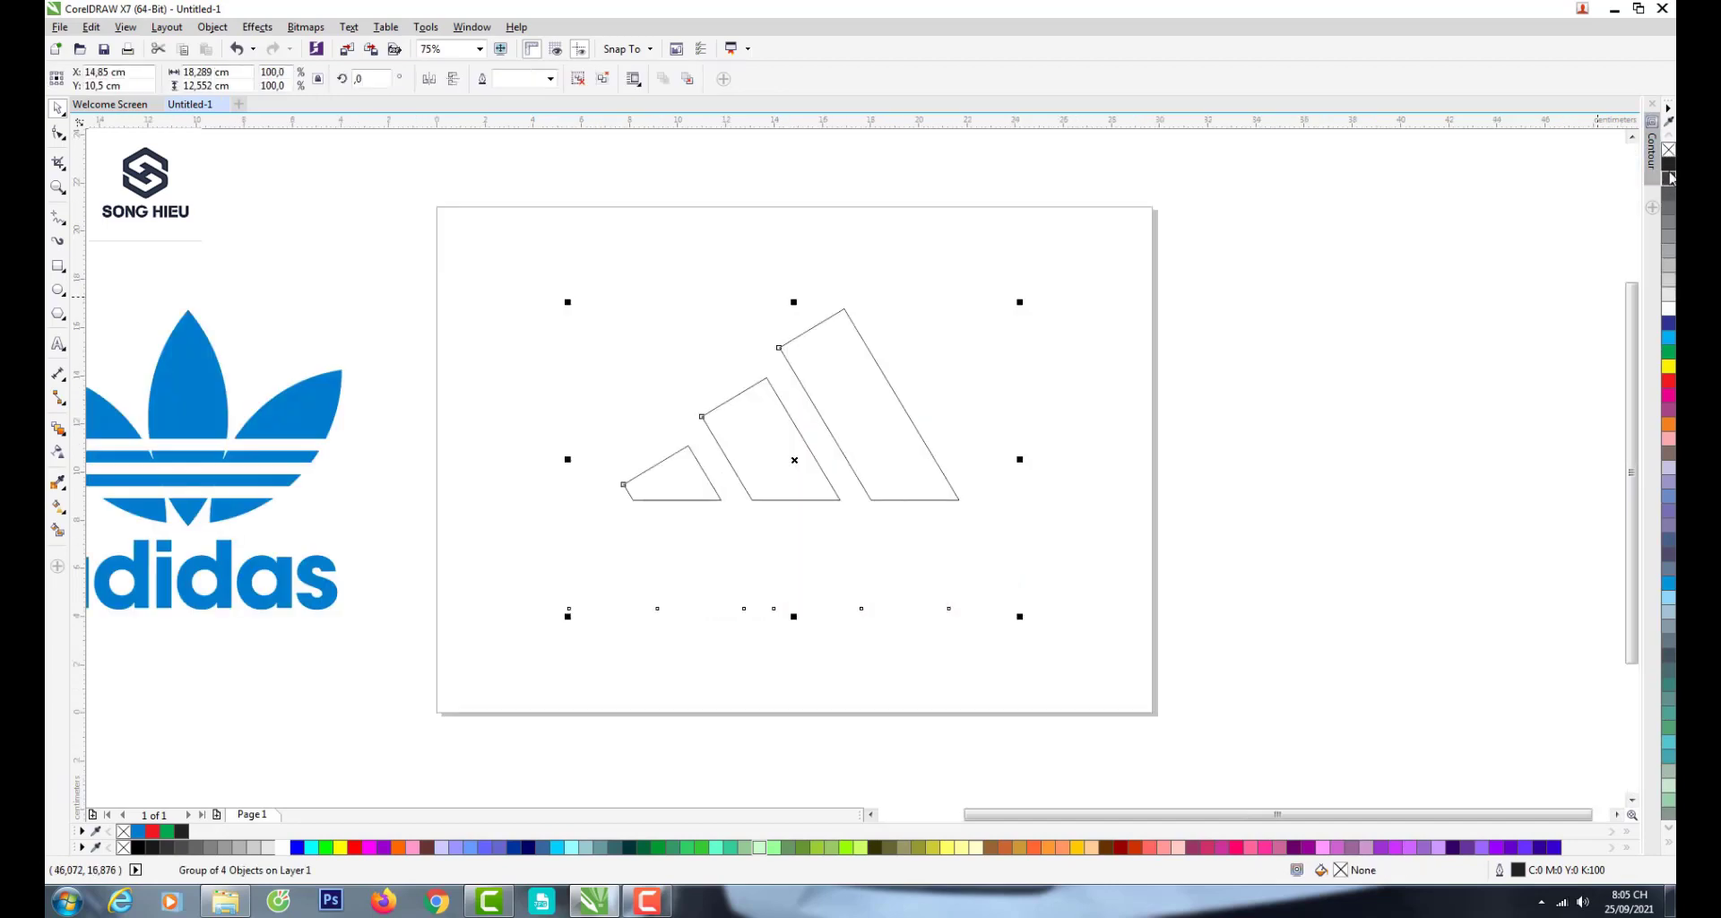
right_click(1670, 176)
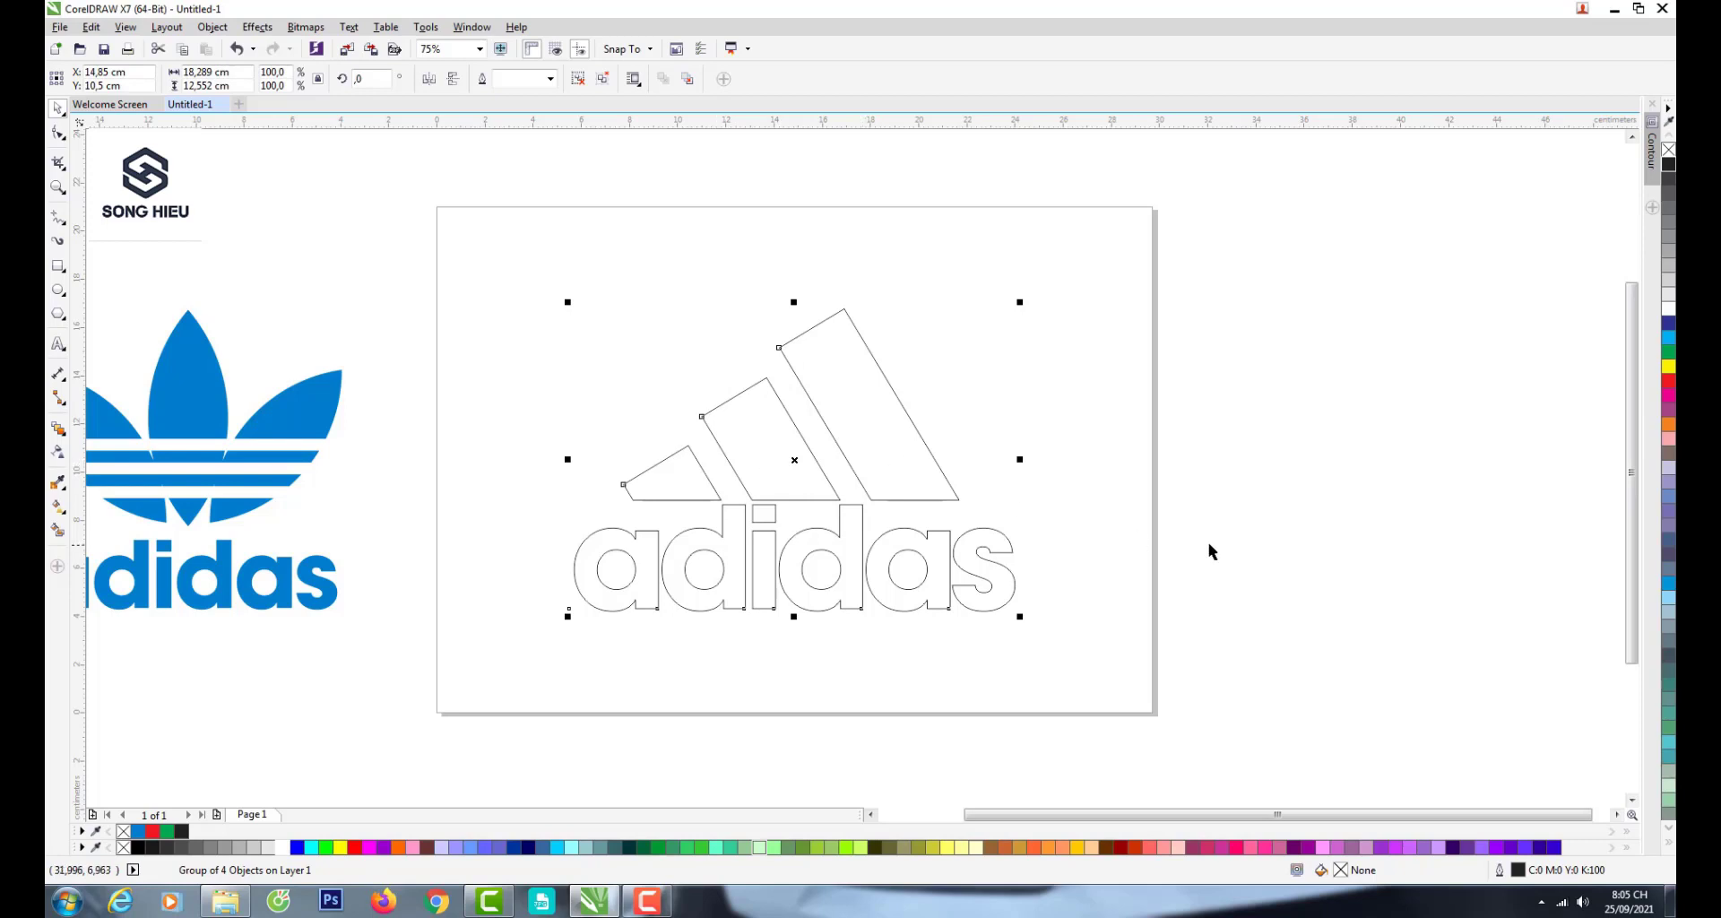
left_click(776, 477)
- Fill the three stripes and the adidas wordmark with the blue sampled from the trefoil logo, and remove the group's outline
scroll(776, 477, "down", 2)
scroll(789, 482, "up", 2)
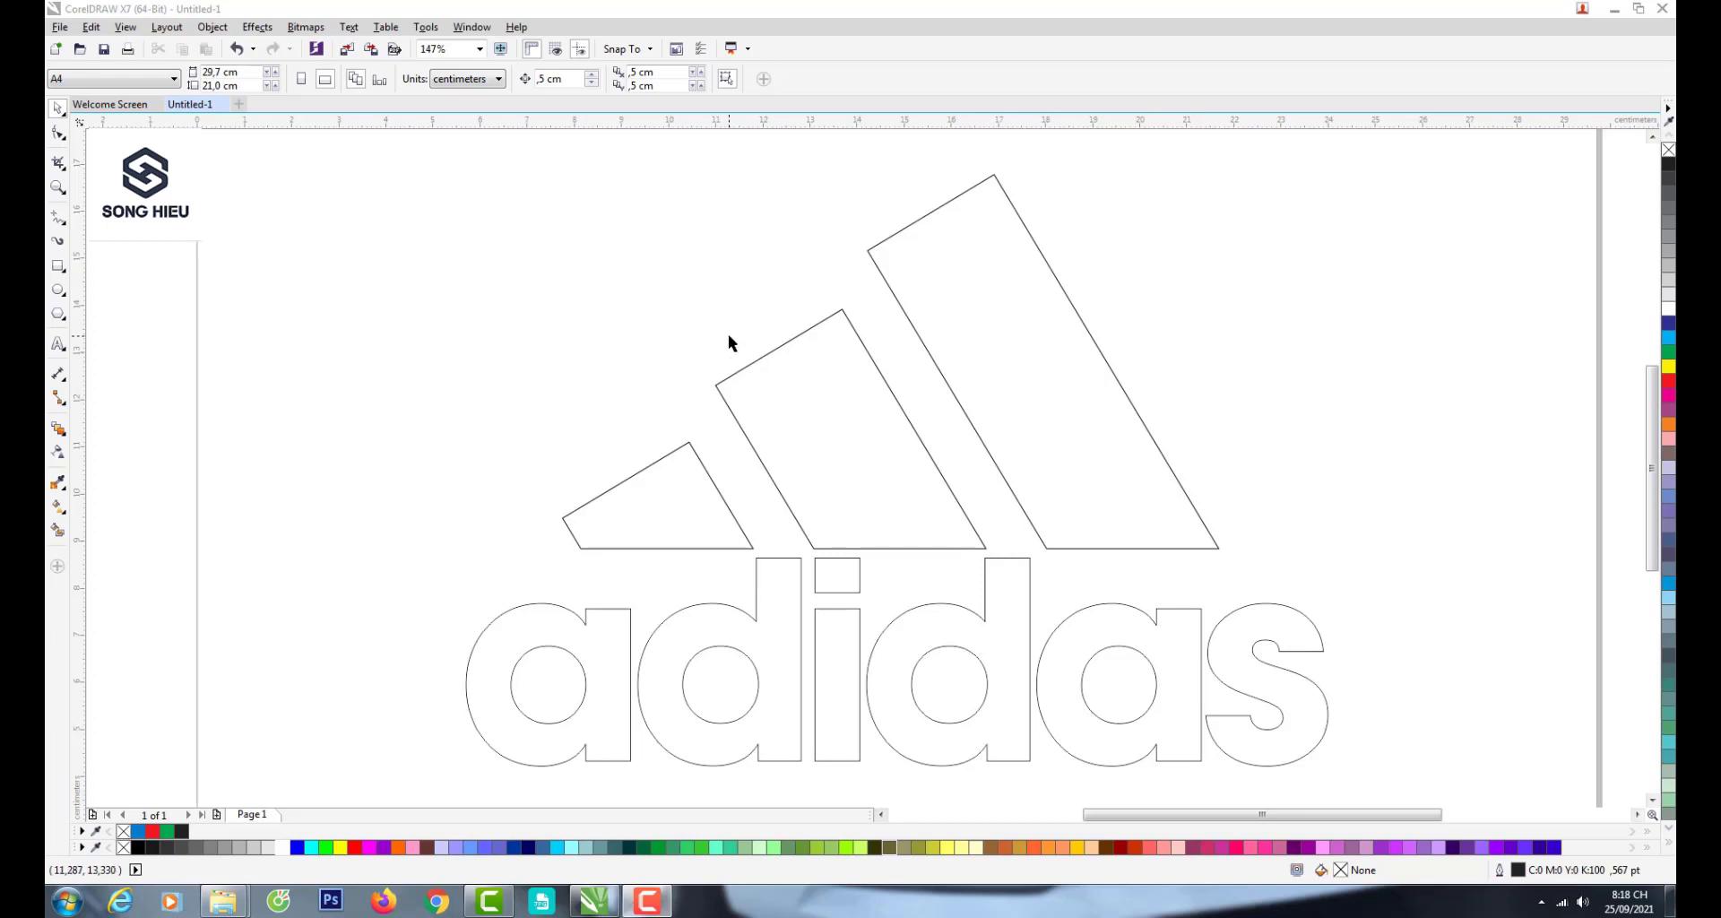
scroll(762, 350, "down", 2)
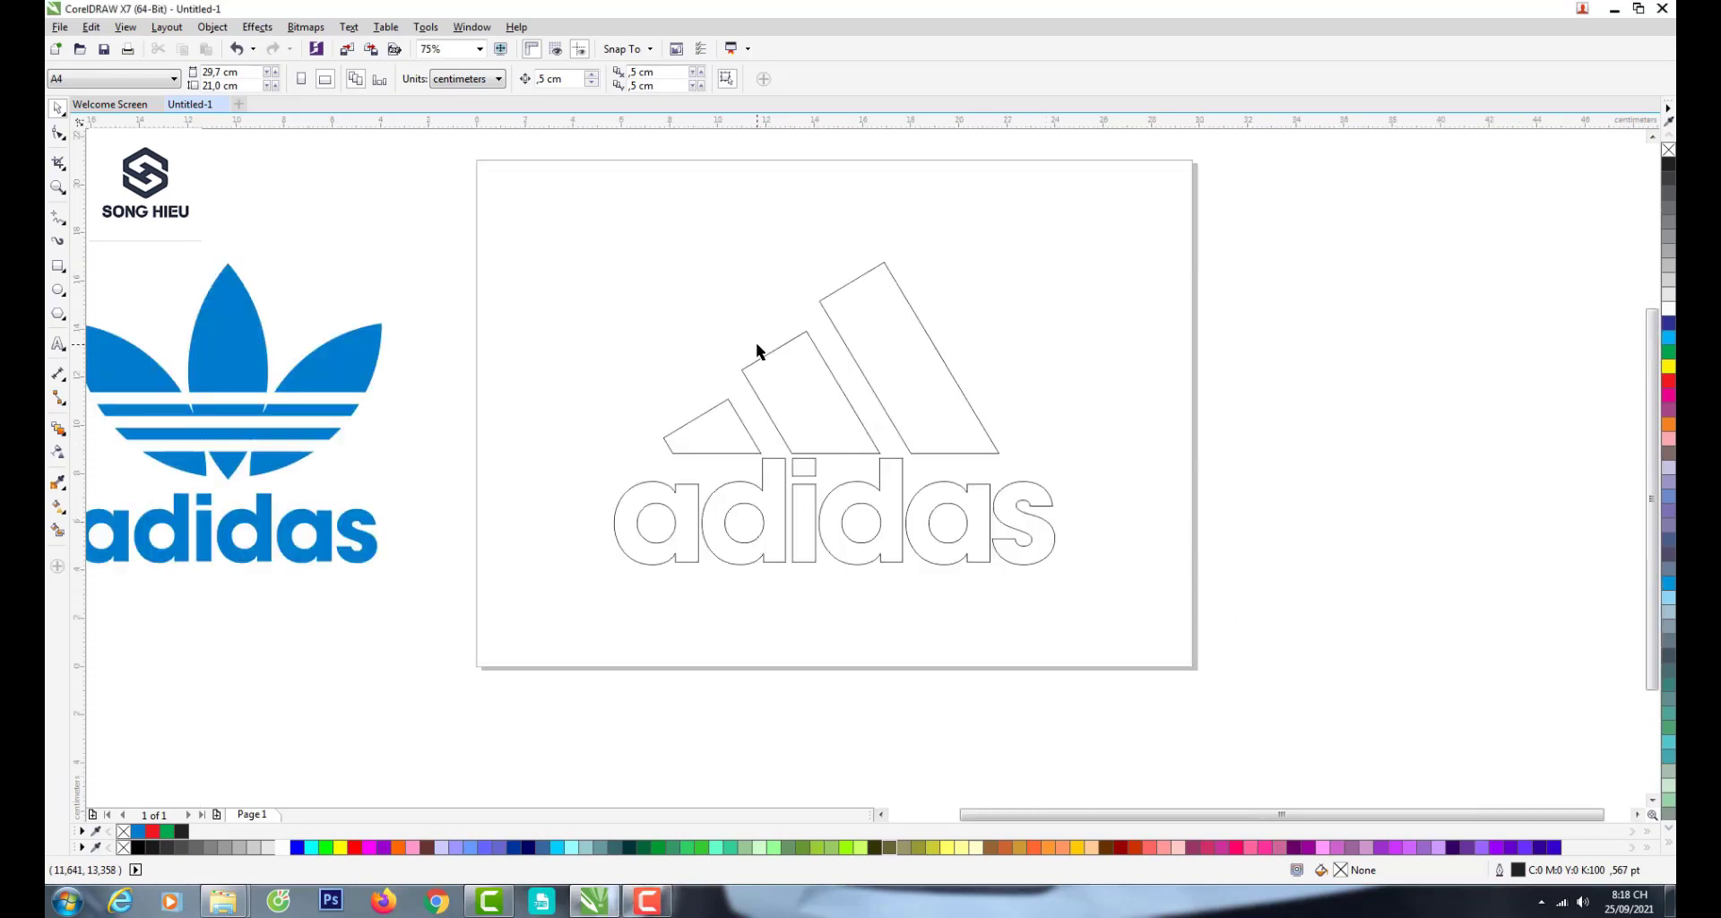
key("shift+F4")
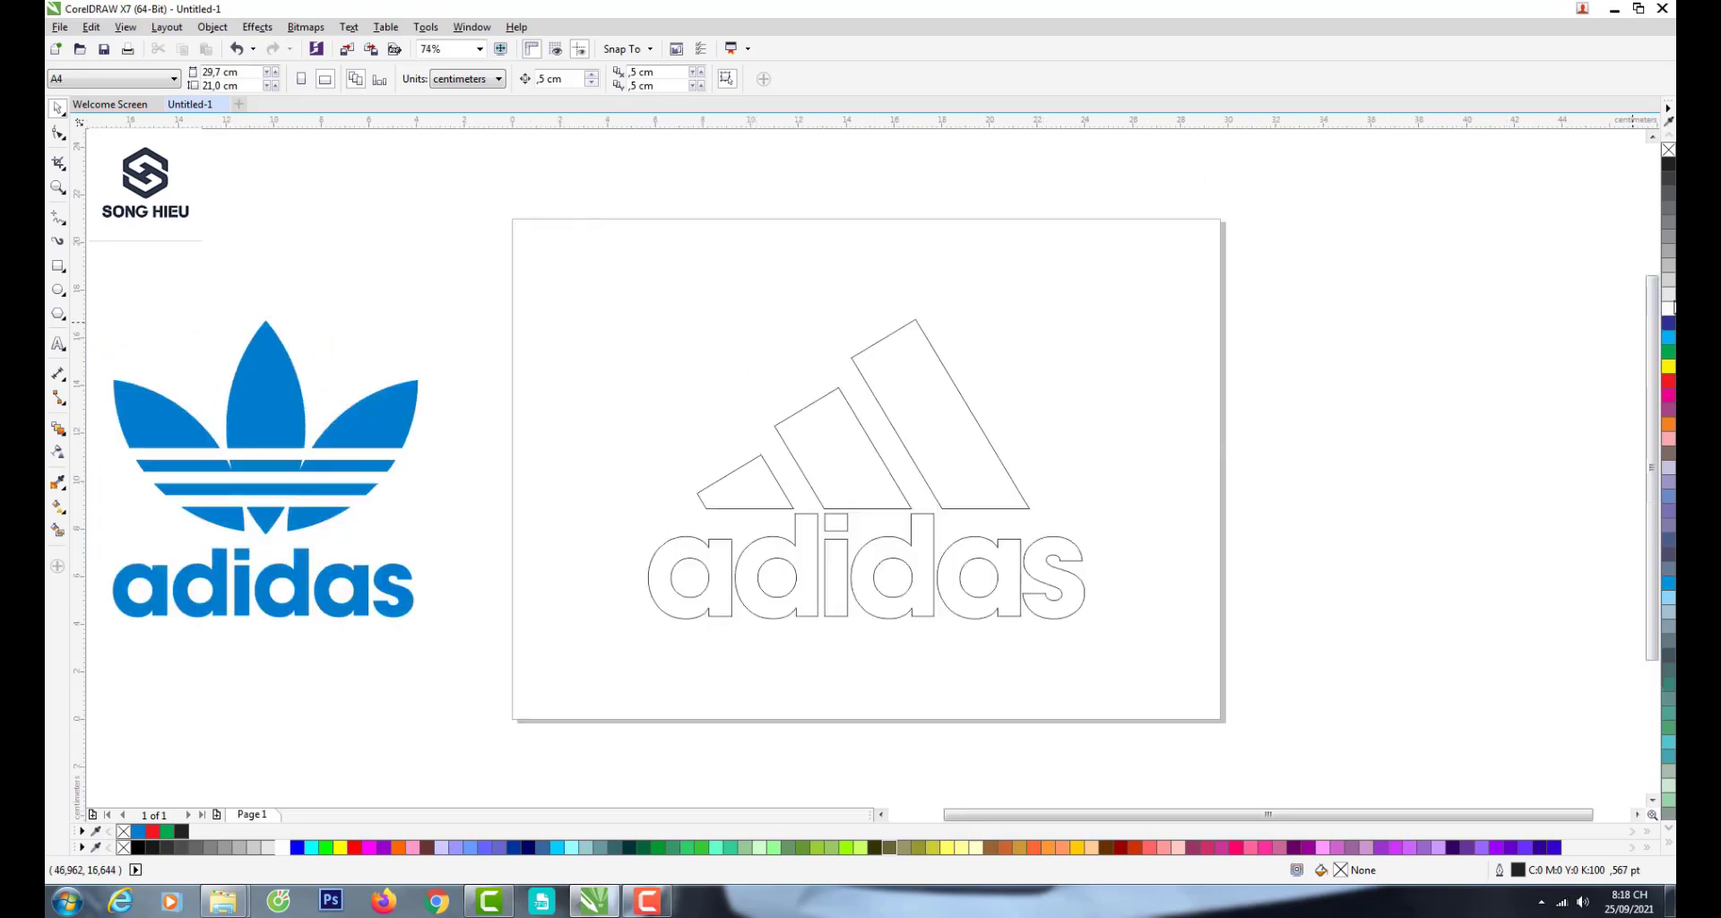
left_click_drag(567, 193, 1165, 681)
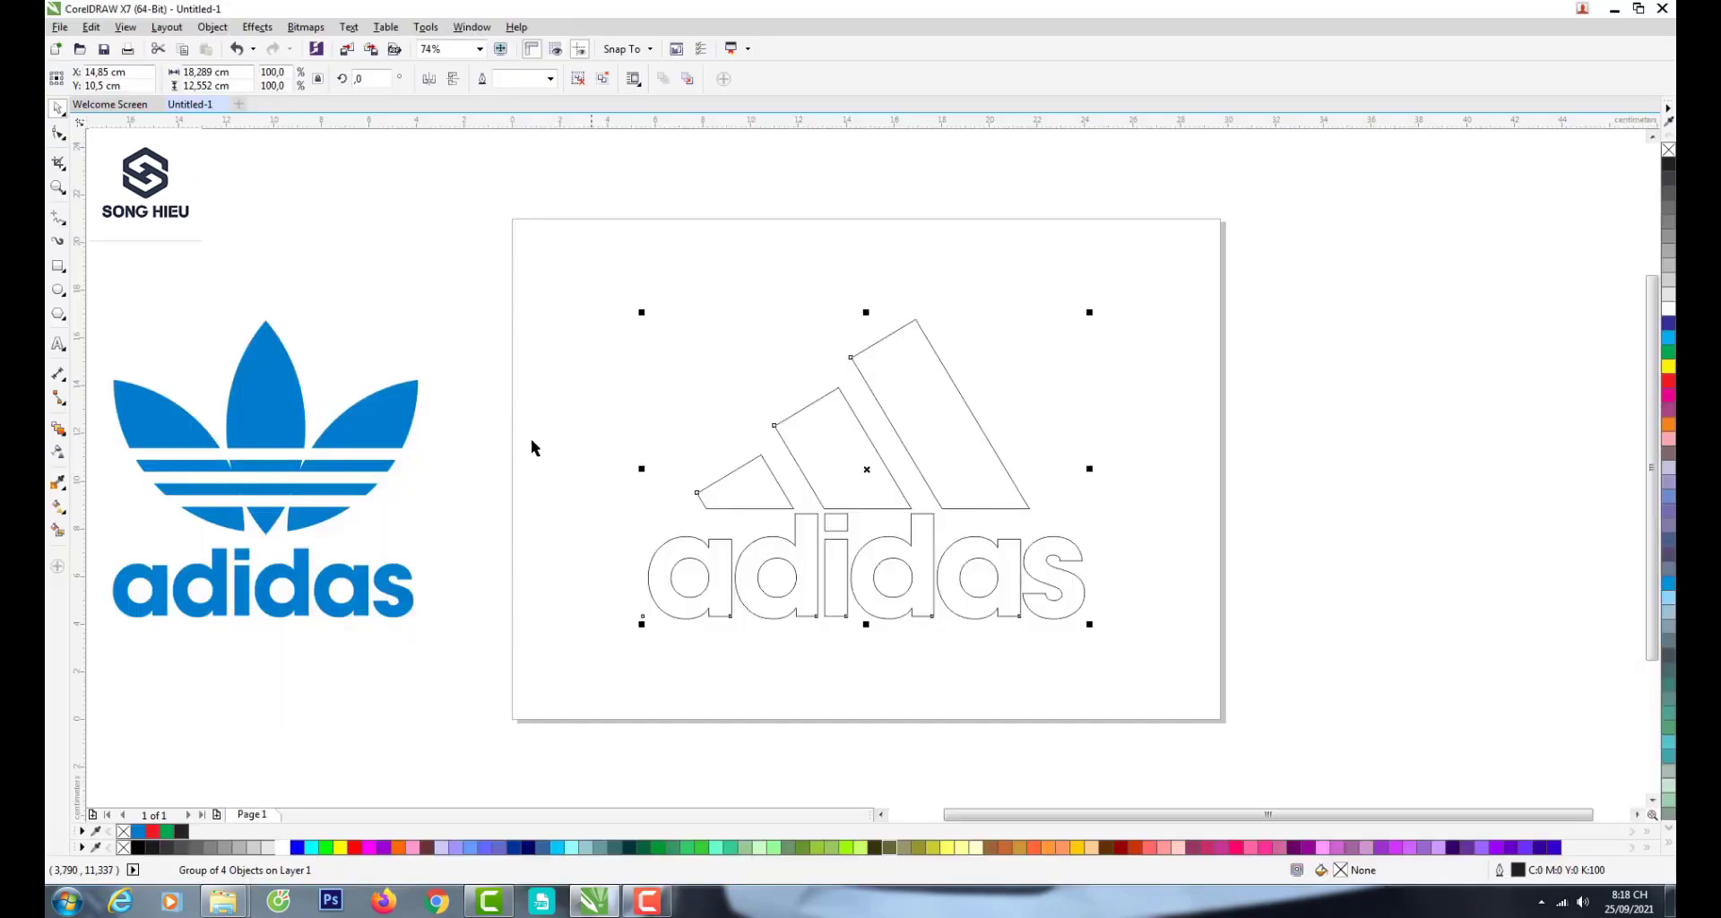
left_click(57, 485)
left_click(263, 417)
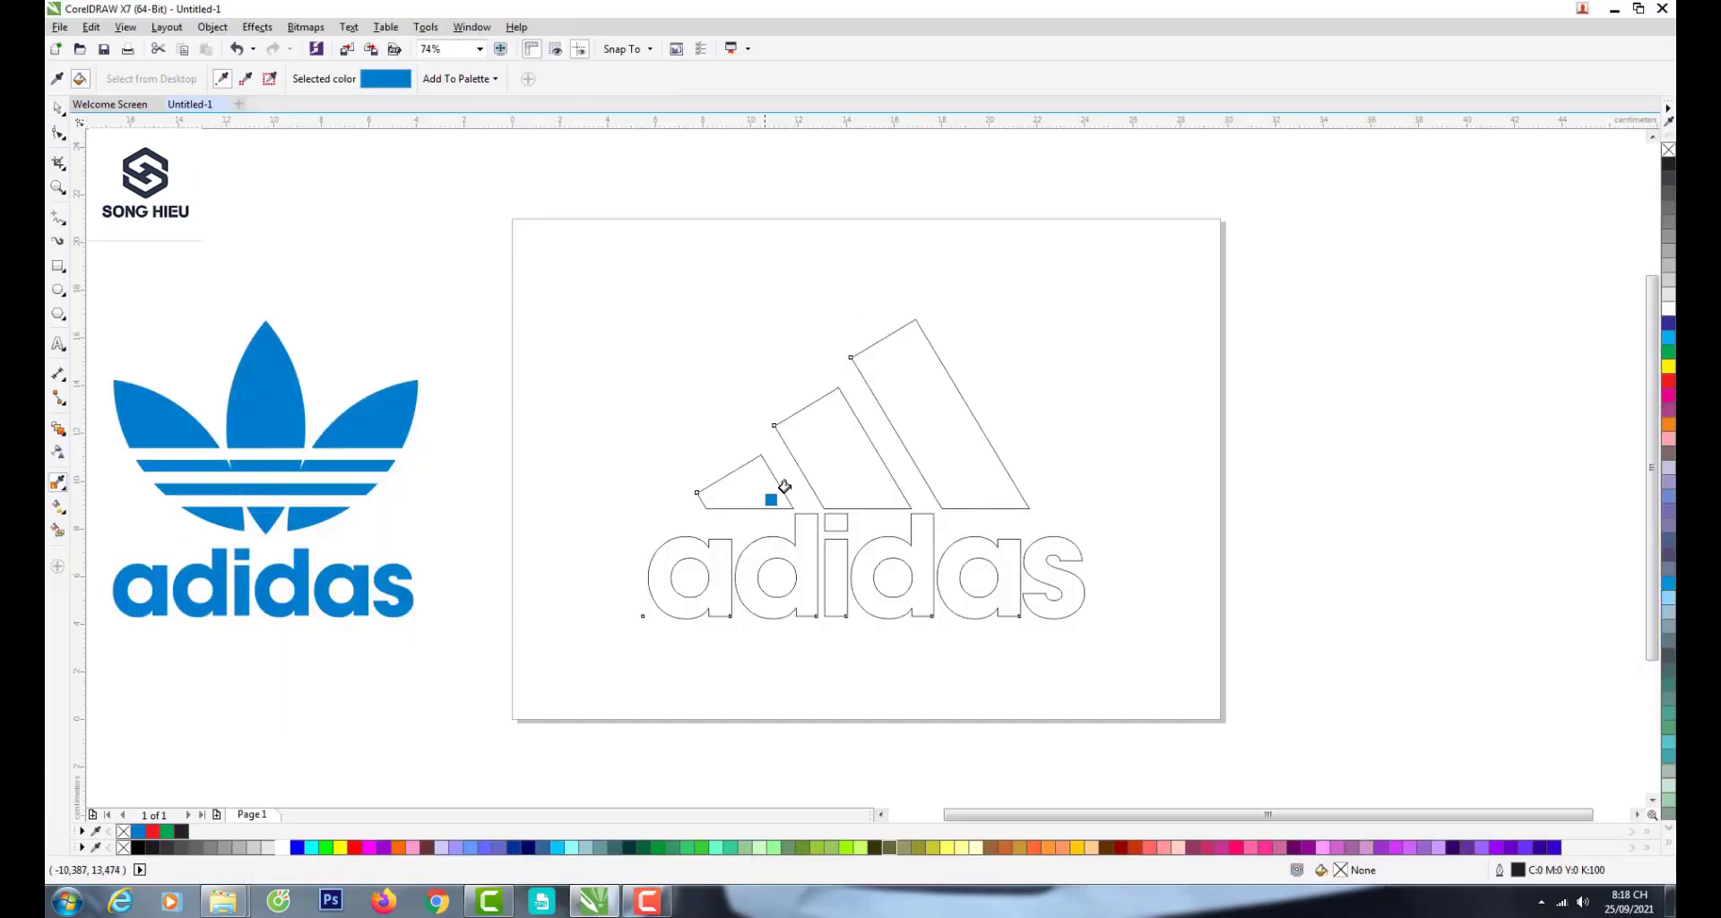
left_click(809, 448)
left_click(737, 489)
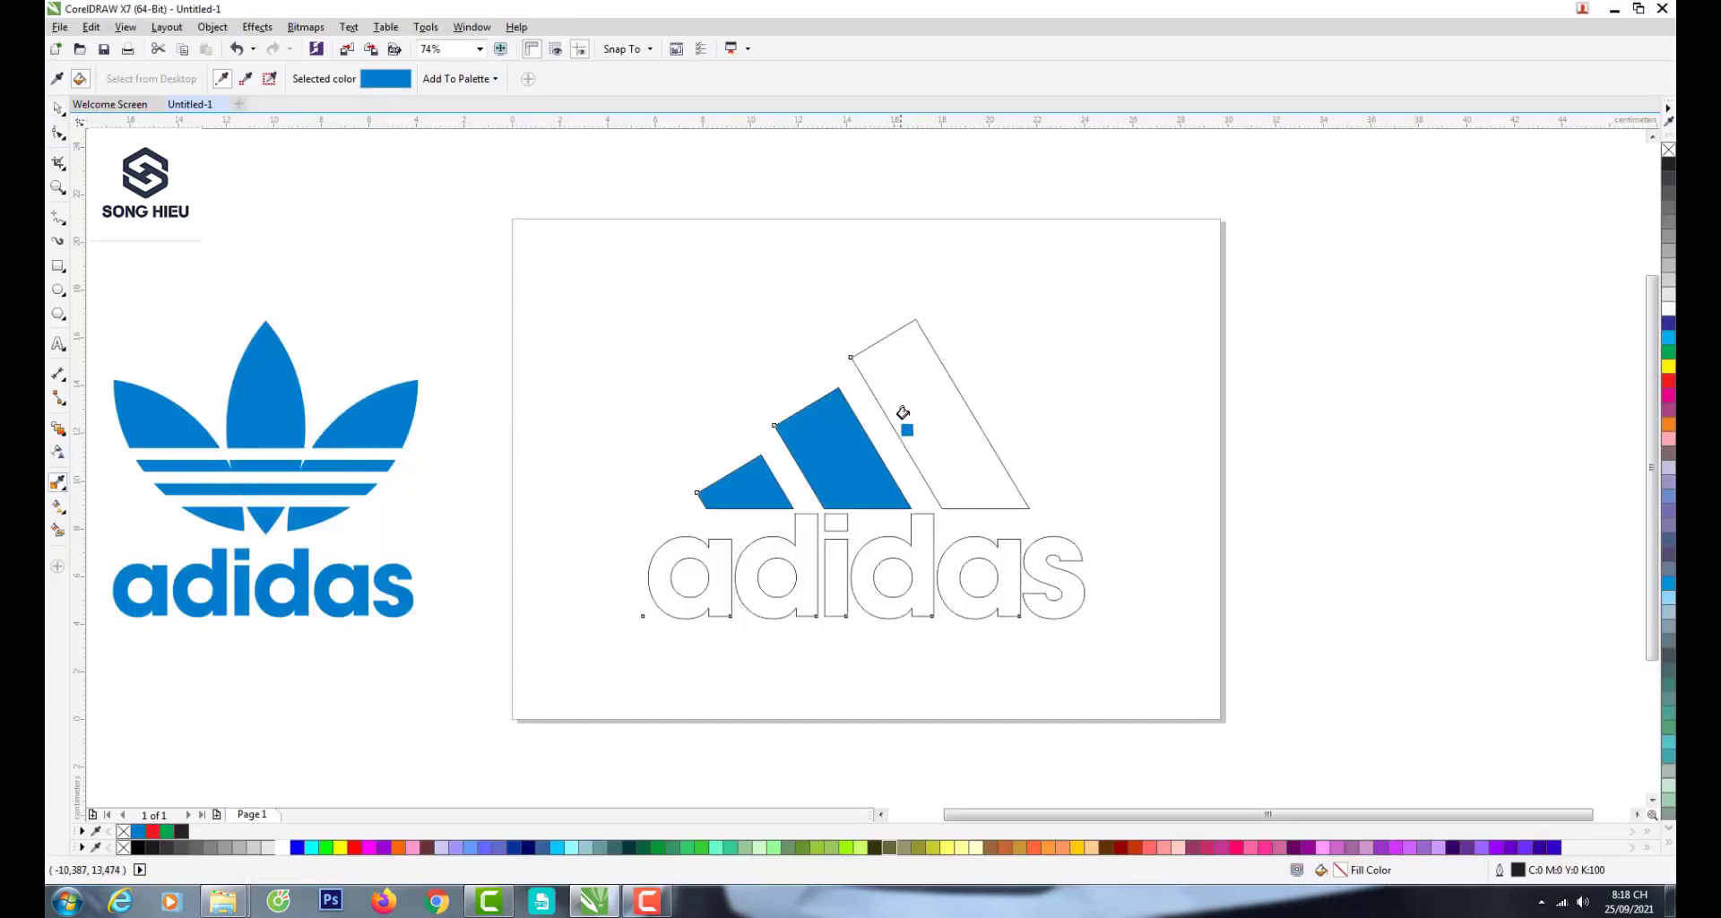
left_click(915, 418)
left_click(980, 565)
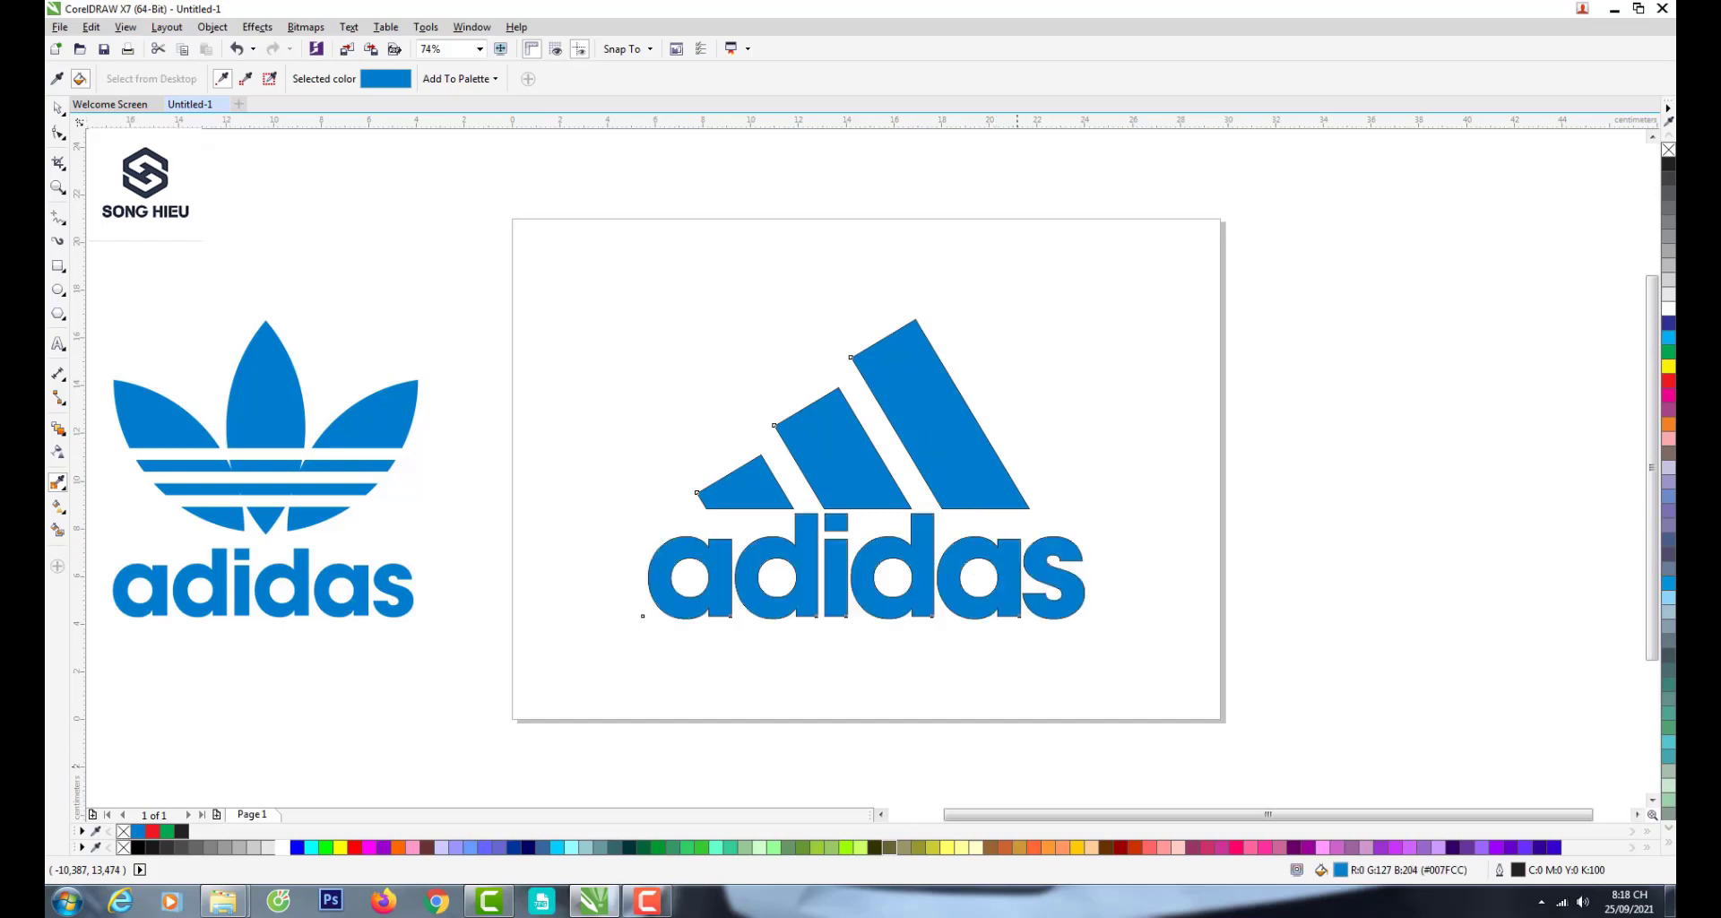
left_click(59, 109)
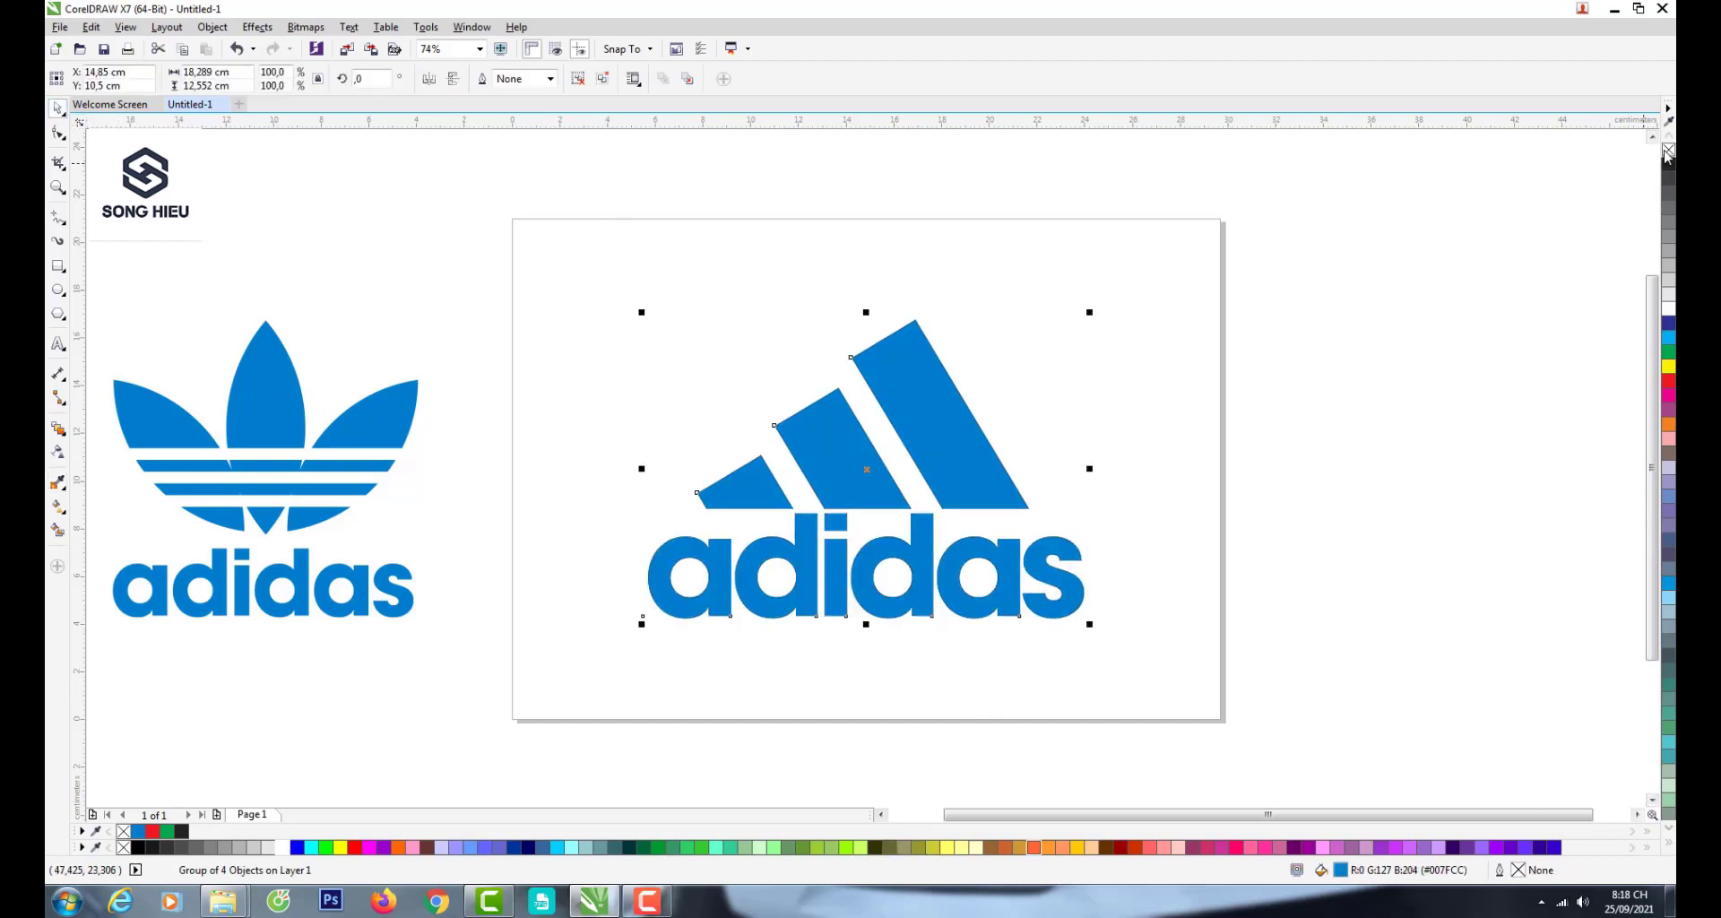
left_click(1311, 635)
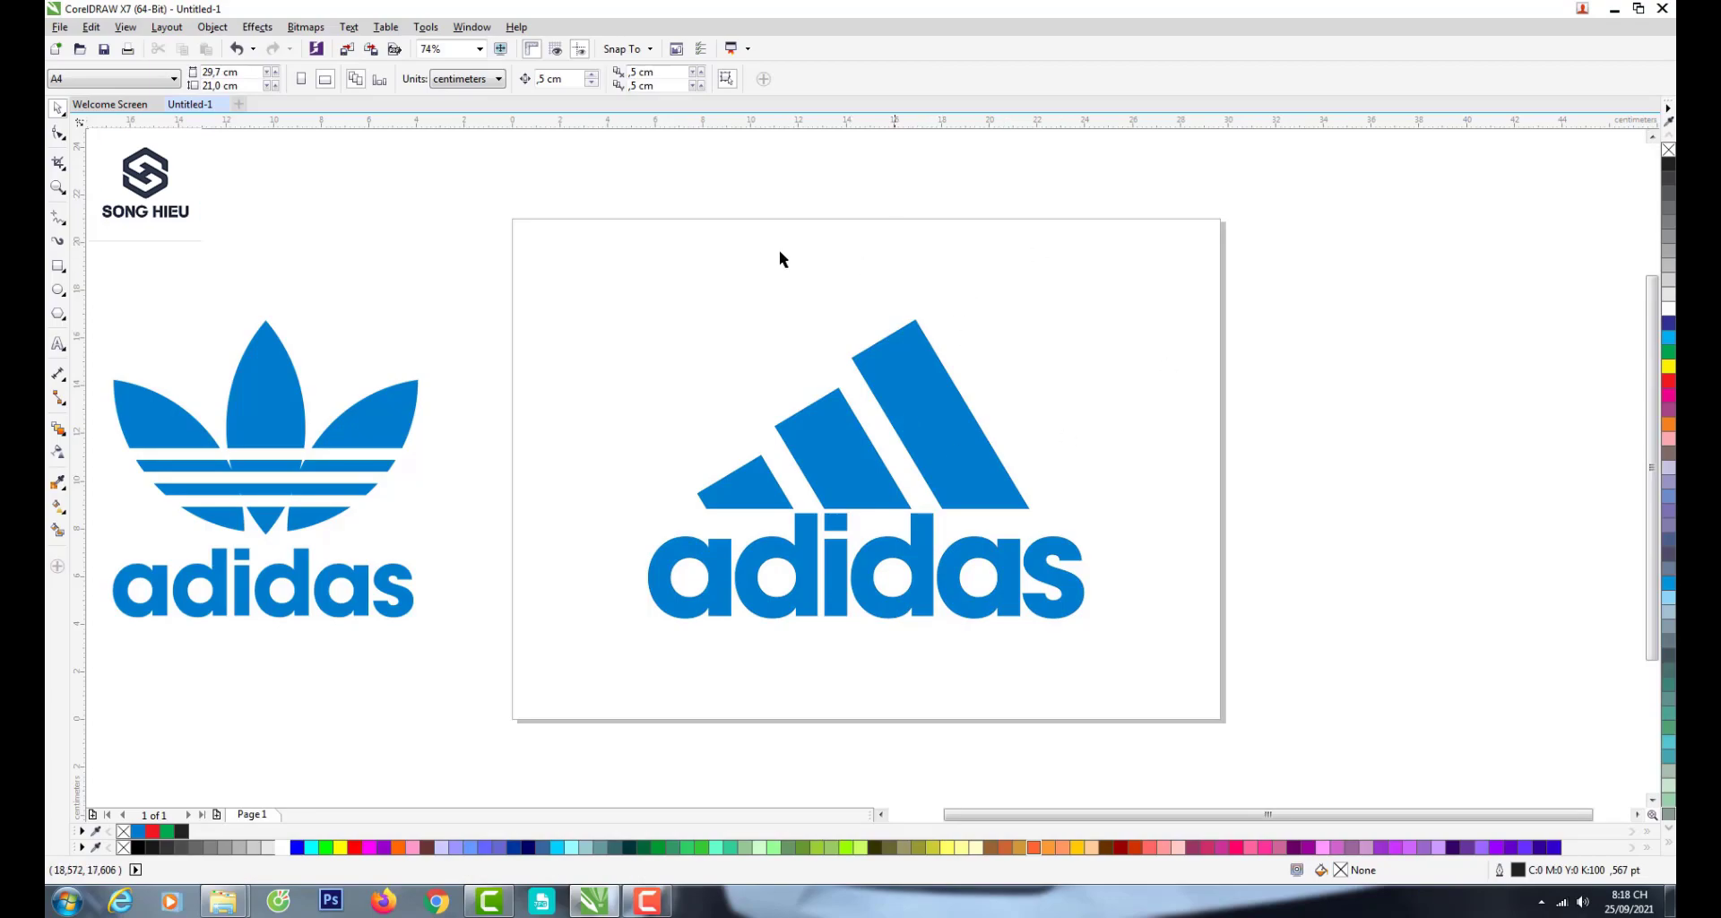
- Insert the Arial ® character from the special characters just above the final s of the three-stripe logo's wordmark
left_click(349, 28)
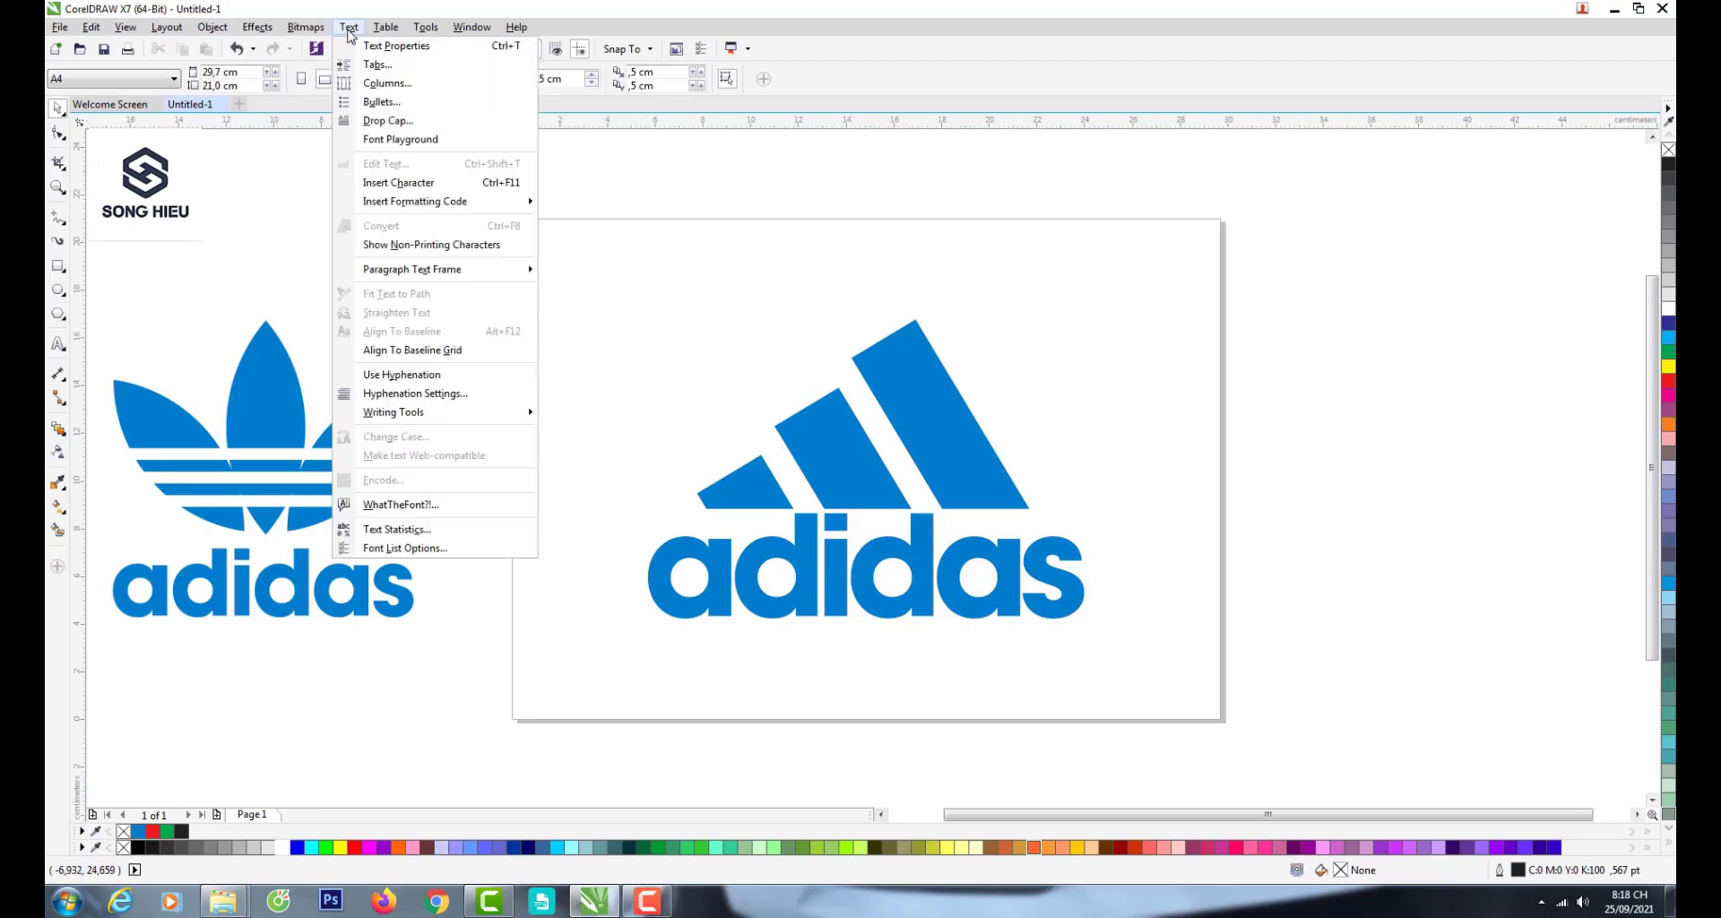
left_click(399, 182)
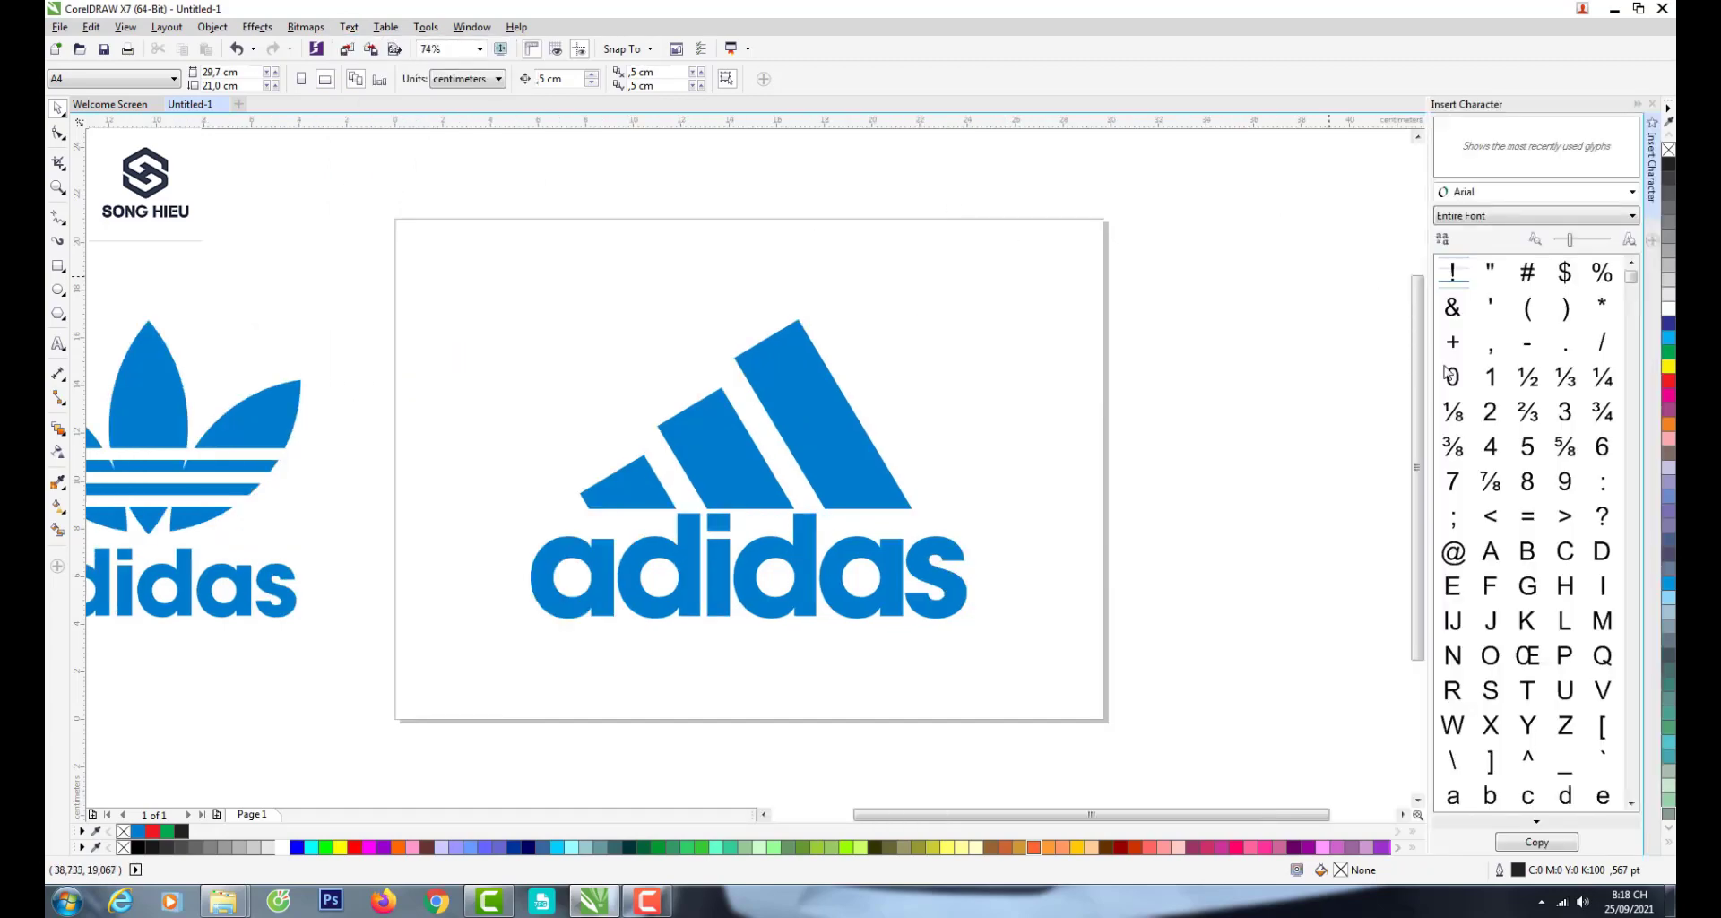
scroll(1576, 611, "down", 3)
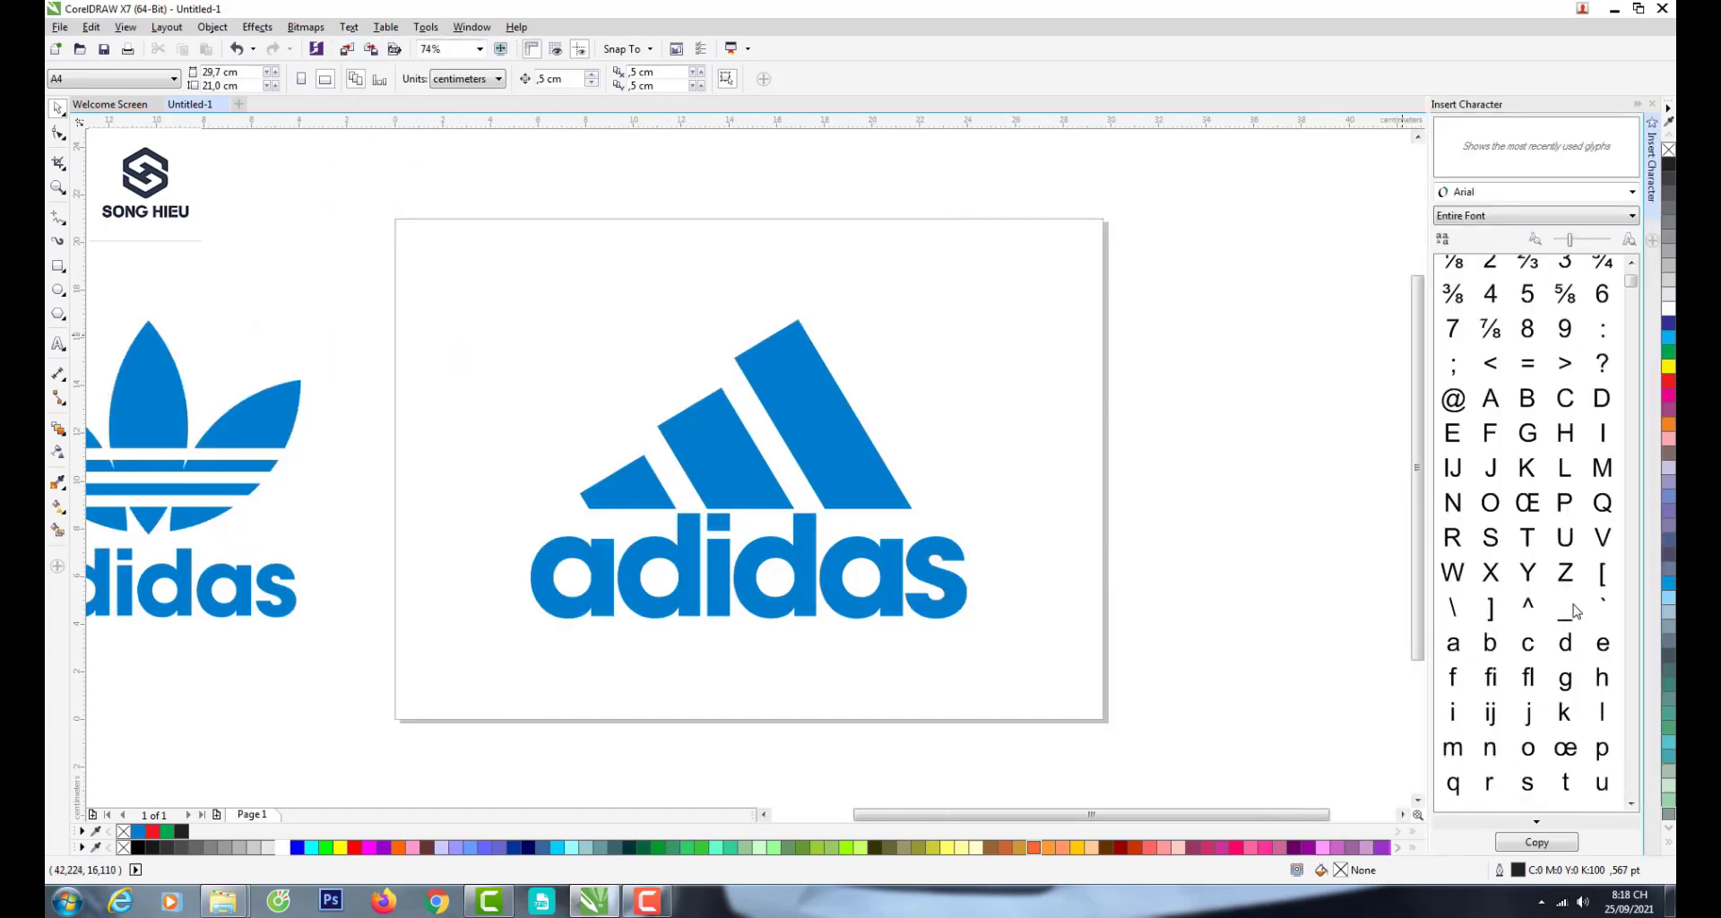
scroll(1577, 612, "down", 5)
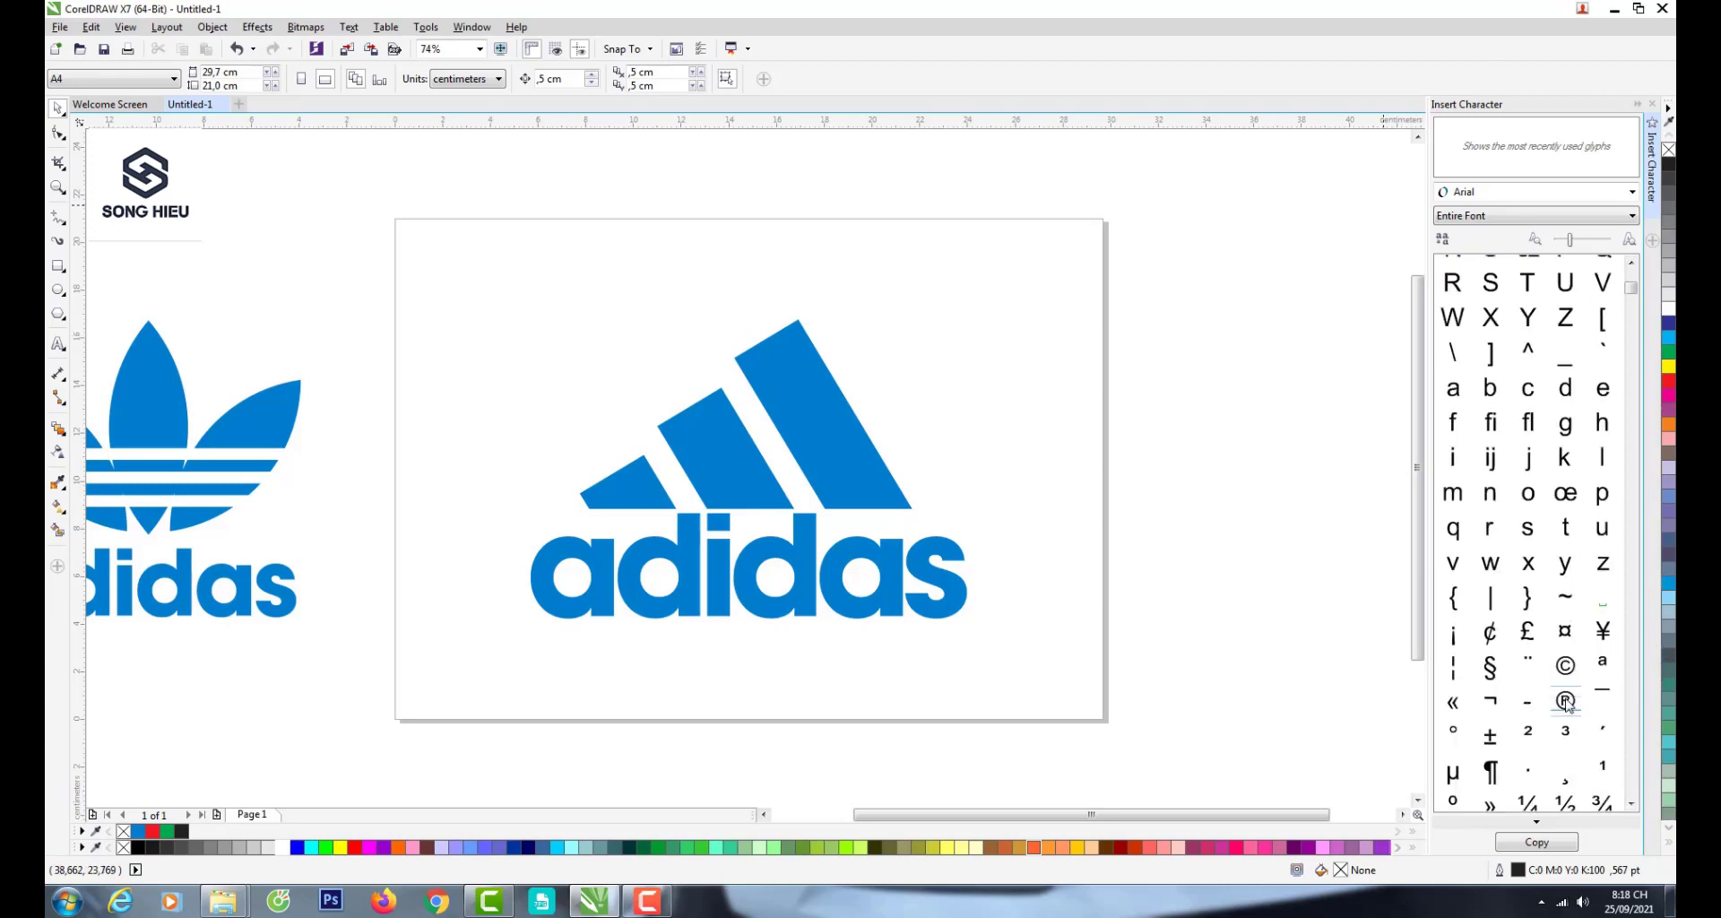
left_click_drag(1565, 700, 980, 492)
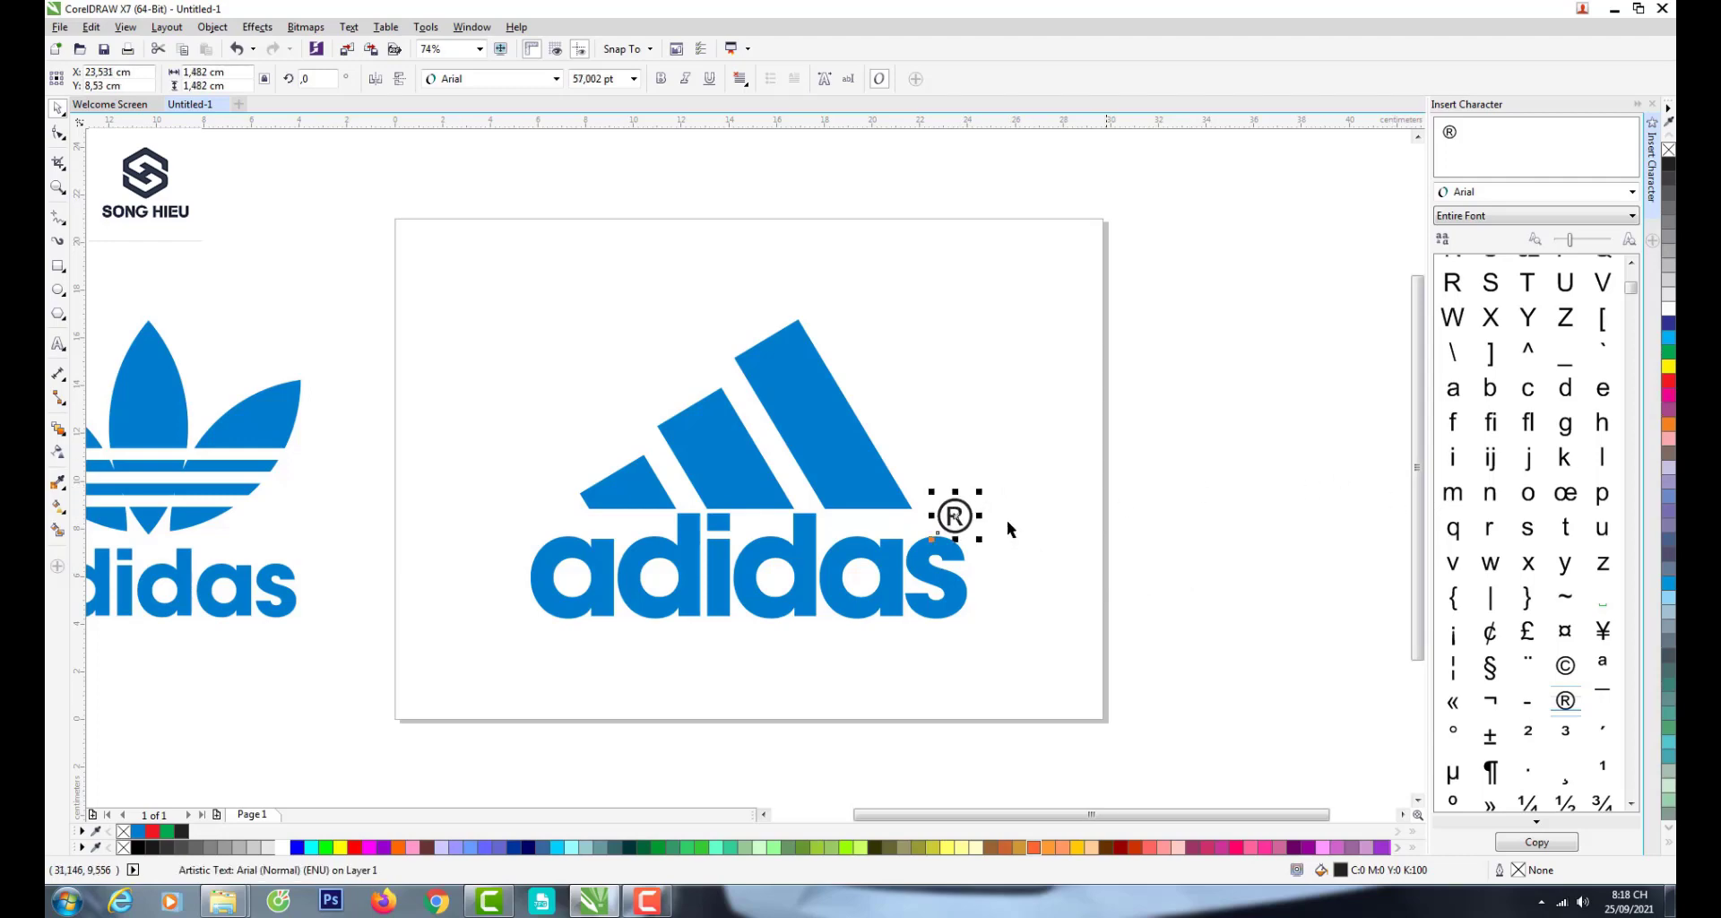
- Recolor the ® symbol with the blue sampled from the three-stripe logo
scroll(933, 533, "up", 2)
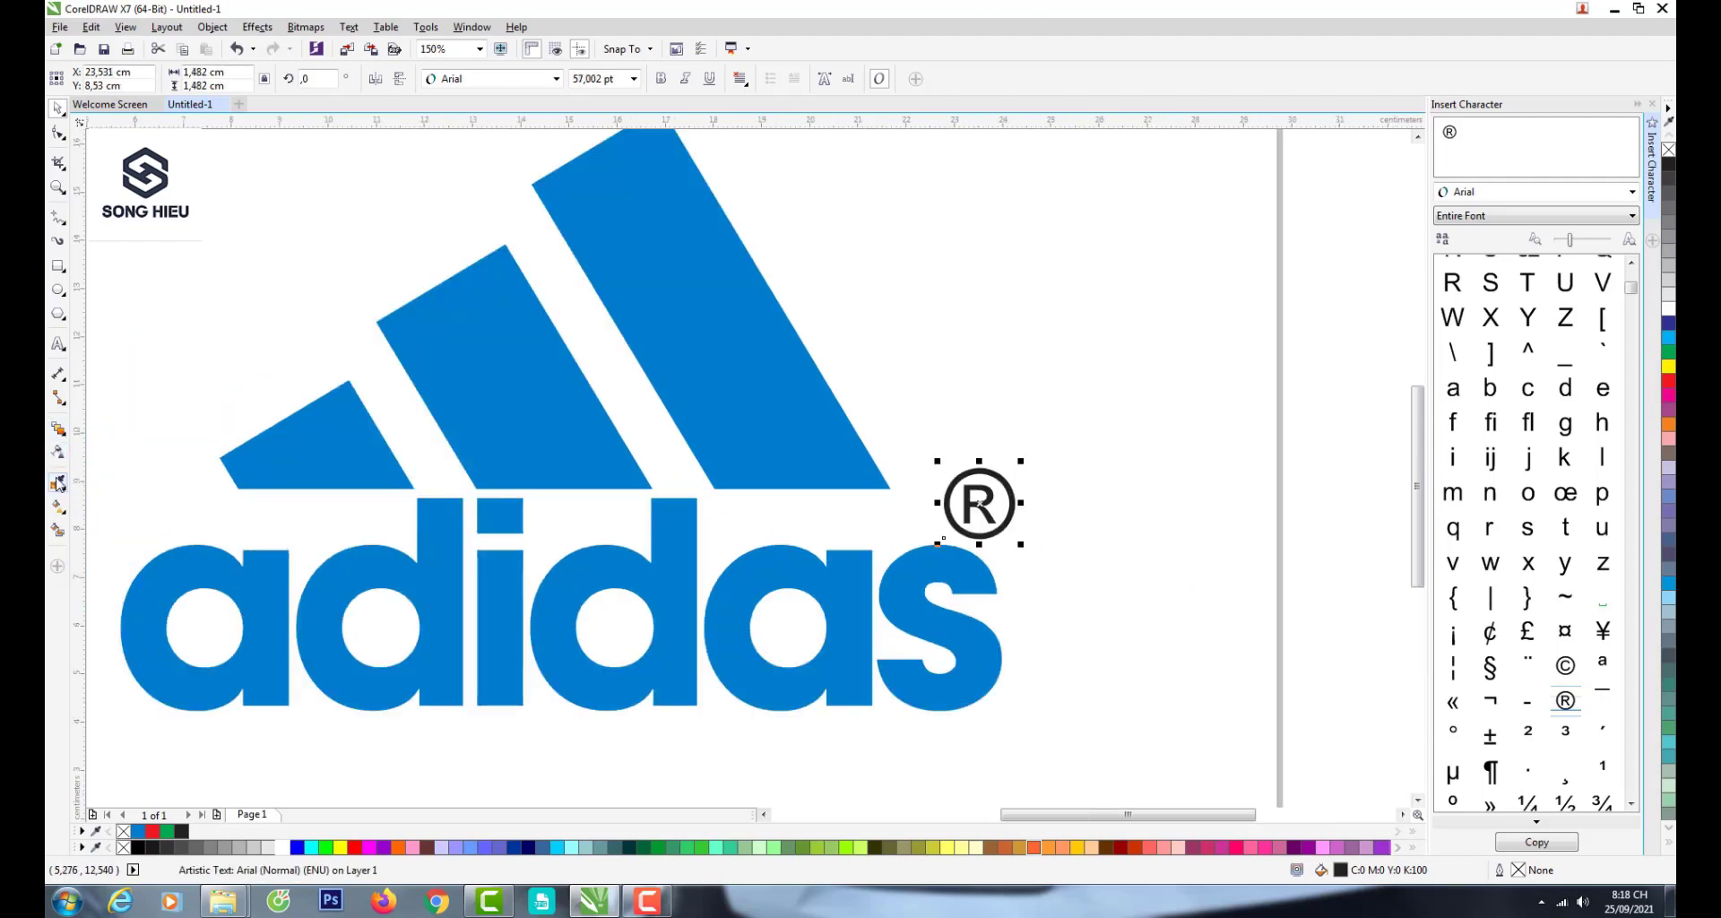
left_click(58, 482)
left_click(484, 429)
scroll(1011, 479, "up", 4)
left_click(960, 469)
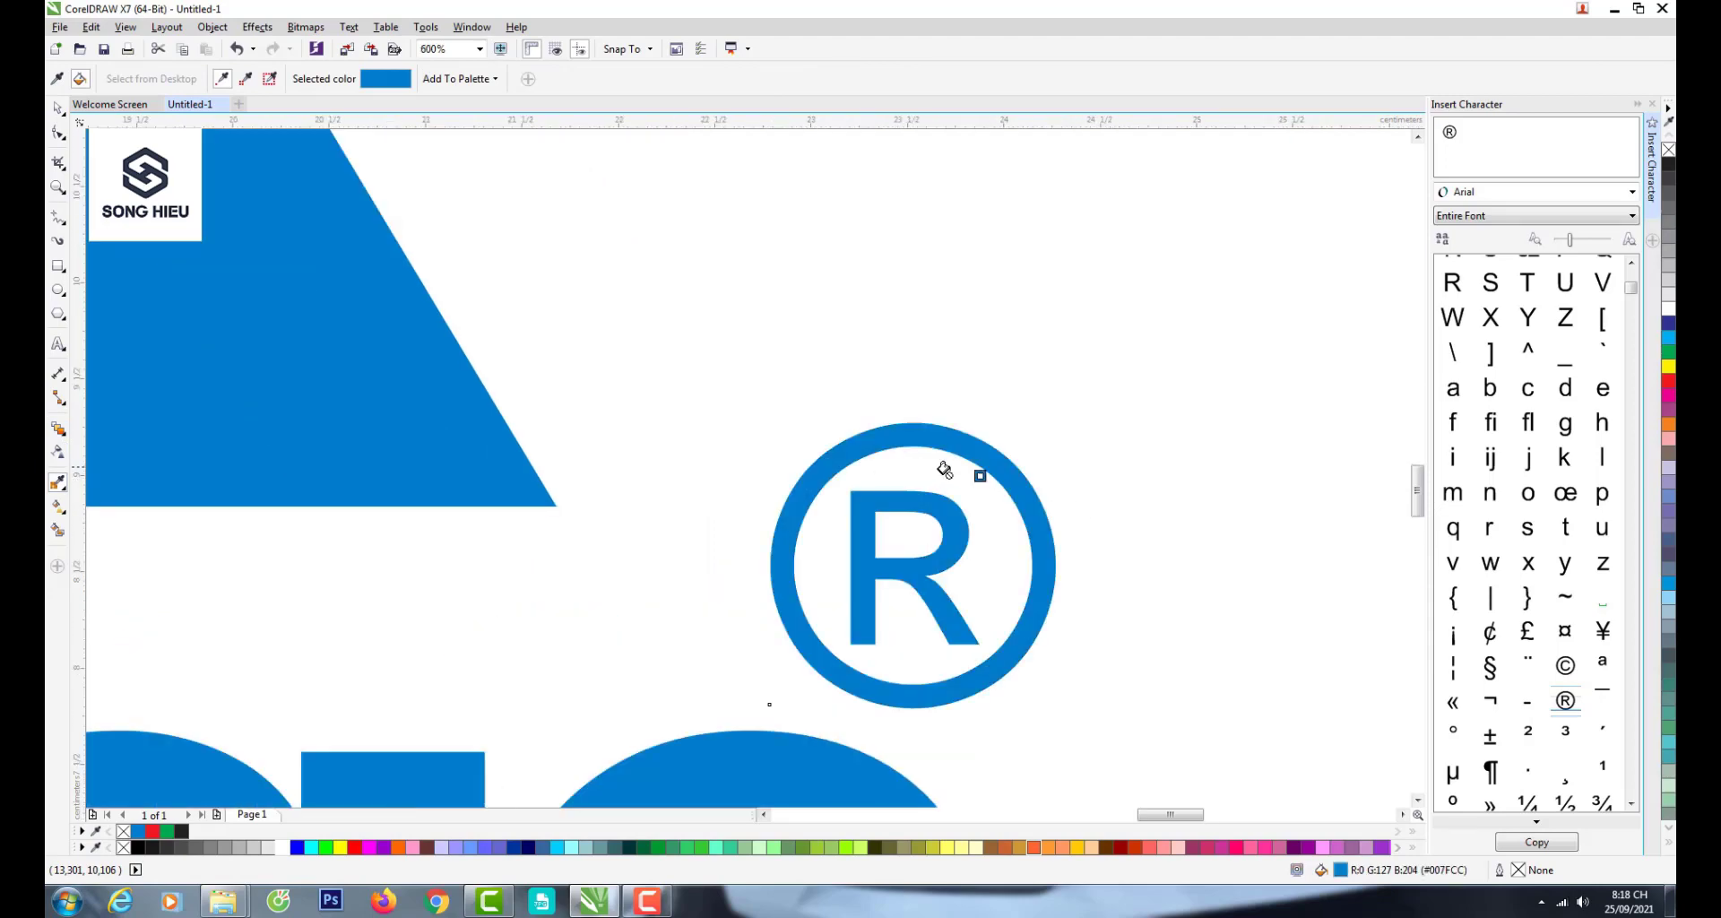
scroll(915, 472, "down", 4)
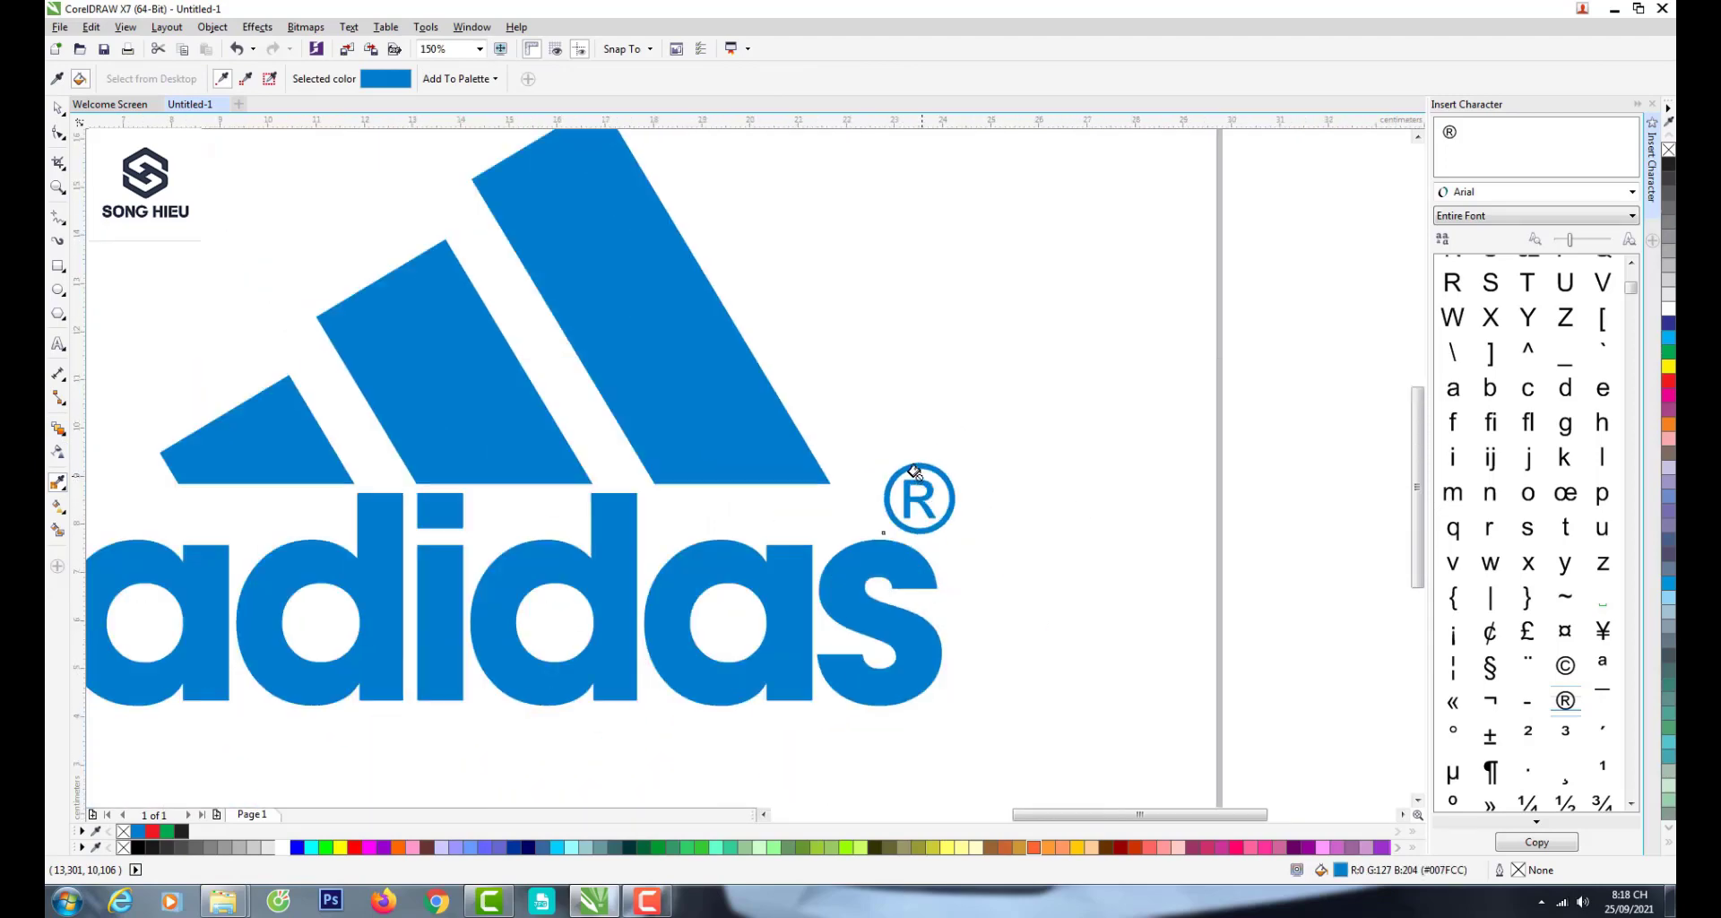
left_click(57, 107)
scroll(938, 370, "down", 3)
key("Escape")
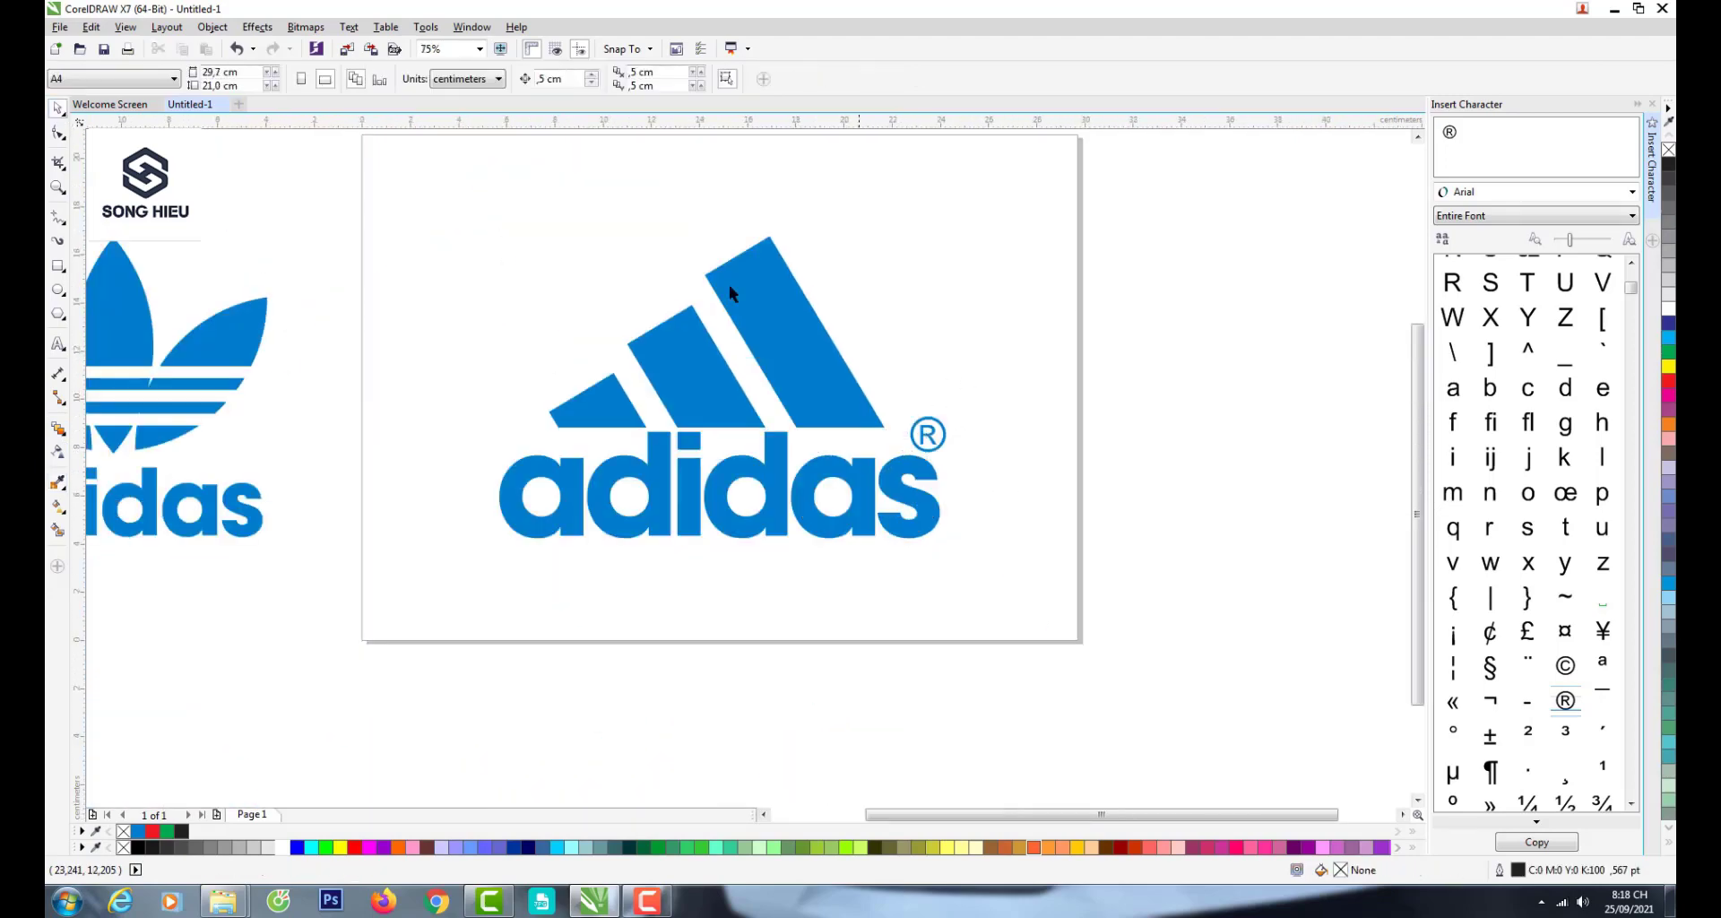
- Group the ® symbol with the three-stripe logo, shift the group to about X 13.86, Y 10.73 cm, and close the character list
left_click_drag(405, 160, 1067, 630)
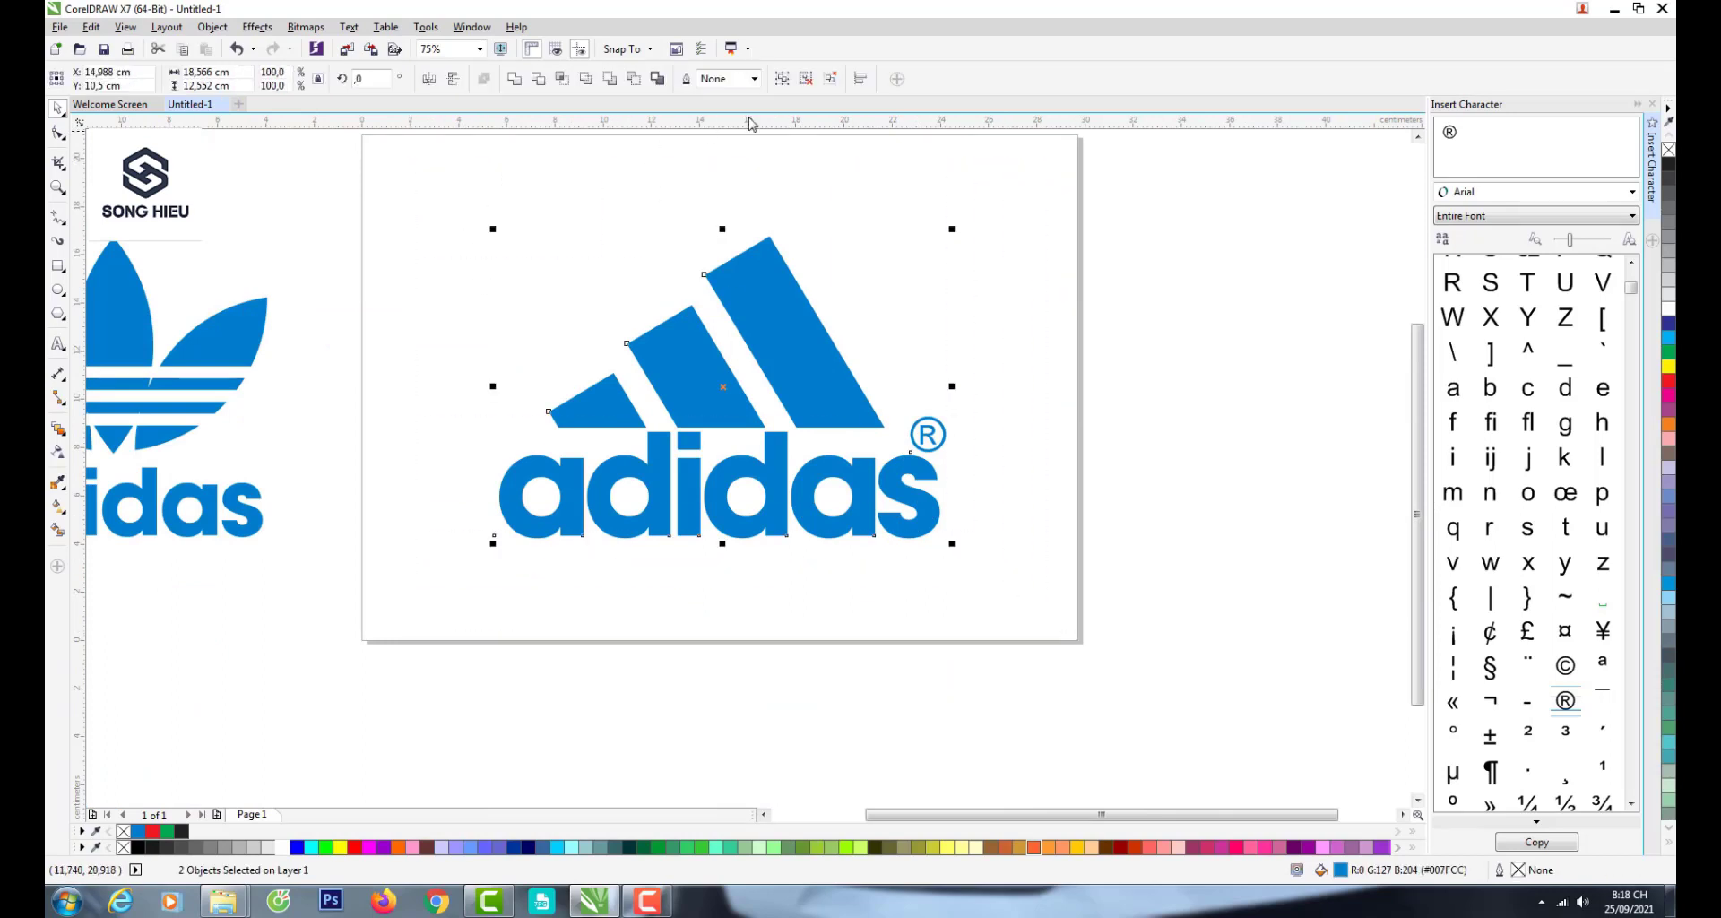
left_click(781, 82)
mouse_move(811, 401)
left_mouse_down()
mouse_move(832, 382)
mouse_move(807, 395)
left_mouse_up()
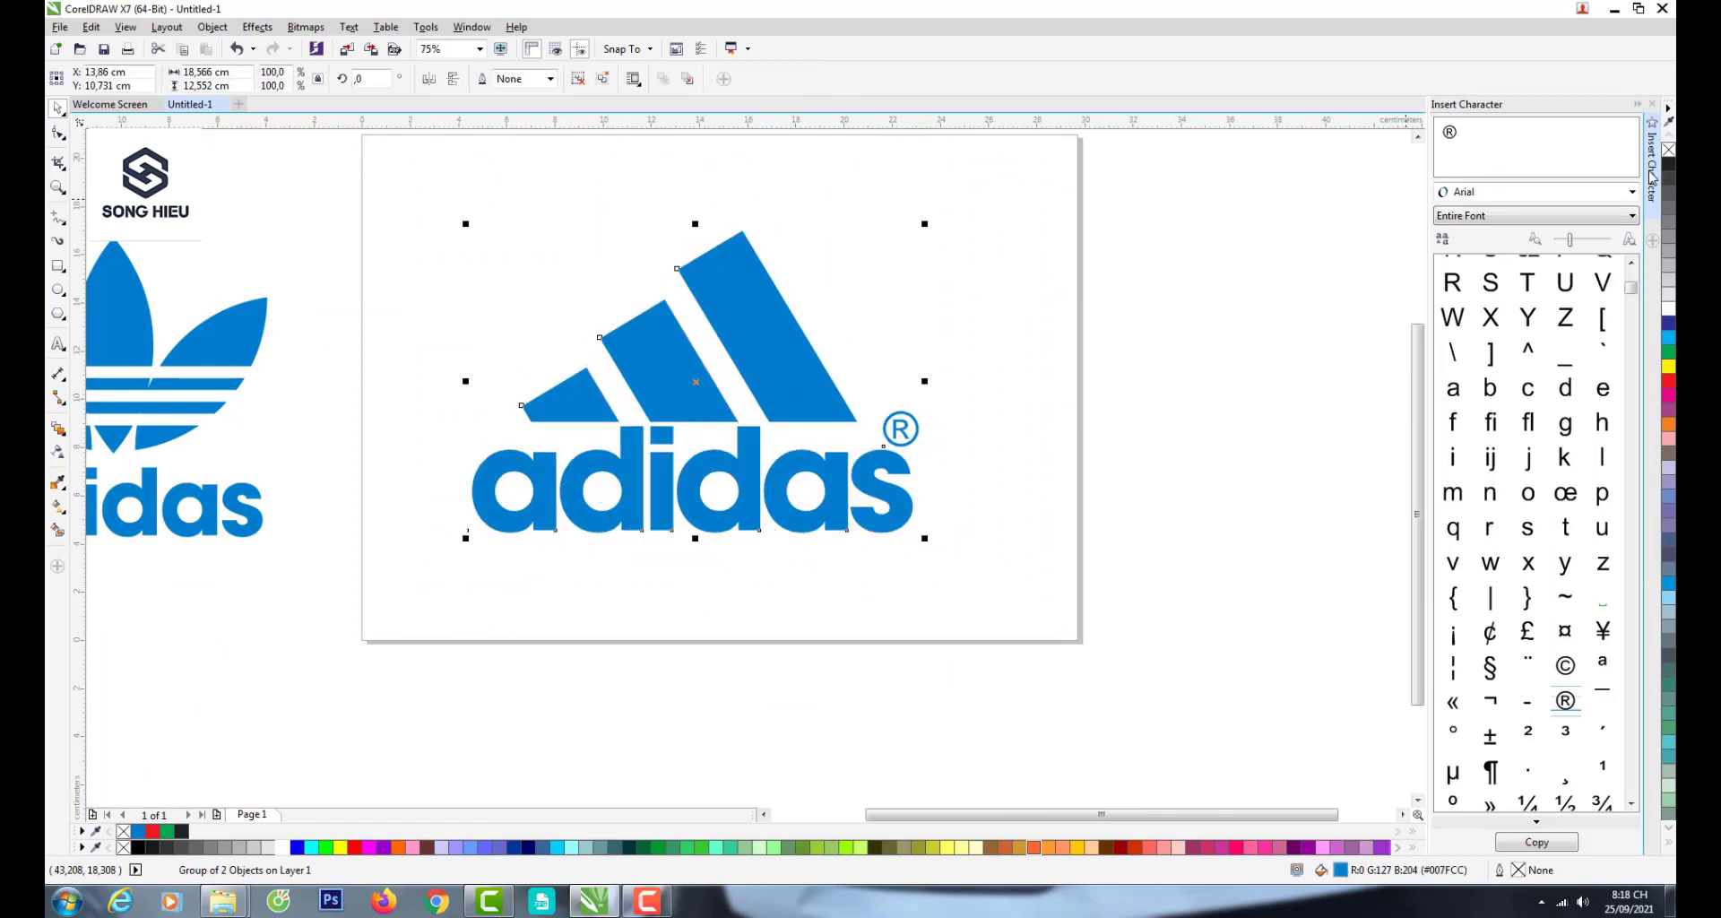
left_click(1654, 106)
- Move the finished three-stripe logo off the page, to the side opposite the trefoil logo
scroll(896, 368, "down", 3)
scroll(932, 372, "up", 3)
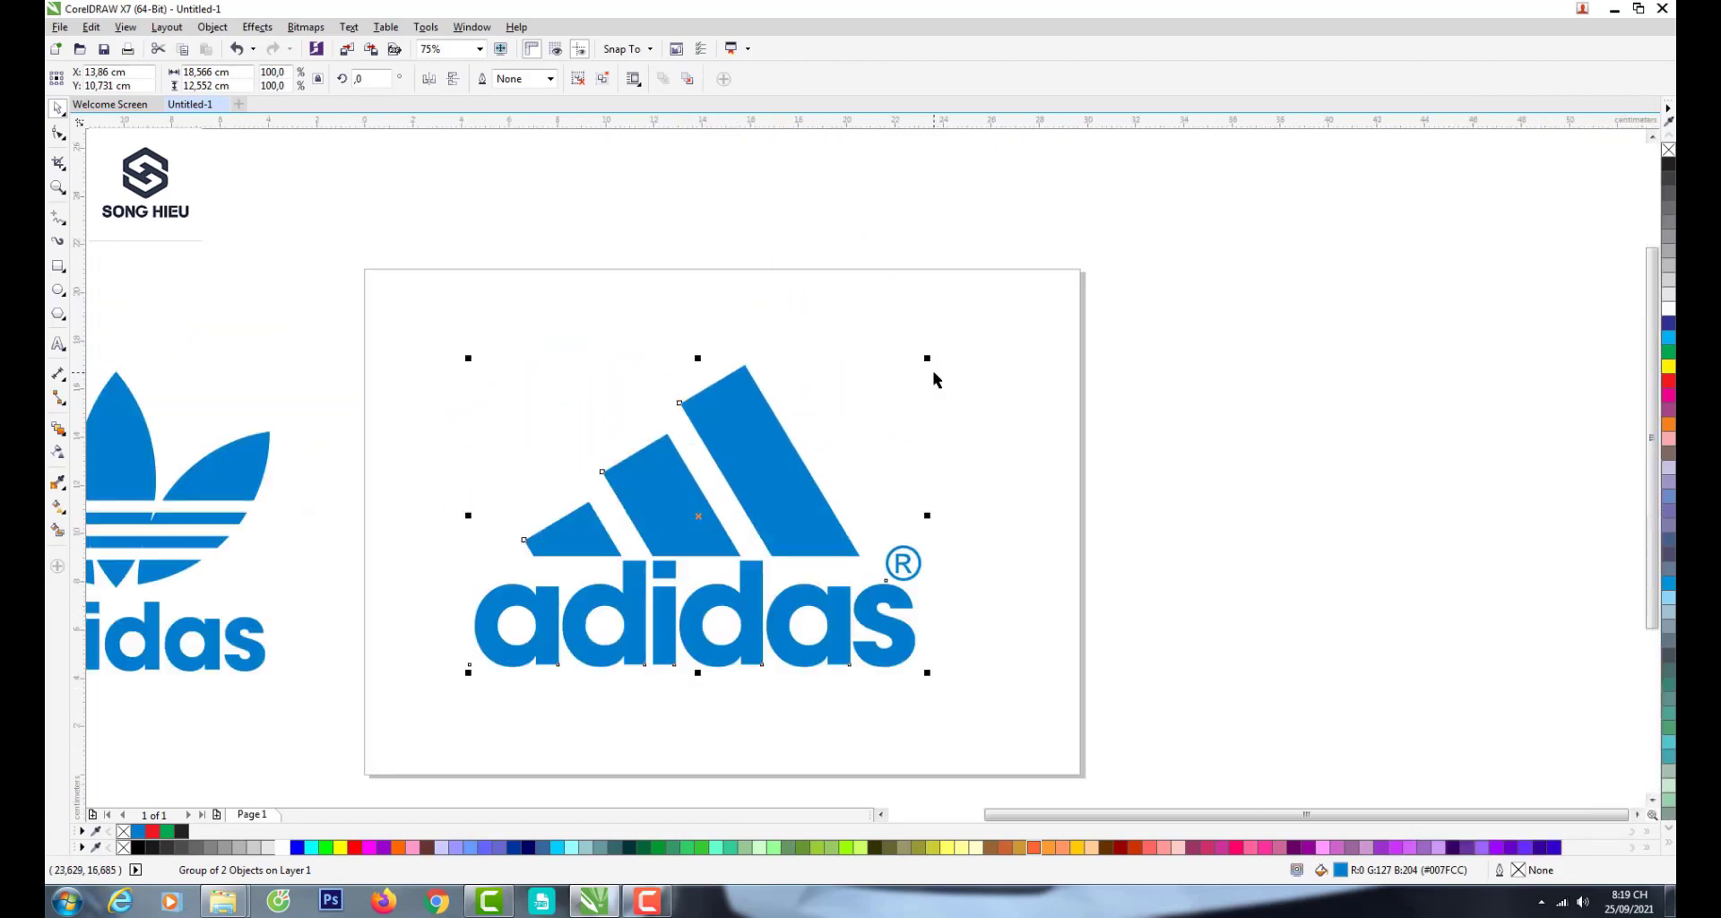
scroll(933, 379, "down", 2)
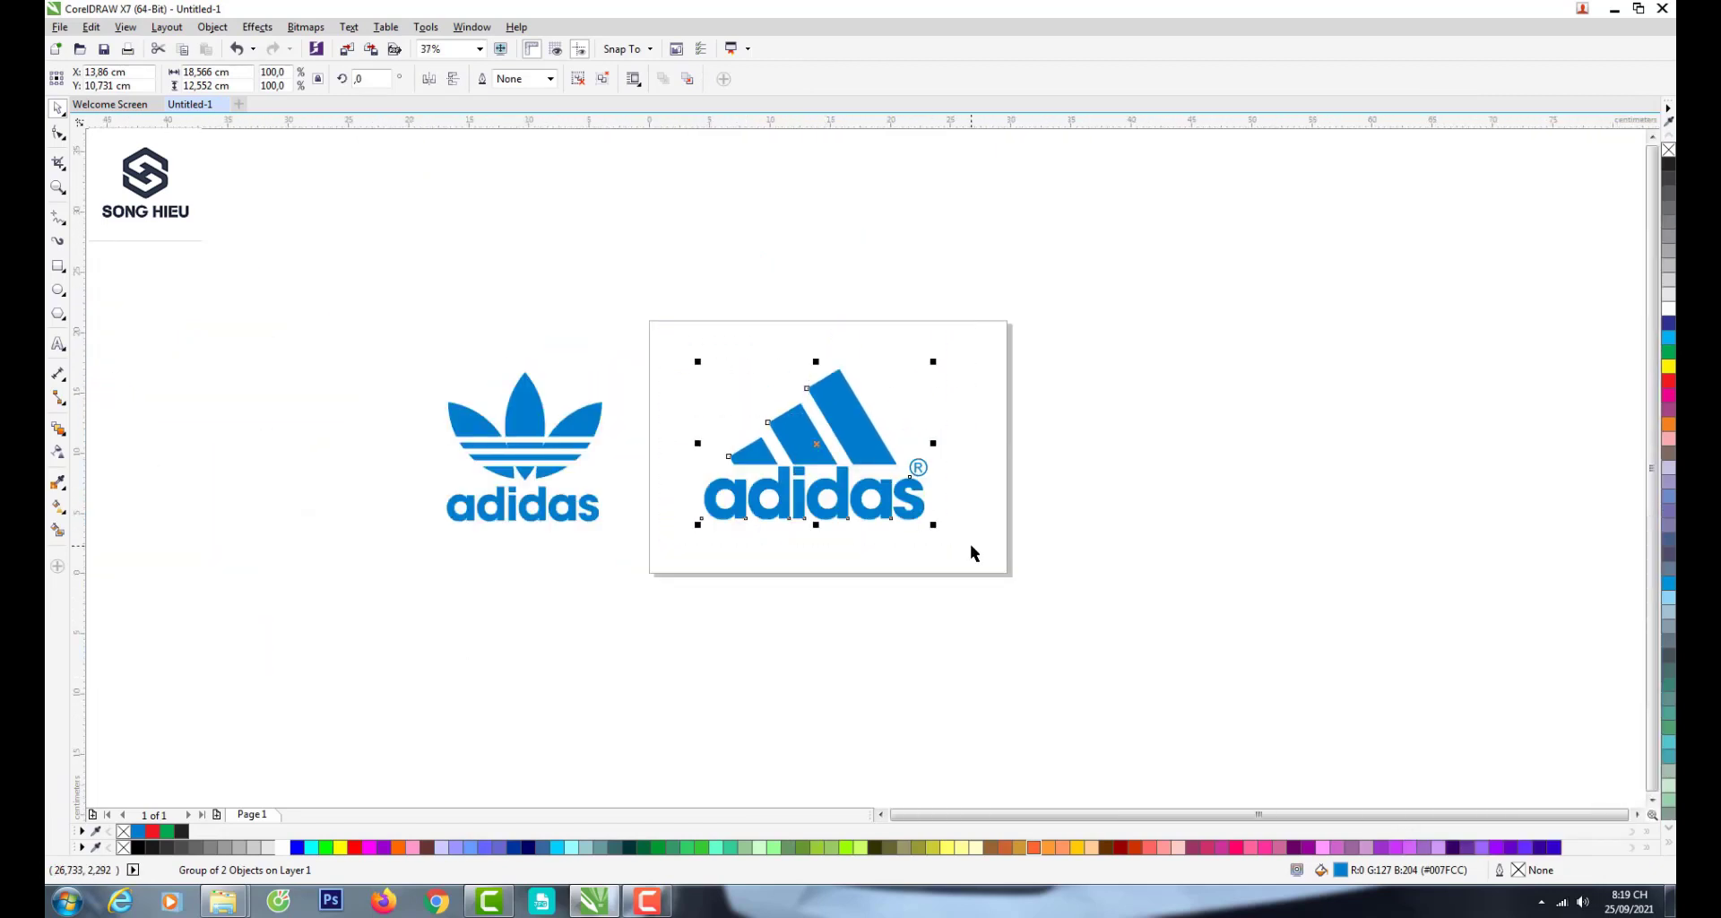
key("shift+F2")
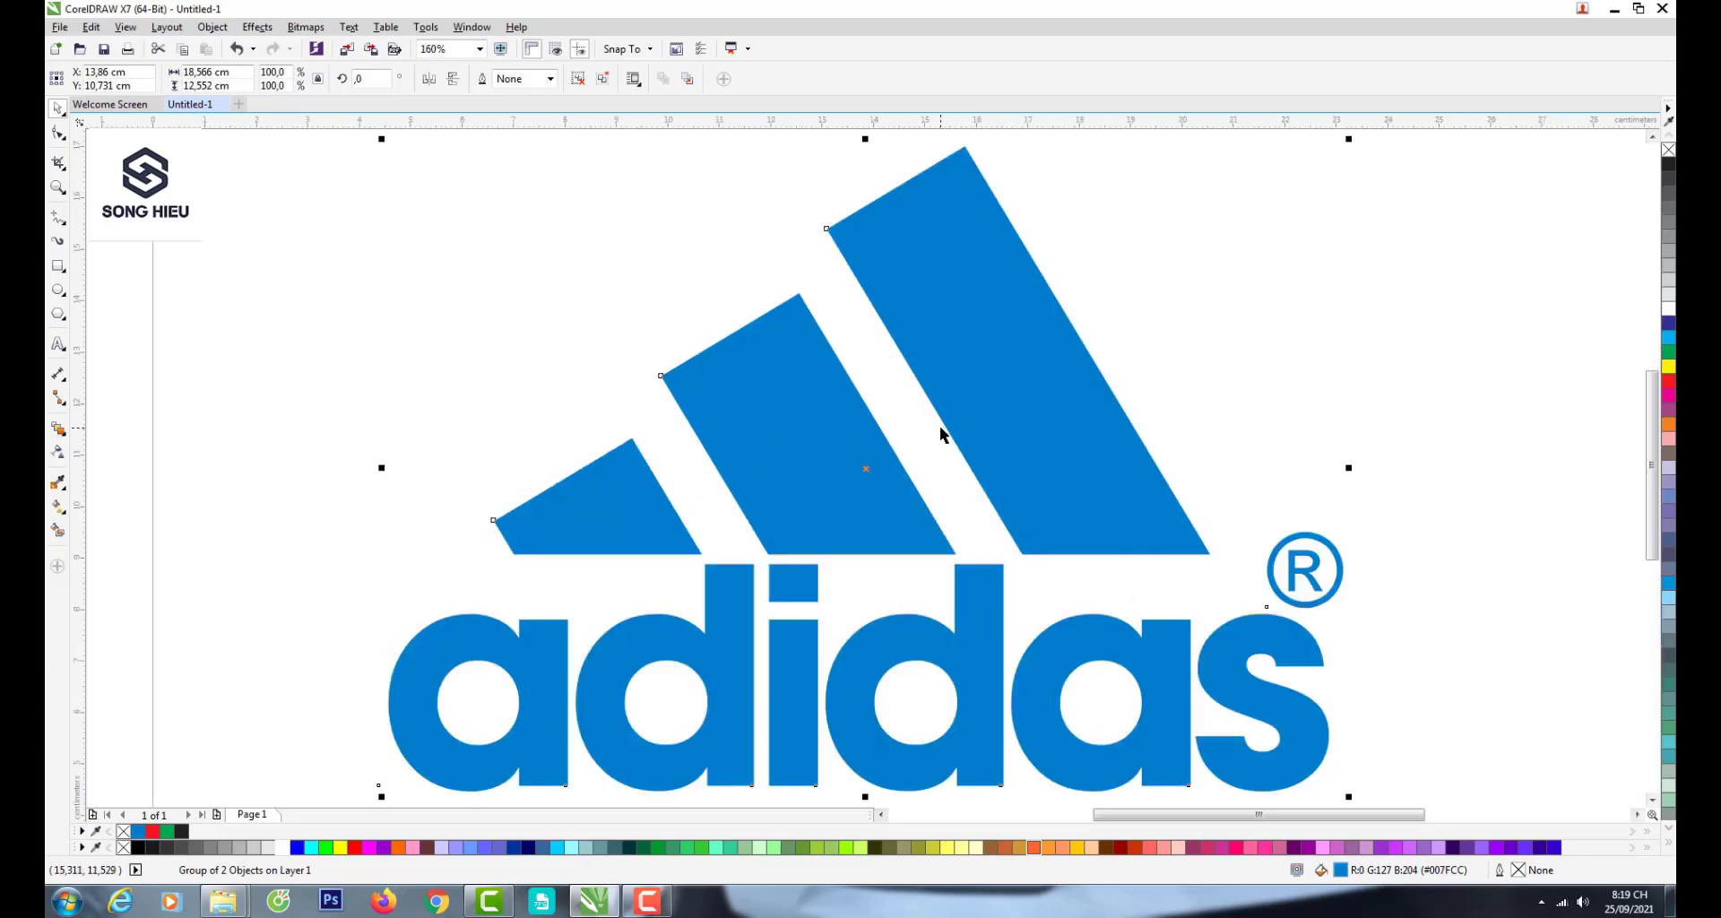
key("F4")
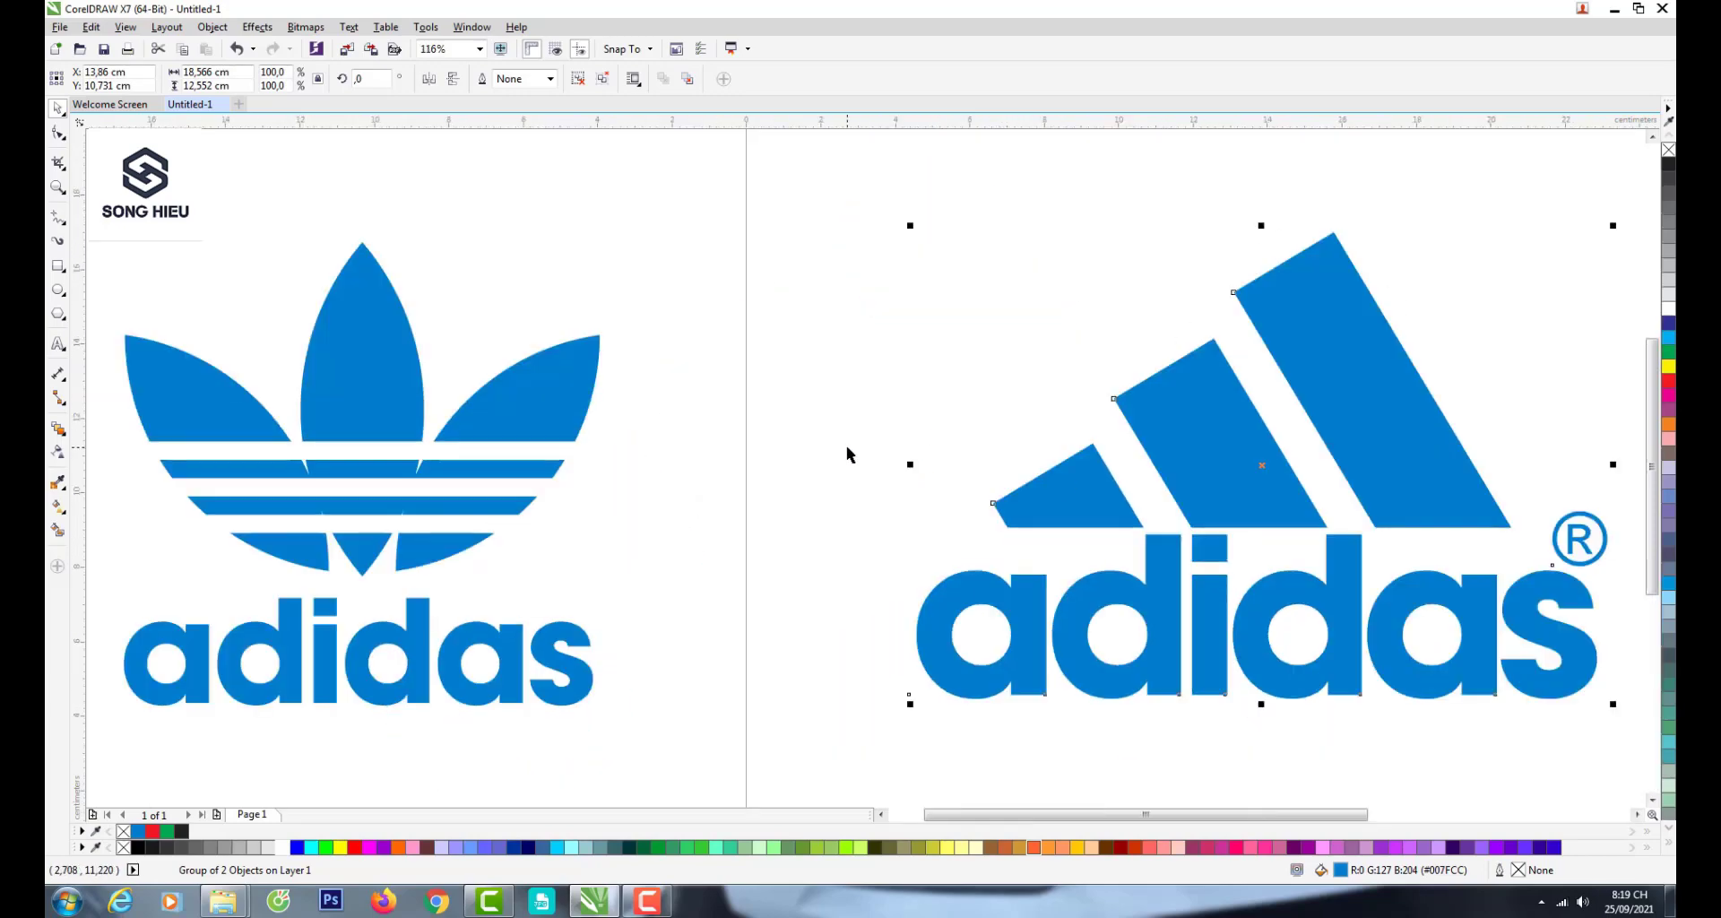
left_click(683, 359)
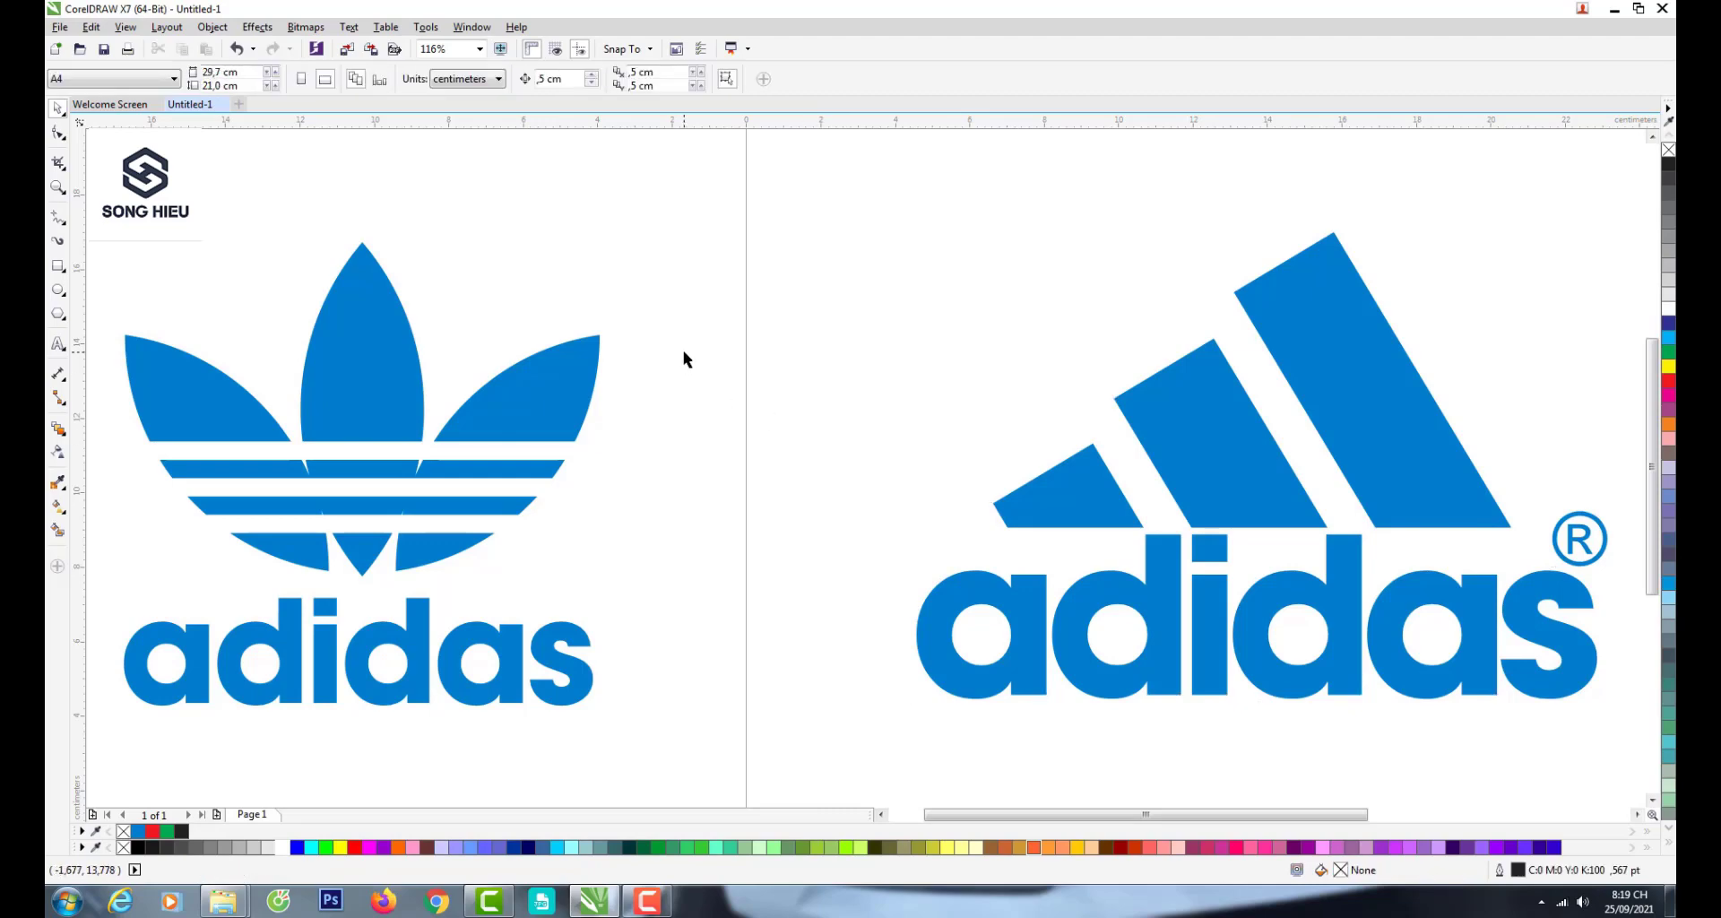
scroll(683, 359, "down", 2)
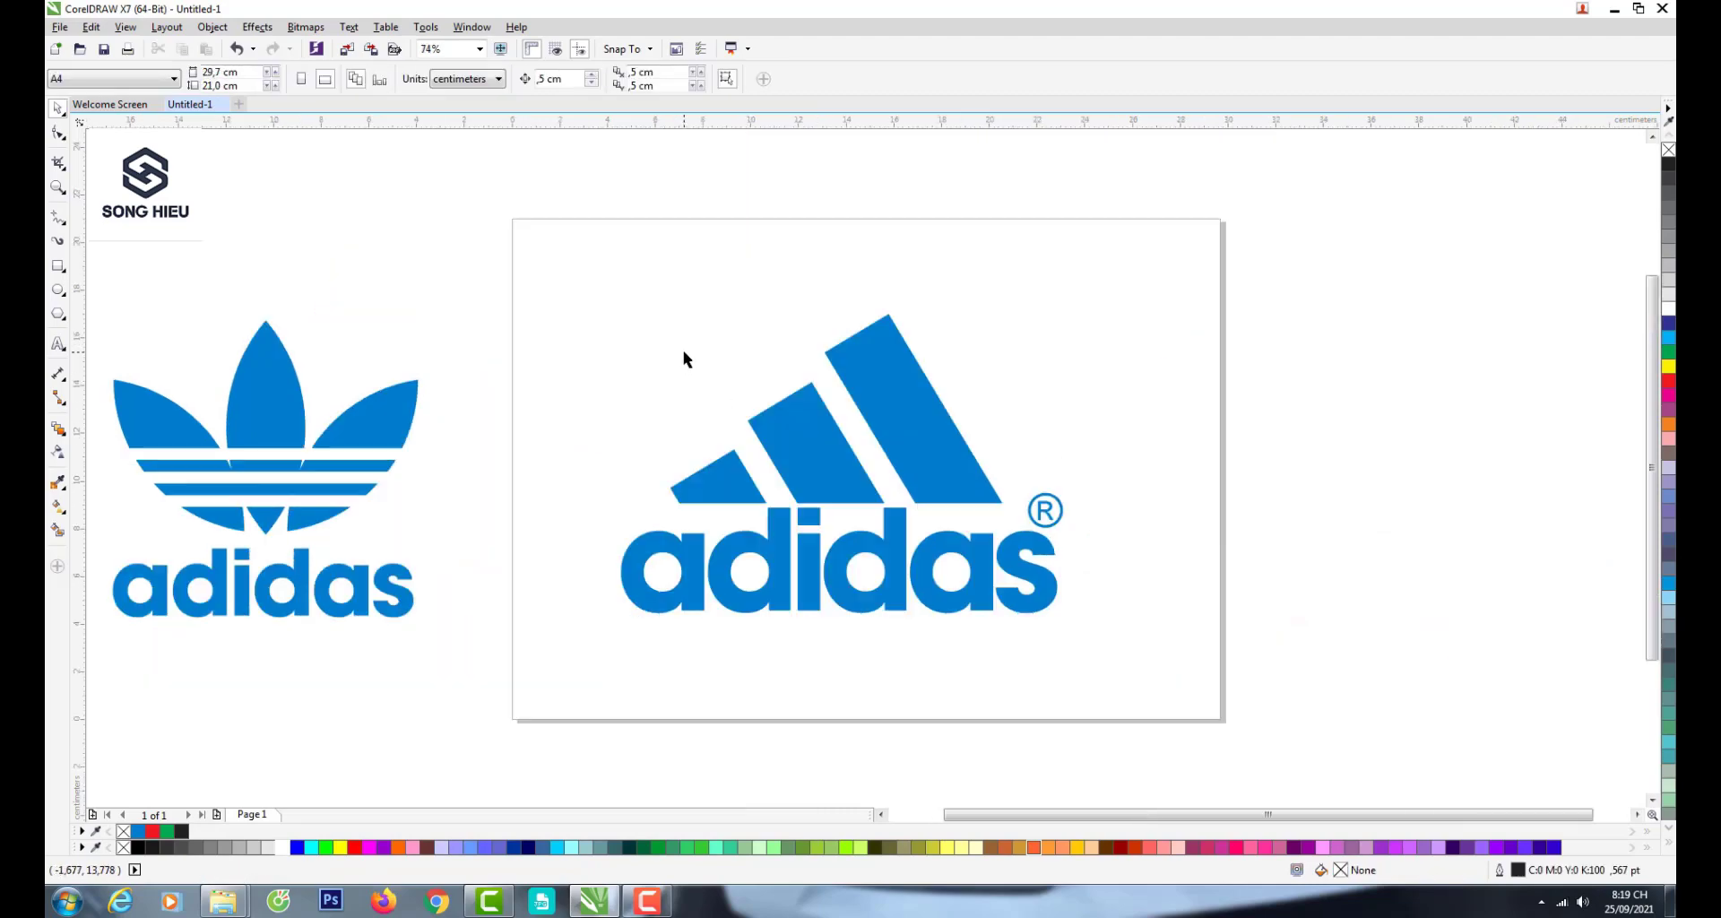
scroll(870, 498, "down", 2)
left_click_drag(869, 498, 1239, 497)
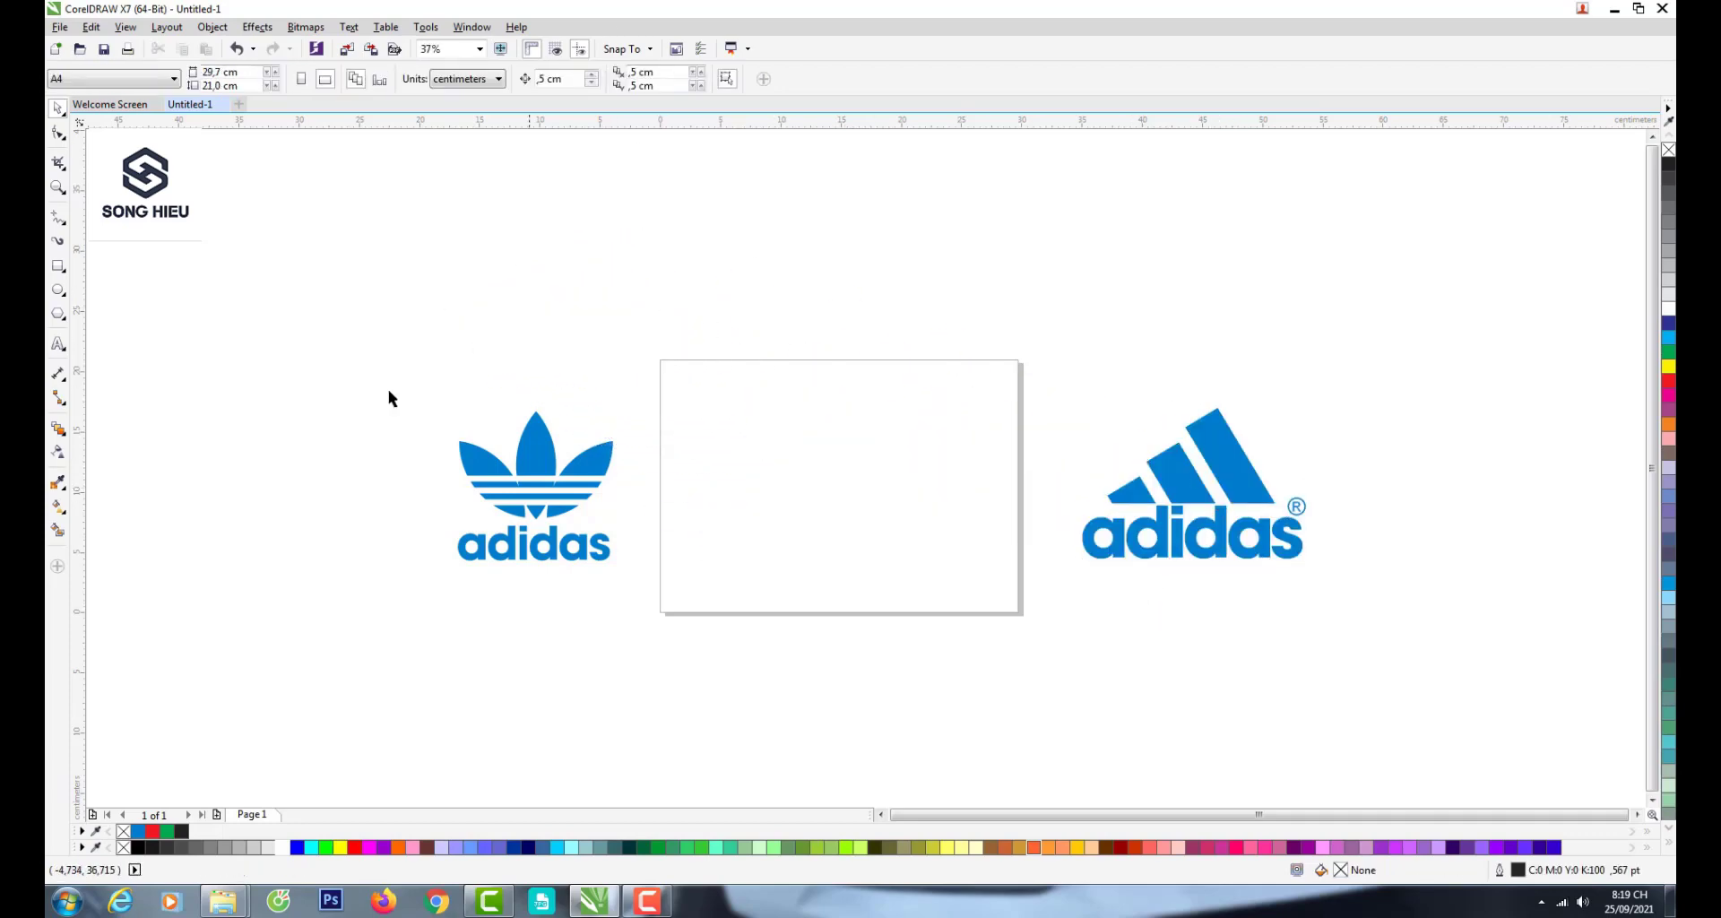
- Switch to the Logo Corel folder and import y-nghia-logo-thuong-hieu-chanel.png onto the empty CorelDRAW page
key("alt+Tab")
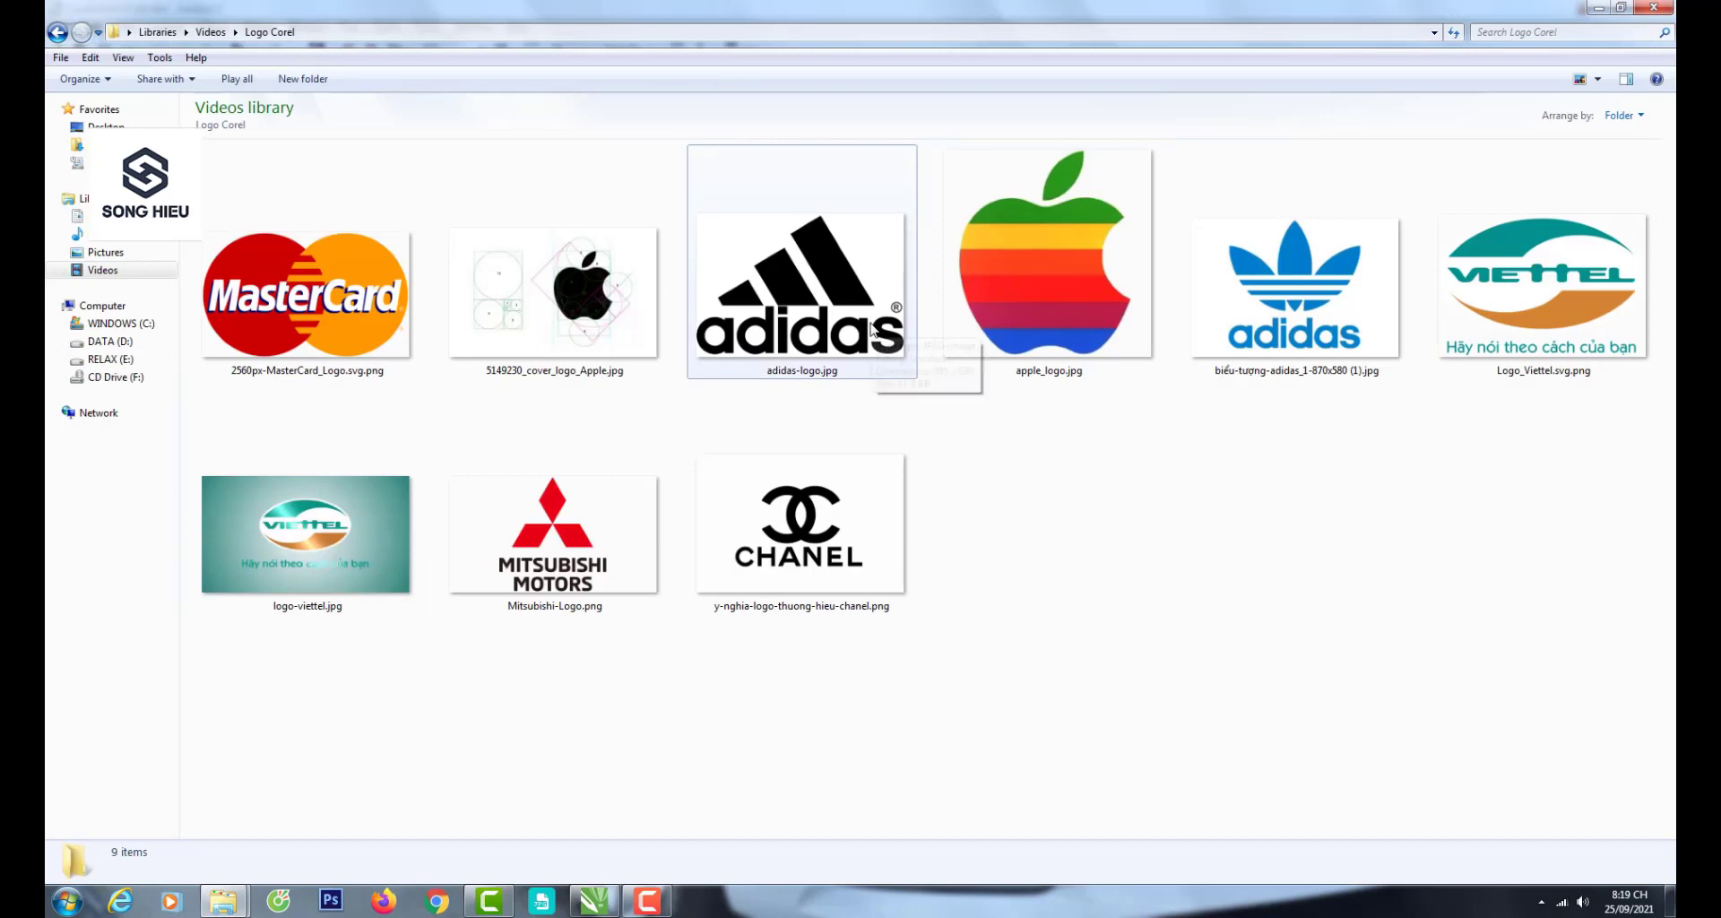
left_click_drag(829, 327, 807, 395)
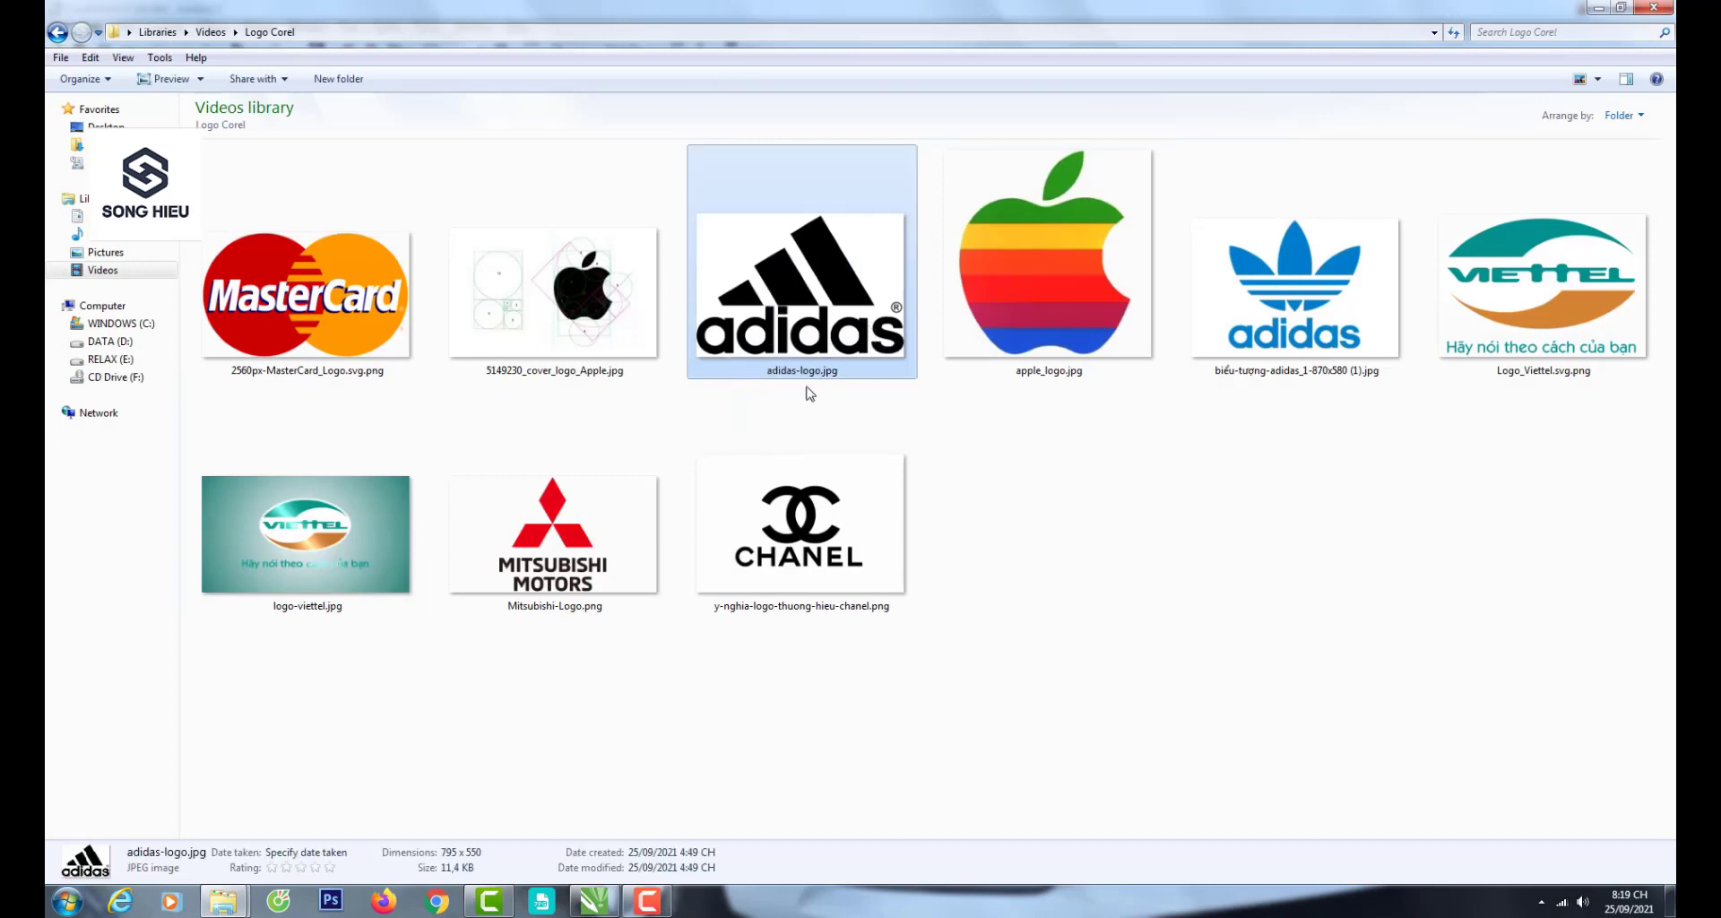
left_click_drag(780, 538, 830, 503)
- Enlarge the Chanel bitmap to about 26.32 by 17.55 cm and position it near the page's center
scroll(830, 504, "up", 2)
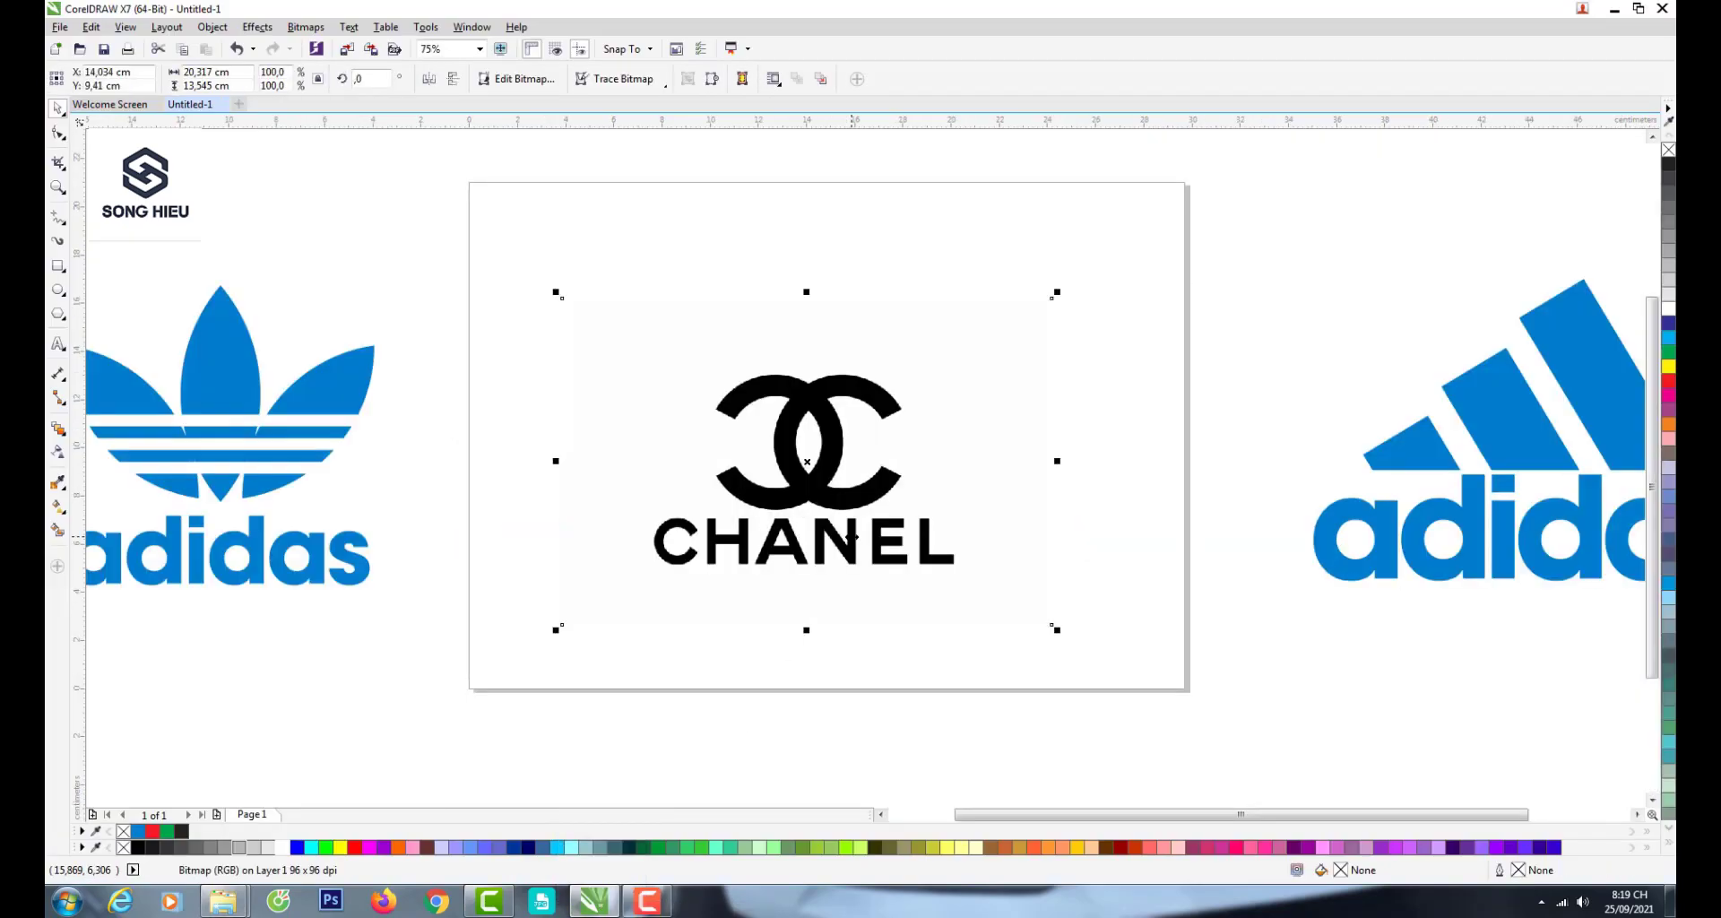
left_click_drag(1057, 292, 1135, 240)
left_click_drag(556, 630, 507, 662)
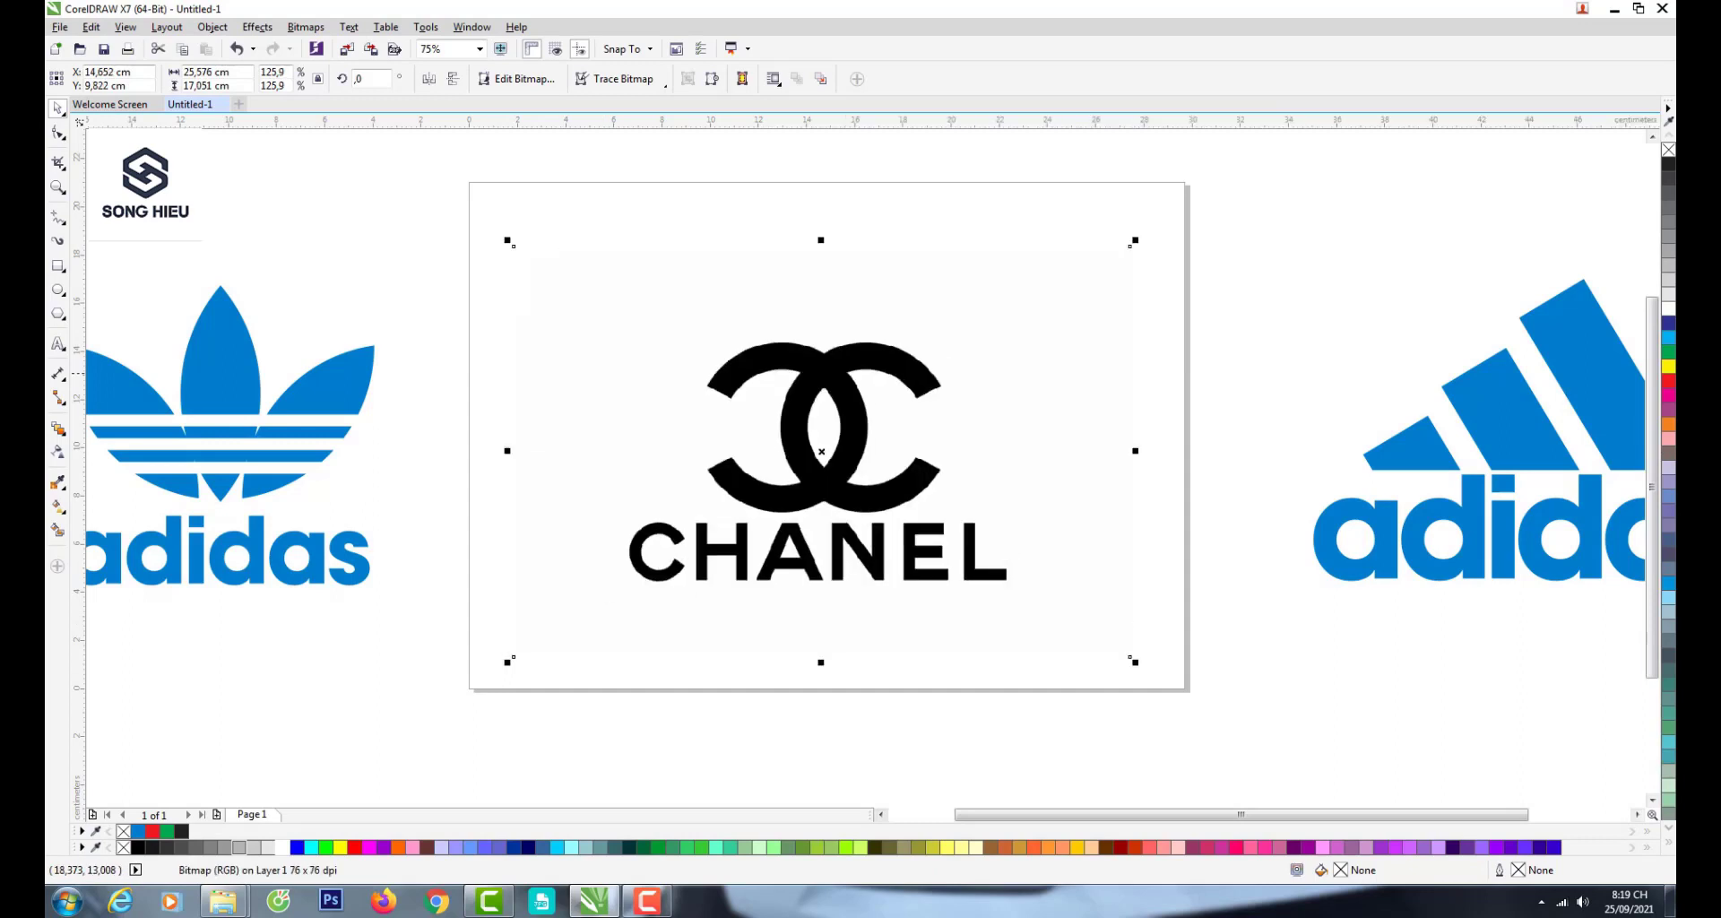
left_click_drag(874, 384, 872, 365)
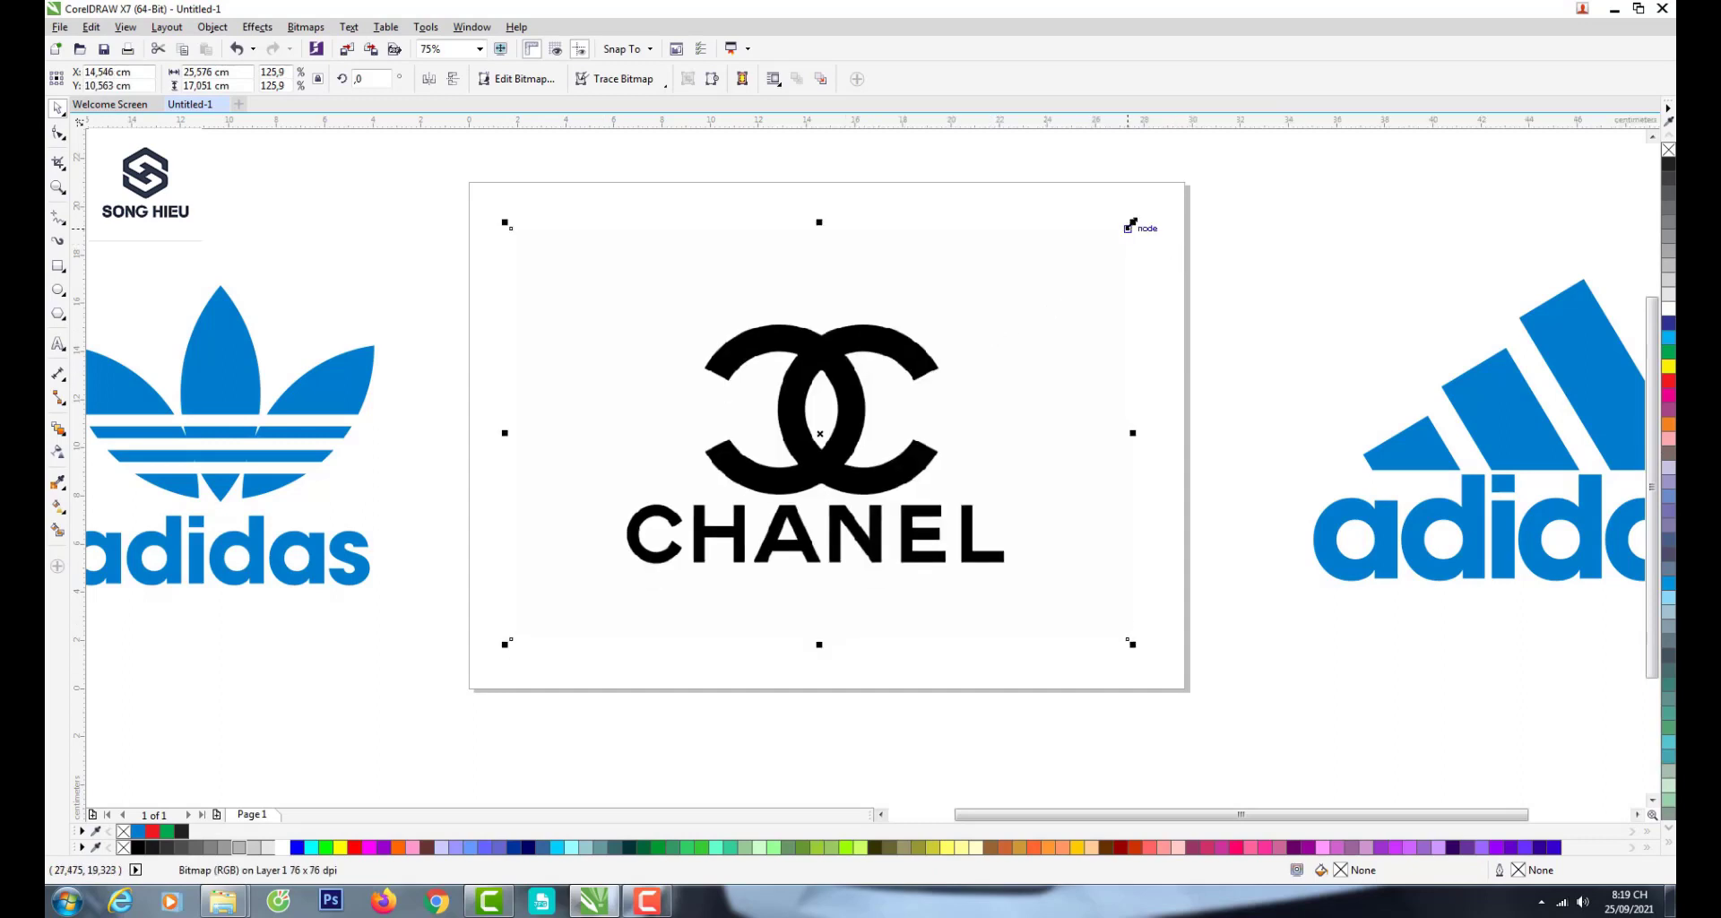
left_click_drag(1133, 224, 1151, 210)
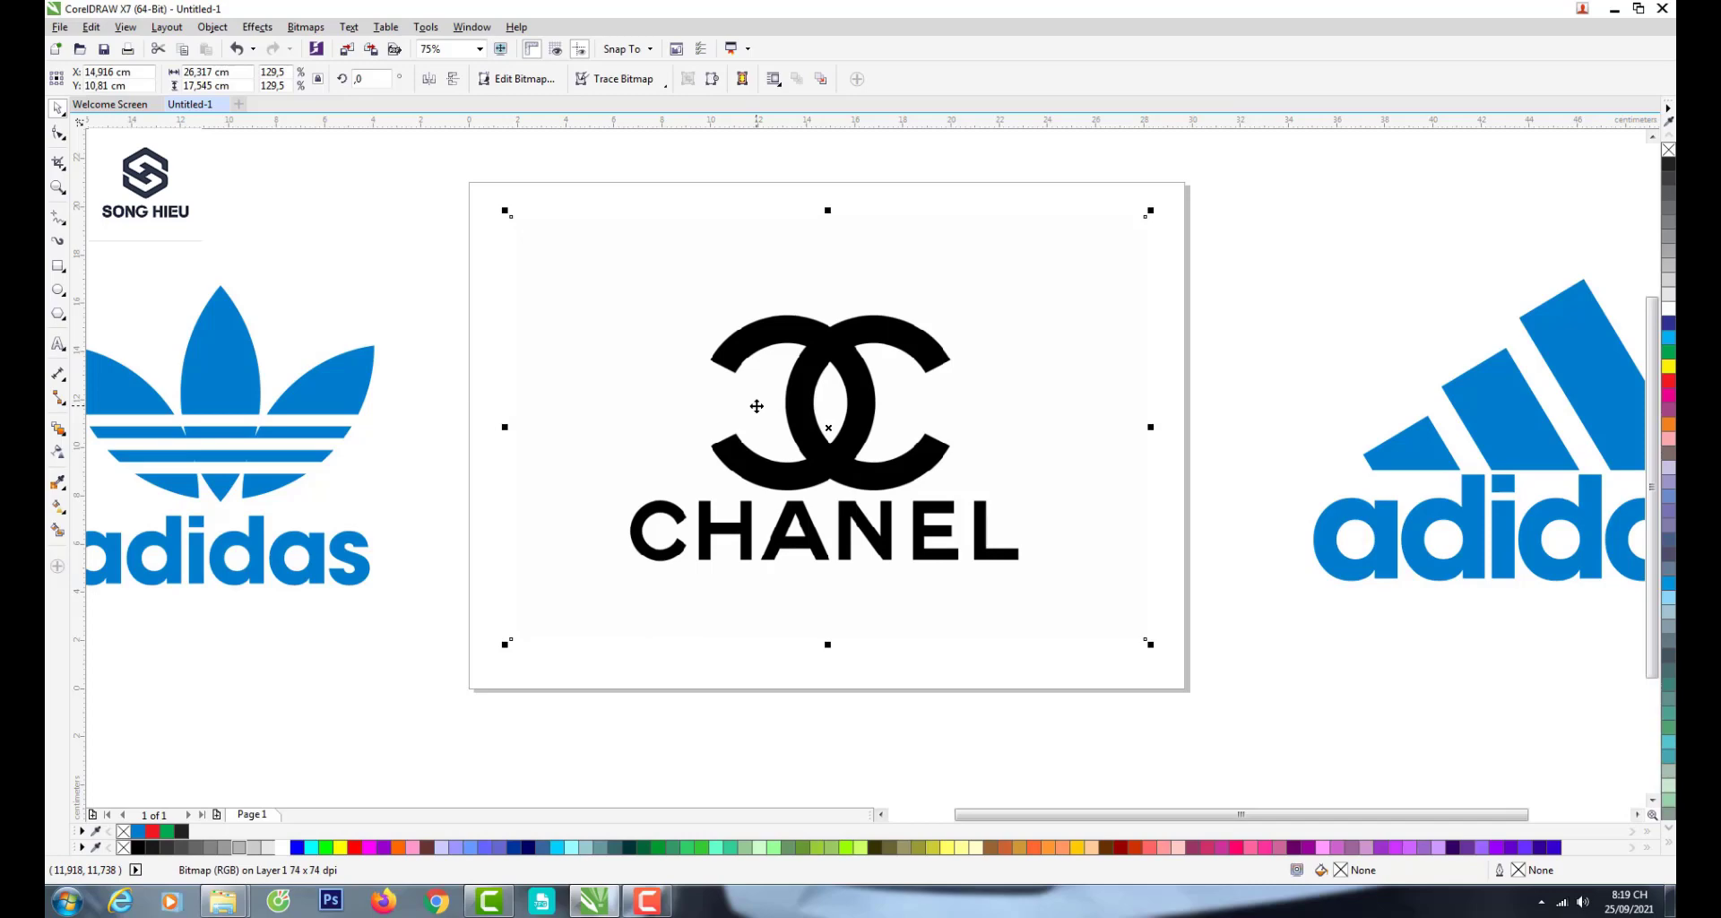
- Draw a red-outlined circle about 7.27 cm across over the outer edge of the right-hand C in the Chanel bitmap
scroll(892, 442, "up", 2)
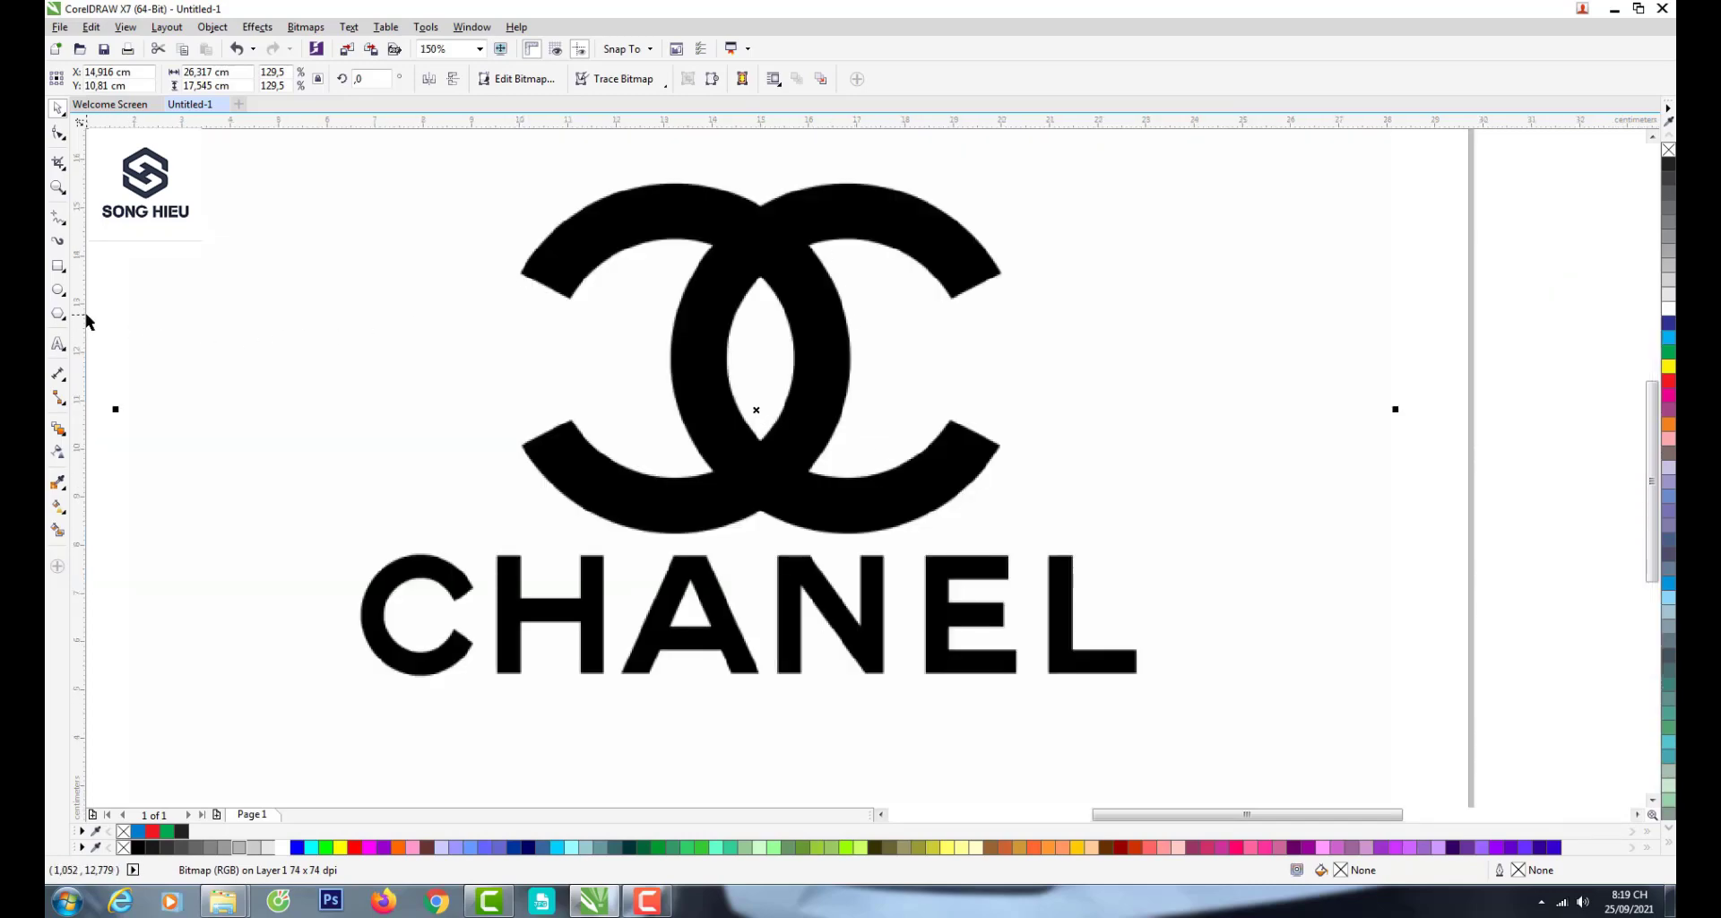
left_click(59, 289)
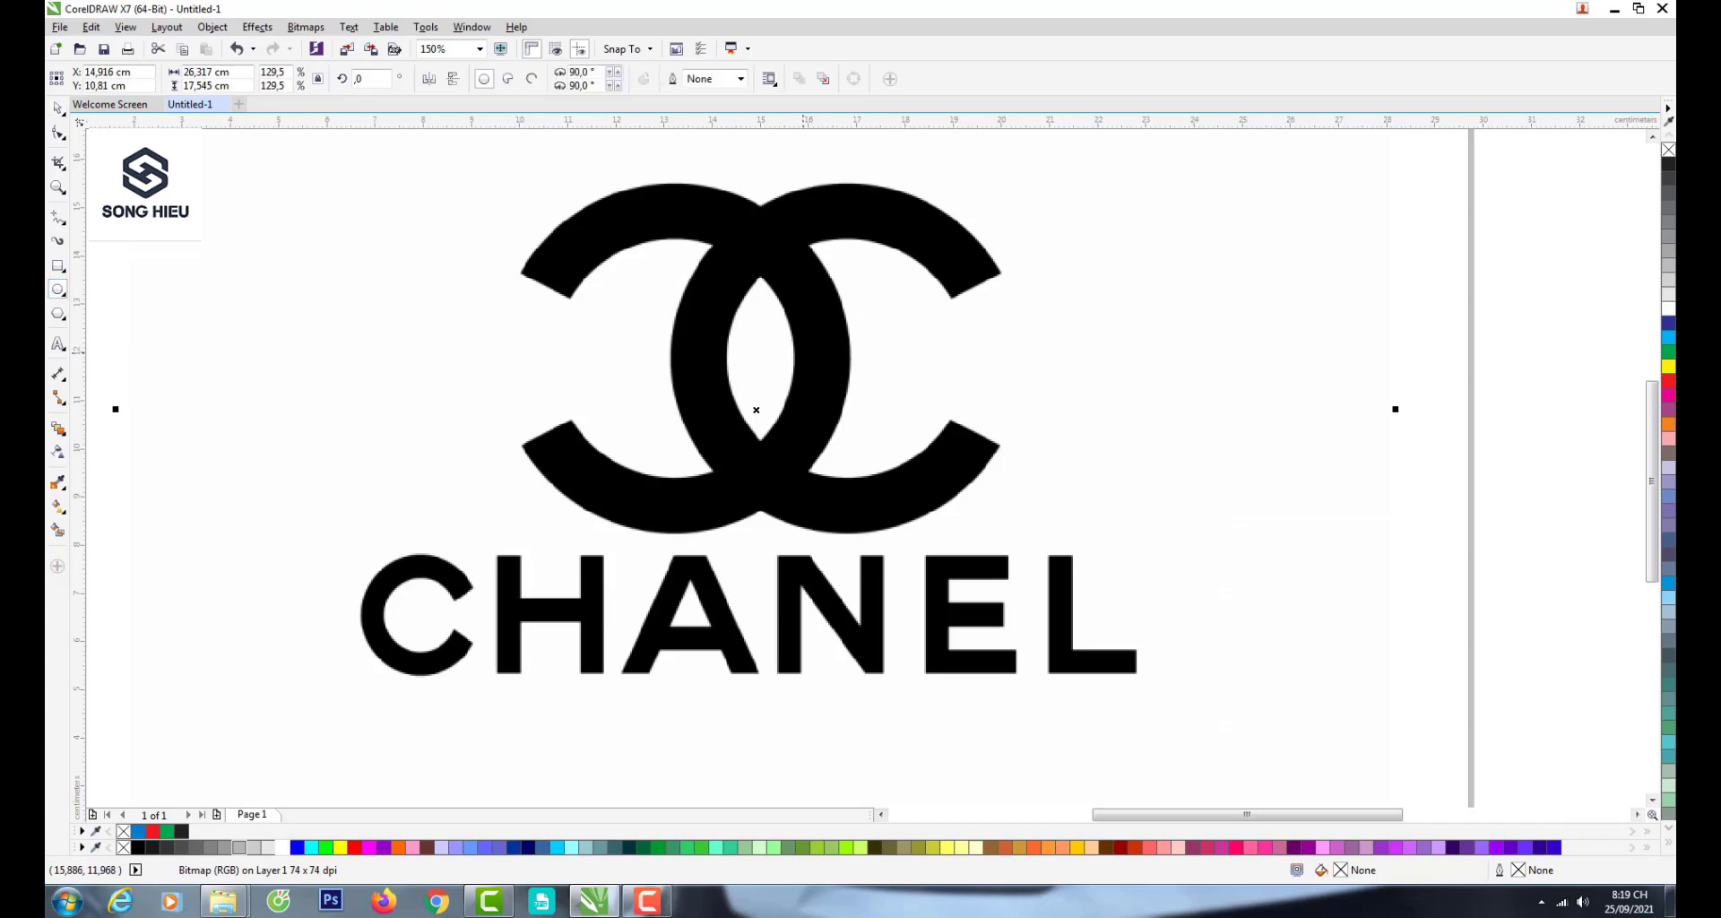
left_click_drag(804, 354, 915, 529)
key("space")
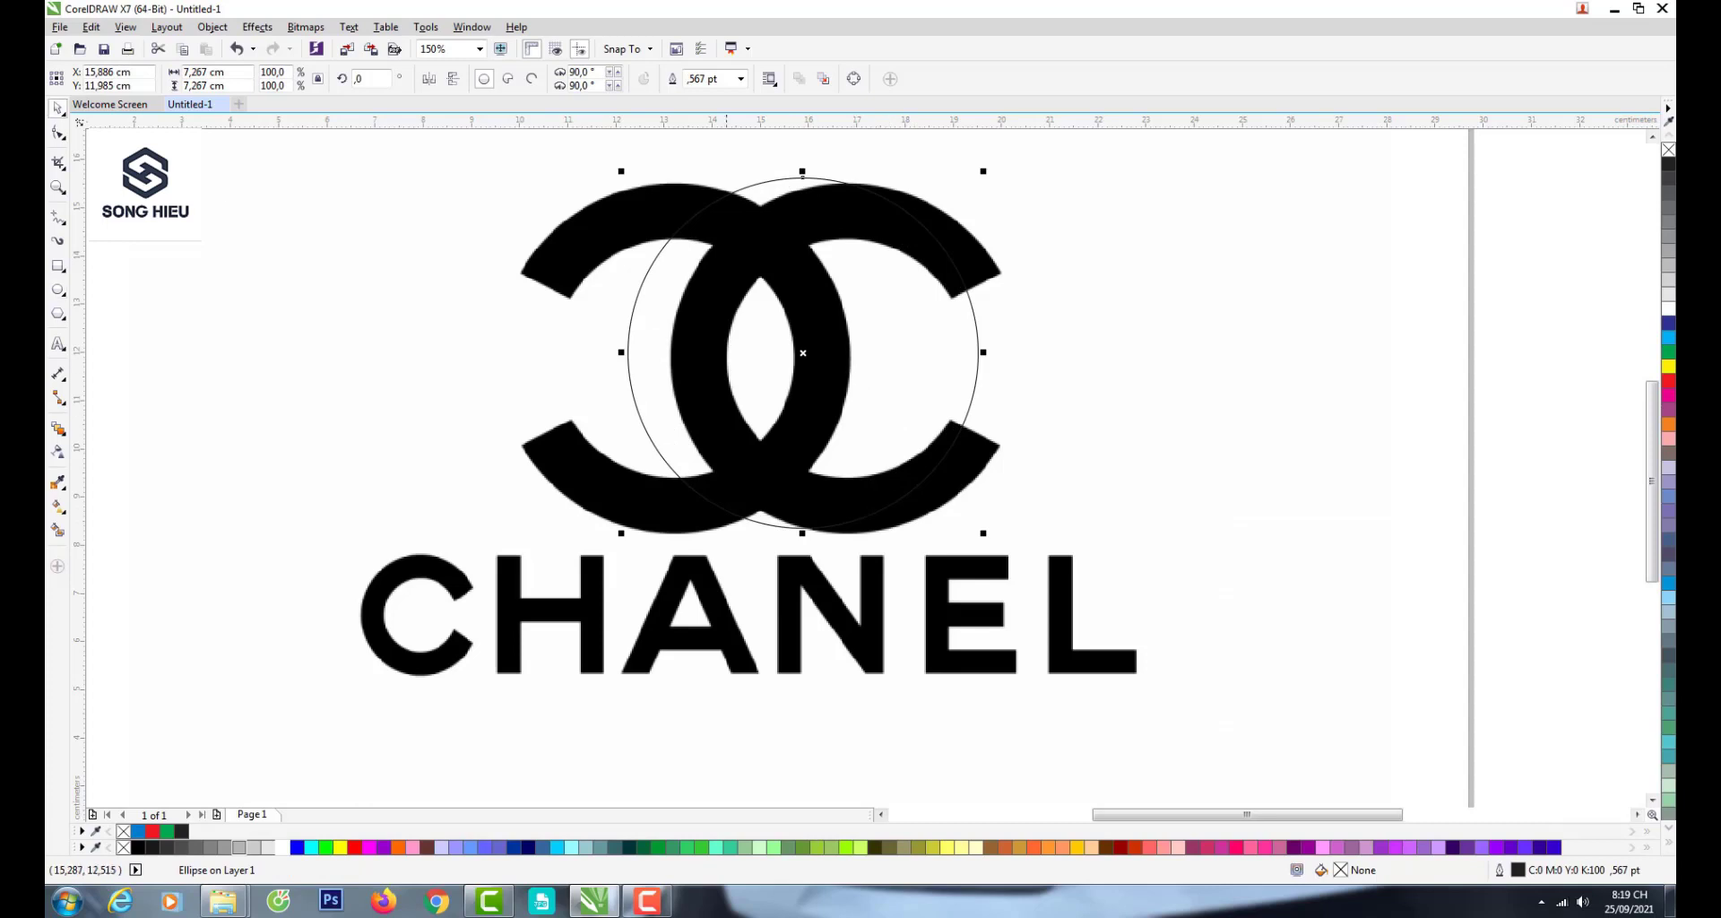
left_click_drag(805, 352, 846, 360)
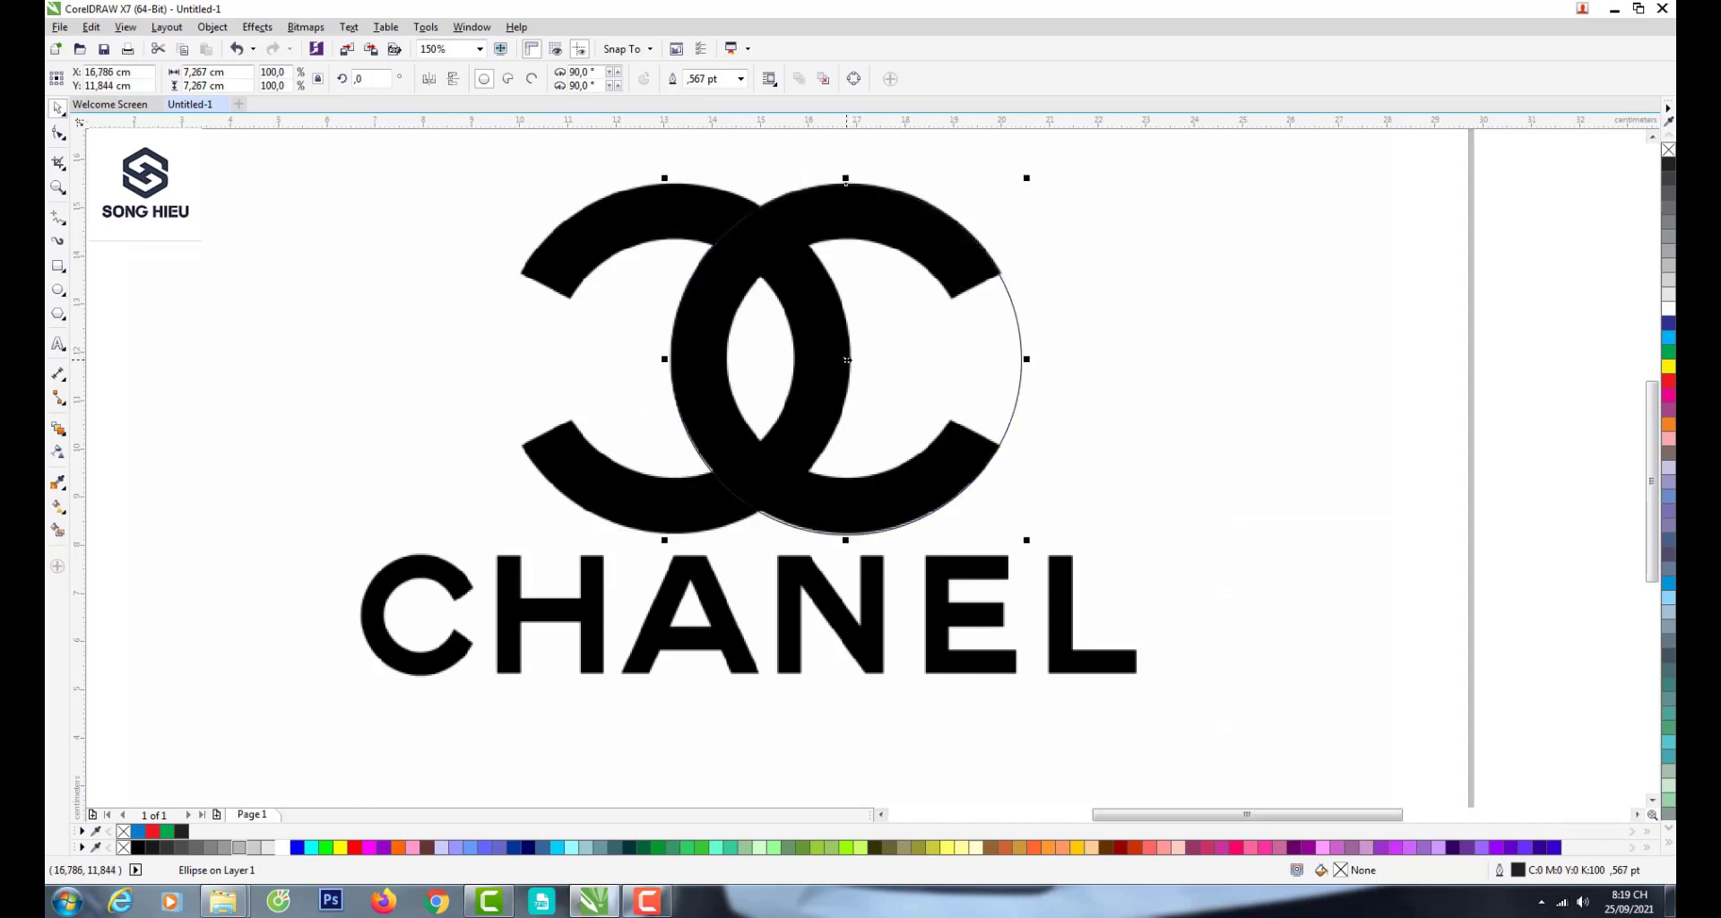
right_click(1668, 383)
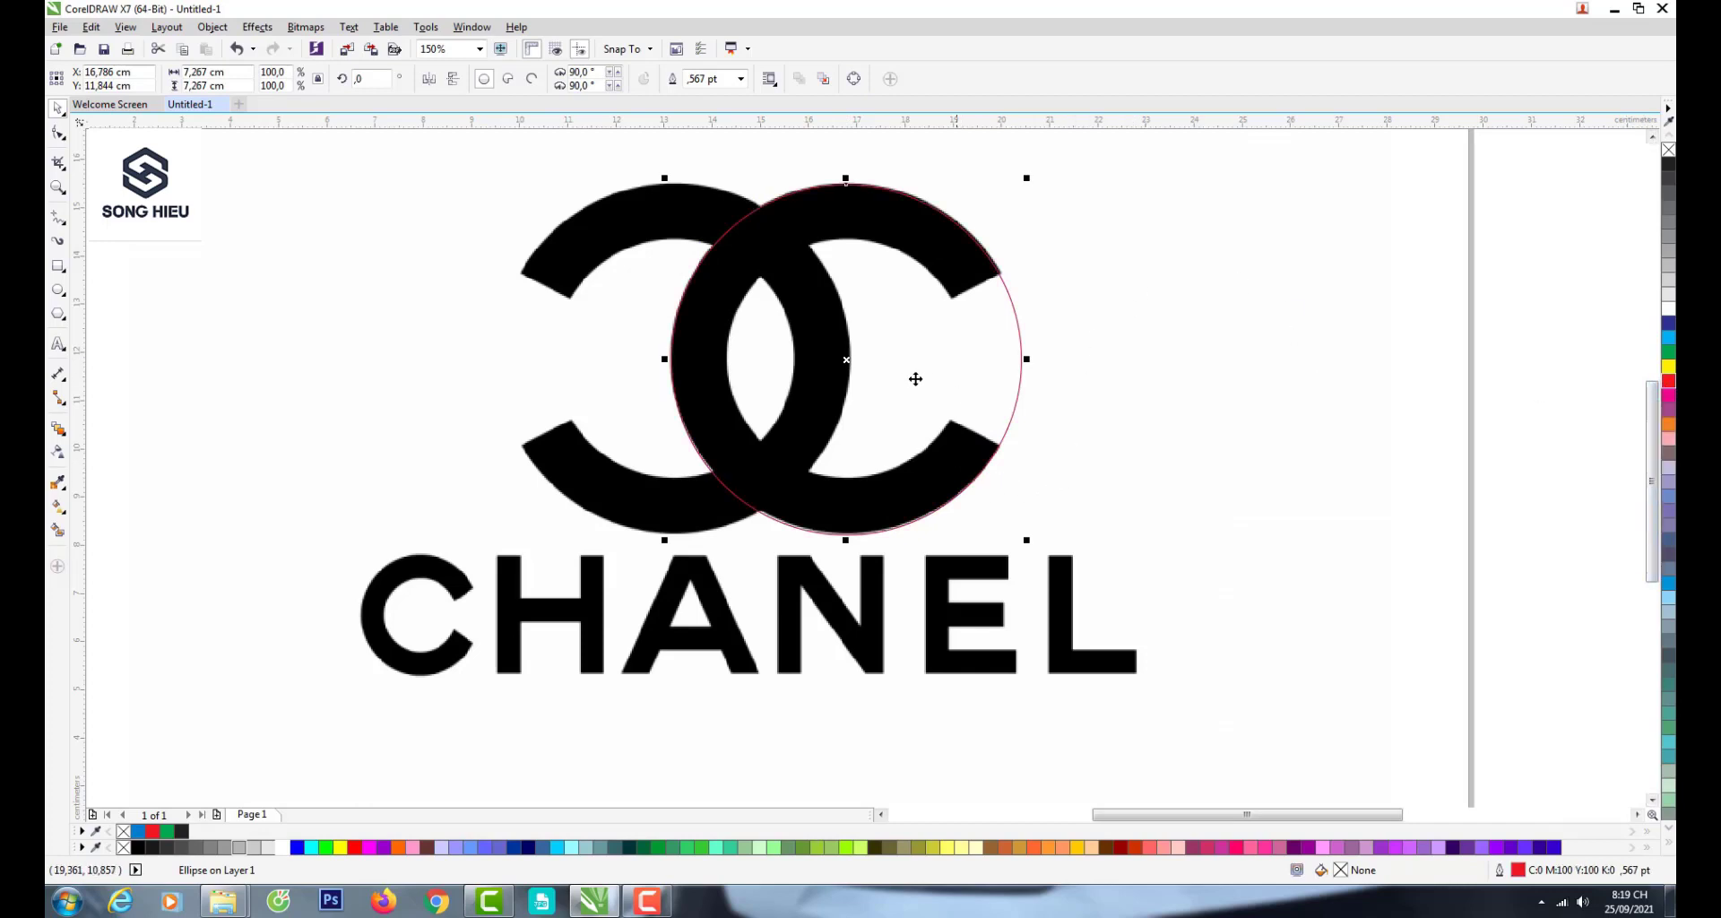
- Turn off snapping to objects and refine the red circle to about 7.29 cm across, fitted to the C's outer edge
left_click(851, 358)
left_click(627, 48)
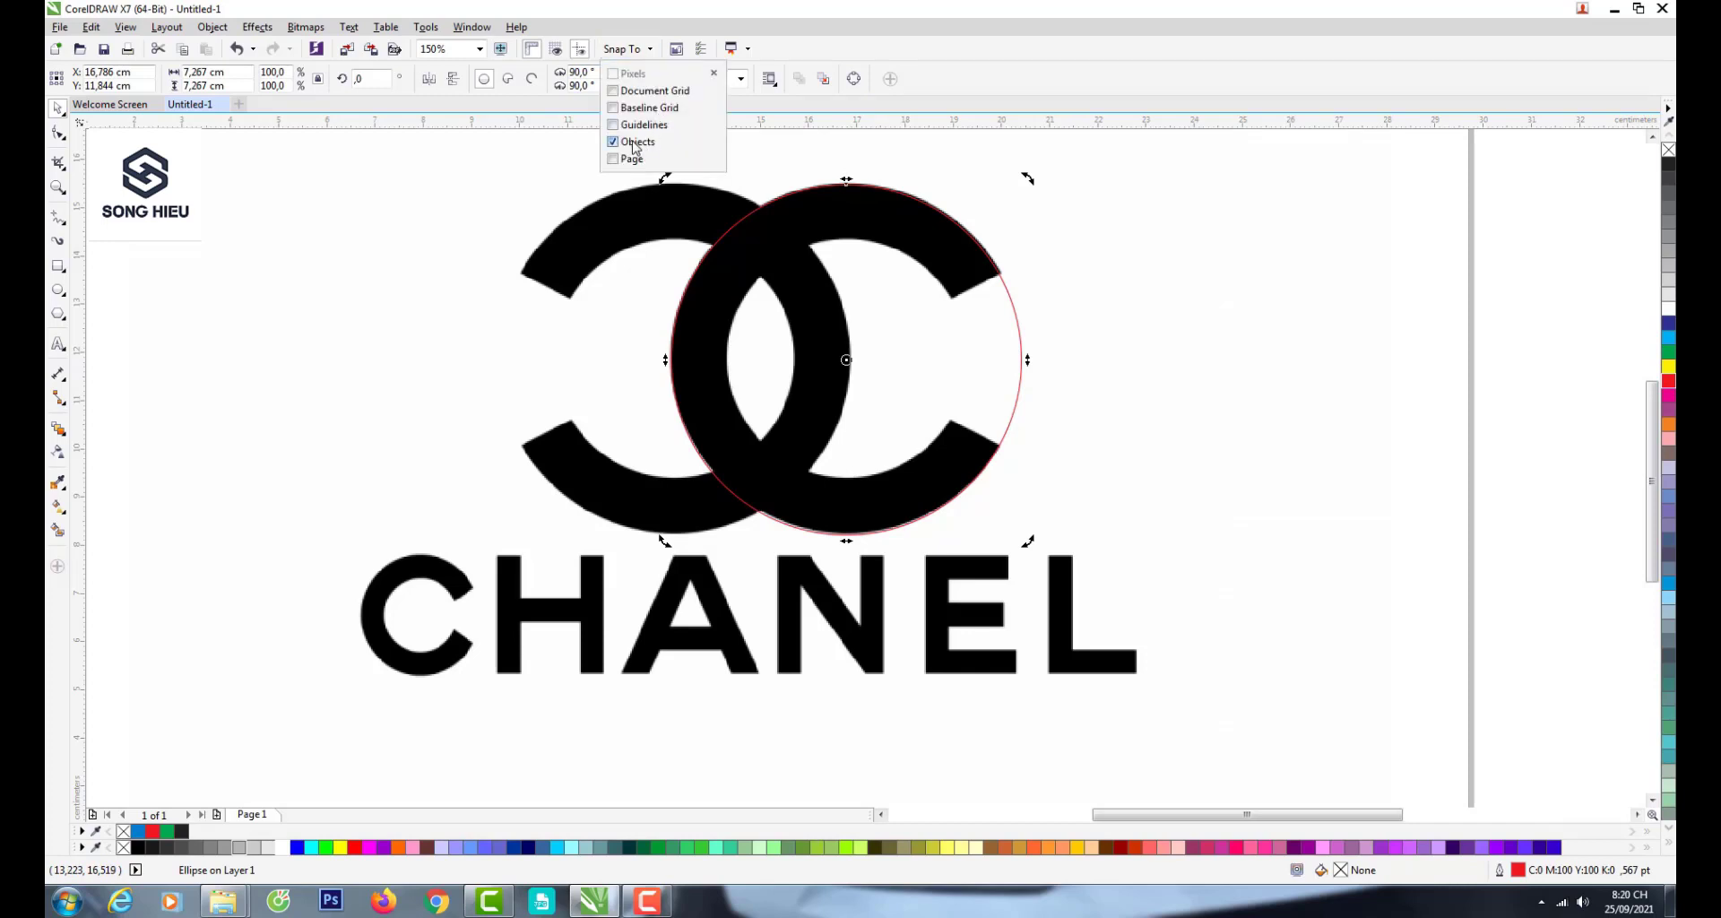
left_click(842, 285)
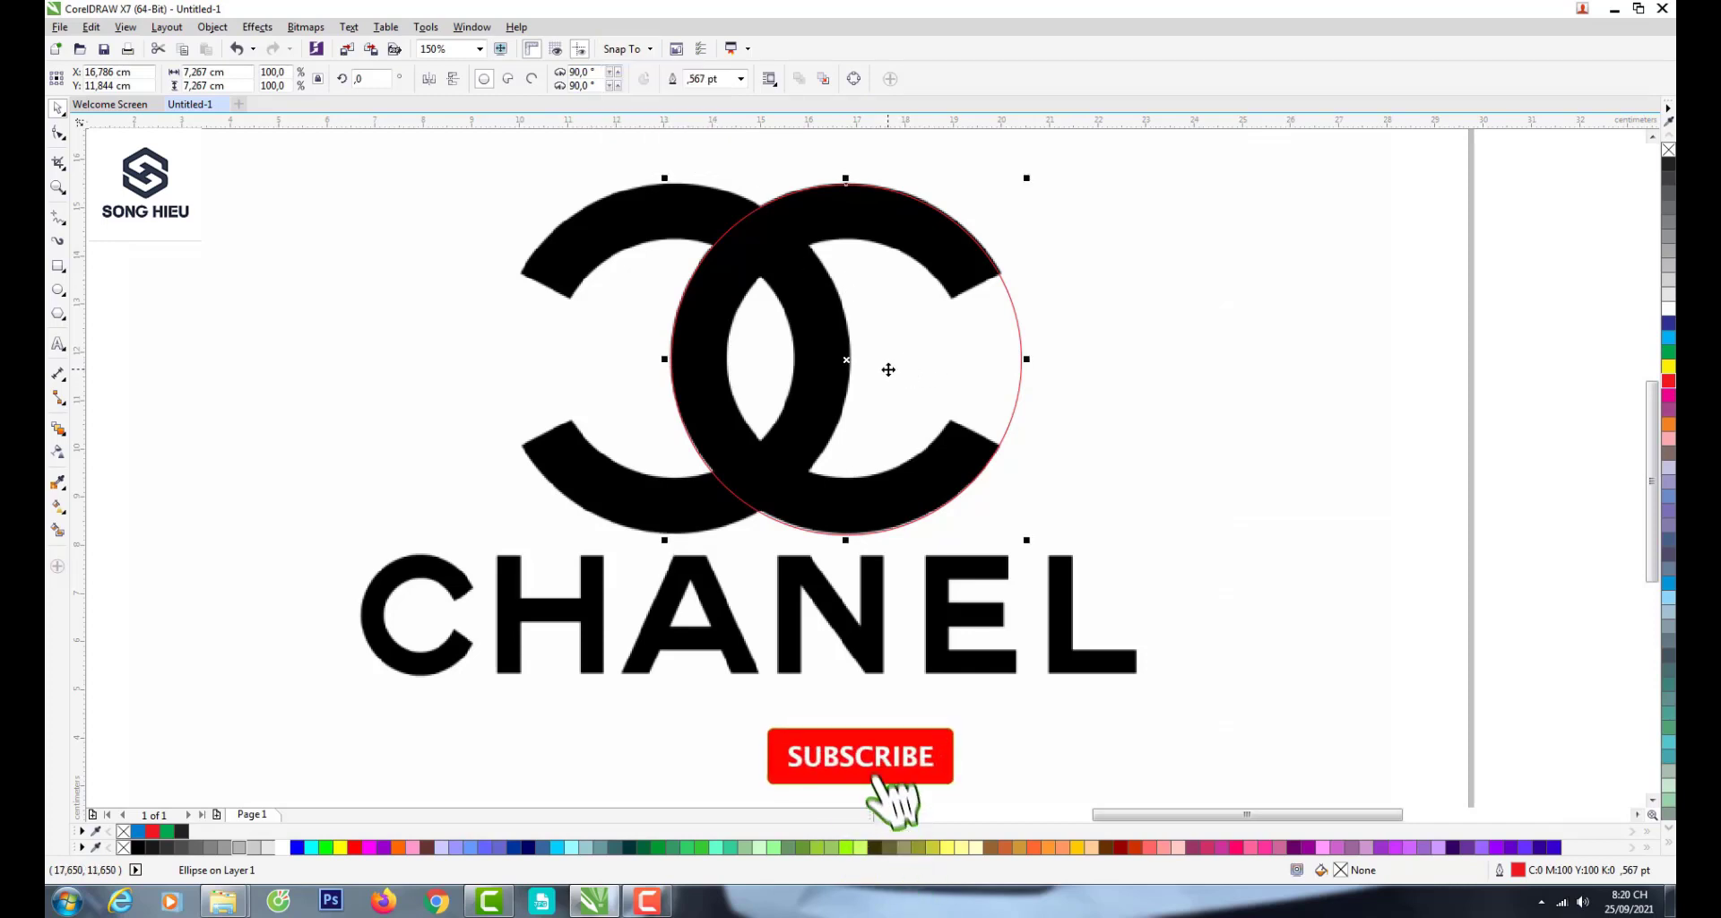
left_click_drag(888, 369, 888, 366)
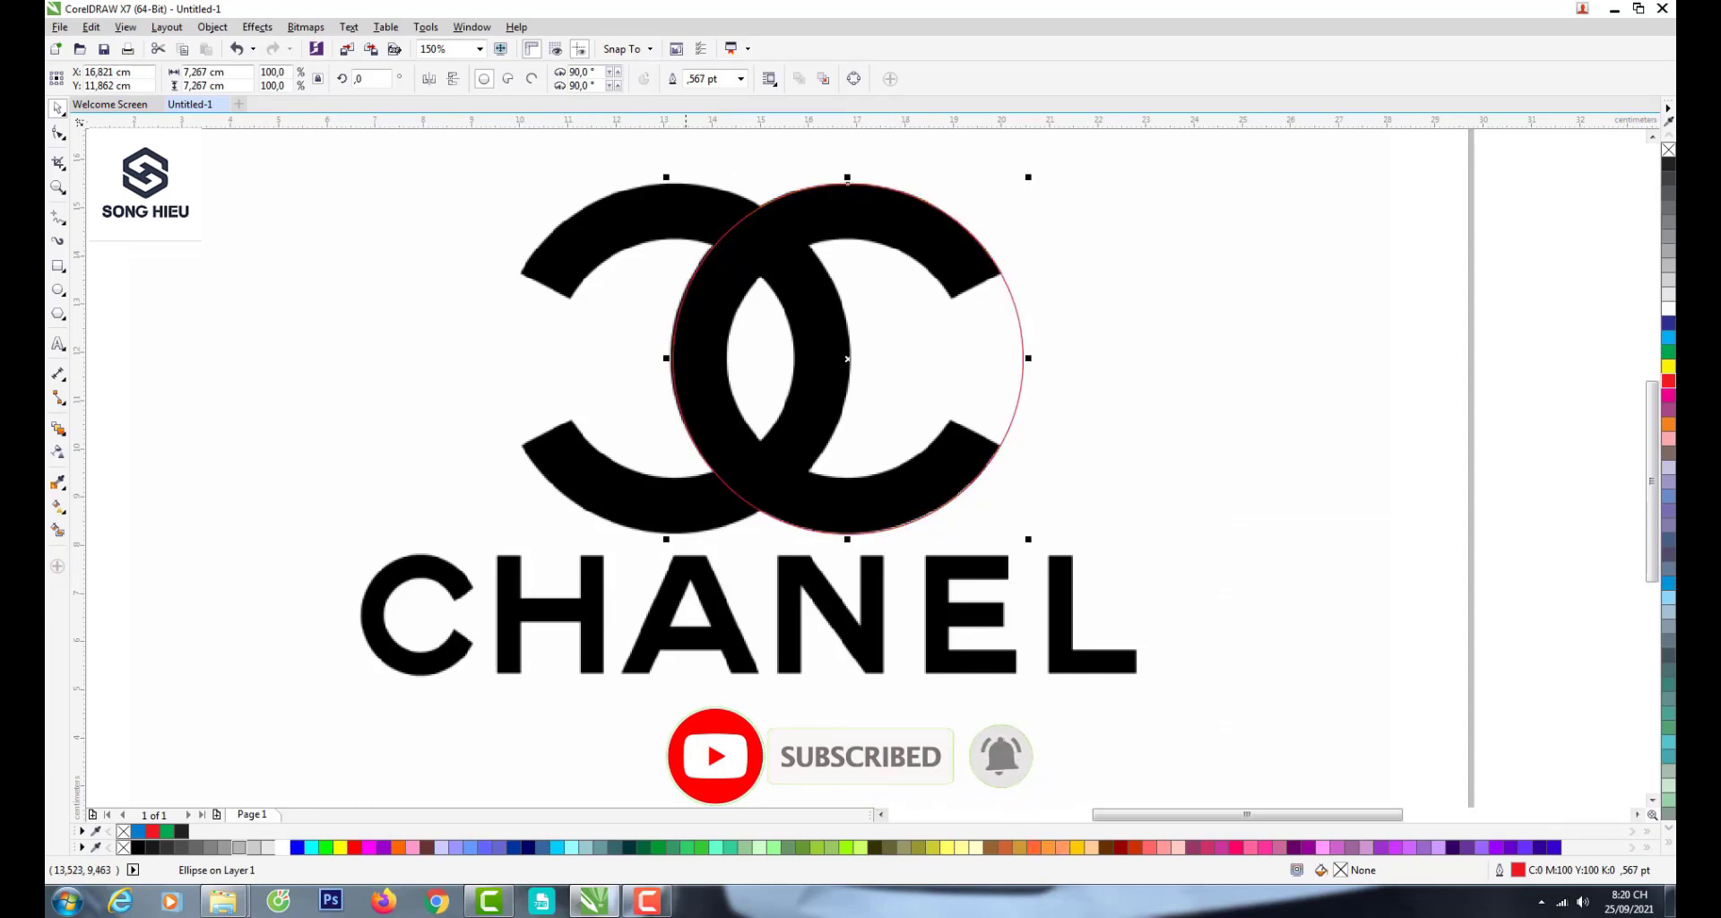
left_click_drag(668, 540, 657, 536)
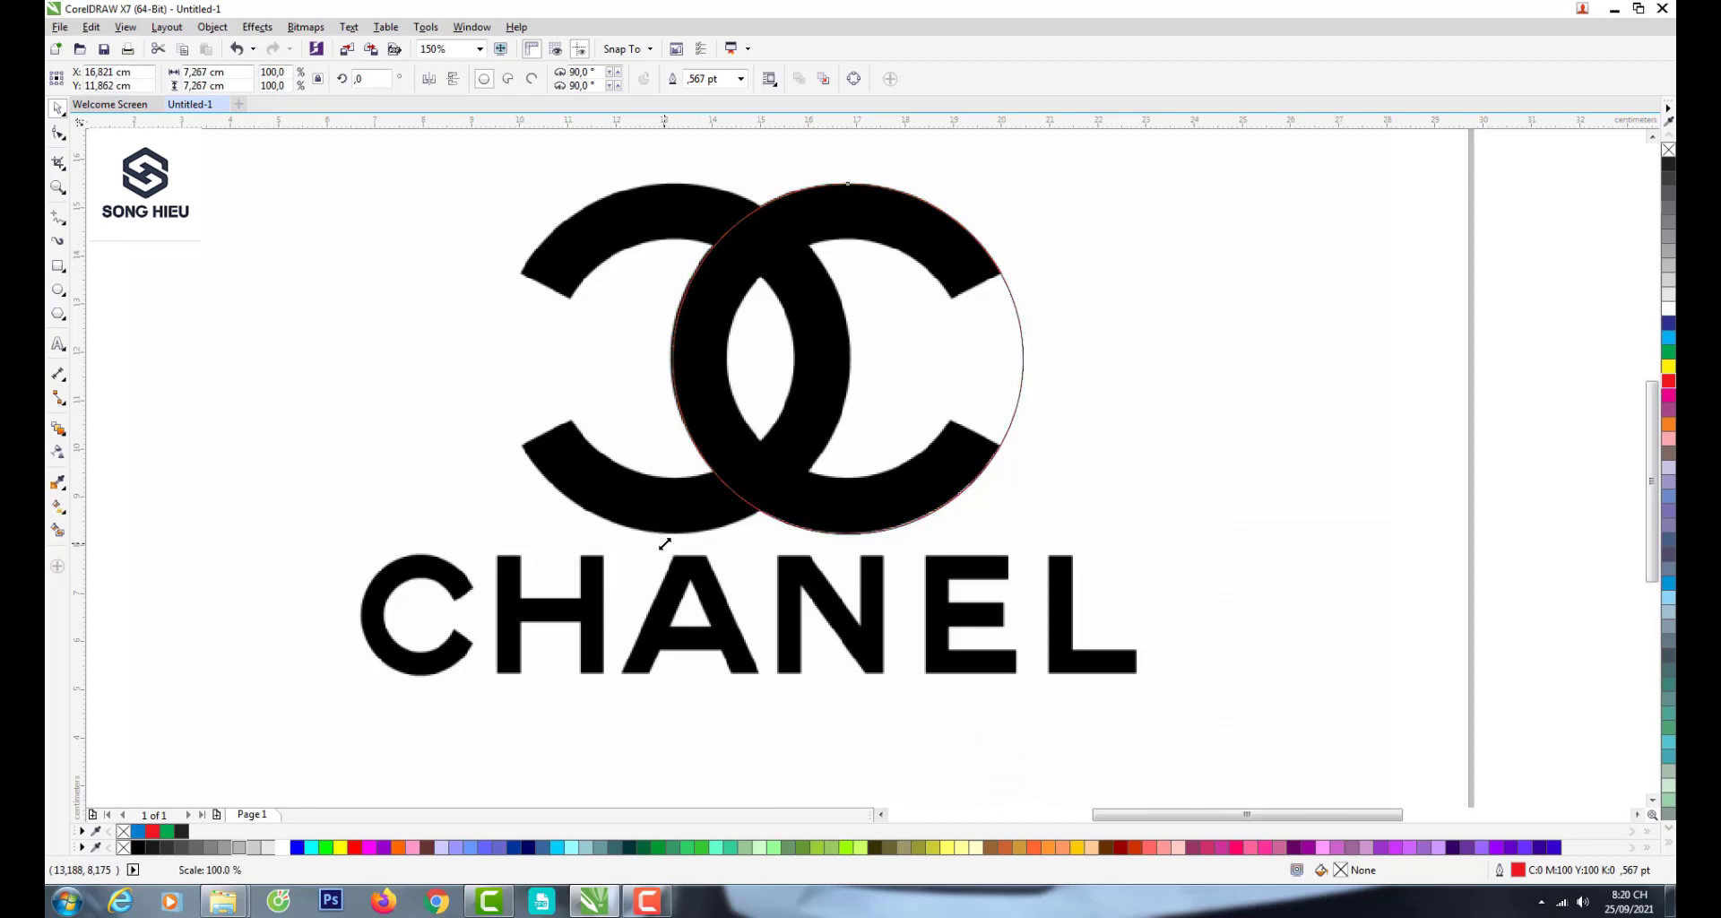
left_click_drag(664, 541, 663, 547)
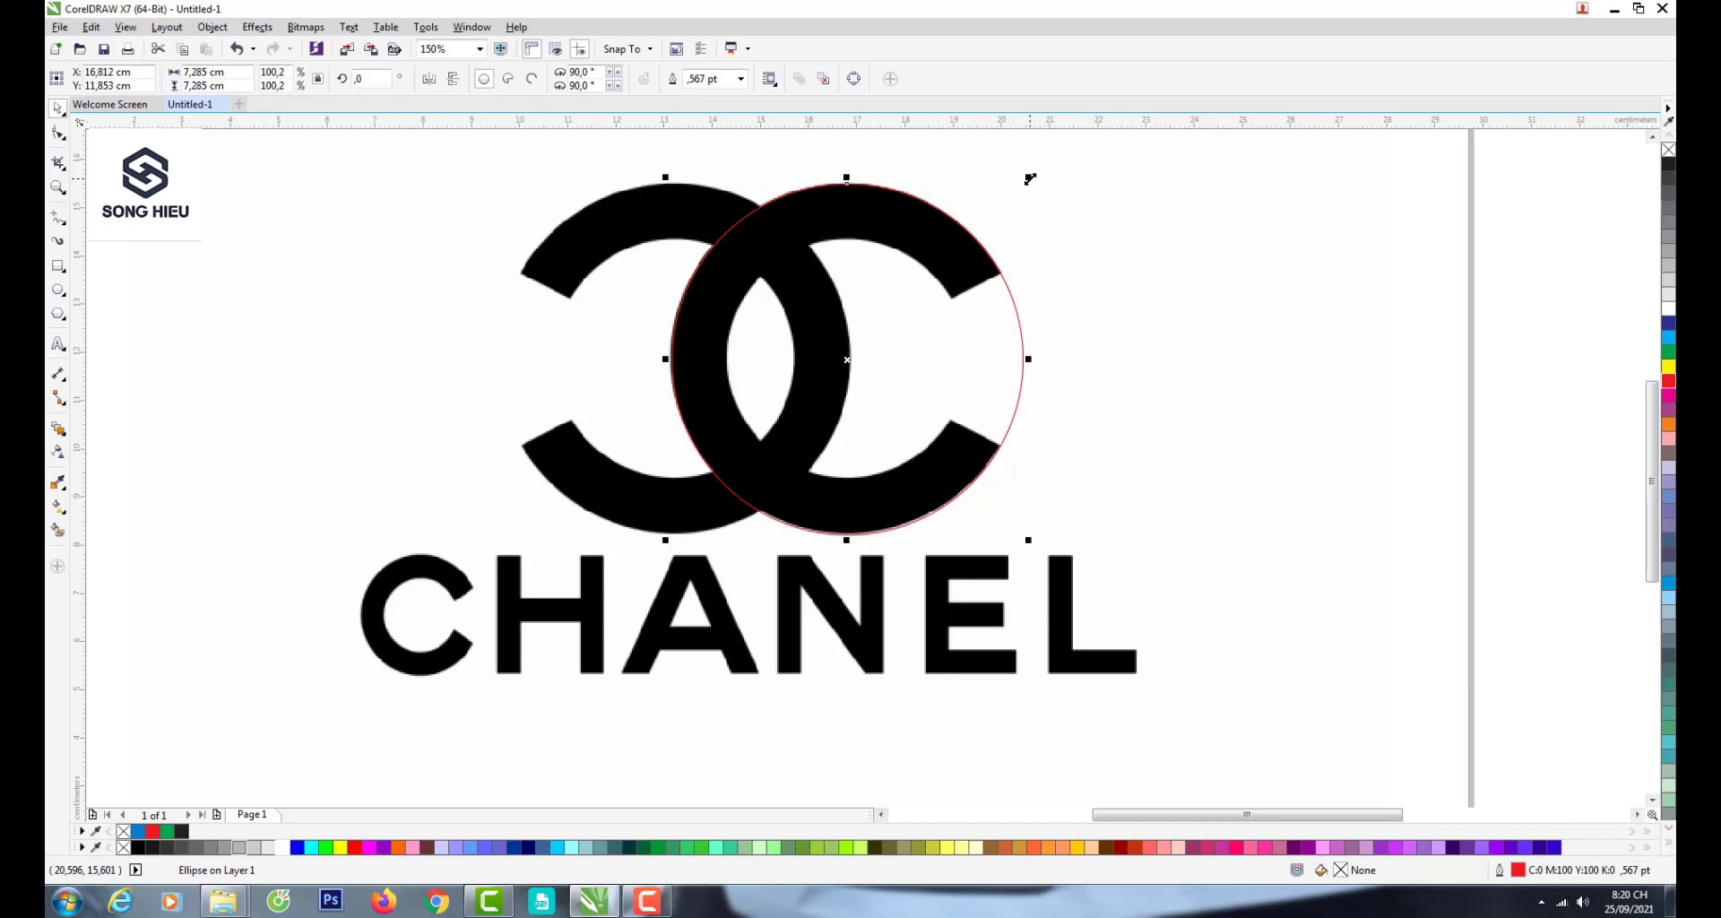
- Create a smaller concentric copy of the red circle, about 4.96 cm across, along the C's inner edge
left_click_drag(1031, 179, 974, 232)
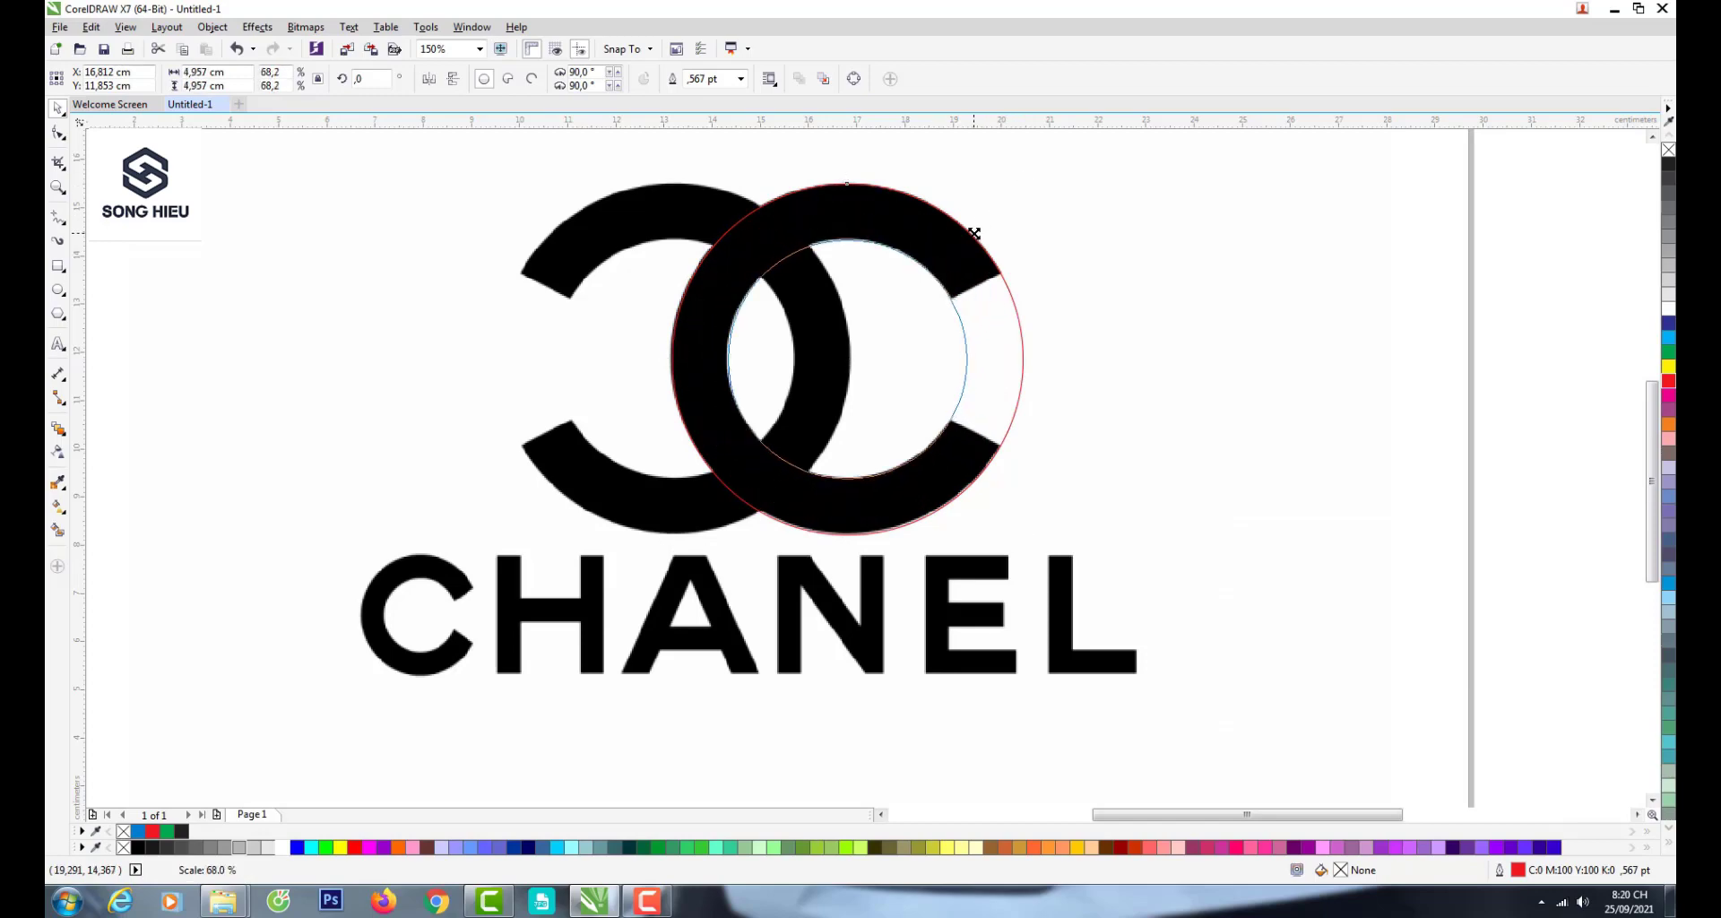
left_click_drag(977, 240, 976, 237)
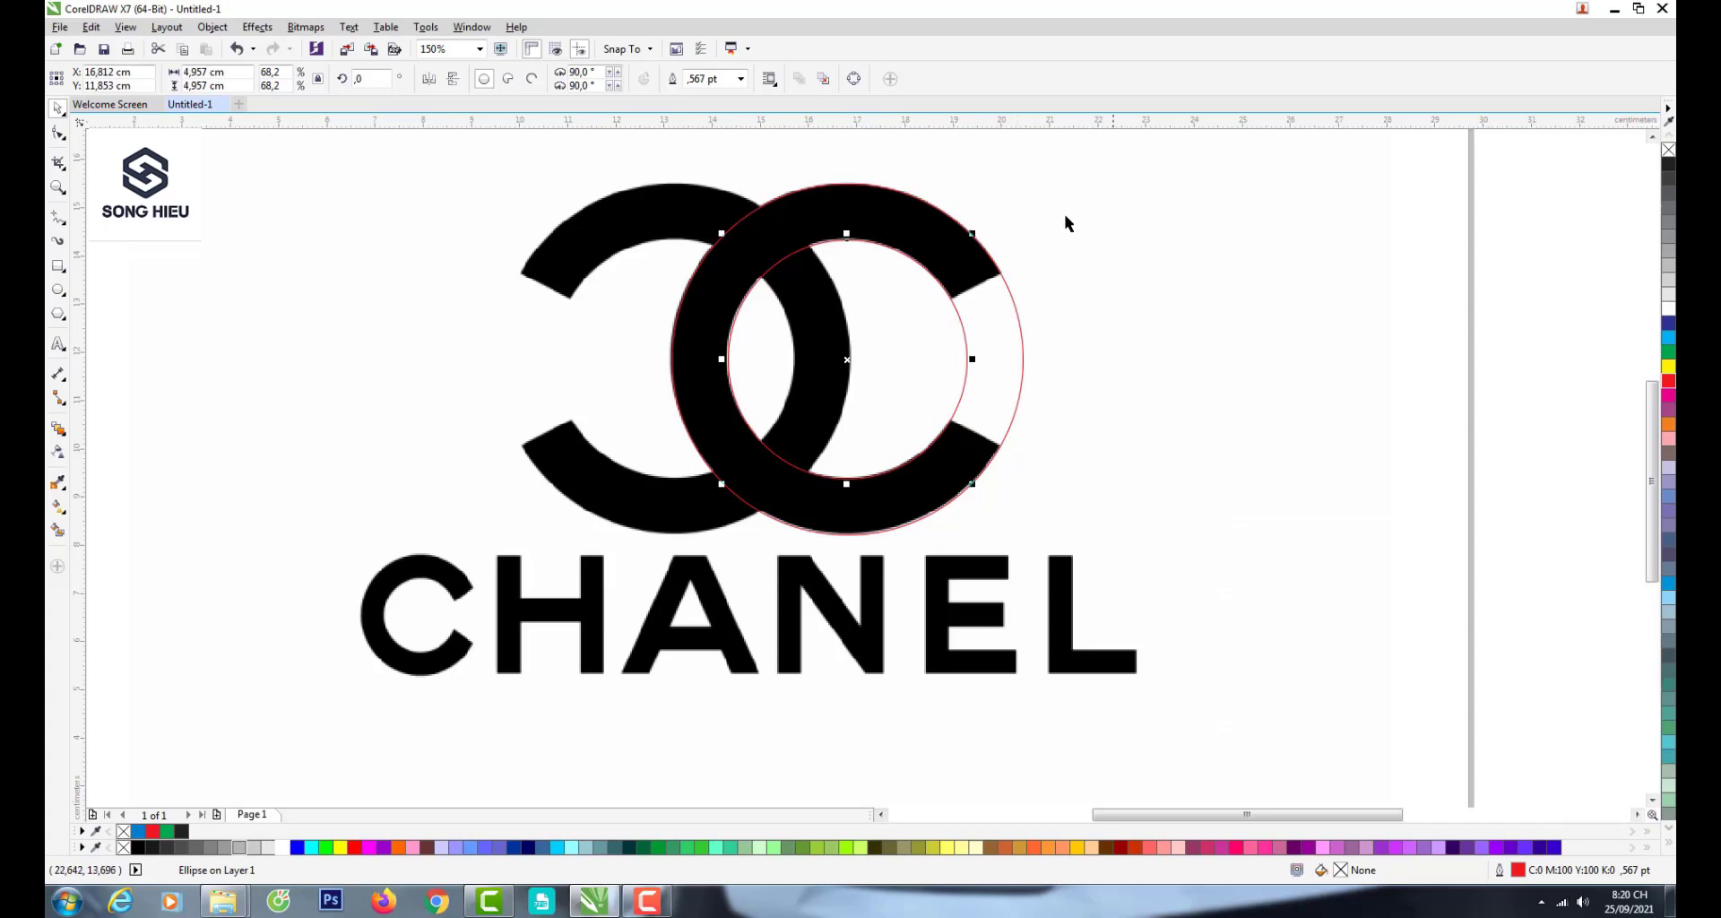
scroll(876, 365, "down", 2)
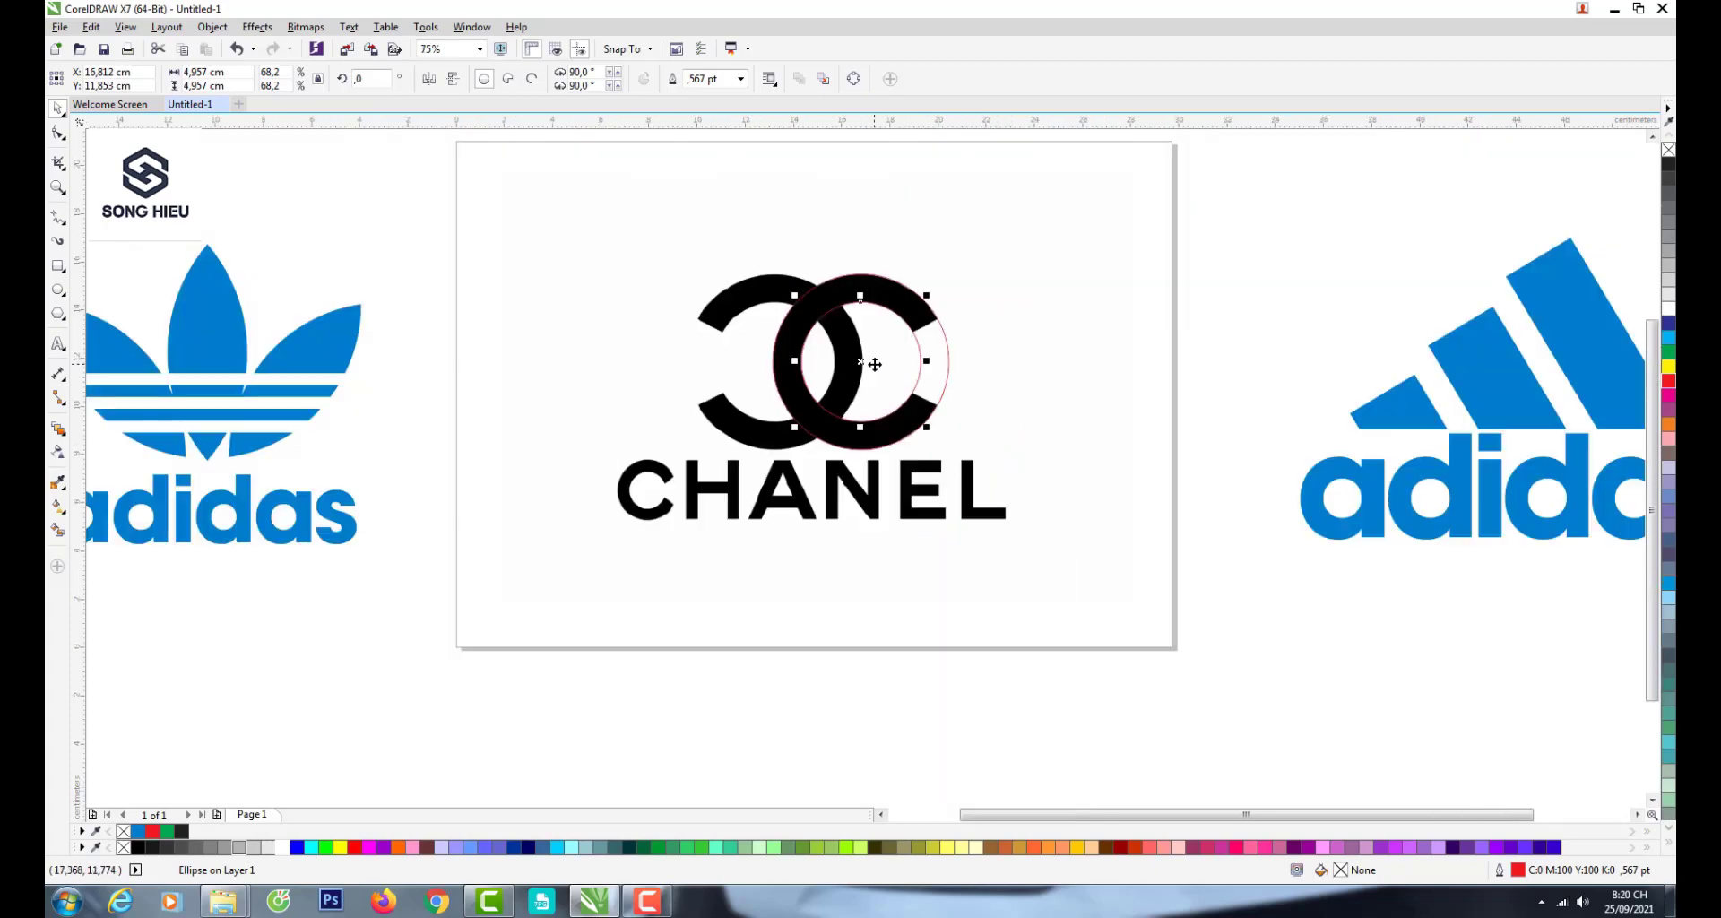
scroll(926, 300, "up", 2)
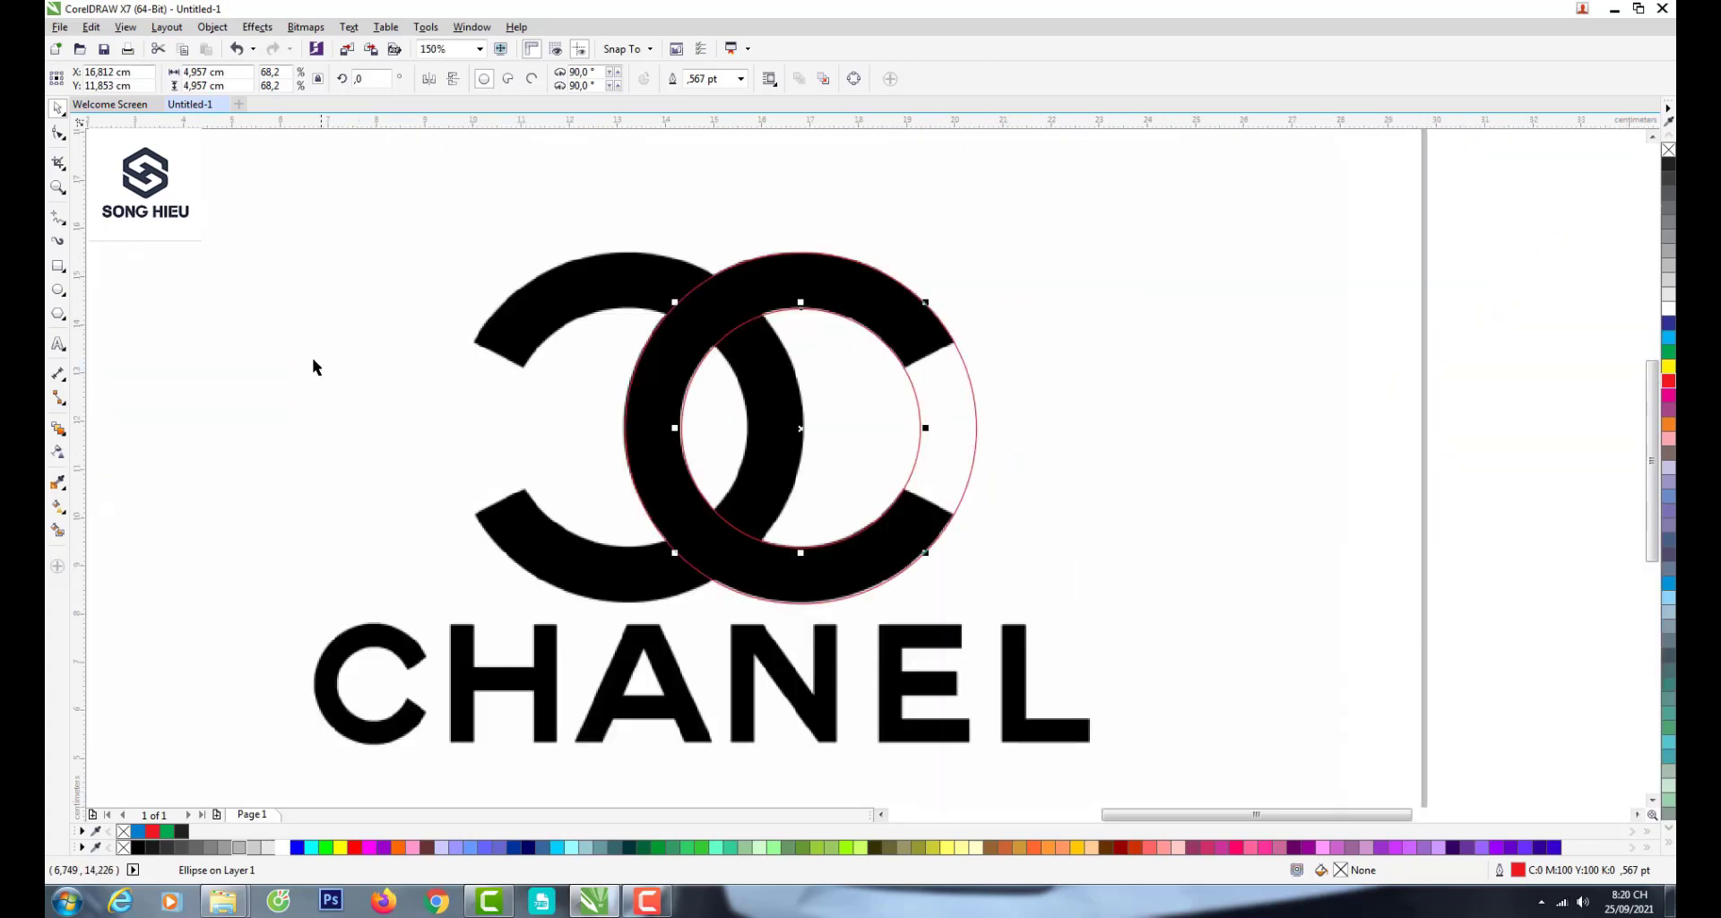
- Turn snapping to objects back on
left_click(652, 50)
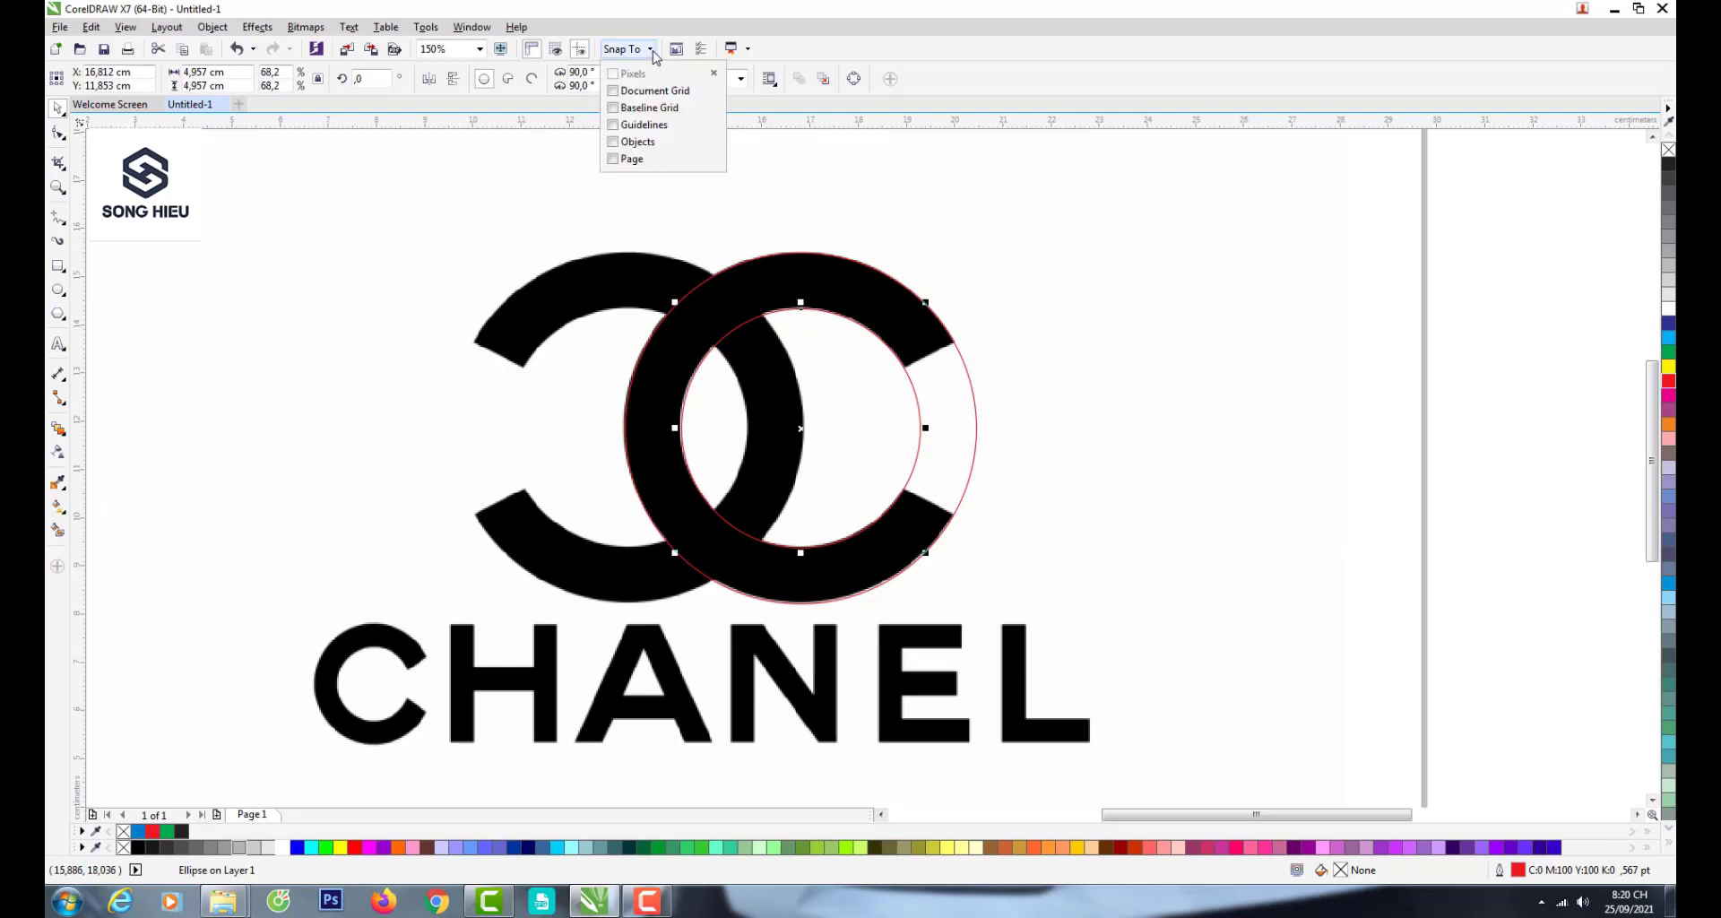
left_click(857, 169)
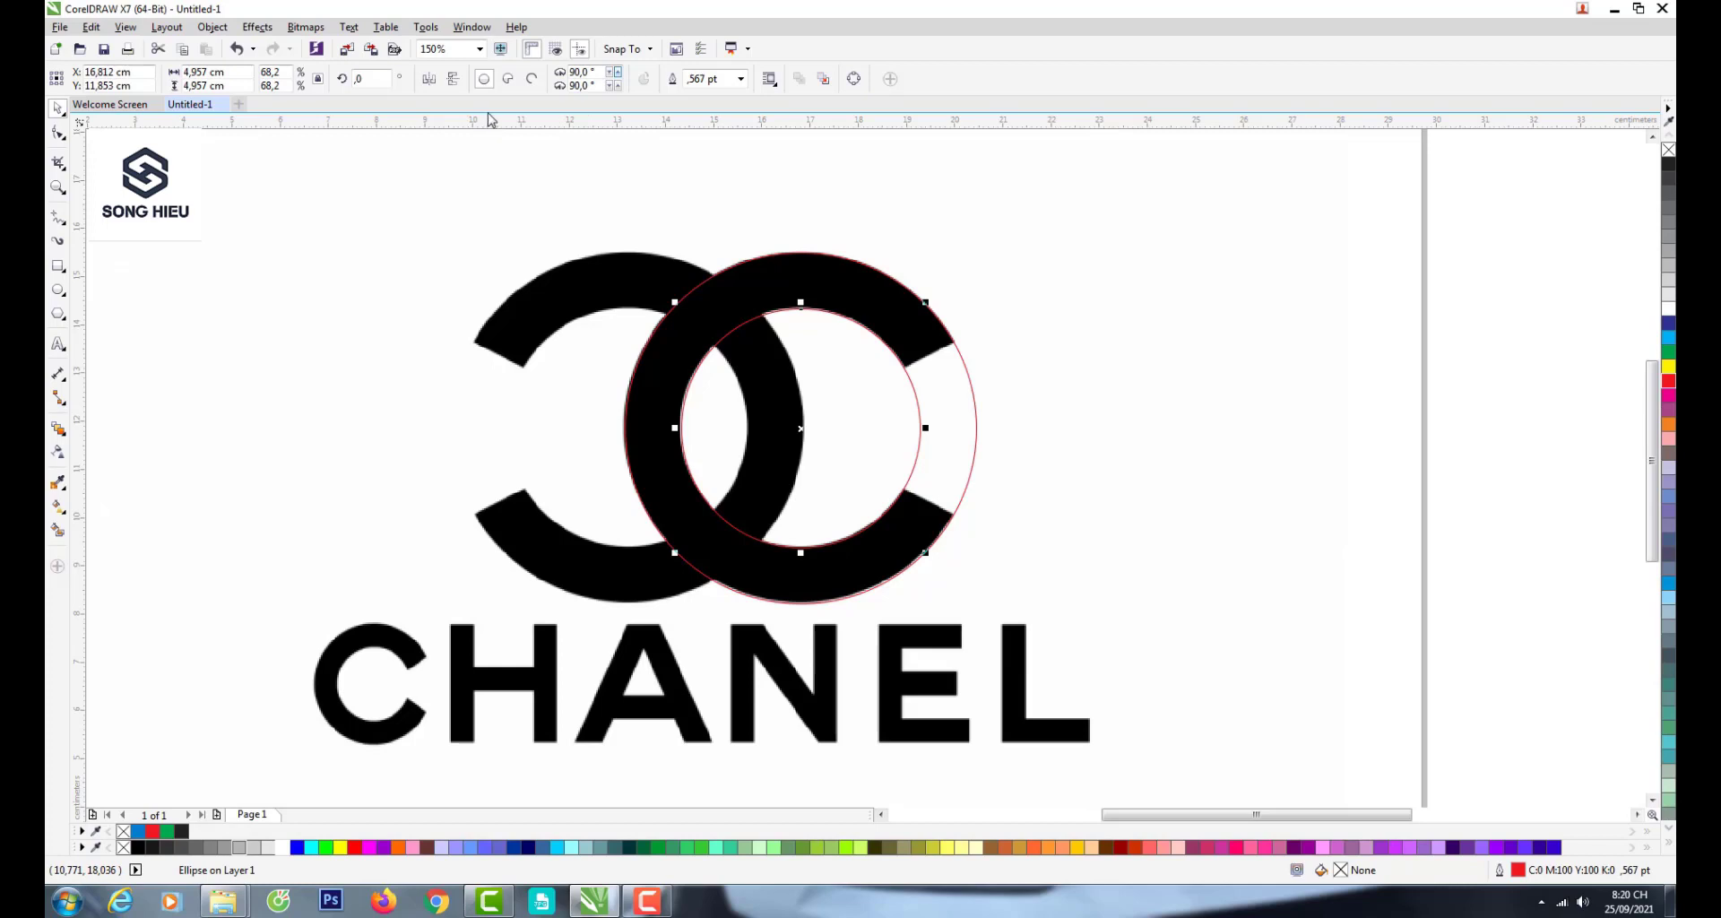
left_click(846, 224)
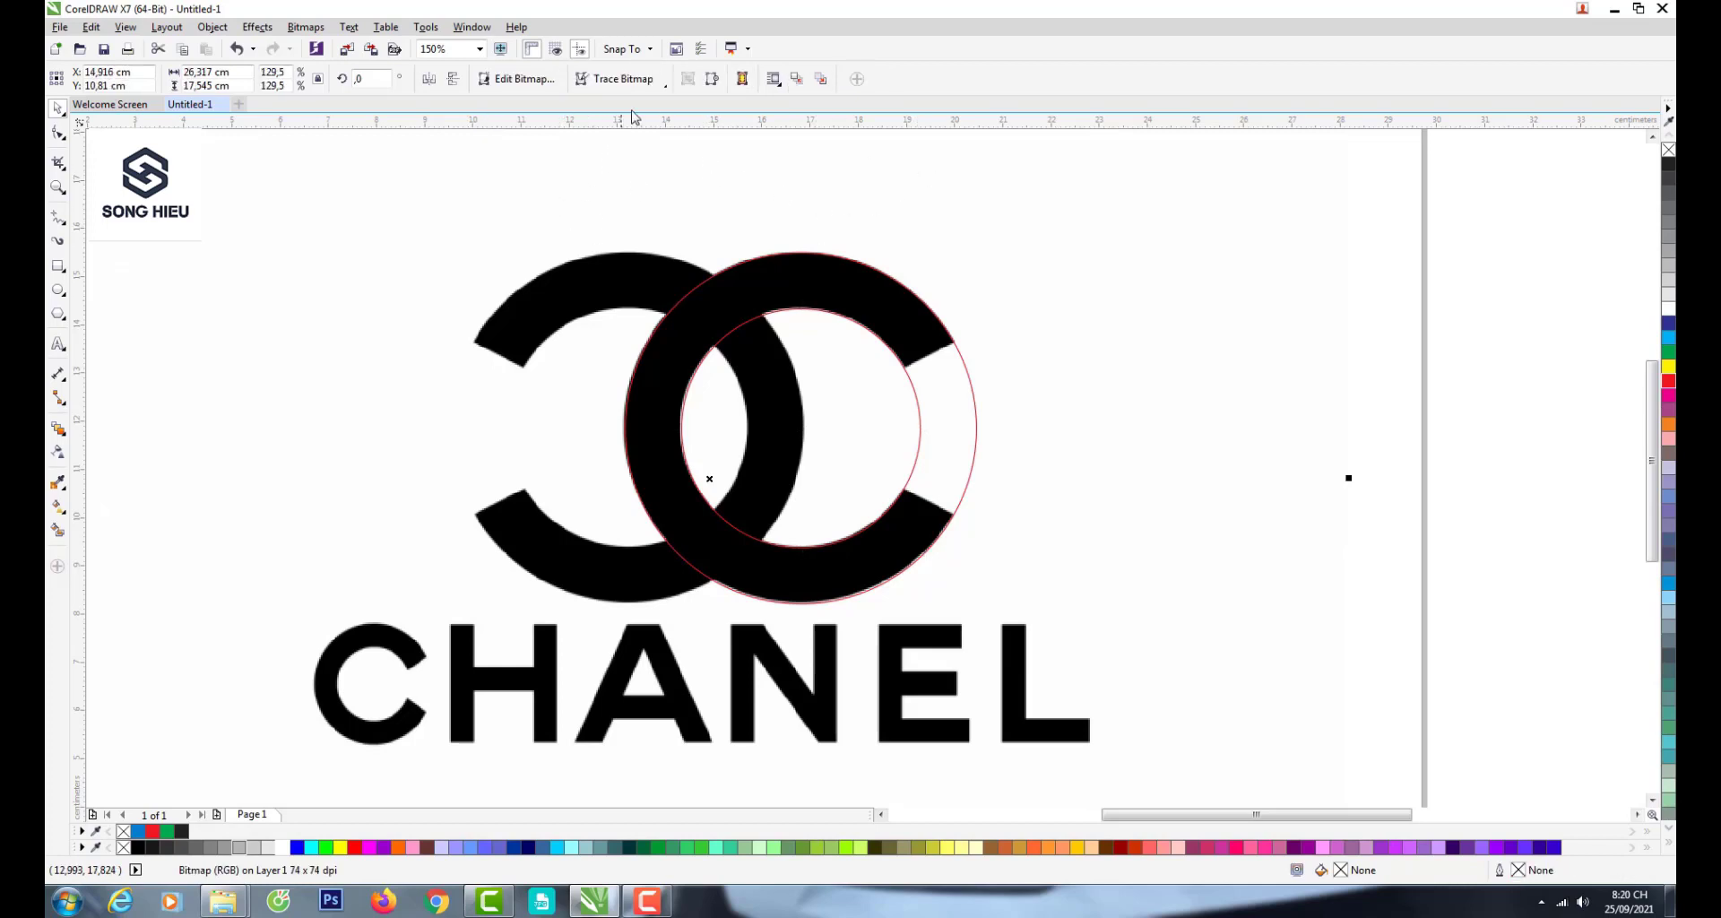
left_click(624, 49)
left_click(615, 142)
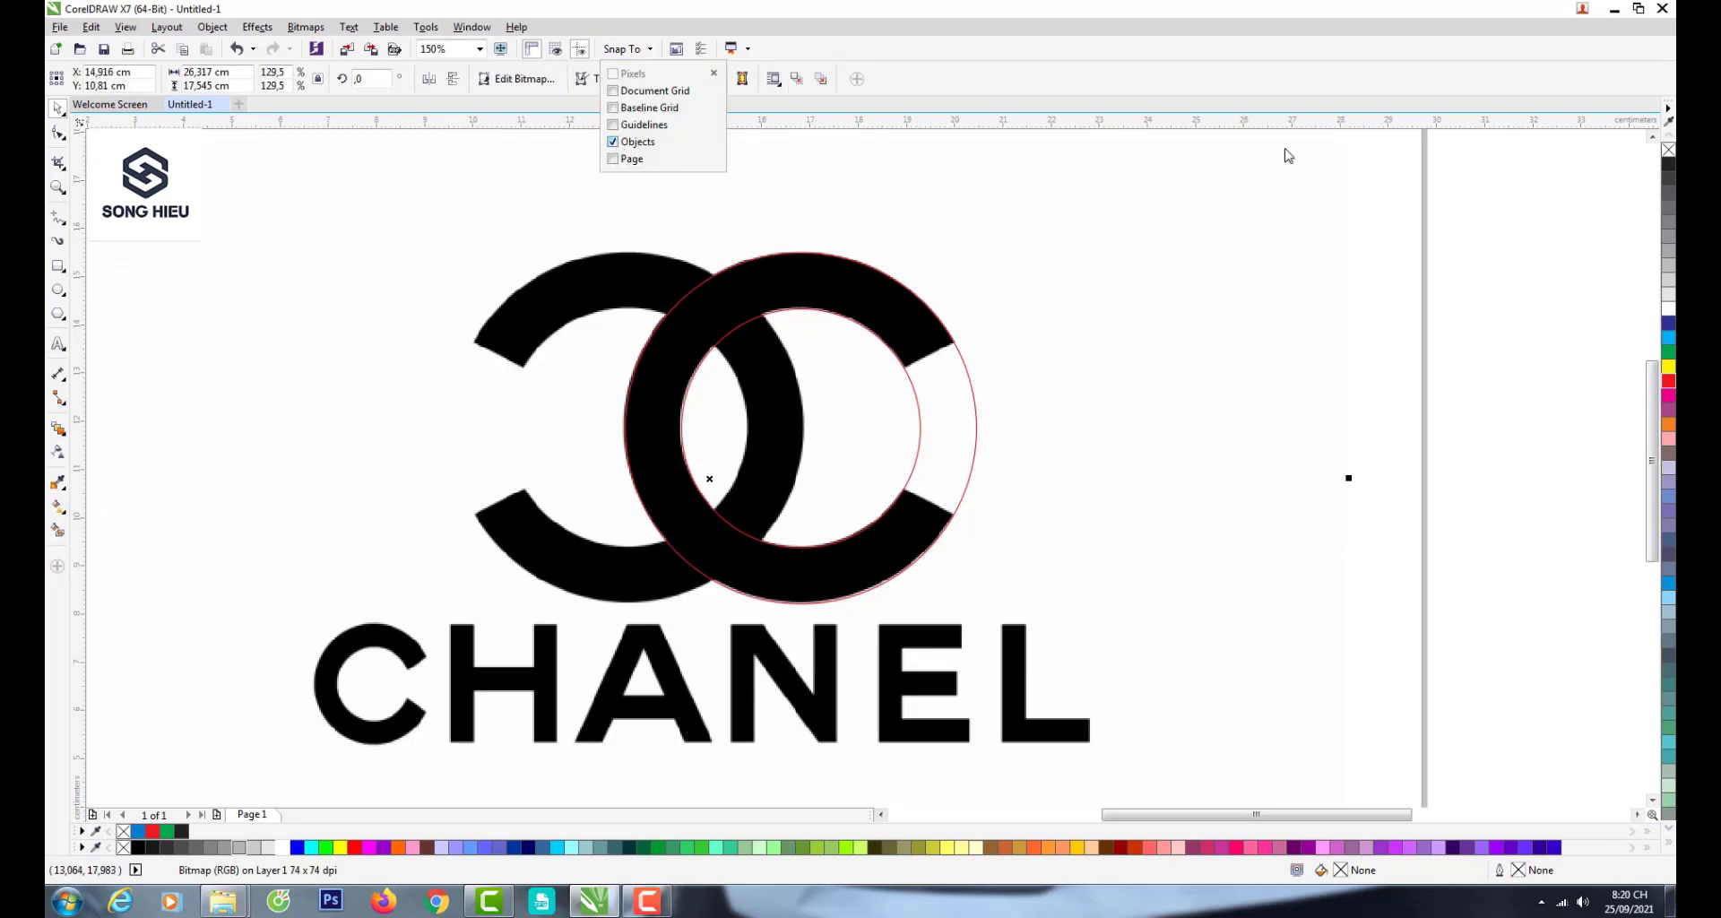
- Place a vertical guideline through the shared center of the two red circles
left_click(96, 467)
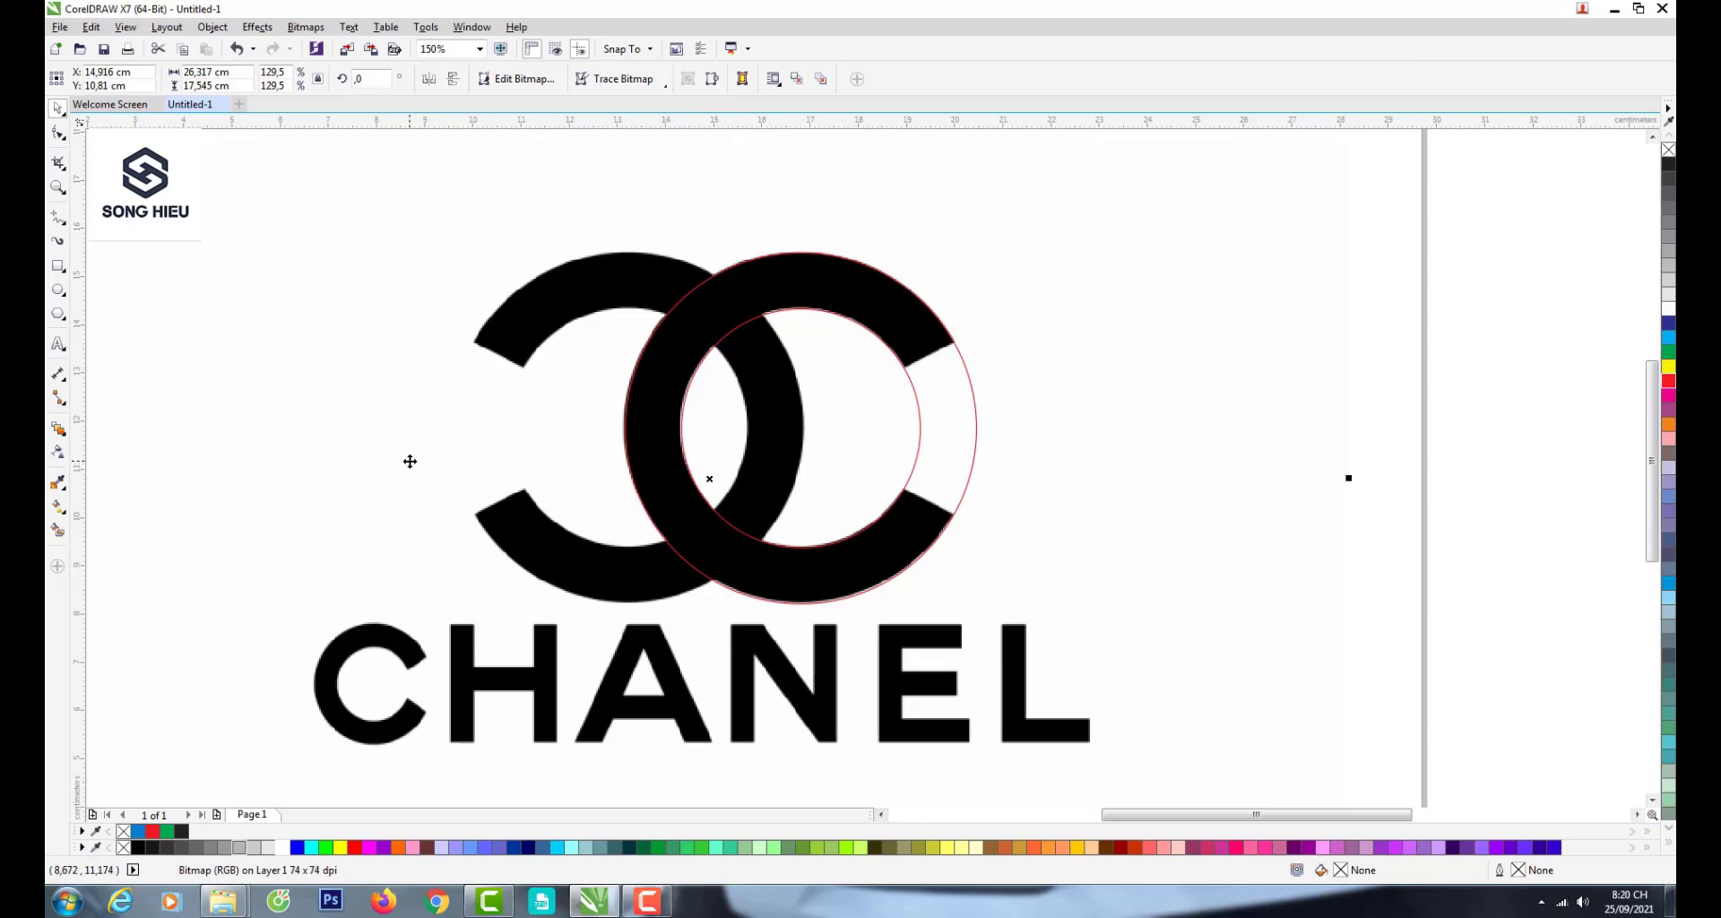
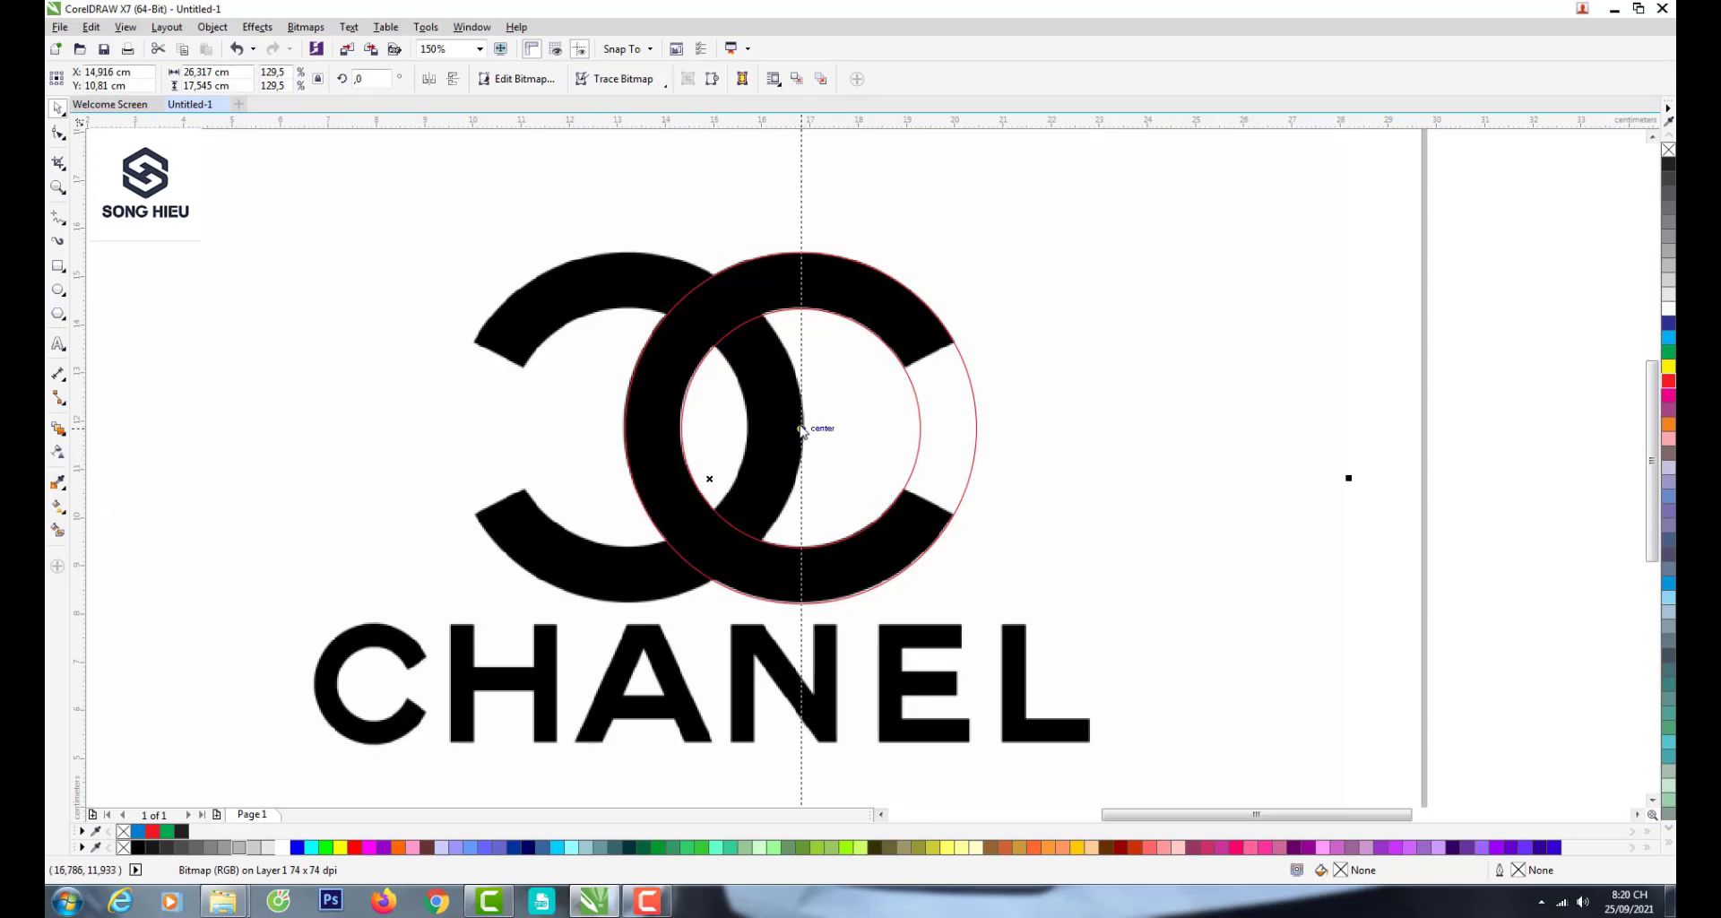
left_click_drag(802, 431, 801, 430)
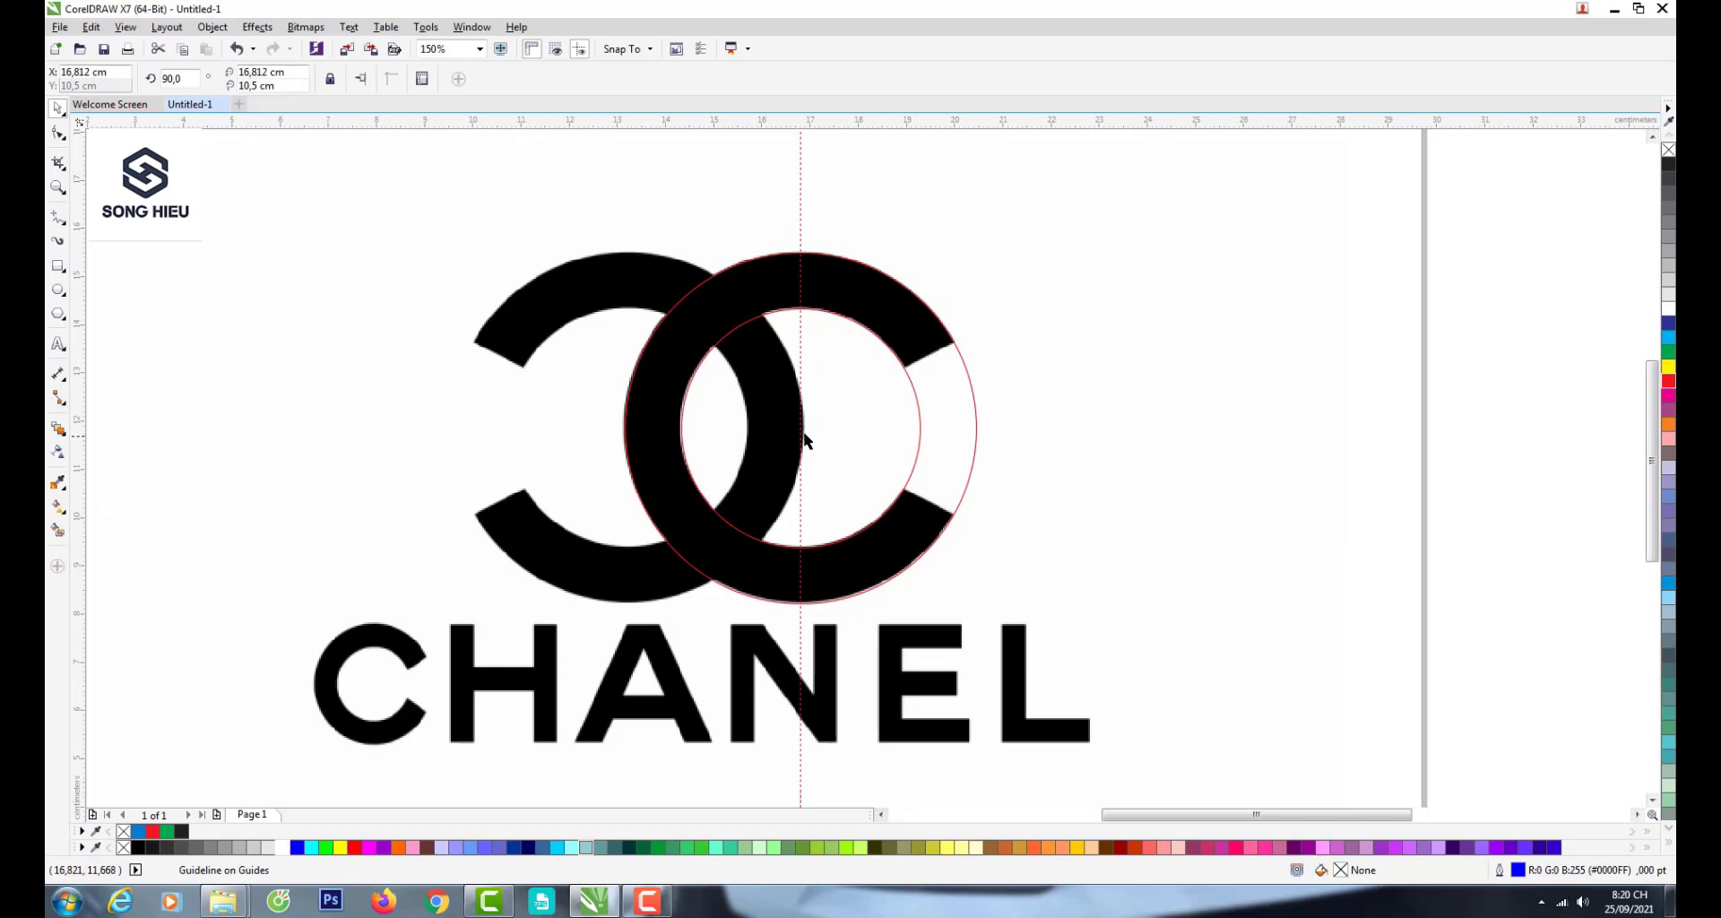
scroll(807, 431, "down", 3)
scroll(838, 425, "up", 3)
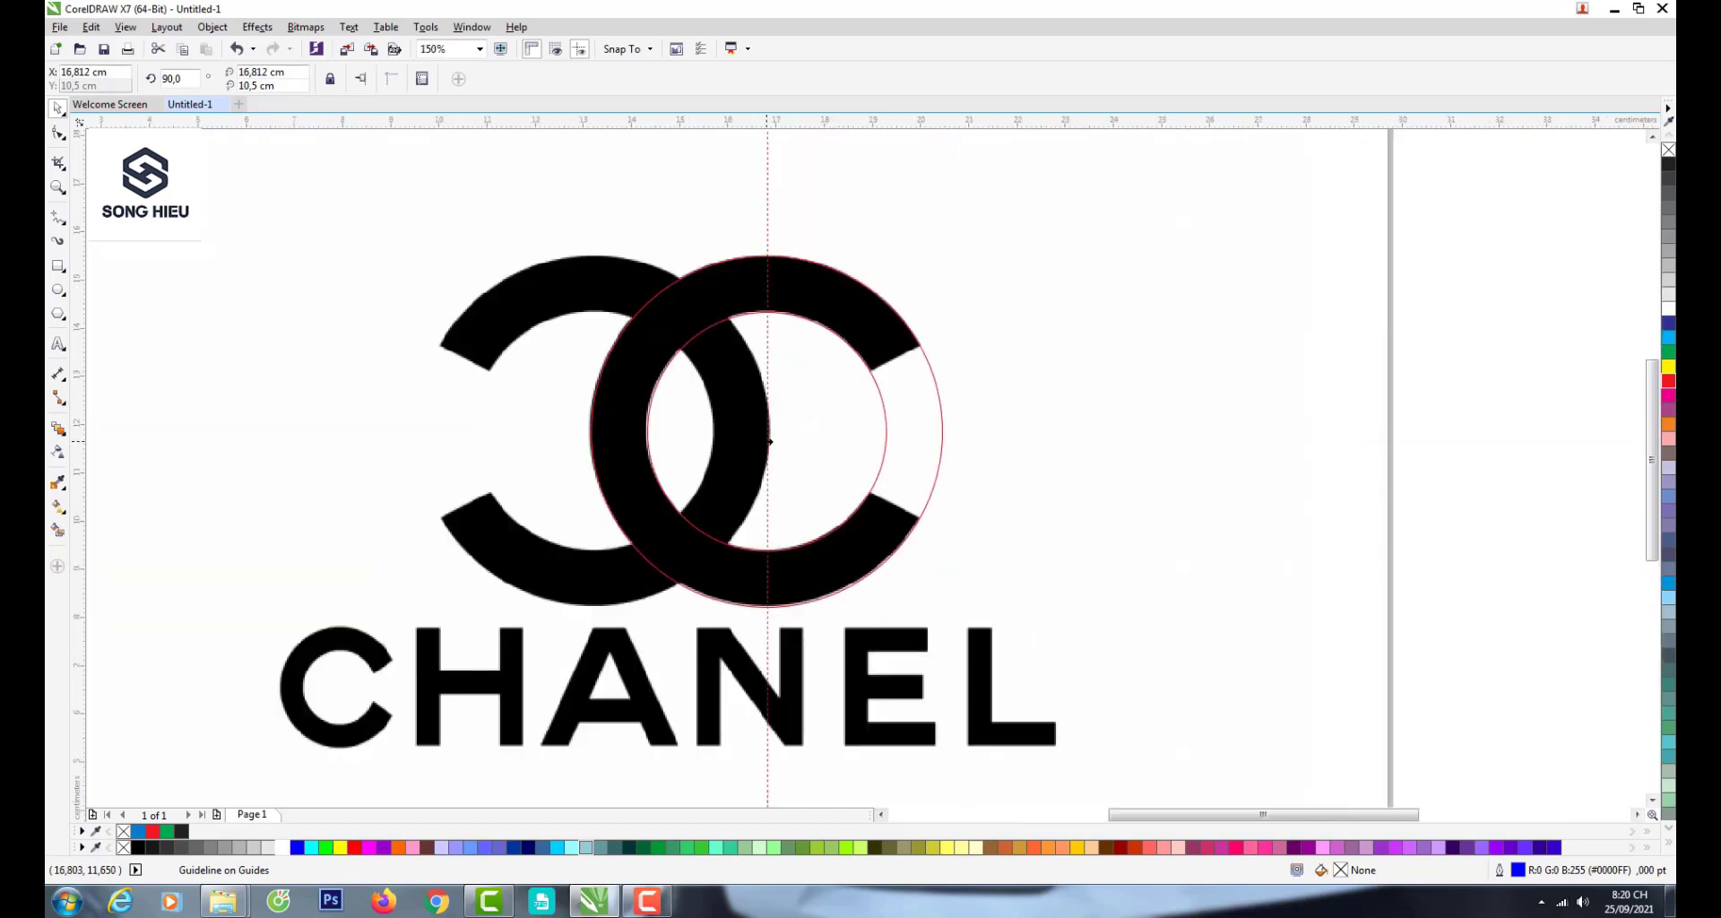
left_click_drag(769, 441, 770, 432)
scroll(814, 405, "down", 2)
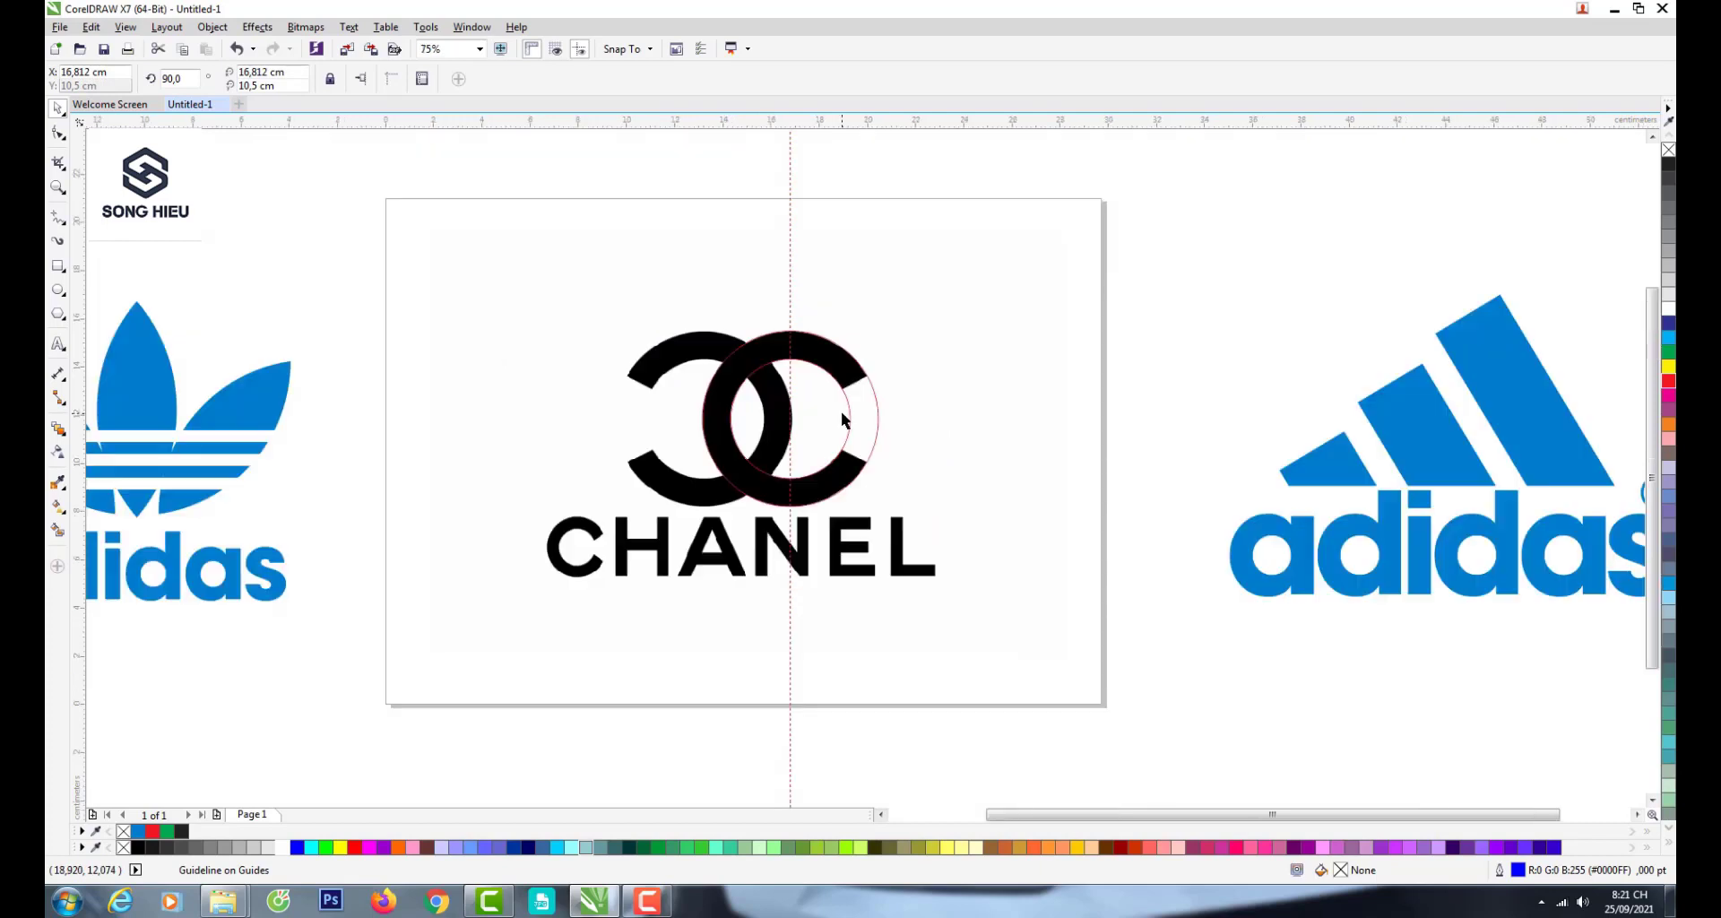
- Draw a six-sided polygon about 6.31 by 7.29 cm, centered on the red circles with its corners on the outer one
left_click(61, 316)
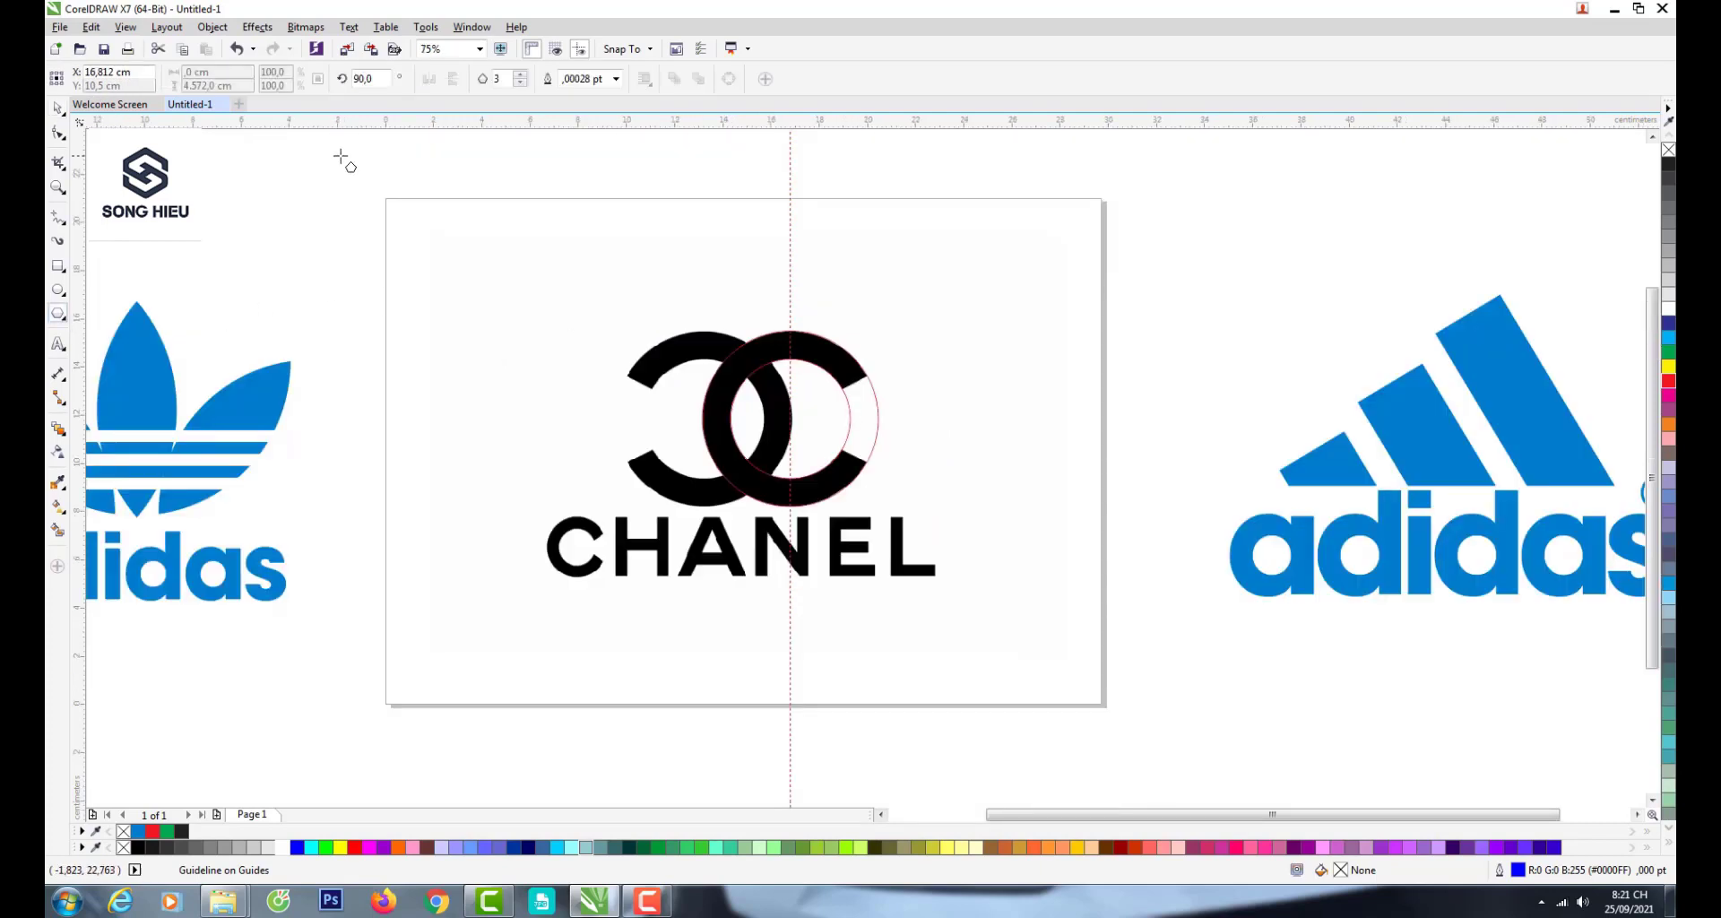
left_click(519, 77)
left_click_drag(587, 309, 652, 394)
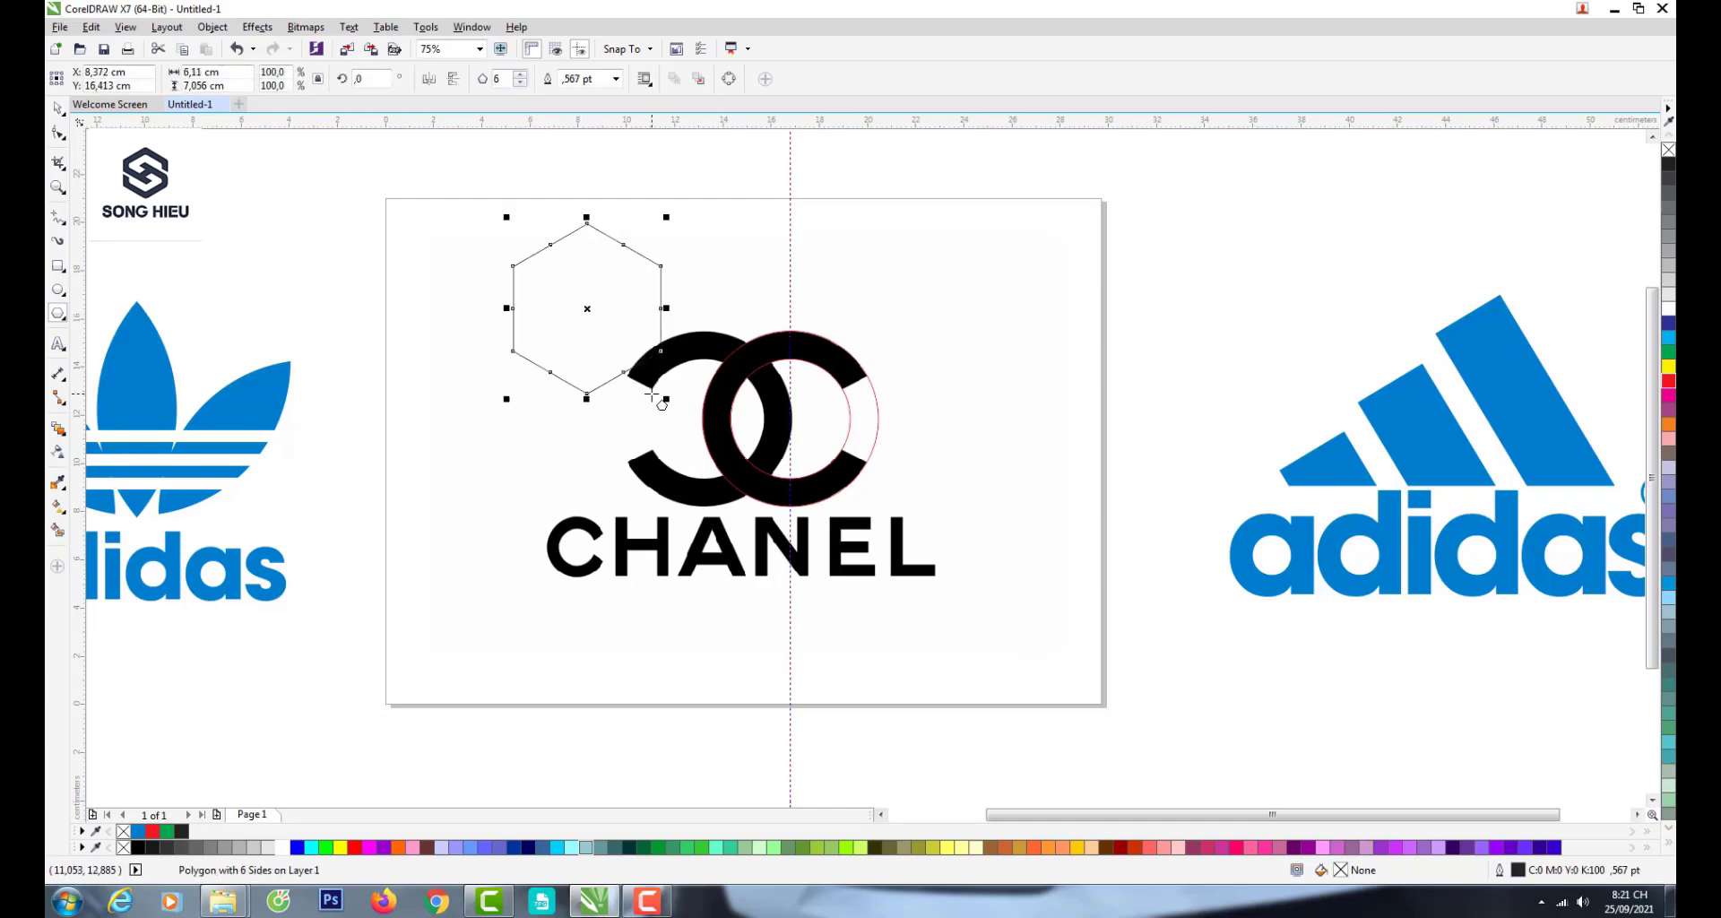
key("Delete")
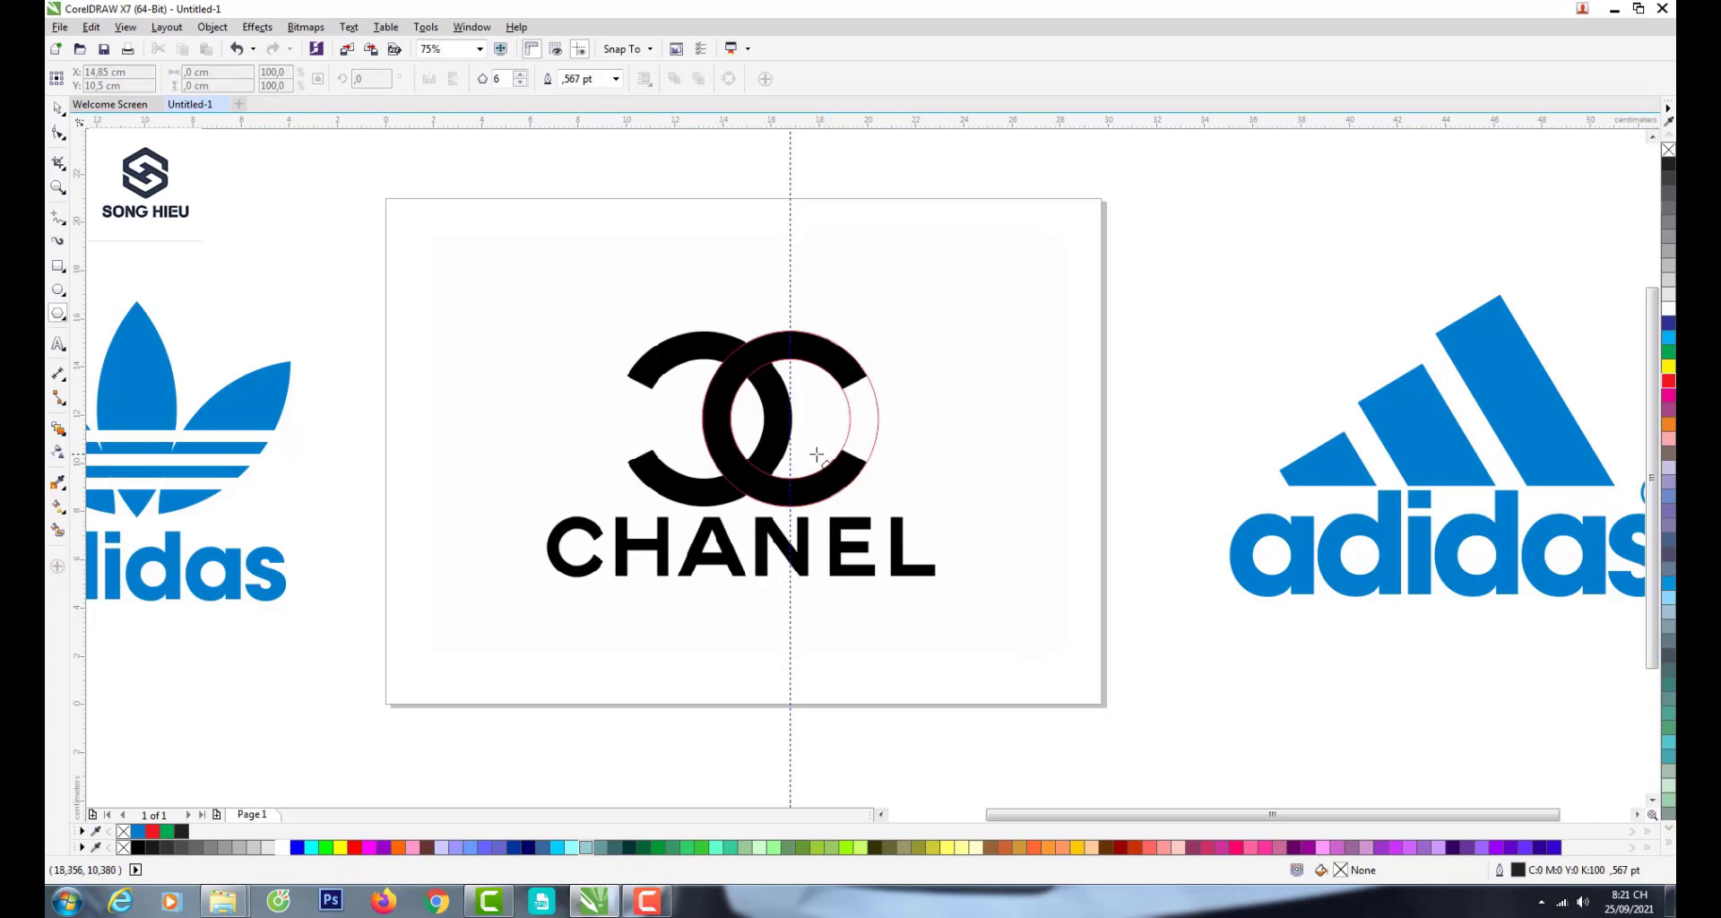
left_click_drag(791, 417, 875, 403)
scroll(872, 397, "up", 3)
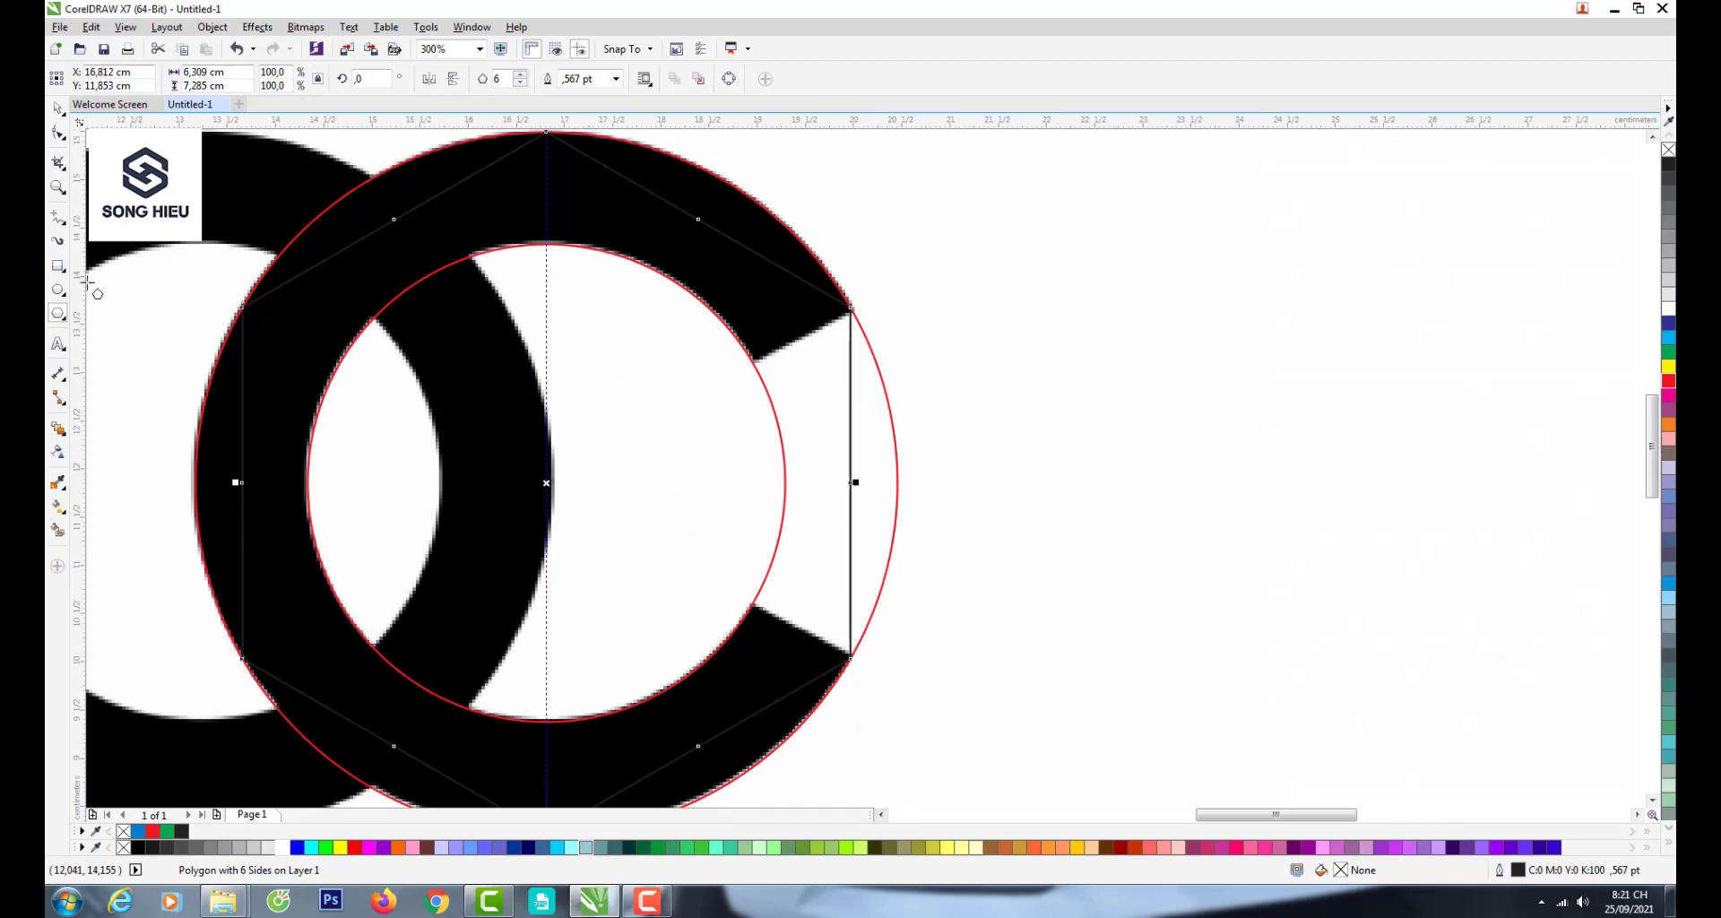
- Draw a closed straight-line shape from the circles' center through the hexagon's two right corners and beyond the C's opening, about 6.99 by 4.49 cm
left_click(58, 217)
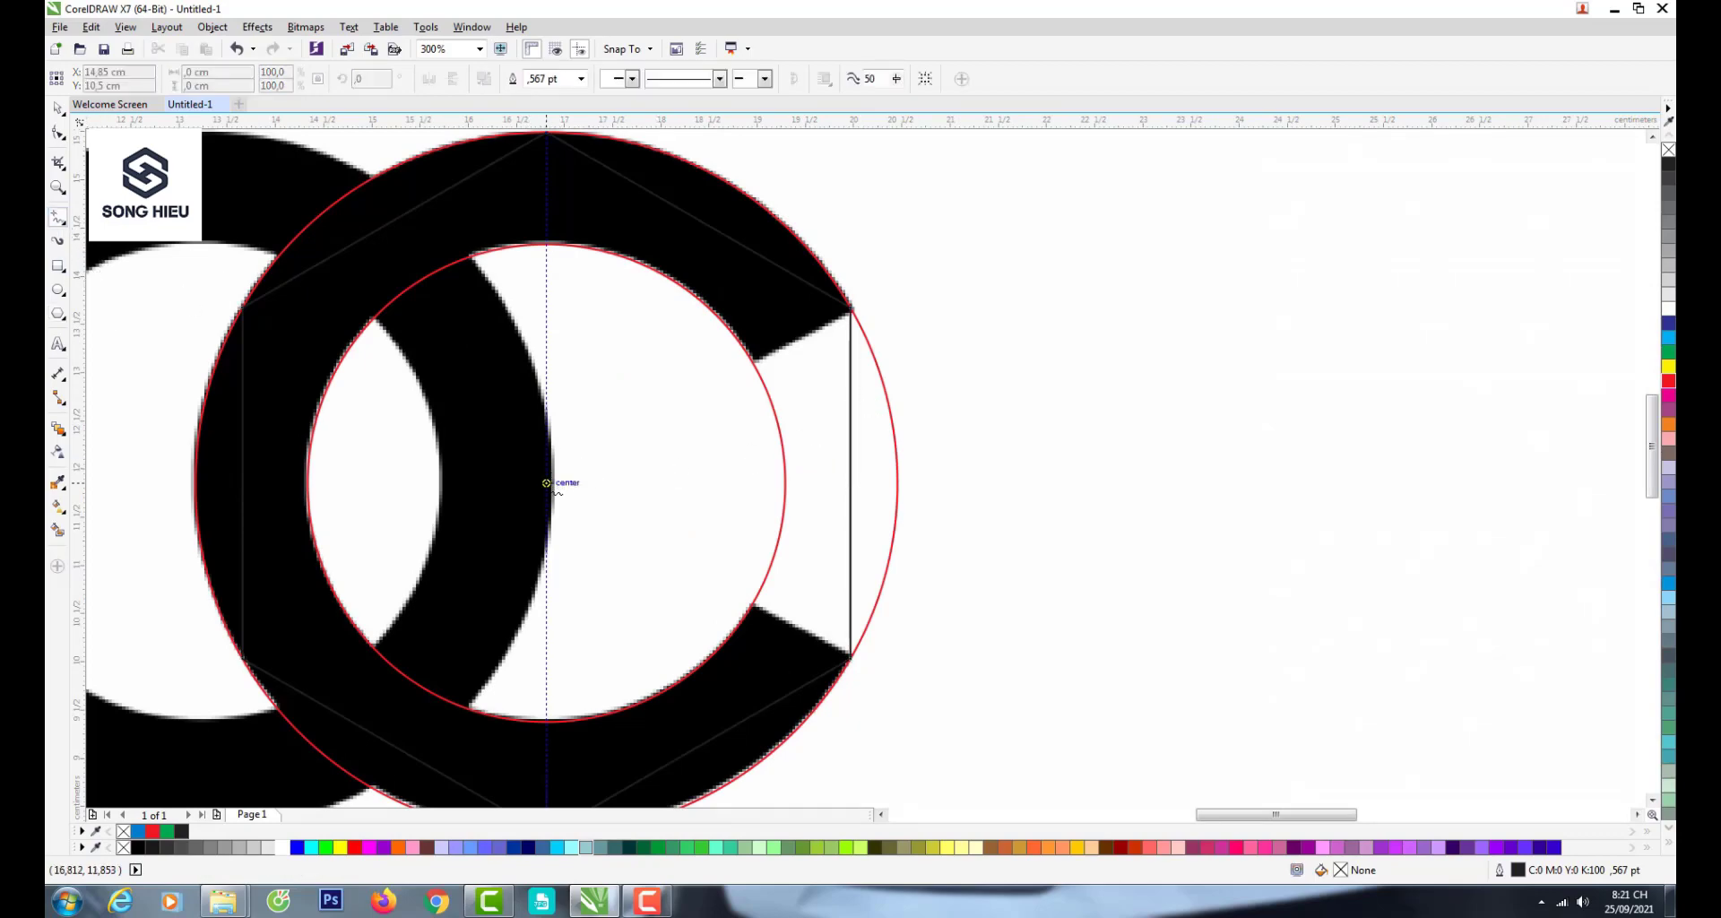
left_click(547, 483)
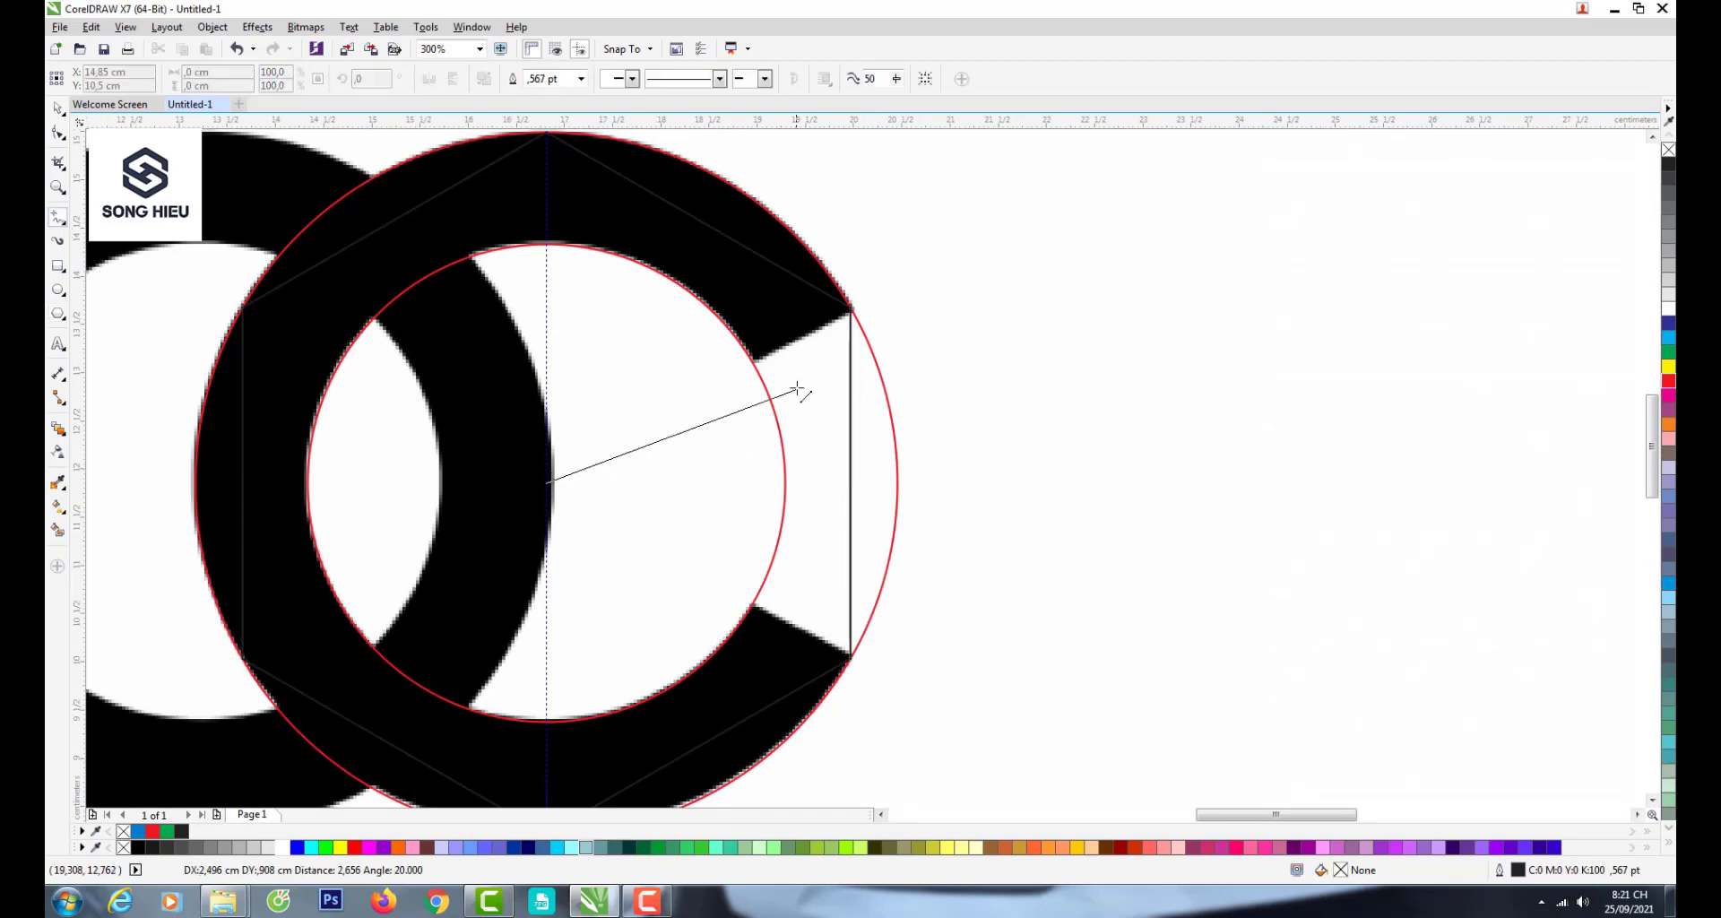
double_click(849, 308)
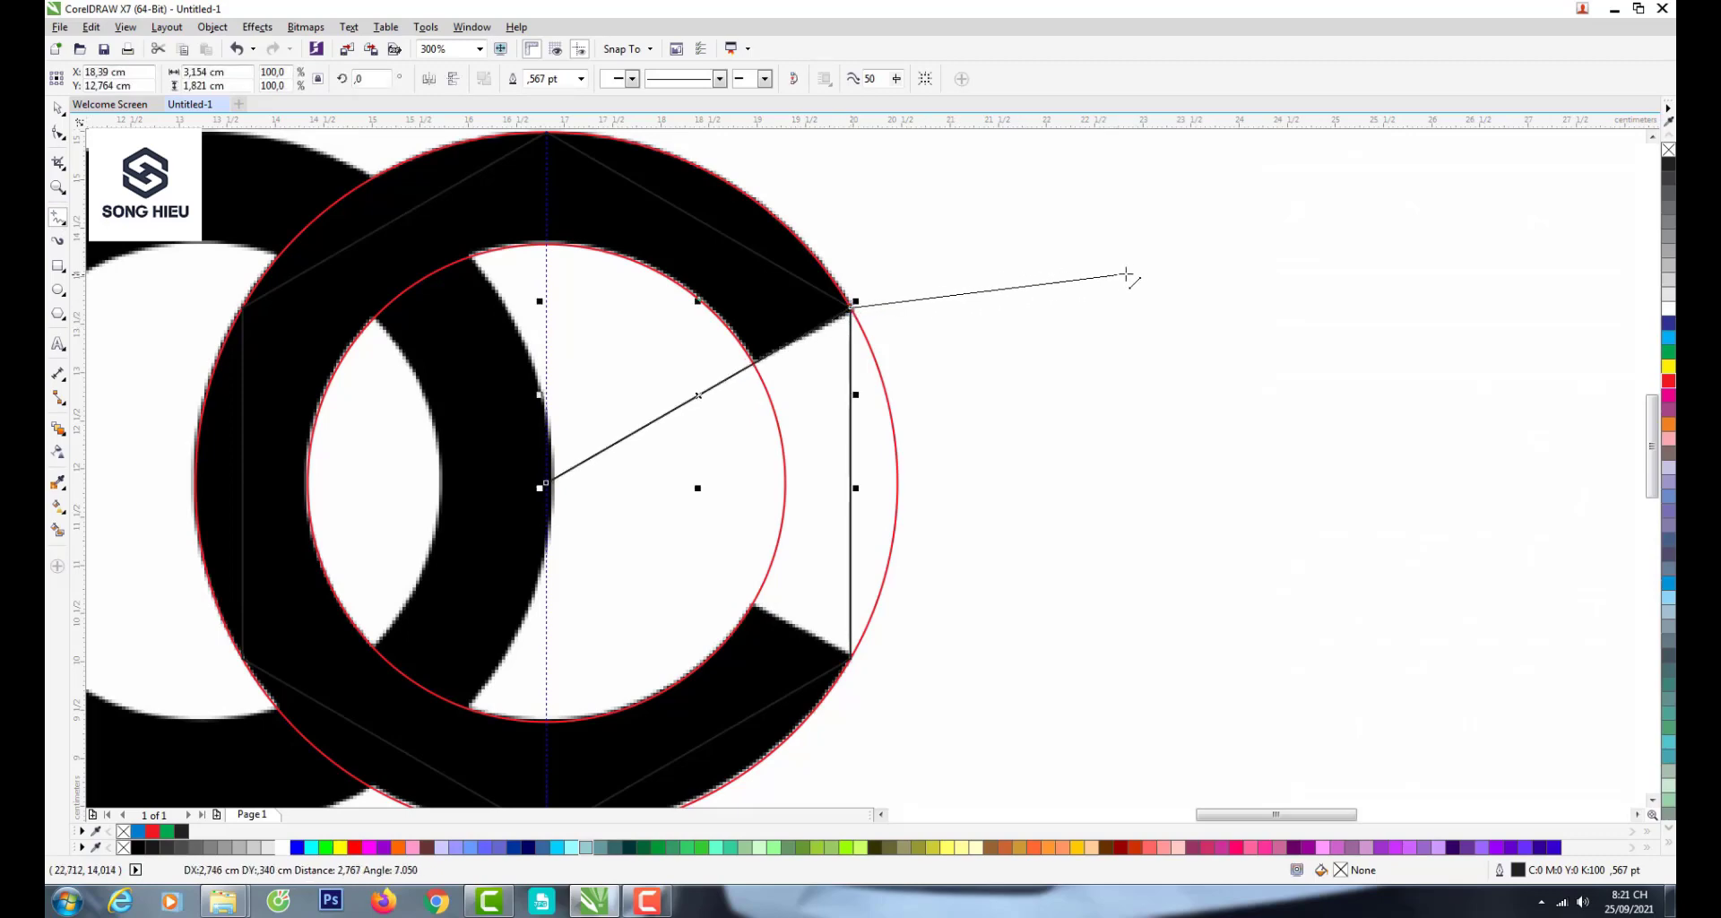
left_click(1219, 283)
left_click(1178, 715)
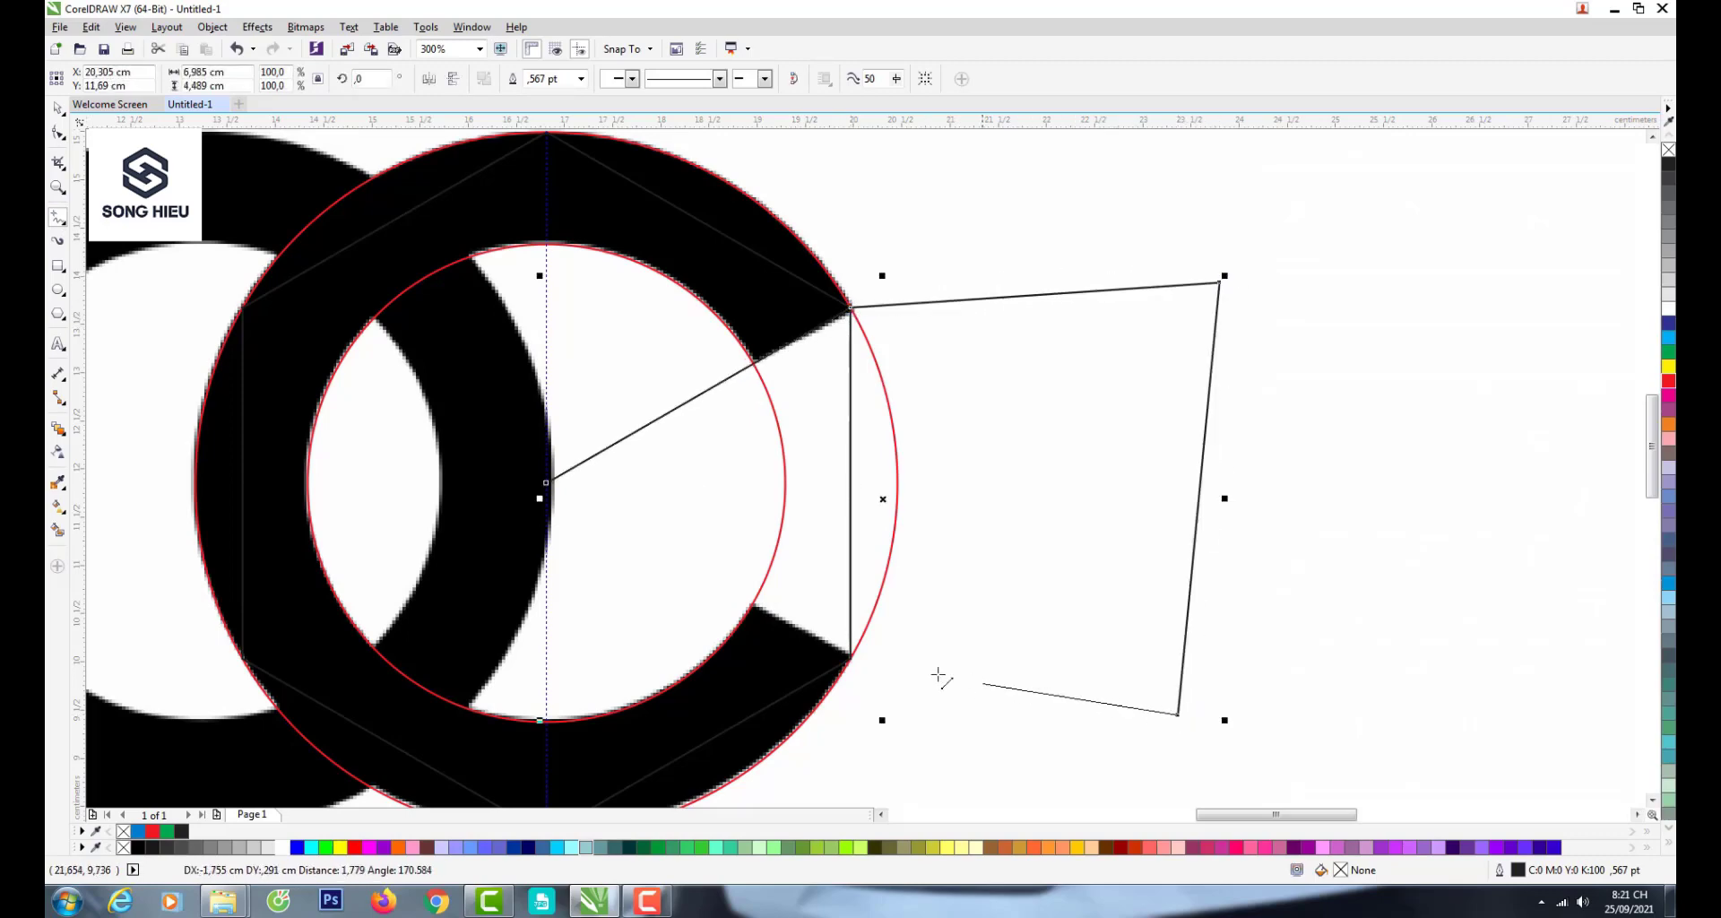
left_click(851, 659)
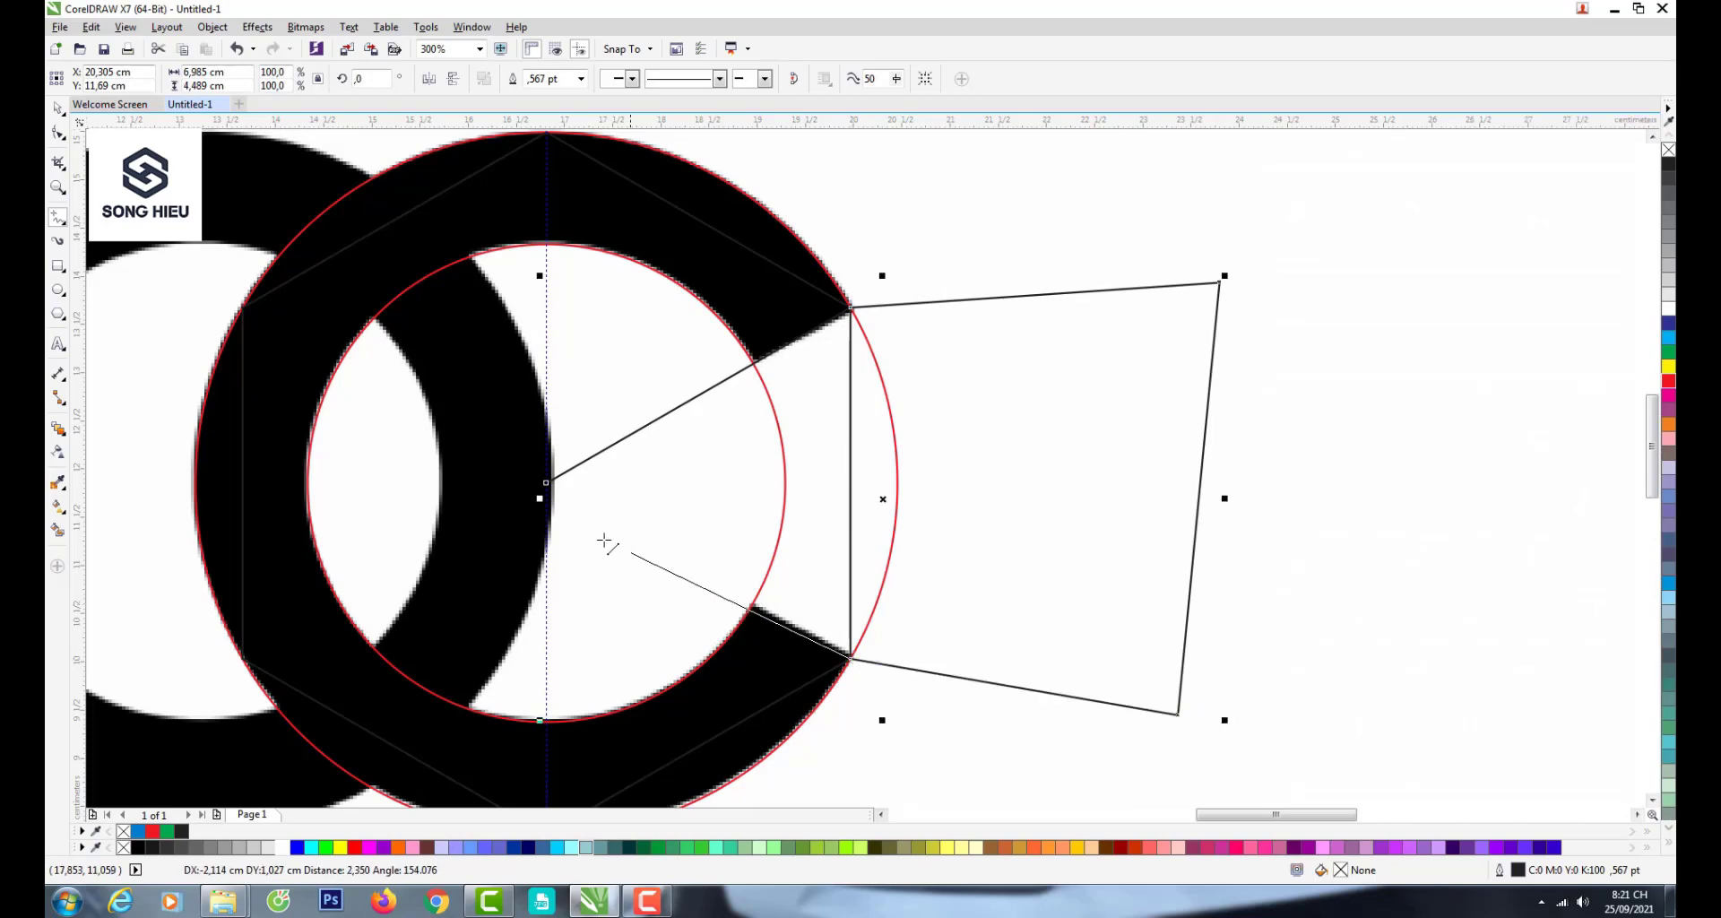
left_click(549, 485)
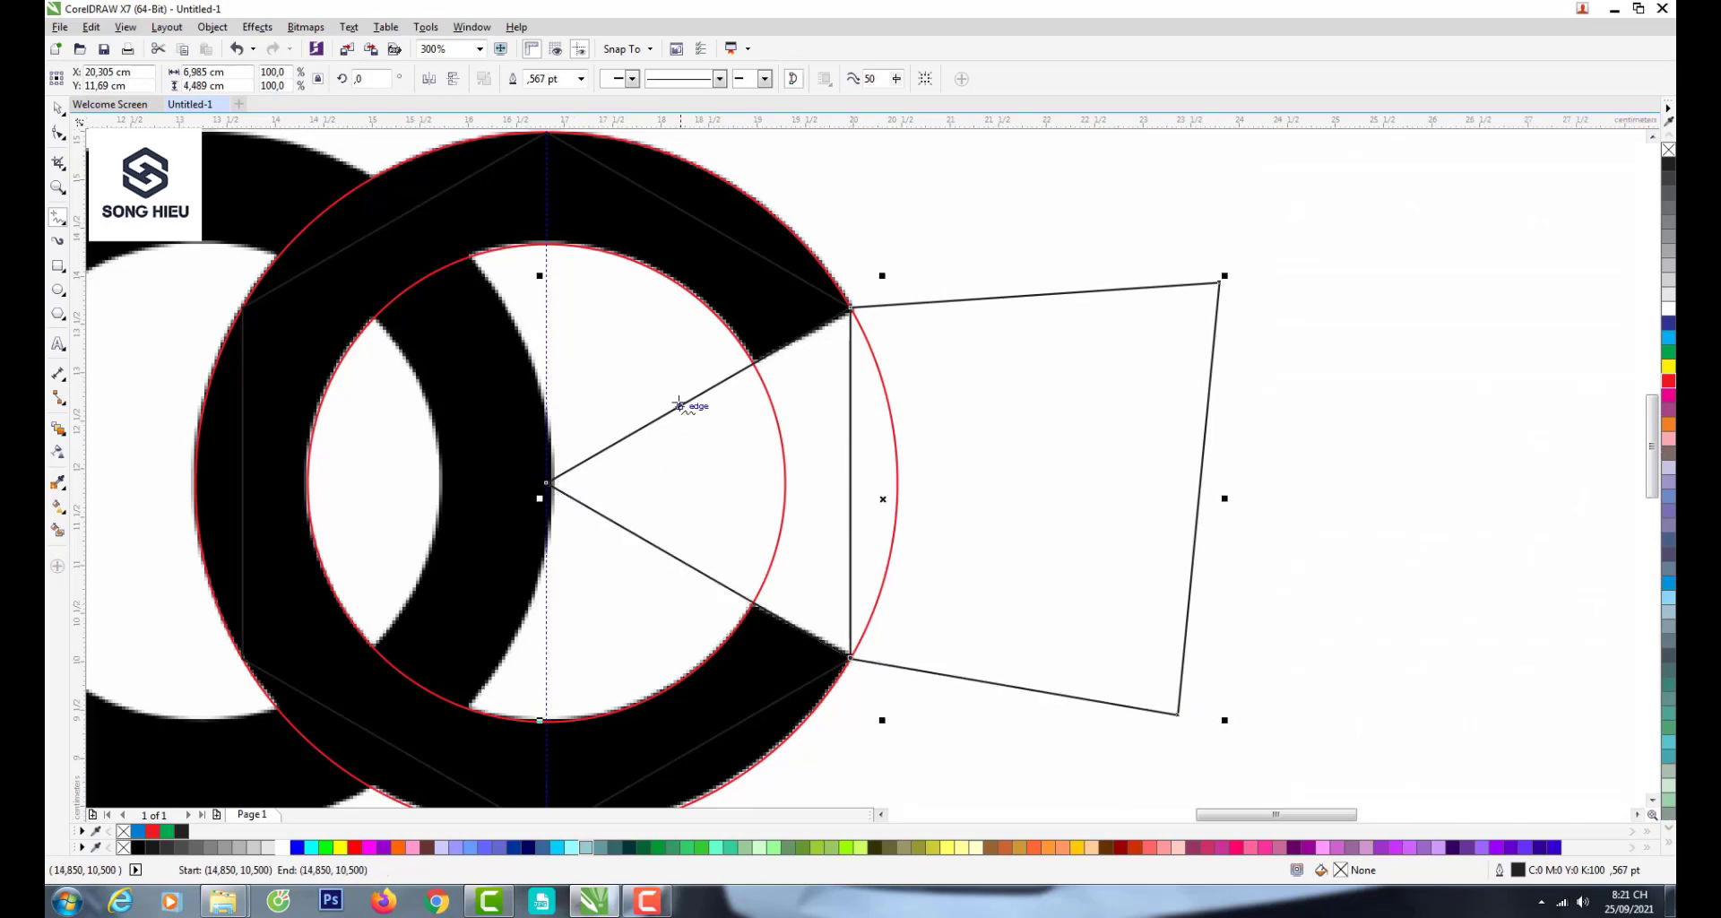
key("space")
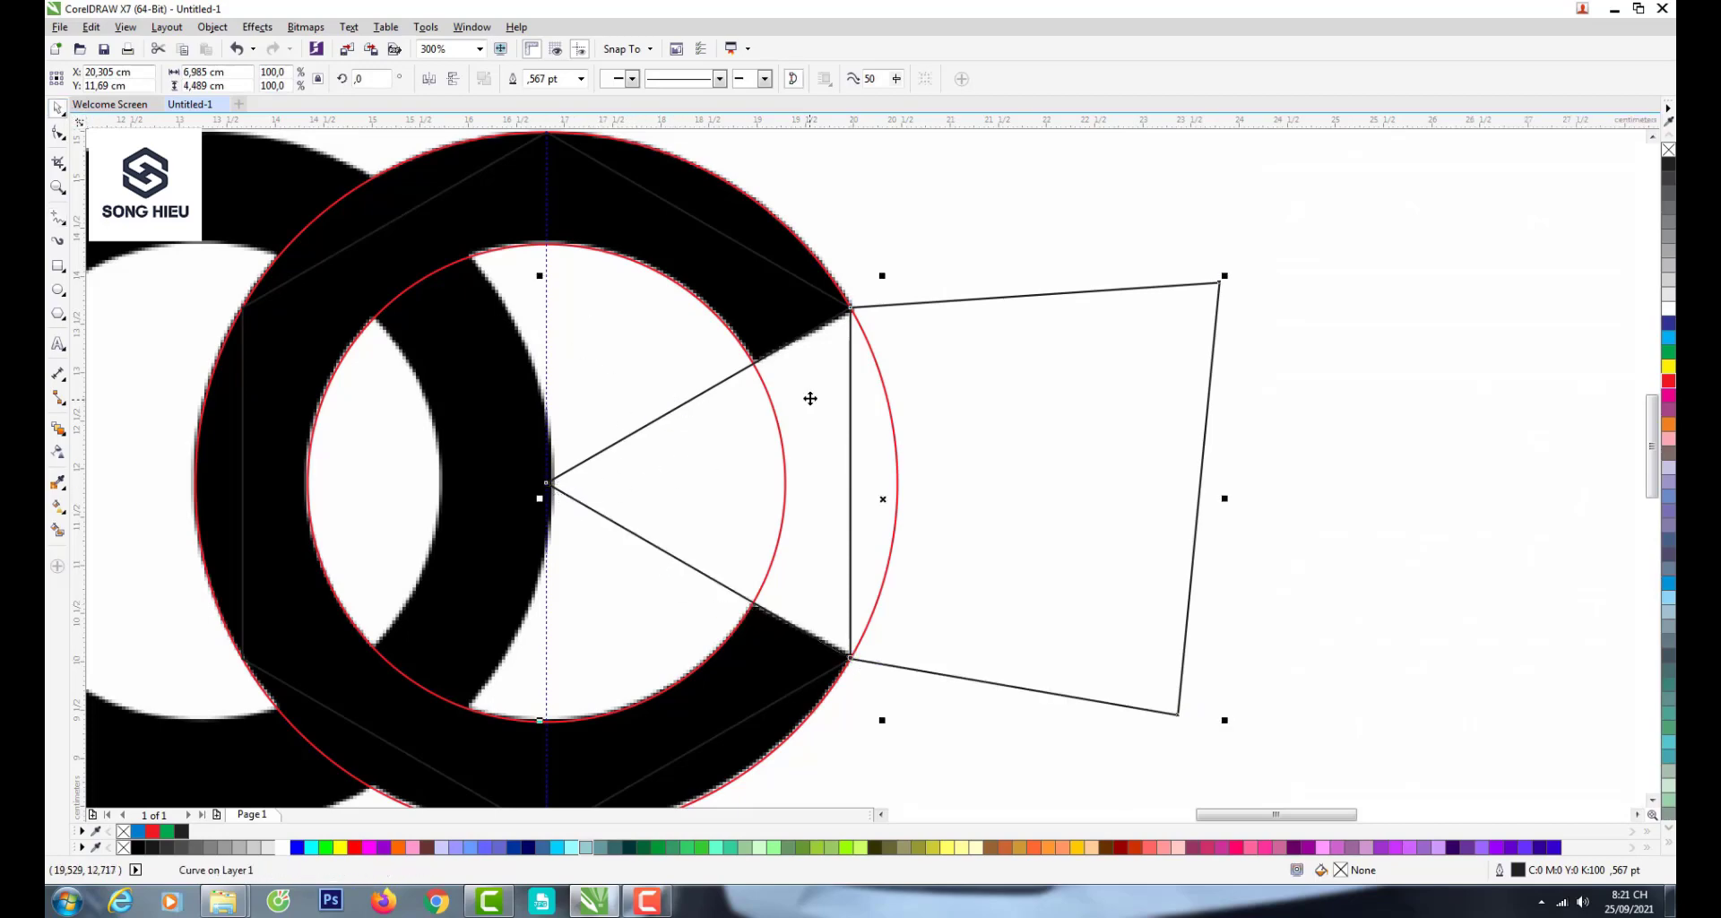
scroll(811, 398, "down", 2)
scroll(811, 398, "up", 2)
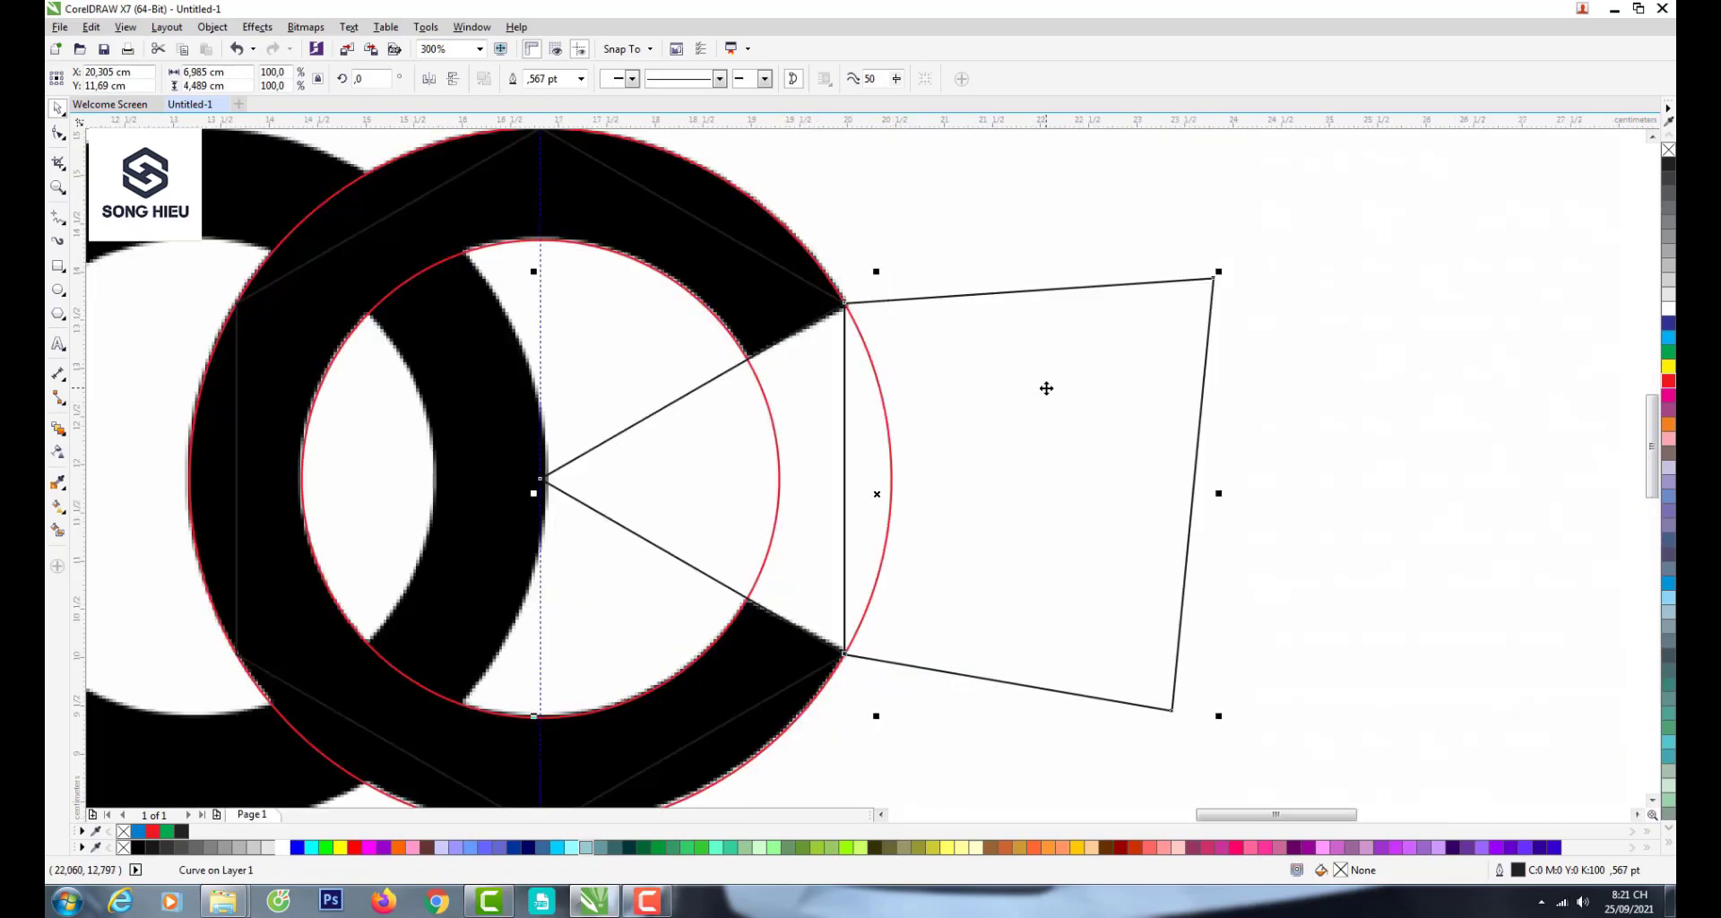
- Delete the six-sided polygon around the red circles
key("F10")
left_click(664, 192)
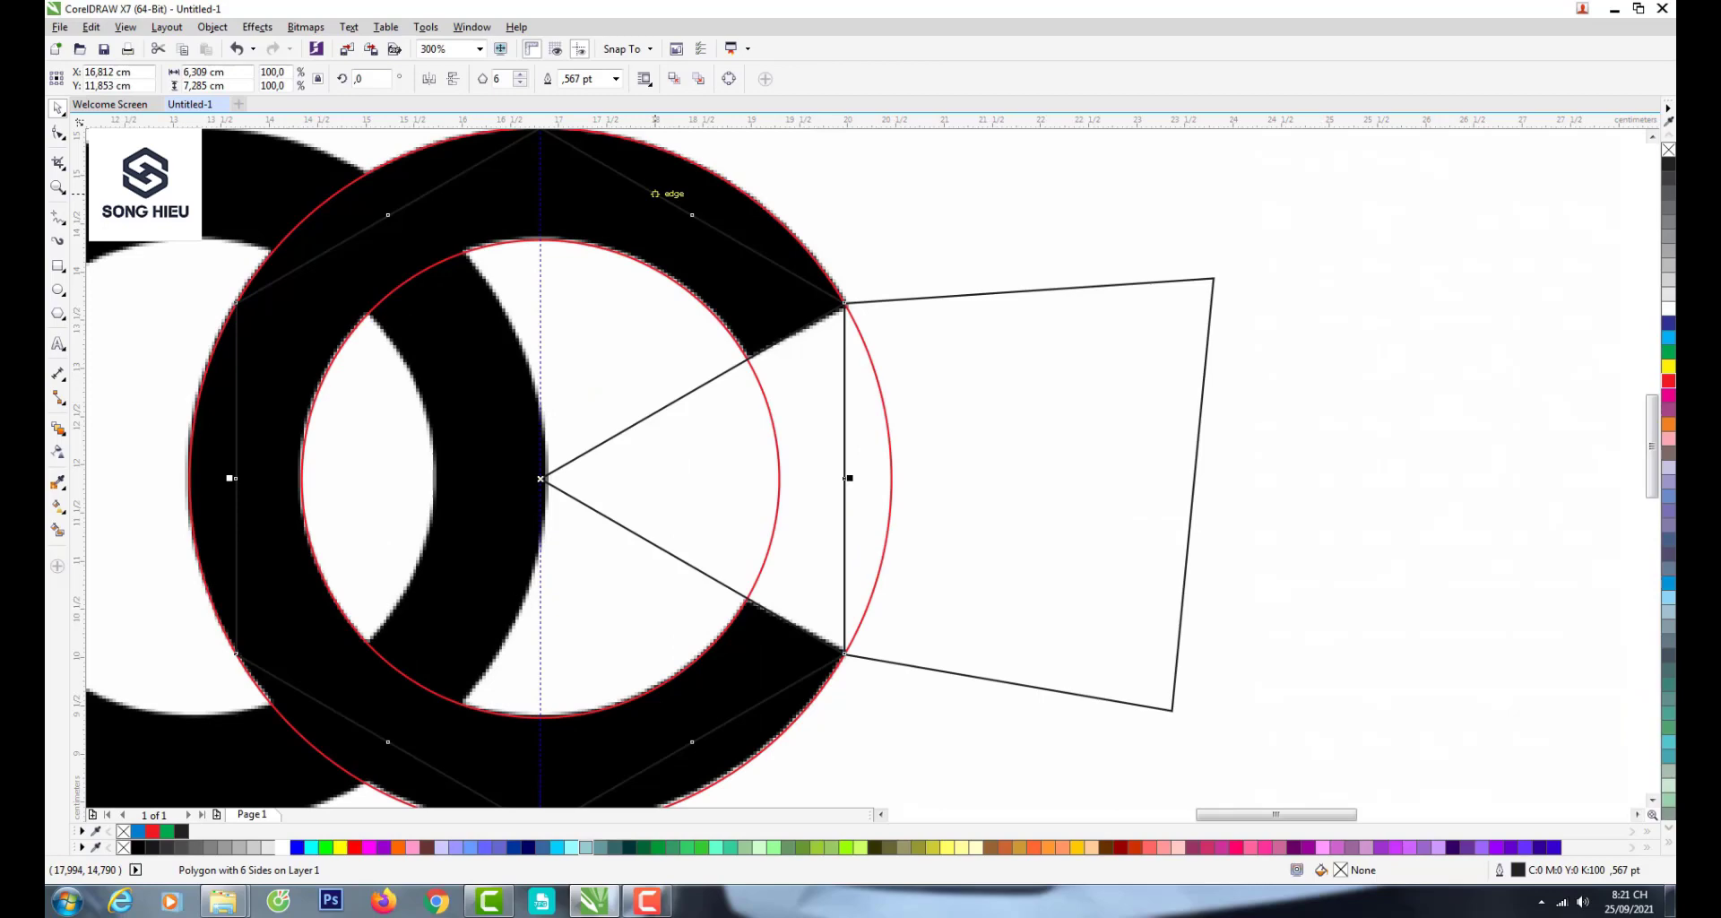
scroll(669, 288, "down", 2)
right_click(645, 314)
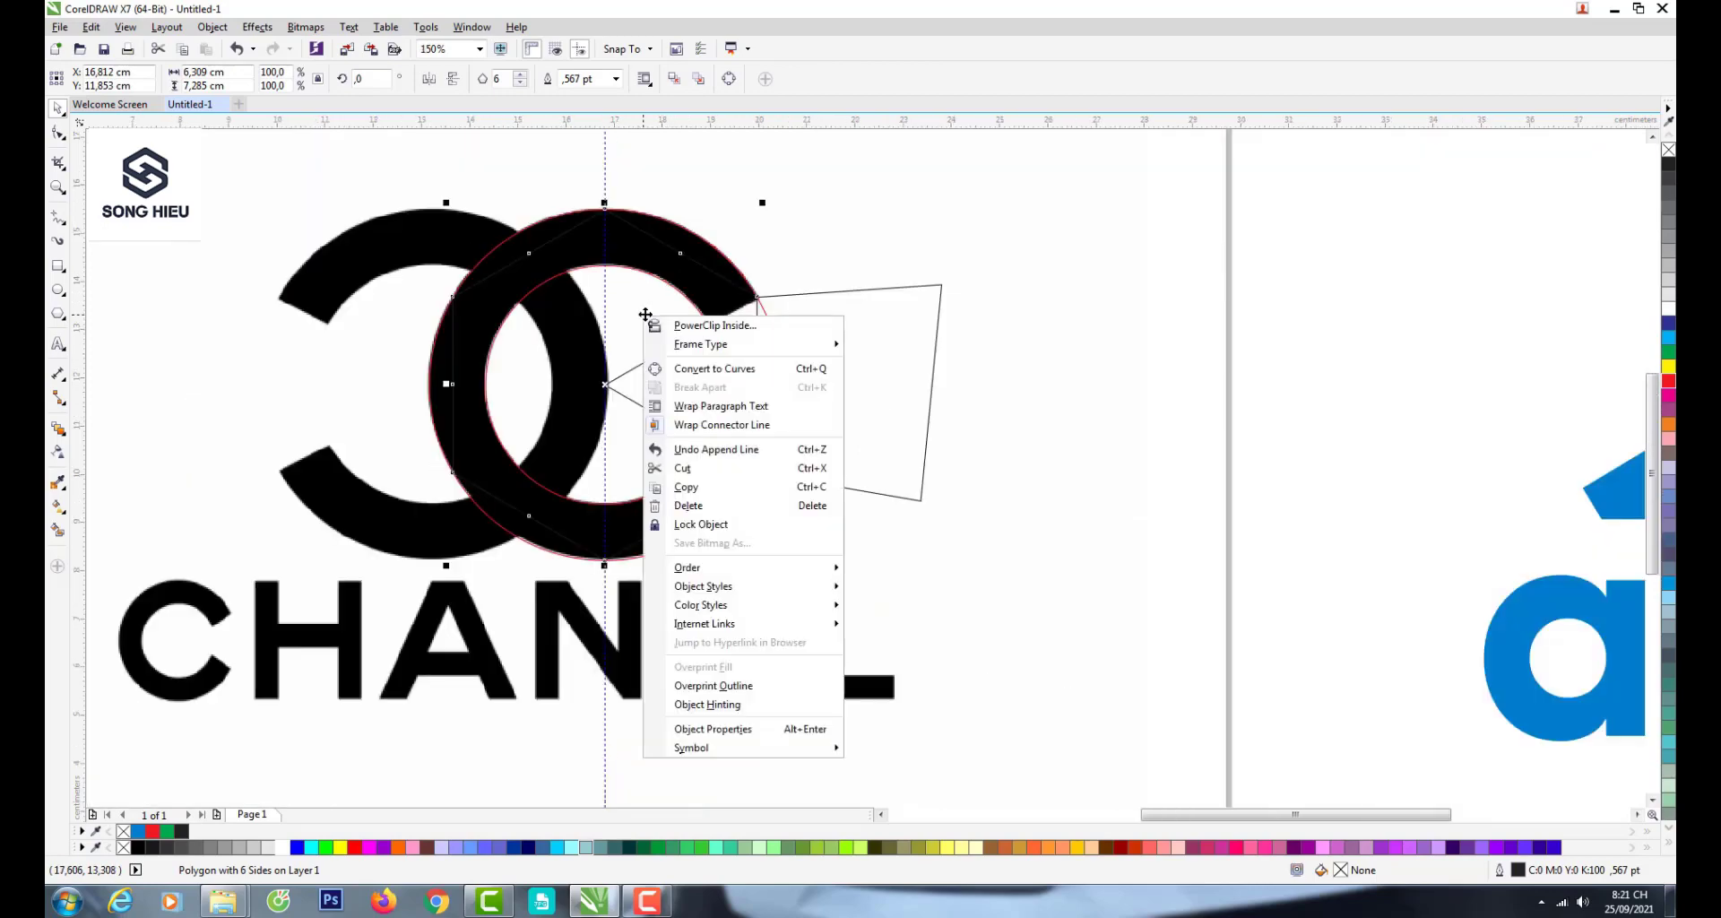
left_click(697, 505)
key("space")
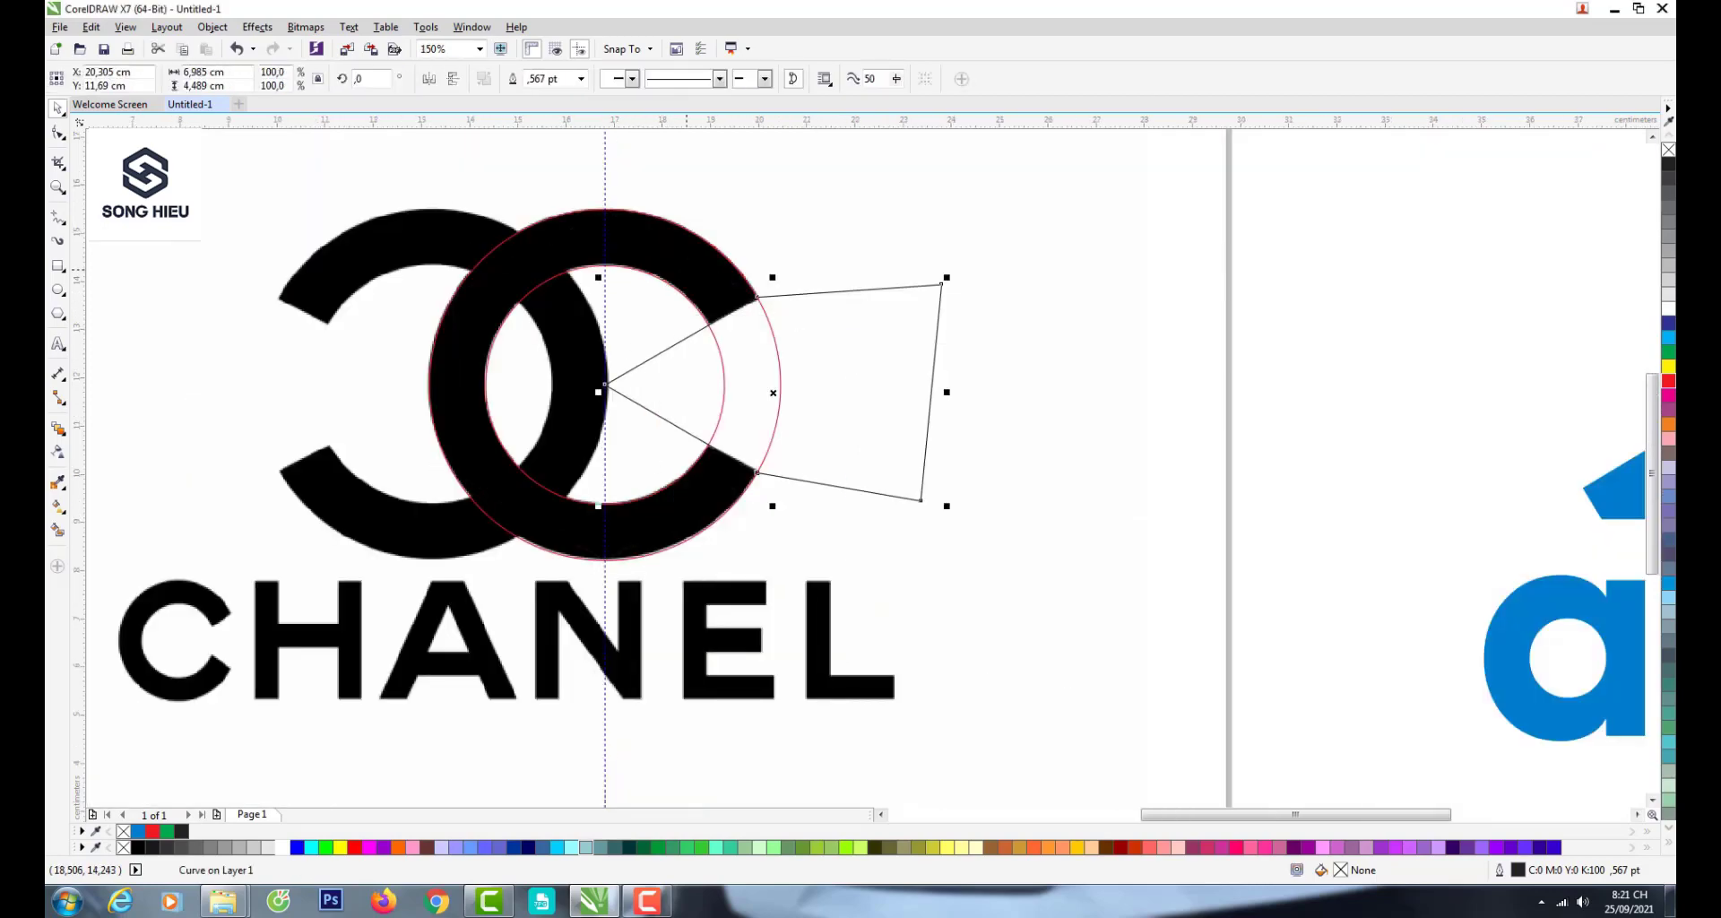
- Combine the inner and outer red circles into a single ring
left_click(725, 357)
left_click(717, 346)
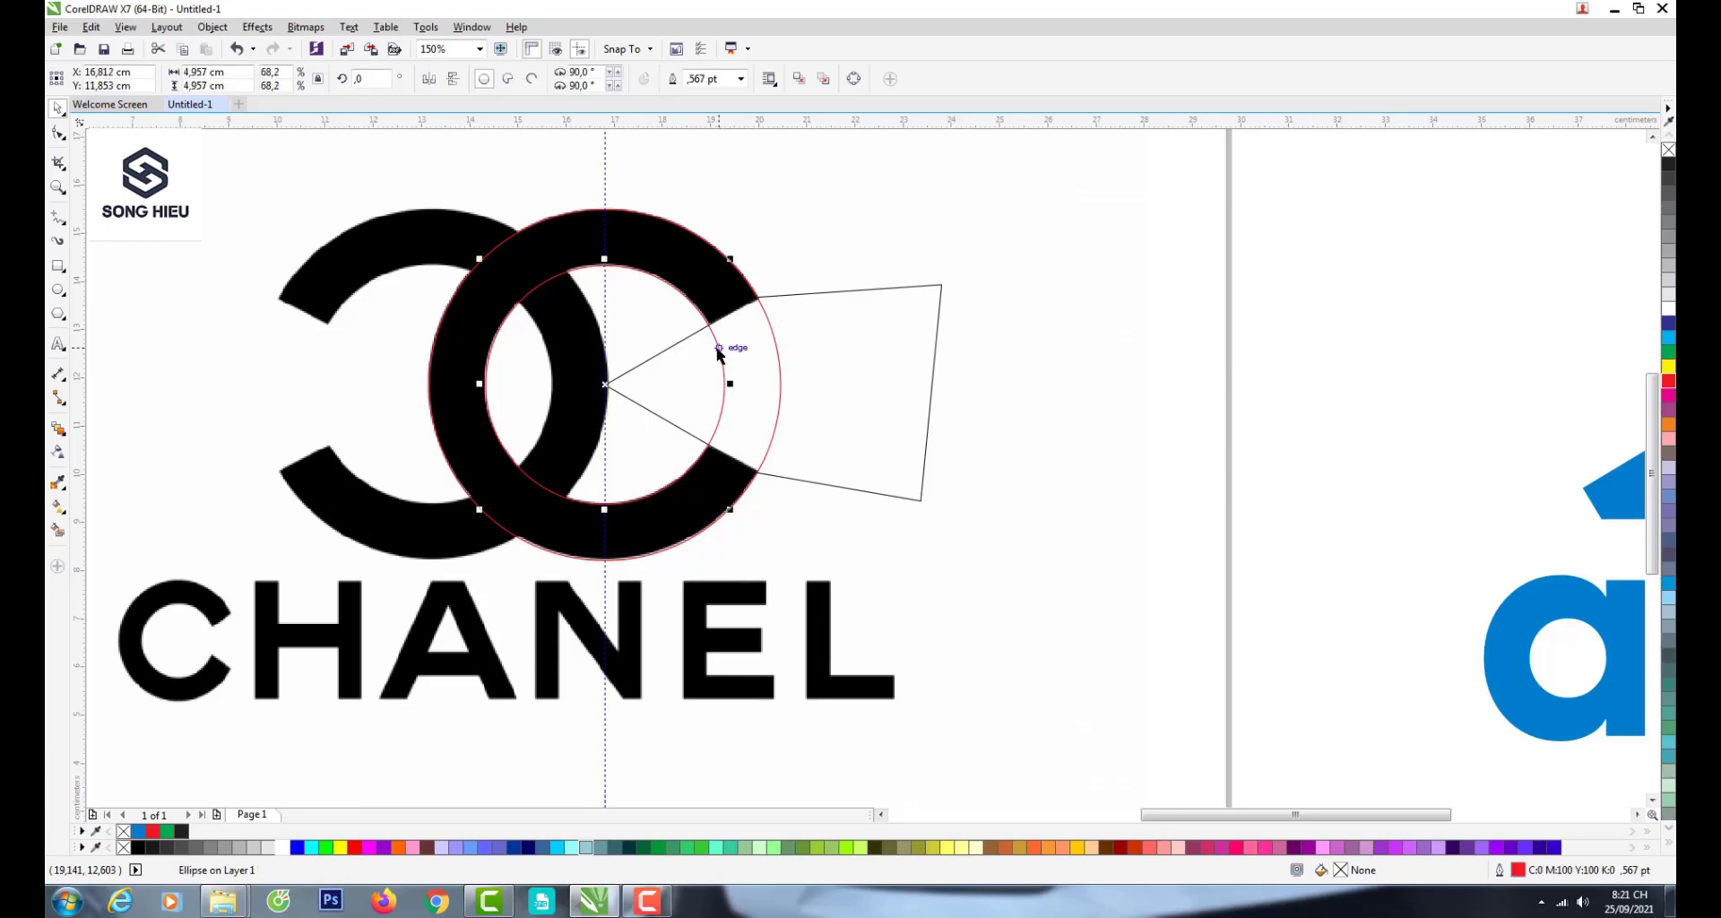
left_click(771, 318, "shift")
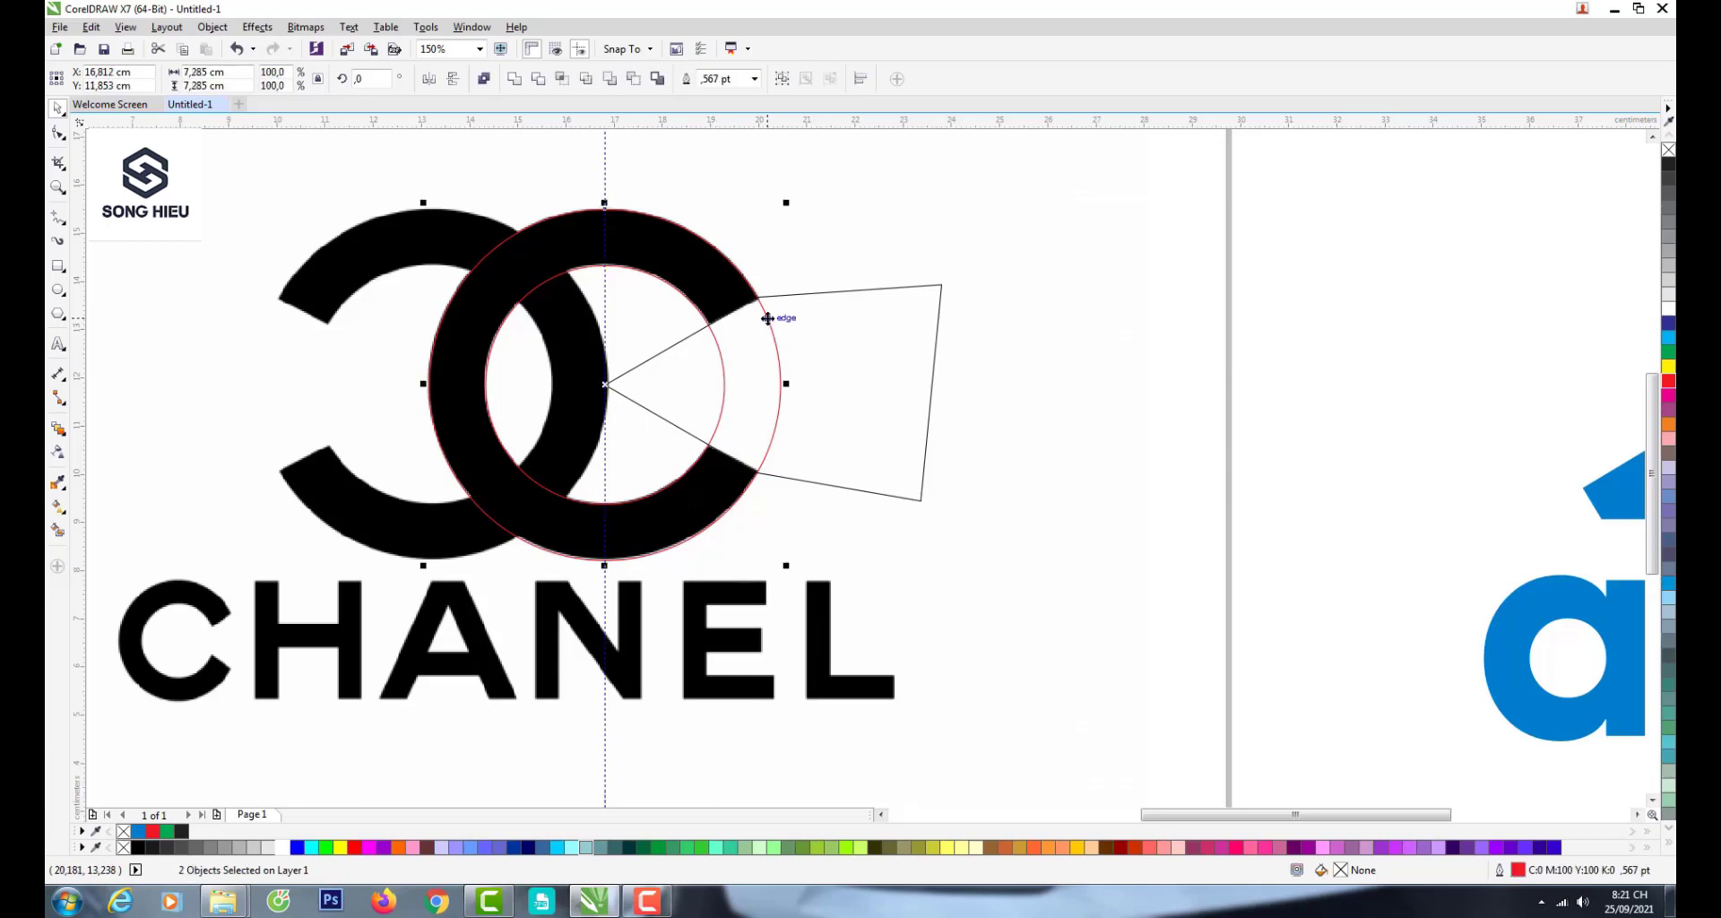
left_click(485, 79)
- Cut the C's opening out of the red ring with the straight-line shape, using Back Minus Front
left_click(904, 341)
left_click(904, 342)
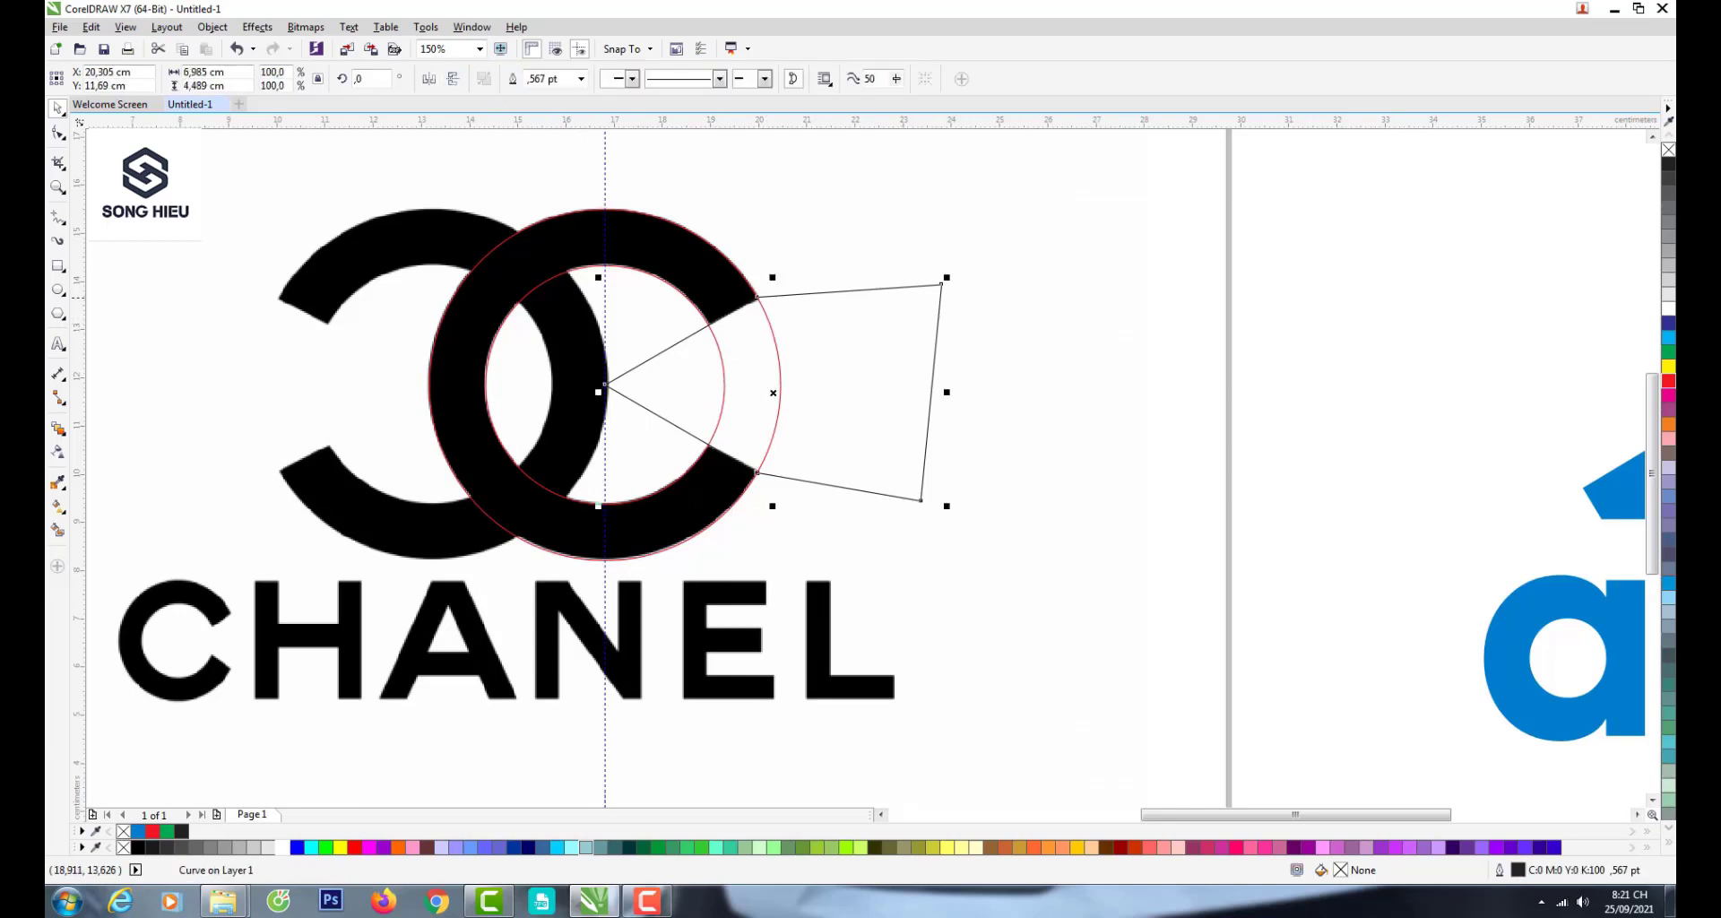
left_click(686, 245, "shift")
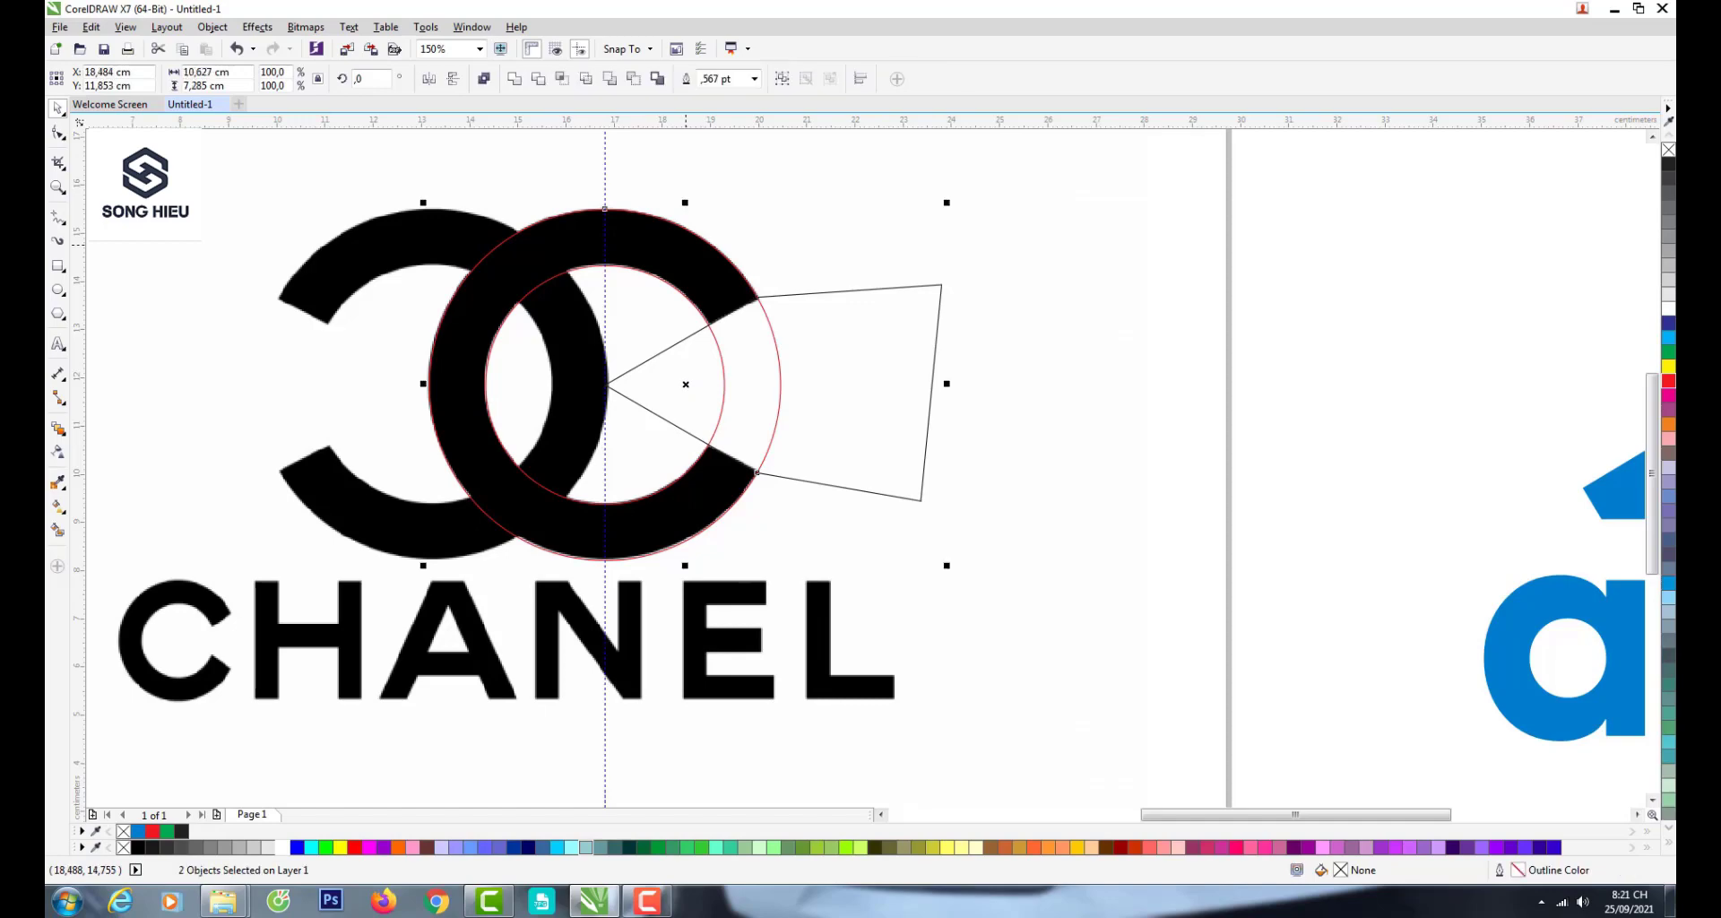
left_click(634, 79)
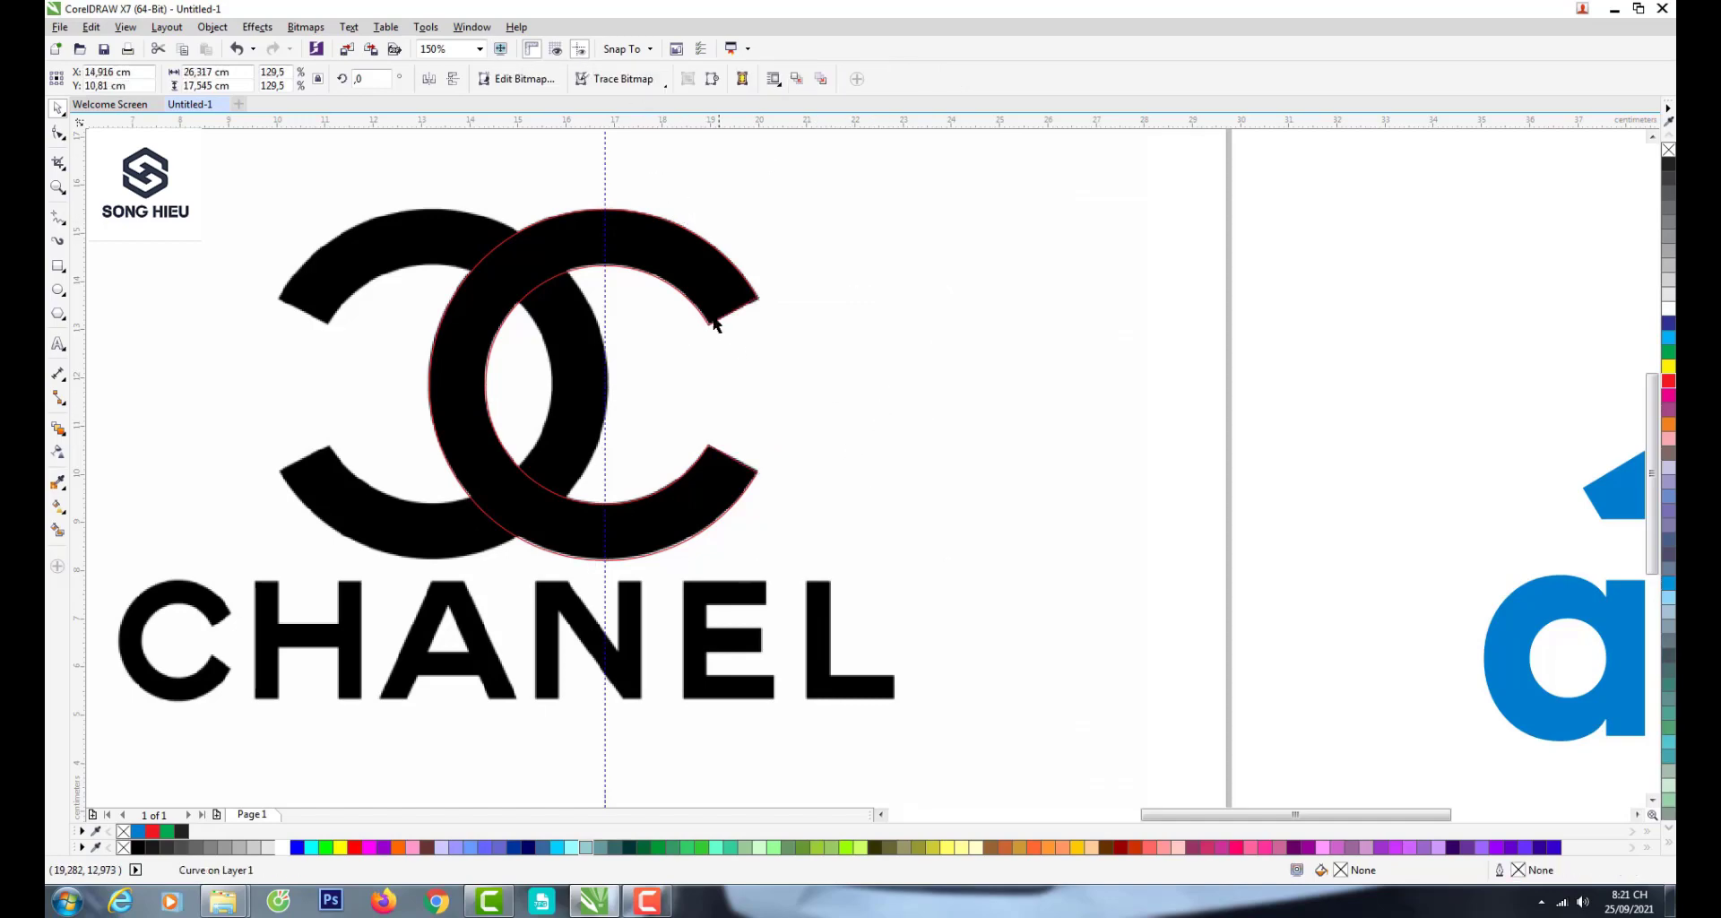
- Create a horizontally mirrored copy of the red C outline and position it over the reference logo's backward-facing C
left_click_drag(759, 385, 289, 384)
scroll(525, 411, "down", 1)
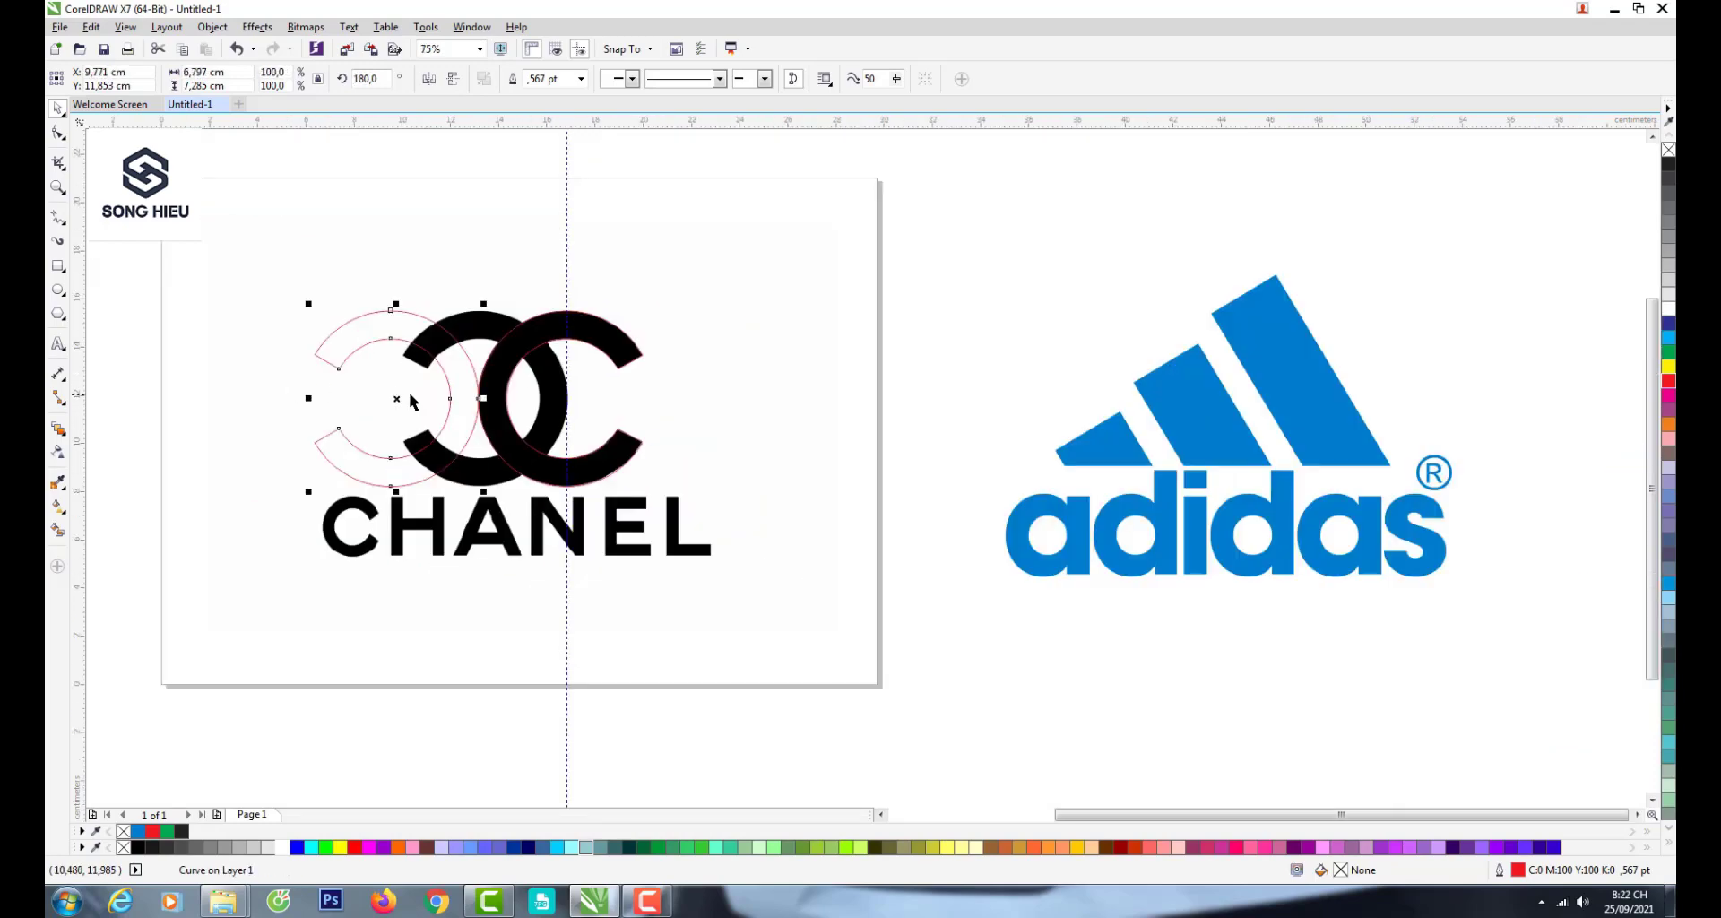
scroll(412, 401, "up", 1)
scroll(412, 442, "up", 1)
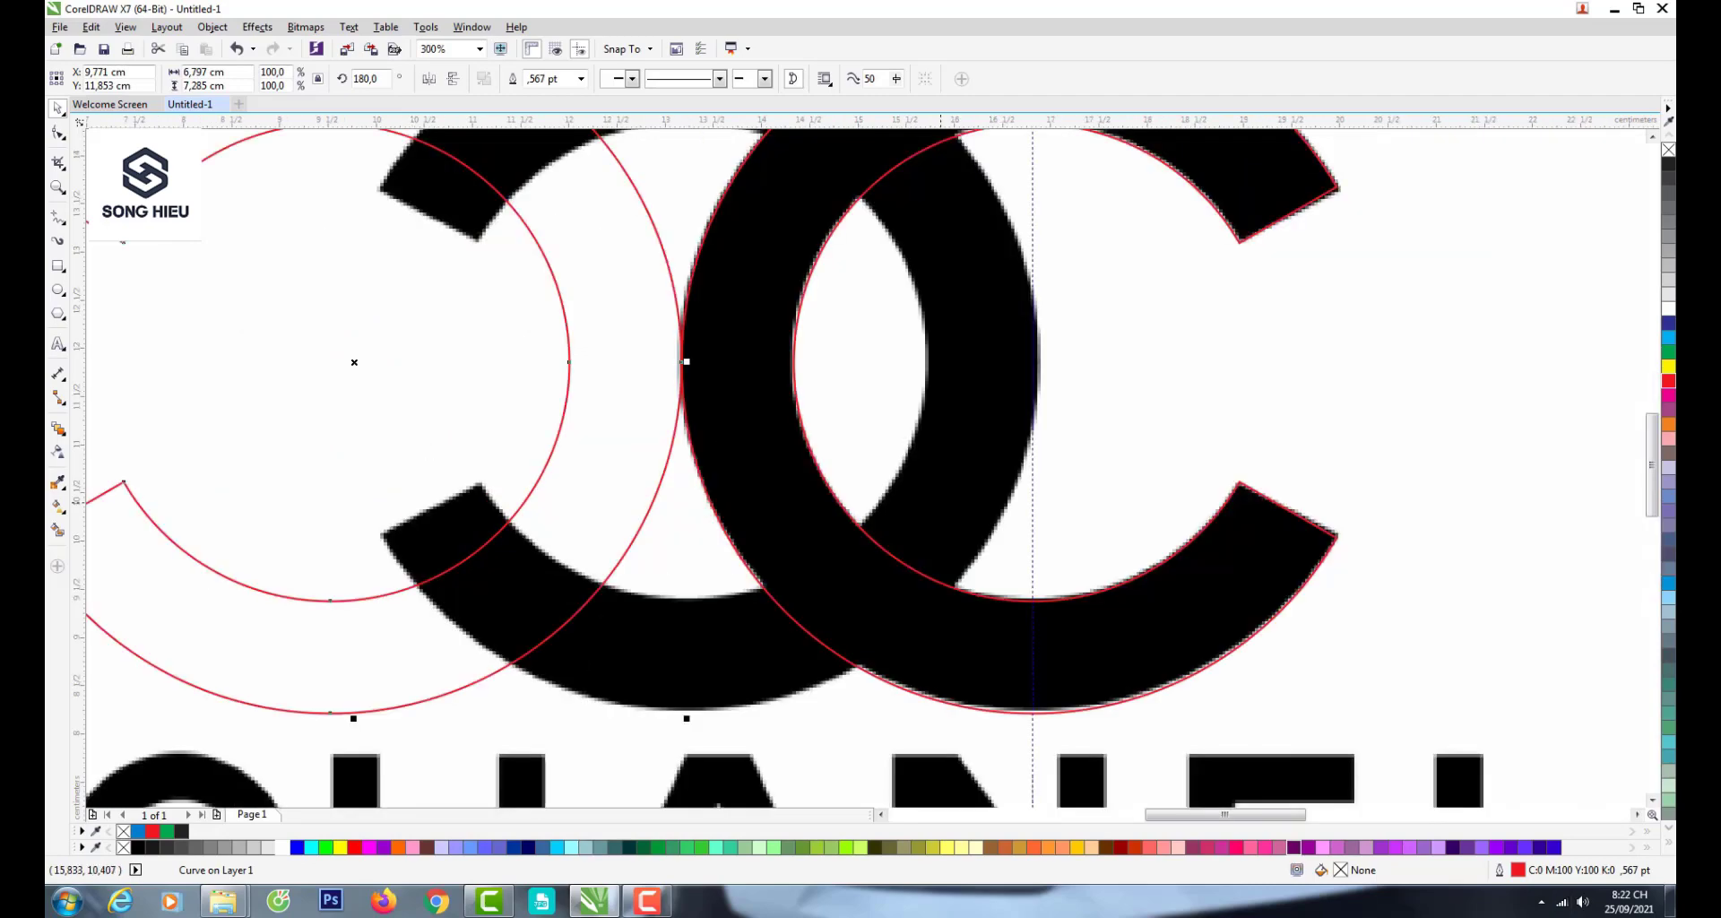
scroll(941, 500, "down", 1)
left_click_drag(645, 431, 812, 437)
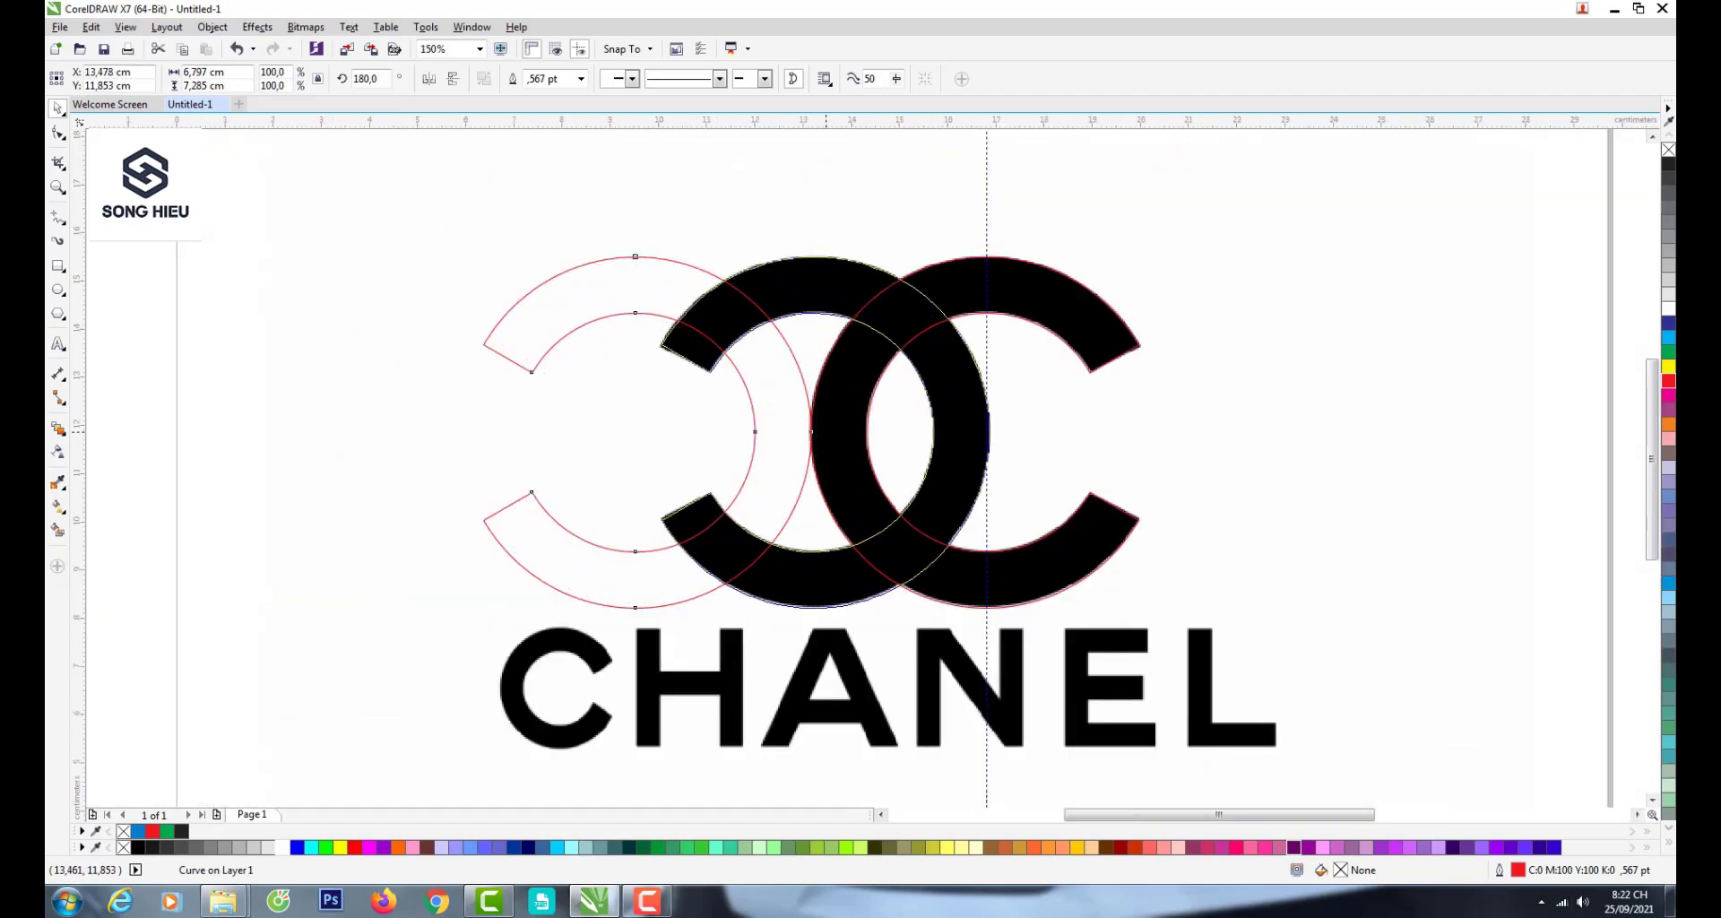
left_click_drag(812, 437, 812, 438)
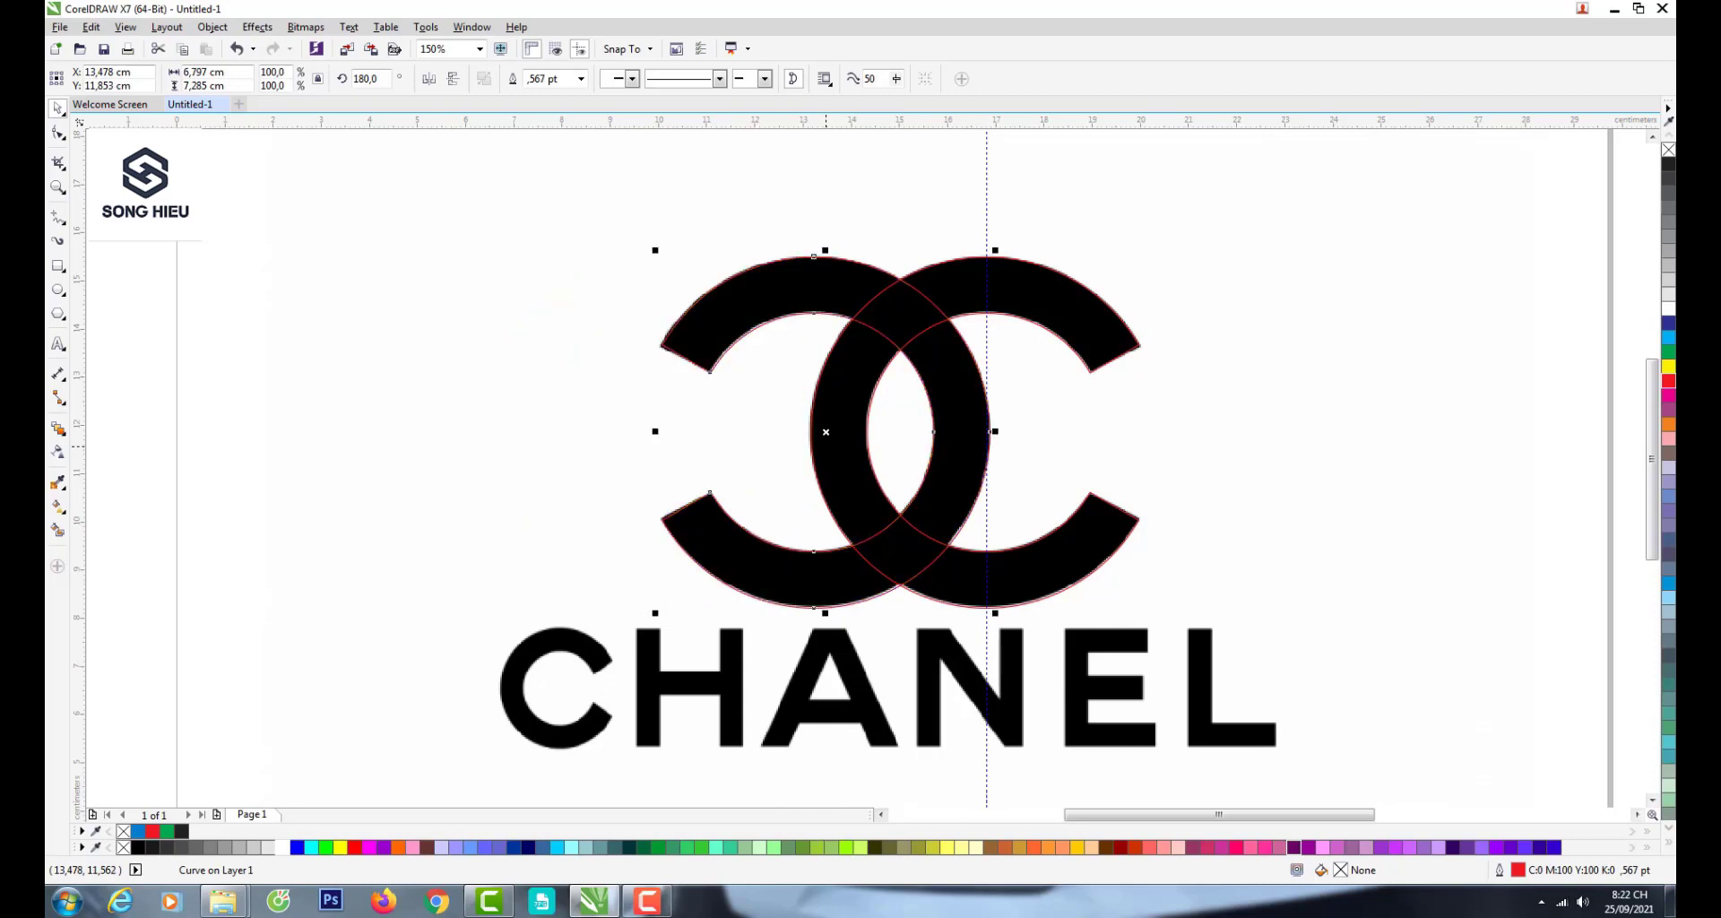
- Add the artistic text "CHANEL" in Arial 24 pt below the reference wordmark
scroll(742, 417, "down", 1)
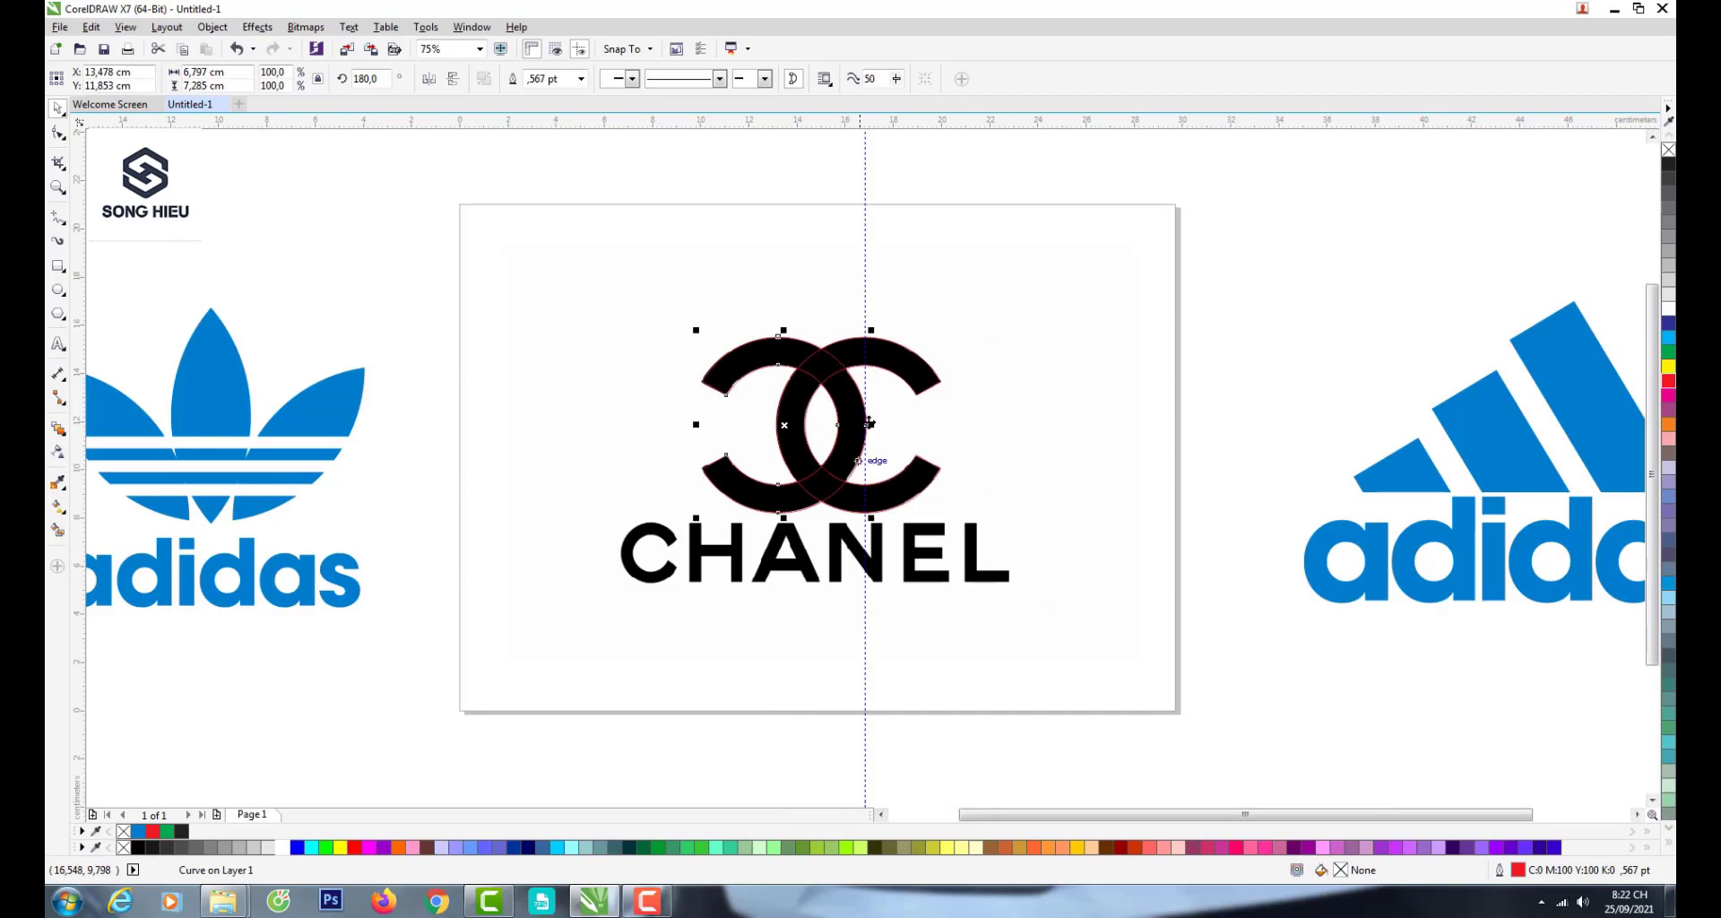
scroll(877, 377, "up", 1)
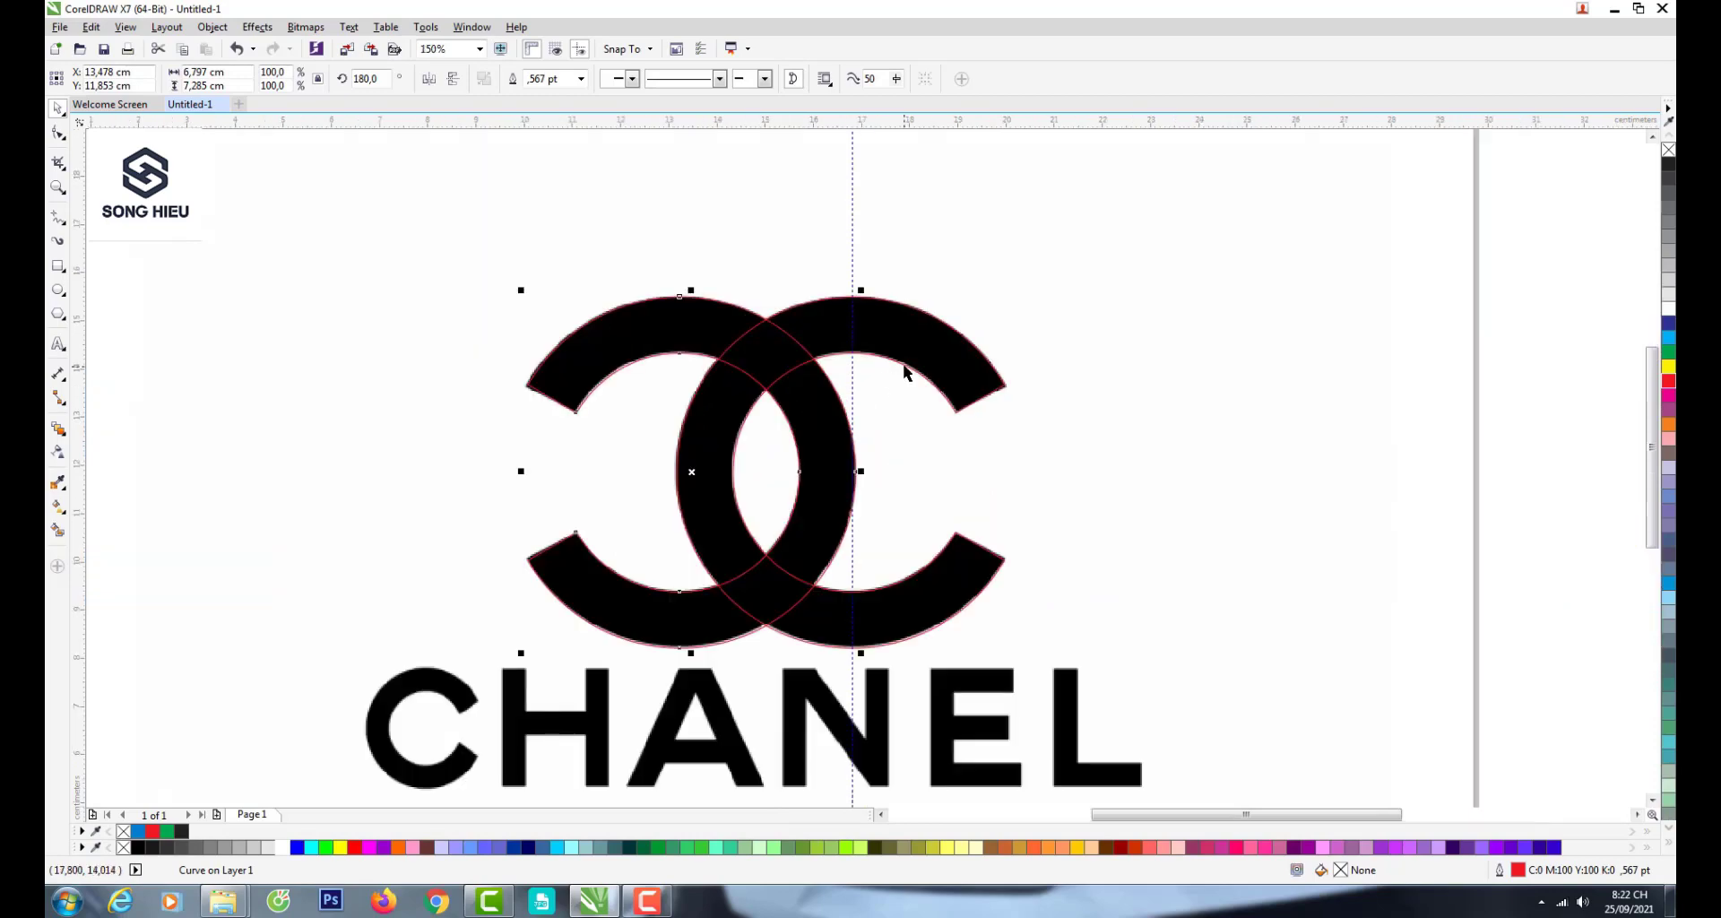
scroll(852, 392, "down", 1)
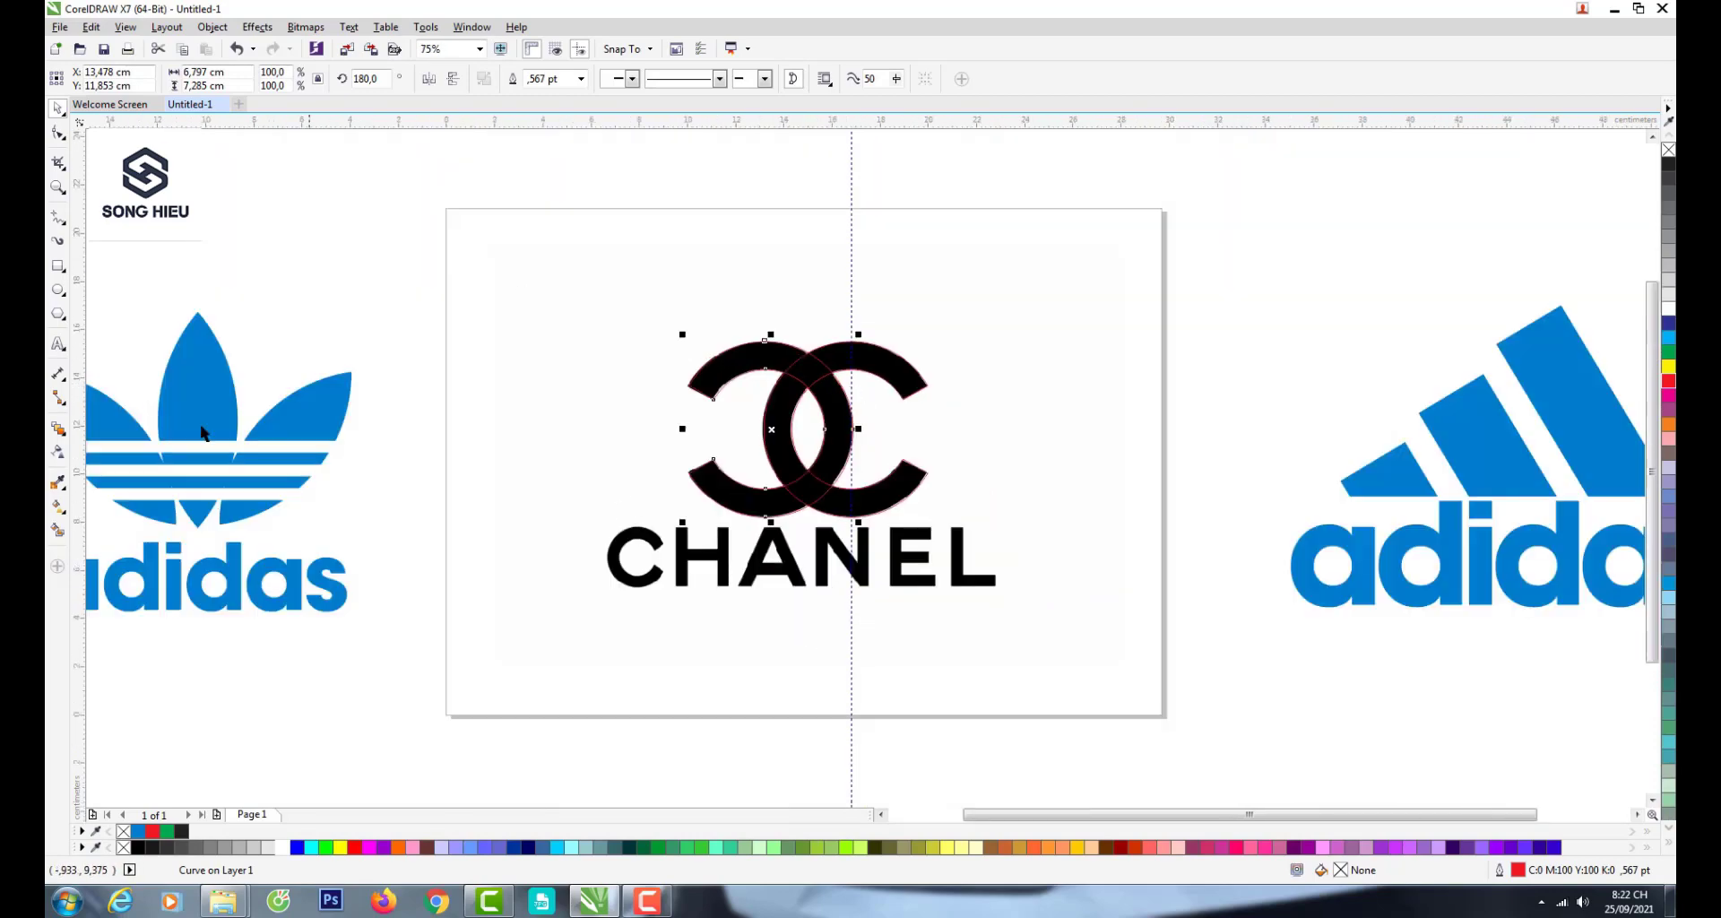
left_click(58, 343)
left_click(726, 652)
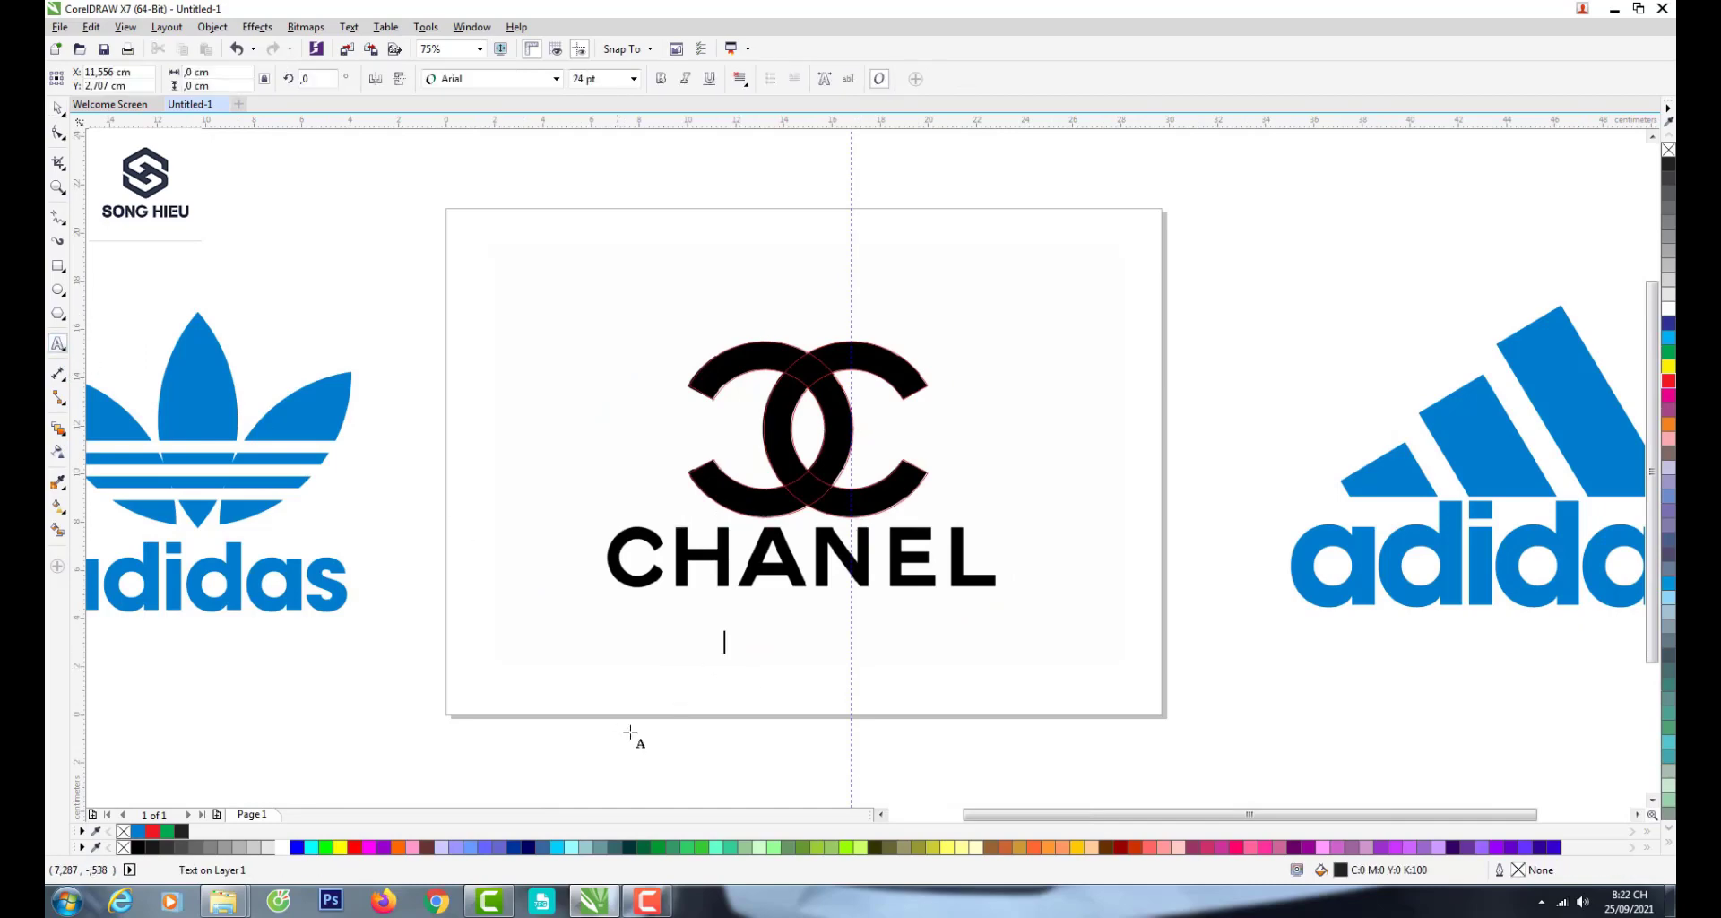
type("CHAN")
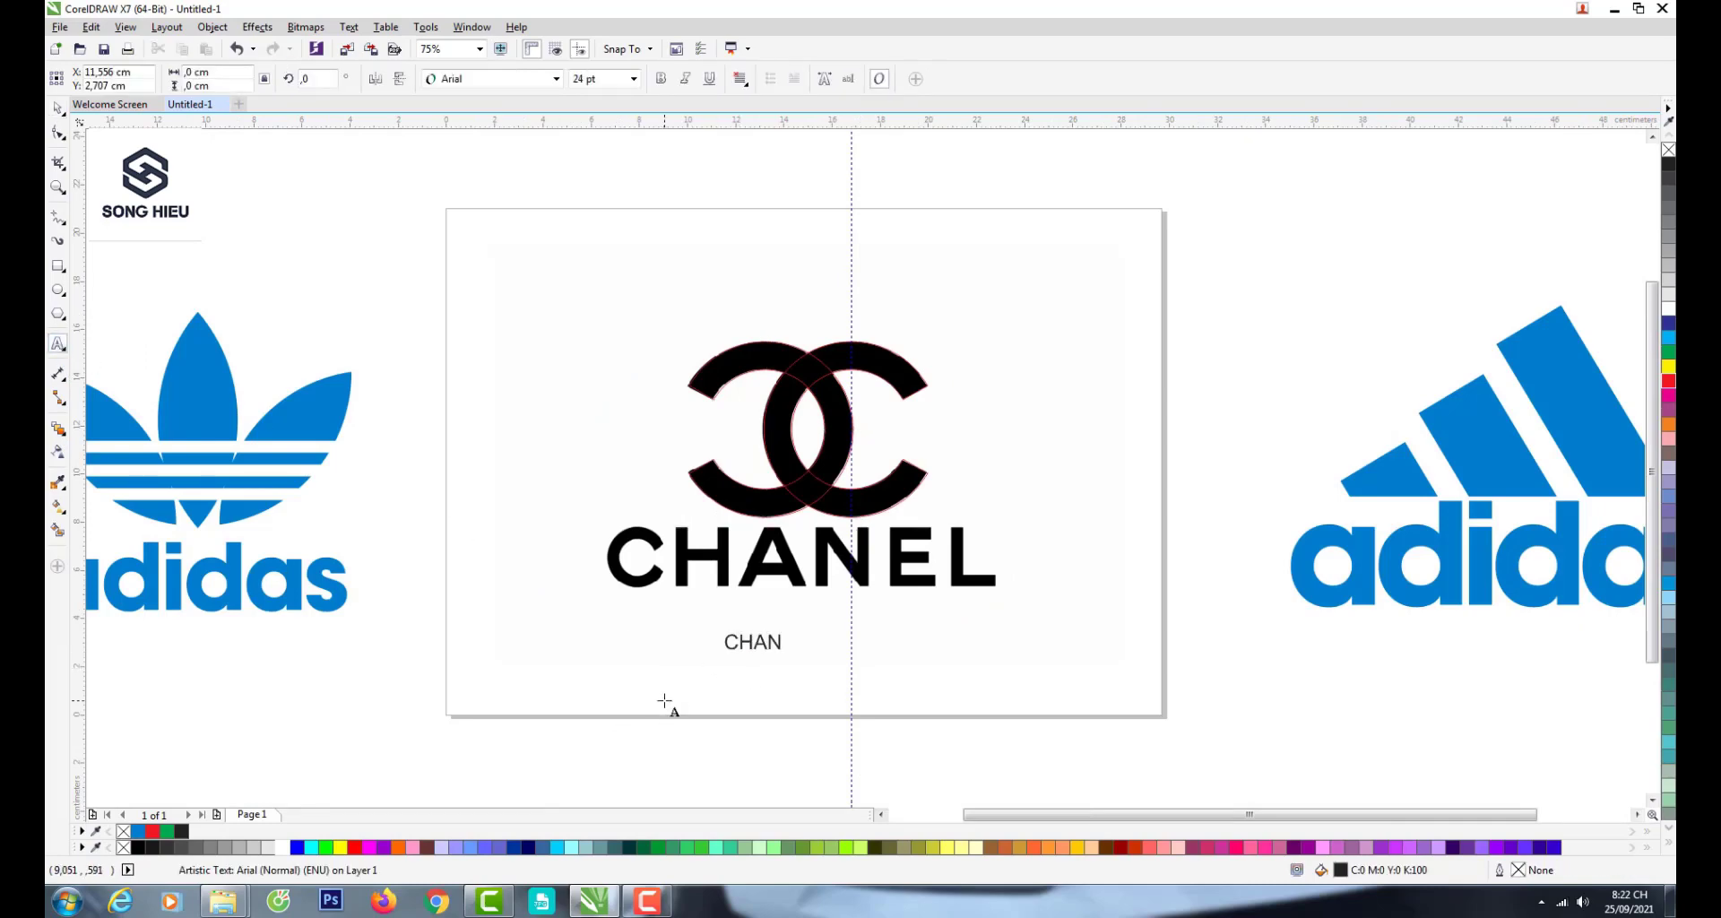
type("EL")
left_click(58, 107)
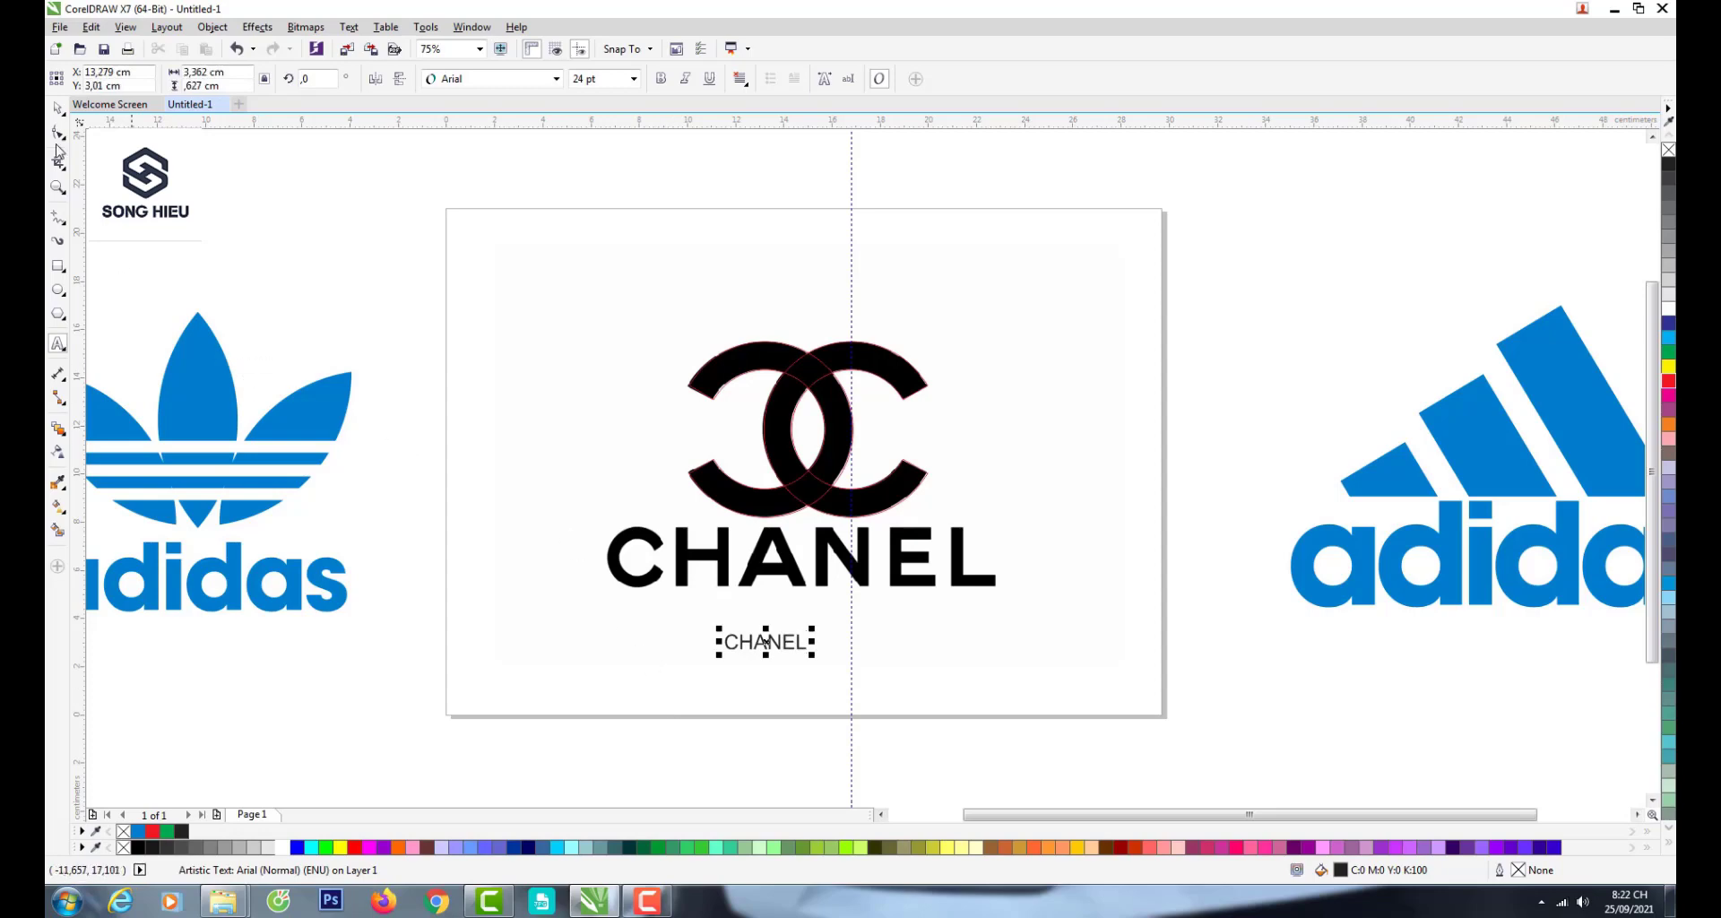
- Make the CHANEL text bold, scale it to about 100.7 pt and position it over the reference wordmark
left_click(660, 78)
left_click_drag(816, 630, 1042, 586)
left_click_drag(849, 629, 704, 550)
left_click_drag(925, 591, 955, 597)
left_click_drag(958, 521, 965, 520)
- Widen the CHANEL text's letter spacing to span the reference wordmark, about 15.97 cm wide
left_click(58, 134)
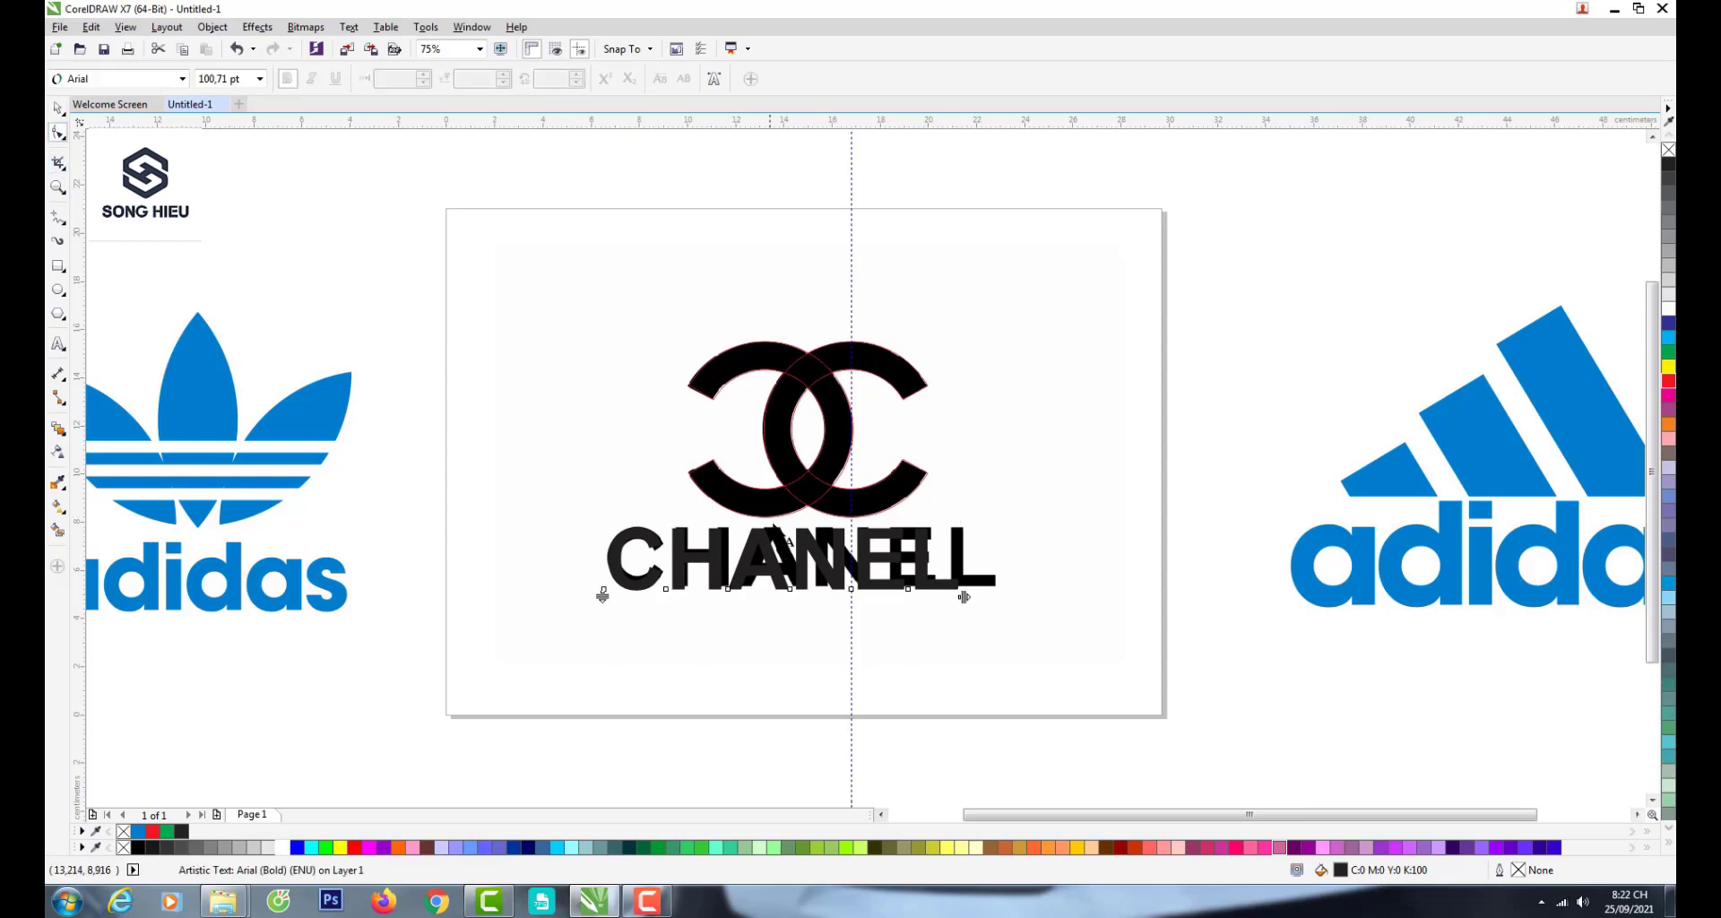
left_click_drag(963, 595, 992, 589)
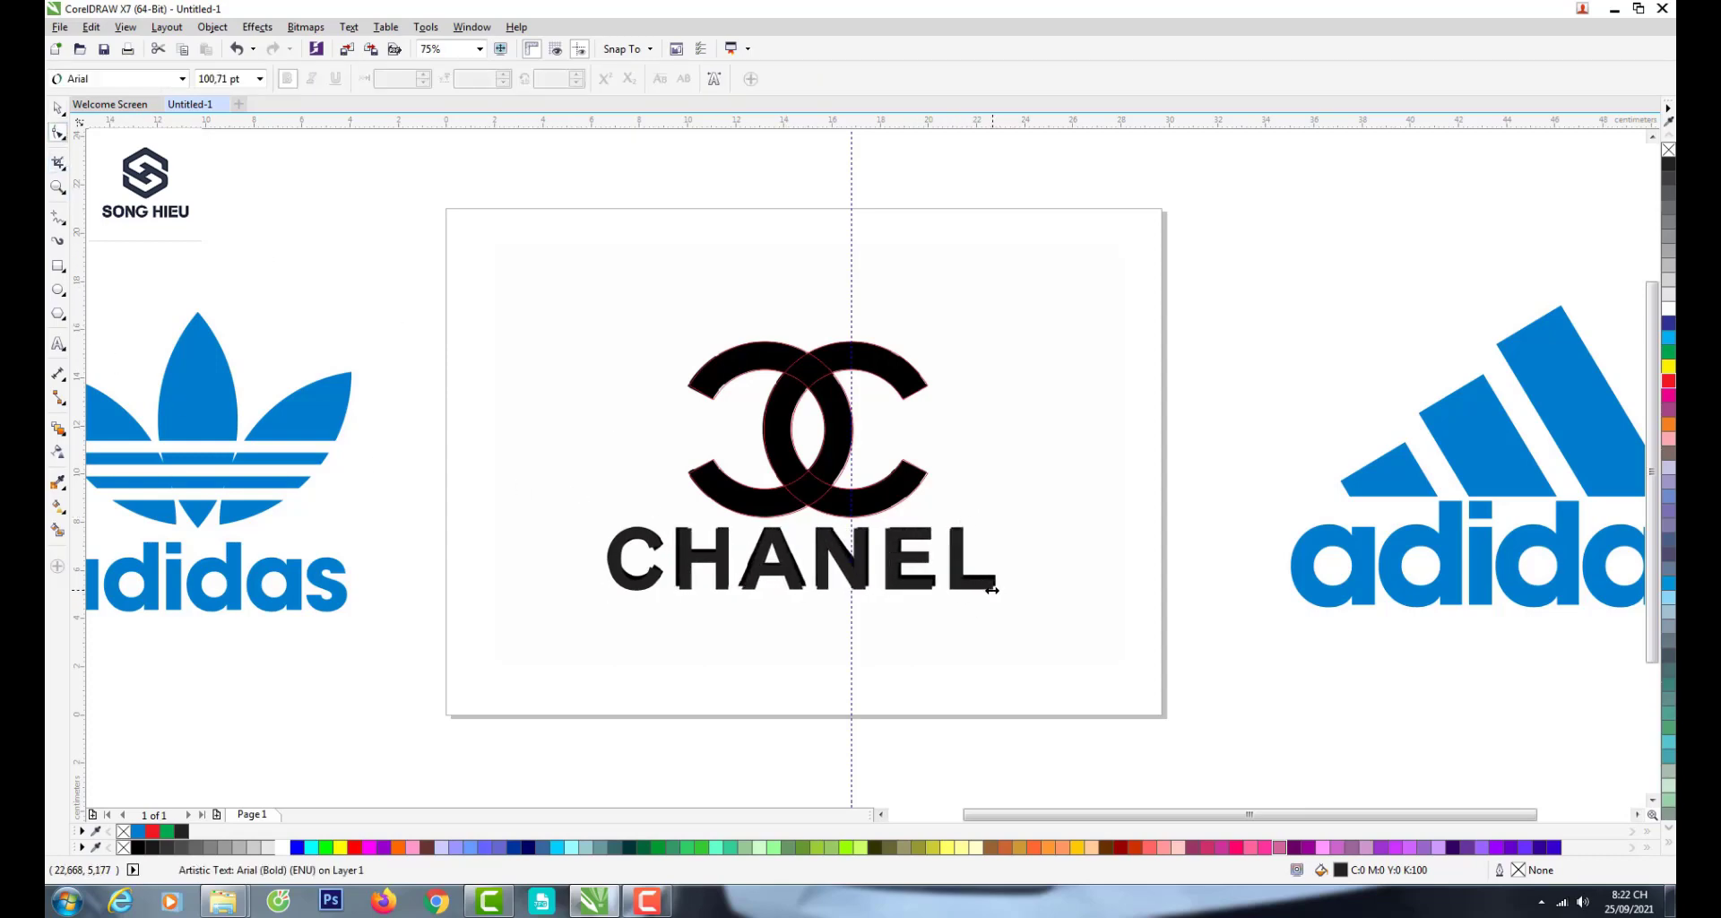
key("space")
- Move the Chanel reference bitmap off the traced logo to the empty area above the page
left_click(923, 461)
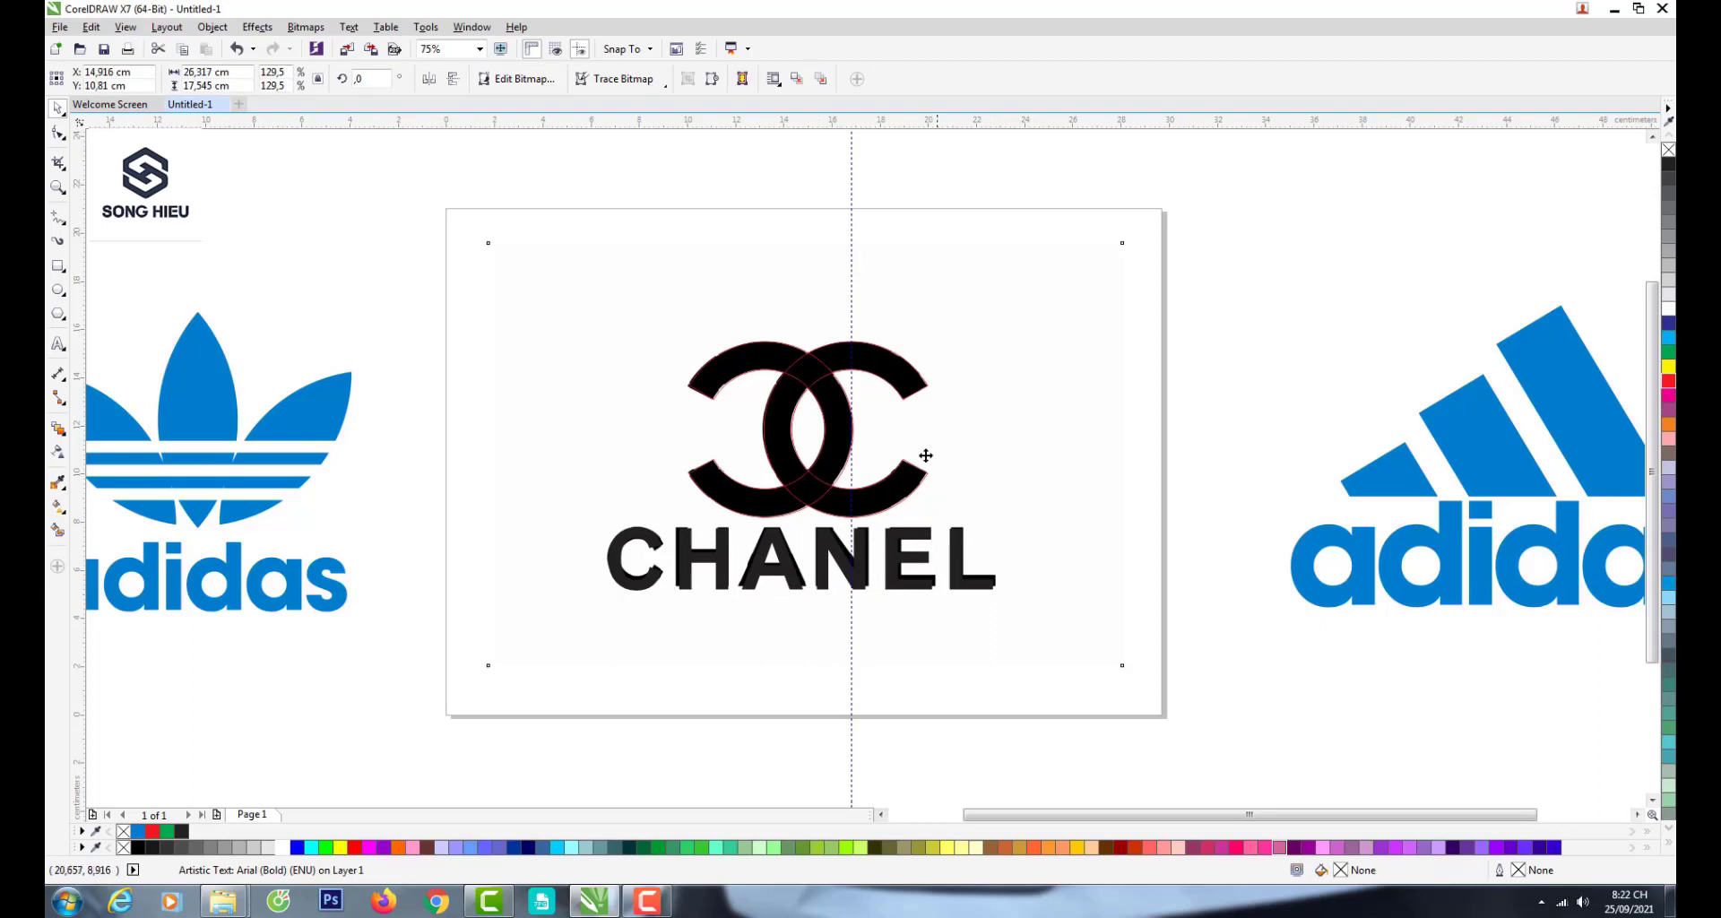
key("space")
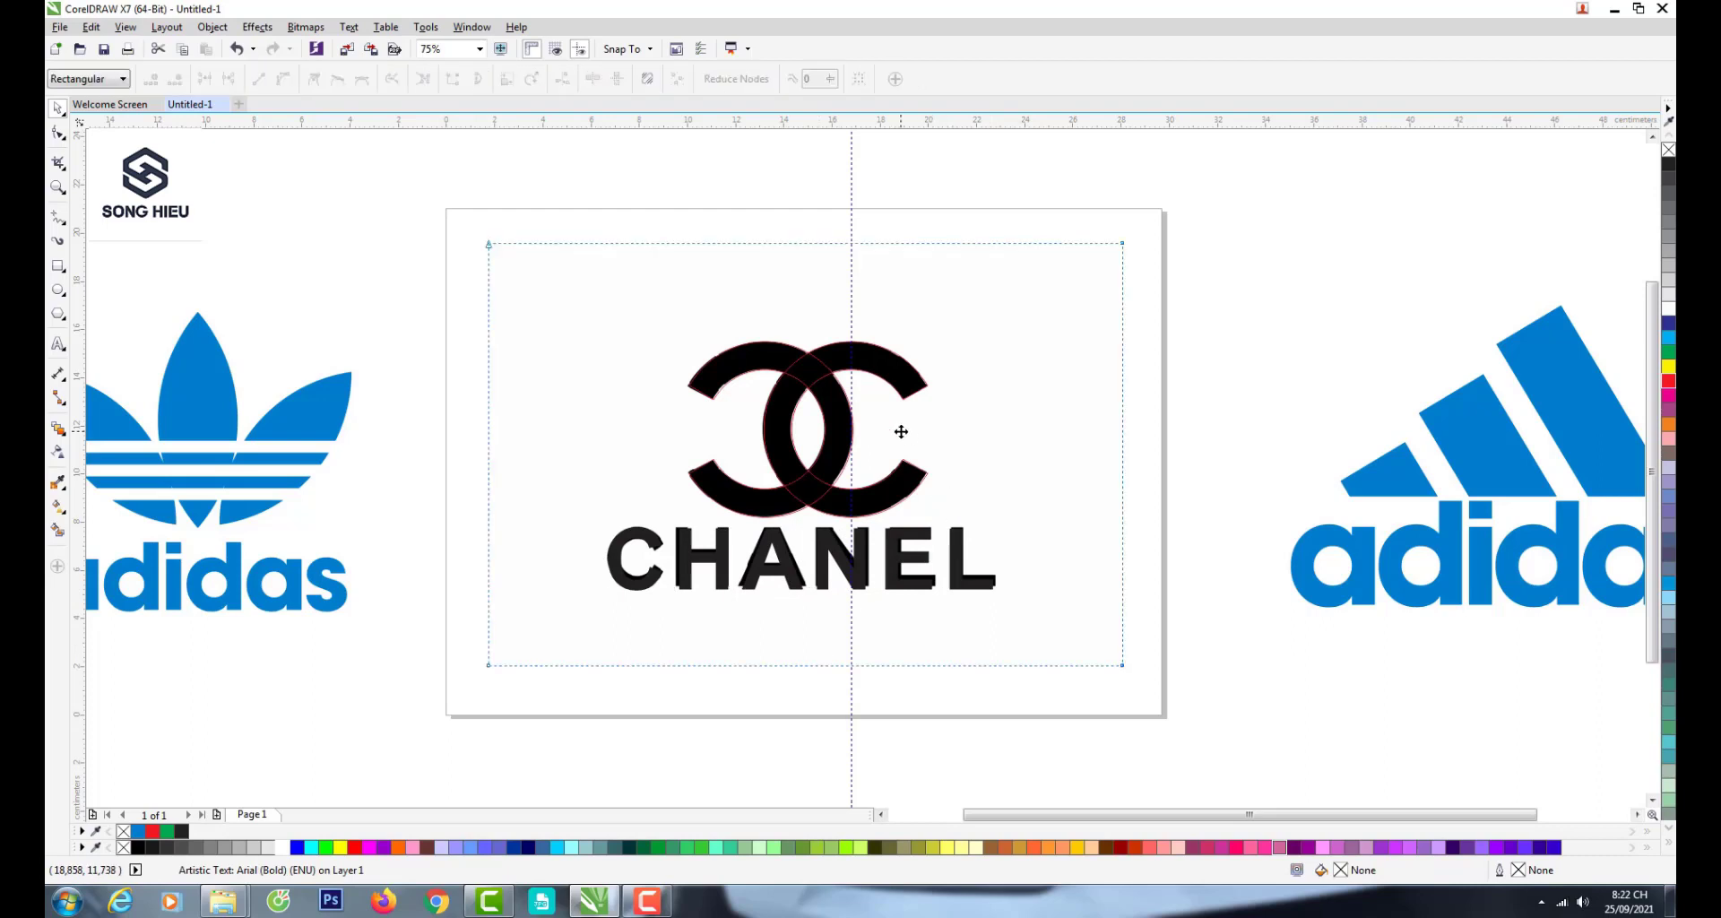
left_click(58, 108)
scroll(676, 465, "down", 2)
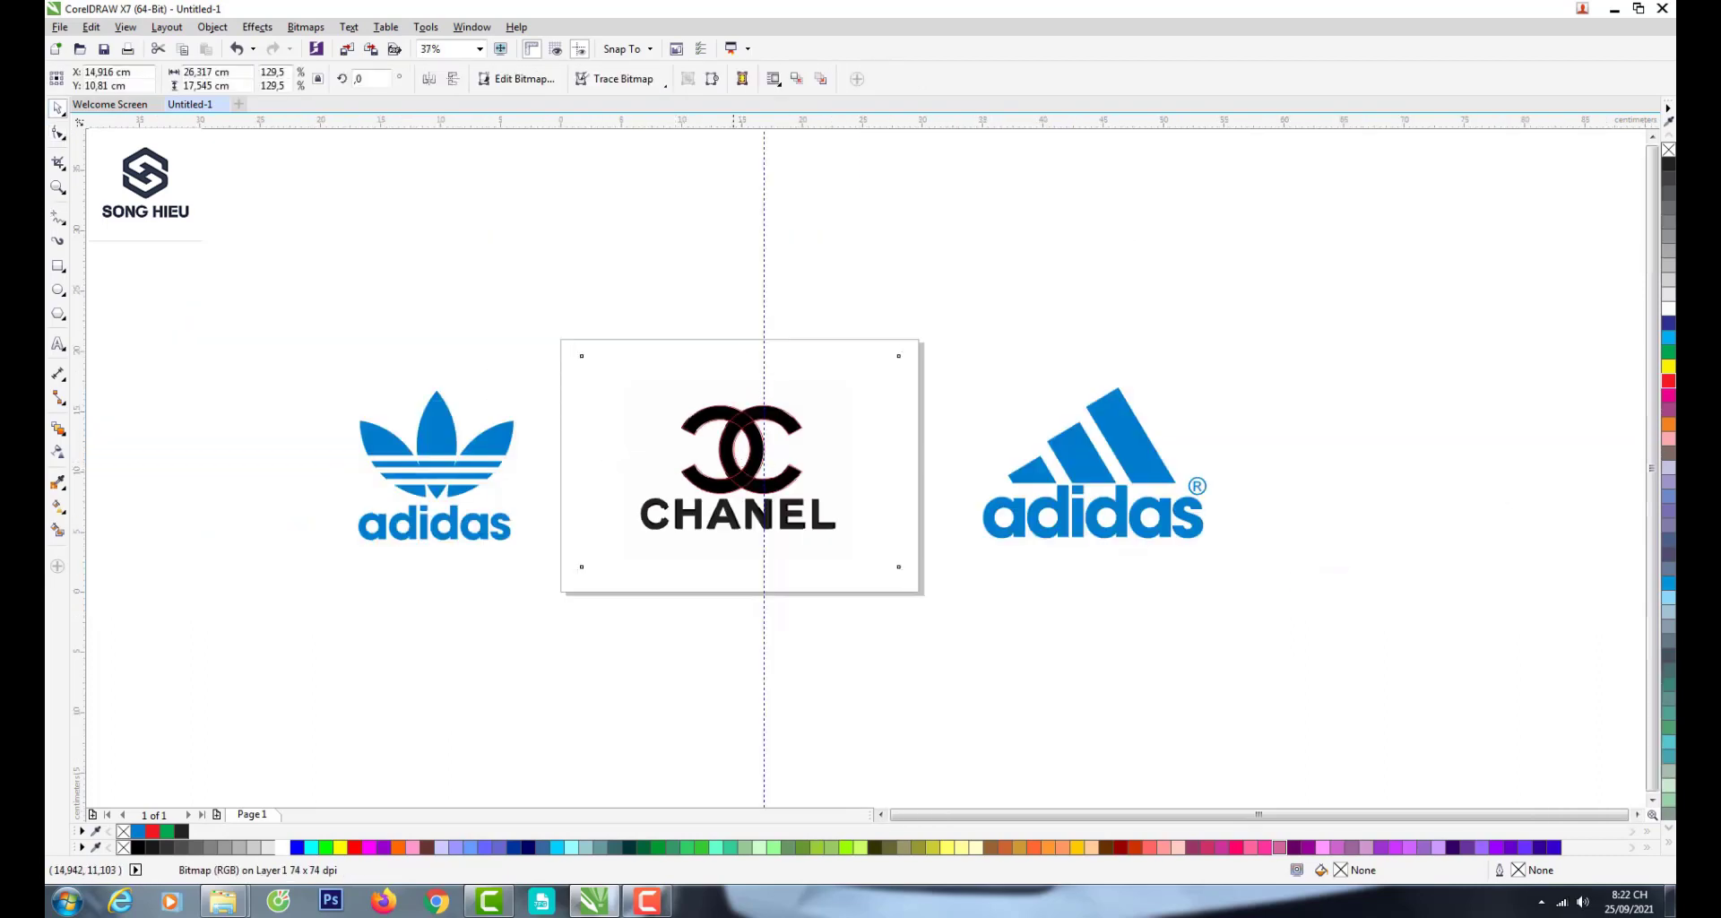
left_click_drag(740, 460, 731, 218)
scroll(729, 423, "up", 2)
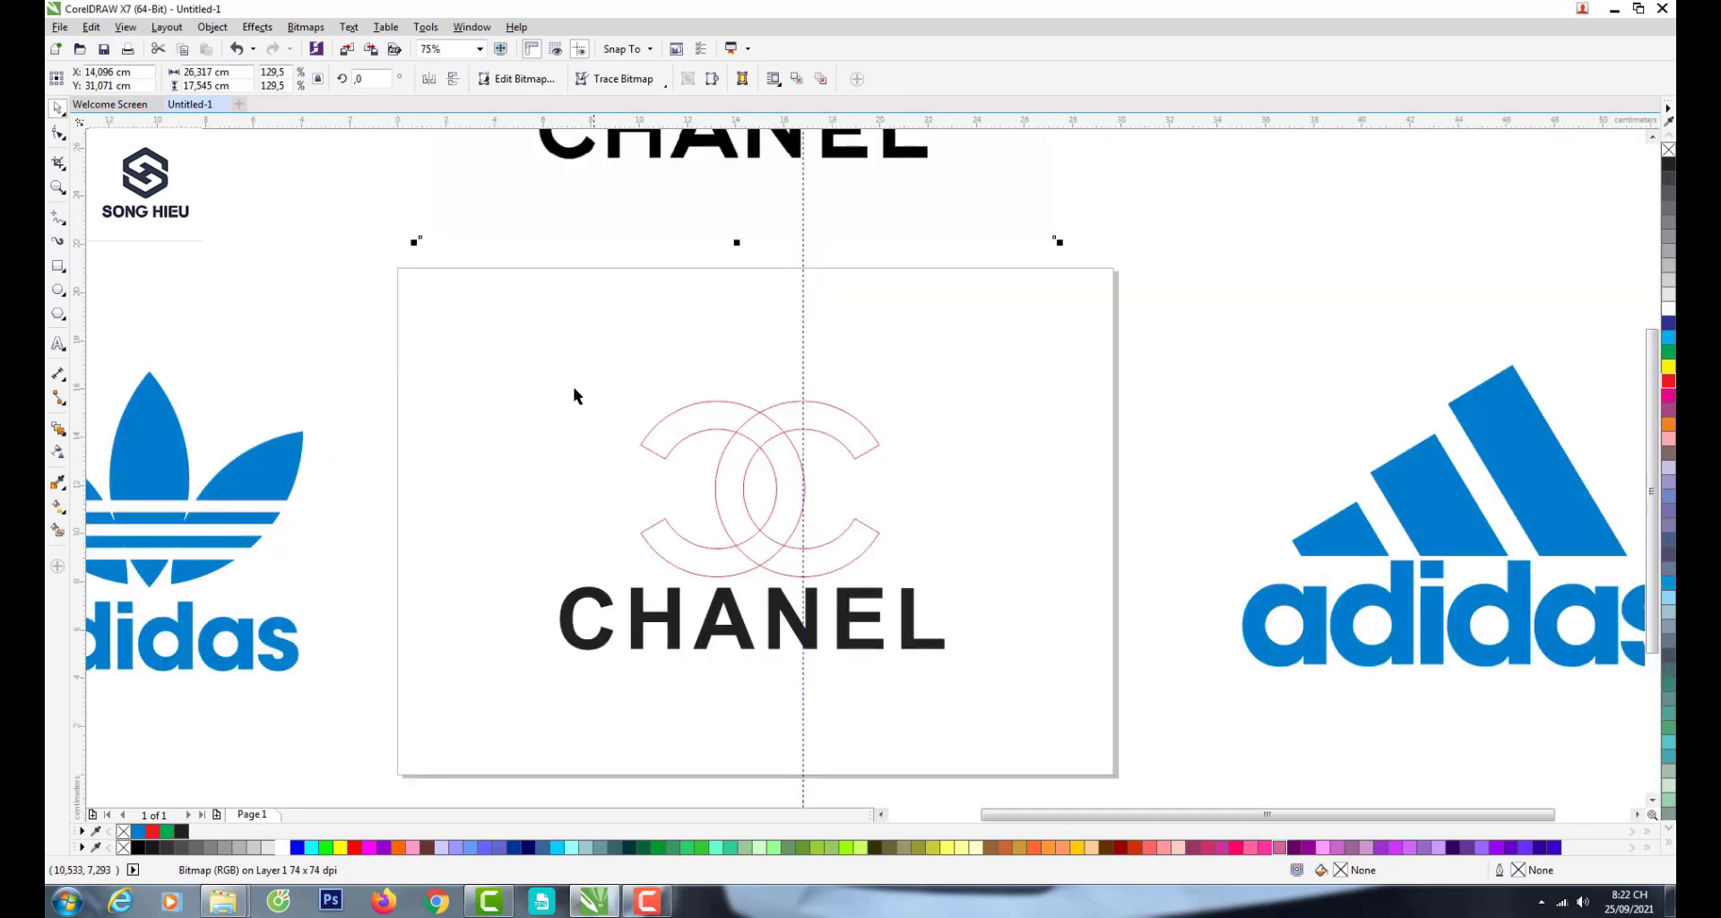
left_click(496, 220)
scroll(624, 348, "down", 2)
left_click(795, 611)
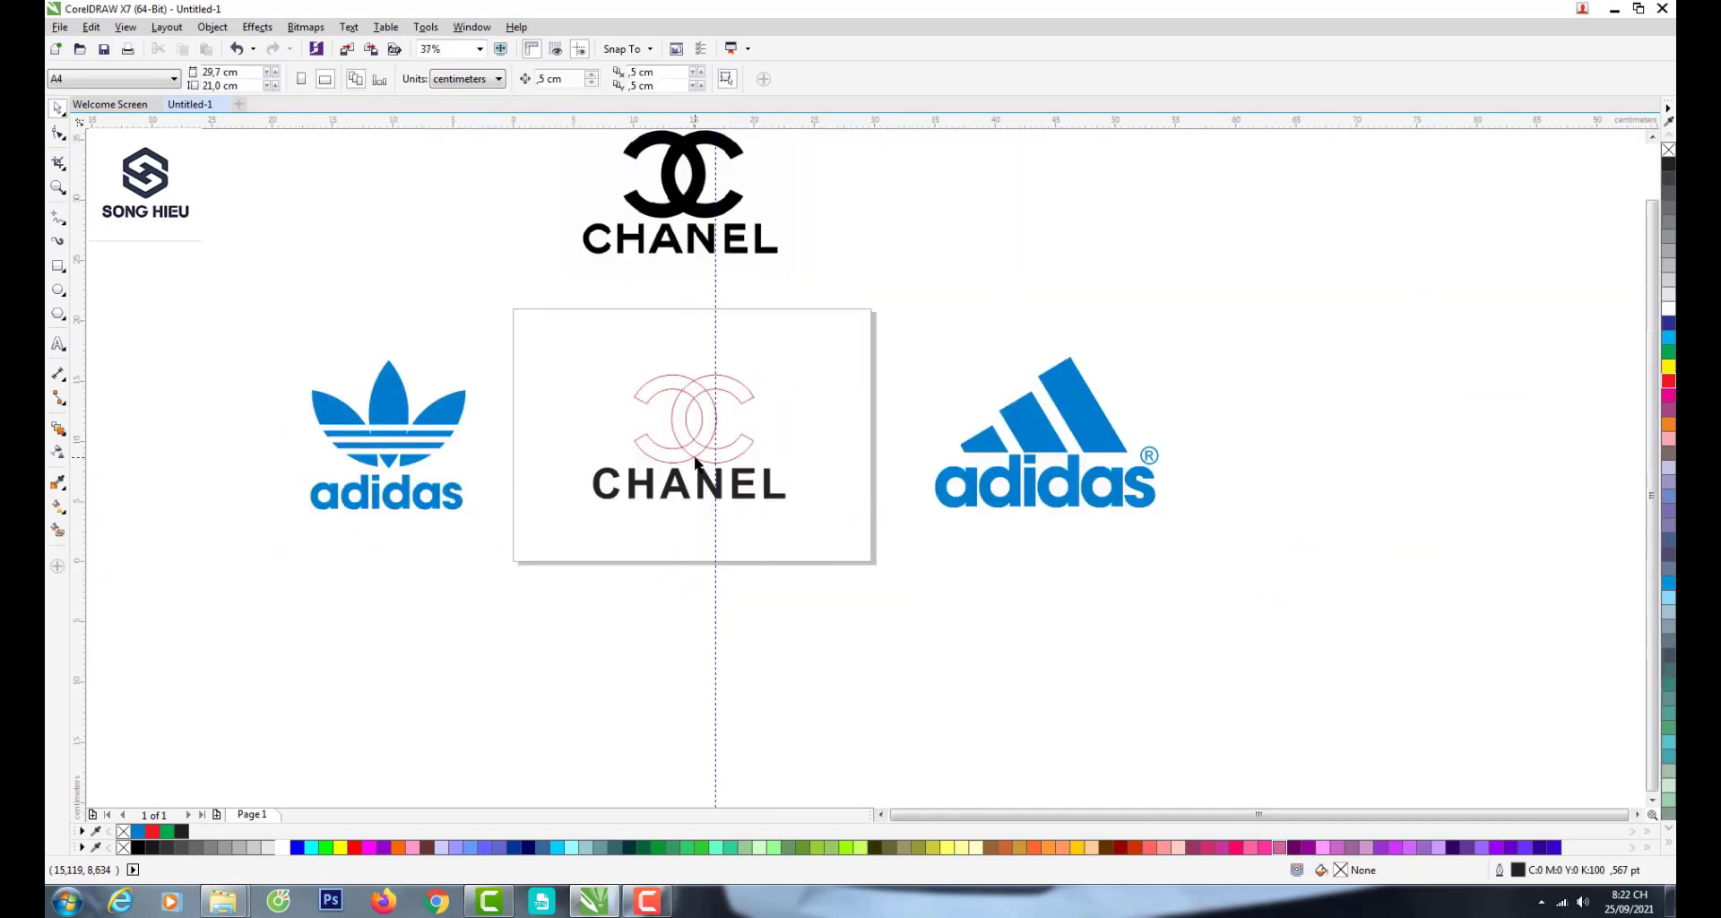
- Weld the two red C outlines into one shape
scroll(695, 458, "up", 2)
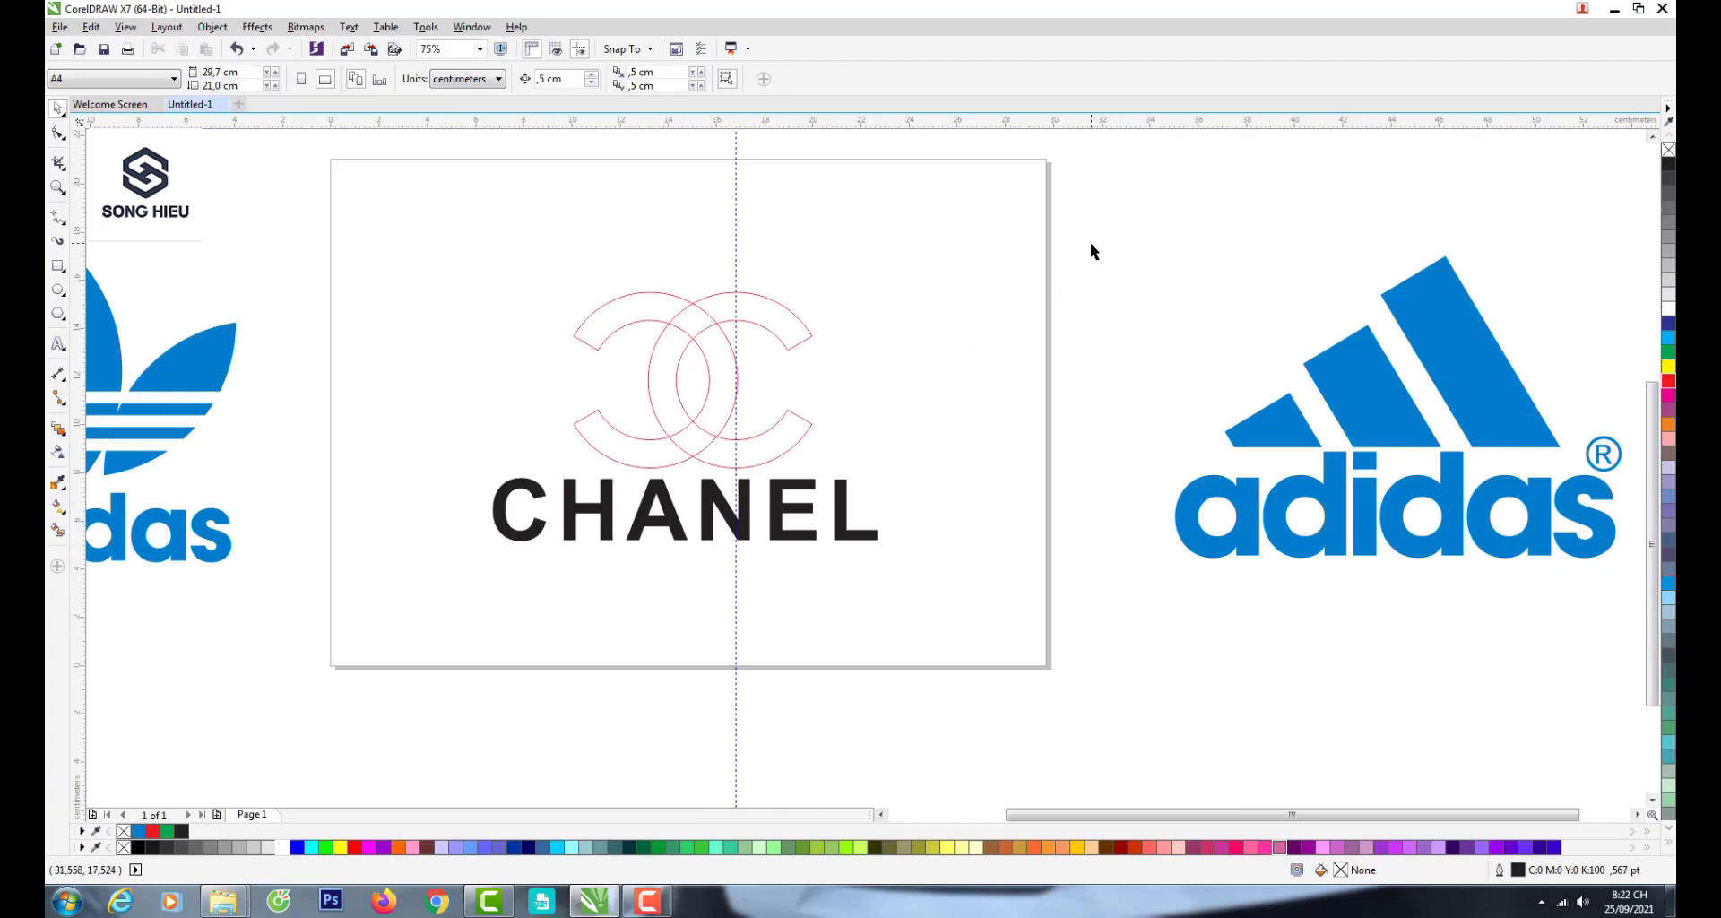
left_click_drag(1092, 245, 486, 495)
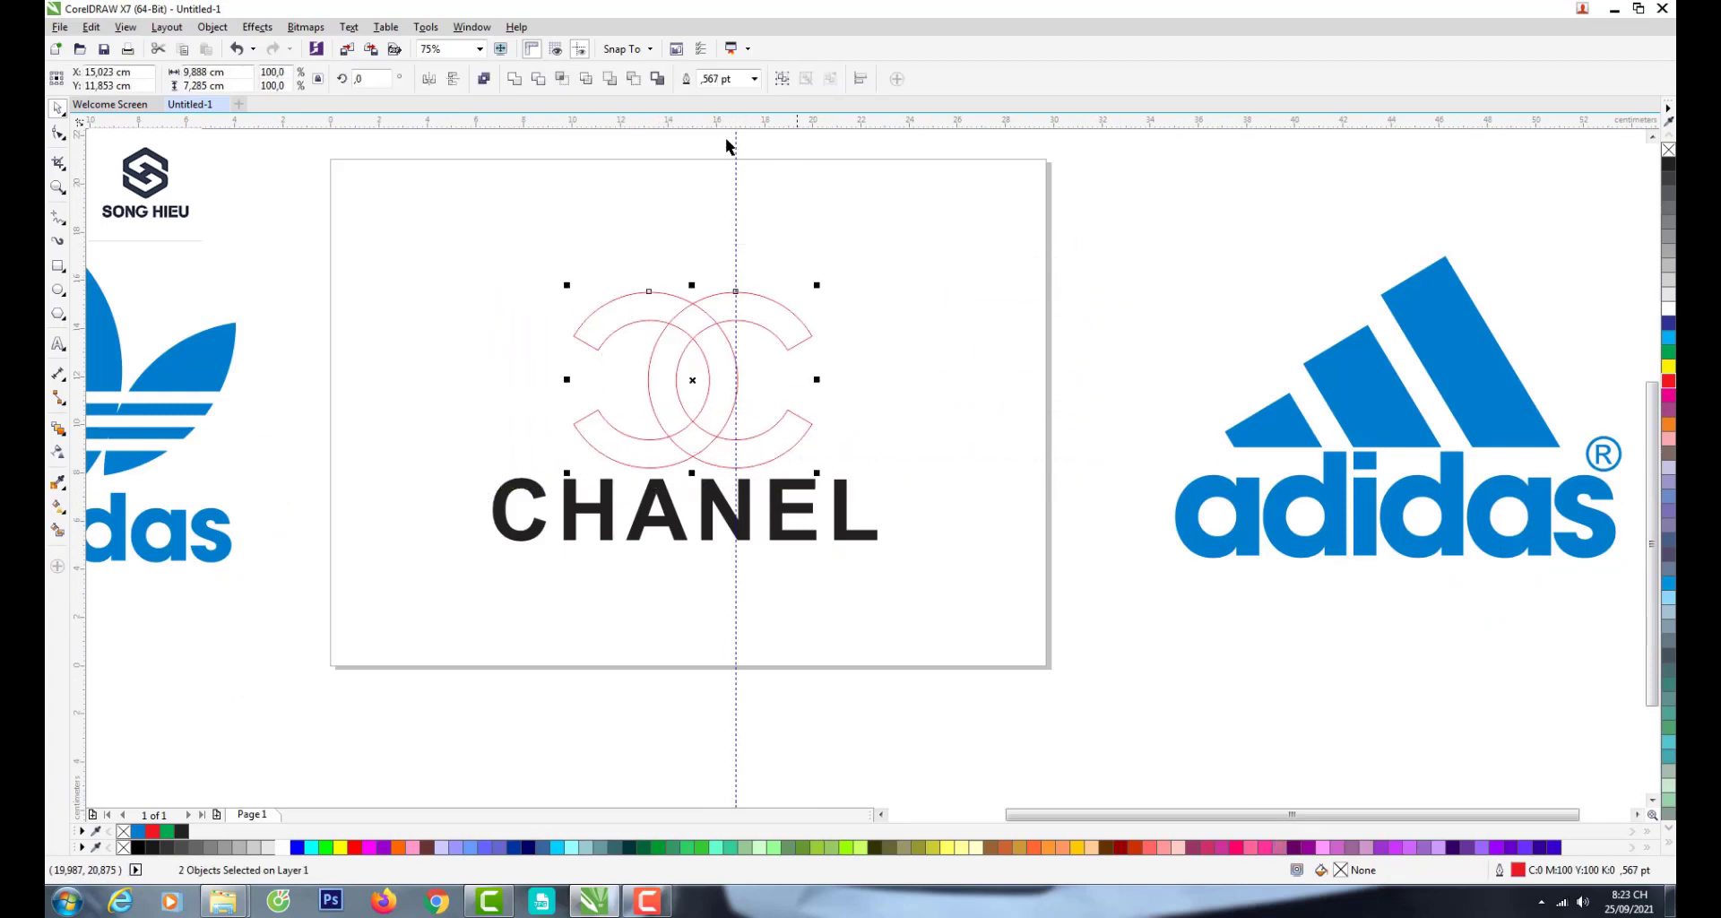
left_click(515, 80)
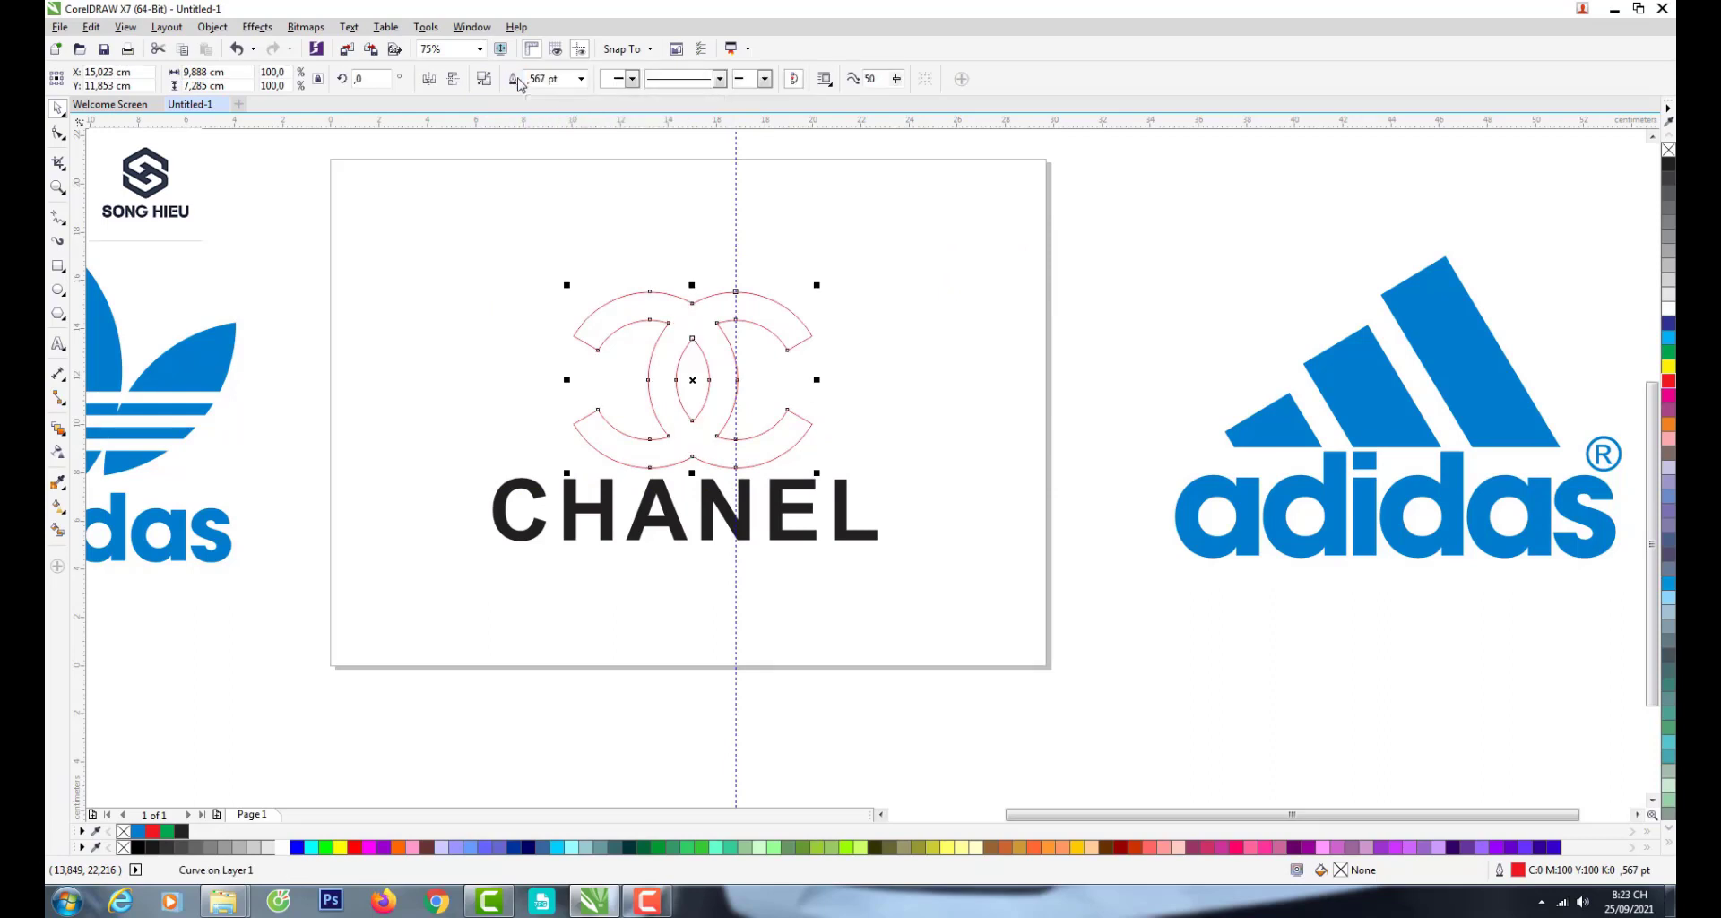
- Give the welded double-C shape a black fill and a black outline
left_click(1667, 166)
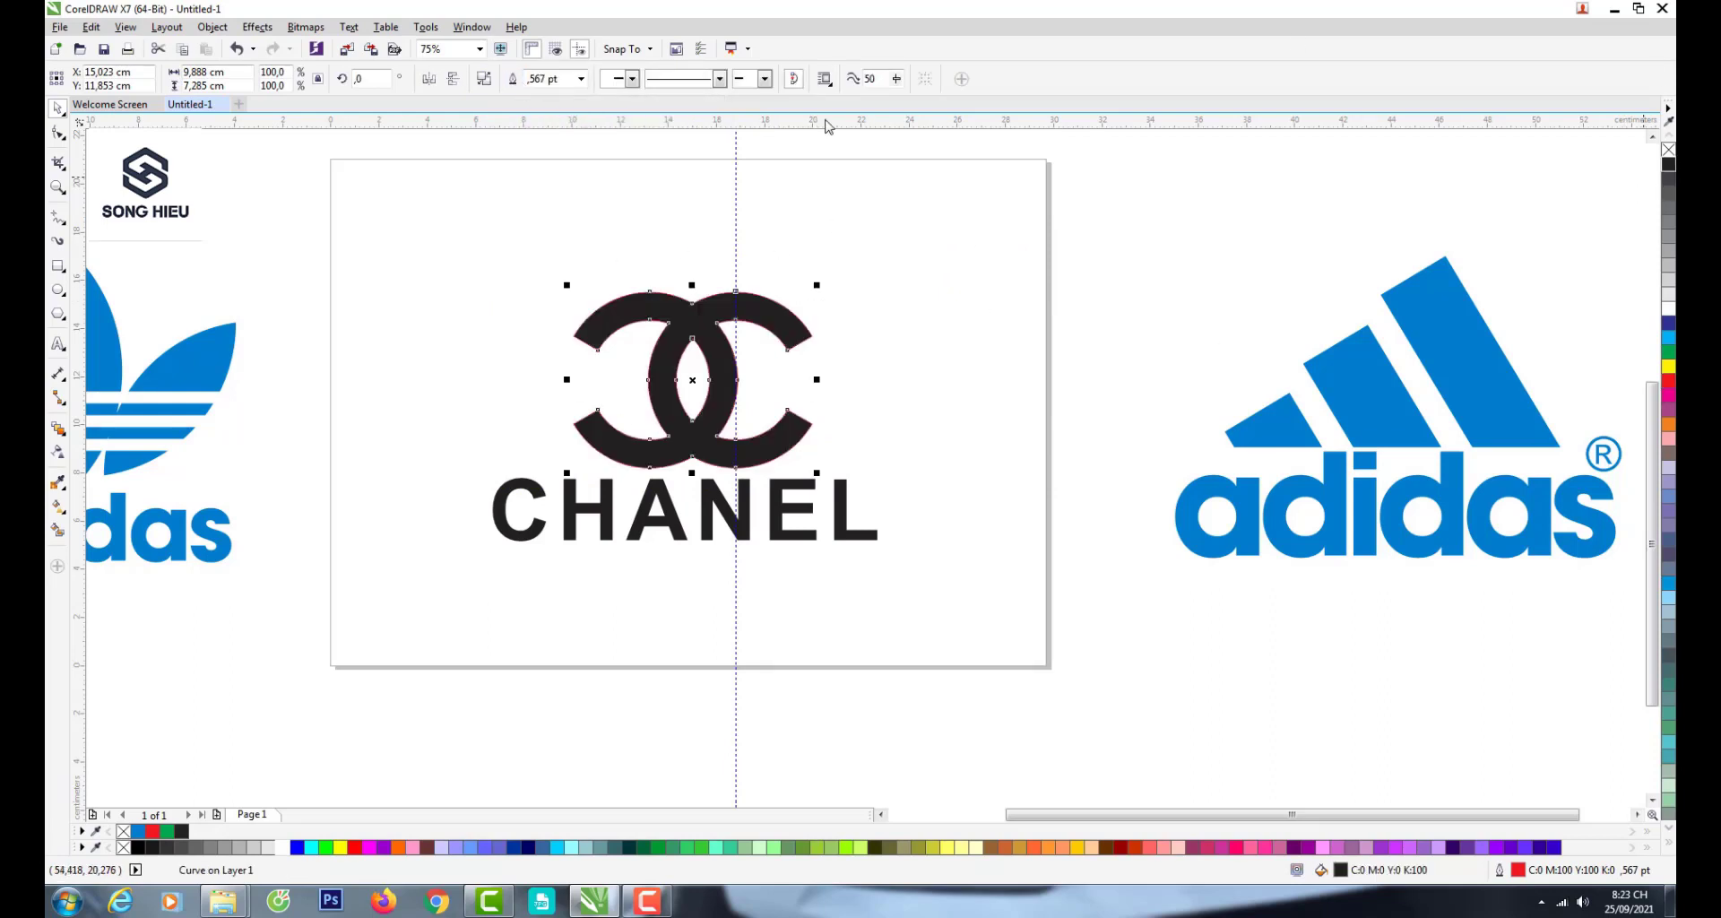
right_click(1669, 164)
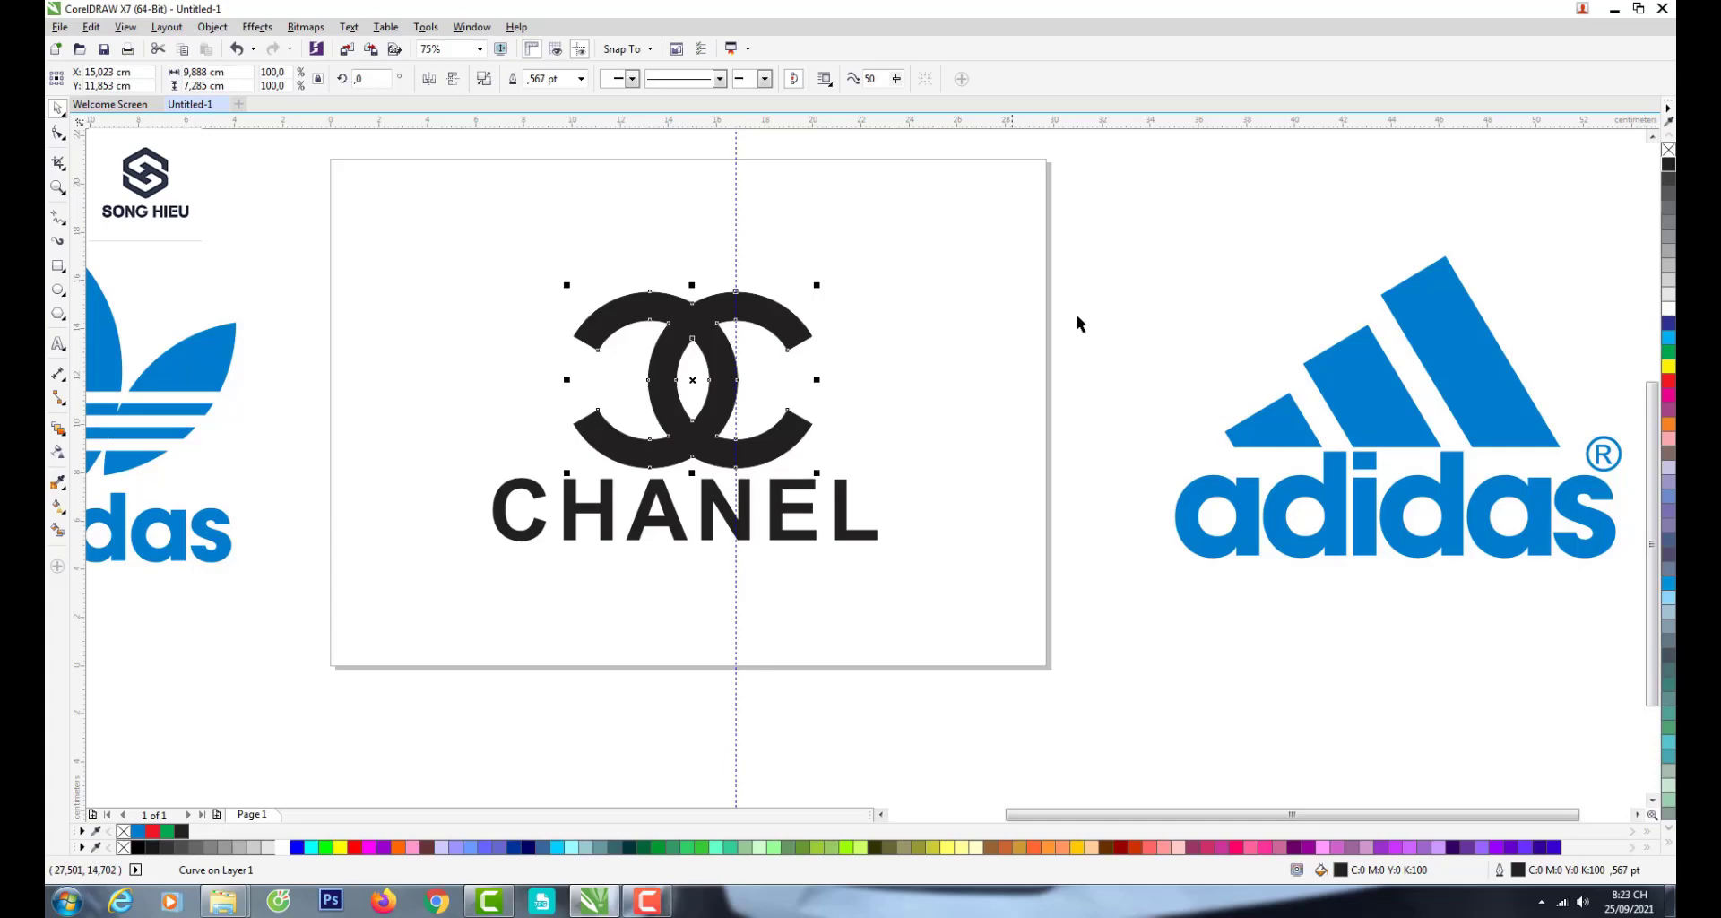
left_click(920, 310)
- Align the CHANEL text horizontally to the center of the double-C symbol
left_click(807, 491)
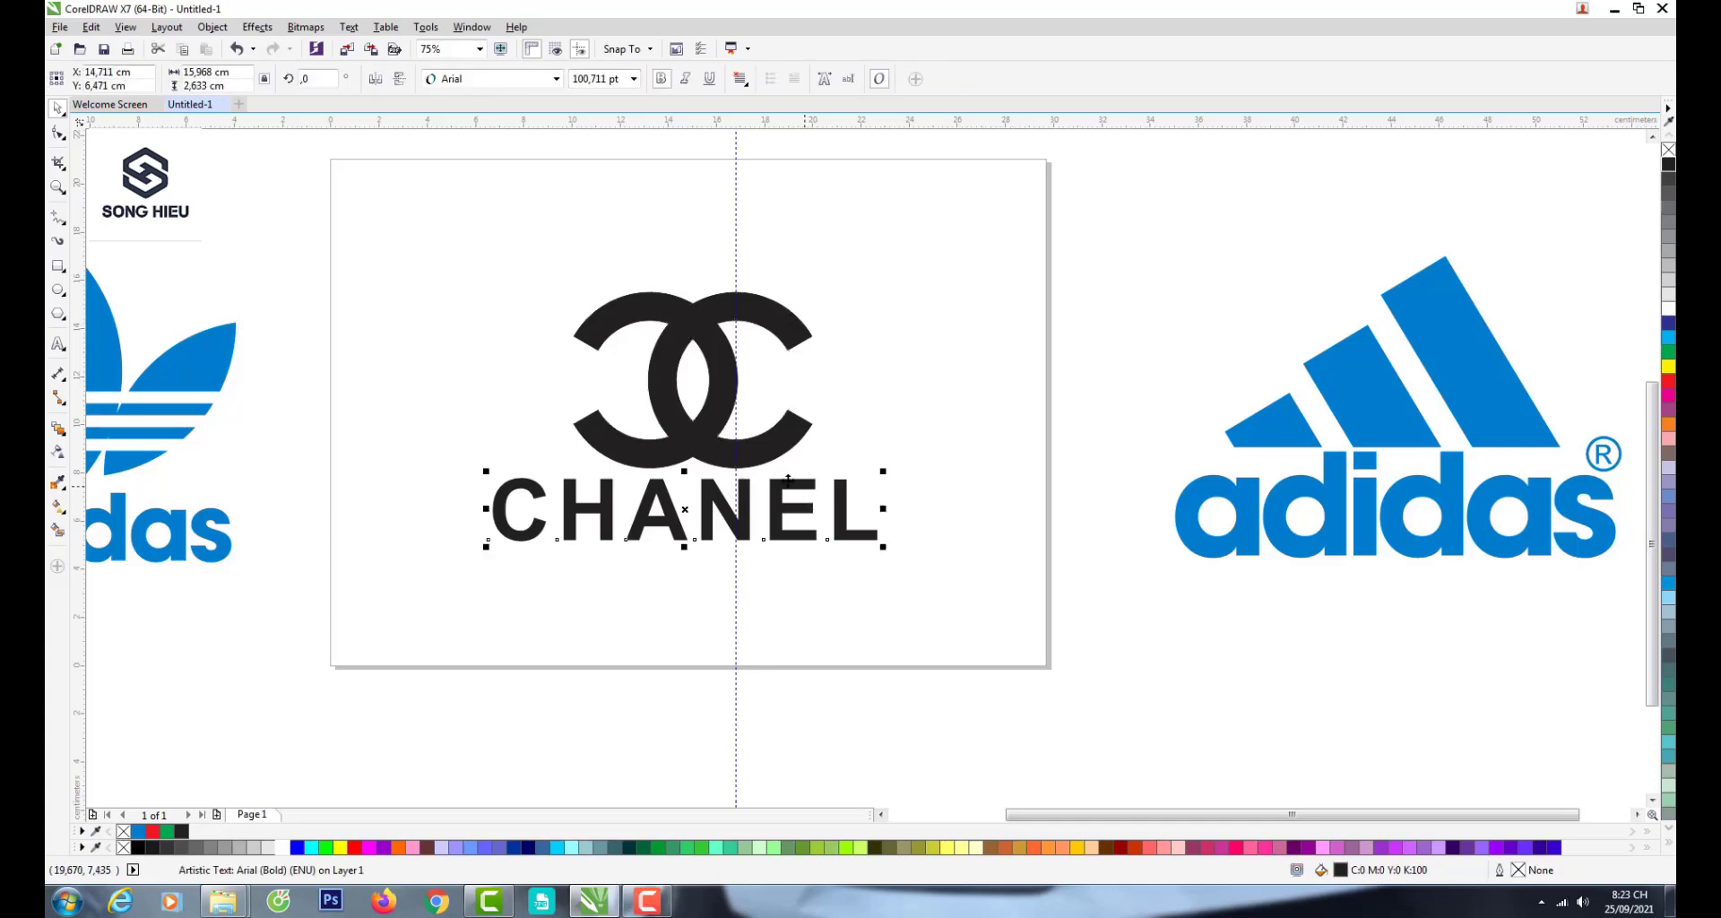
left_click(697, 456, "shift")
left_click(862, 79)
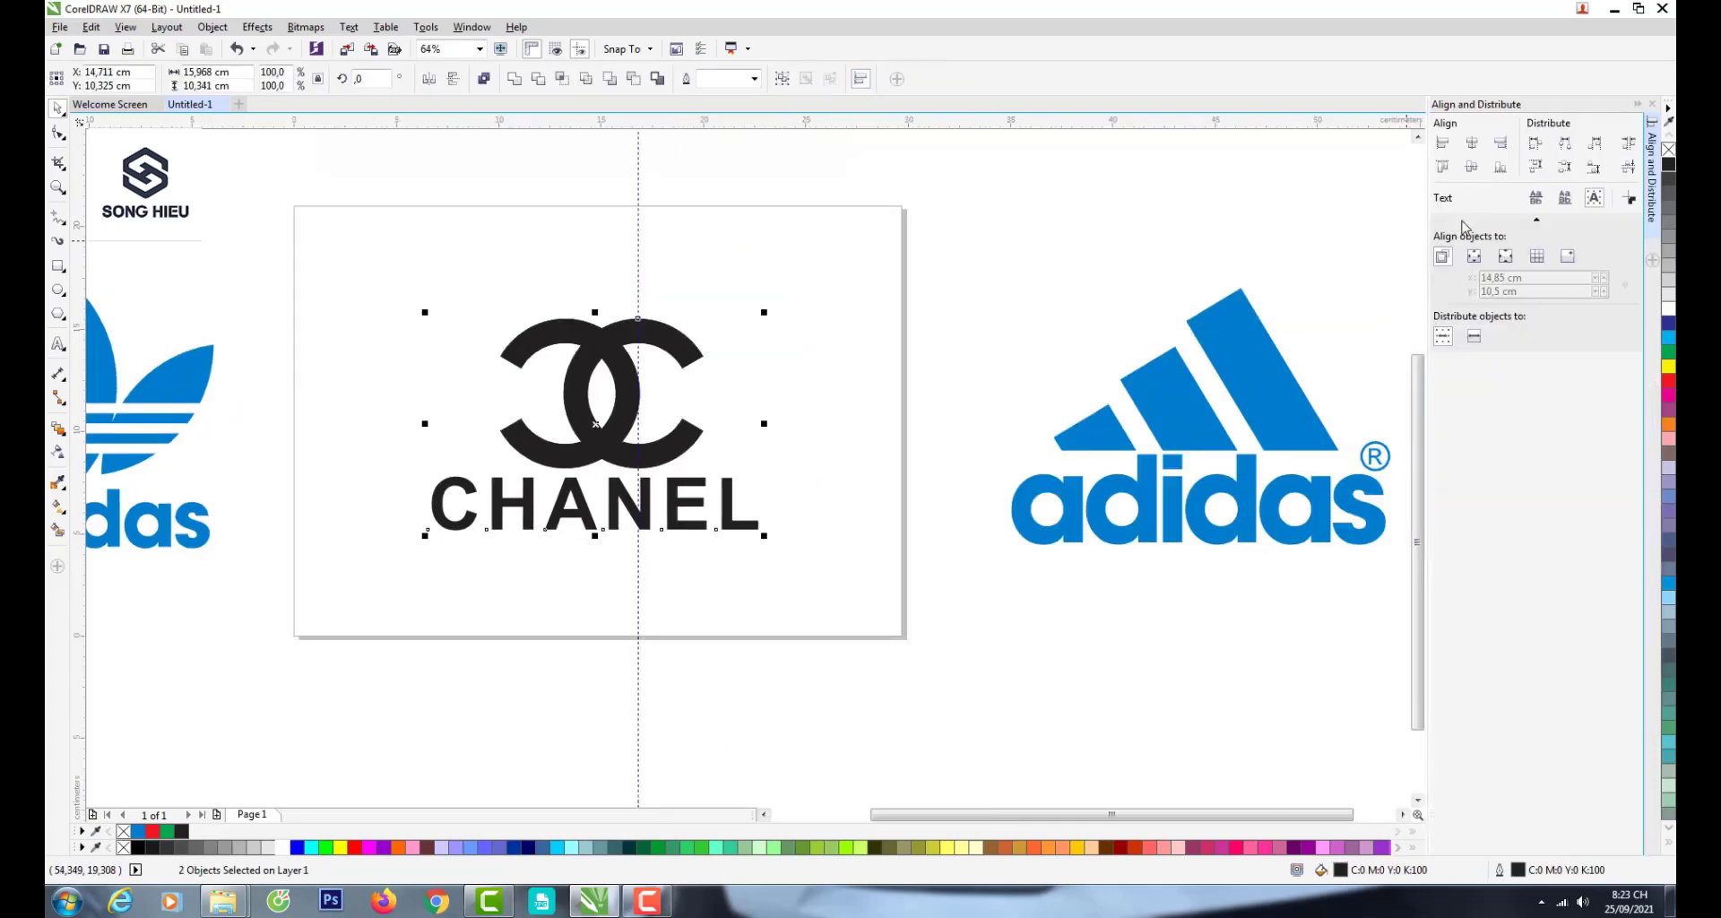
left_click(1473, 145)
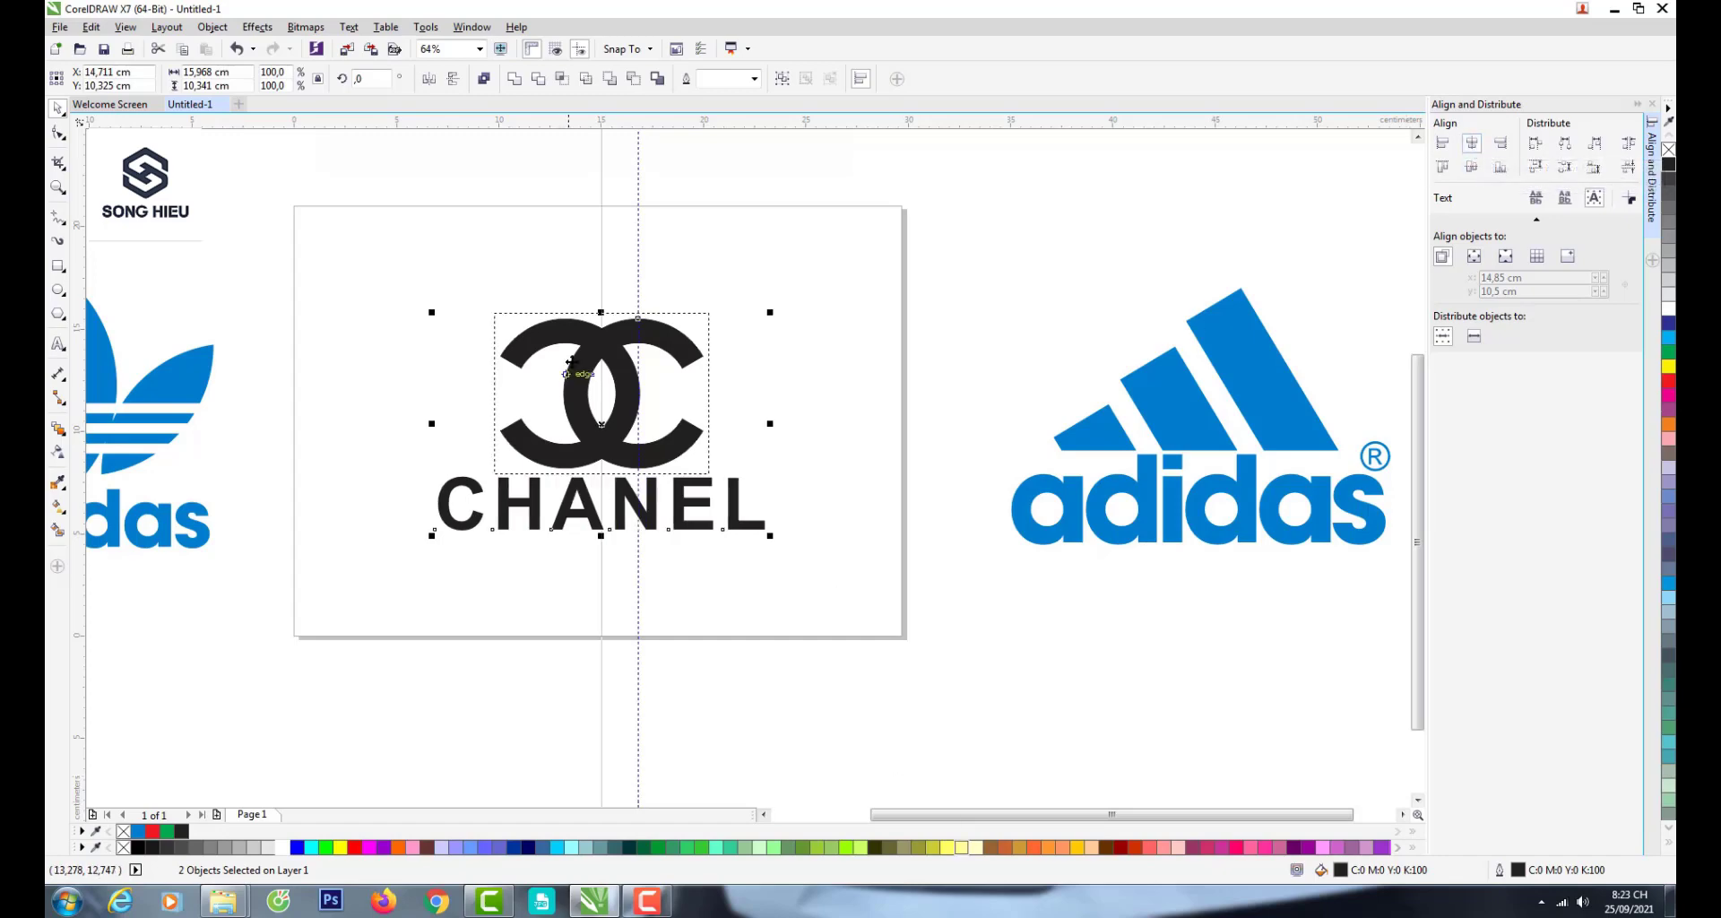
- Group the double-C symbol and the CHANEL text
left_click(703, 288)
left_click_drag(361, 186, 794, 568)
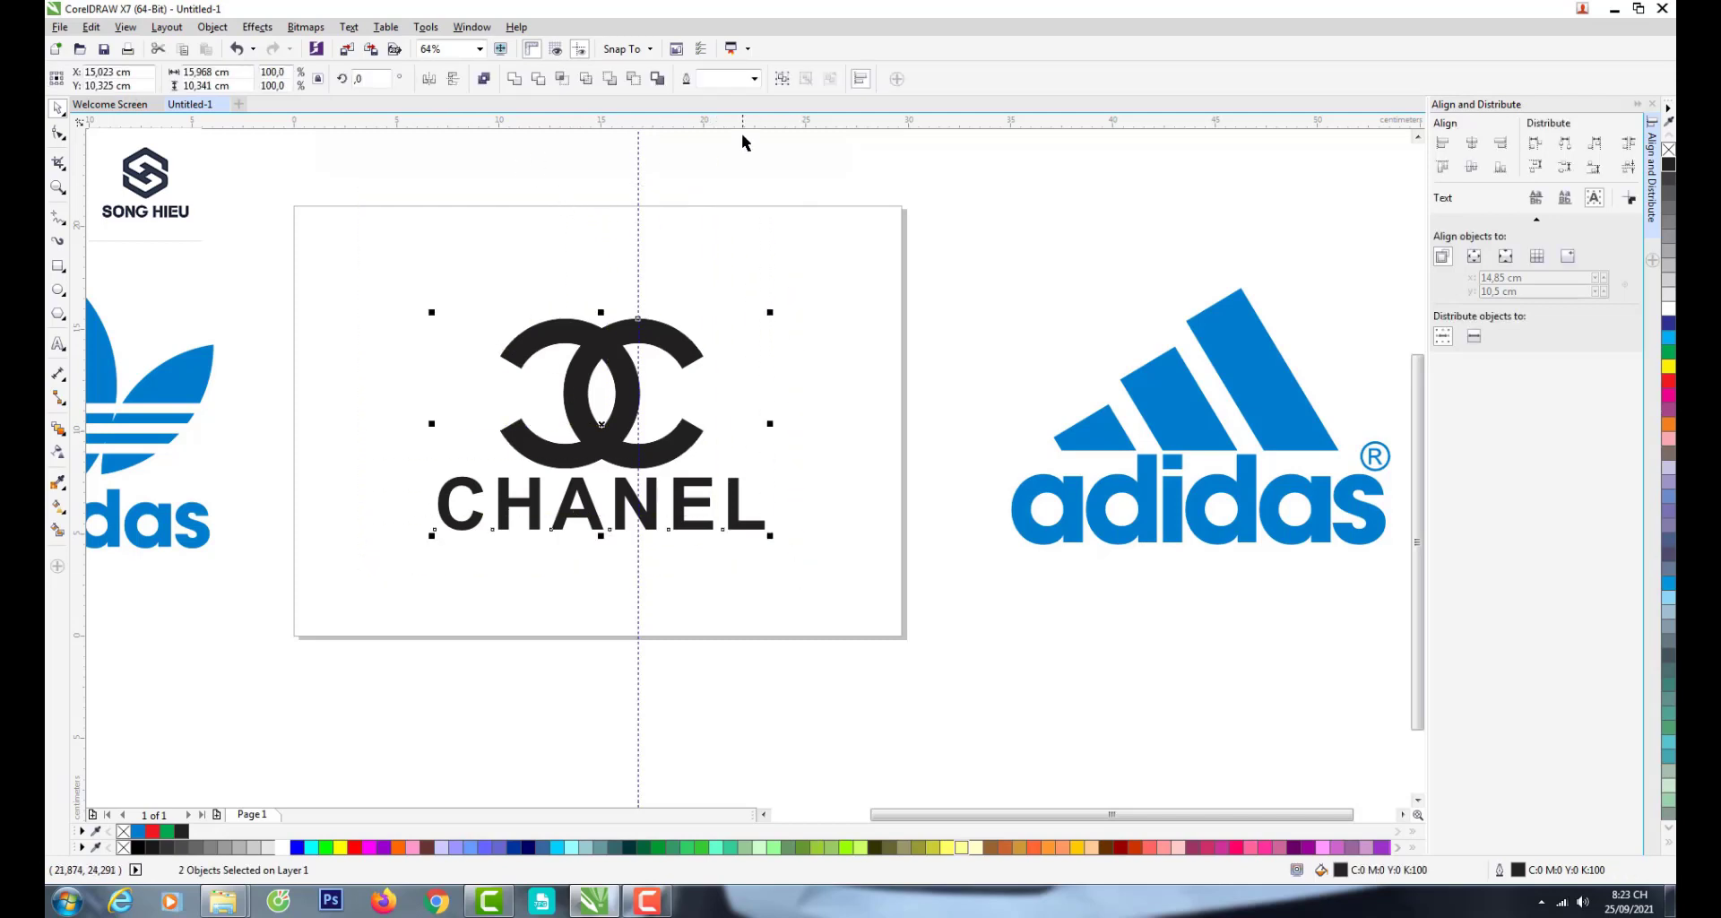
left_click(783, 78)
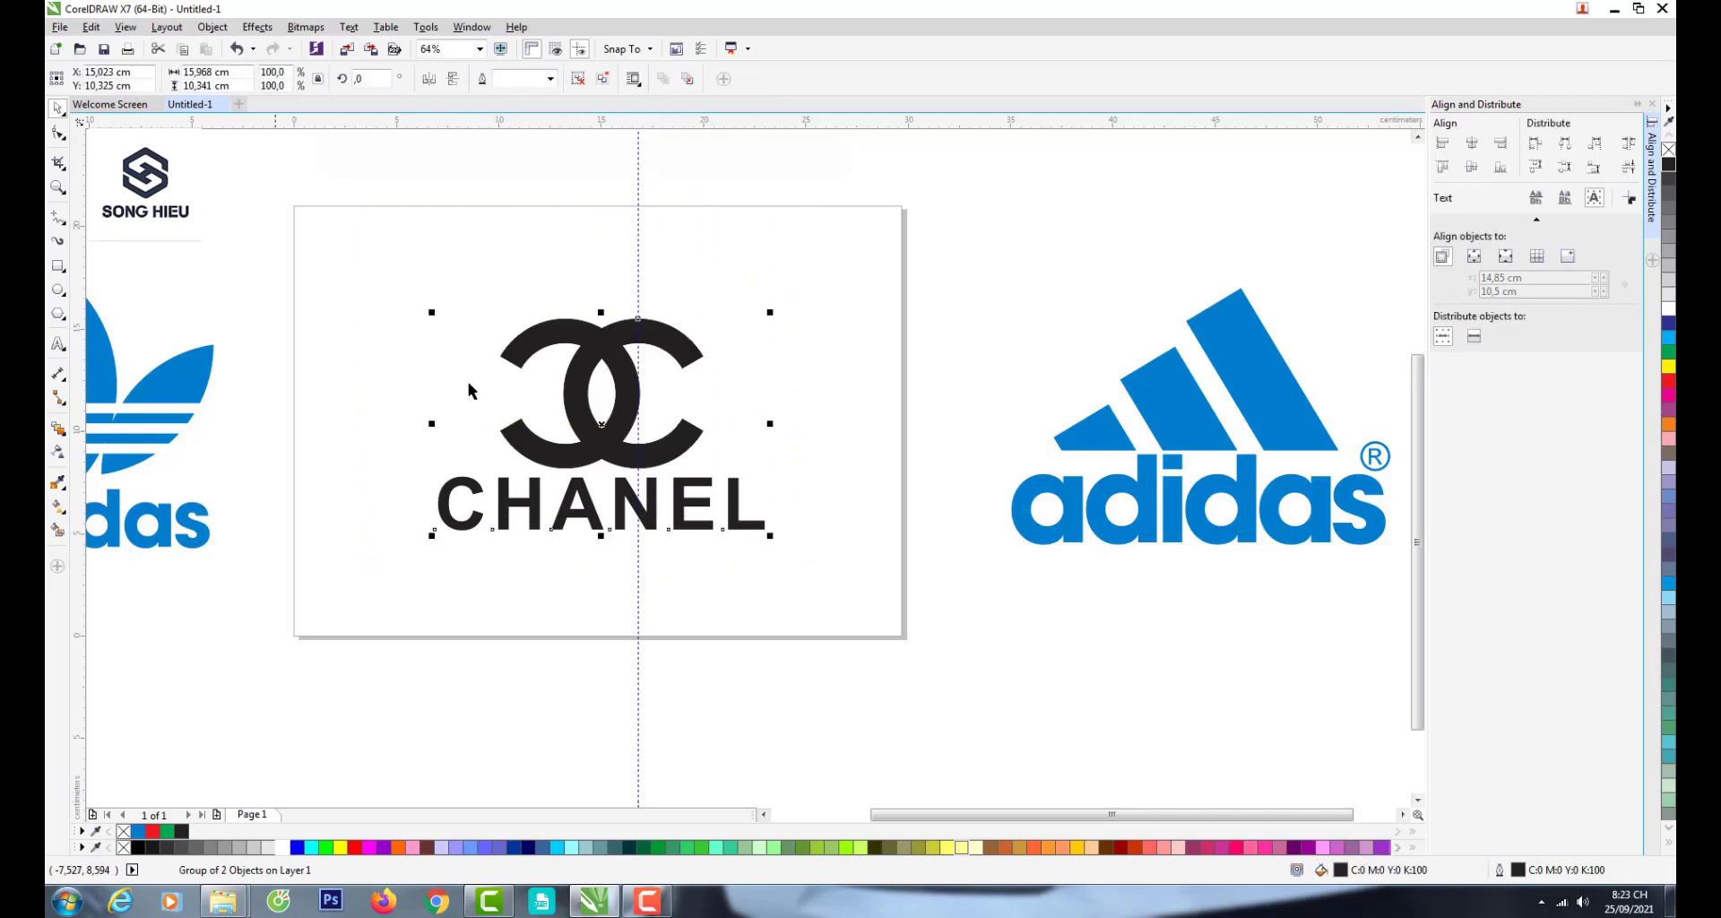
left_click_drag(677, 349, 716, 269)
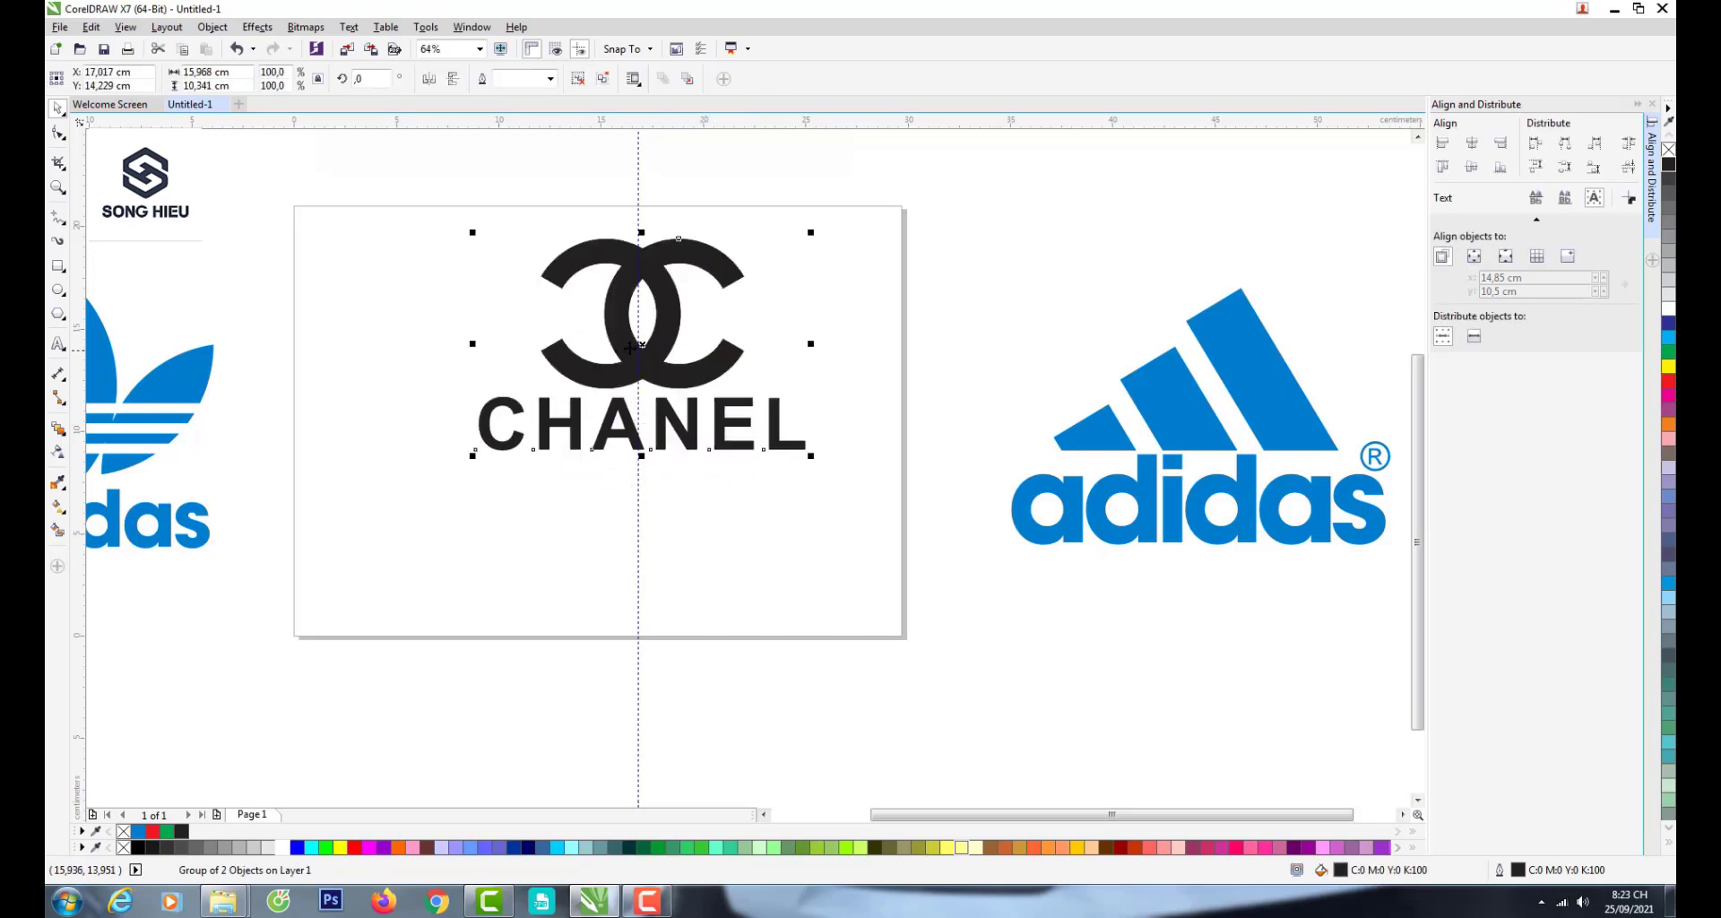
left_click_drag(660, 363, 607, 436)
key("ctrl+z")
left_click_drag(634, 380, 592, 460)
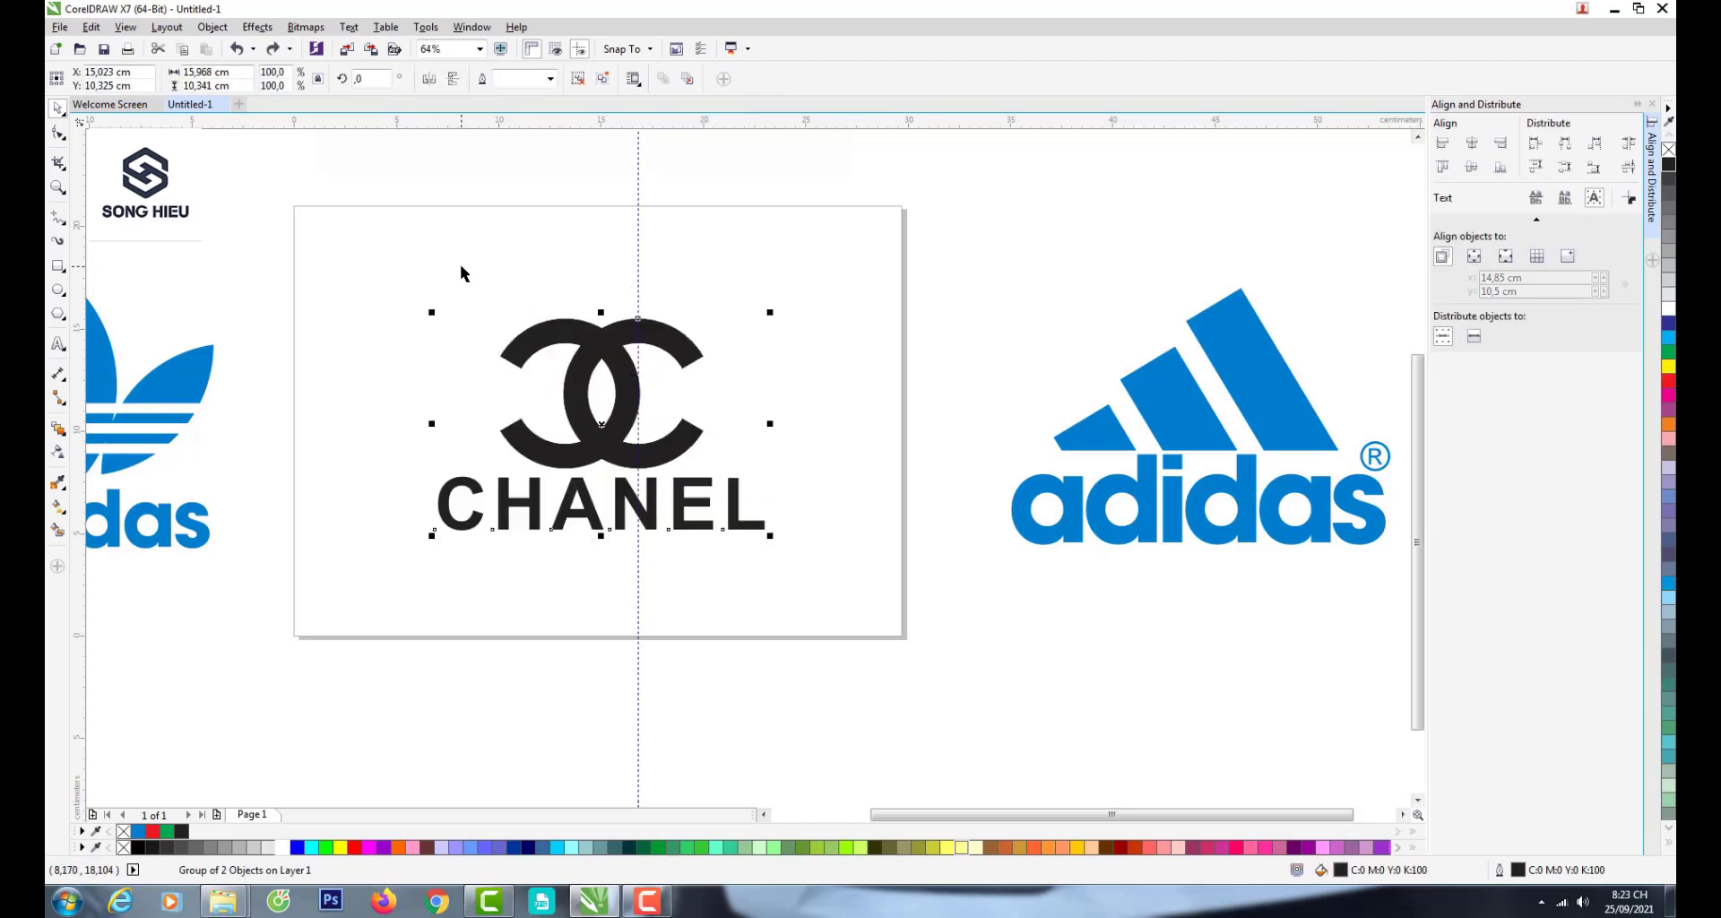
- Examine the finished Chanel logo up close and alongside the two adidas logos
key("shift+F2")
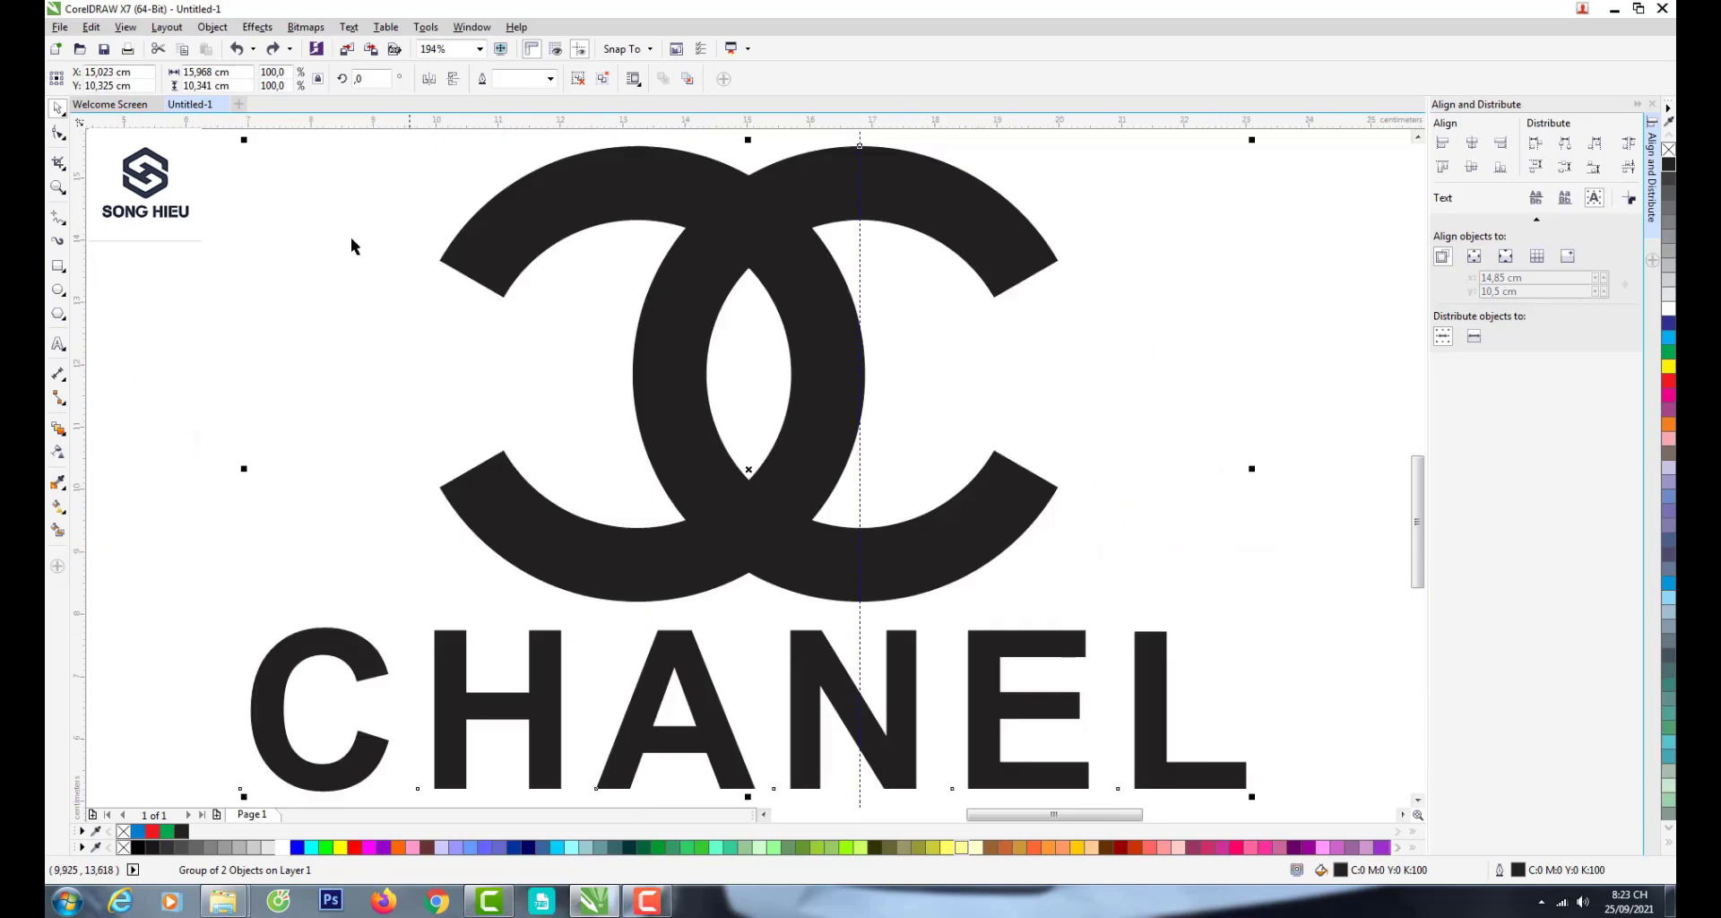
left_click(1240, 370)
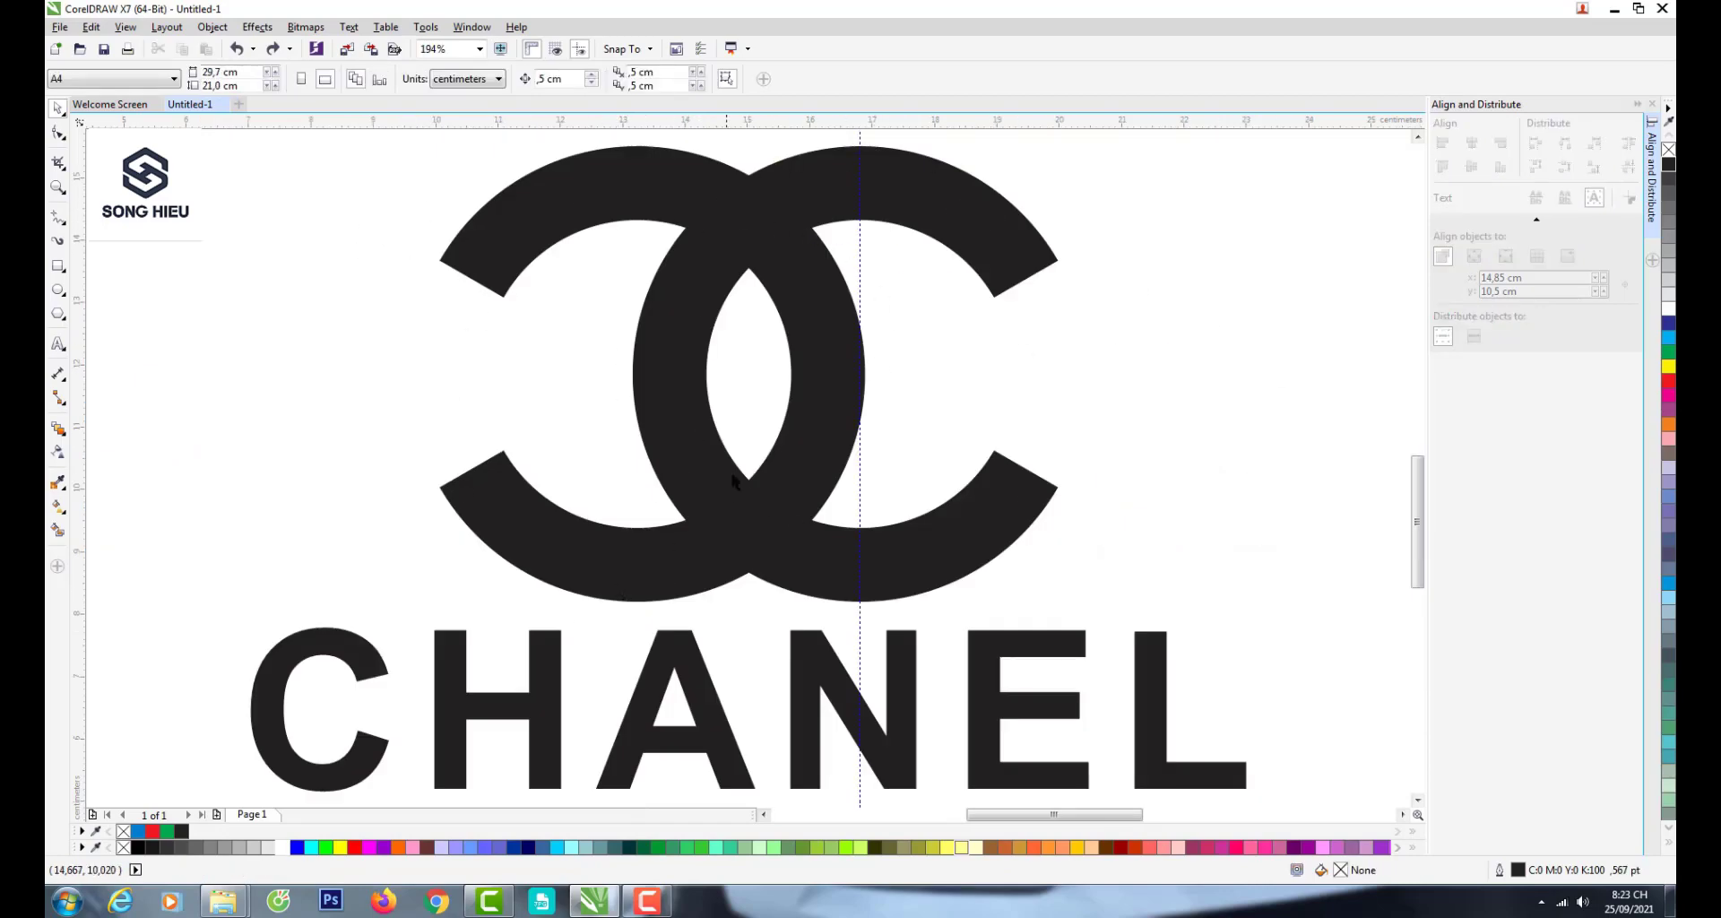
scroll(733, 480, "down", 4)
scroll(793, 457, "up", 1)
scroll(793, 457, "down", 1)
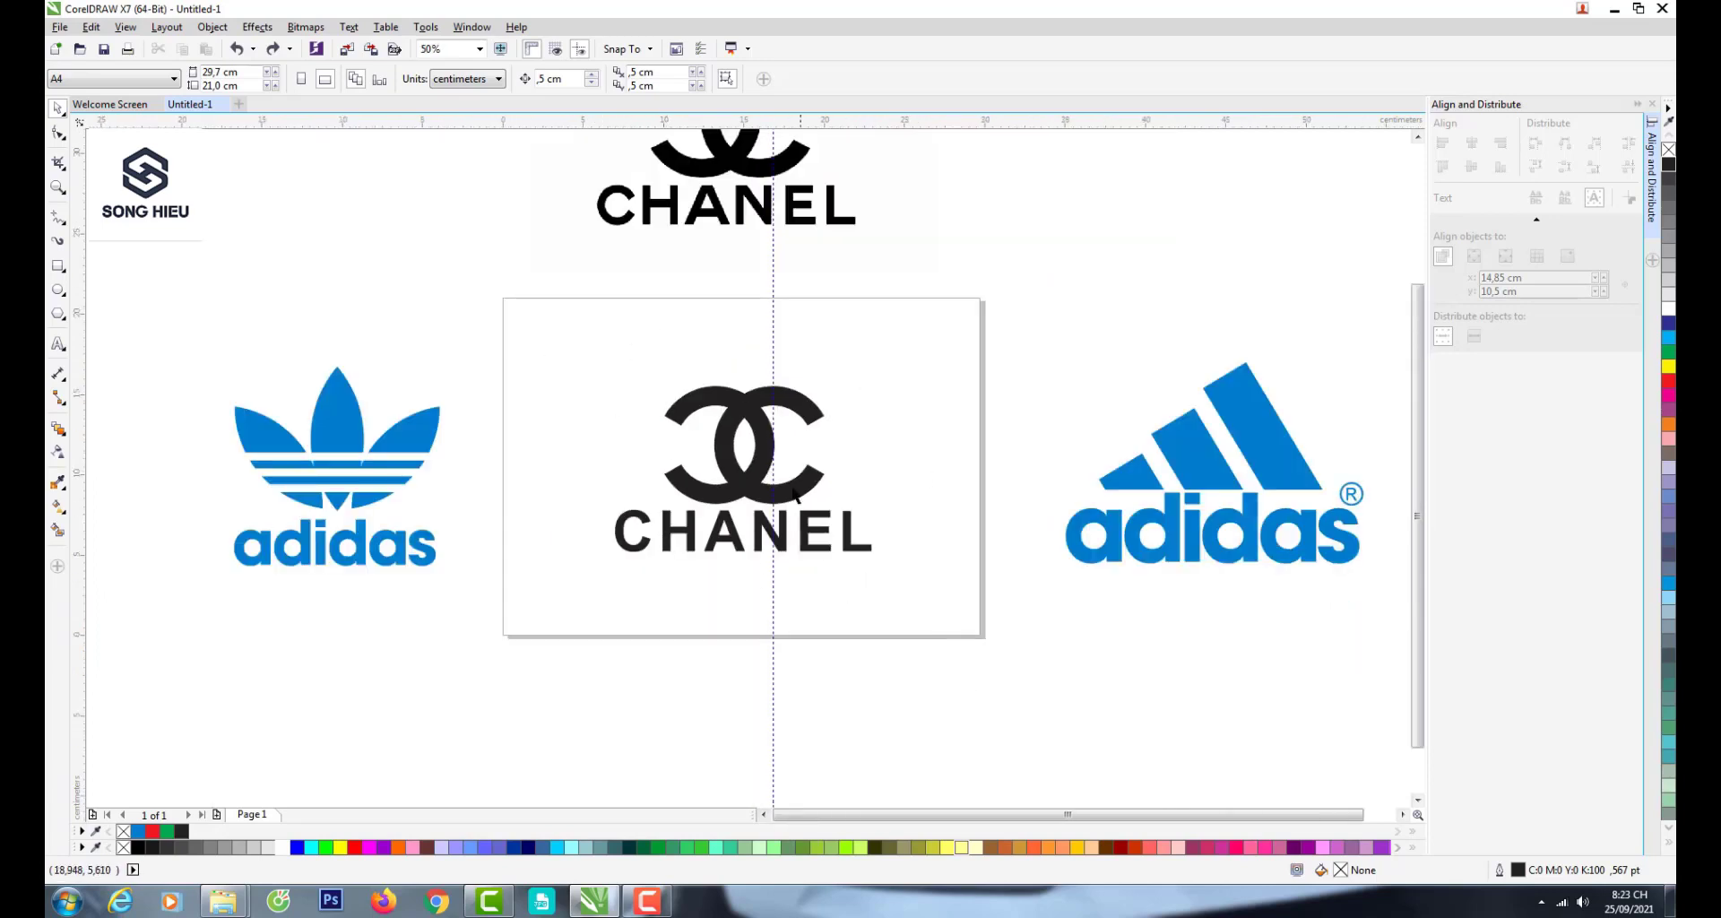
scroll(744, 453, "up", 2)
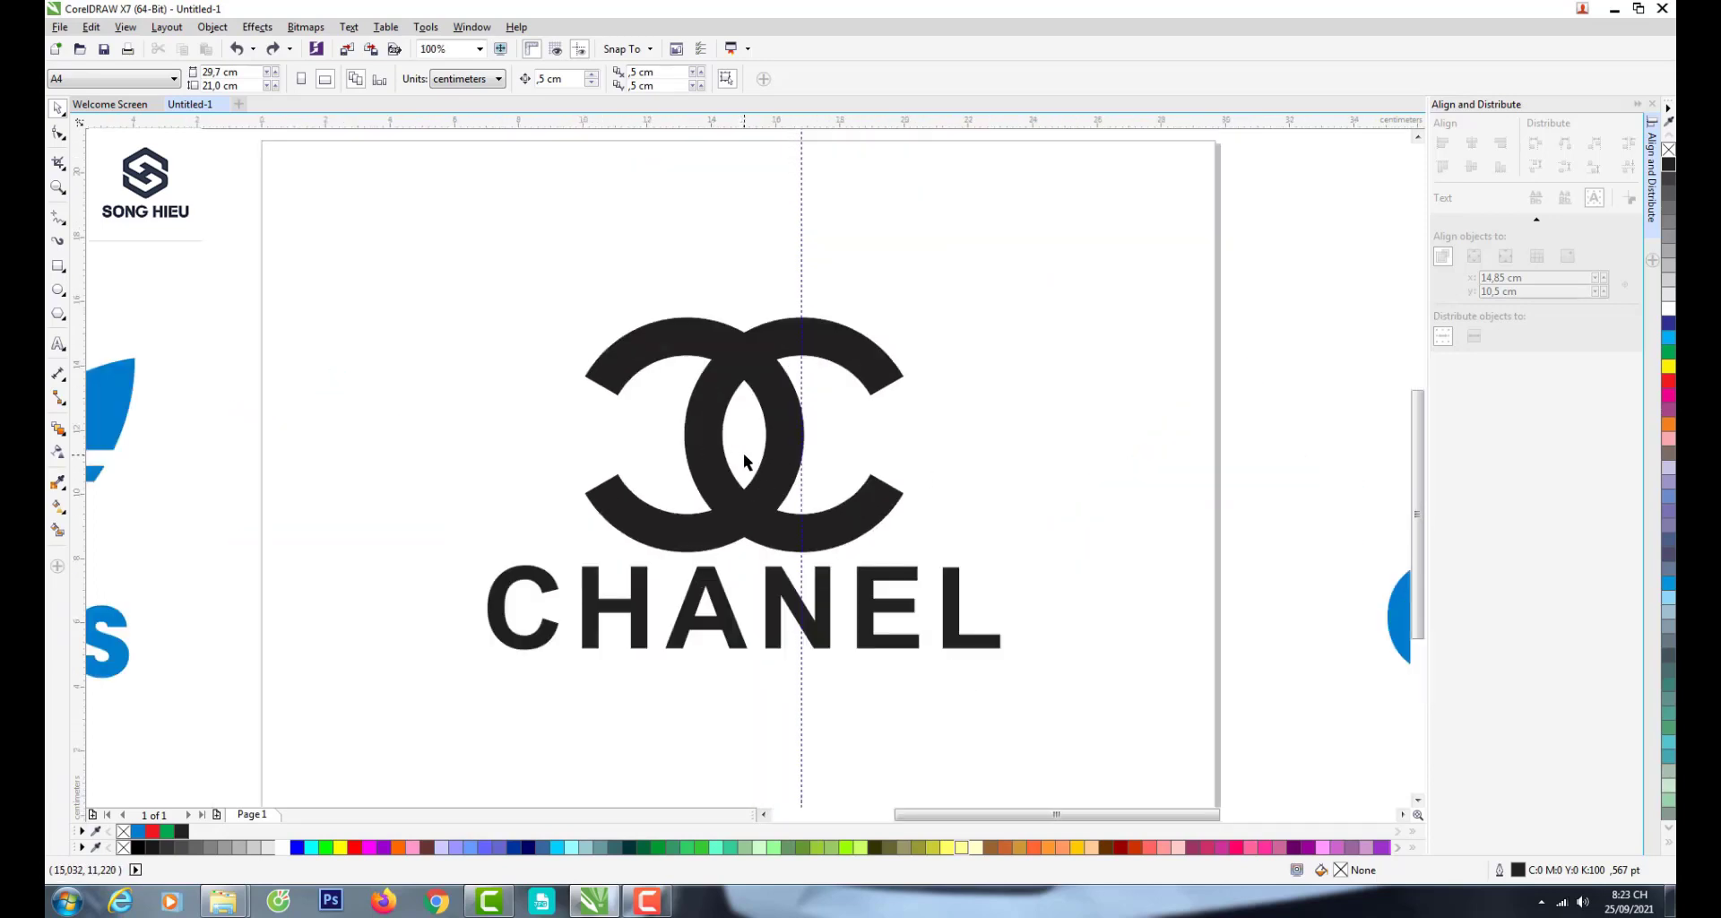
scroll(744, 454, "down", 2)
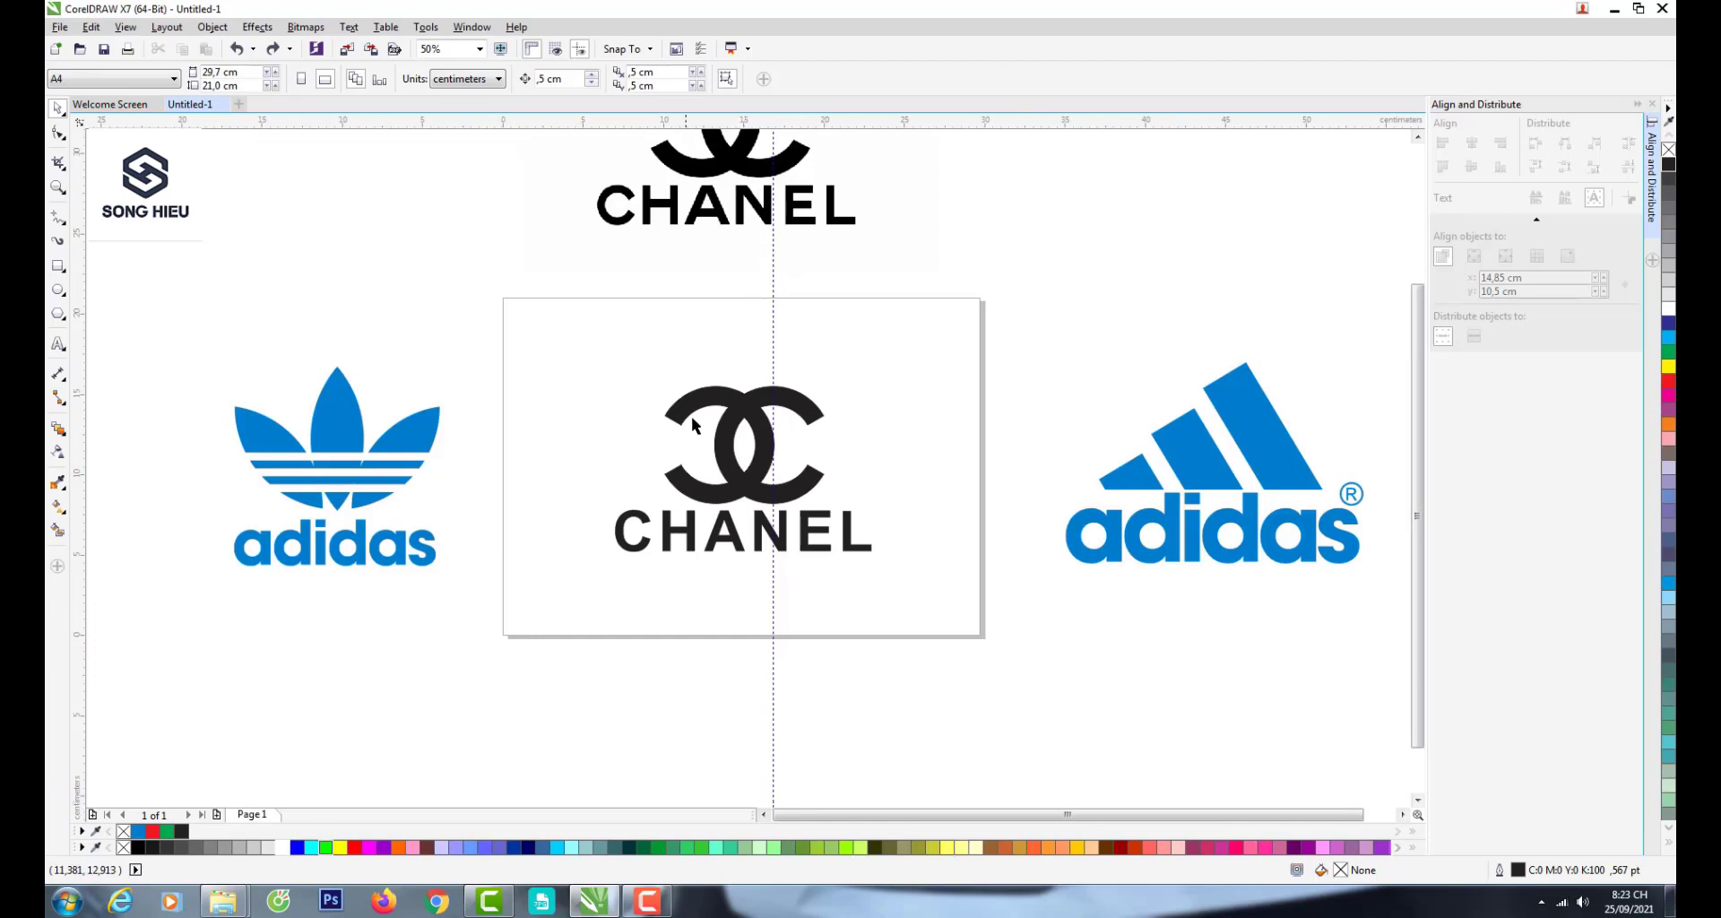
- Delete the Chanel reference bitmap above the page
left_click(744, 218)
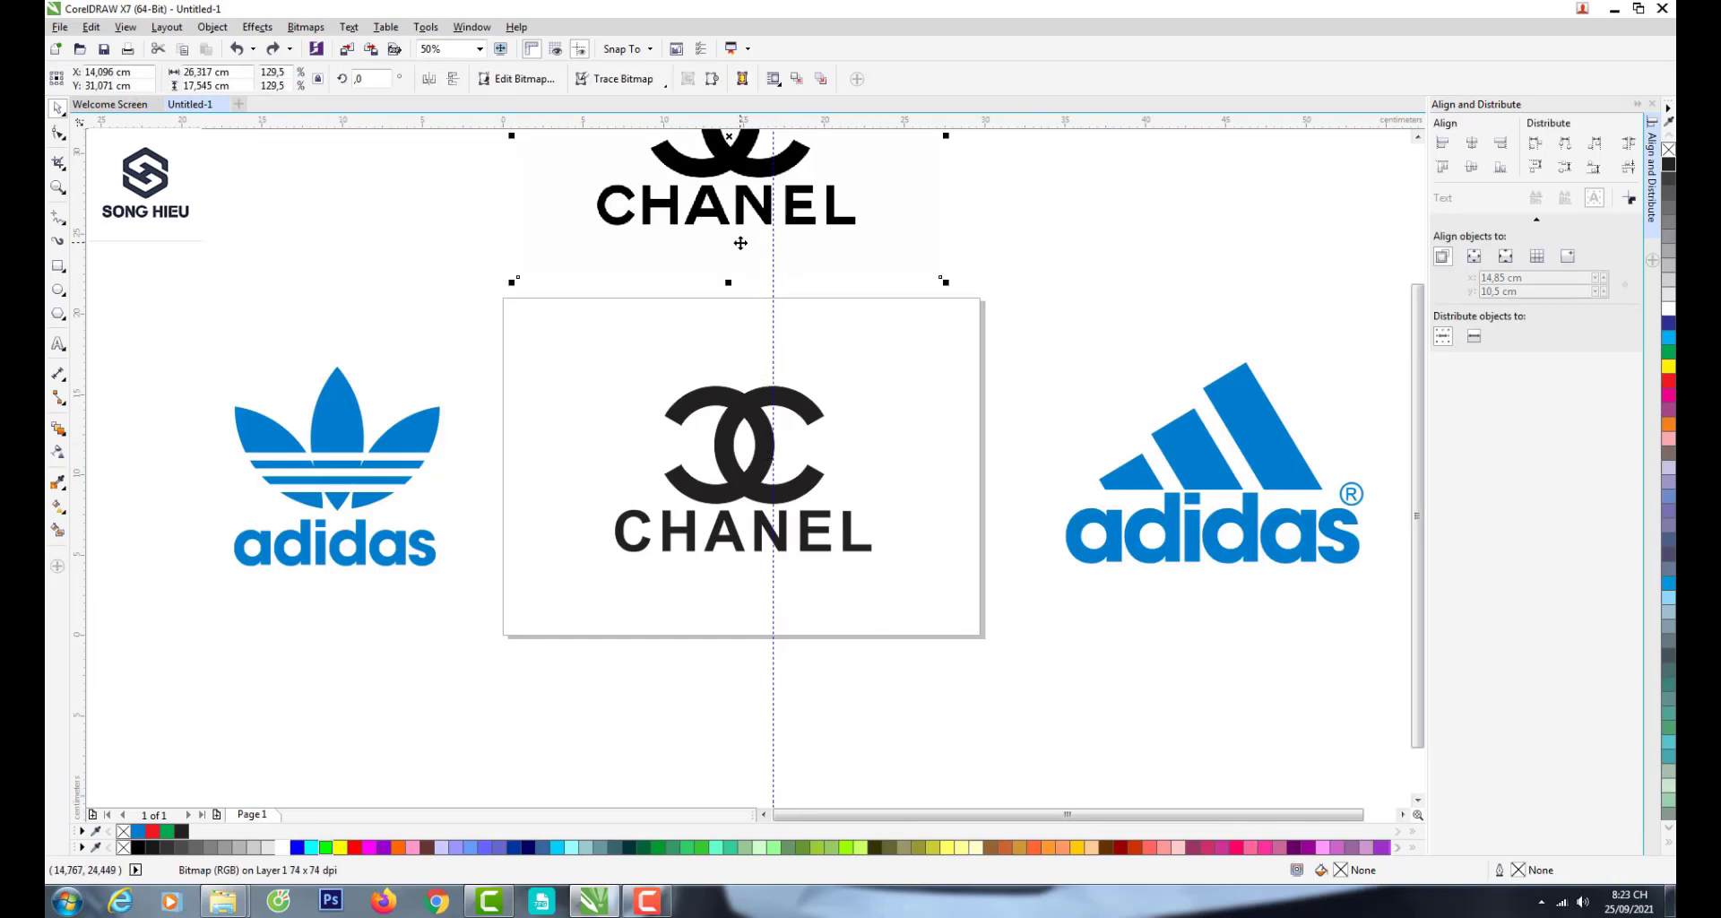
right_click(733, 231)
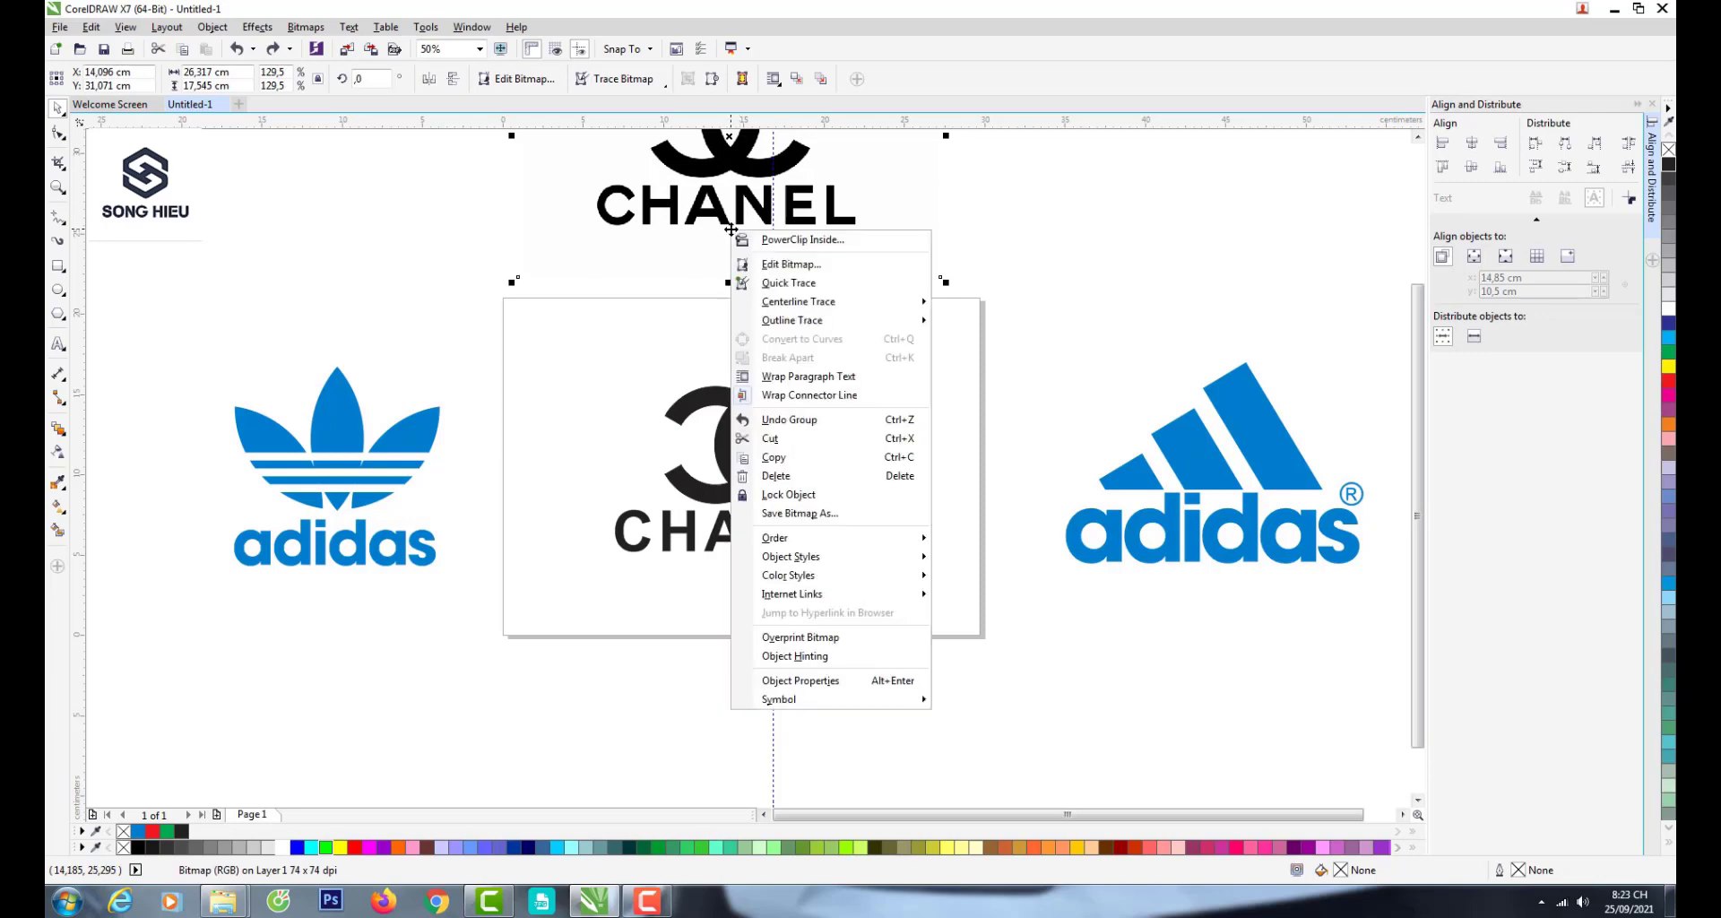
left_click(776, 476)
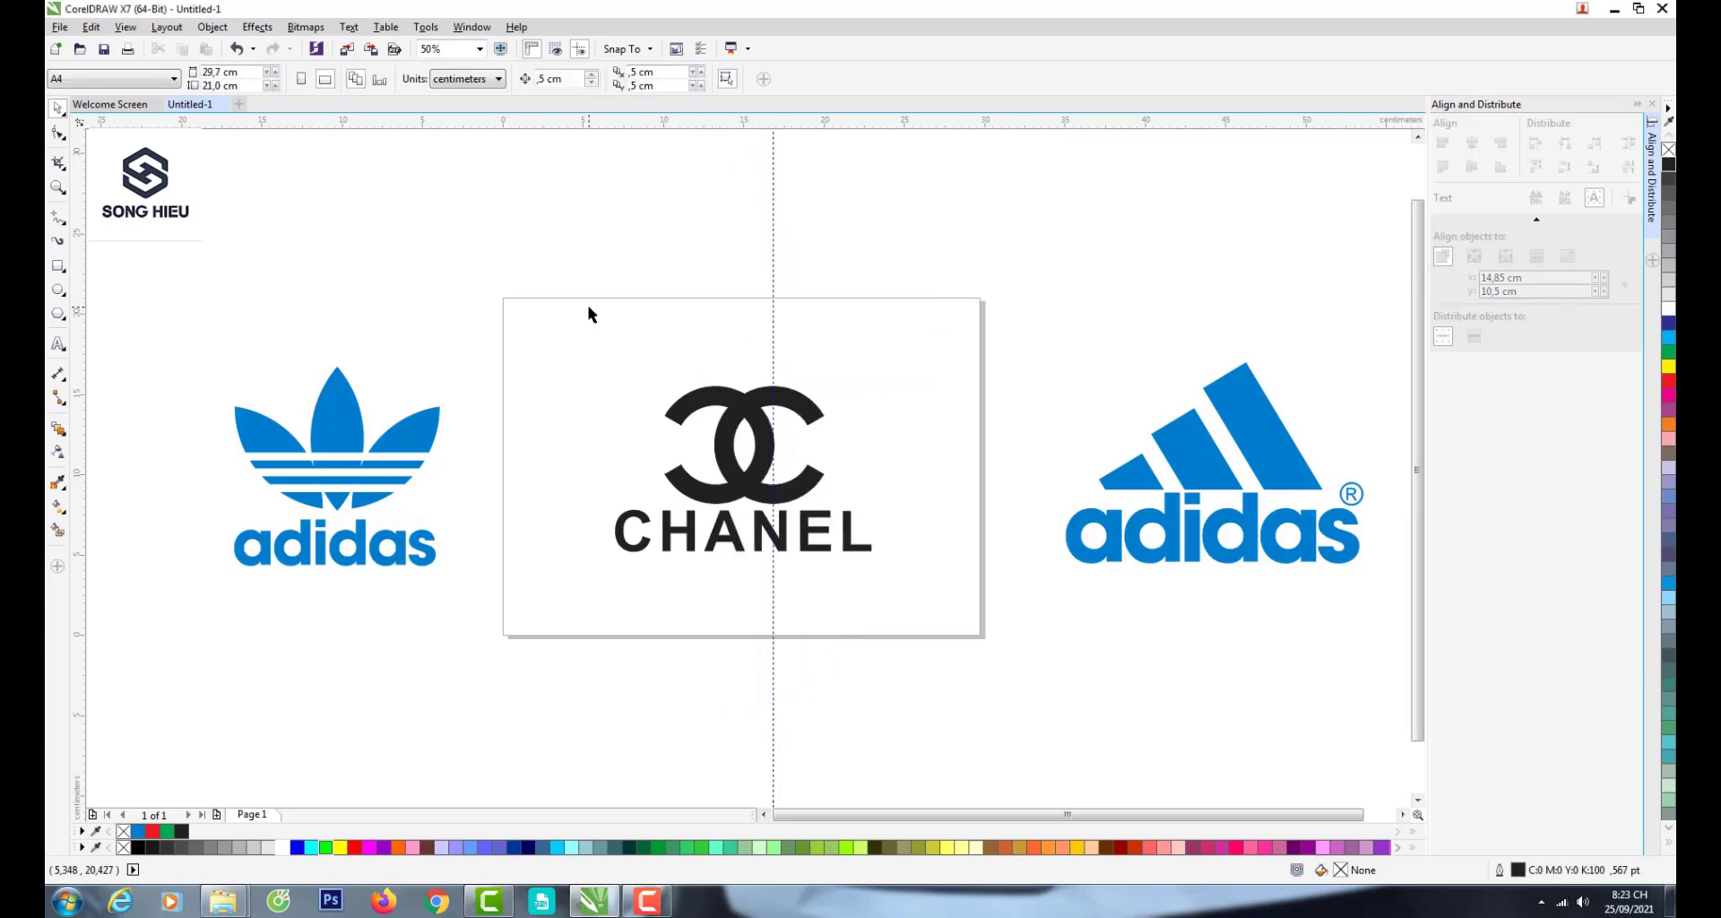
scroll(723, 463, "up", 1)
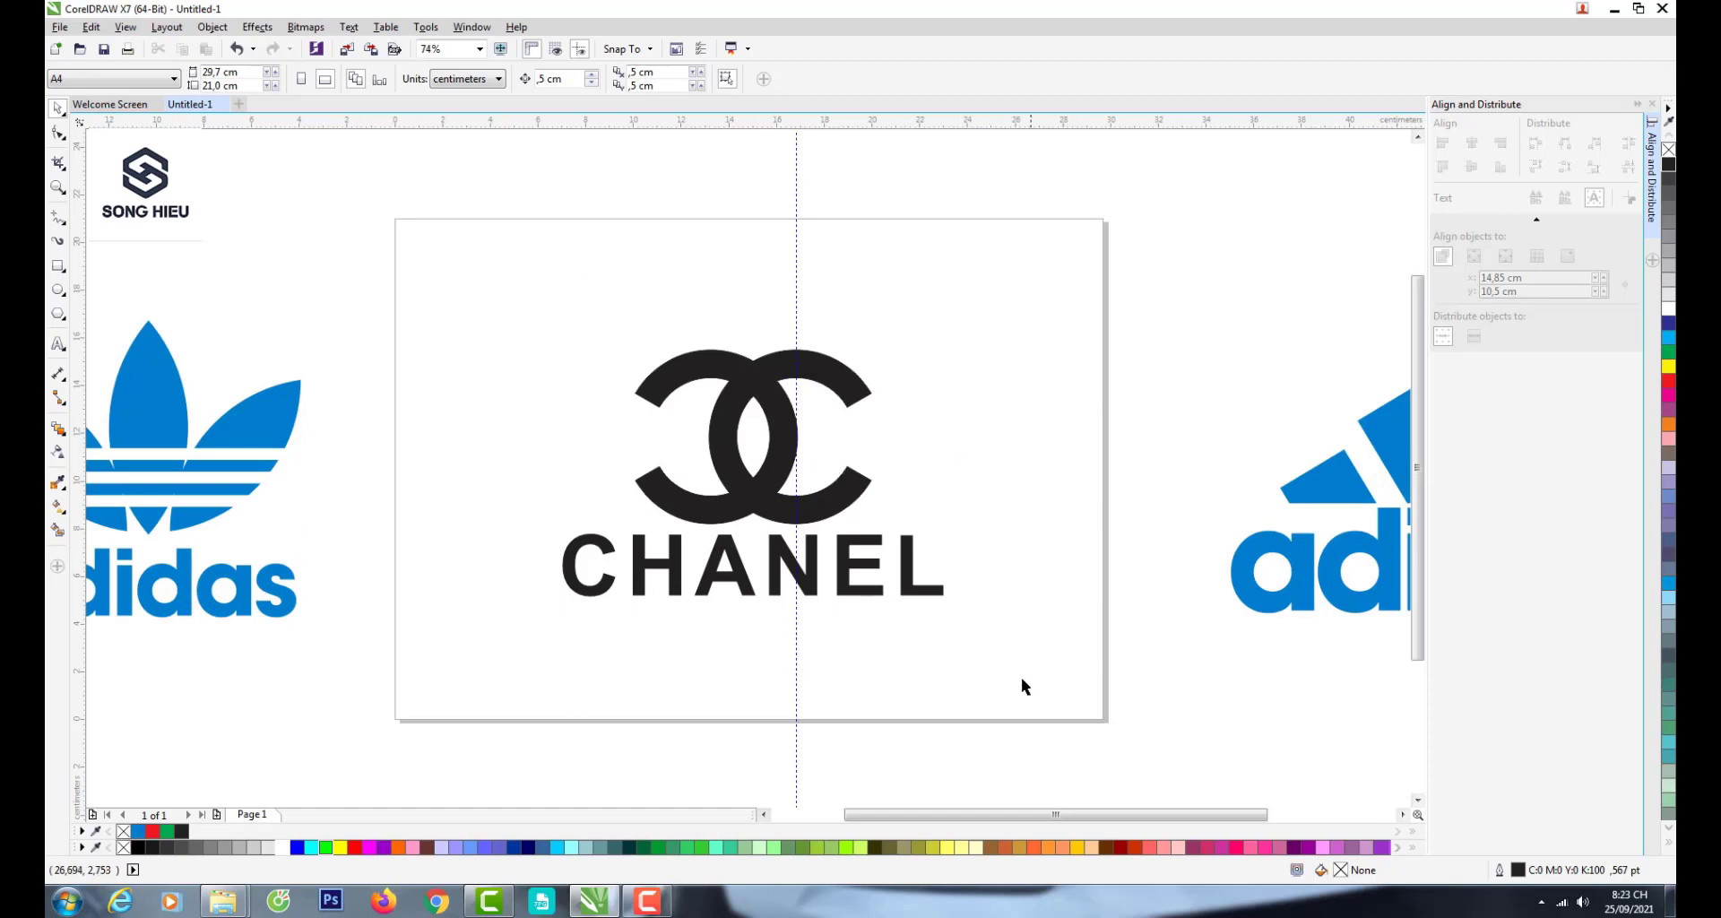
left_click(648, 910)
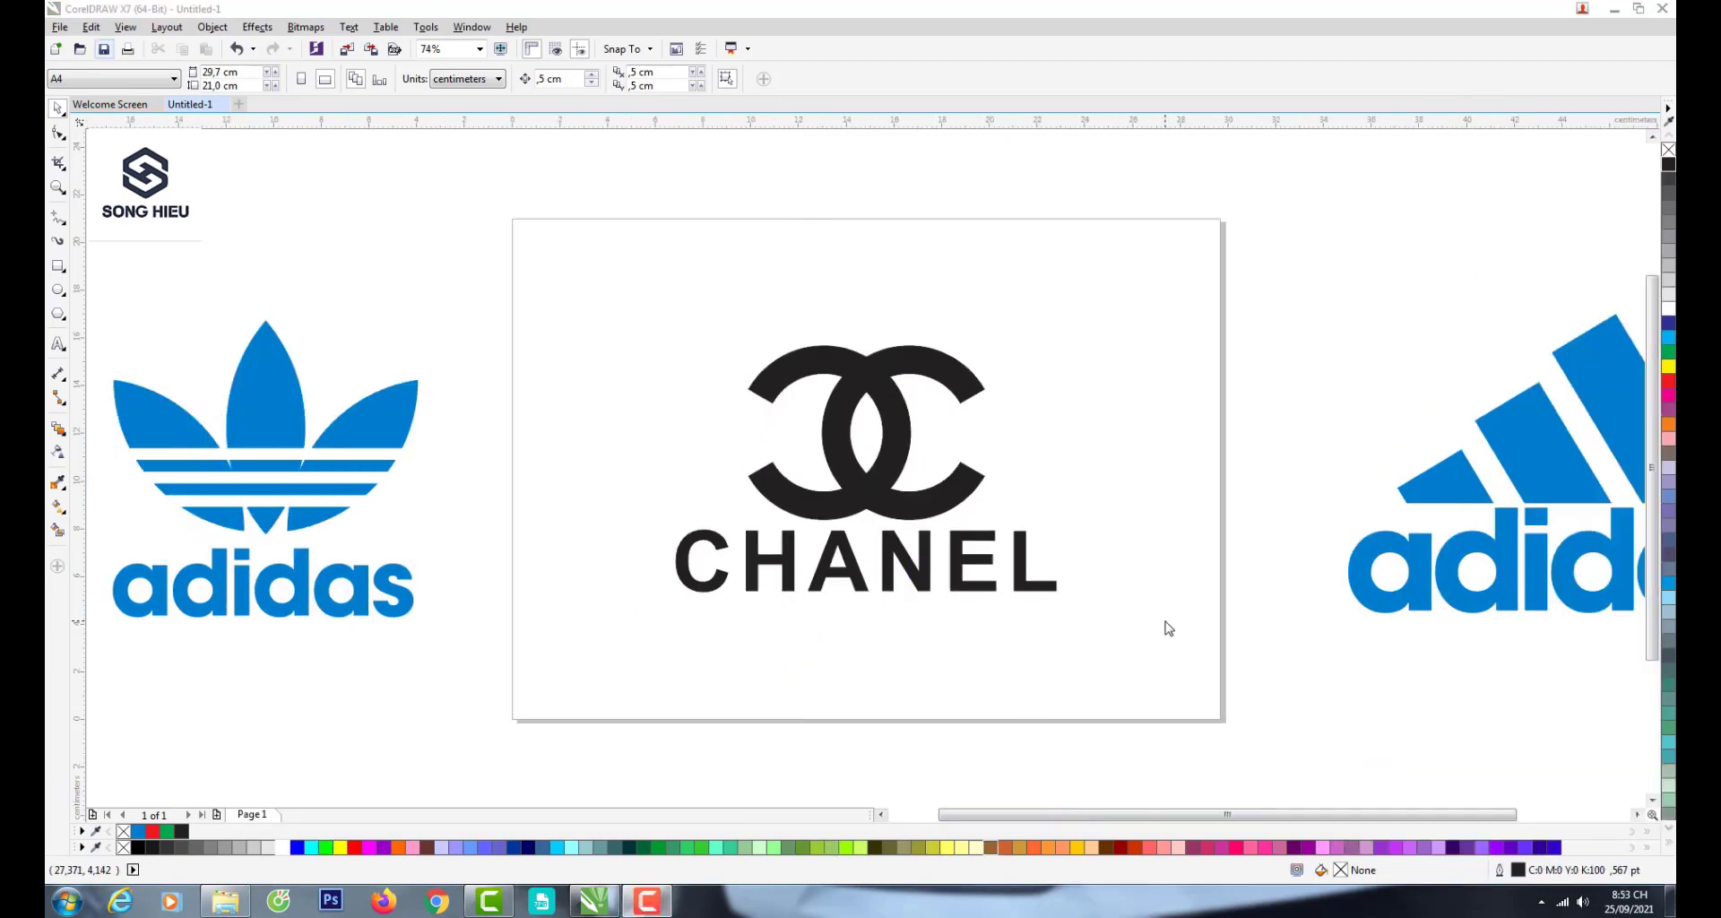
- Move the grouped Chanel logo off the page to the empty area directly above it
scroll(1169, 628, "down", 1)
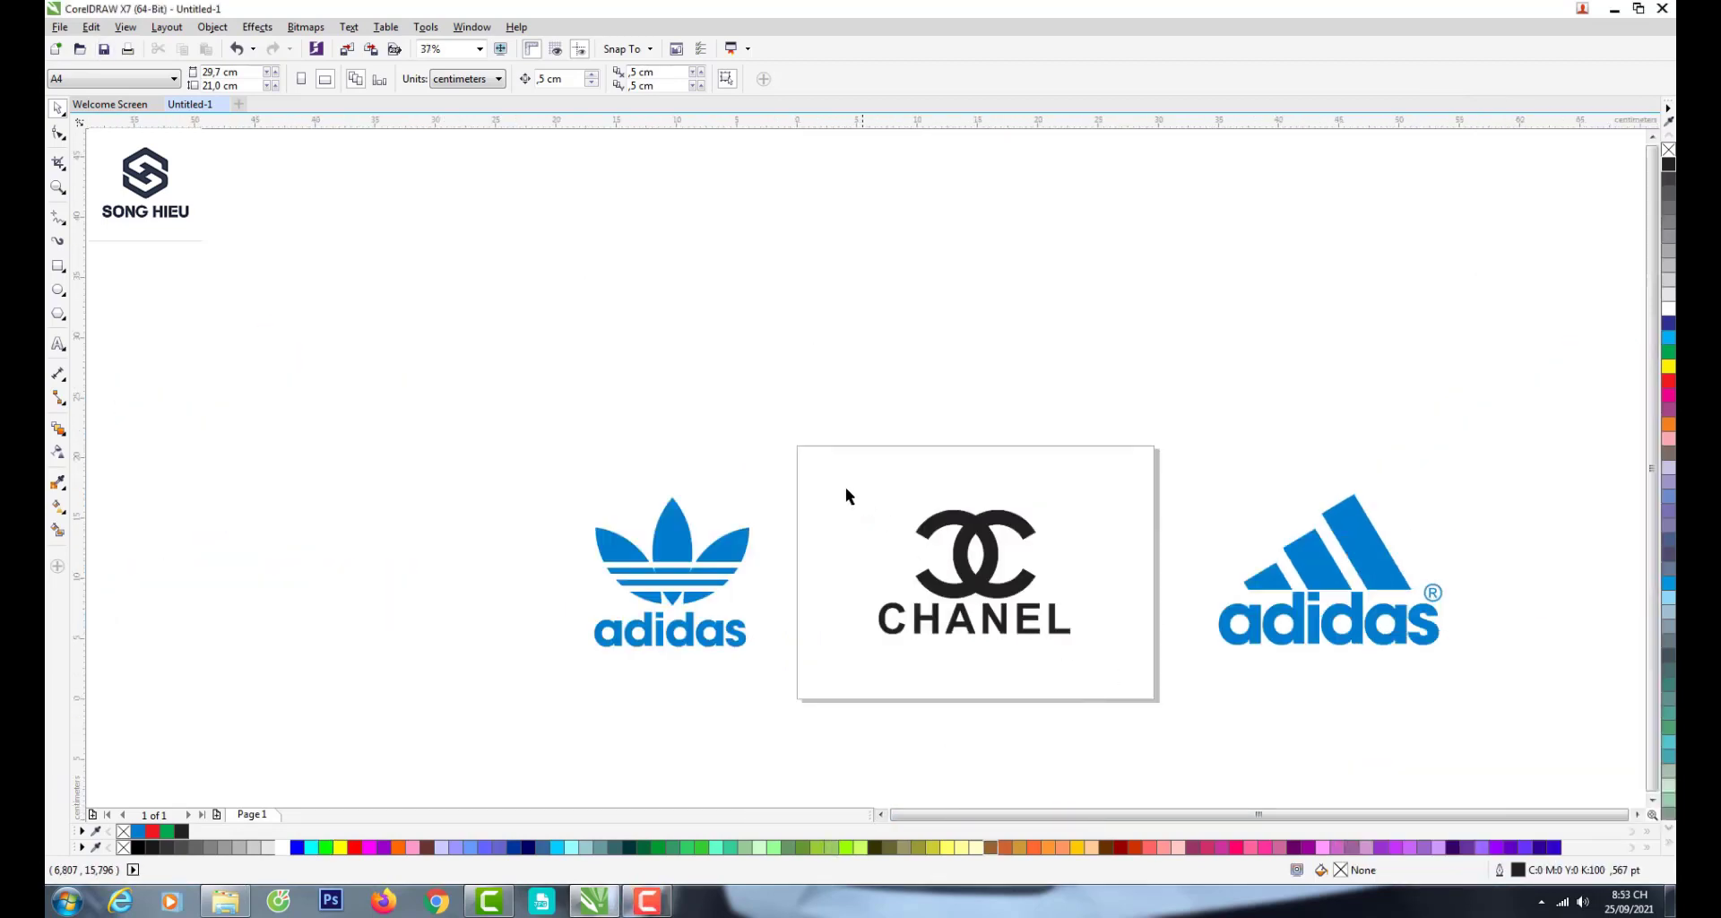
left_click_drag(846, 489, 1108, 691)
left_click_drag(997, 583, 975, 328)
- Import logo-mitsubishi-1.png from the Logo Corel folder and place it over the page
left_click(224, 904)
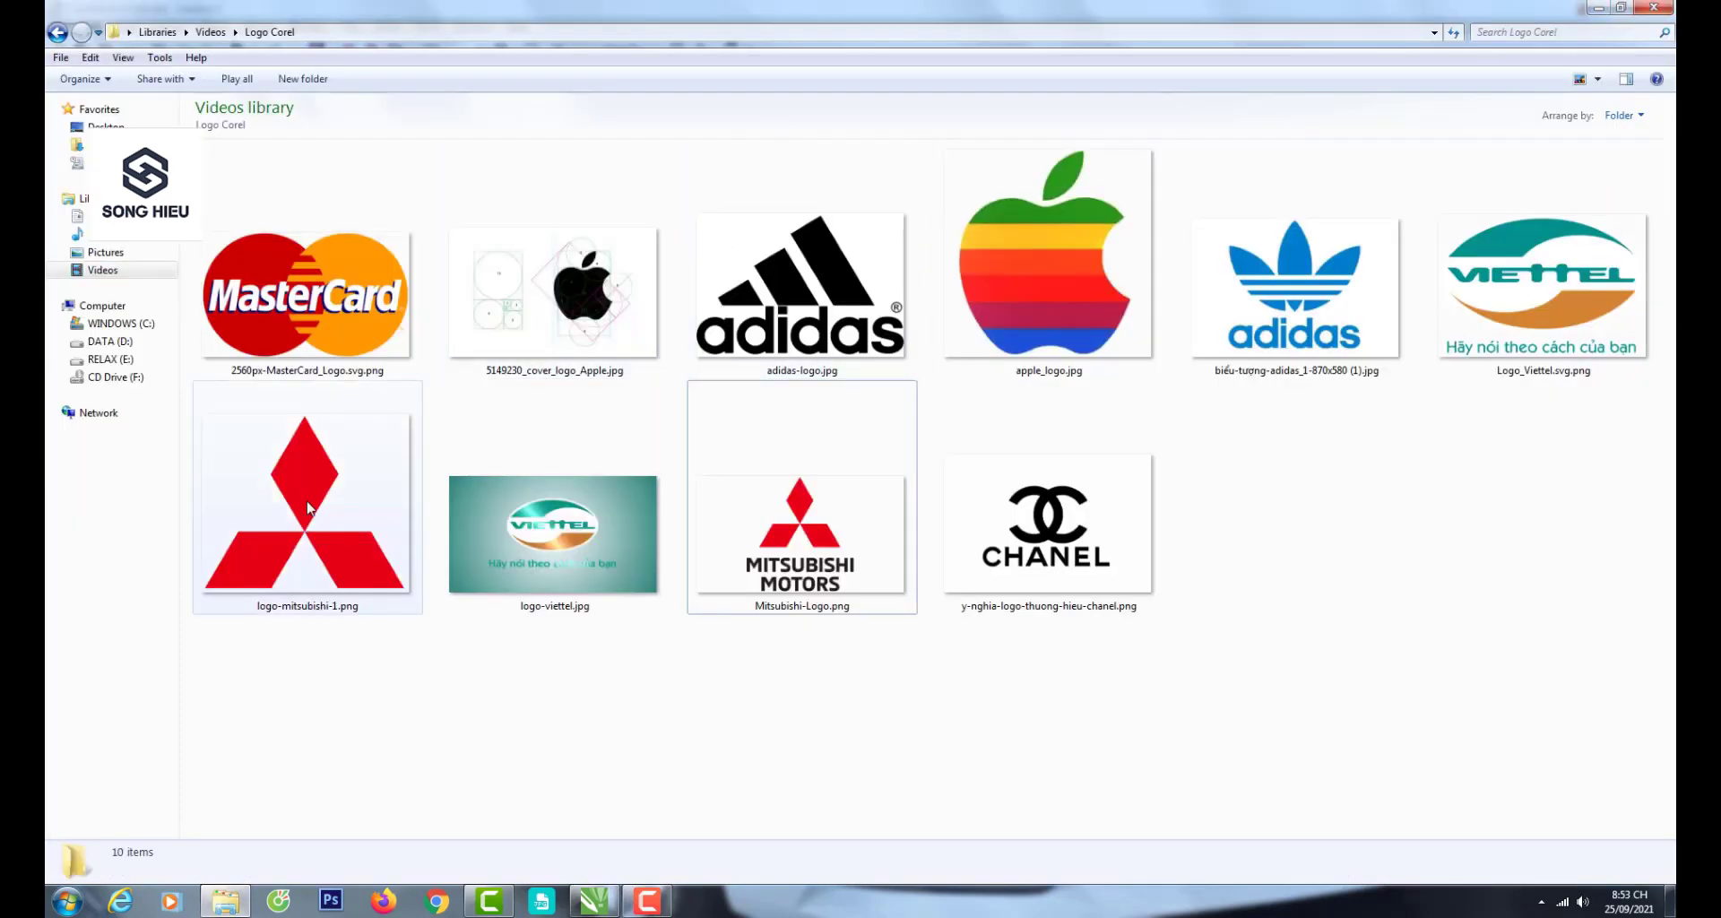
left_click_drag(308, 507, 980, 604)
scroll(736, 550, "down", 2)
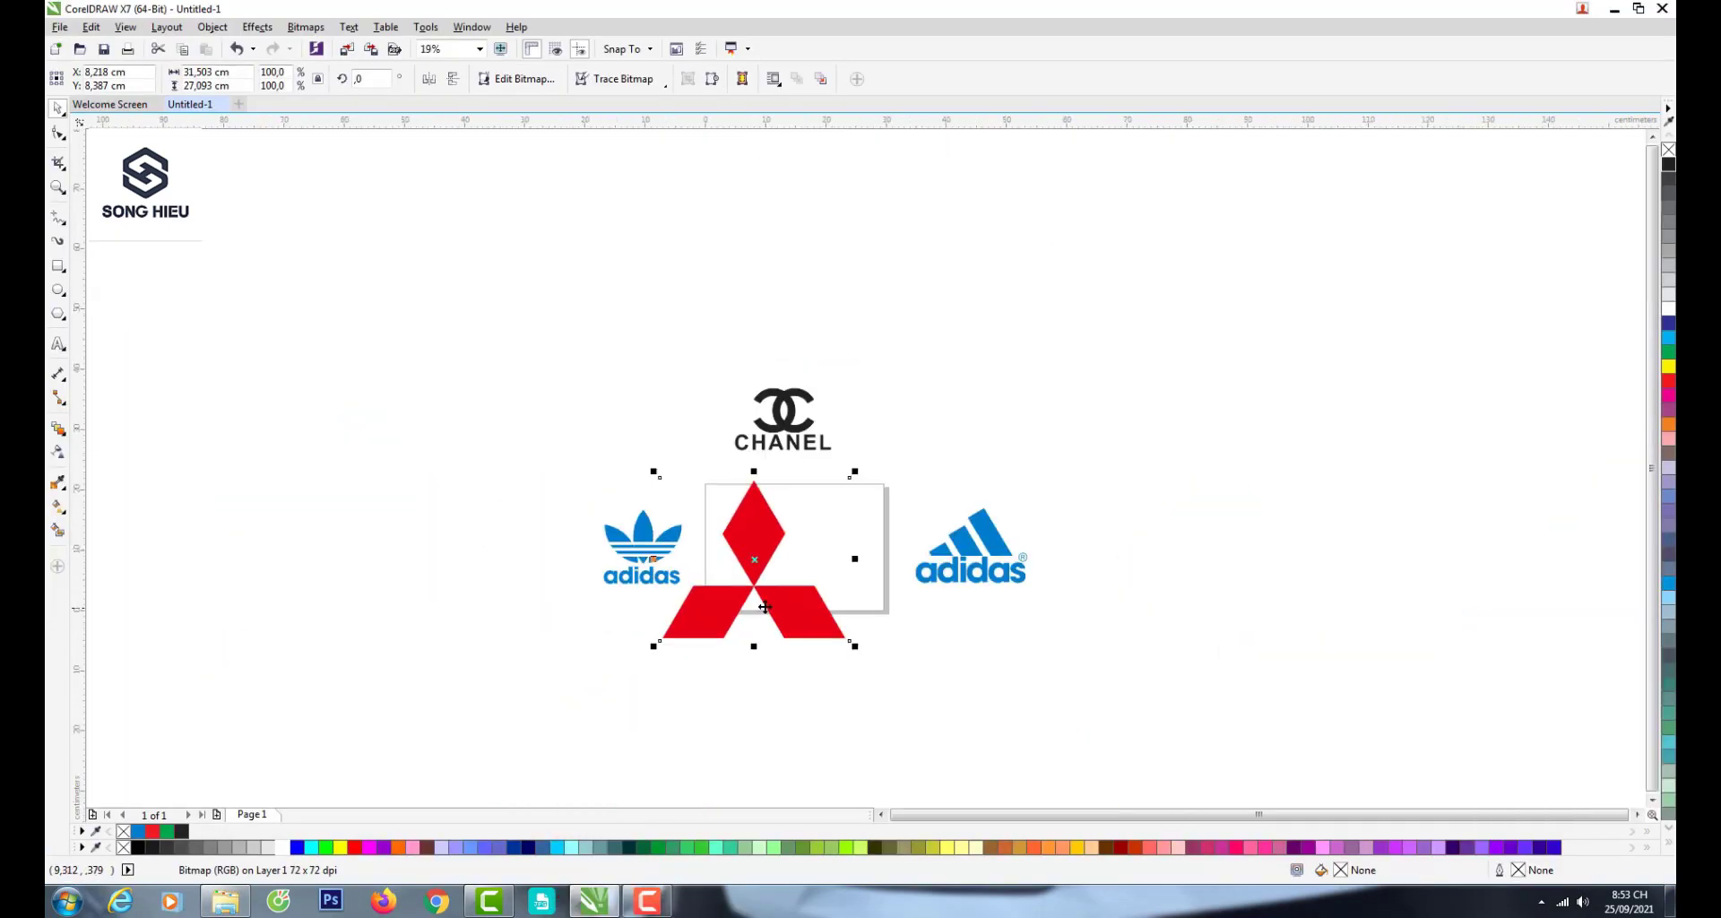
scroll(806, 572, "up", 2)
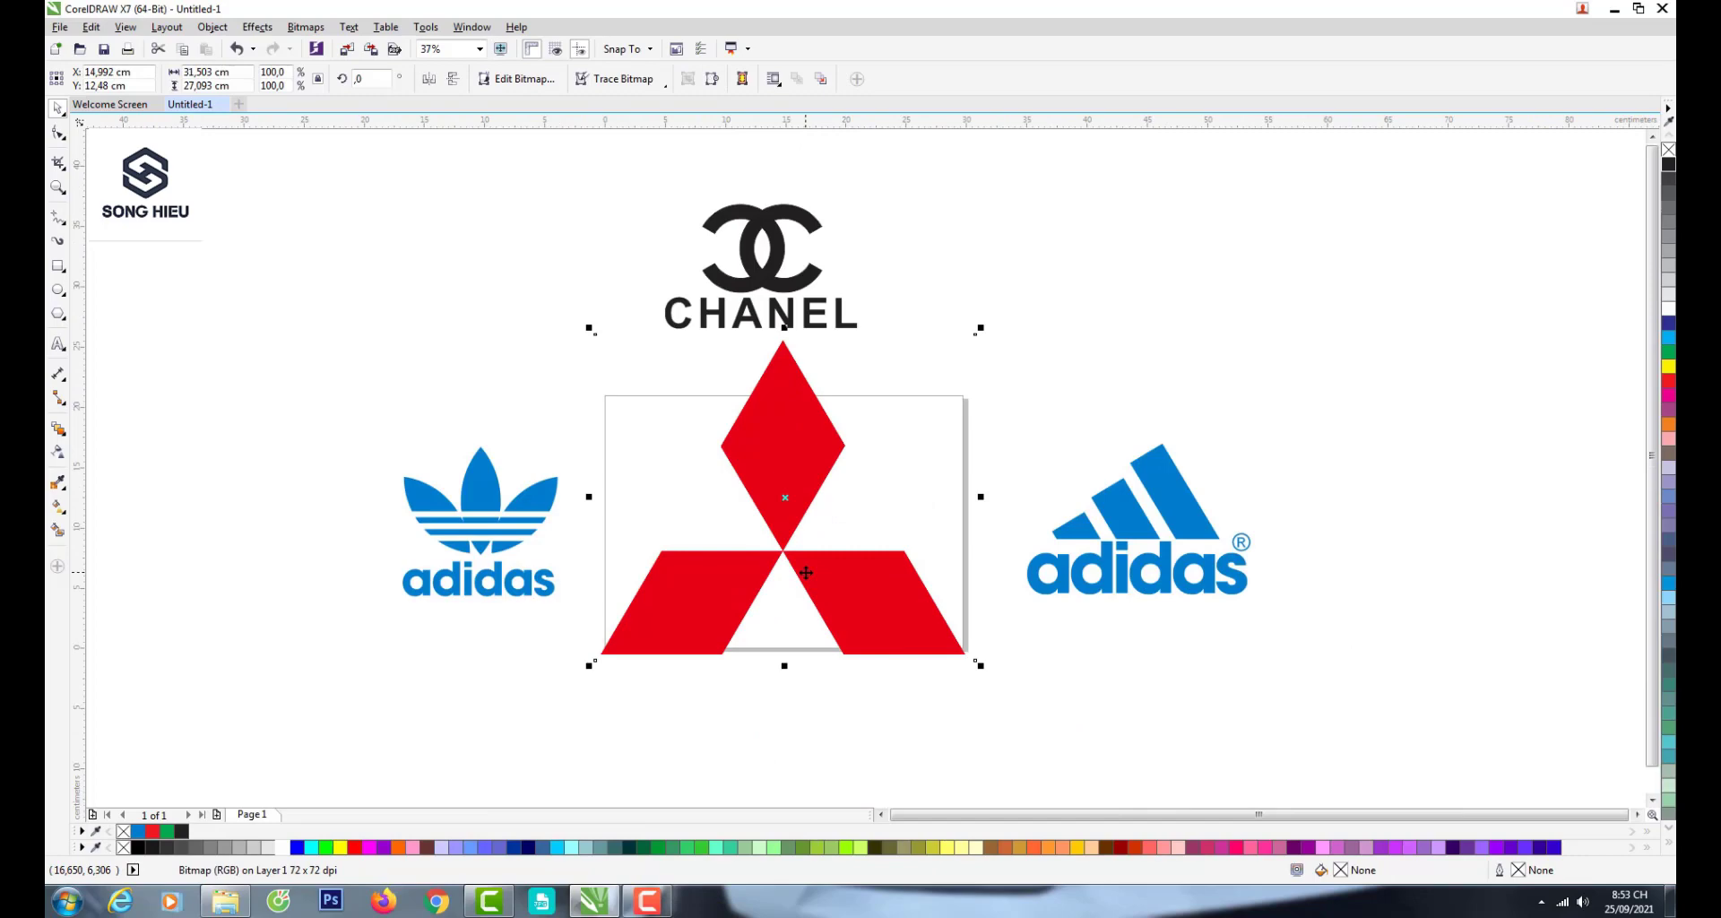
- Scale the Mitsubishi bitmap down to 52% and place it near the centre of the page
left_click_drag(980, 665, 793, 504)
mouse_move(719, 448)
left_mouse_down()
mouse_move(816, 545)
mouse_move(723, 450)
left_mouse_up()
scroll(788, 556, "up", 2)
scroll(788, 551, "up", 2)
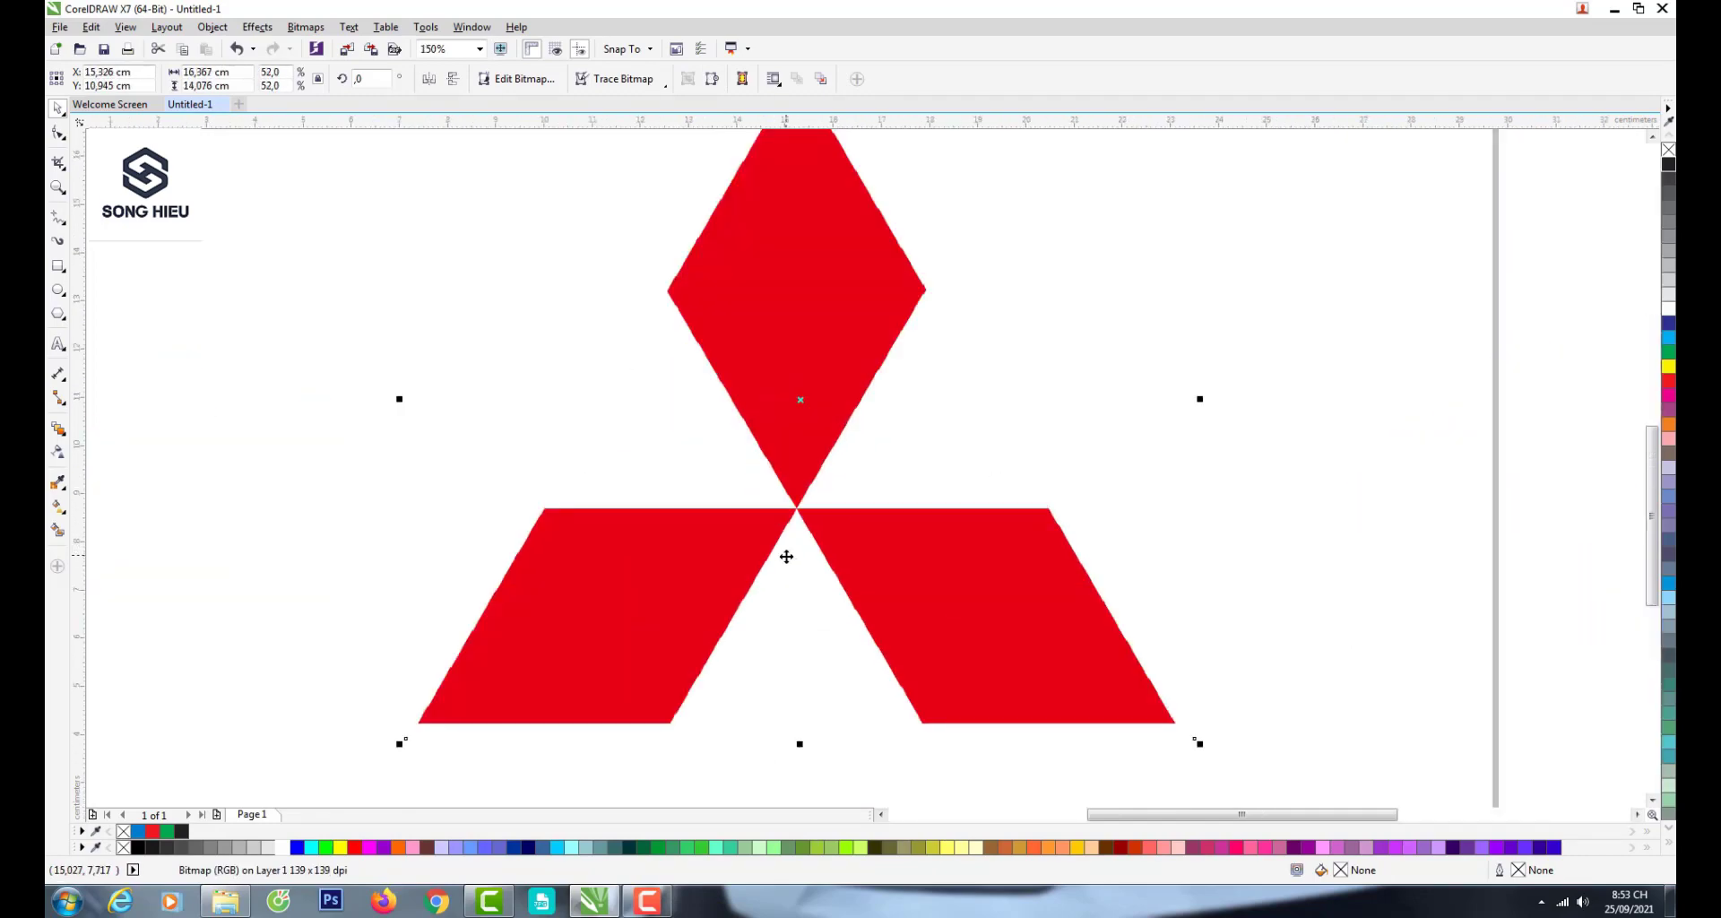
scroll(788, 552, "down", 2)
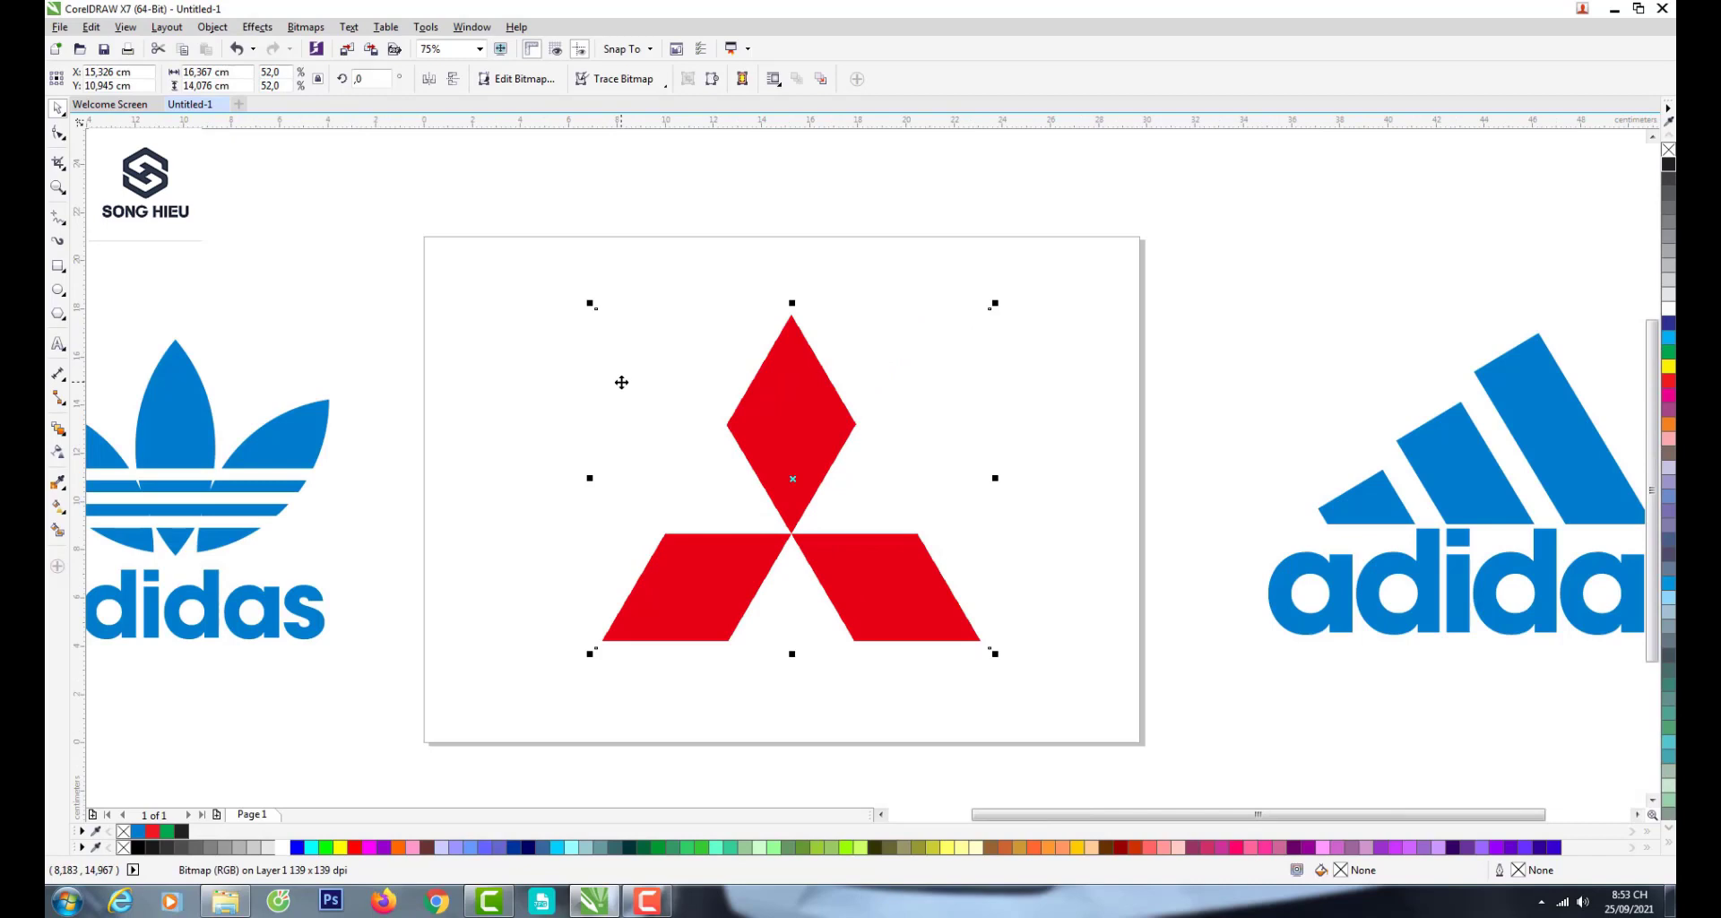
key("shift+F2")
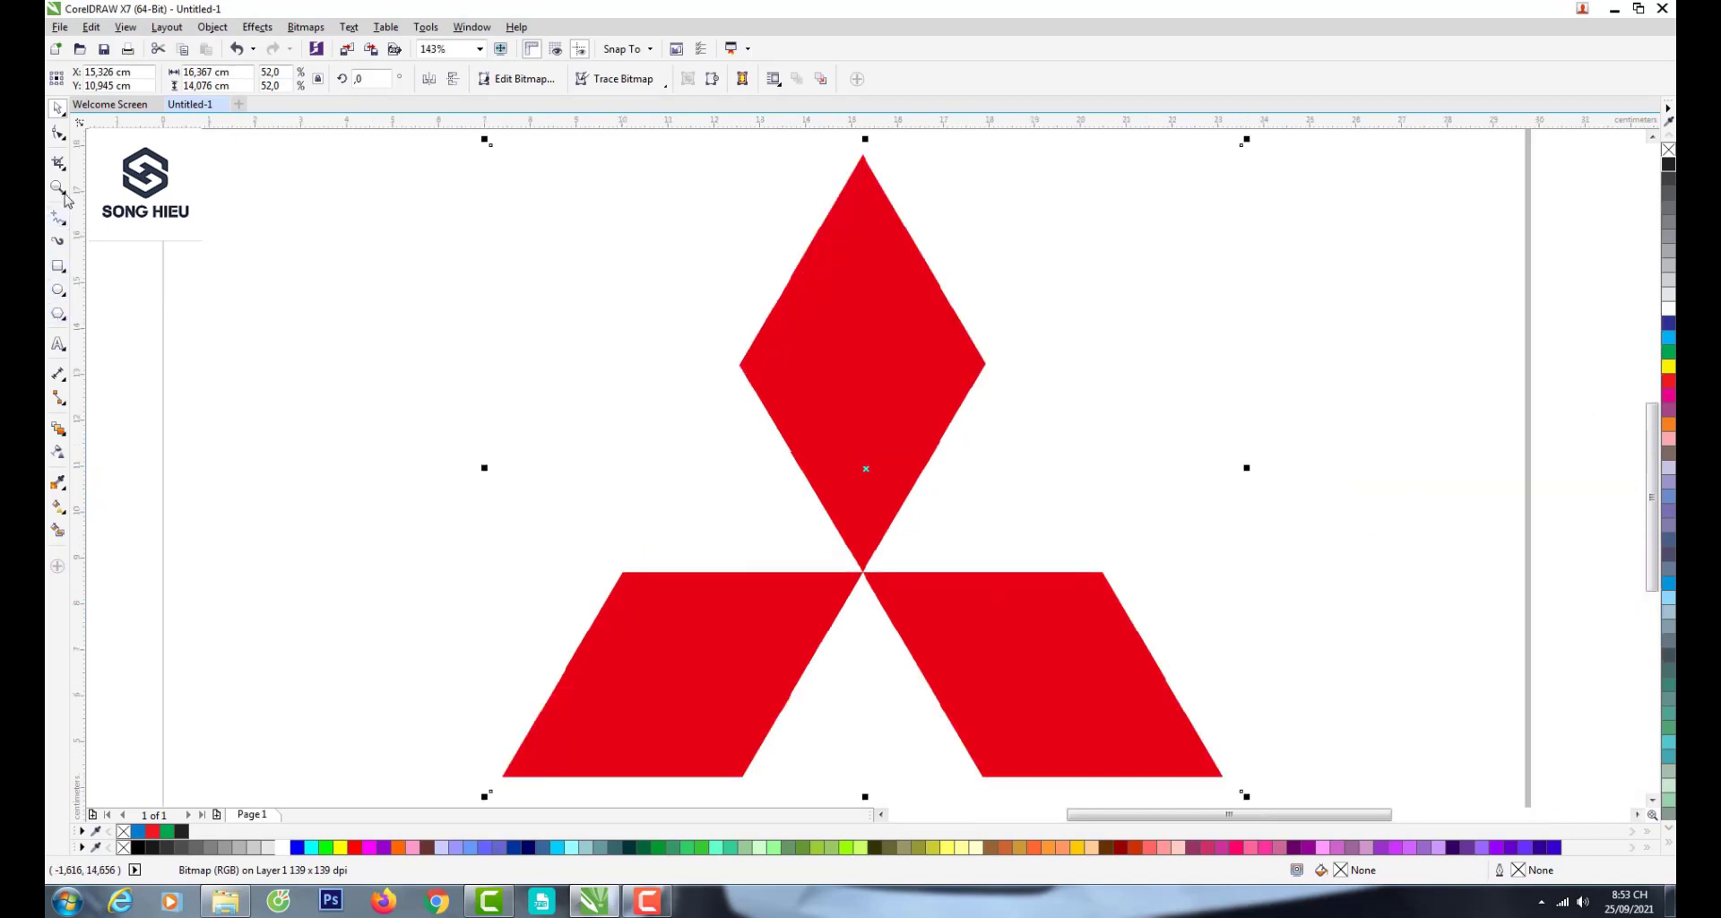
- Draw a three-sided polygon about 11.8 × 10.2 cm over the Mitsubishi bitmap, discarding any test polygon first
left_click(58, 314)
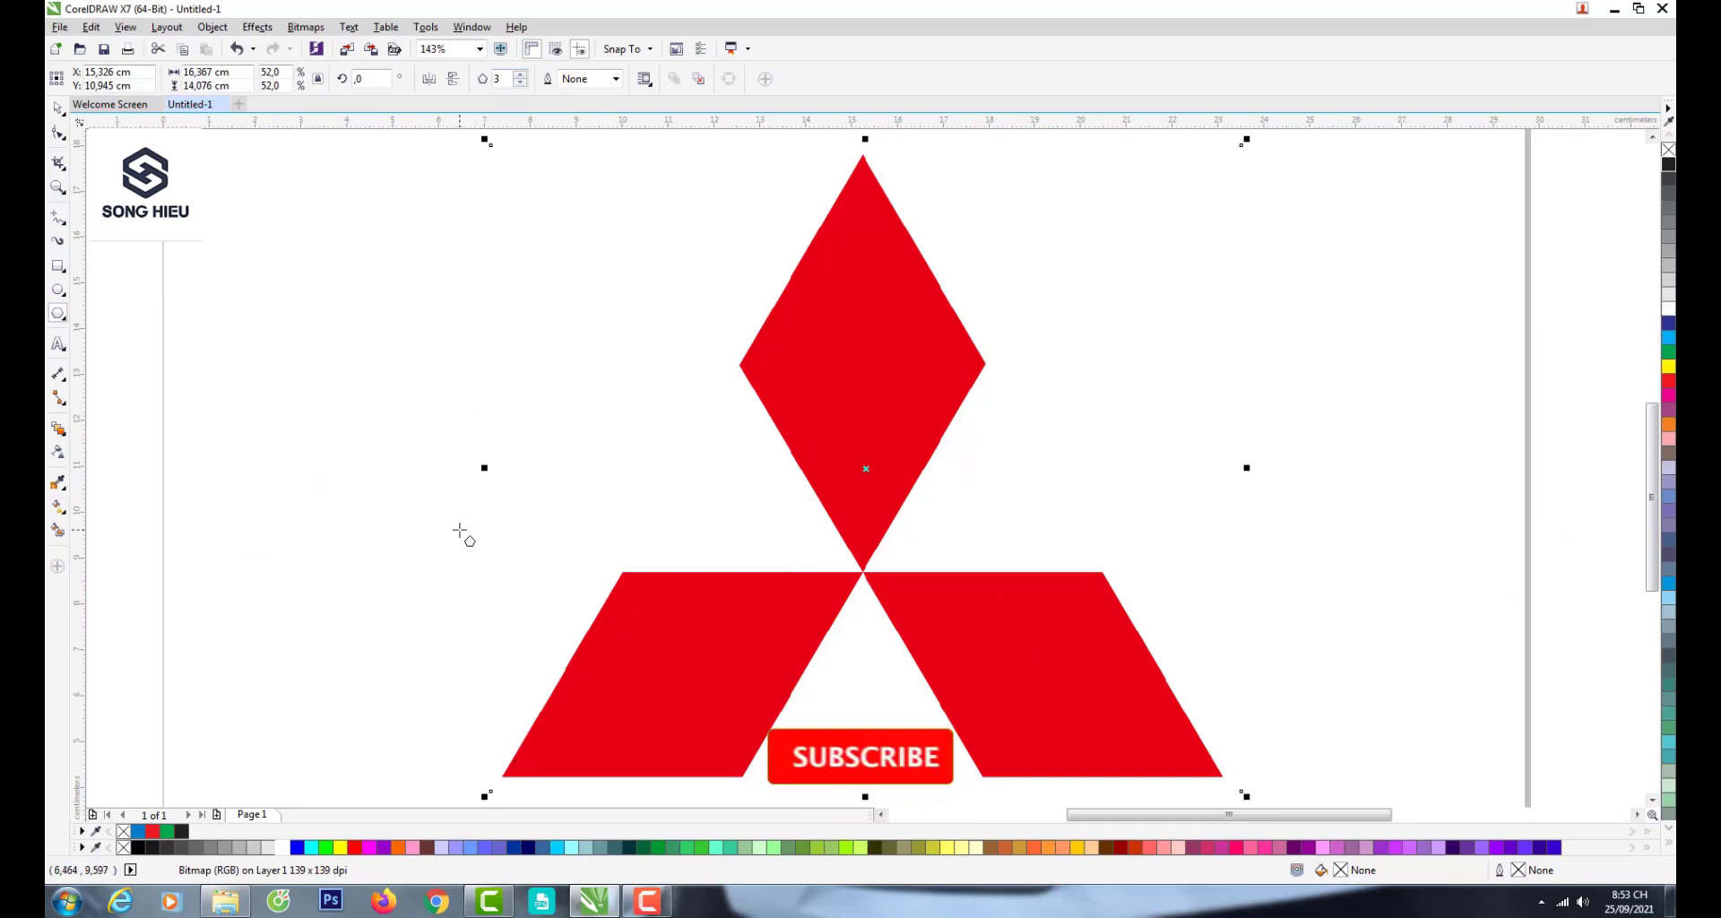
mouse_move(434, 473)
left_mouse_down()
mouse_move(487, 561)
mouse_move(552, 574)
left_mouse_up()
left_click_drag(547, 644, 469, 526)
key("Delete")
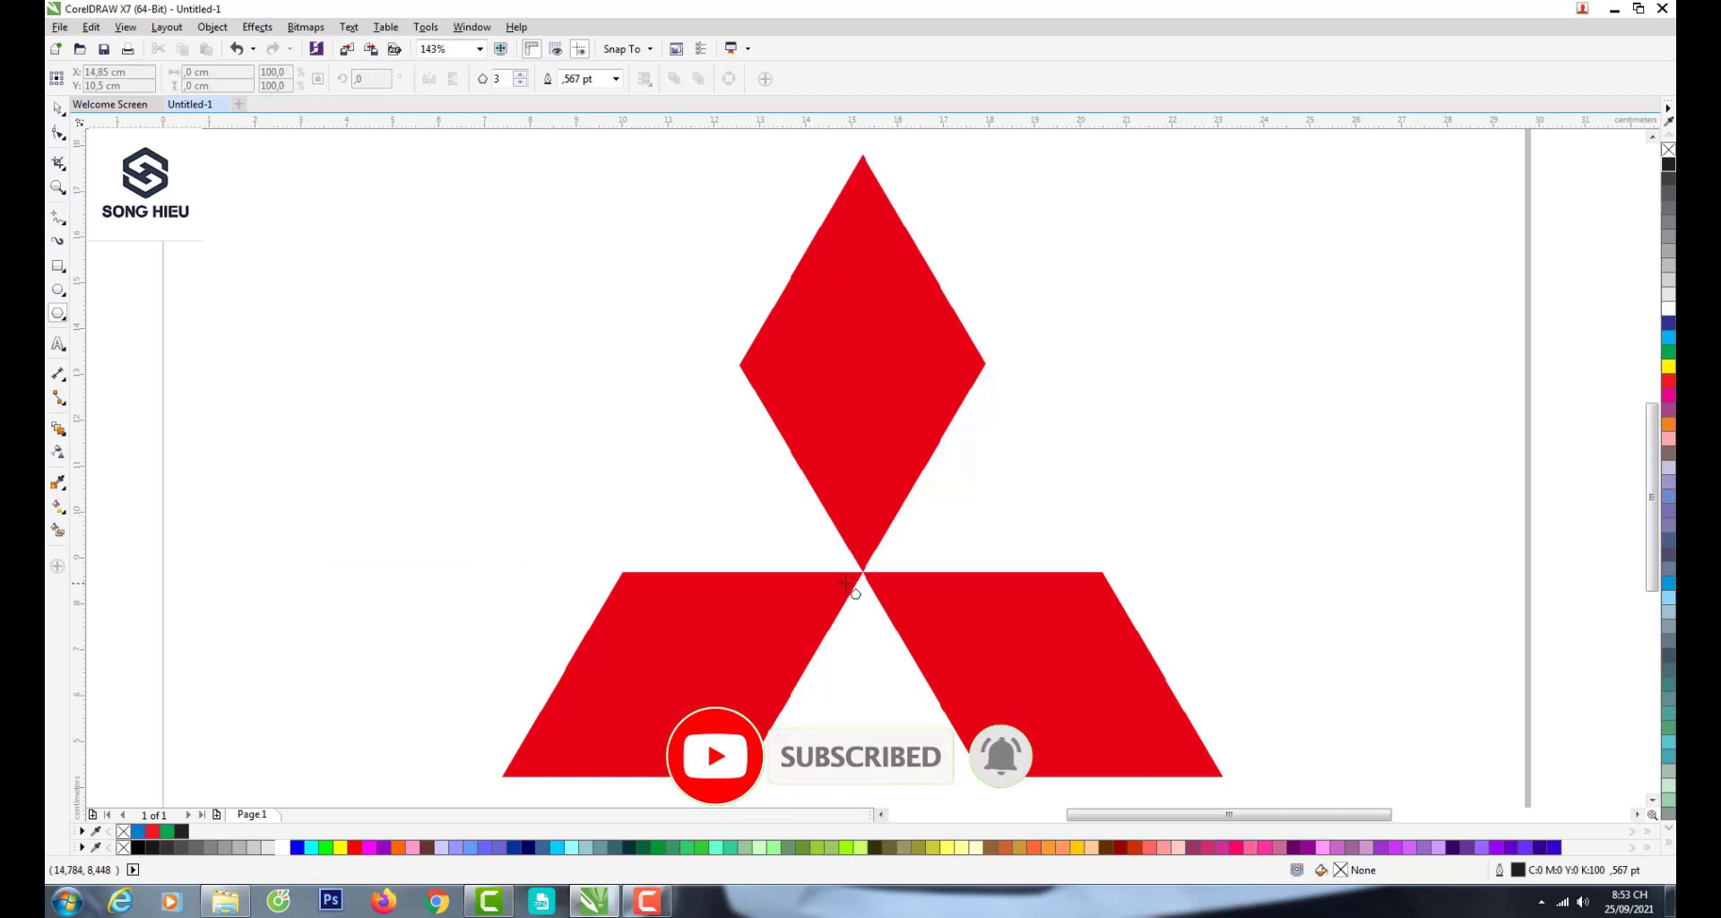
left_click_drag(862, 574, 1138, 665)
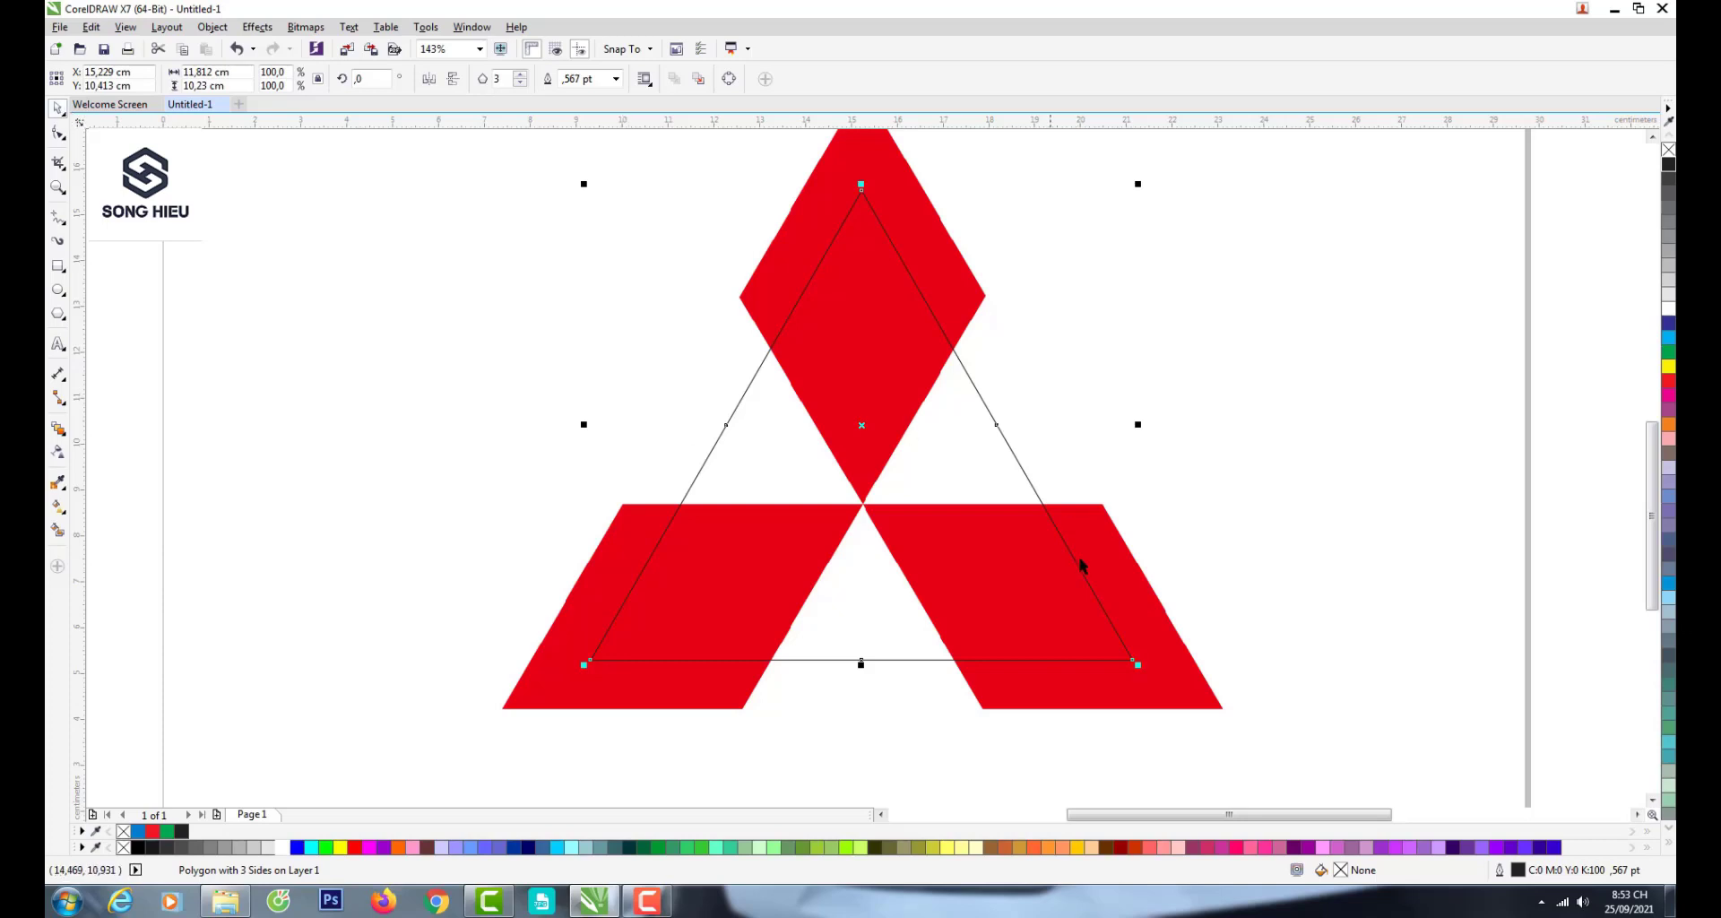
- Scale the triangle to about 15.6 × 13.5 cm so its corners match the outer points of the Mitsubishi logo
left_click_drag(1141, 667, 1197, 716)
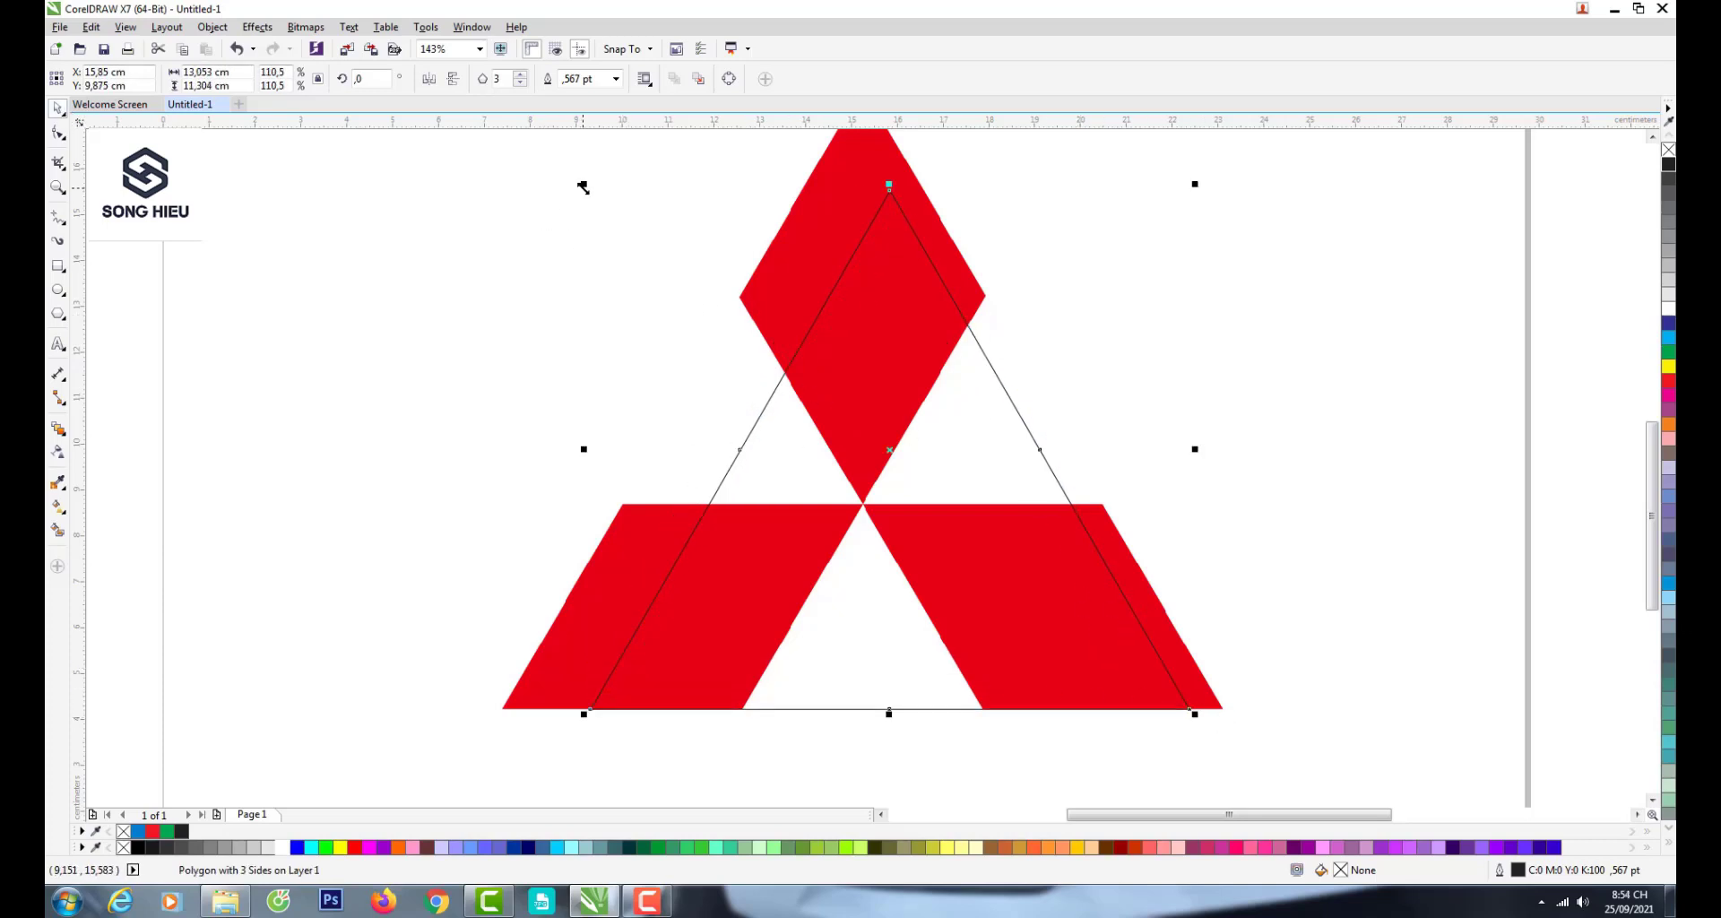
left_click_drag(582, 187, 230, 173)
key("F3")
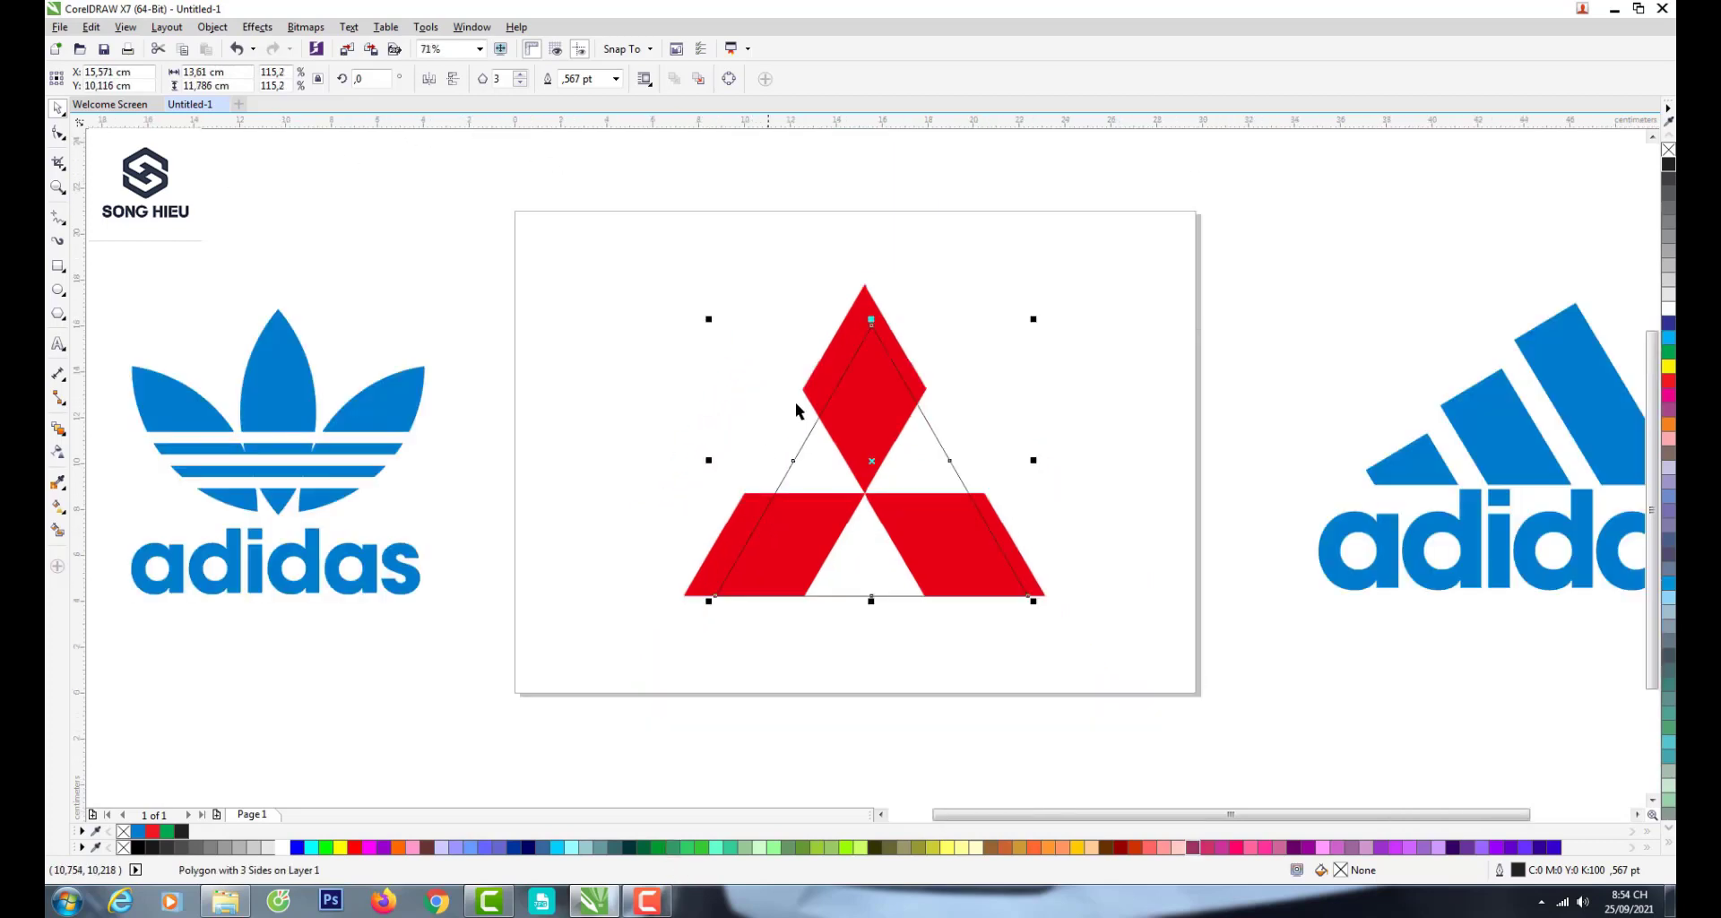
scroll(794, 402, "up", 2)
scroll(788, 417, "down", 2)
left_click_drag(702, 318, 659, 282)
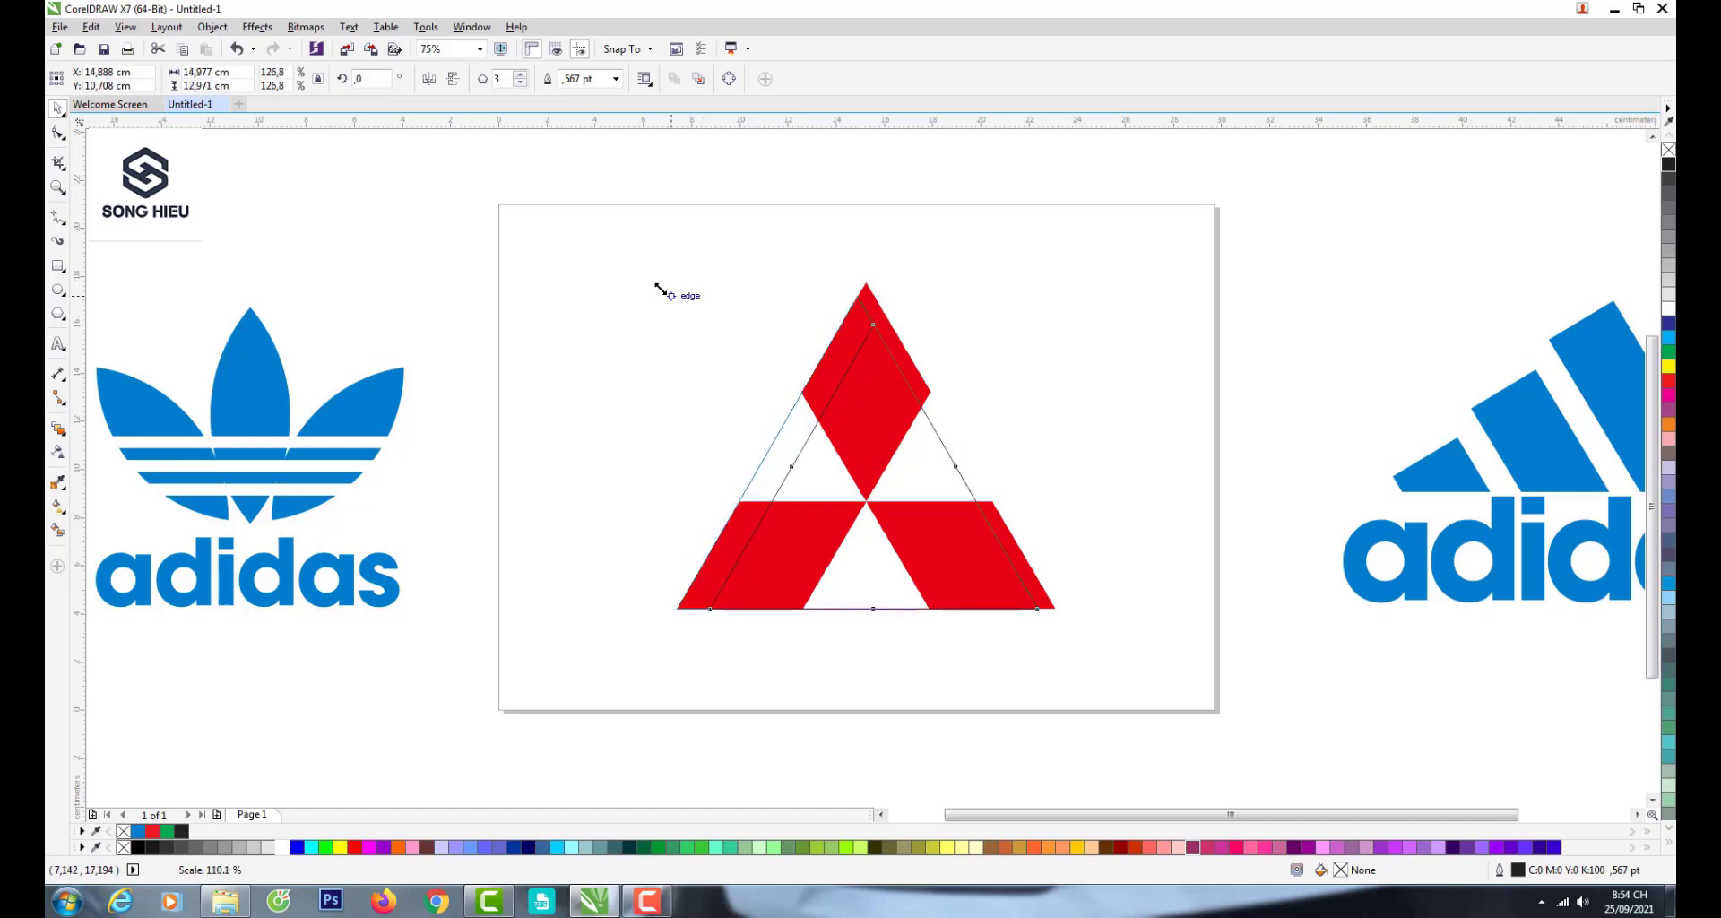
left_click_drag(1051, 289, 1076, 277)
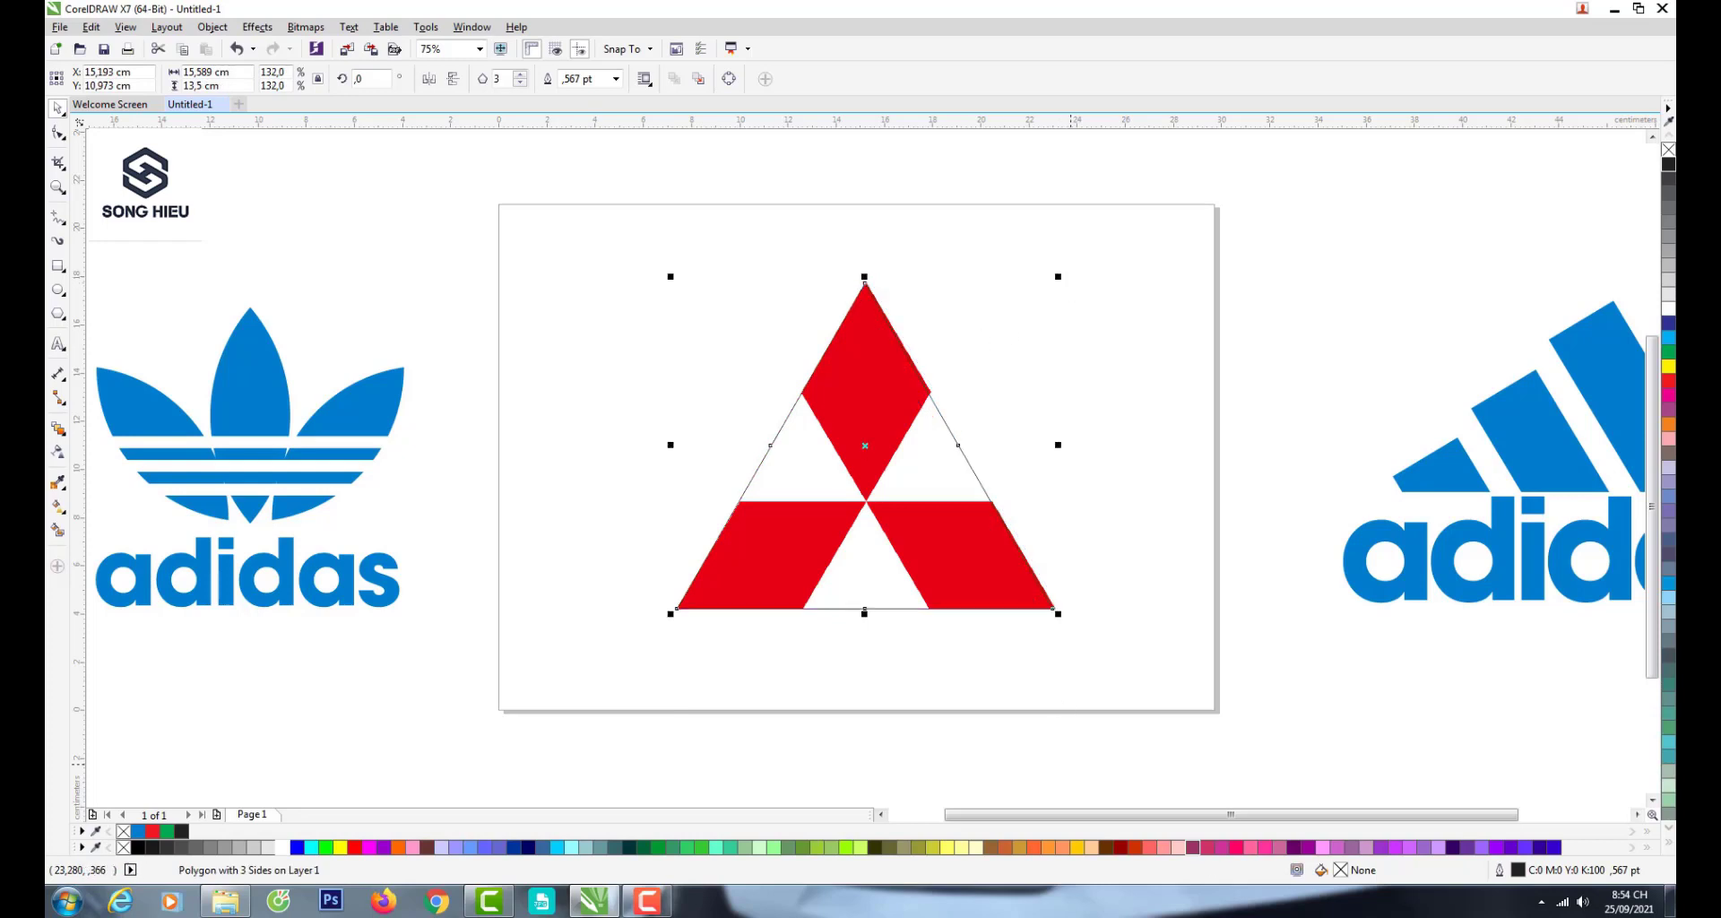
- Turn off snapping to objects and enlarge the triangle slightly to about 15.7 × 13.6 cm
left_click(626, 50)
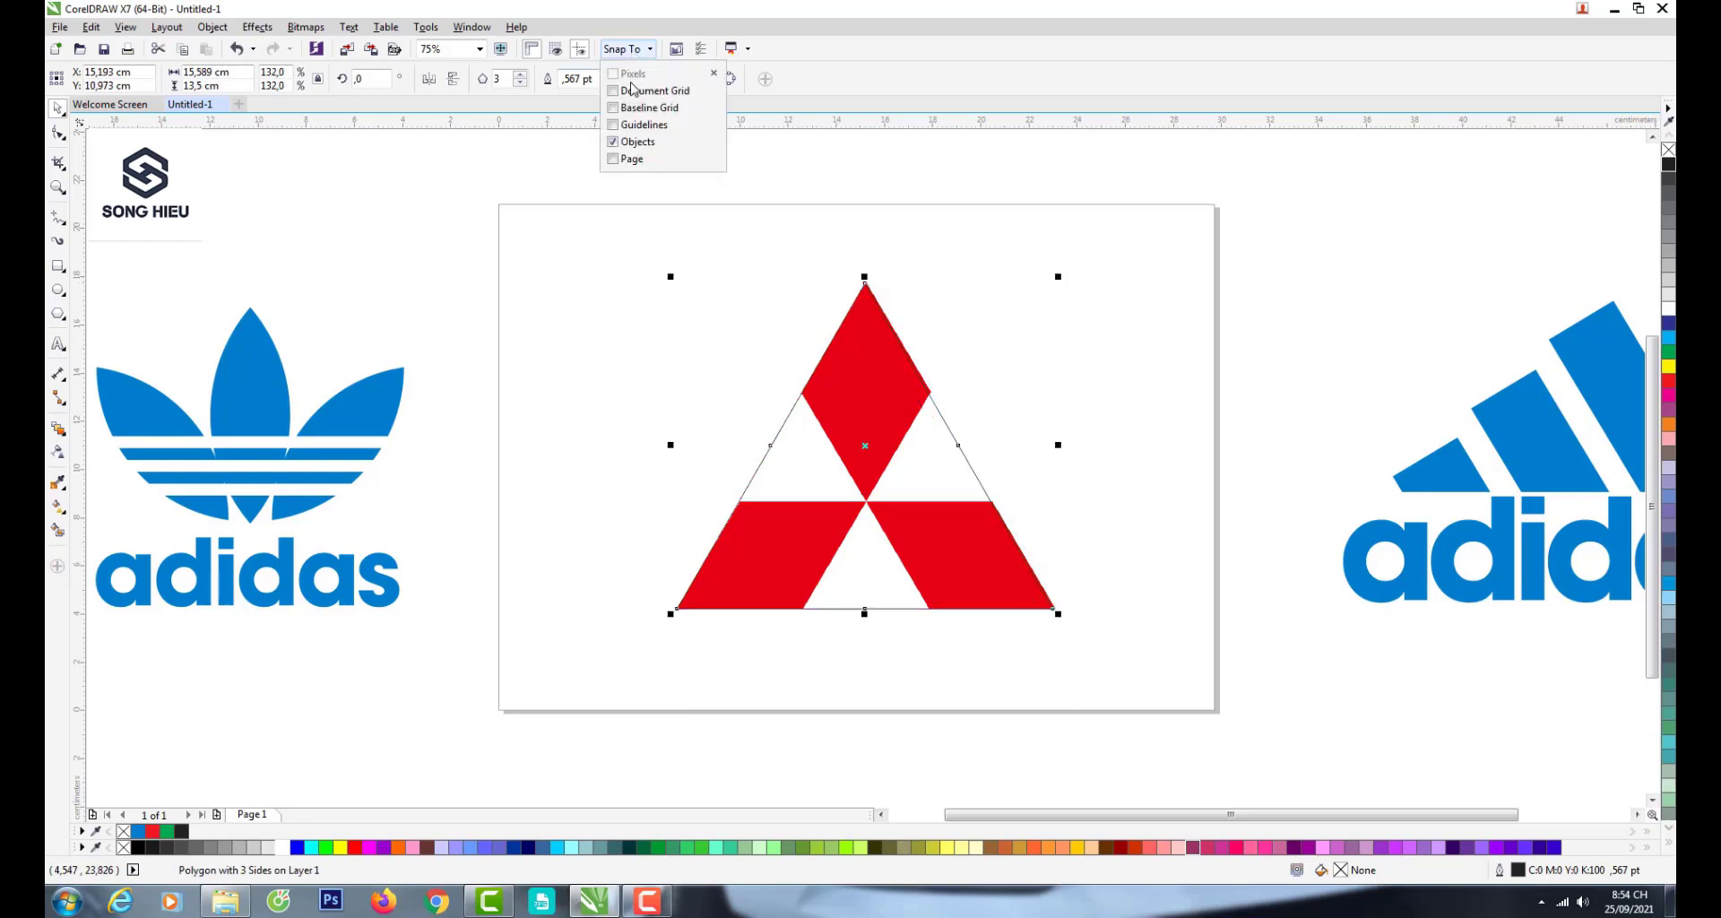
left_click(625, 142)
left_click(1058, 278)
left_click_drag(1060, 280, 1062, 278)
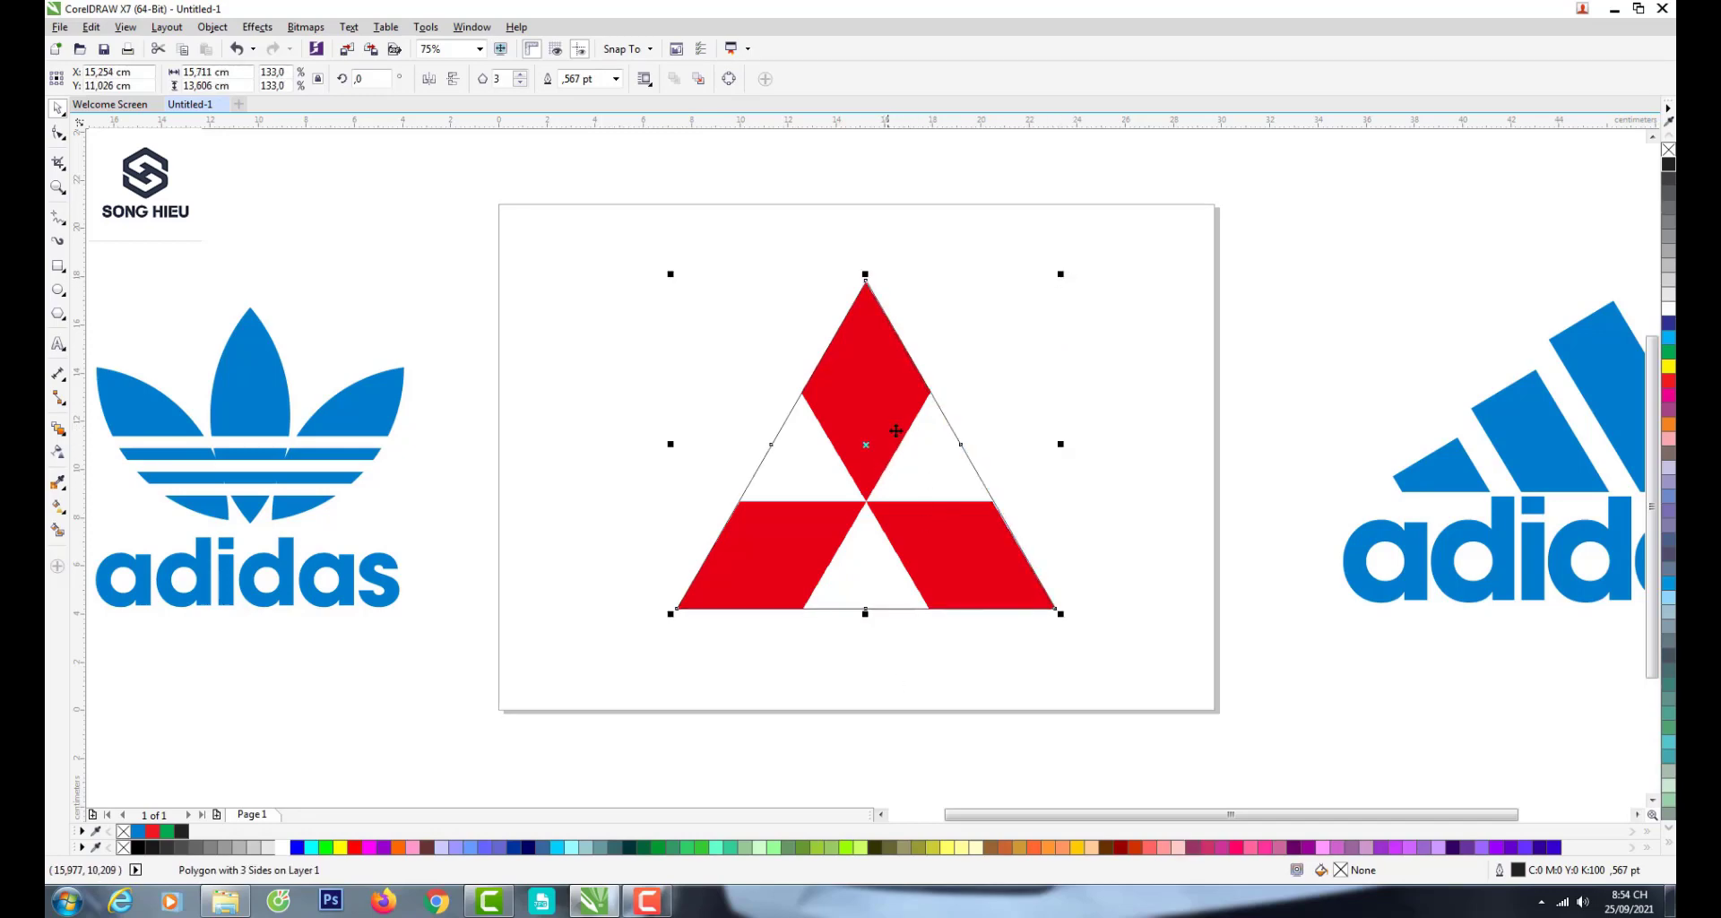
- Draw a square about 2.8 cm wide beside the Mitsubishi logo and set its outline width to Hairline
scroll(973, 348, "up", 2)
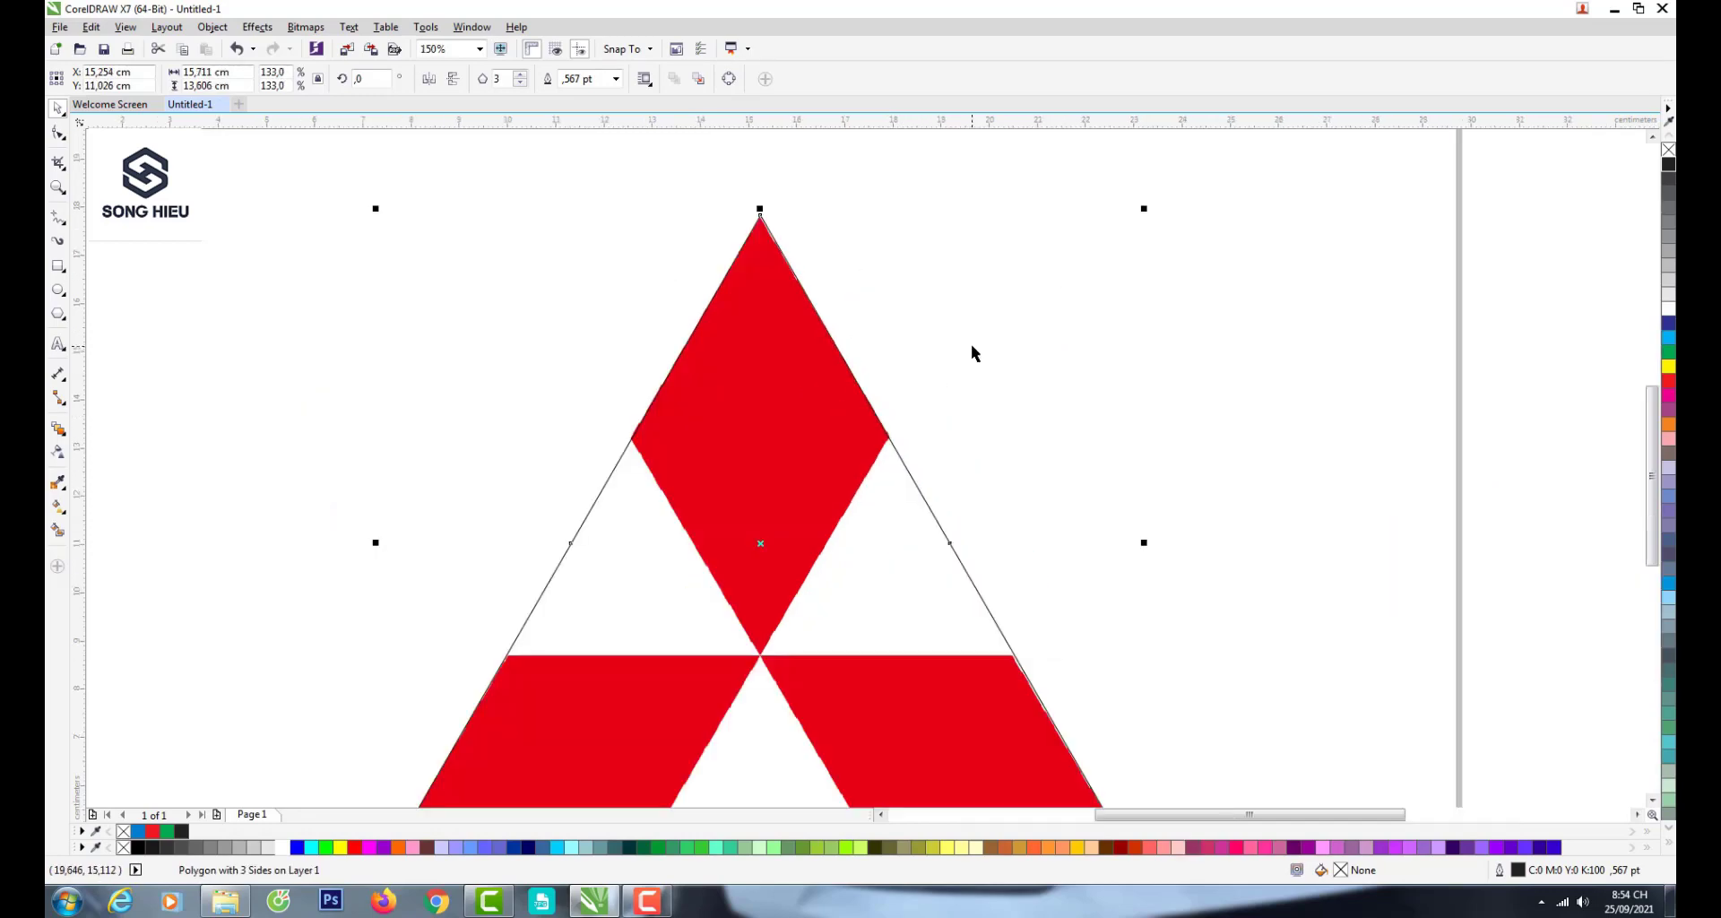
left_click(59, 266)
left_click_drag(469, 337, 538, 403)
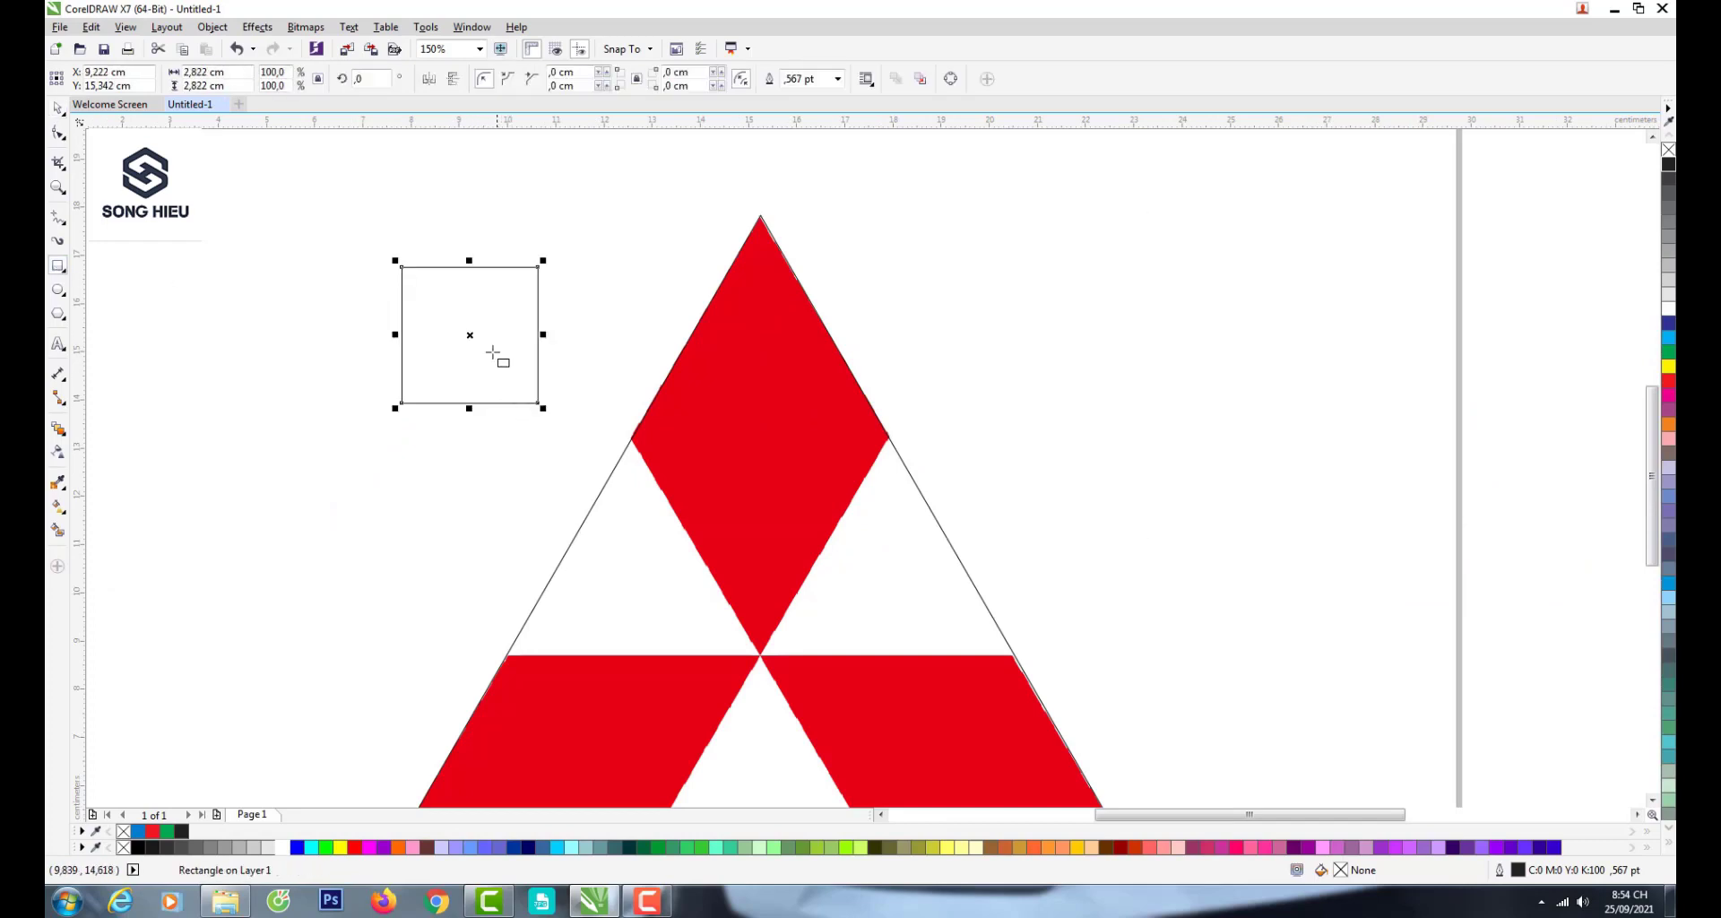
left_click(837, 79)
left_click(801, 108)
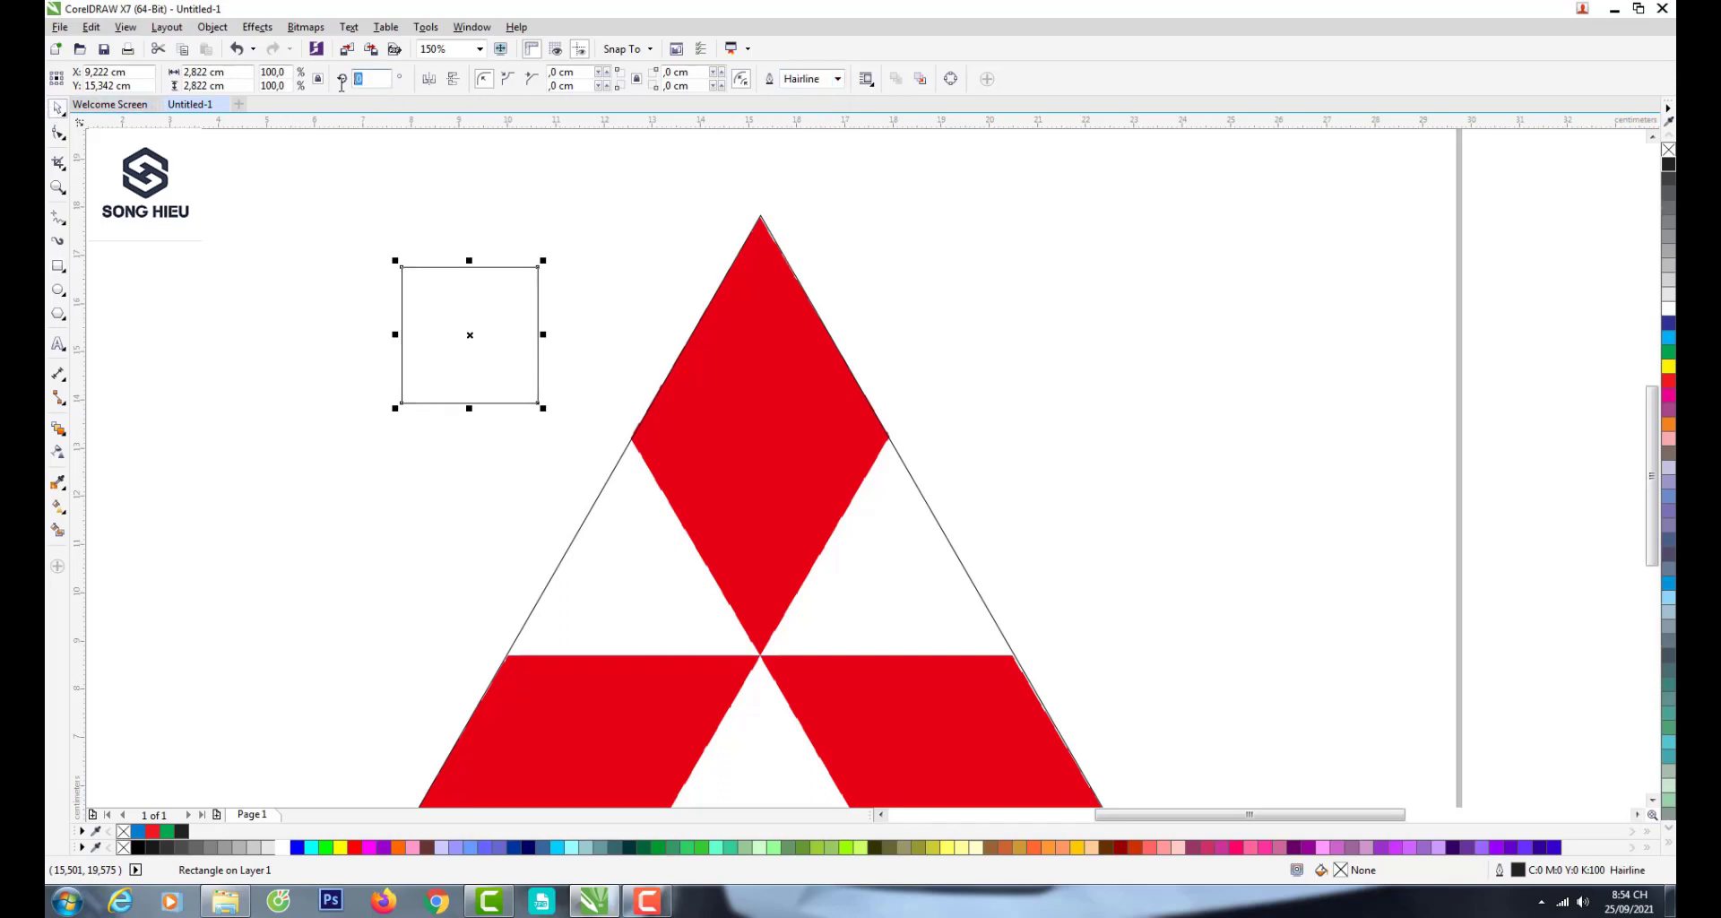
- Rotate the small square by 45 degrees so it stands on a corner
left_click(342, 83)
type("45")
key("Return")
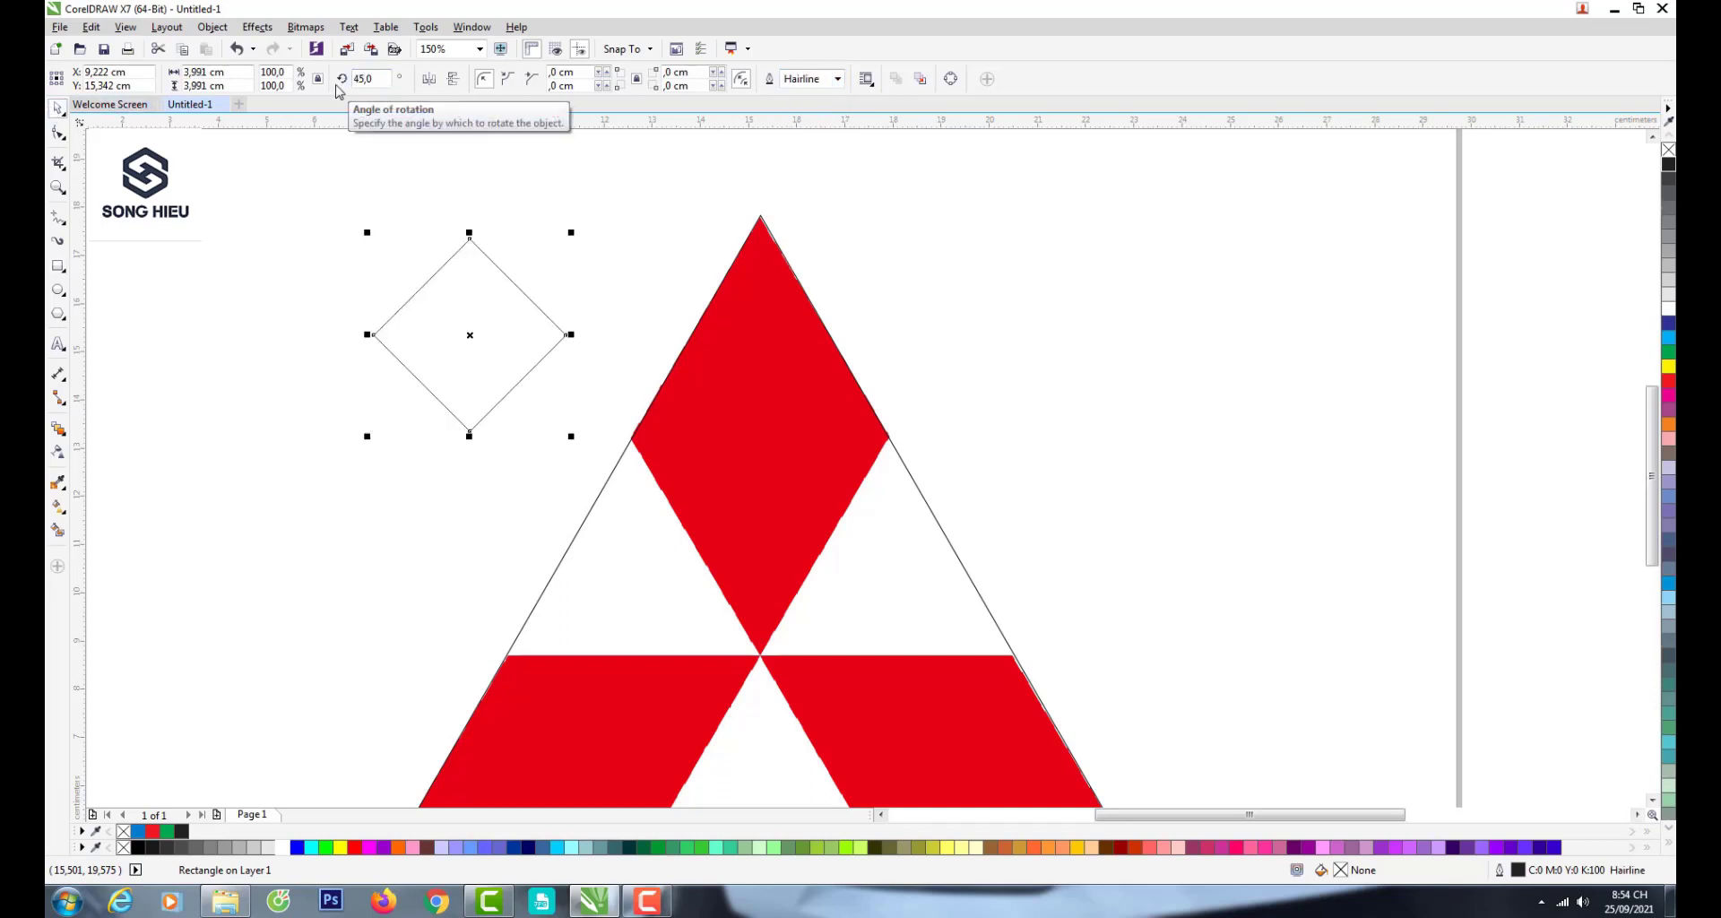
left_click(334, 261)
left_click(460, 315)
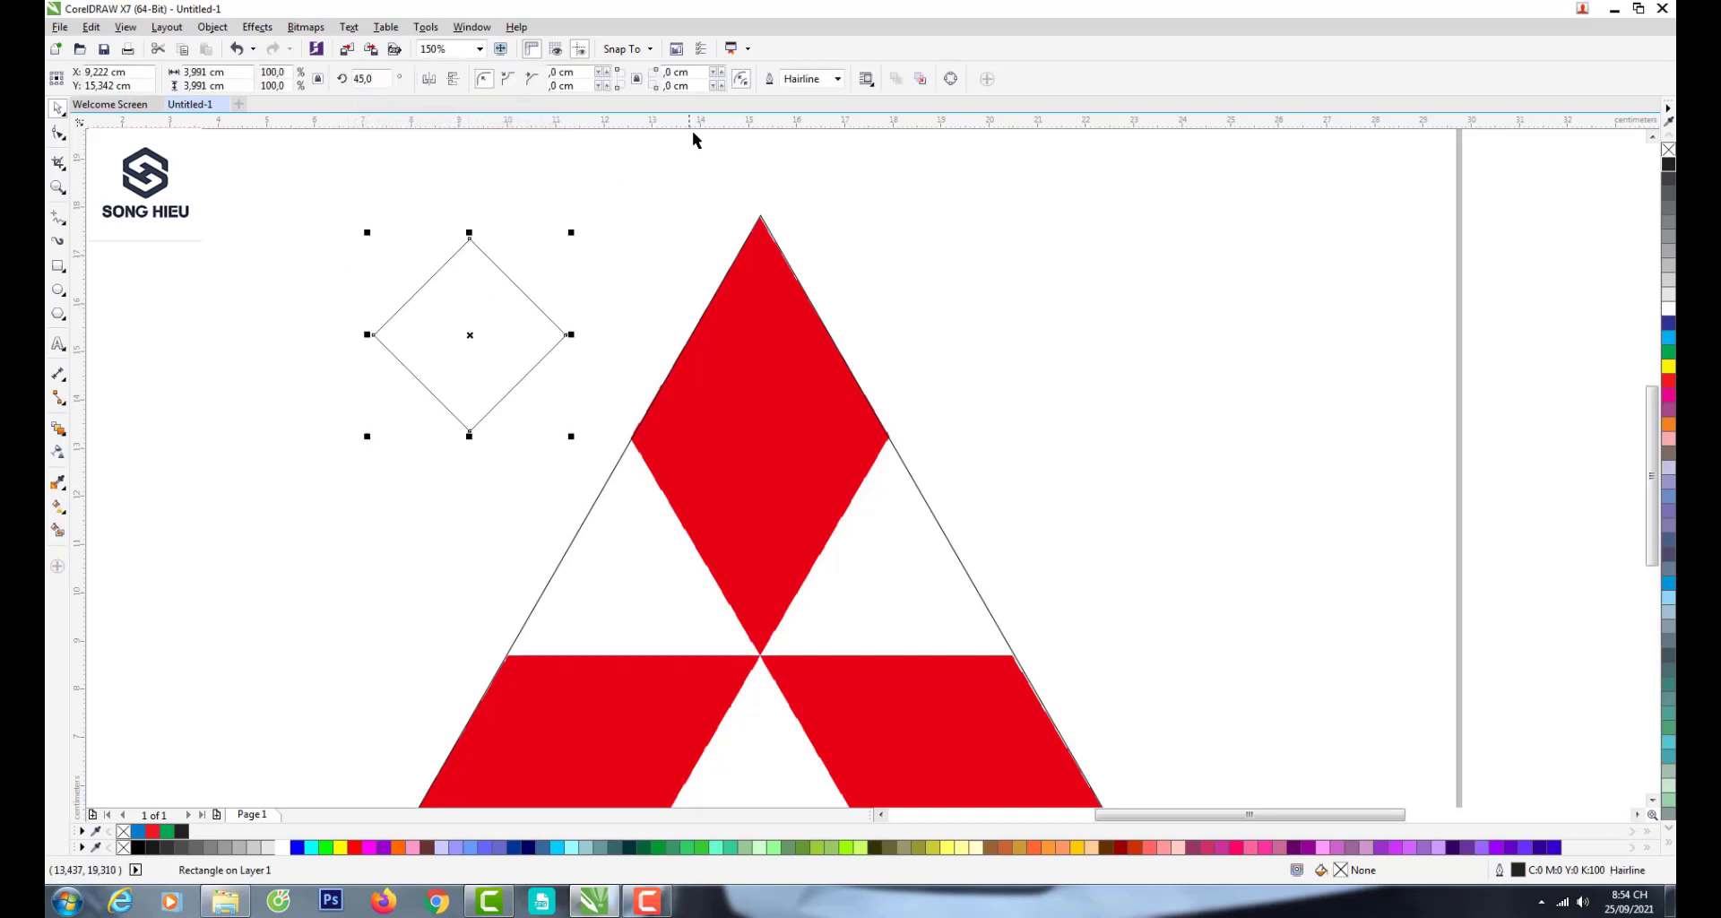
- Turn on snapping to objects and fit the rotated square vertically from the triangle's apex to the point where the three red shapes meet
left_click(652, 49)
left_click(625, 145)
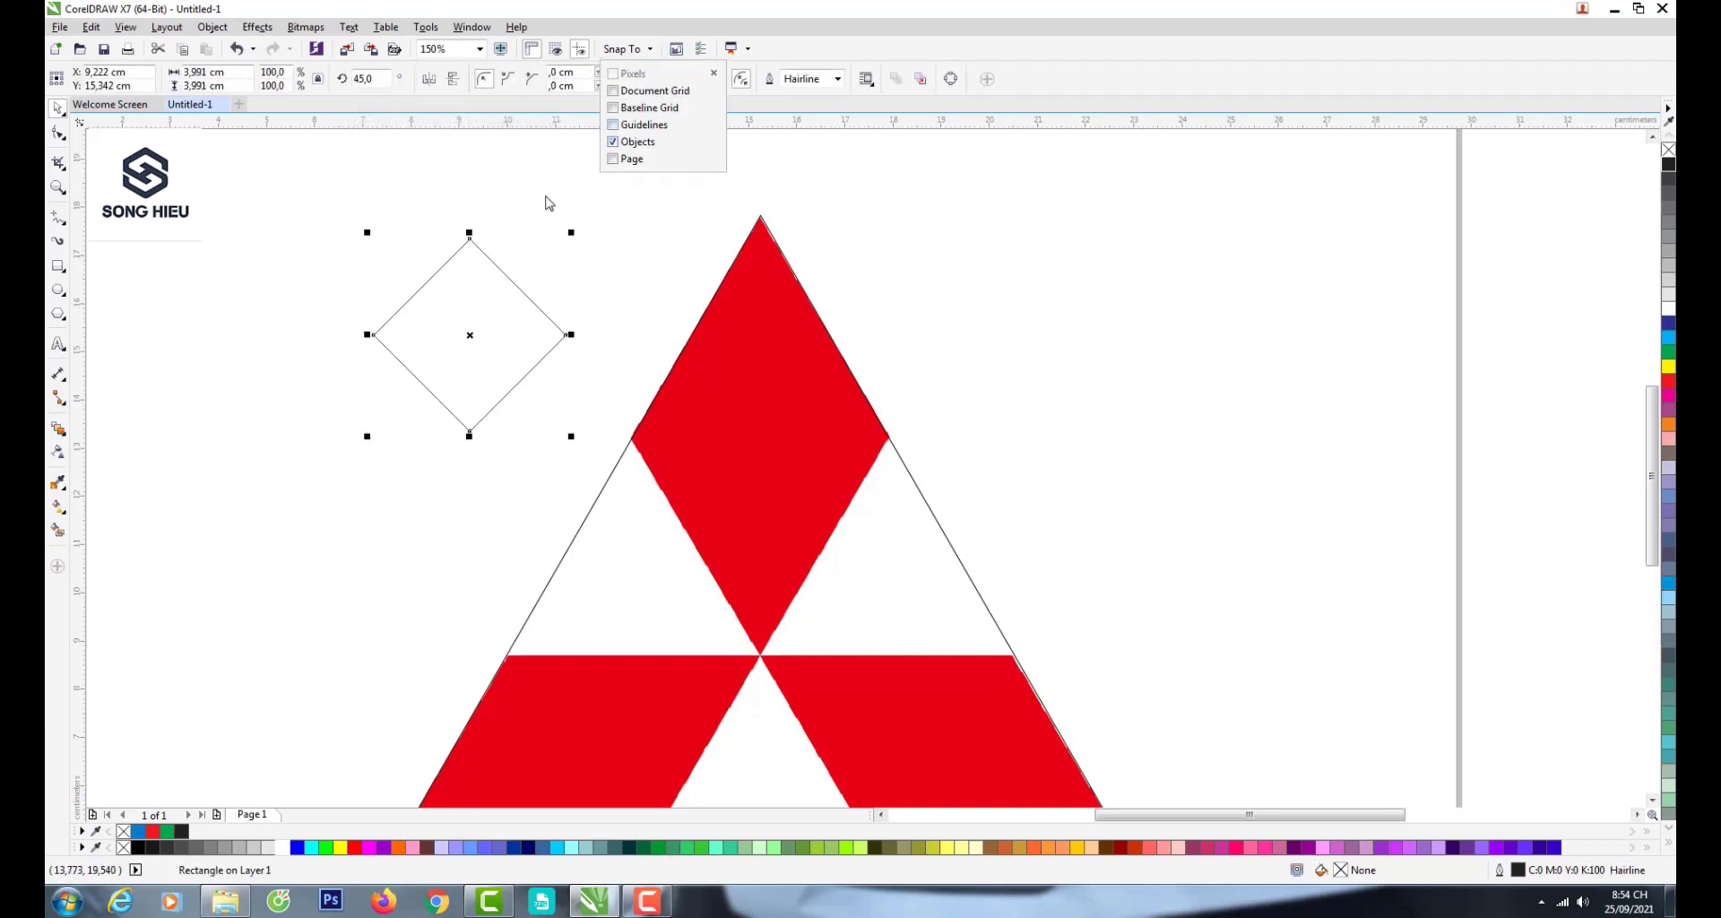
left_click_drag(470, 237, 759, 216)
left_click_drag(760, 412, 762, 657)
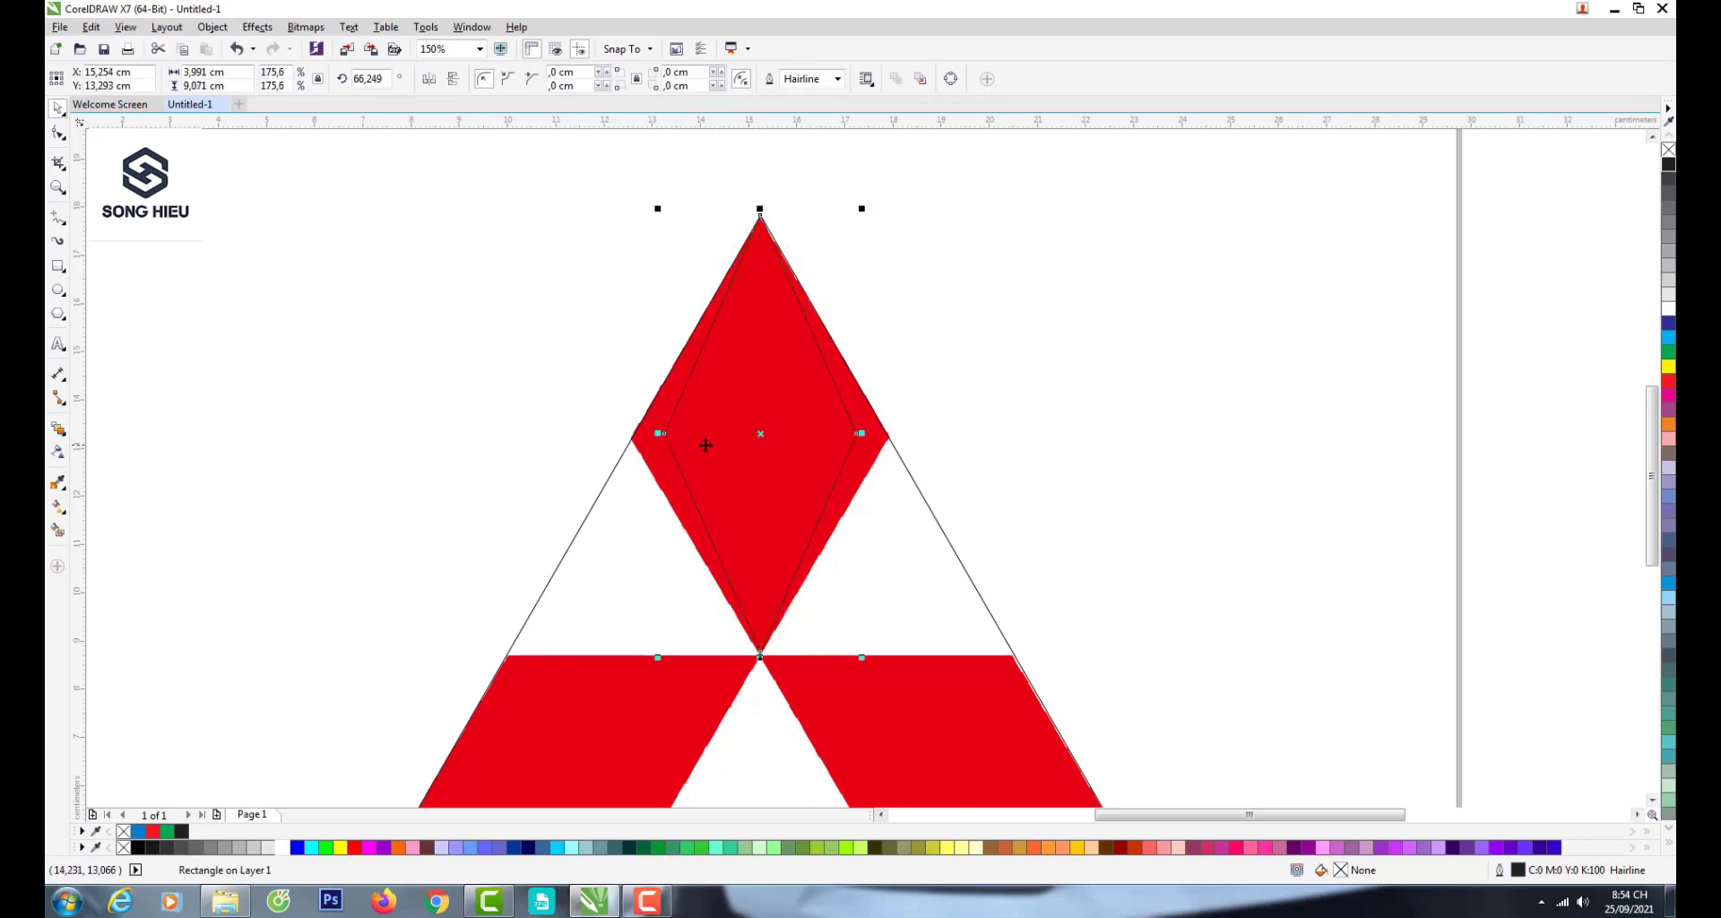
- Widen the rotated square to about 5.24 cm so its side corners lie on the triangle's slanted edges
left_click_drag(861, 433, 891, 435)
scroll(887, 448, "up", 4)
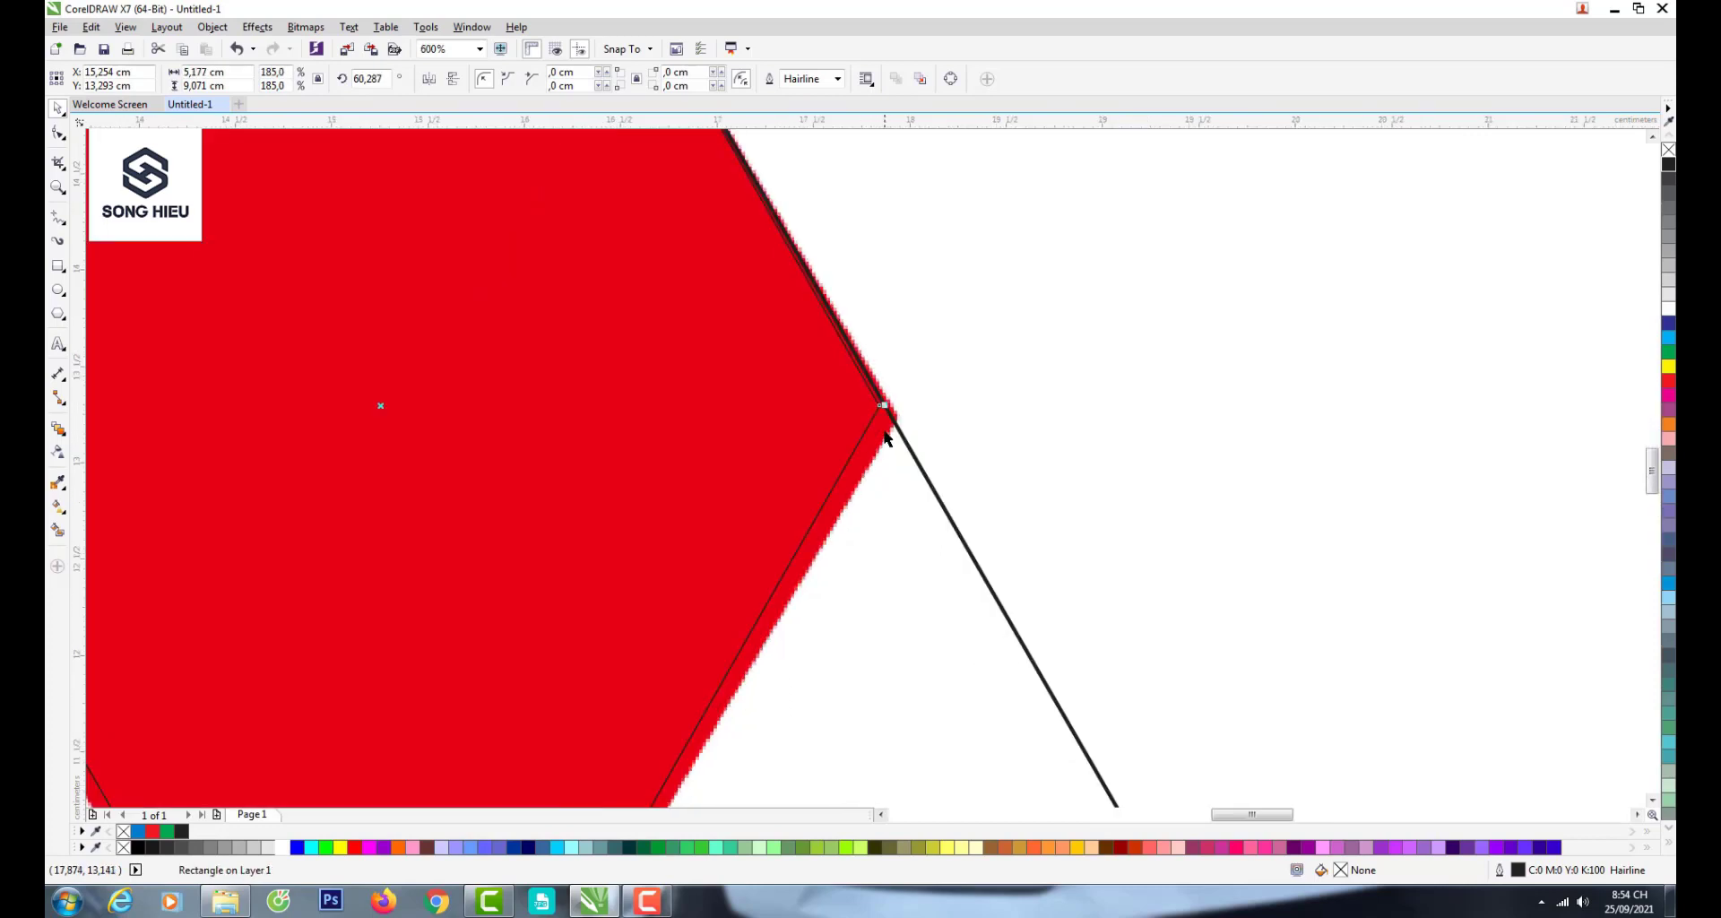
left_click_drag(868, 373, 894, 368)
scroll(882, 400, "down", 7)
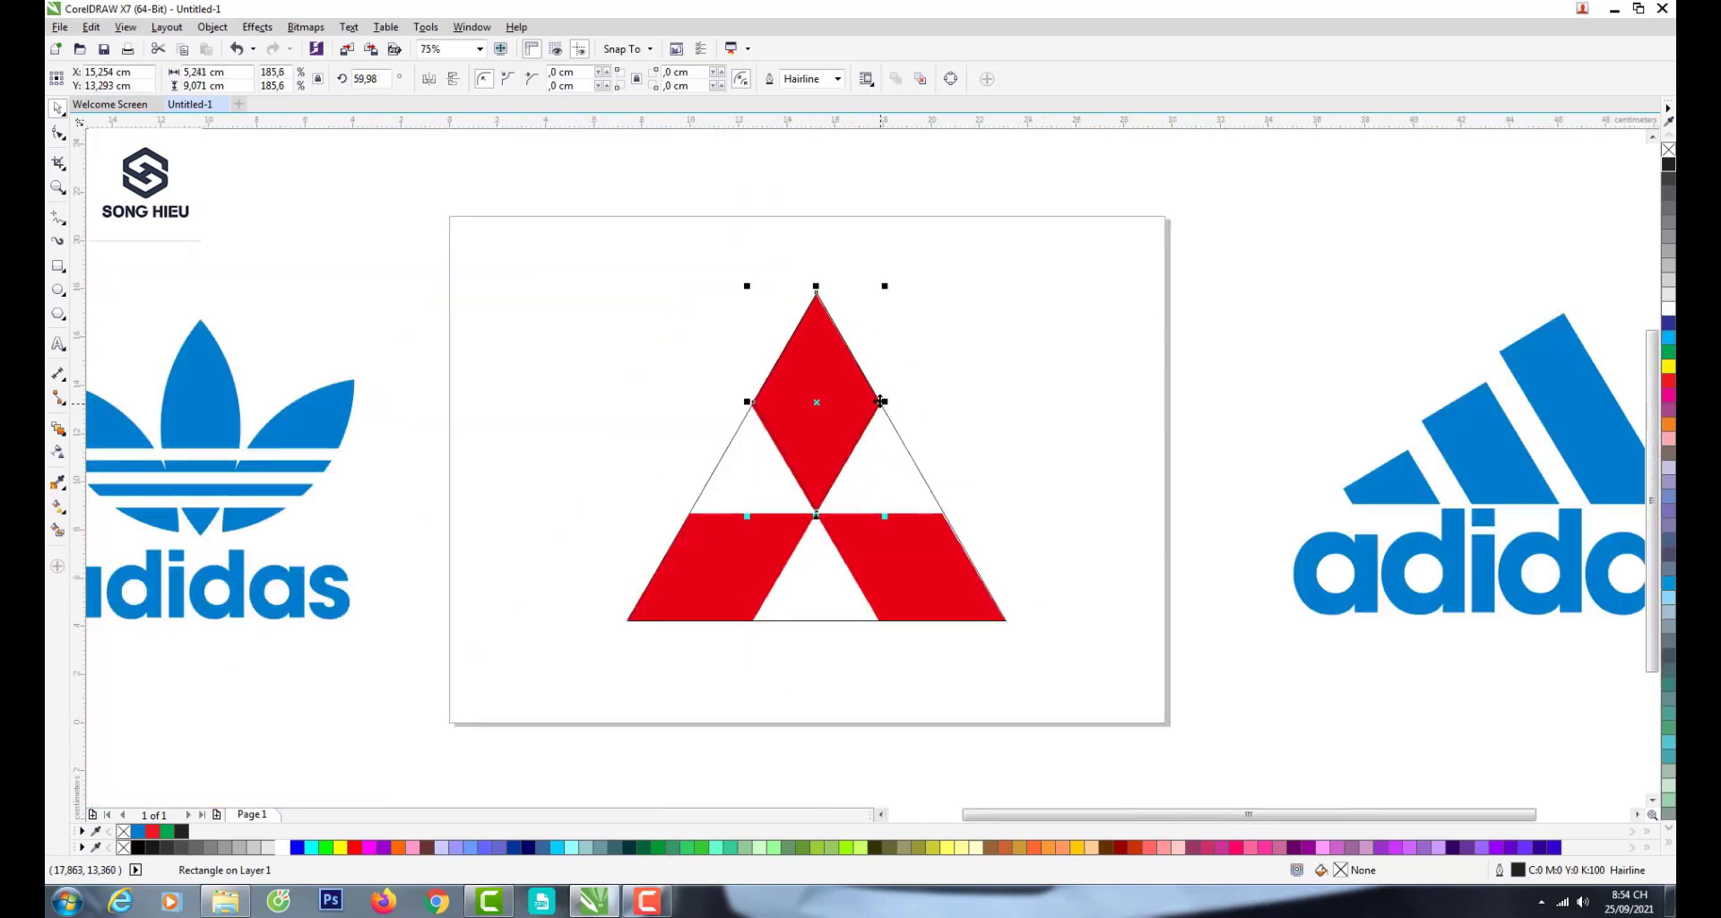
- Move the Mitsubishi reference bitmap away from the drawn triangle and rhombus, off to the upper side of the page
left_click(903, 469)
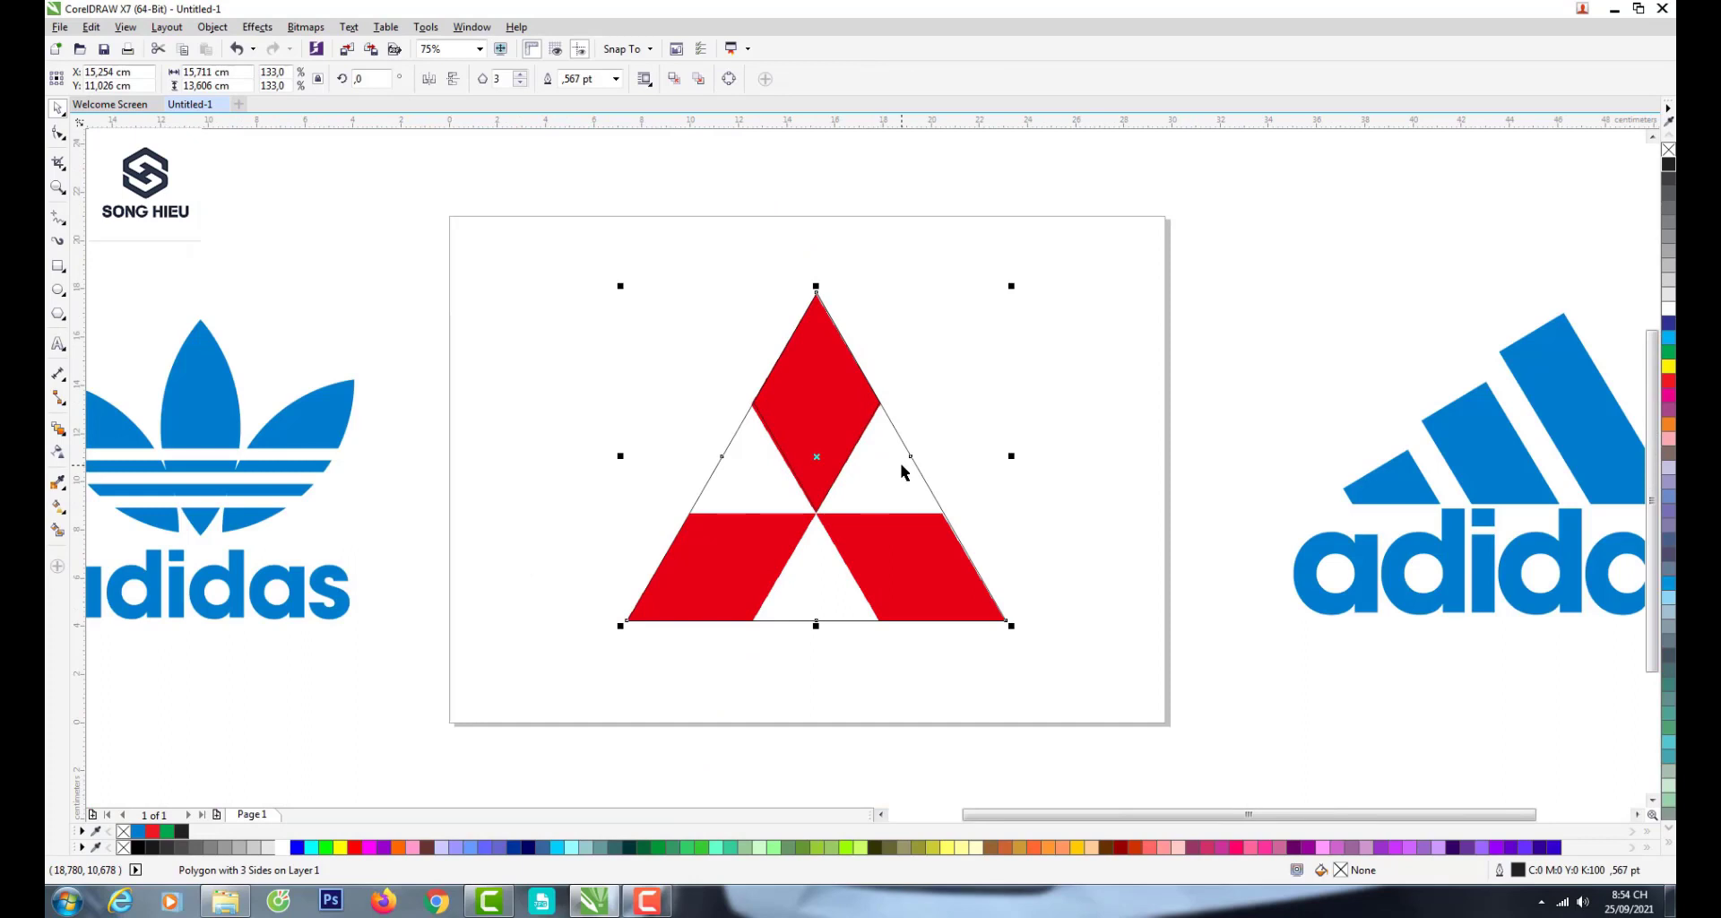
left_click(883, 472)
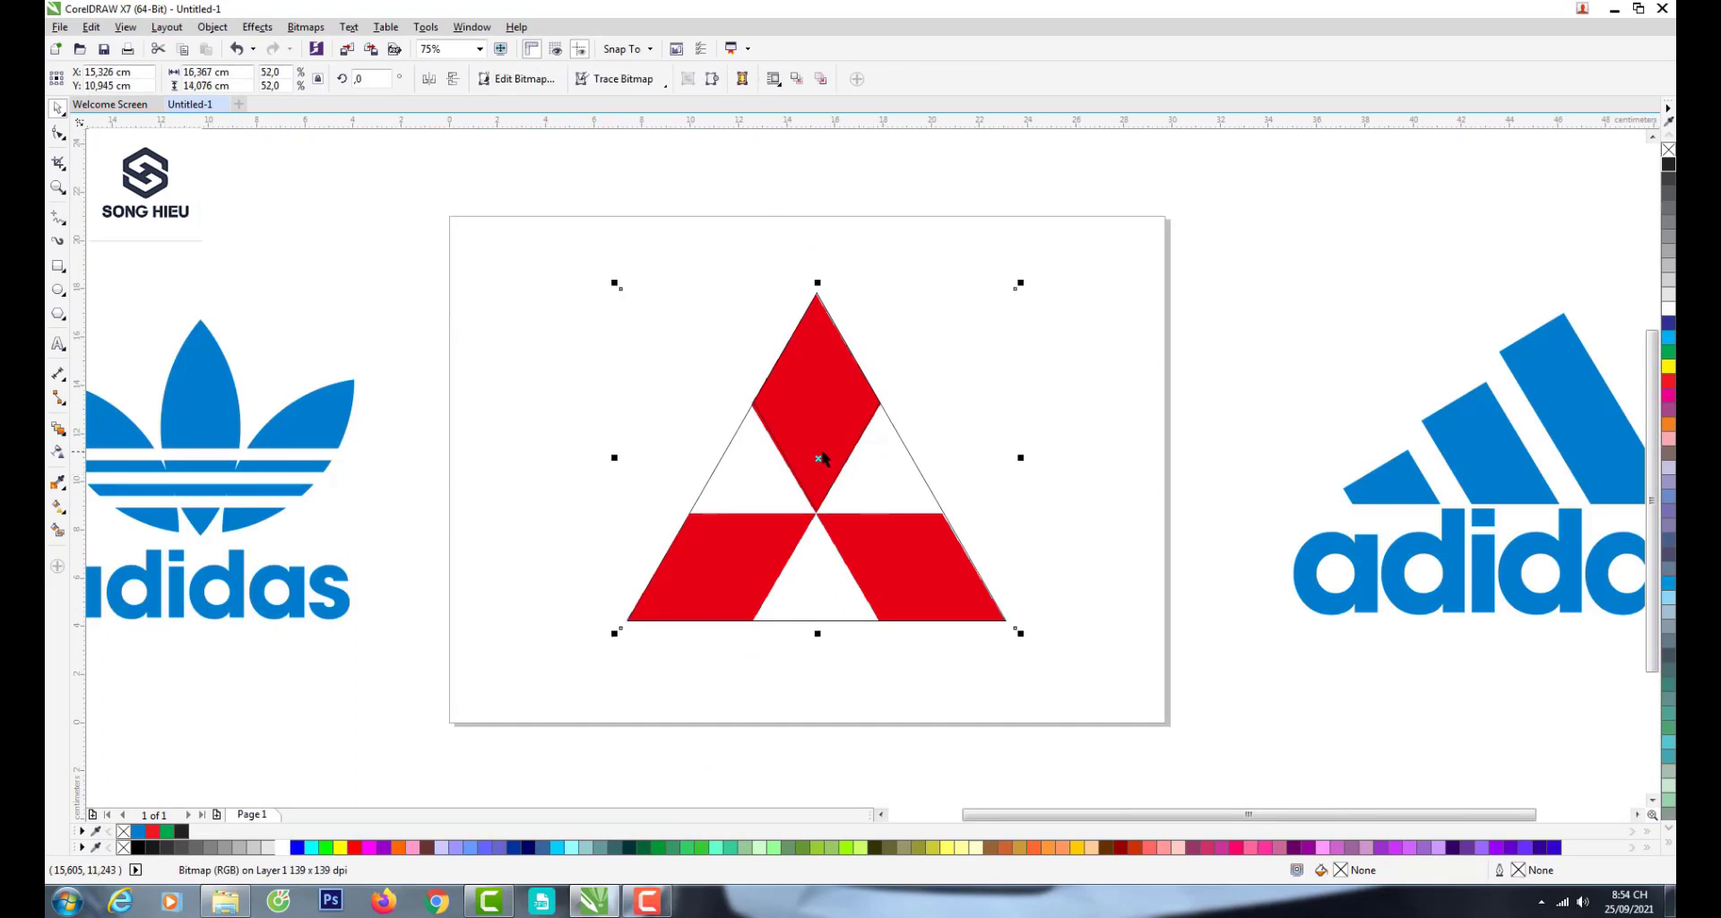
left_click_drag(815, 459, 816, 162)
key("F3")
left_click_drag(852, 369, 1031, 405)
scroll(975, 439, "up", 1)
- Rotate the rhombus about its lower corner by 120 degrees with 3 copies to build the three-diamond figure
left_click(703, 446)
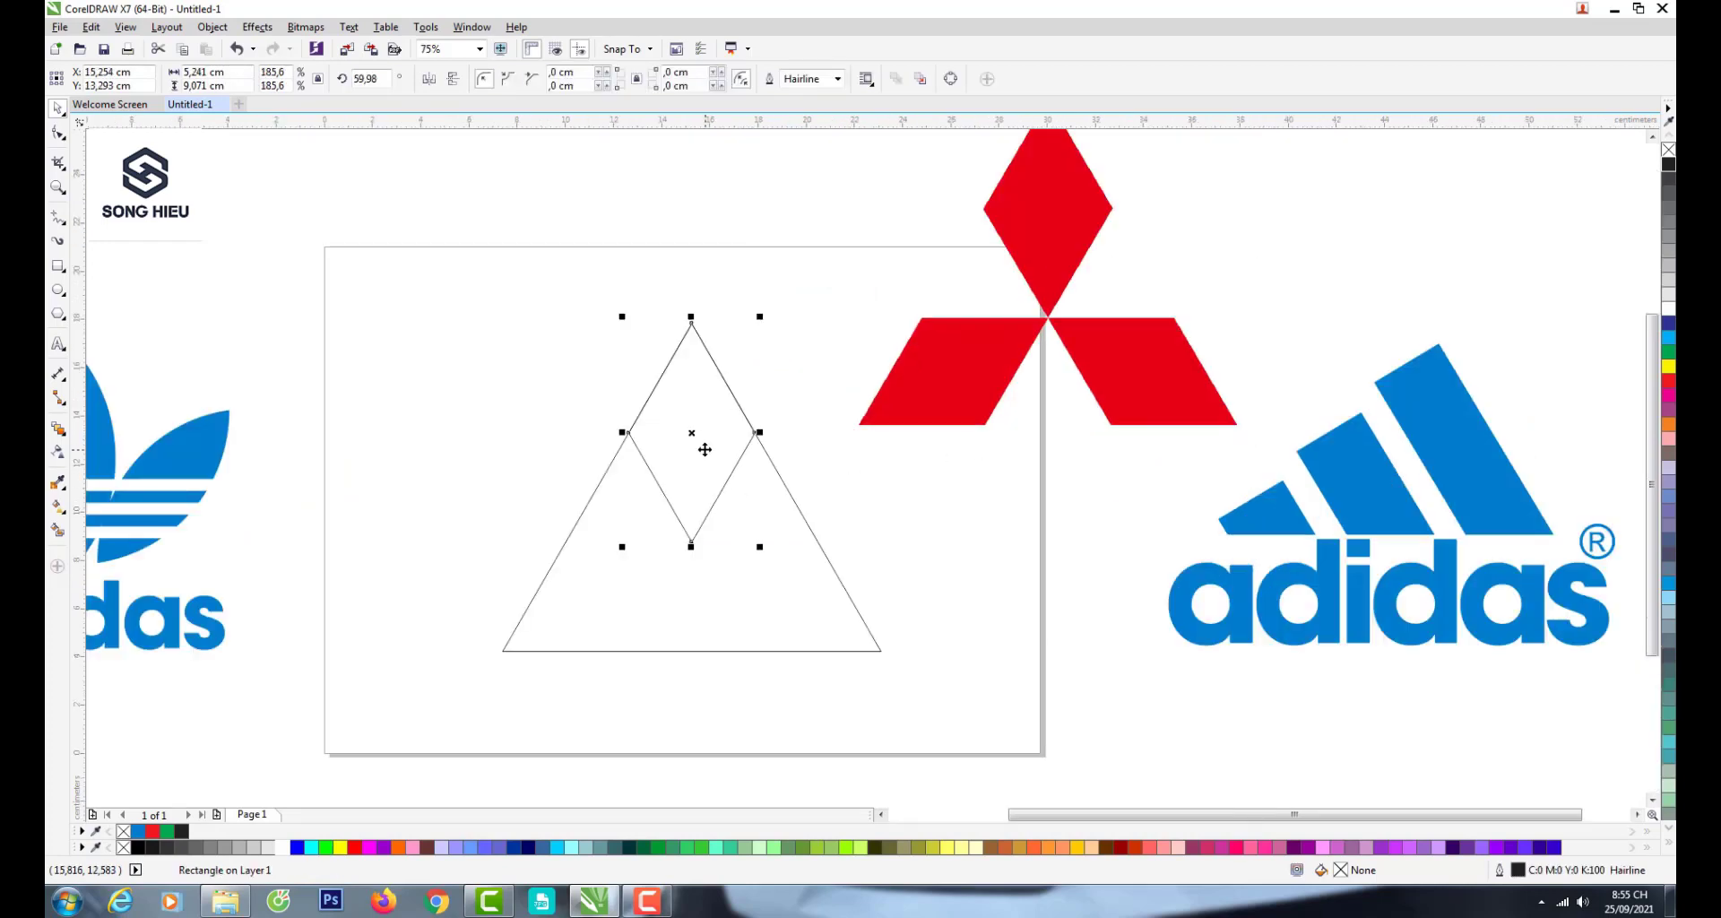
left_click(703, 433)
left_click_drag(692, 435, 692, 542)
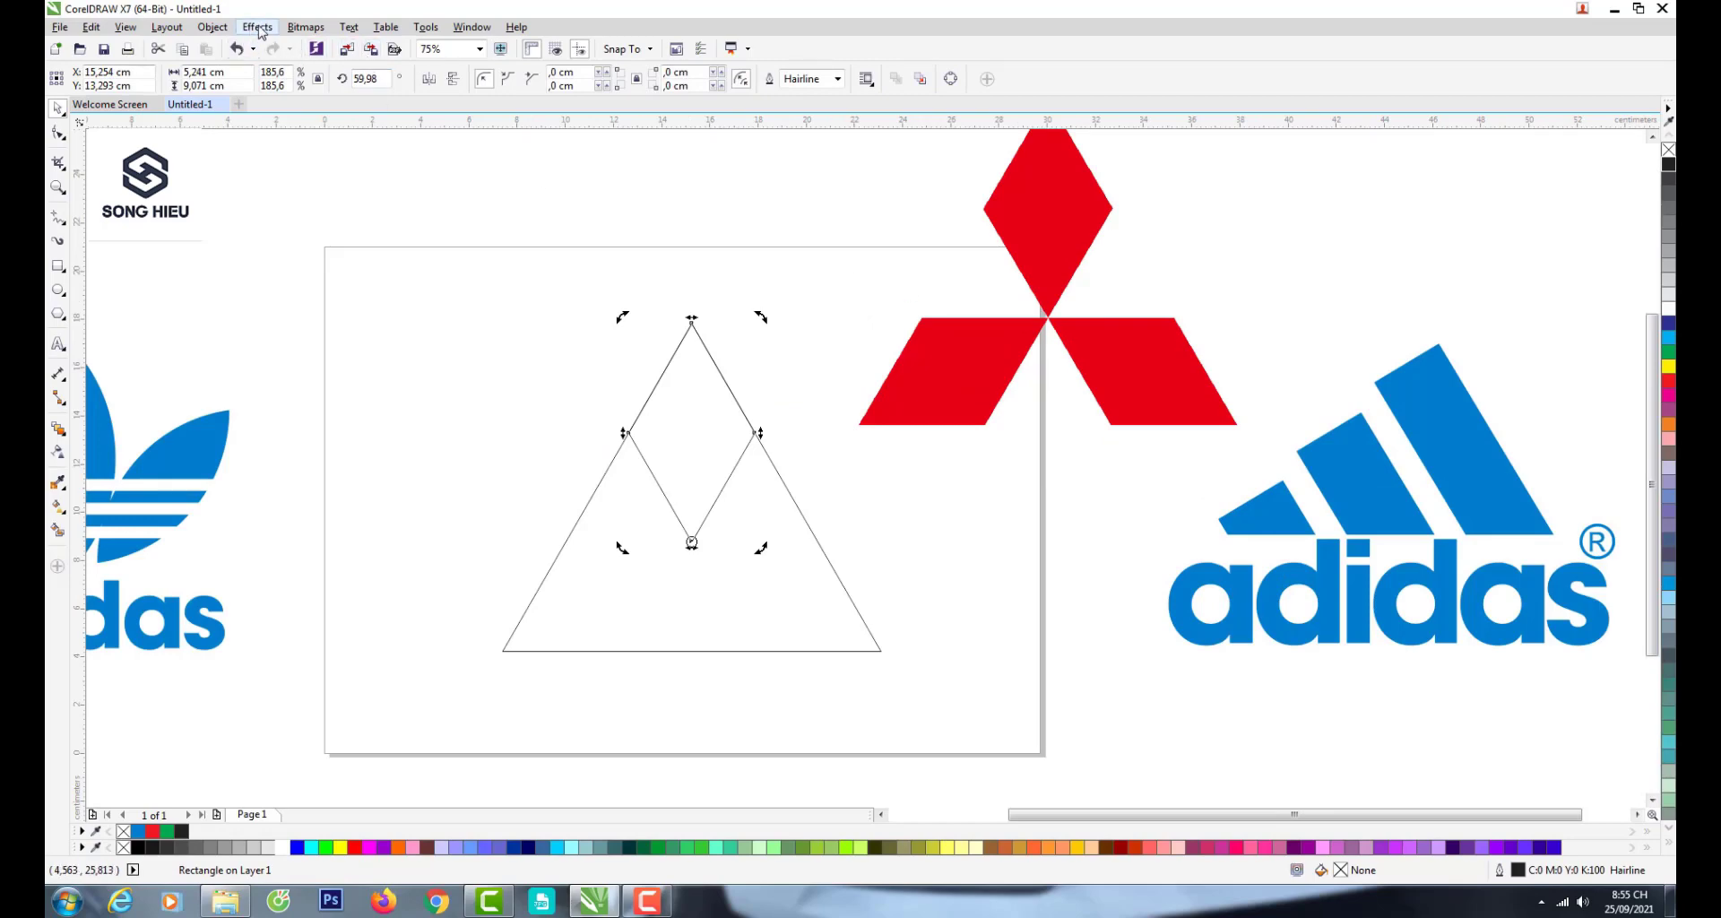
left_click(212, 27)
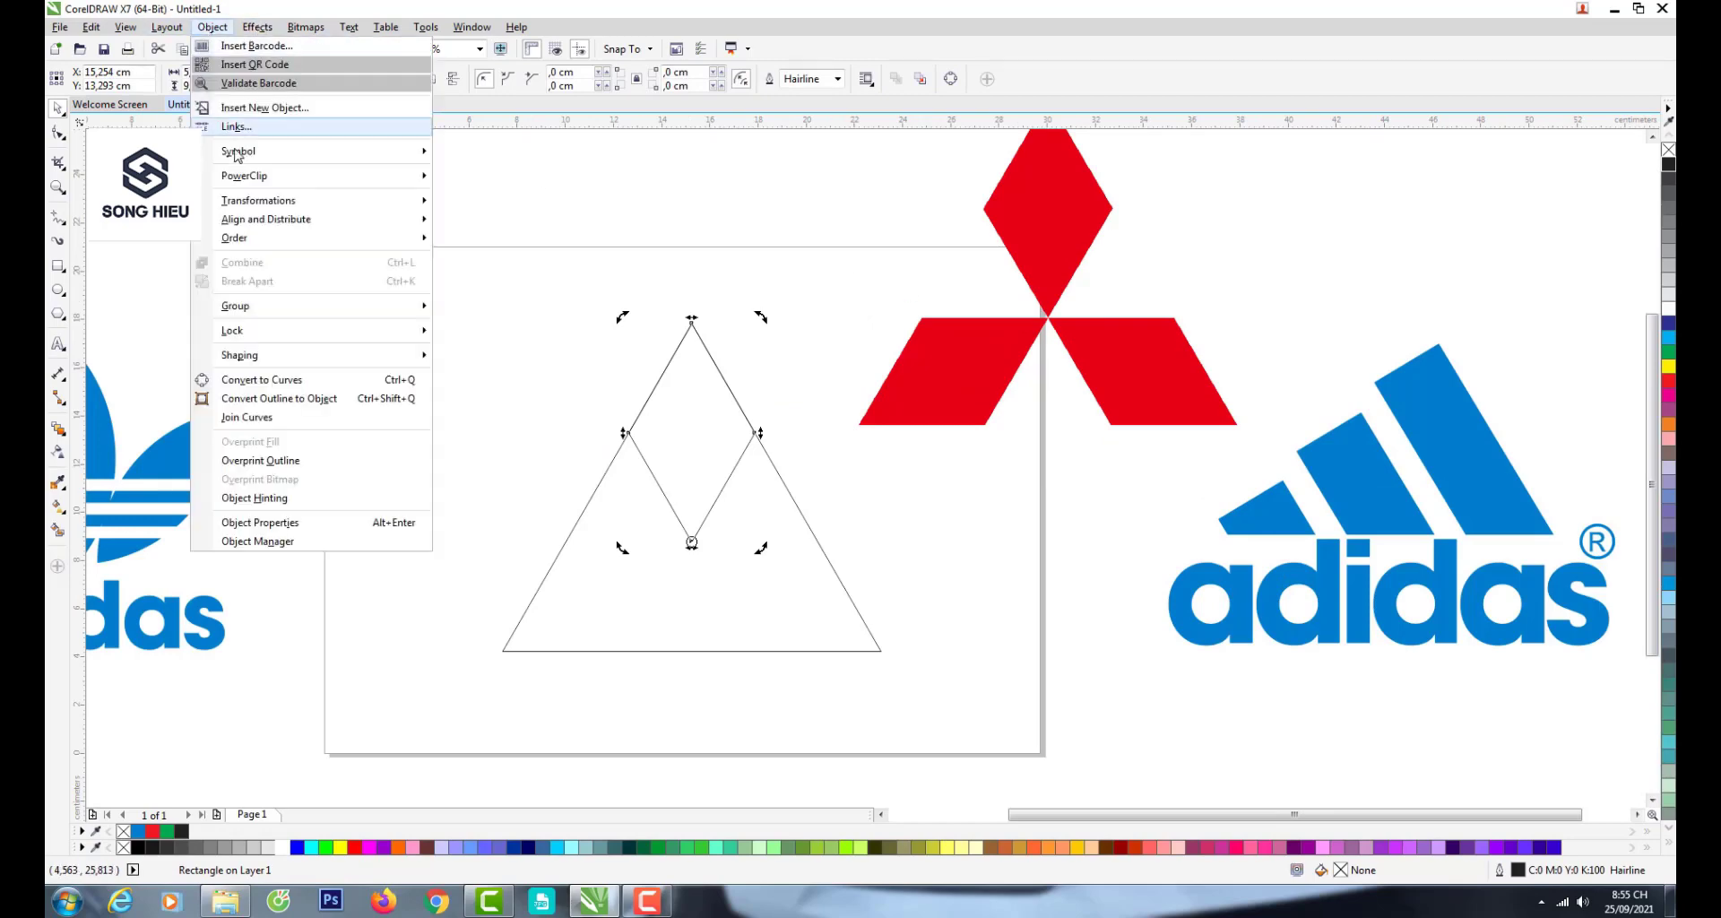
mouse_move(341, 200)
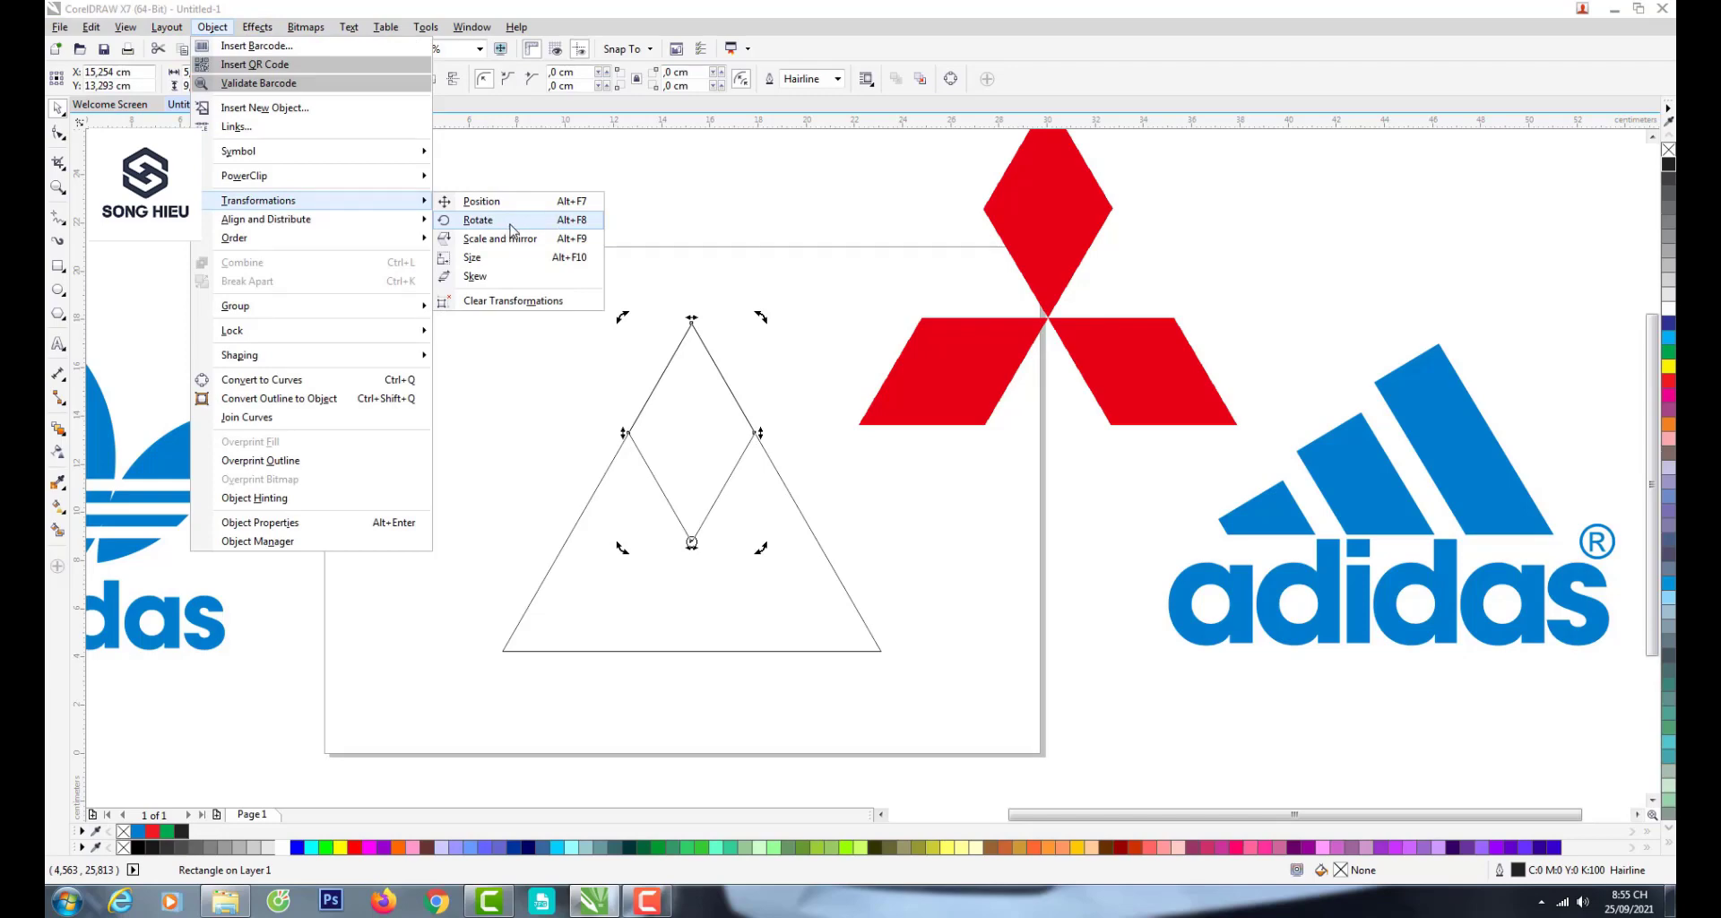
left_click(478, 220)
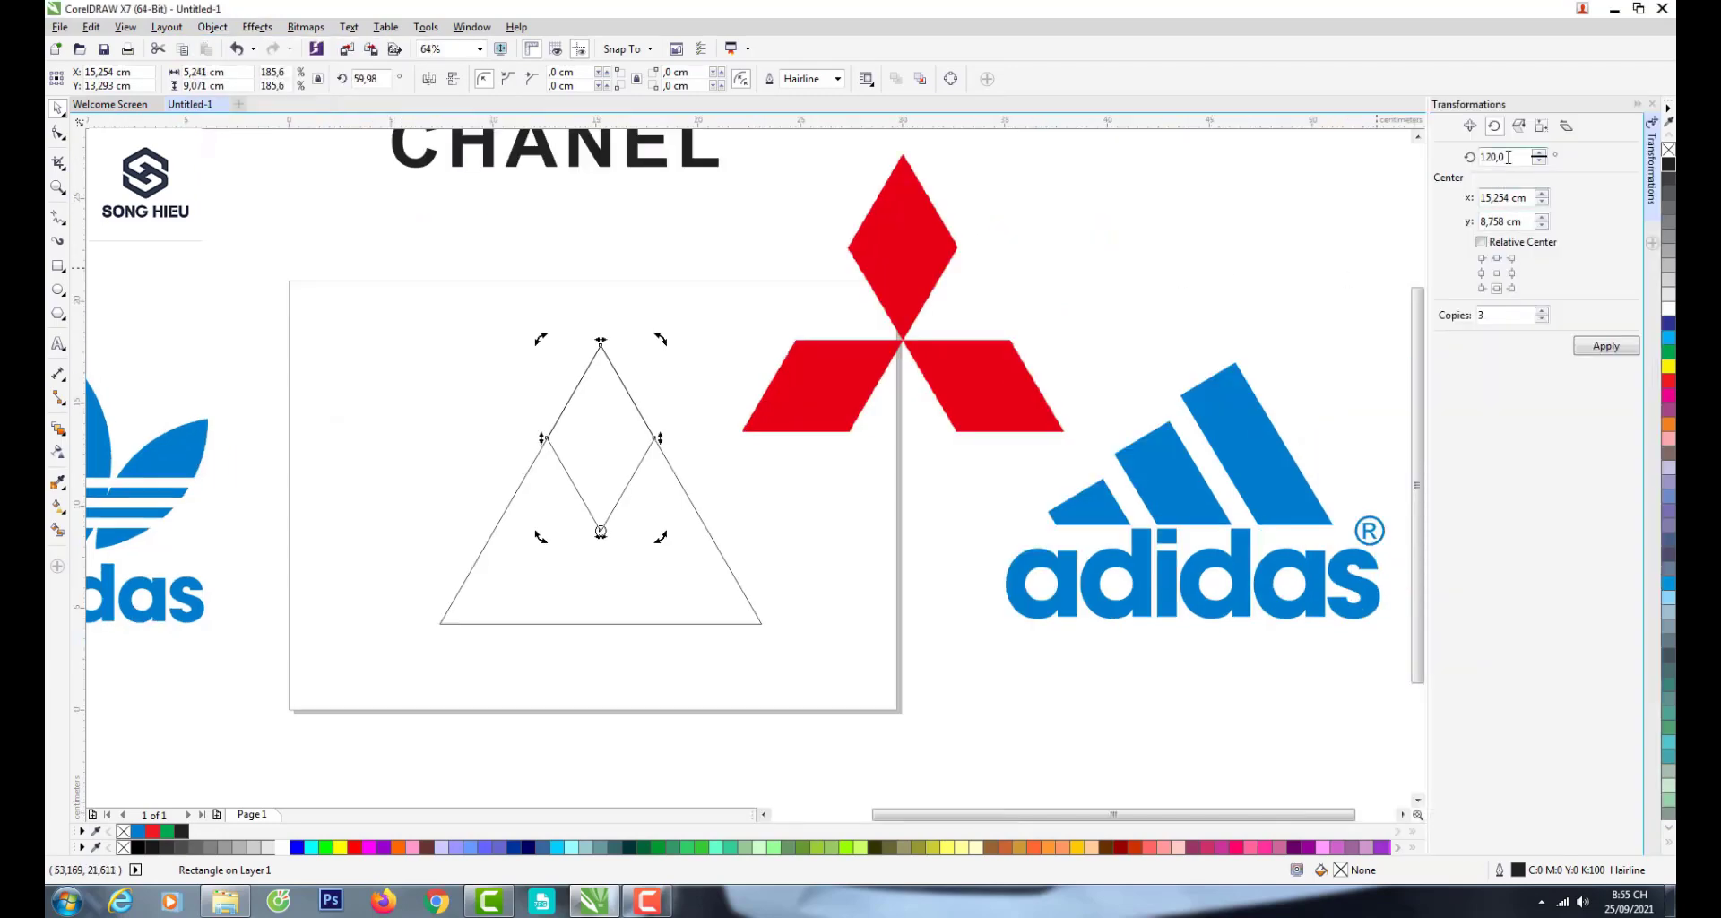
left_click_drag(1509, 157, 1453, 157)
double_click(1524, 315)
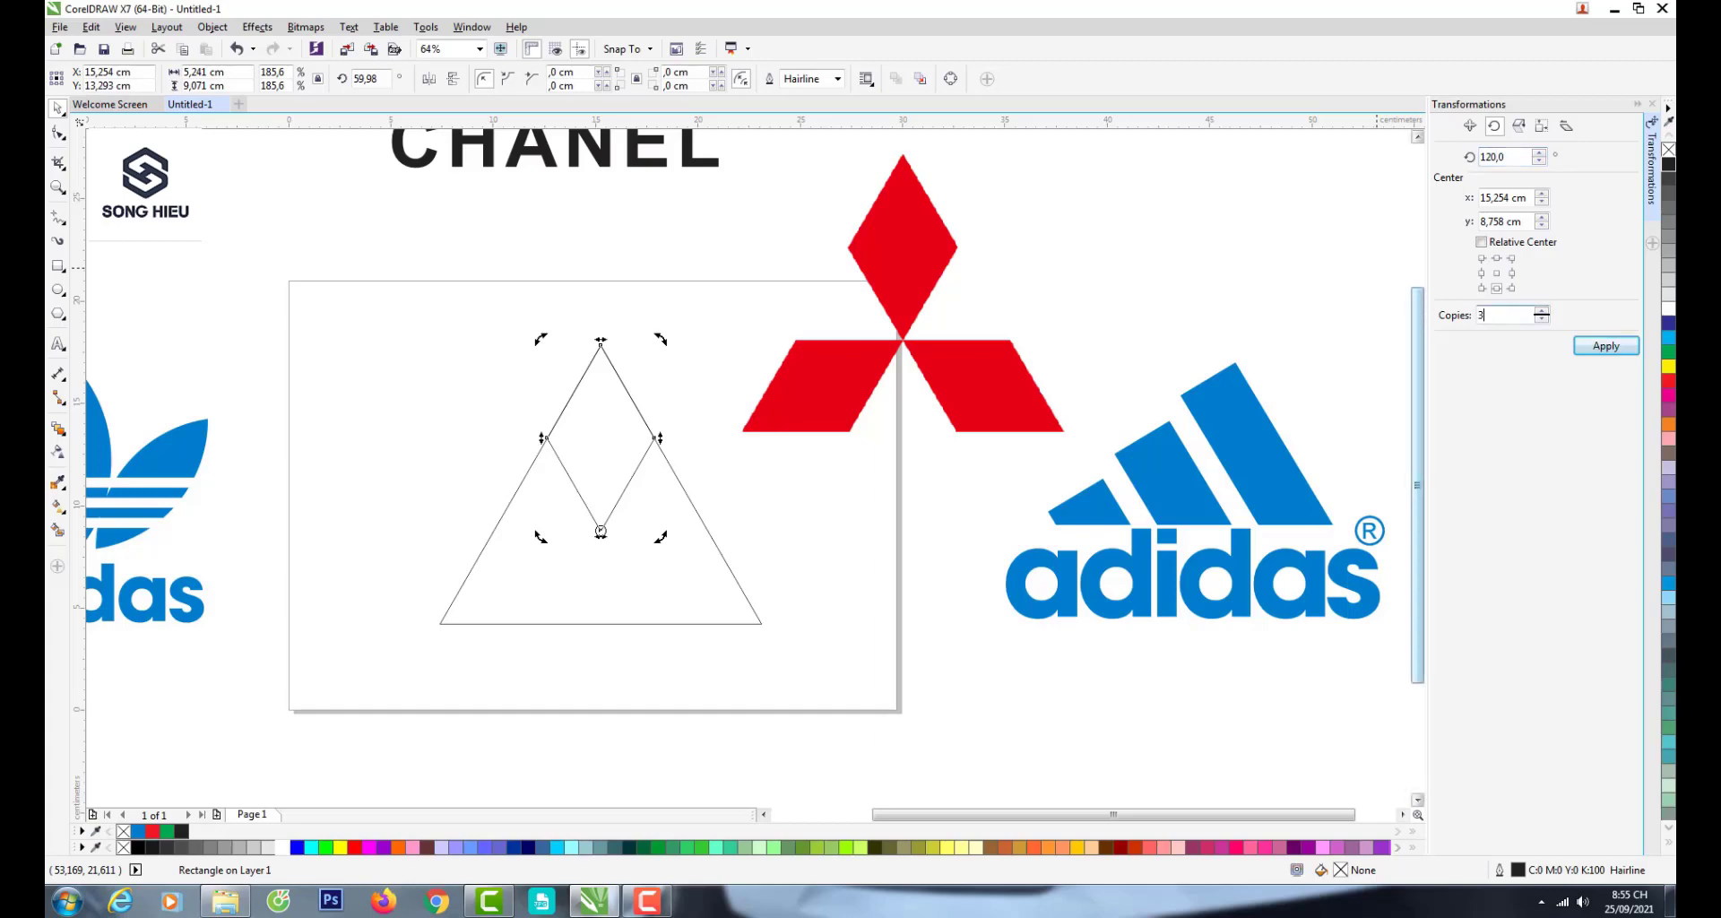
left_click(1607, 346)
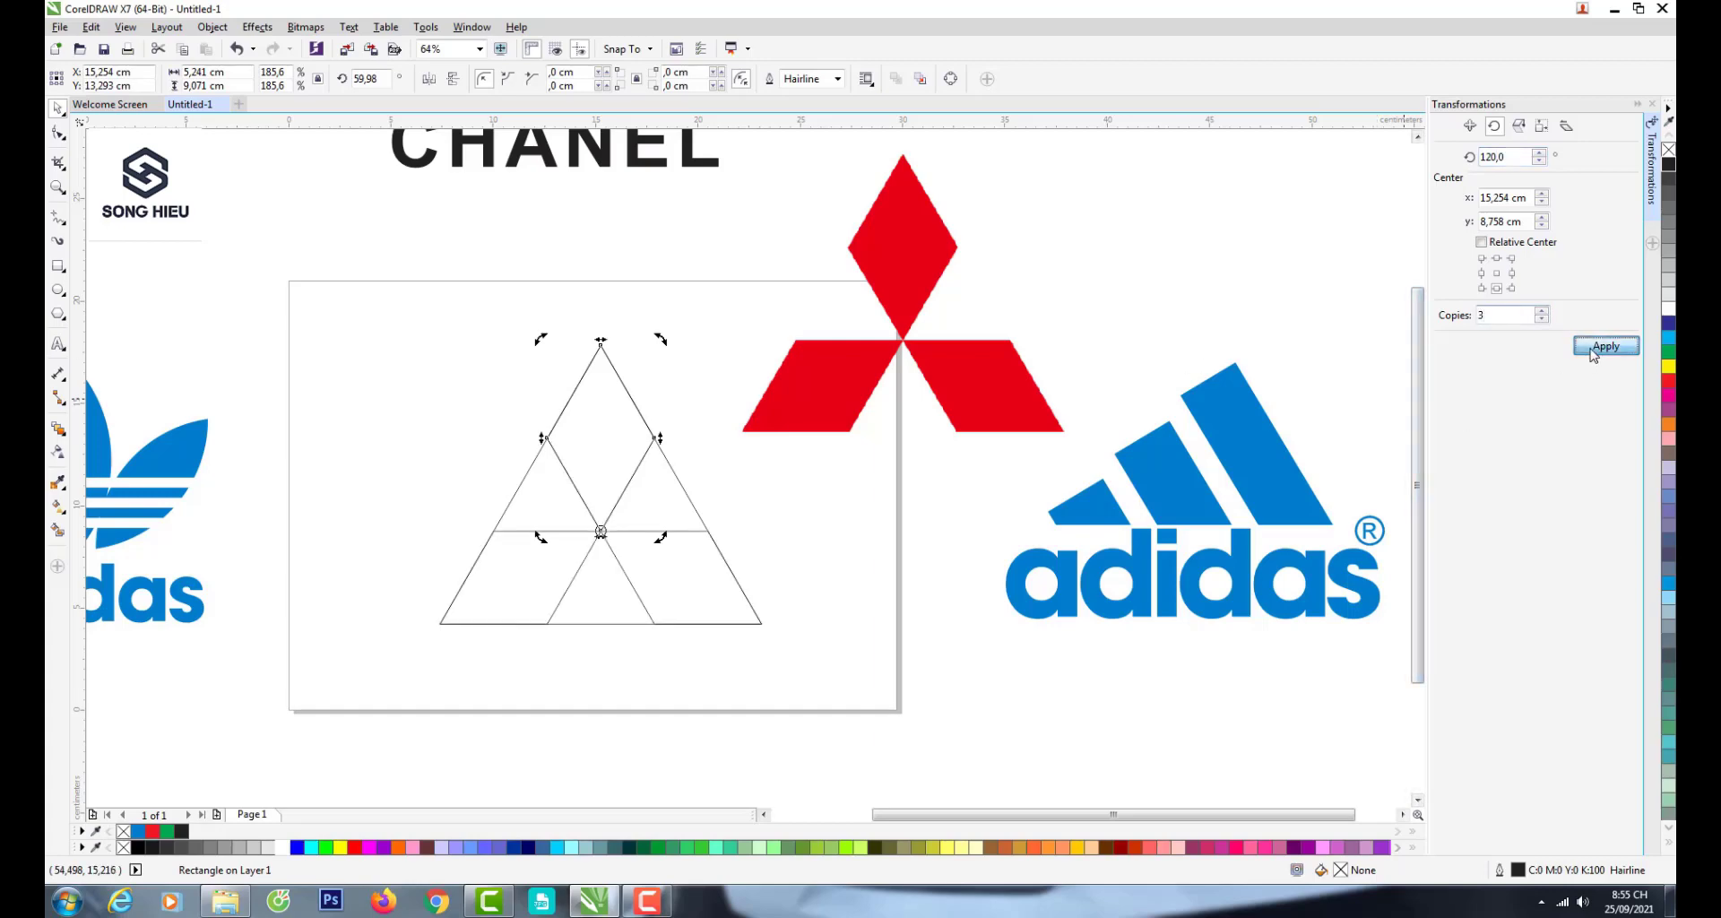
- Delete the large construction triangle around the three diamonds
left_click(662, 703)
left_click(656, 501)
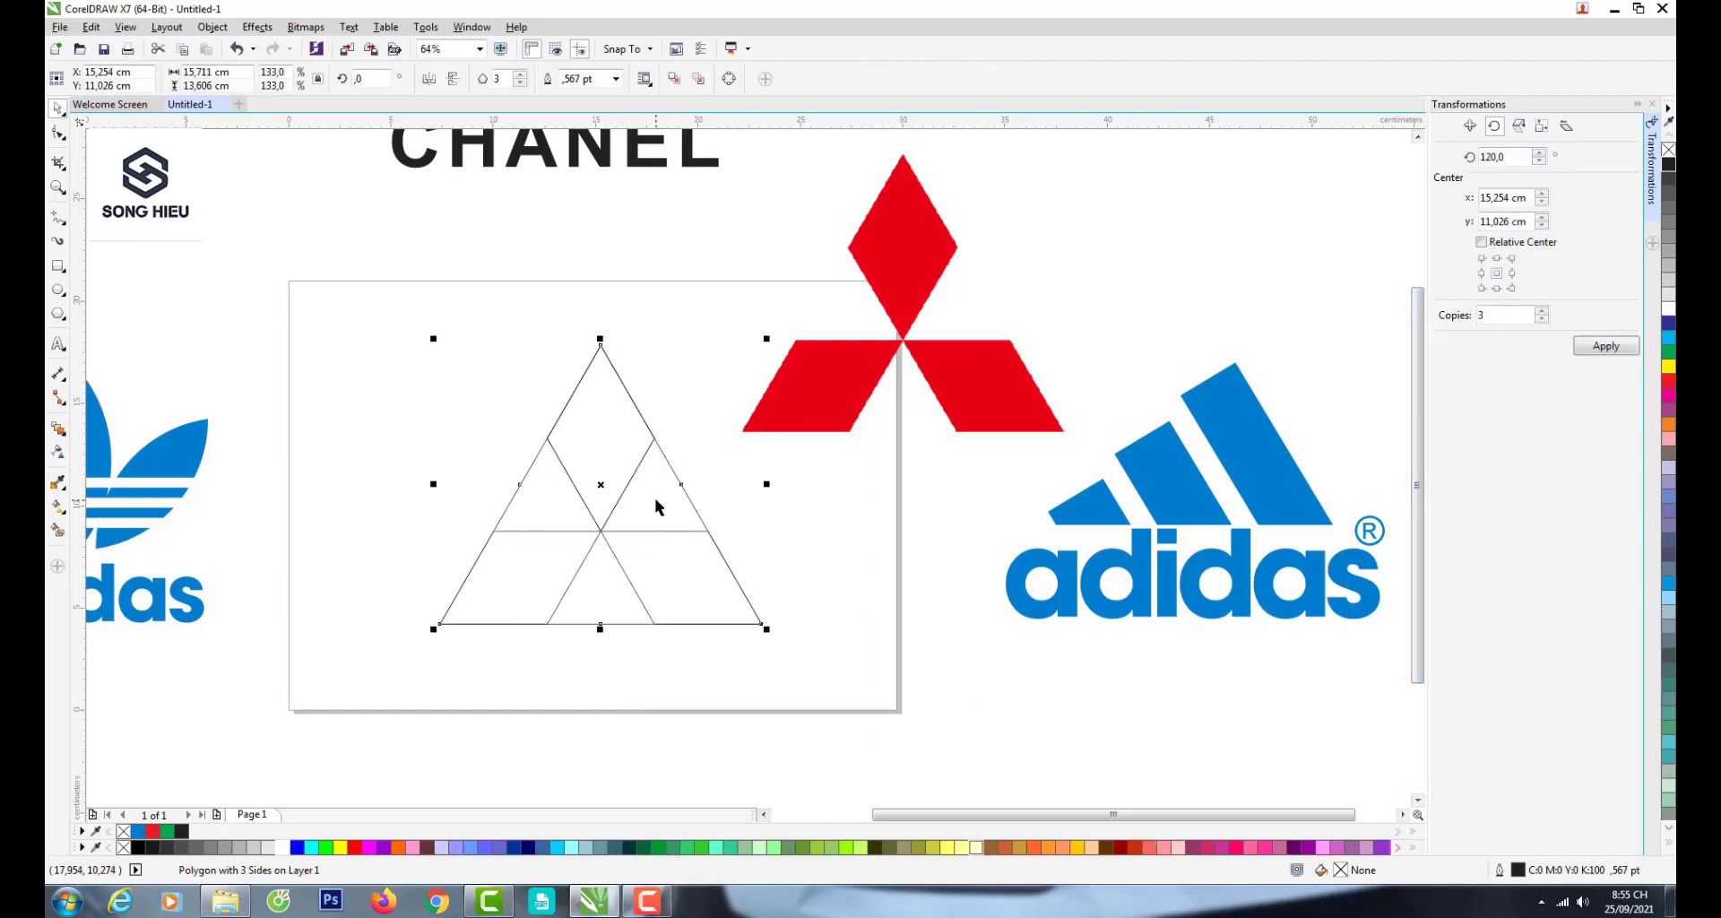
right_click(656, 500)
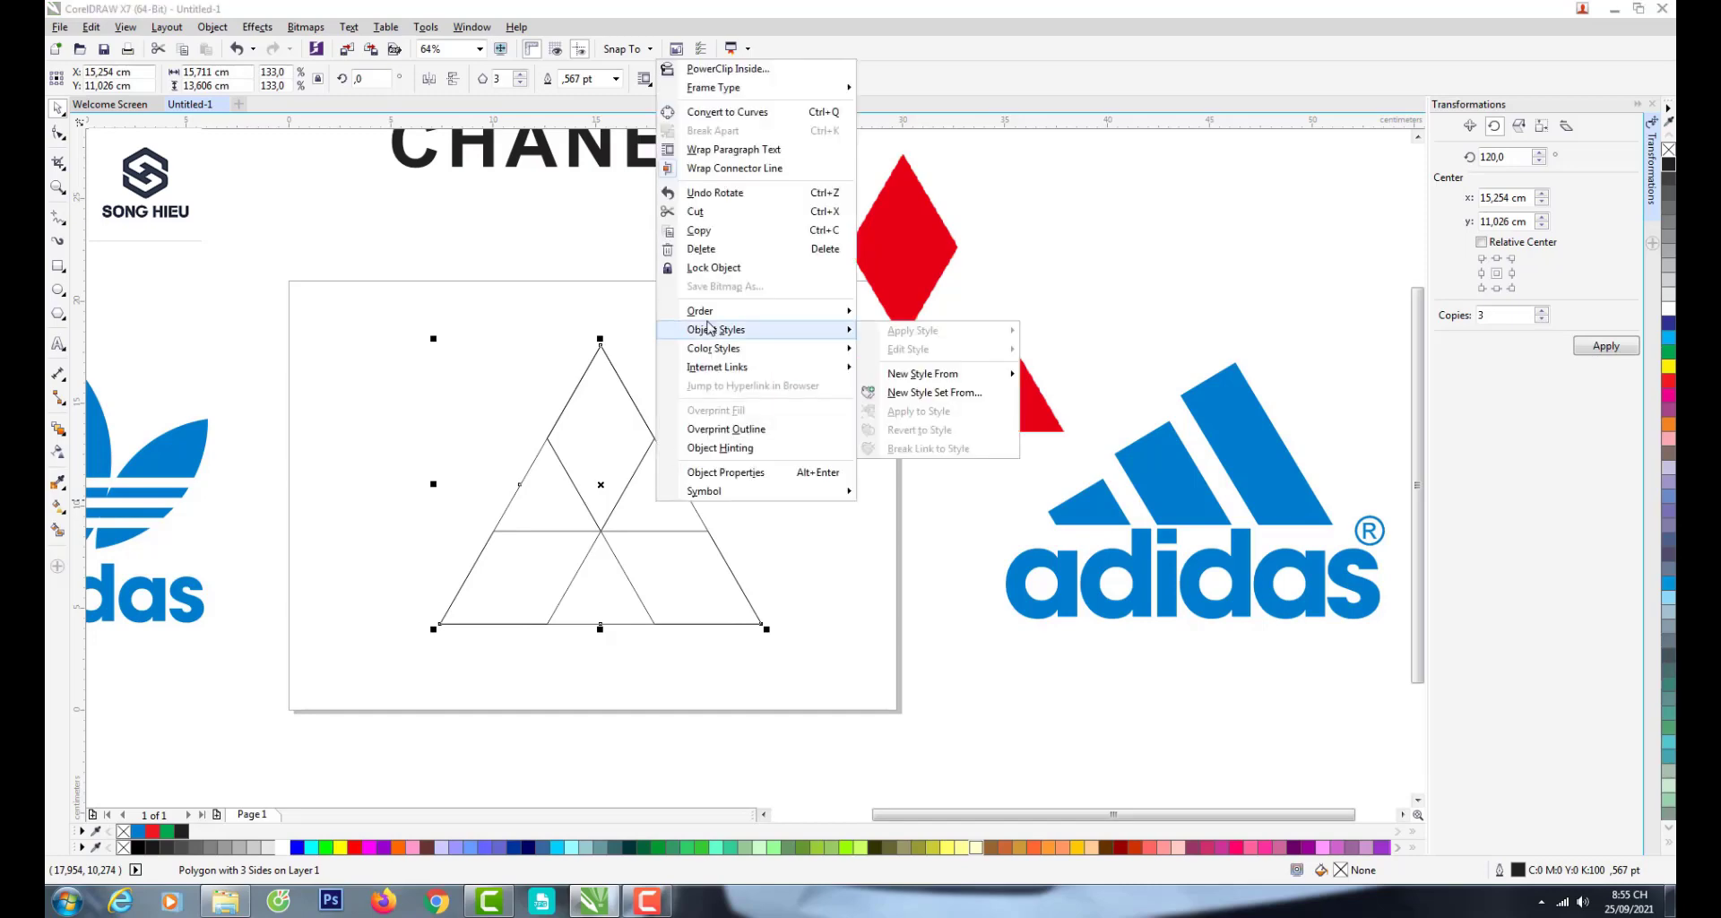
left_click(708, 248)
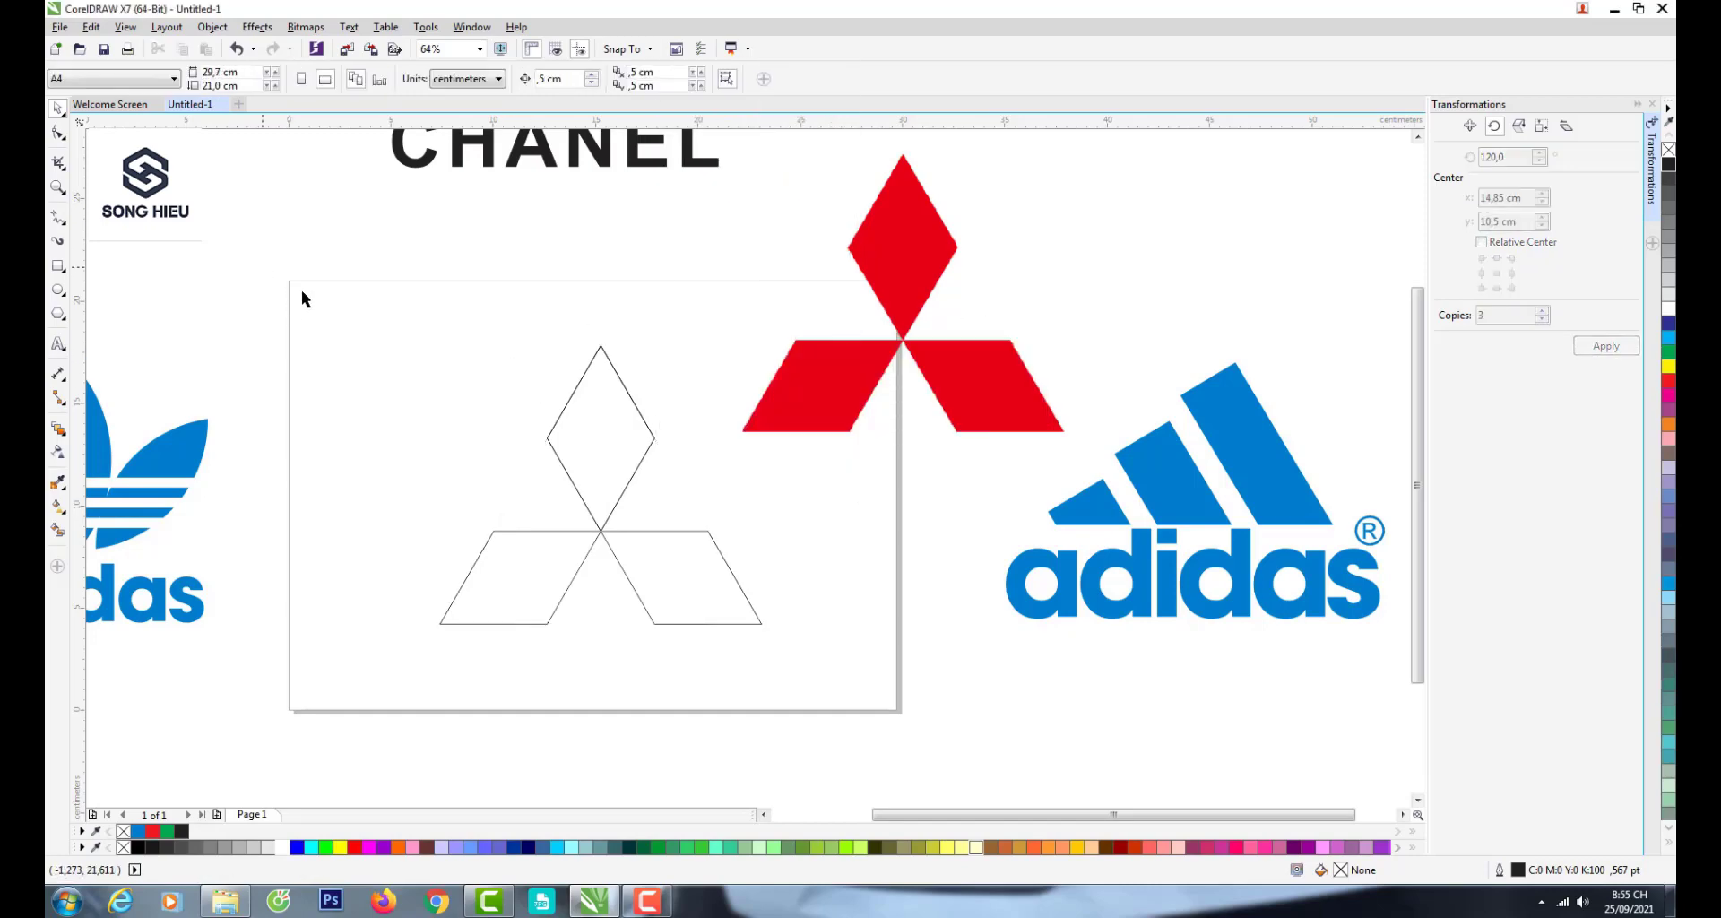
- Fill all the diamonds with red (C0 M100 Y100 K0) and remove their outlines
left_click_drag(269, 270, 793, 690)
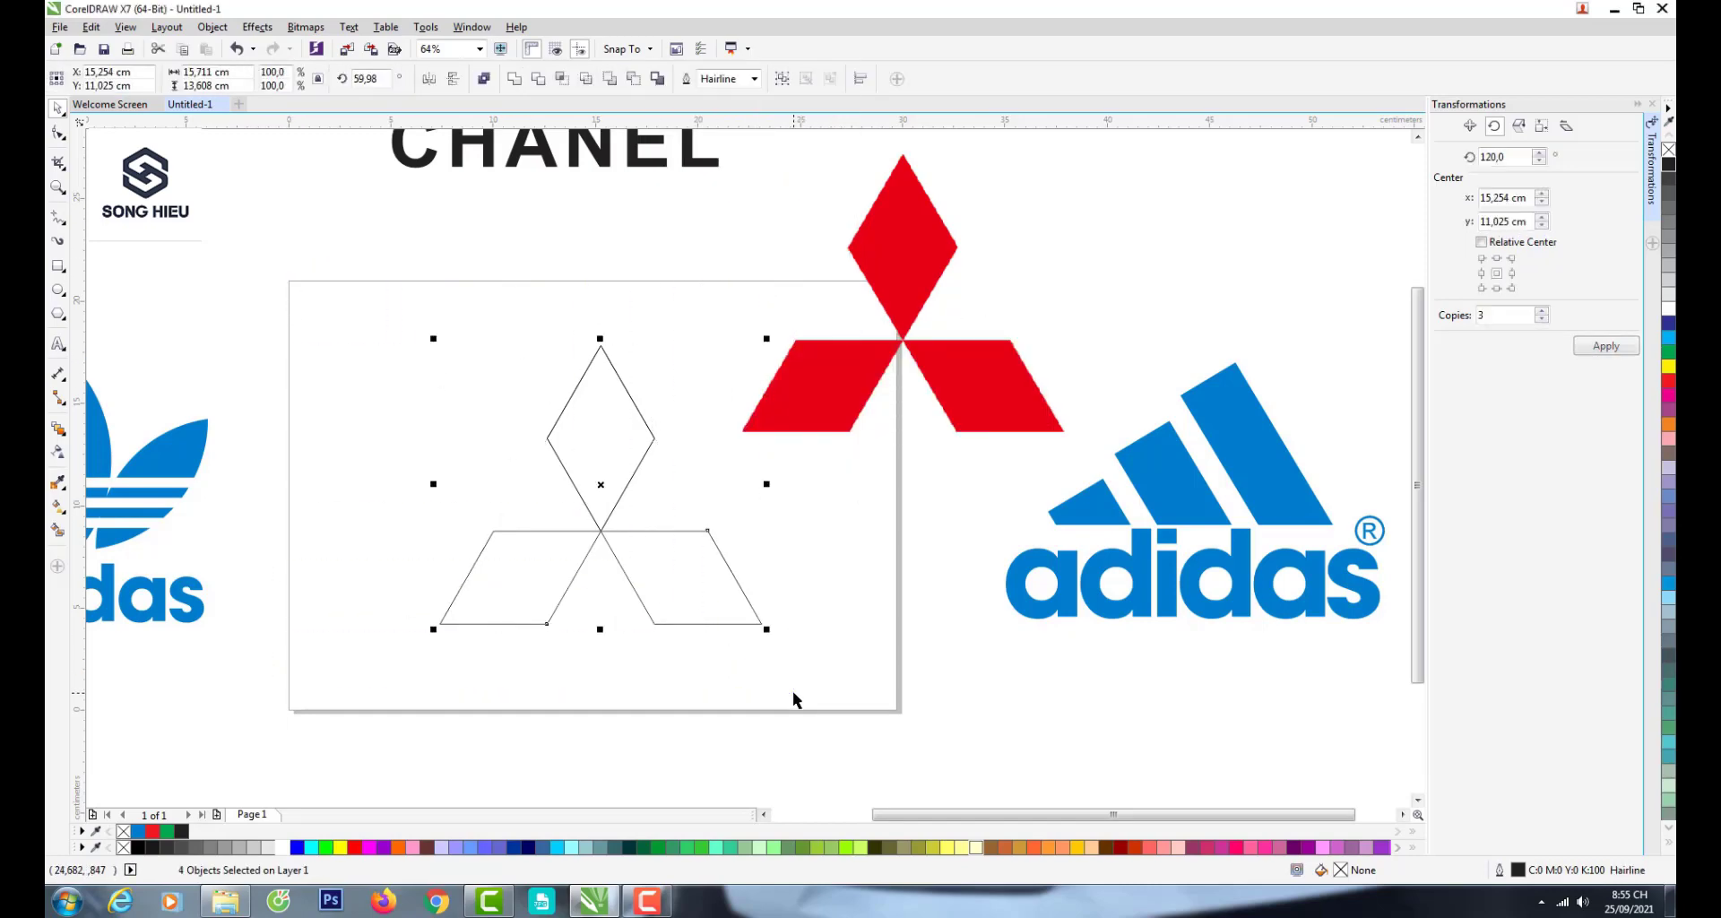
left_click(1667, 383)
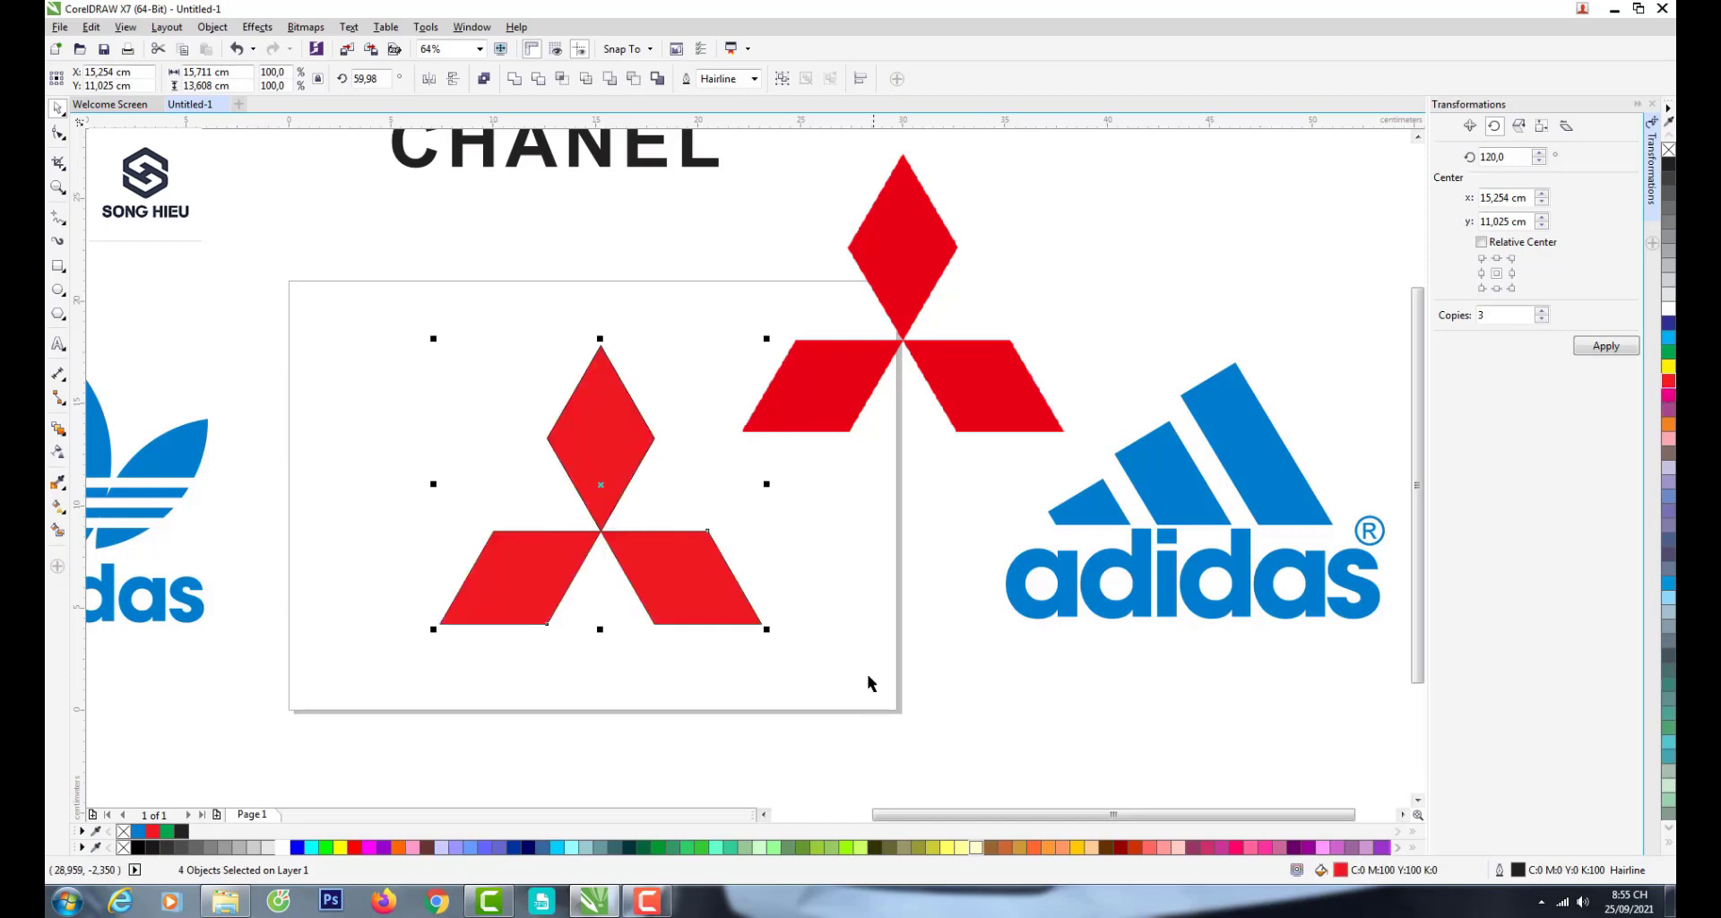
right_click(1670, 150)
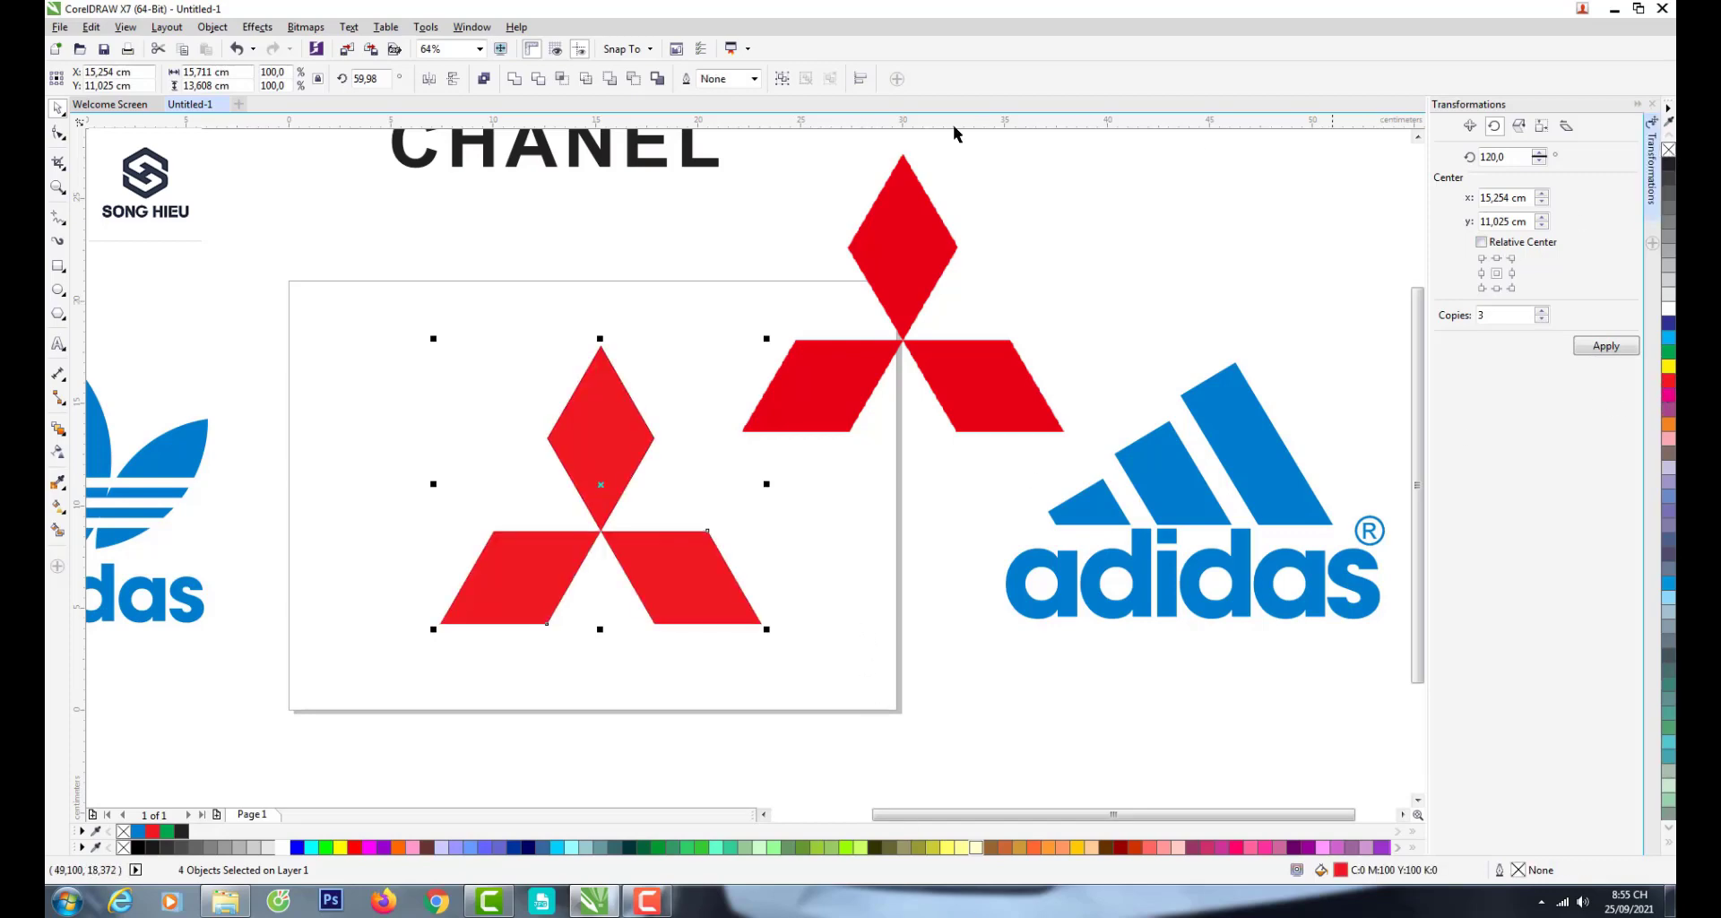
- Merge the red diamonds into a single shape
left_click(485, 78)
key("ctrl+z")
left_click(903, 666)
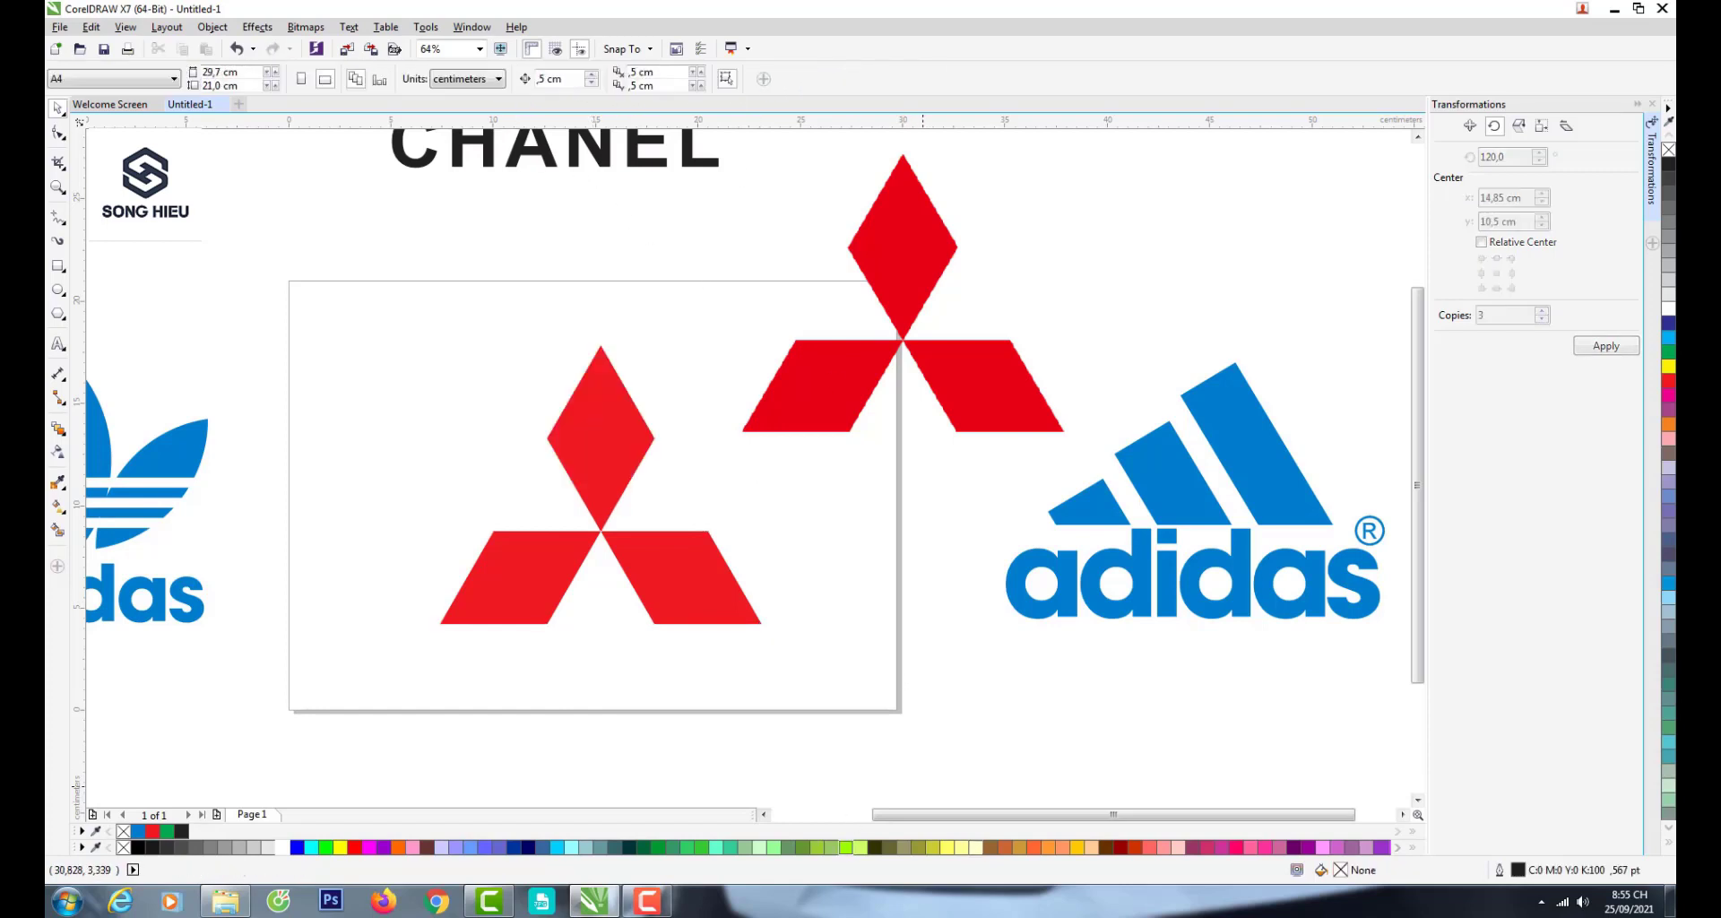
- Delete the Mitsubishi reference bitmap beside the redrawn logo
left_click(988, 350)
scroll(987, 348, "down", 2)
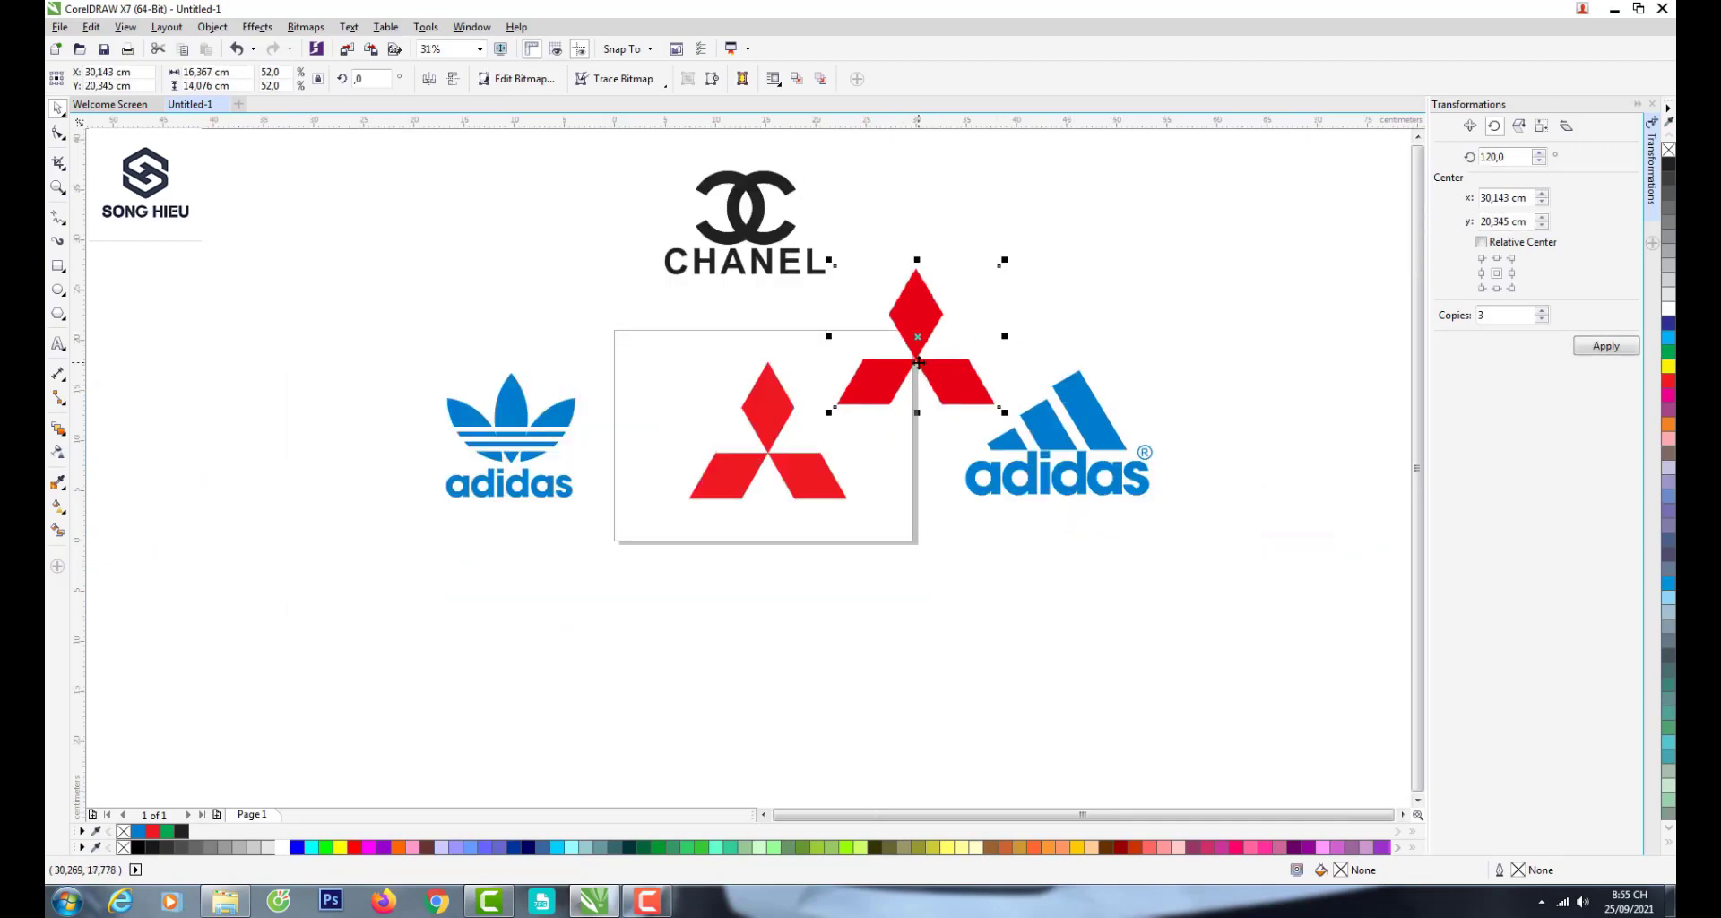
key("Delete")
scroll(733, 529, "up", 2)
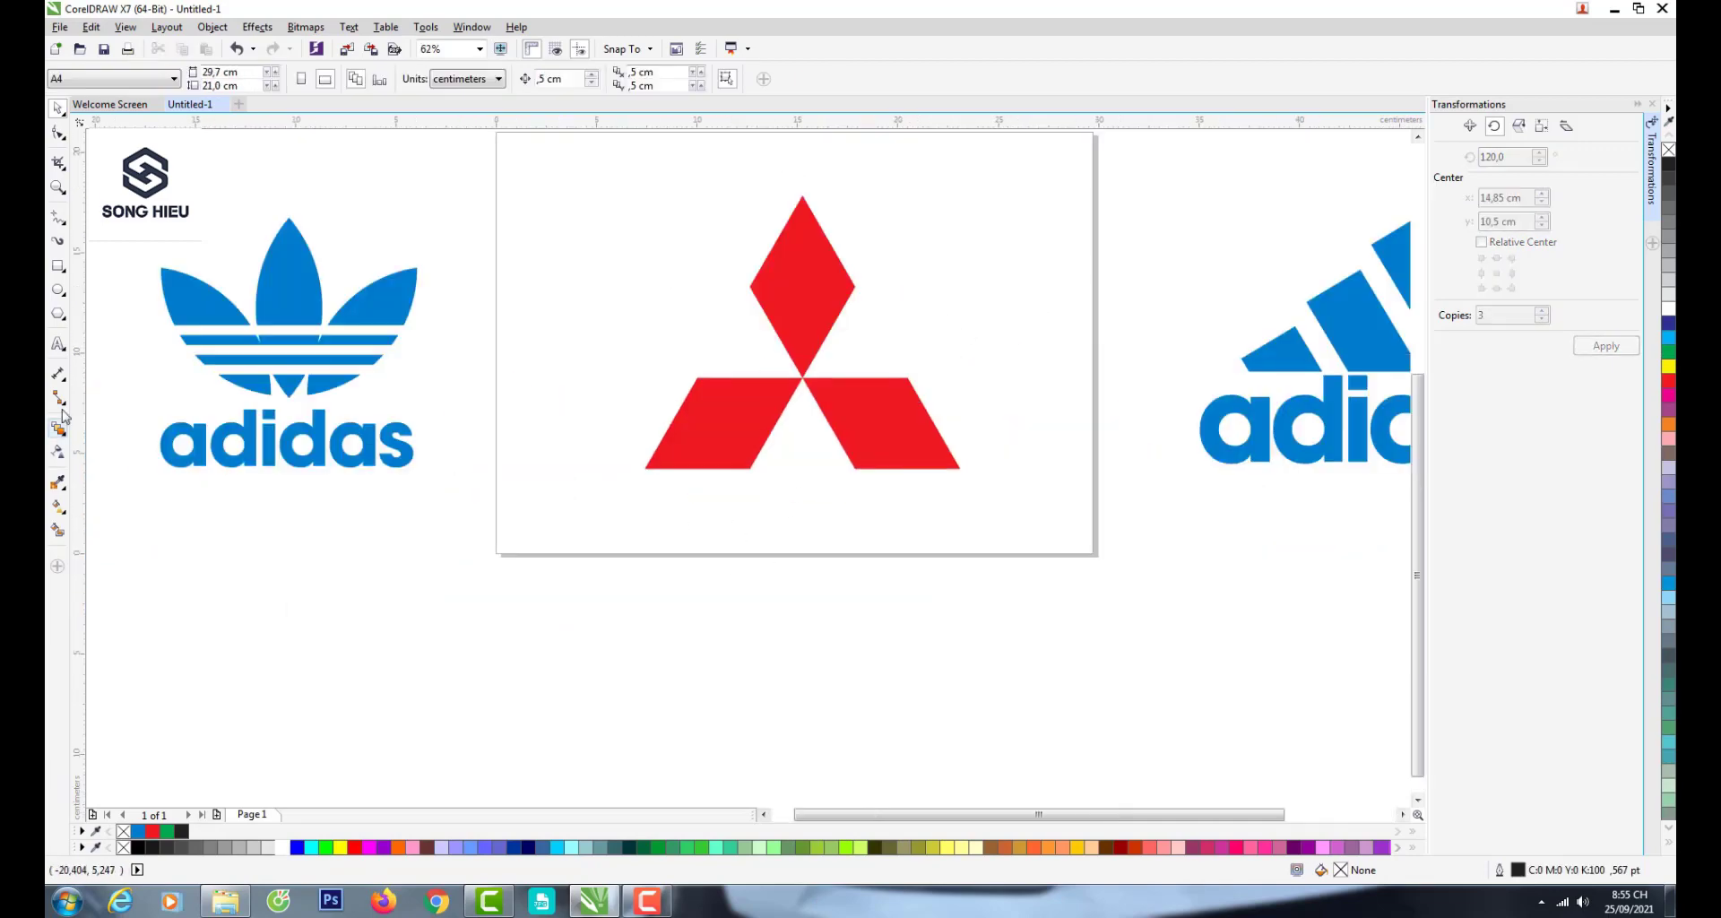
- Add the artistic text MITSUBISHI below the red diamonds
left_click(59, 344)
left_click(658, 529)
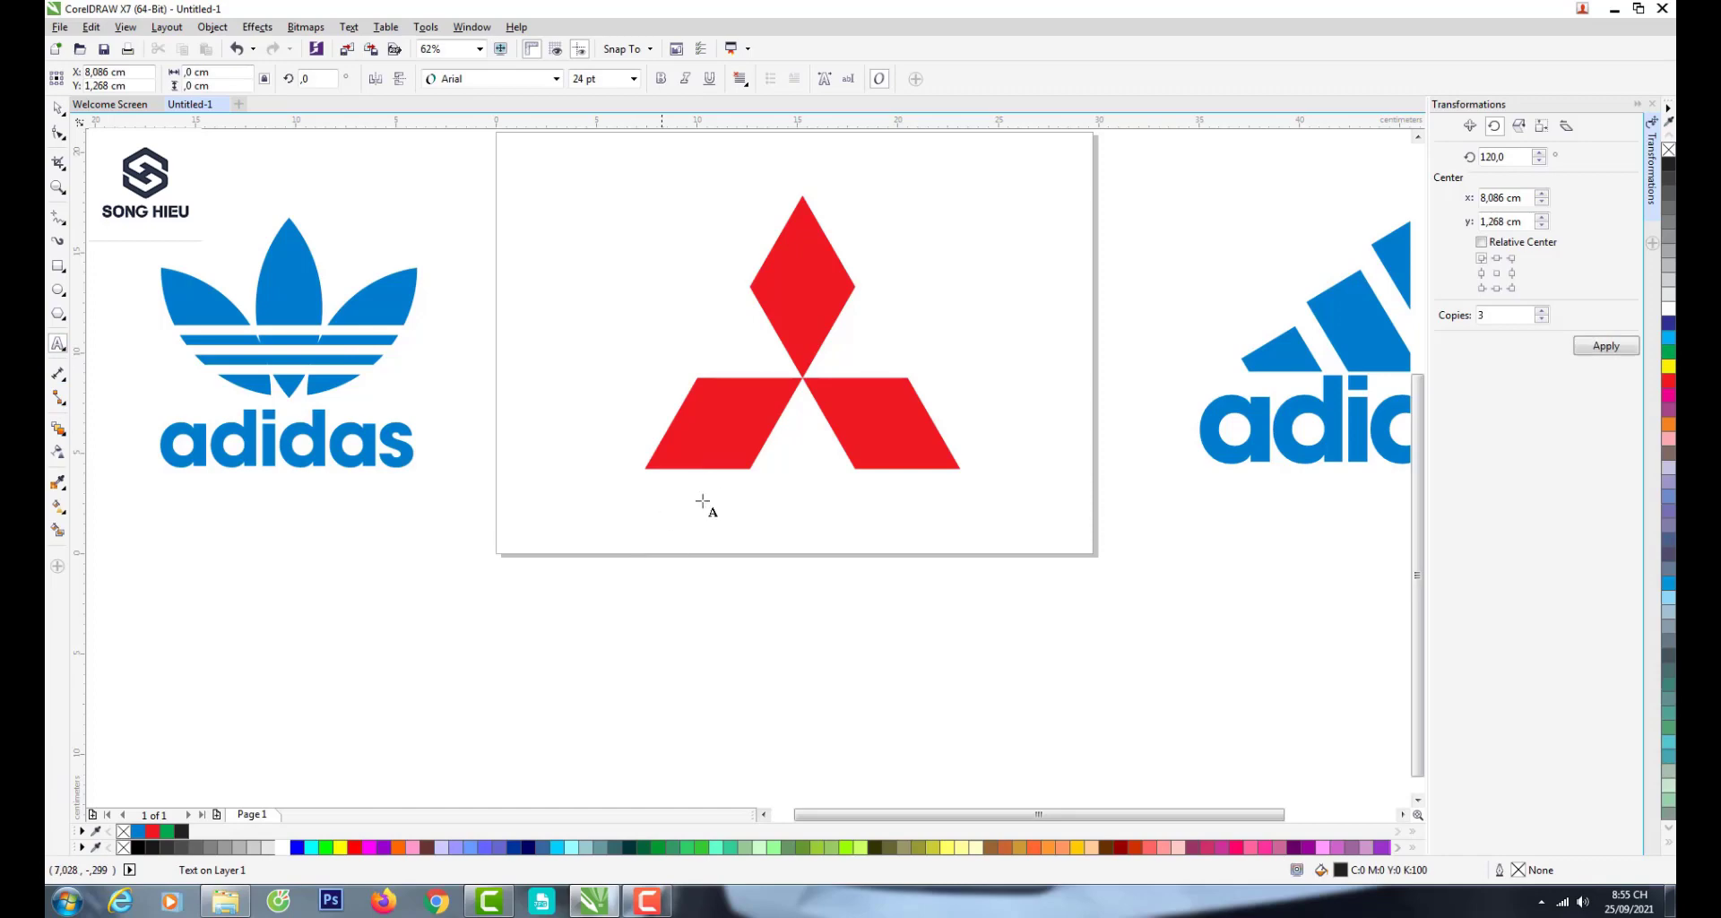
scroll(706, 482, "up", 2)
type("MIT")
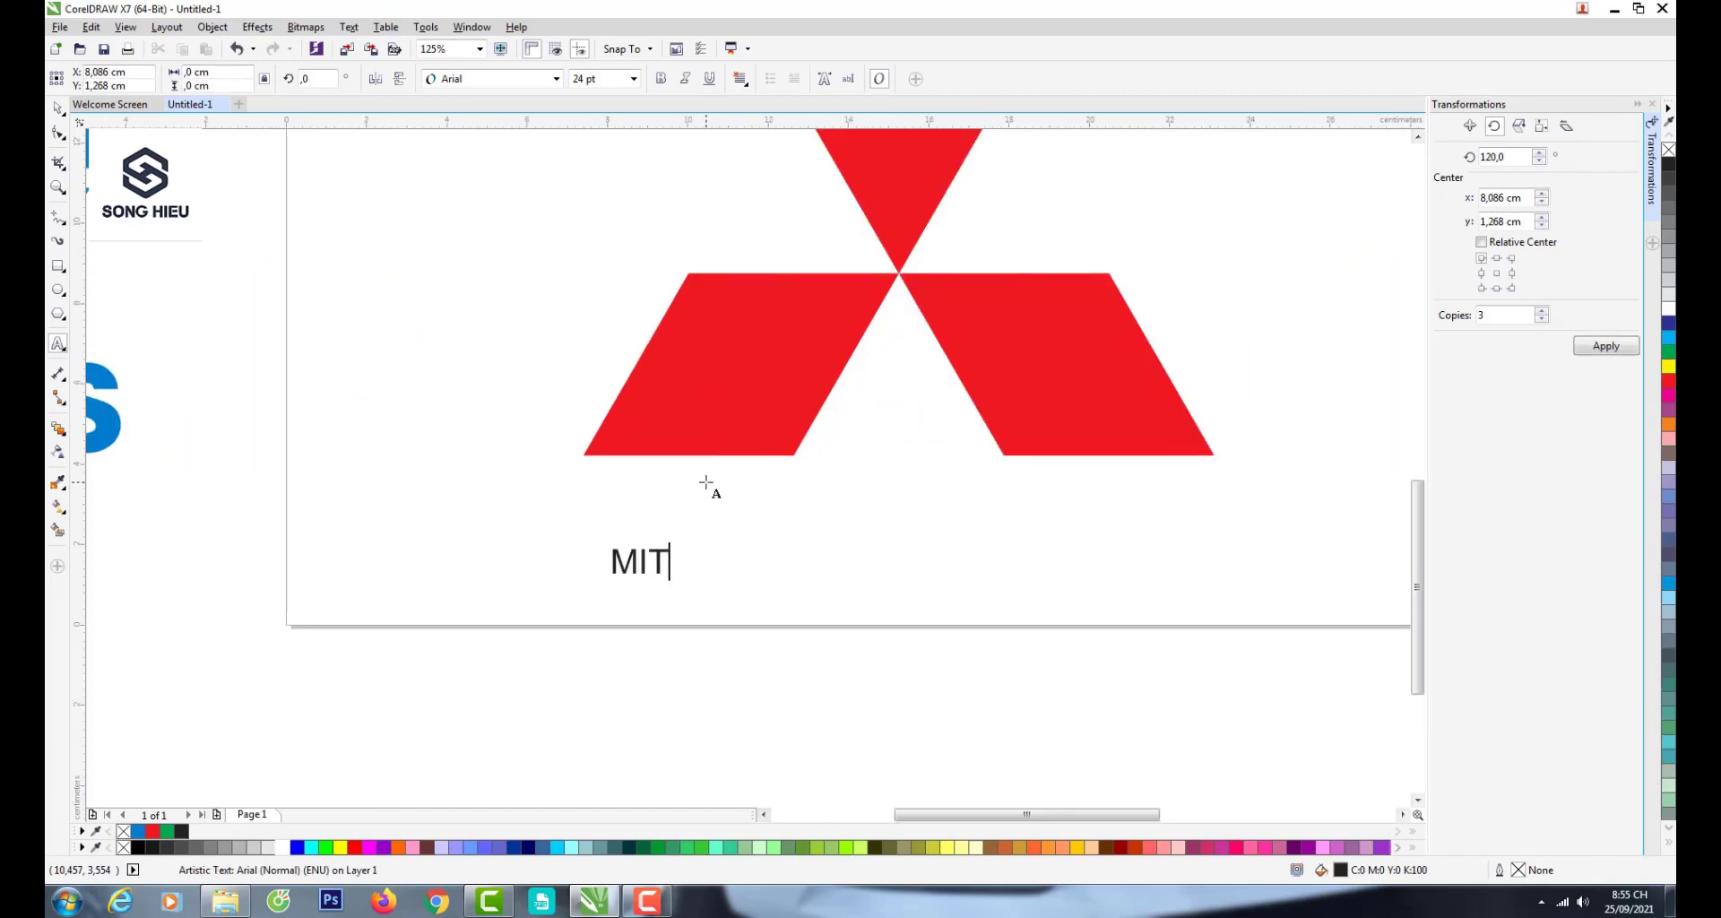
type("SSH")
key("BackSpace")
type("UBISHI")
key("ctrl+space")
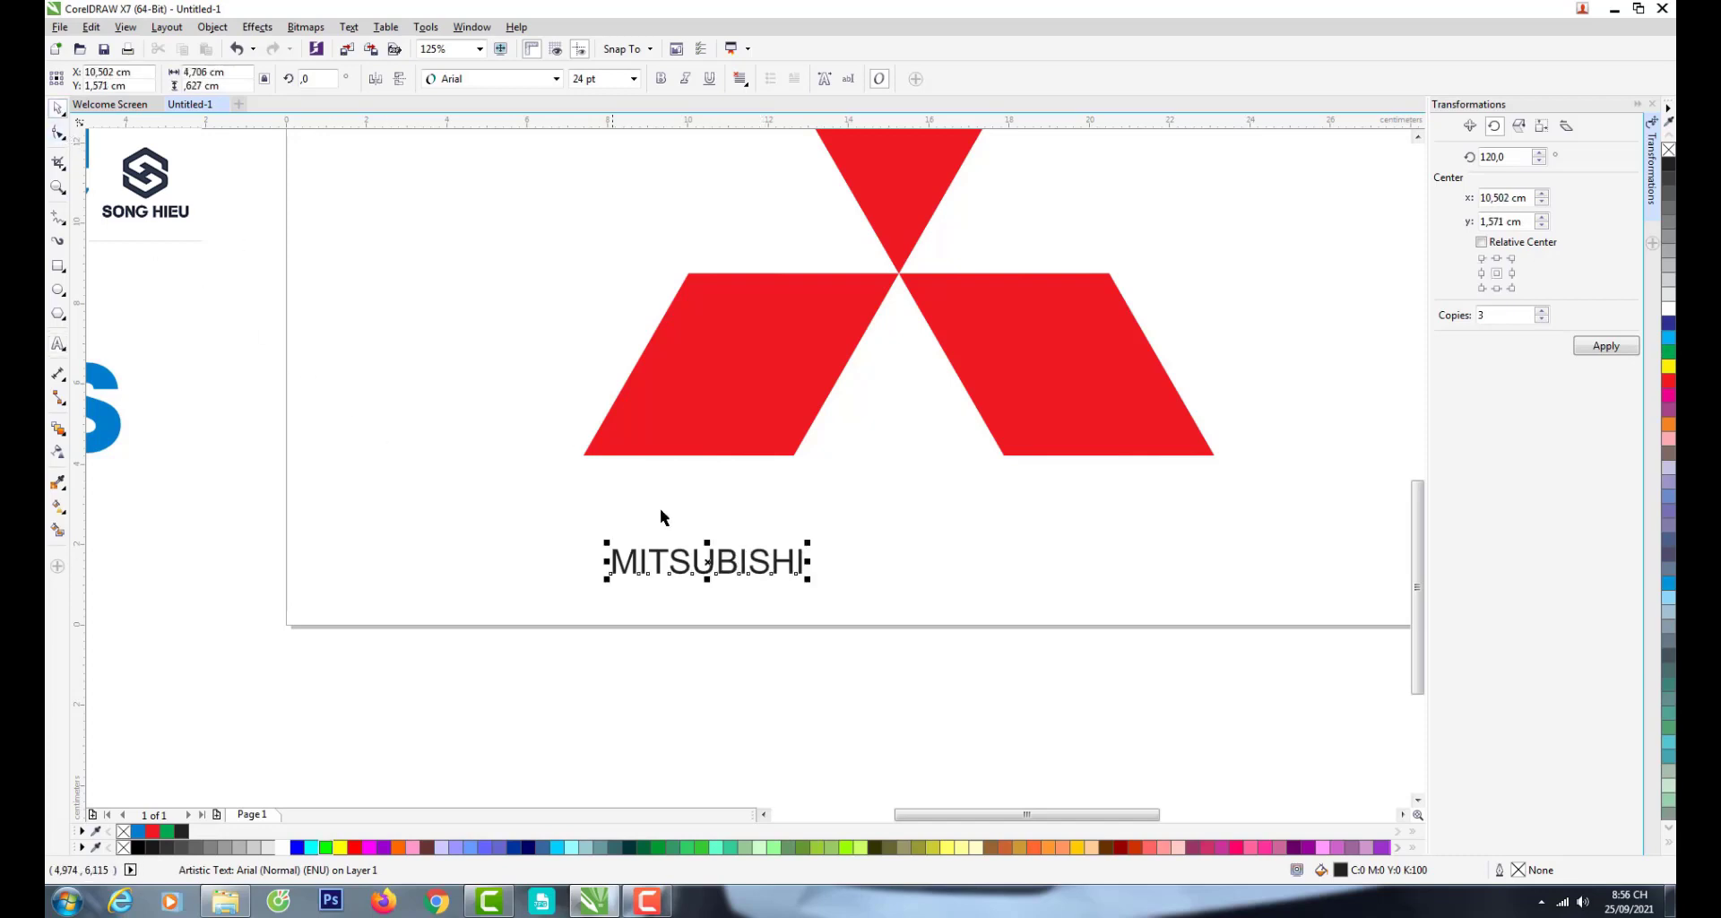
- Enlarge the MITSUBISHI text to about 77 pt and make it bold
left_click_drag(808, 545, 1228, 485)
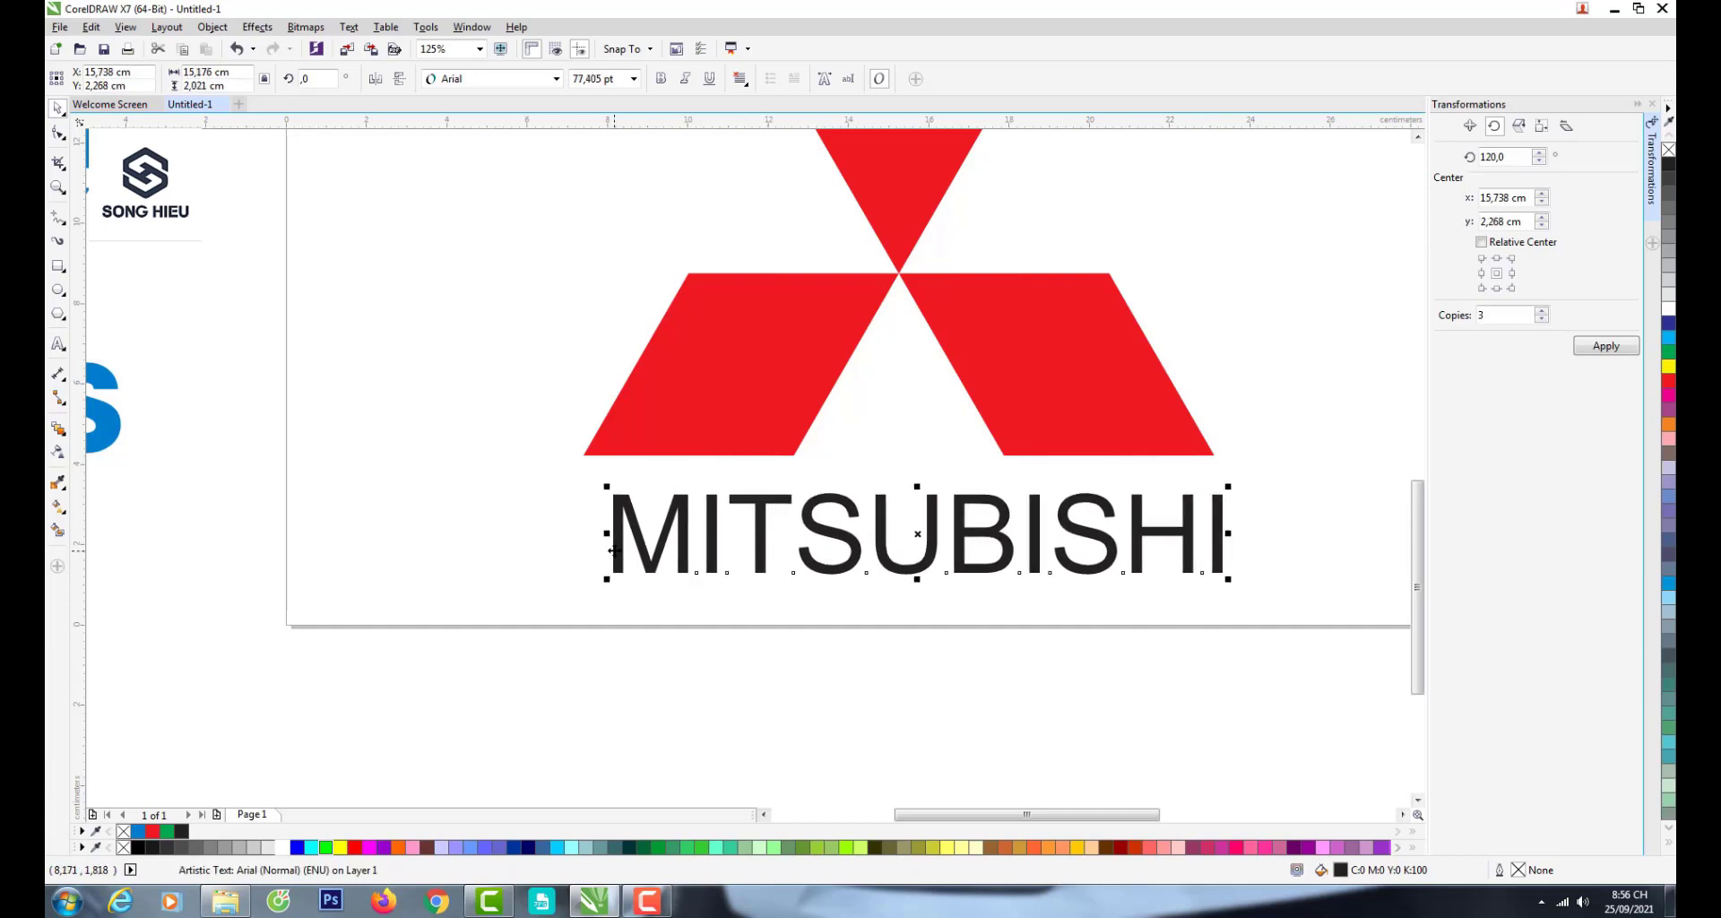
left_click(661, 78)
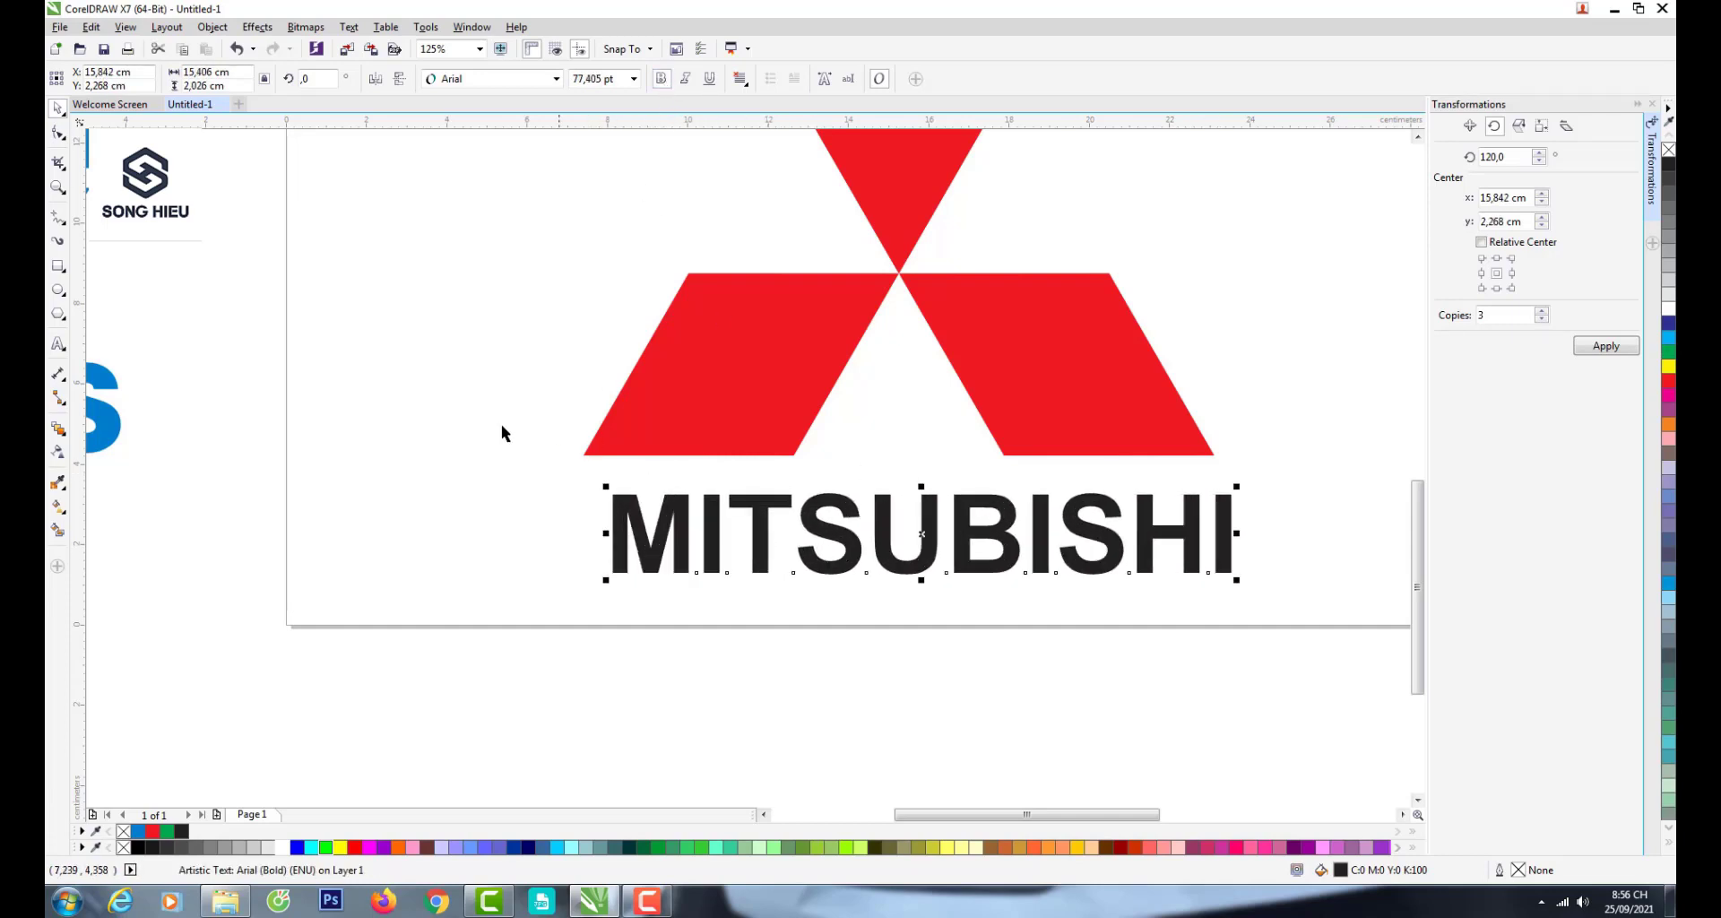
- Place vertical guidelines at both outer edges of the diamonds and fit the MITSUBISHI text between them, about 15.7 cm wide
left_click_drag(82, 345, 1214, 463)
left_click(1136, 540)
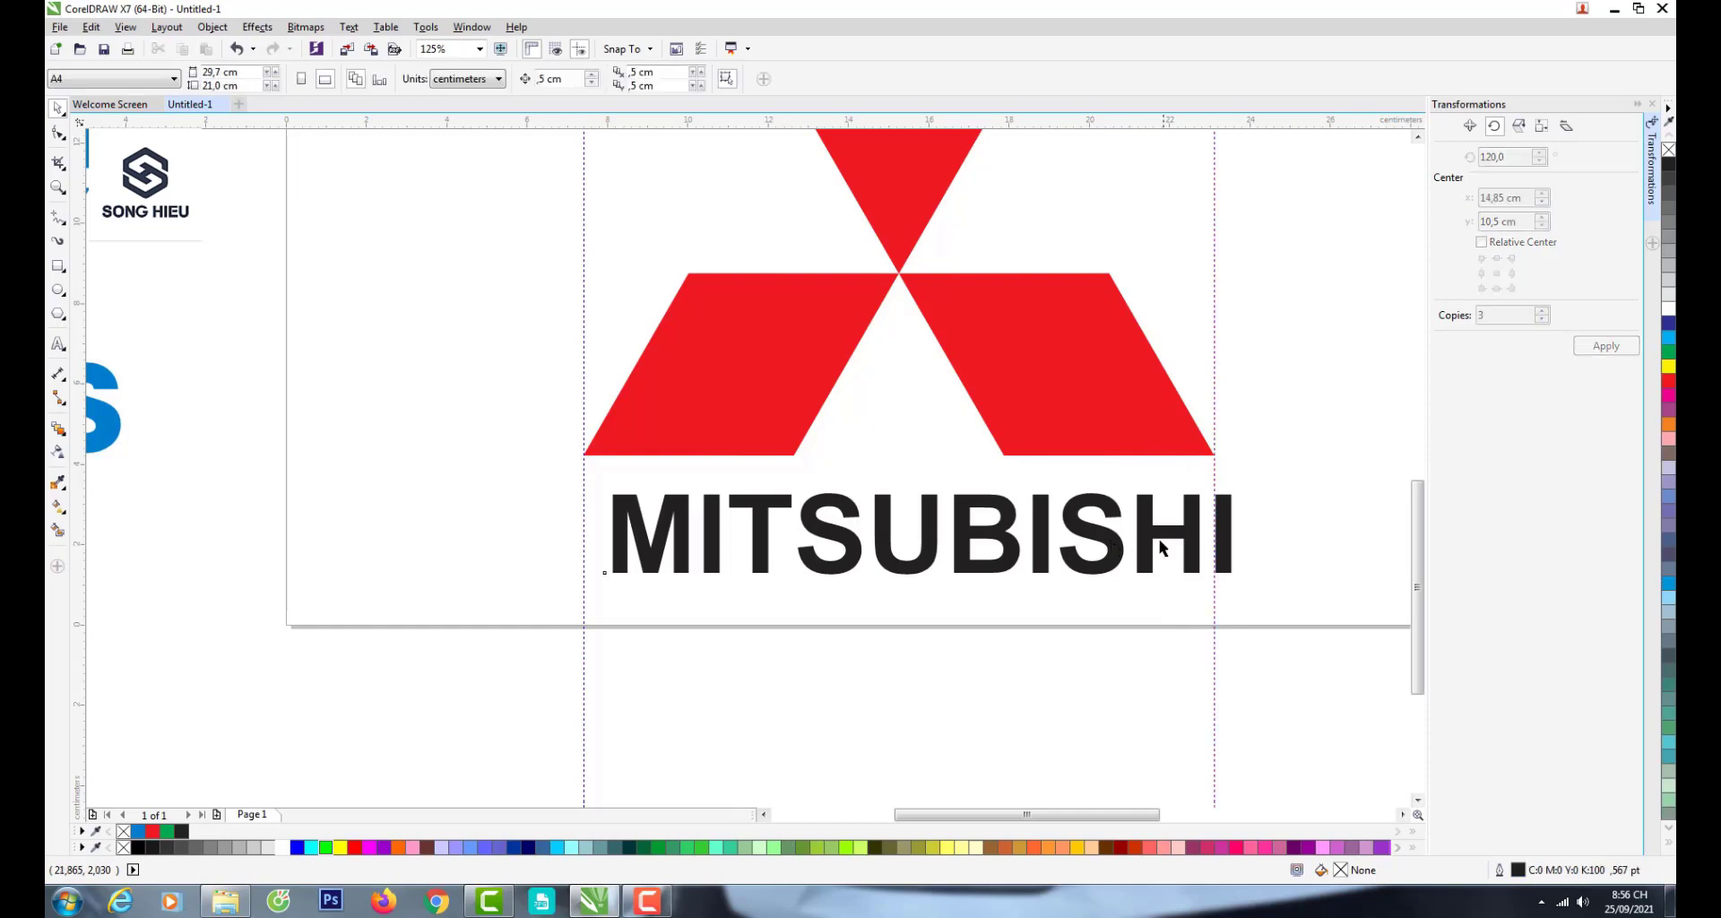
left_click_drag(1136, 538, 1221, 519)
- Group the red diamonds with the MITSUBISHI text and check the finished logo up close
scroll(923, 579, "down", 4)
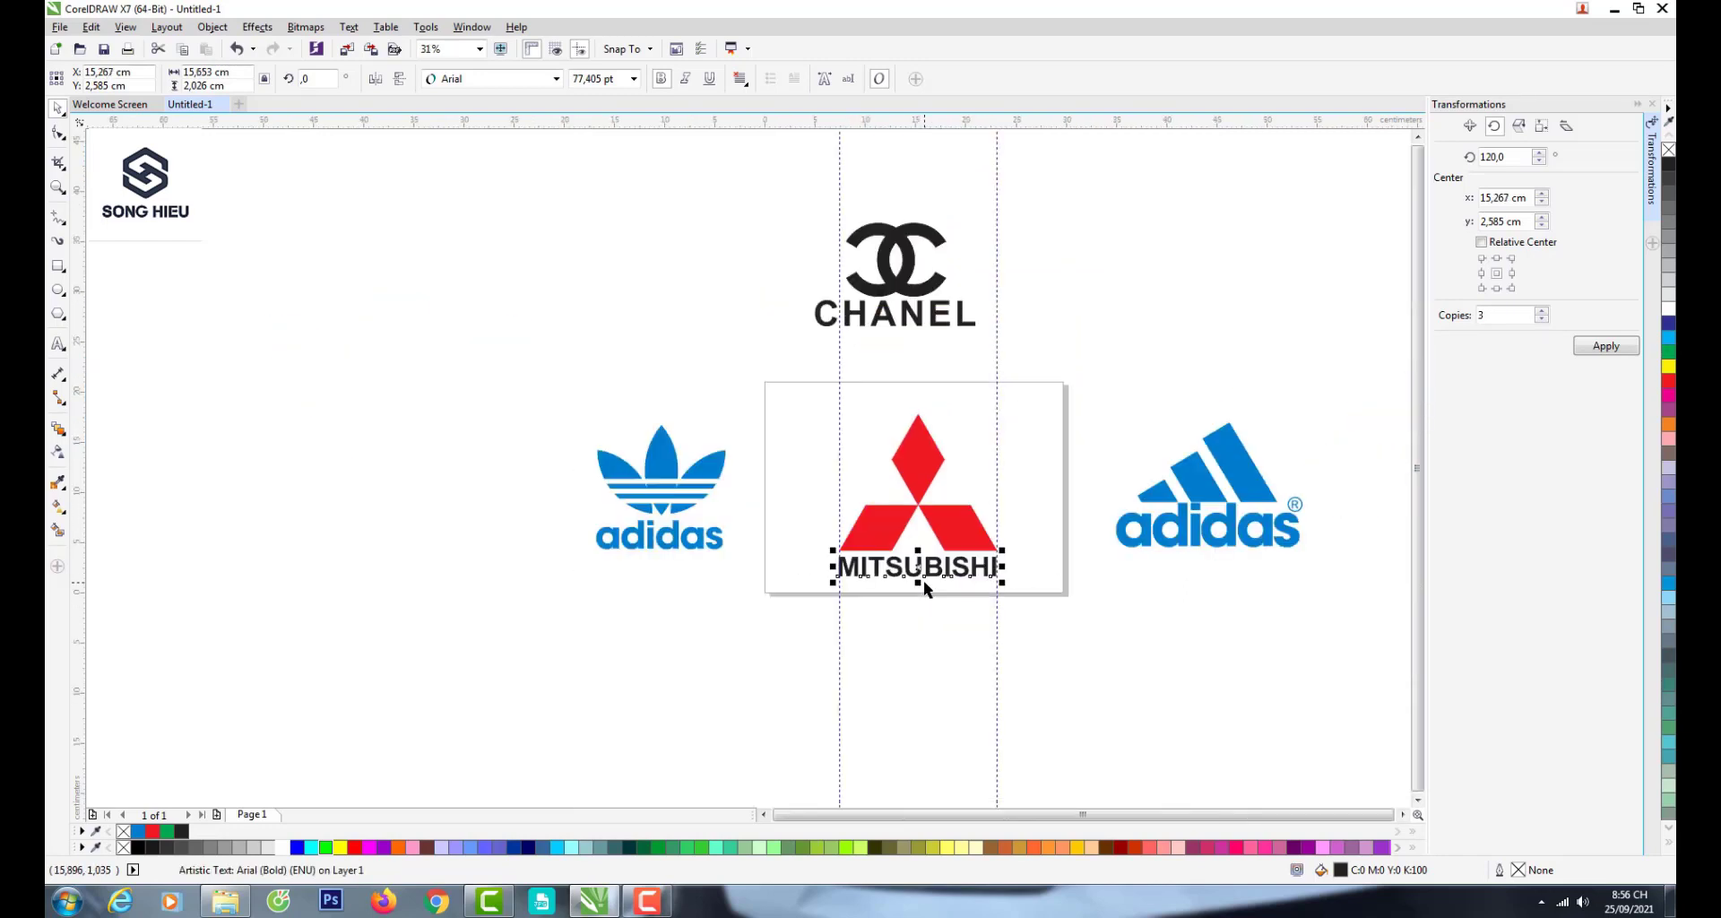
left_click_drag(773, 364, 1057, 623)
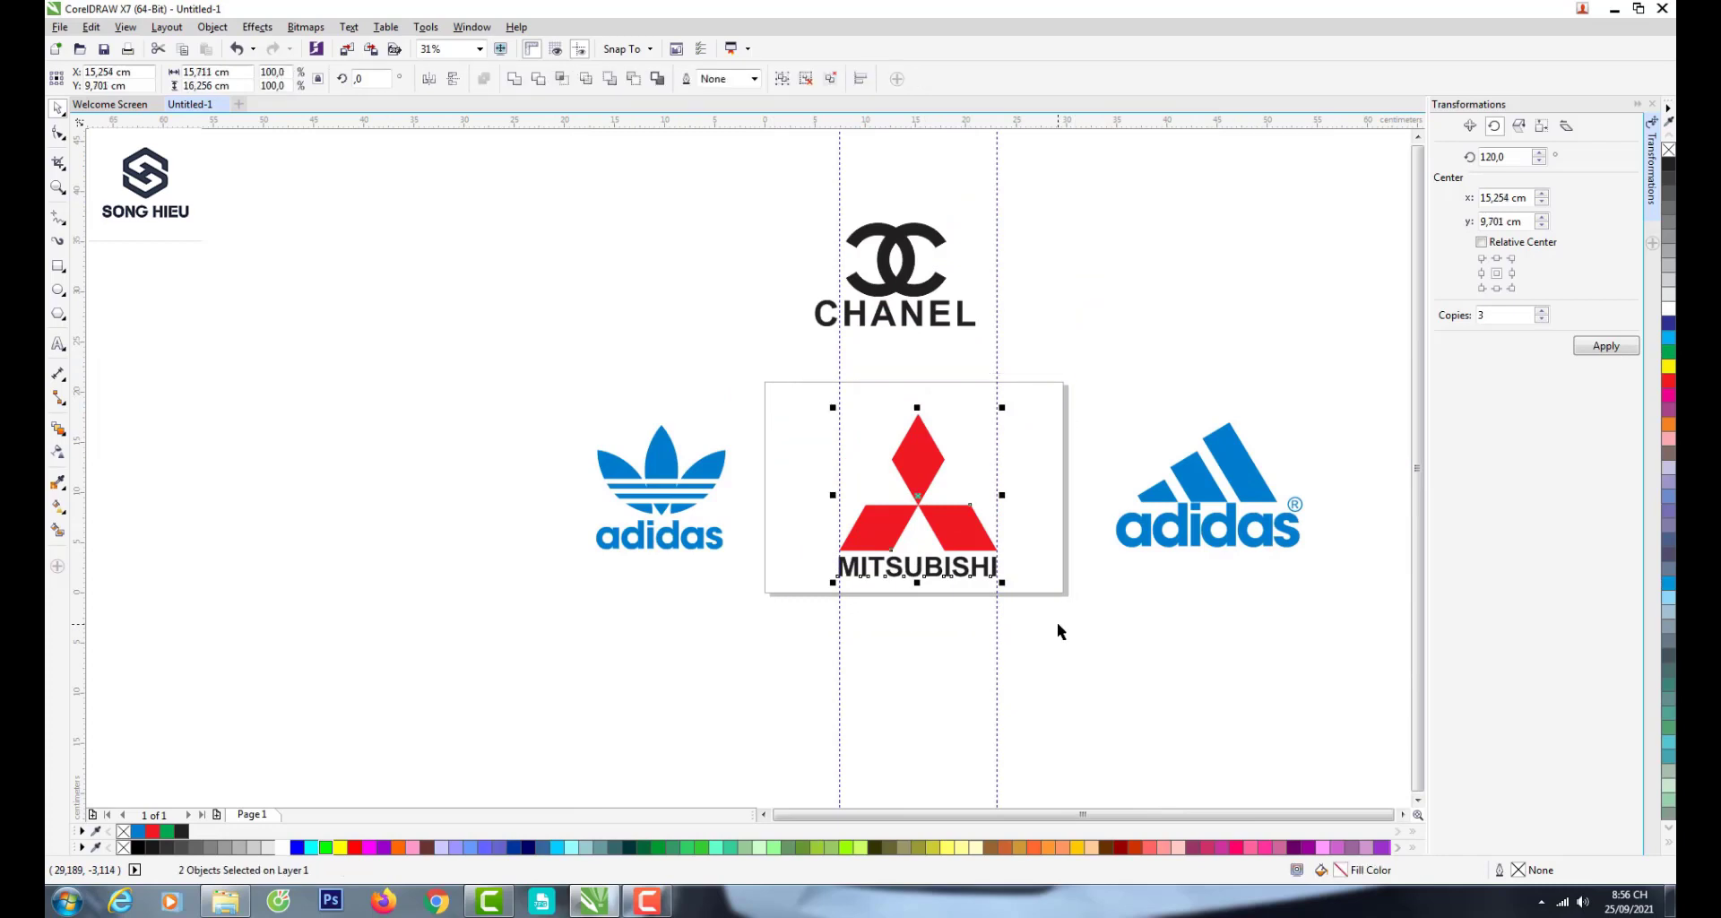
left_click(781, 79)
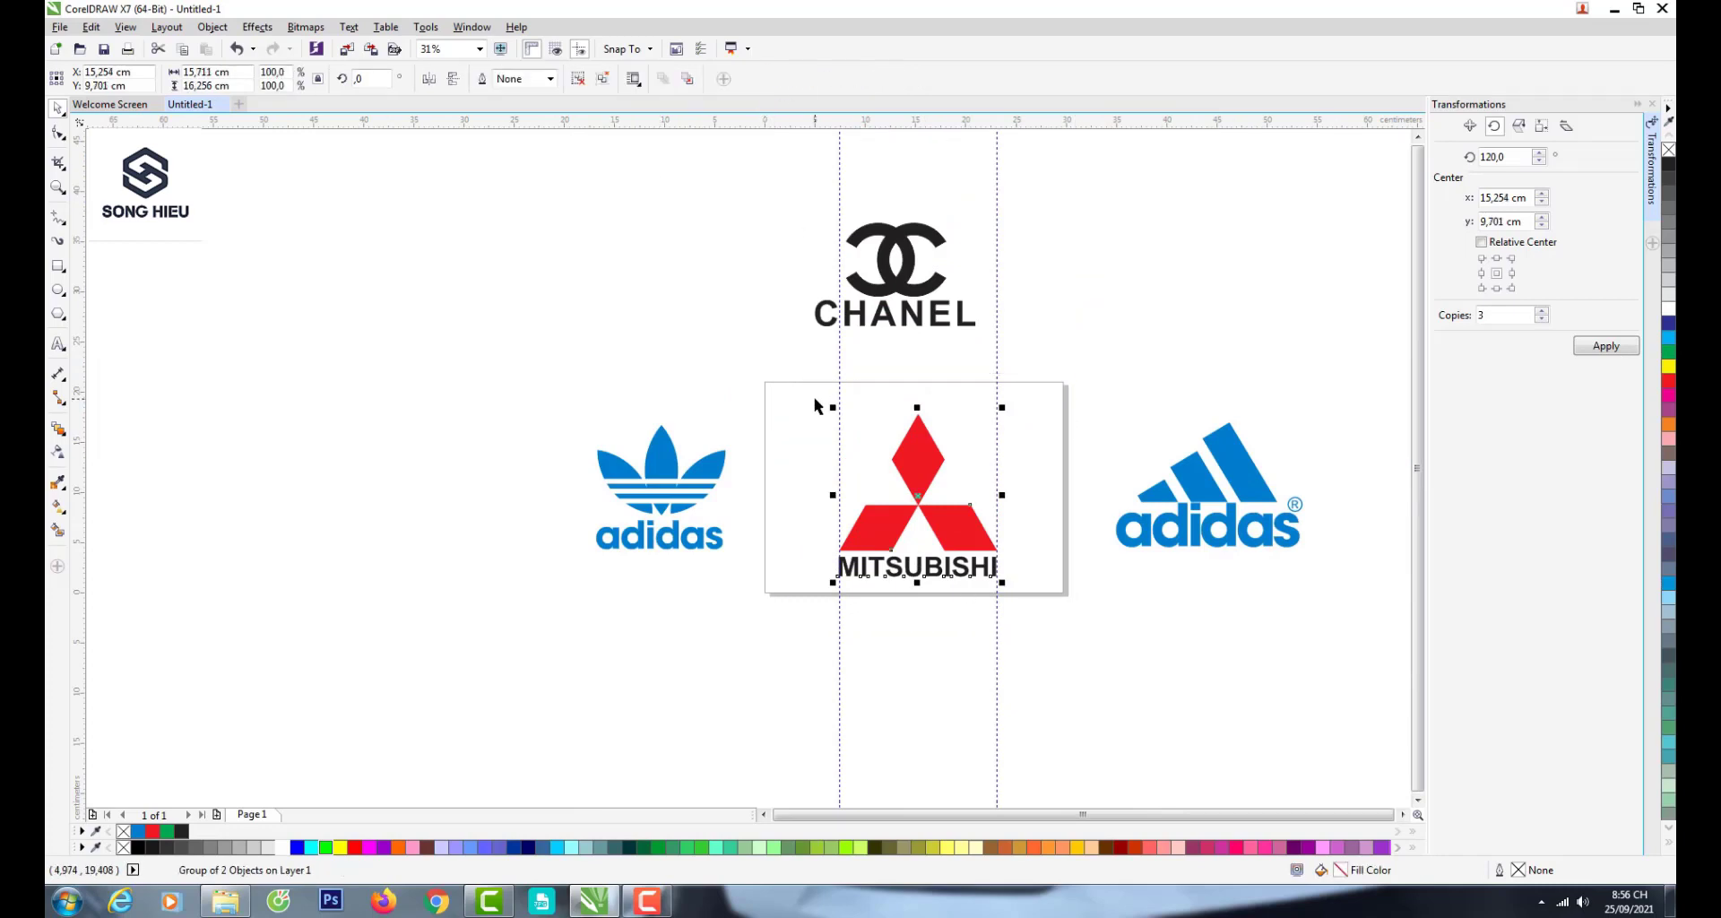
key("shift+F2")
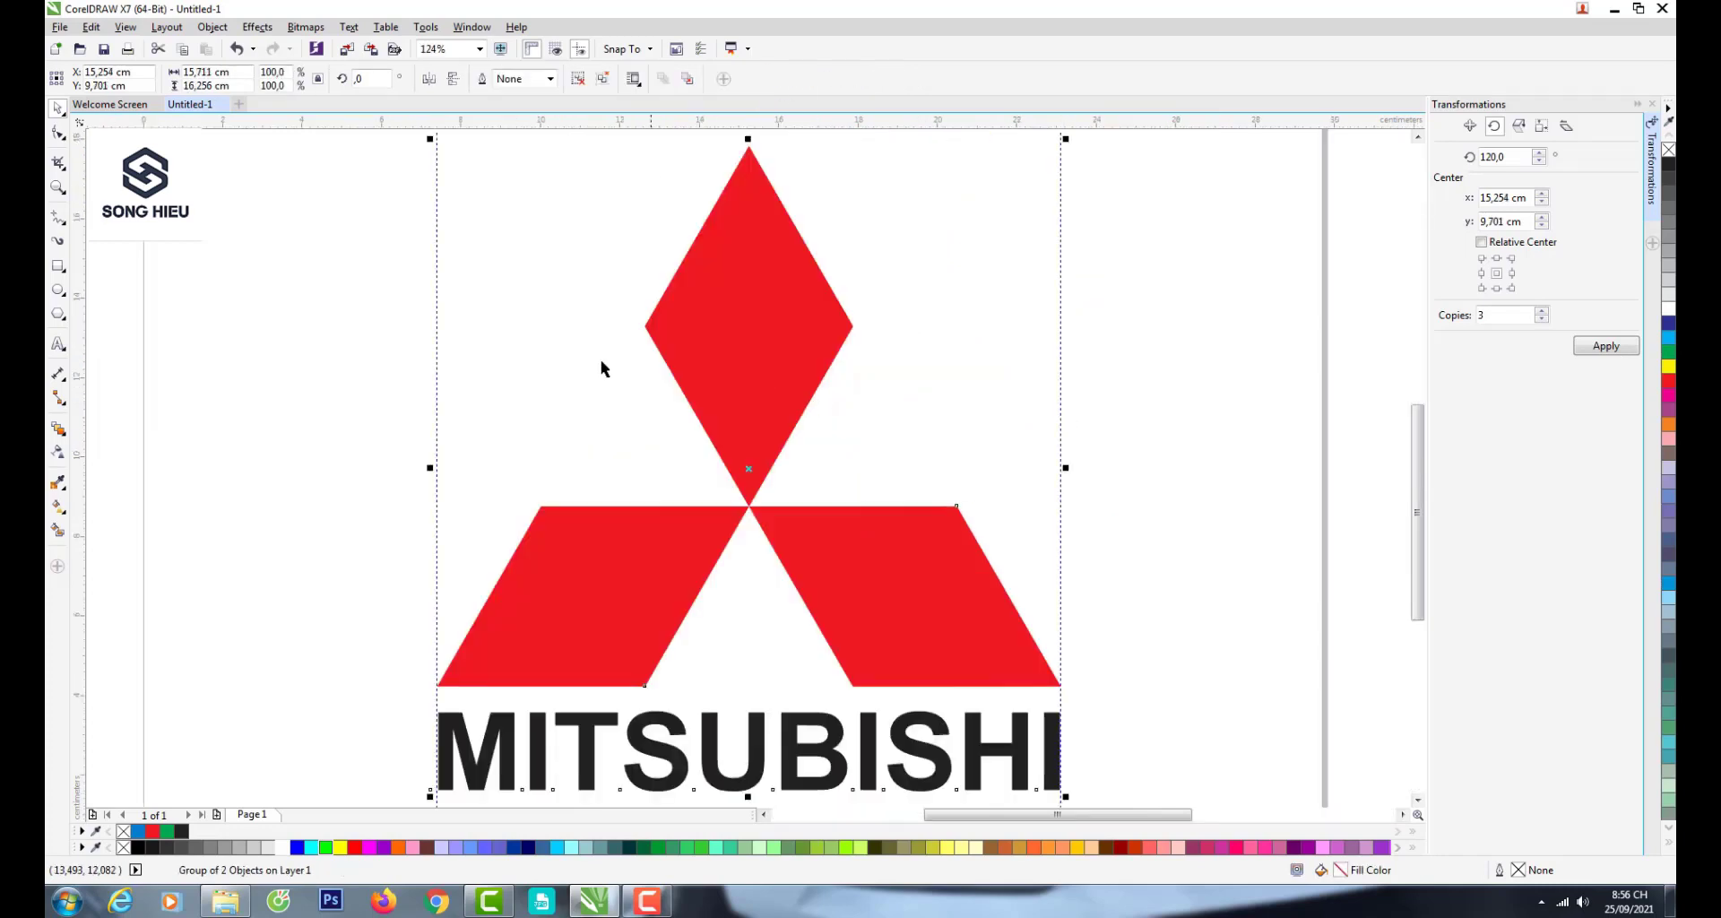
left_click(1138, 439)
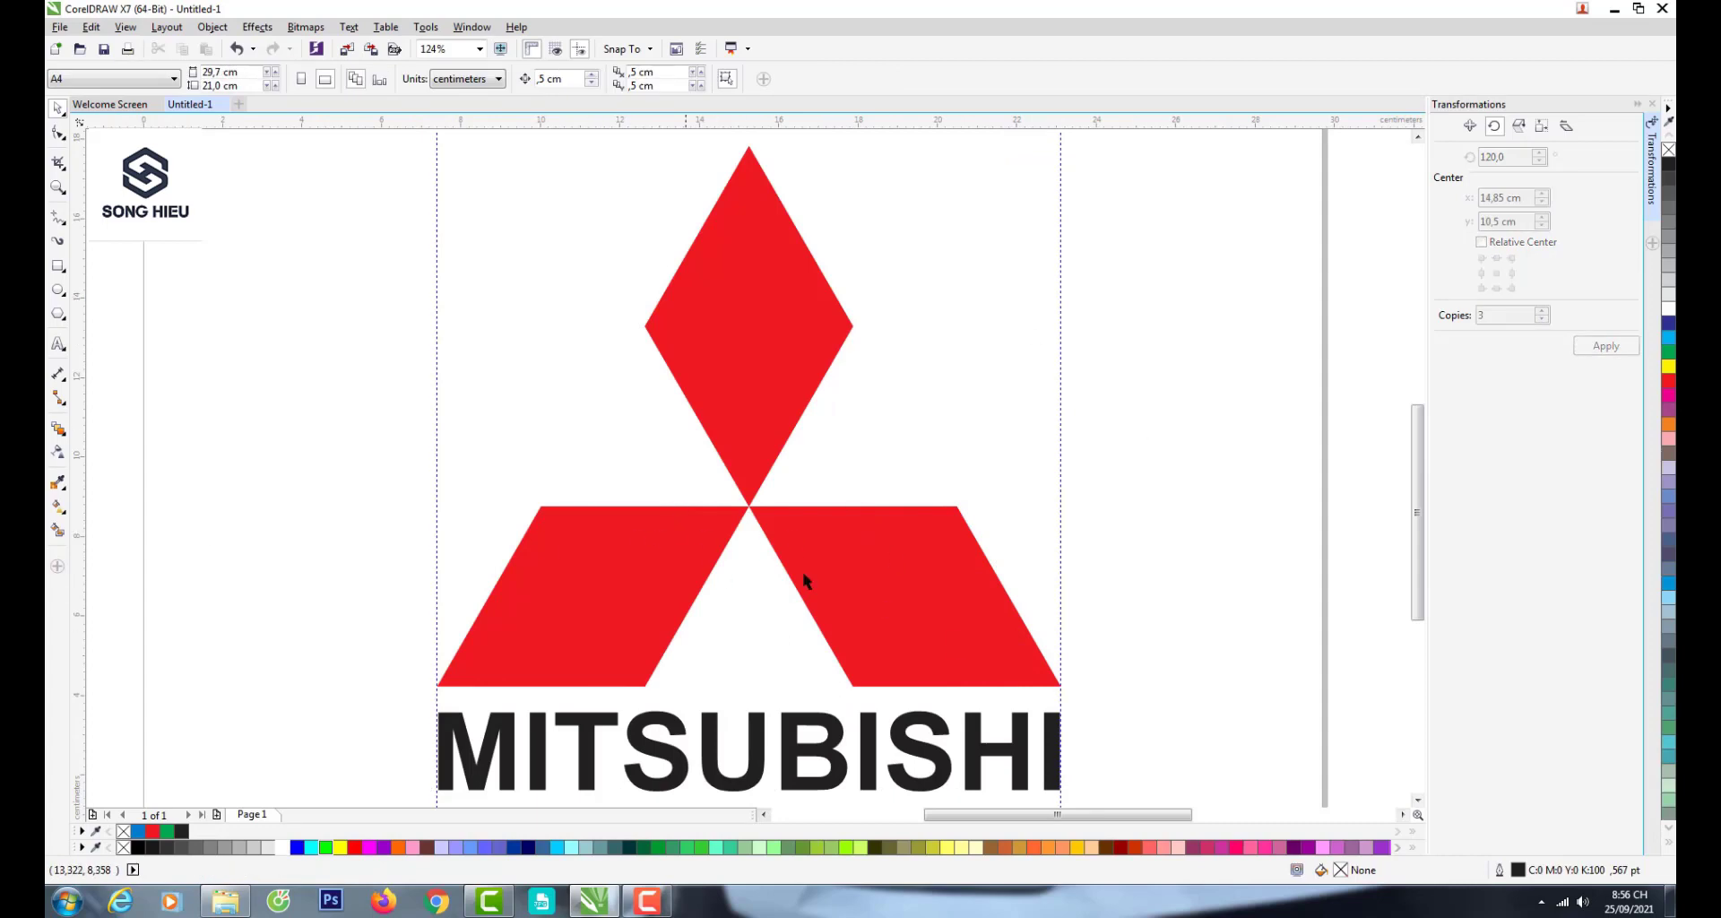
key("F3")
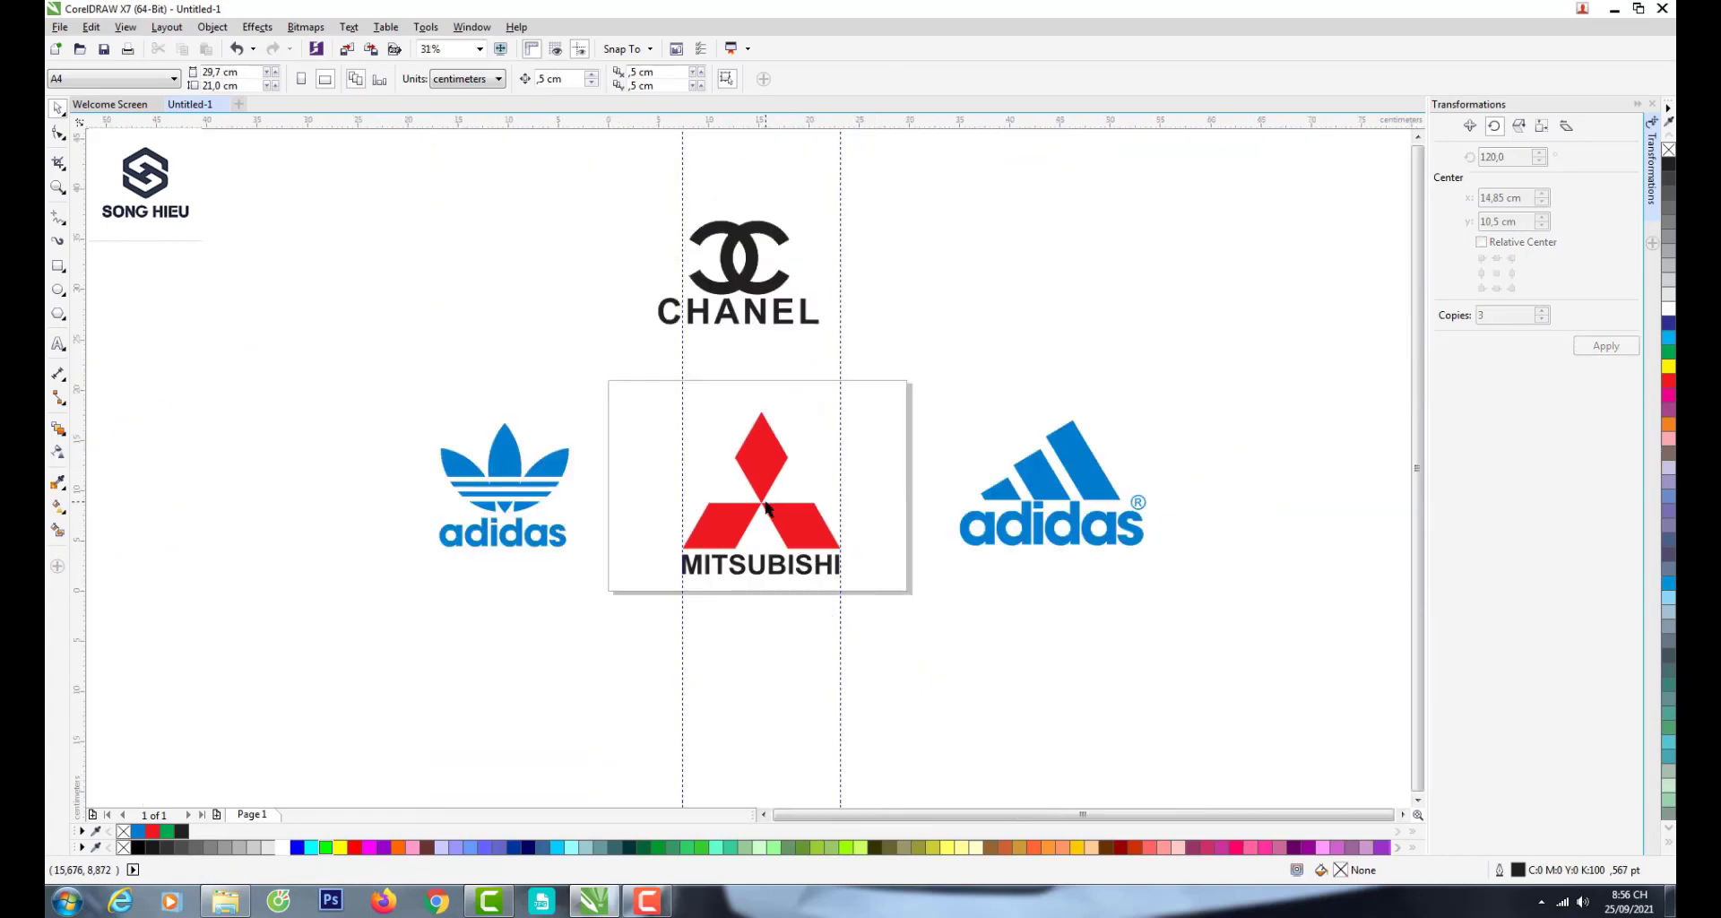
- Delete the two vertical guidelines at the edges of the Mitsubishi logo
left_click(841, 362)
key("Delete")
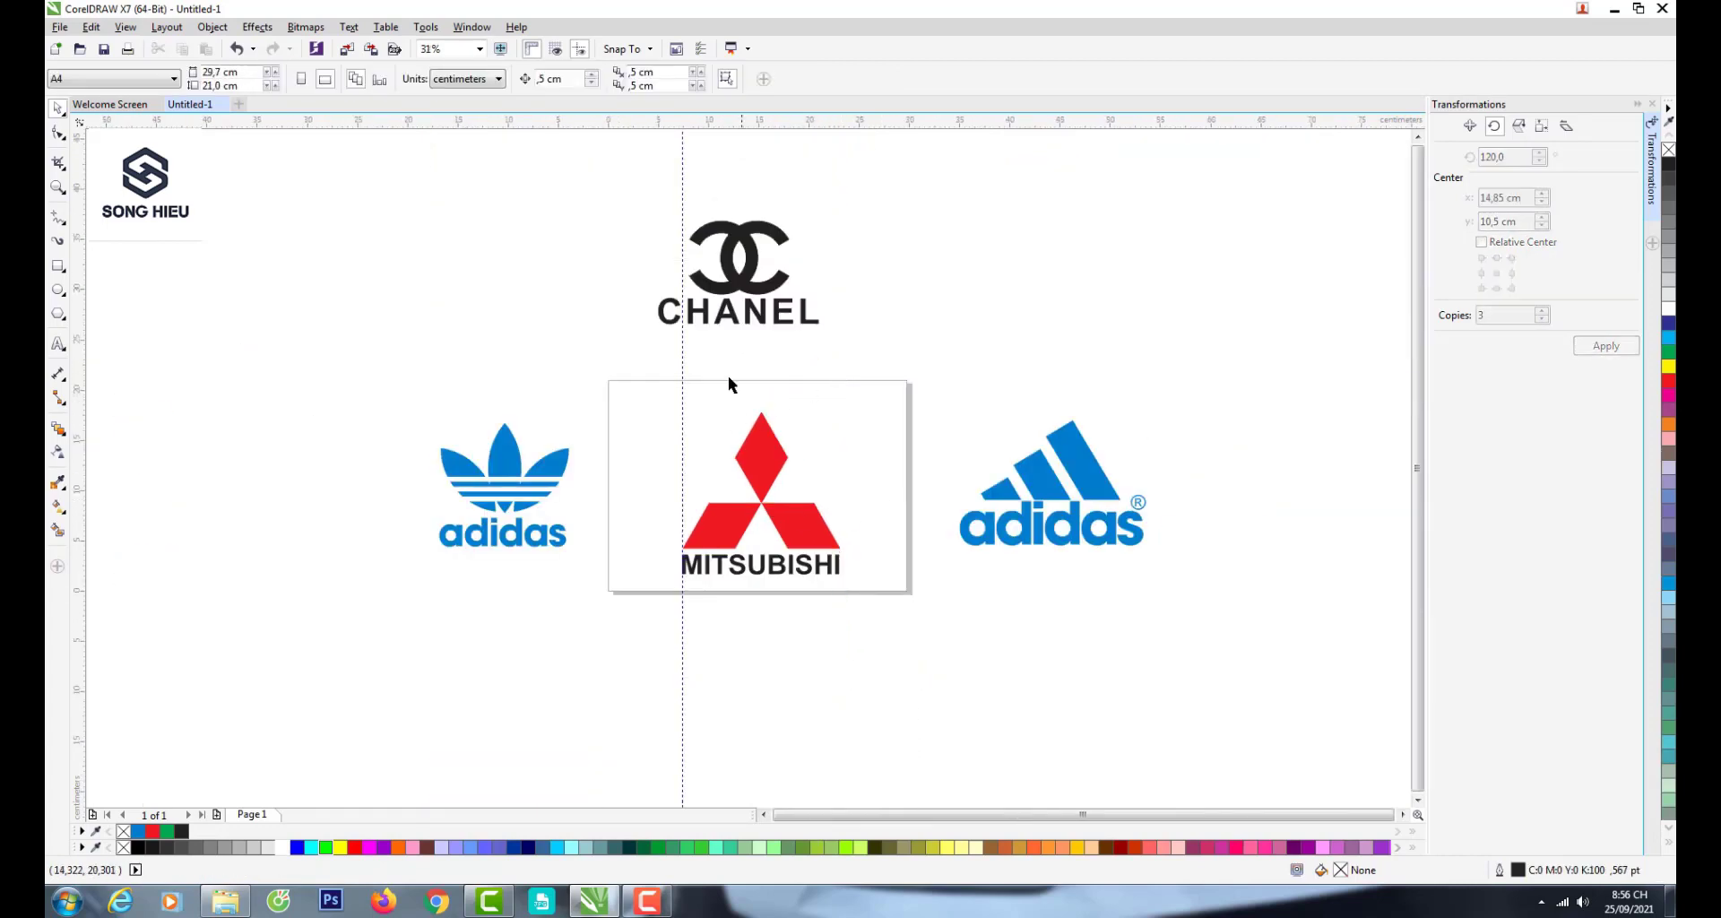
left_click(683, 363)
key("Delete")
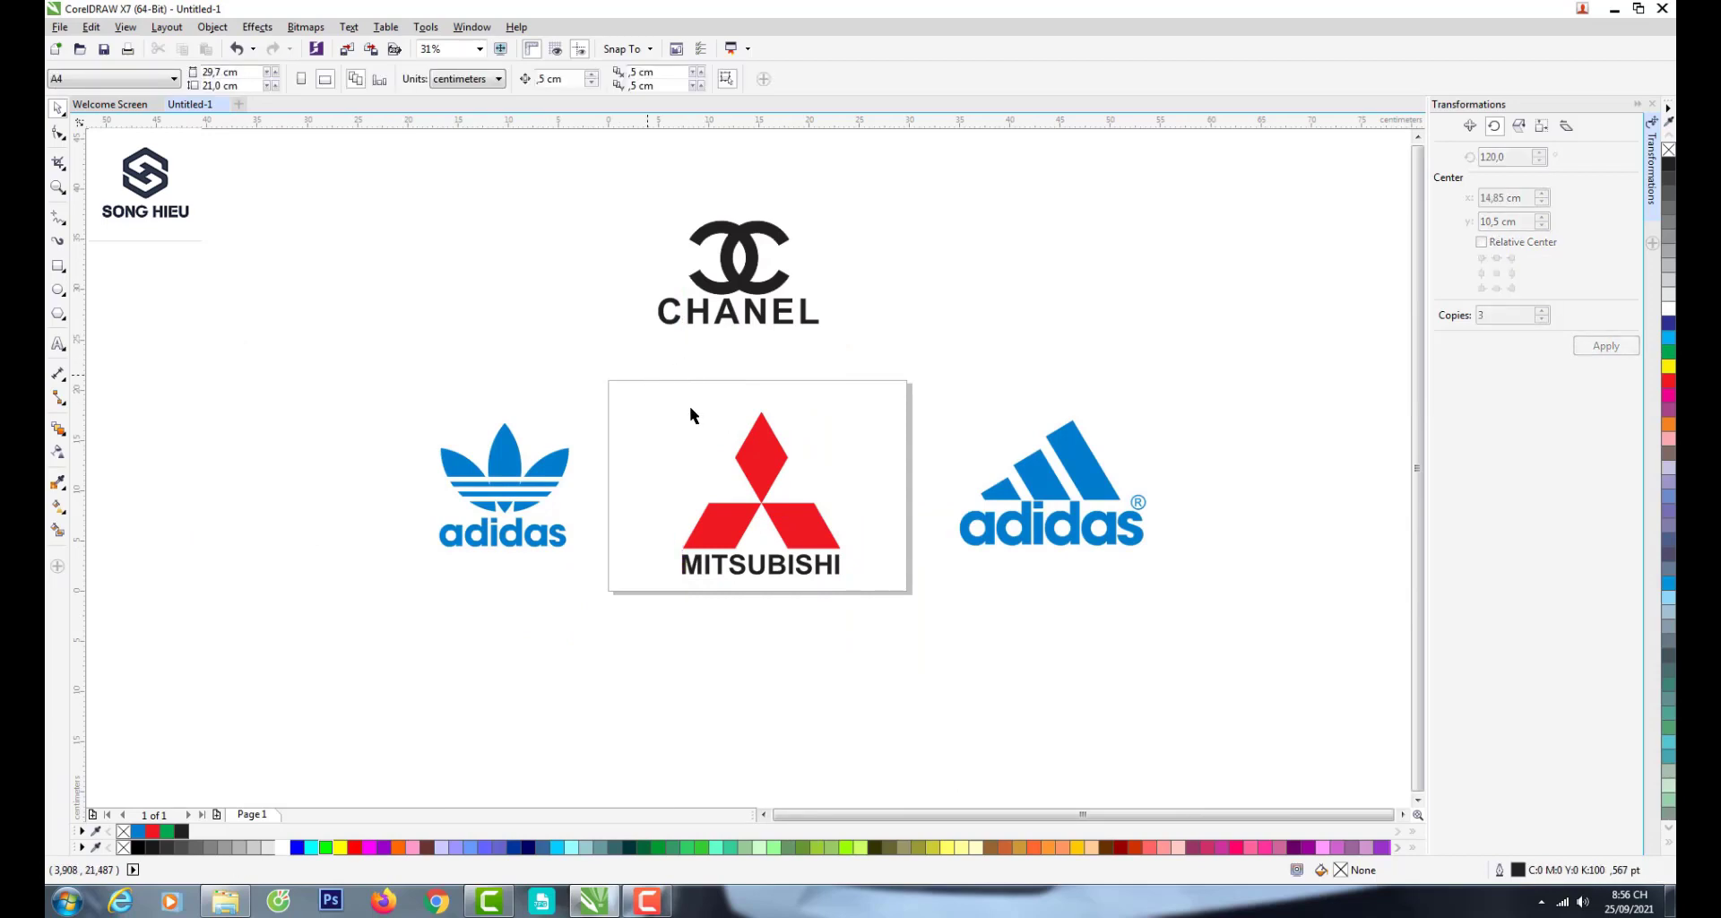
- Move the grouped Mitsubishi logo from the middle of the page down past its lower edge
left_click_drag(663, 387, 870, 624)
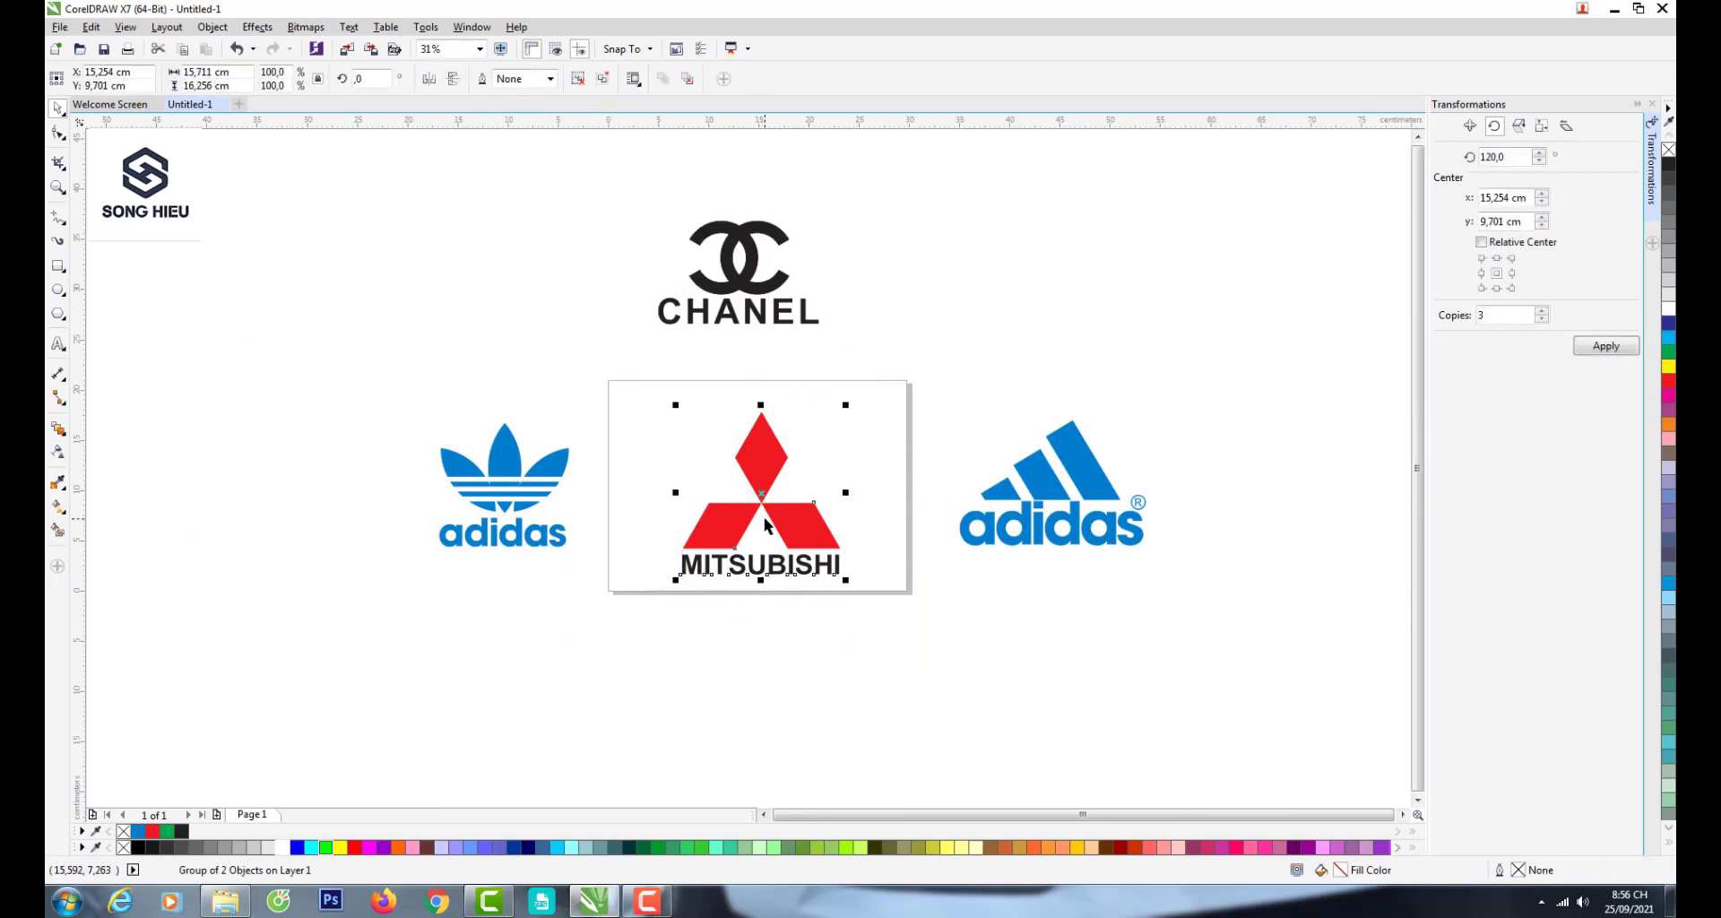
left_click_drag(764, 516, 858, 600)
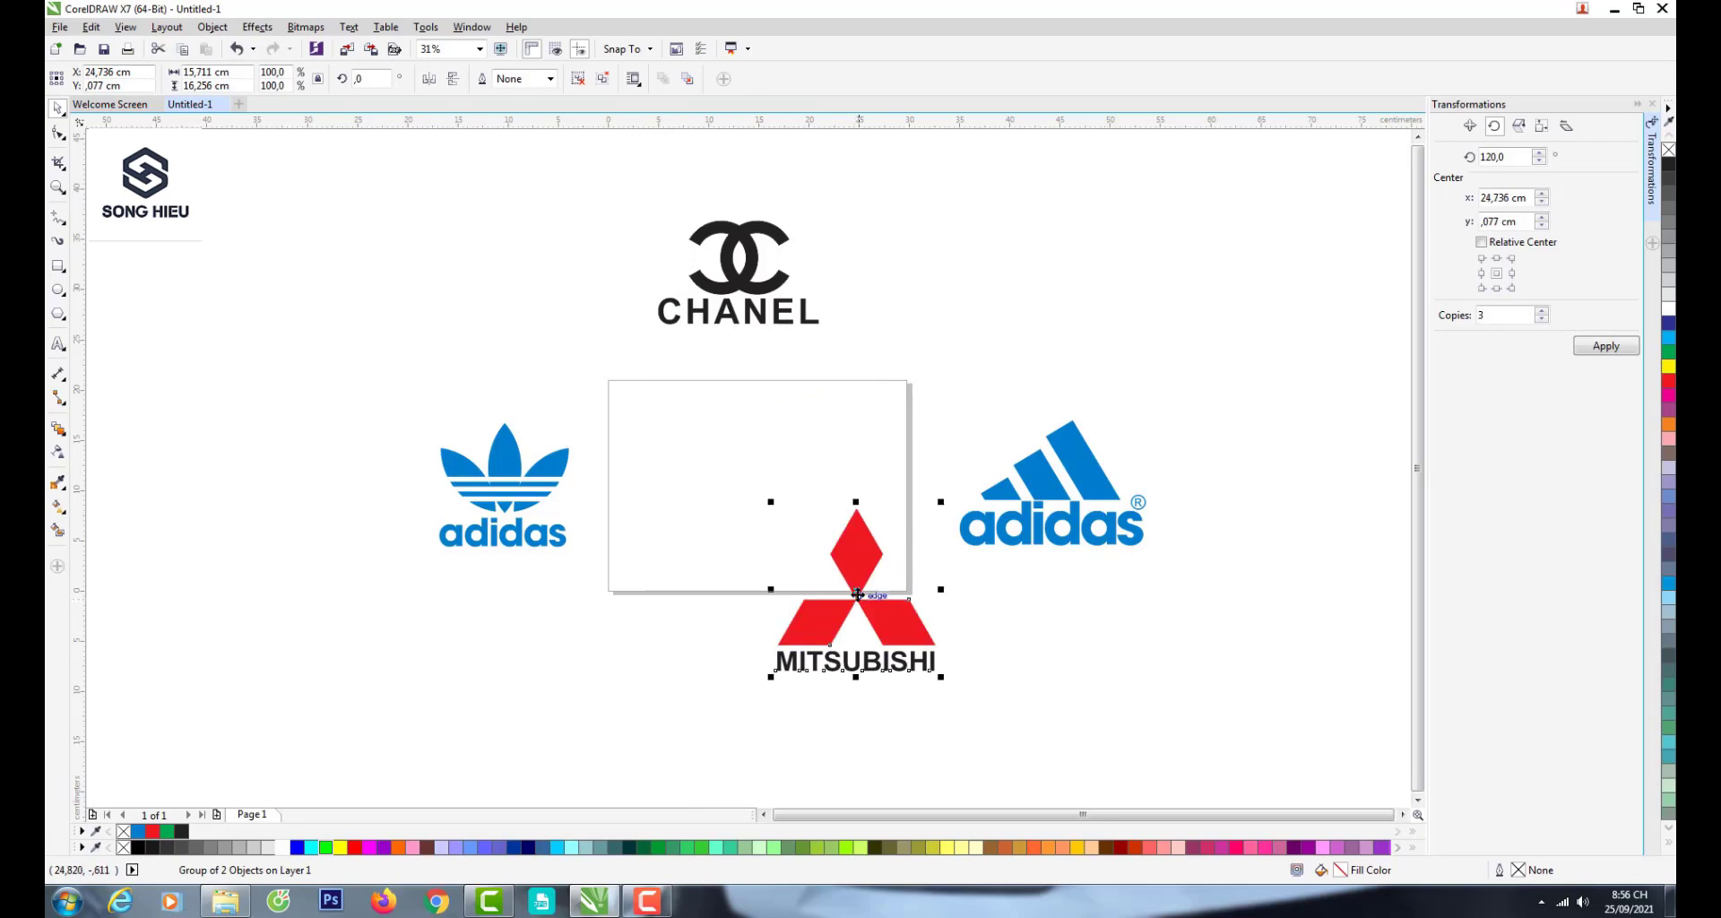
left_click_drag(857, 659, 1010, 705)
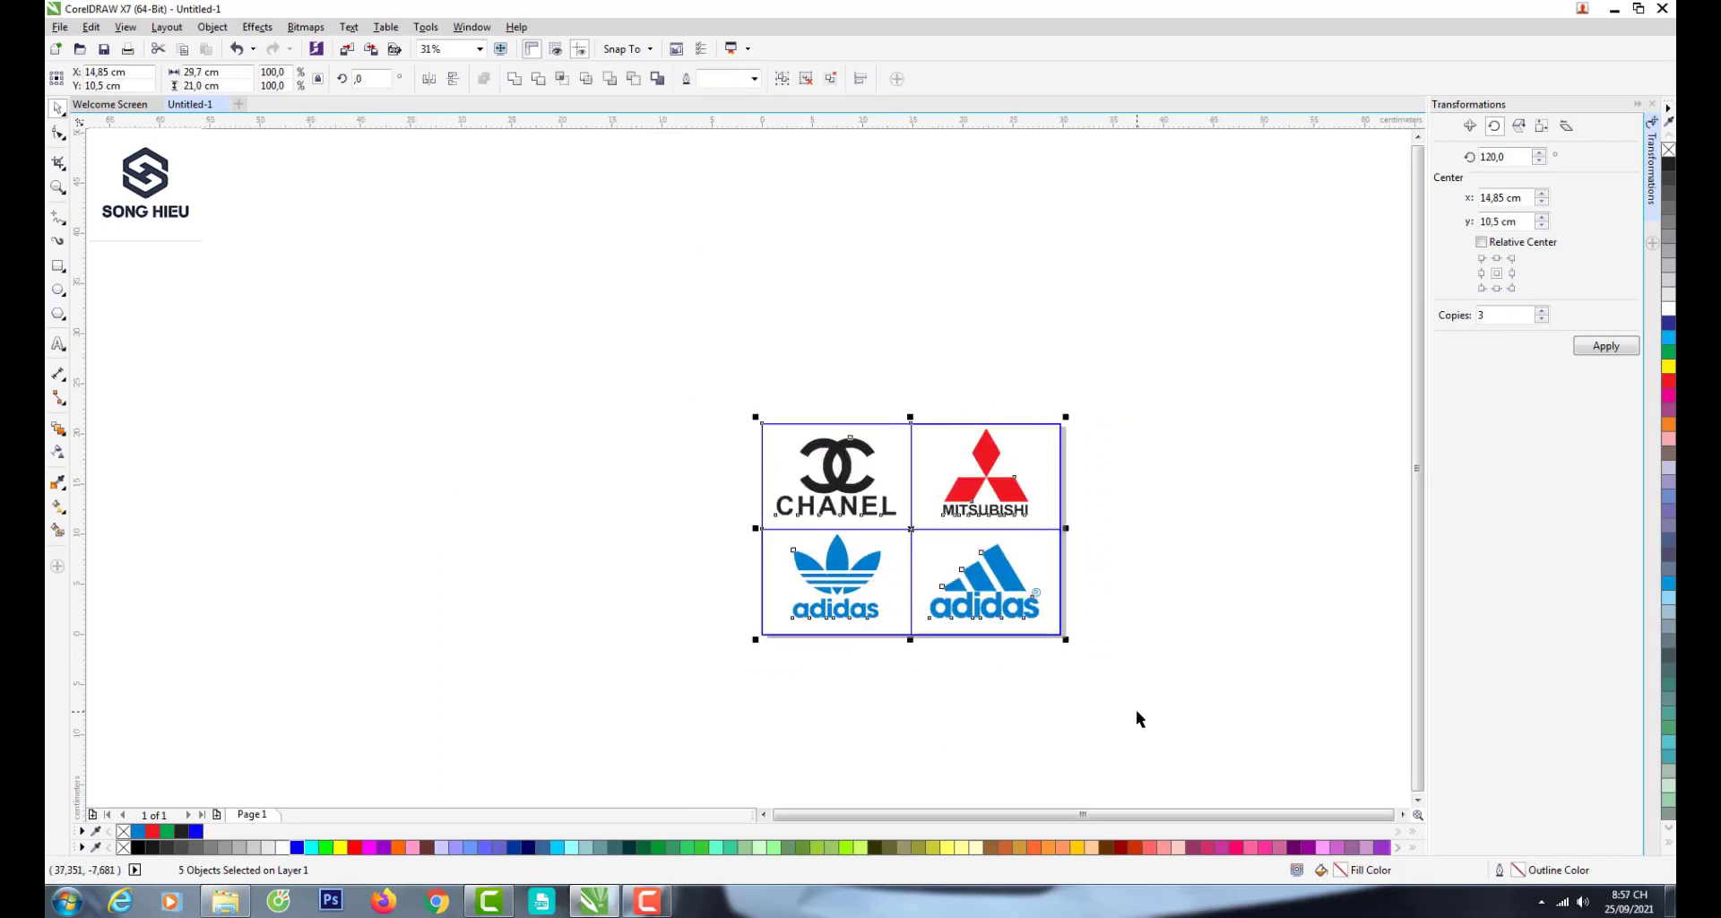
- Close the Transformations docker and deselect everything to show the four-logo sheet in close view
key("shift+F2")
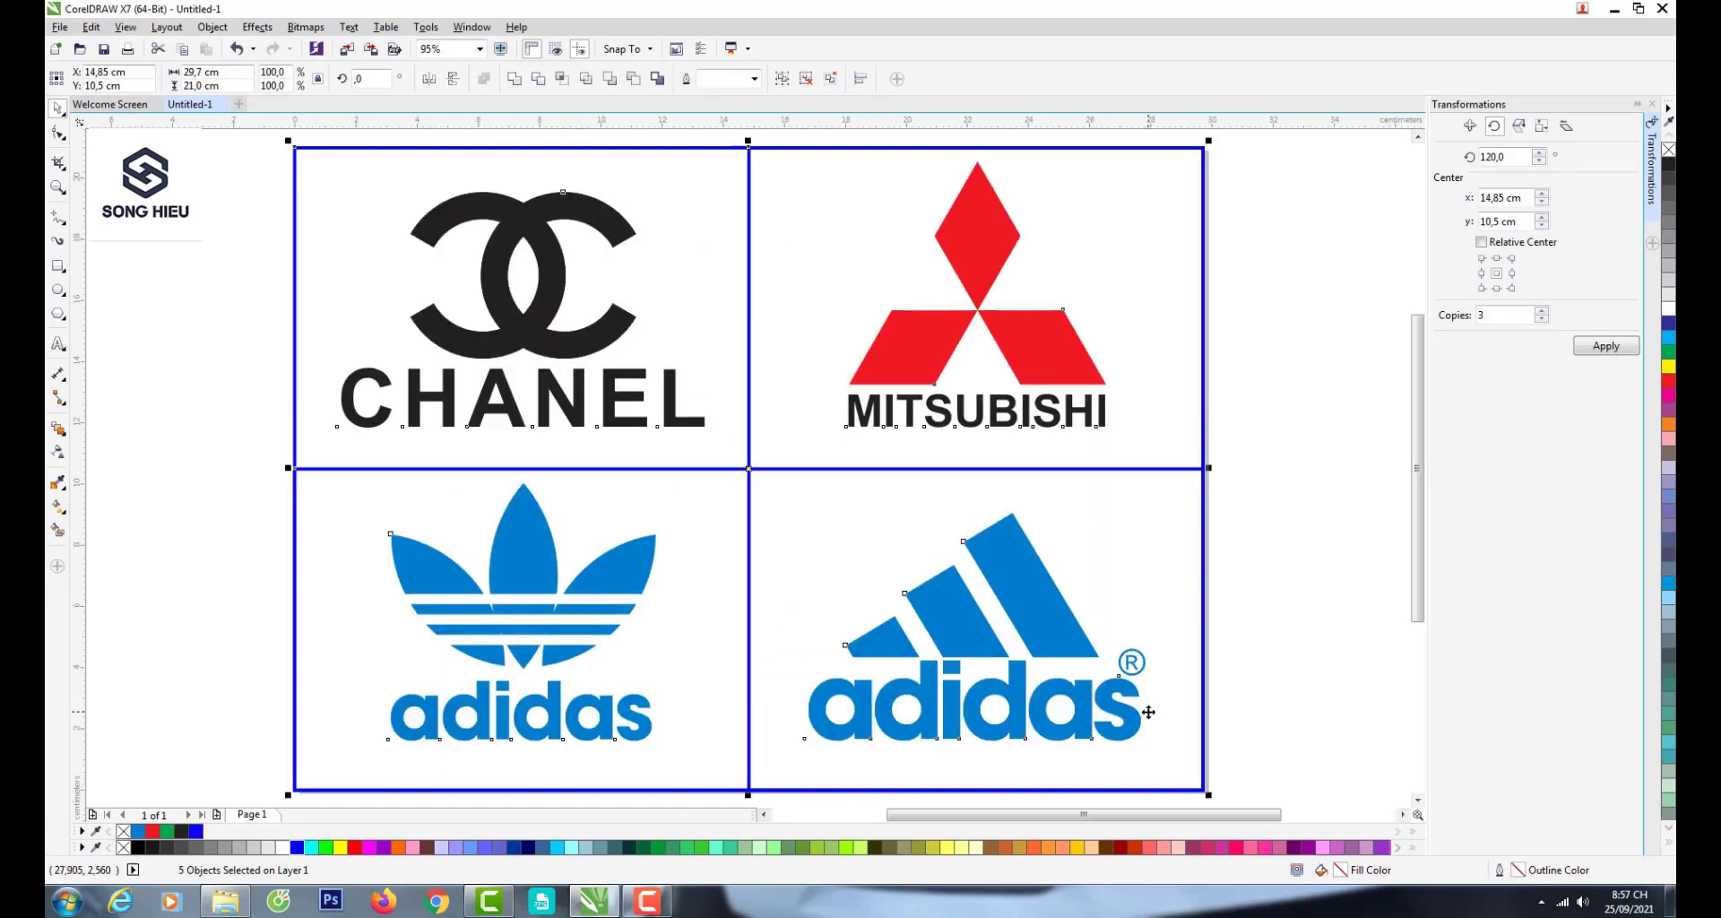
left_click(1652, 104)
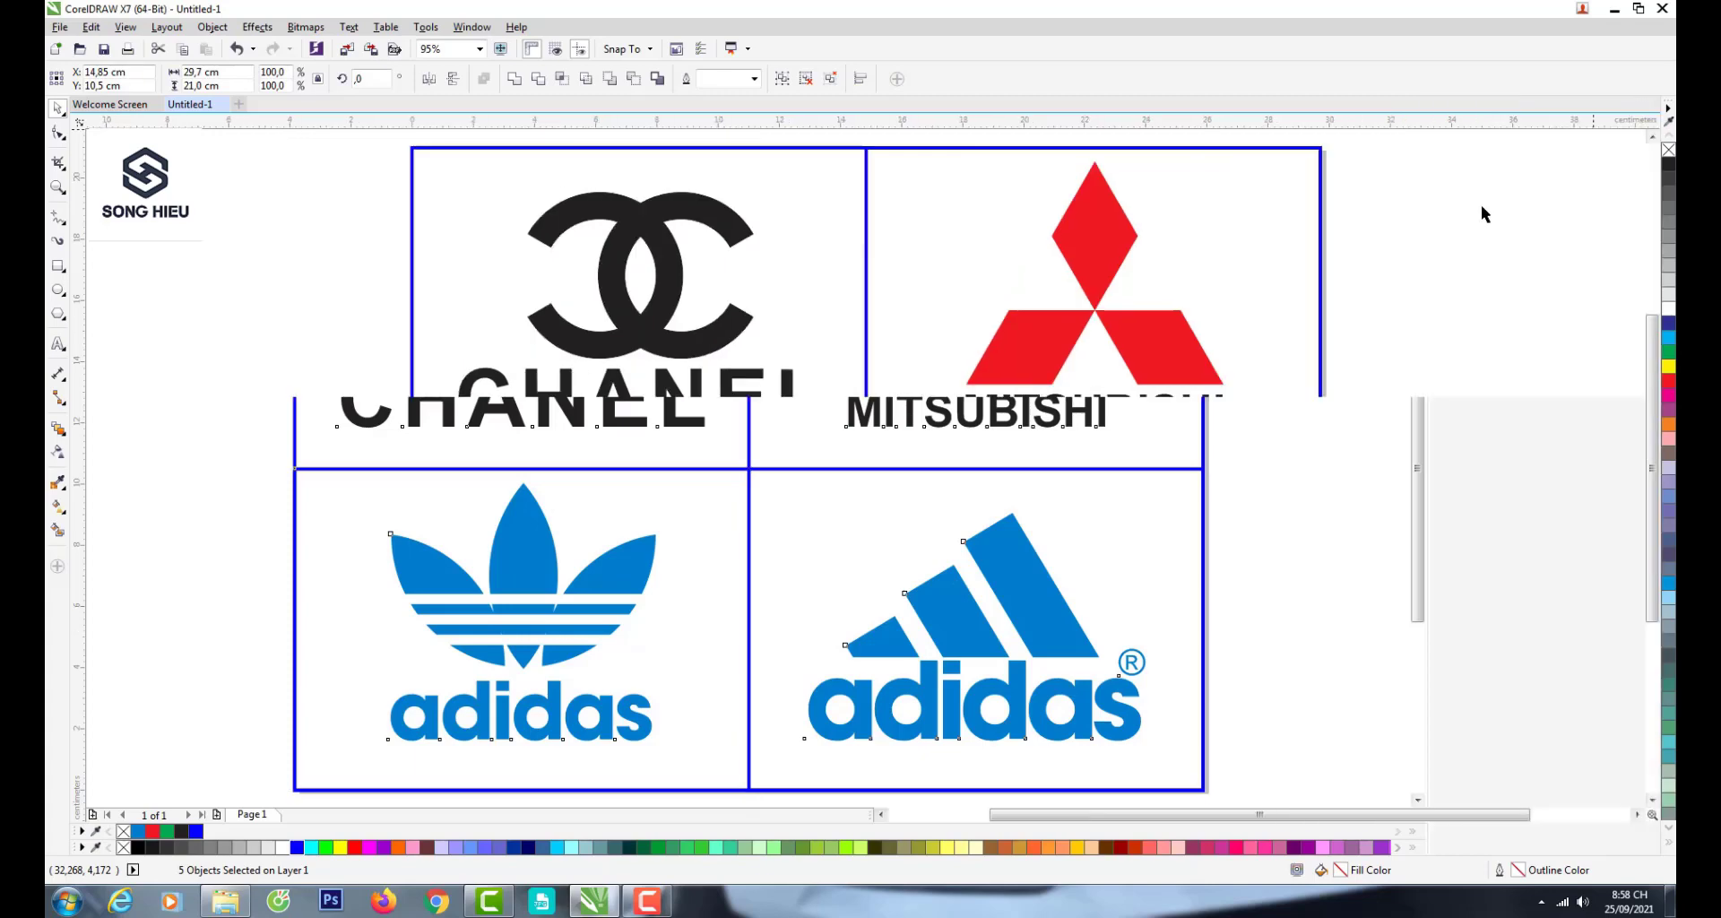
left_click(1437, 354)
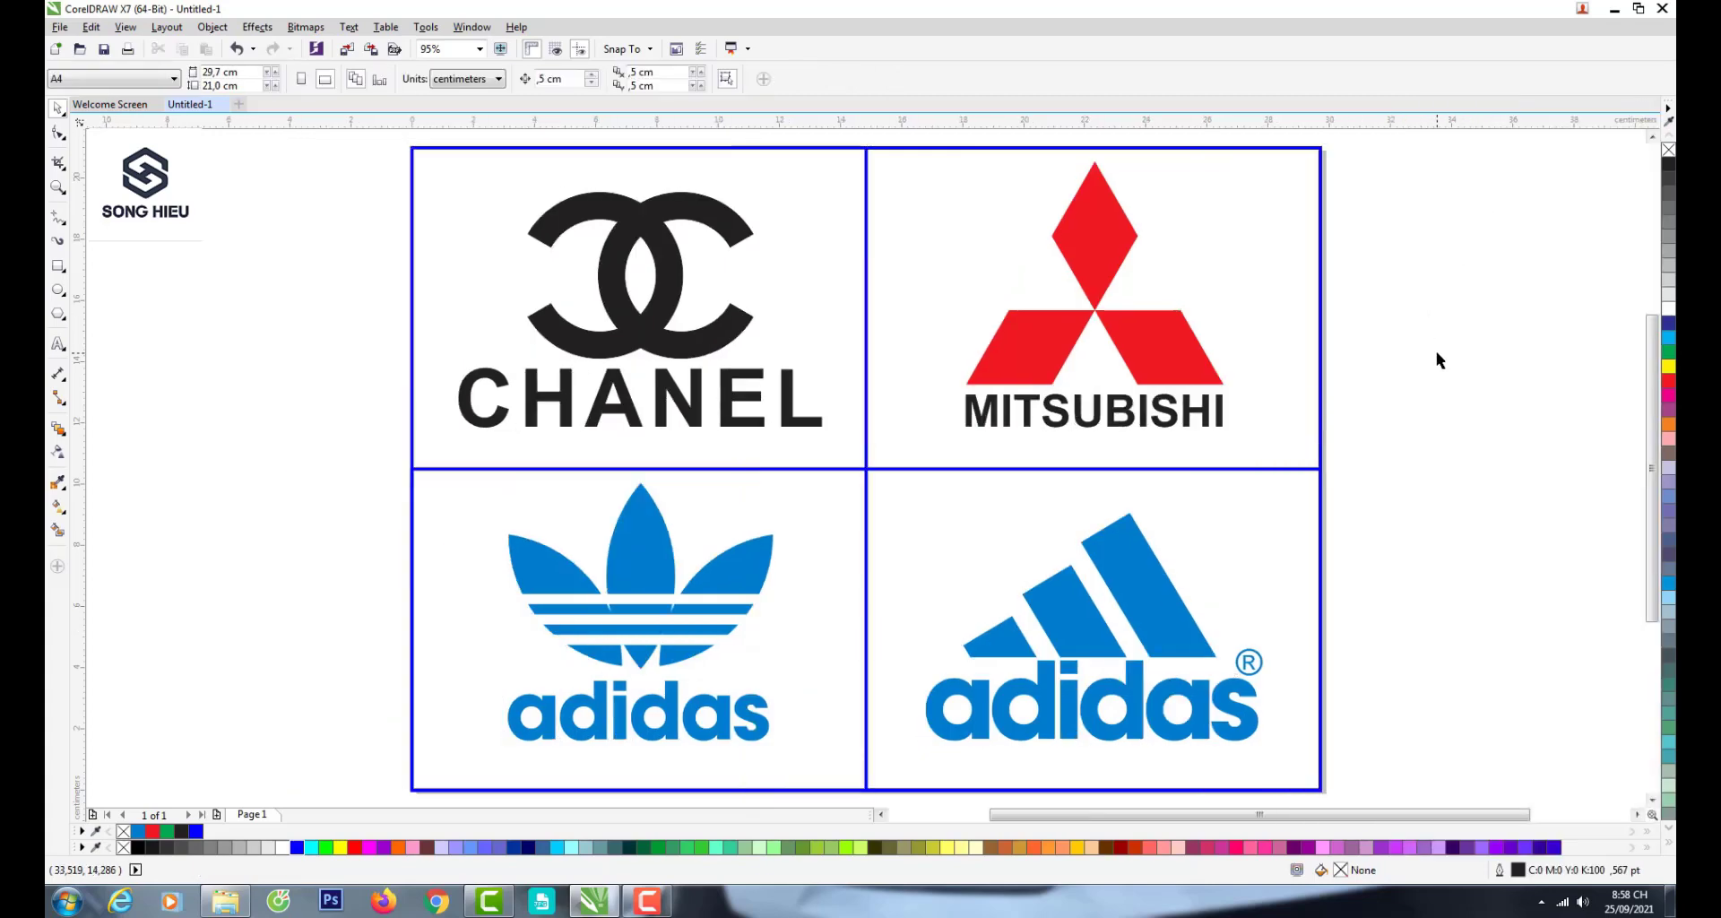